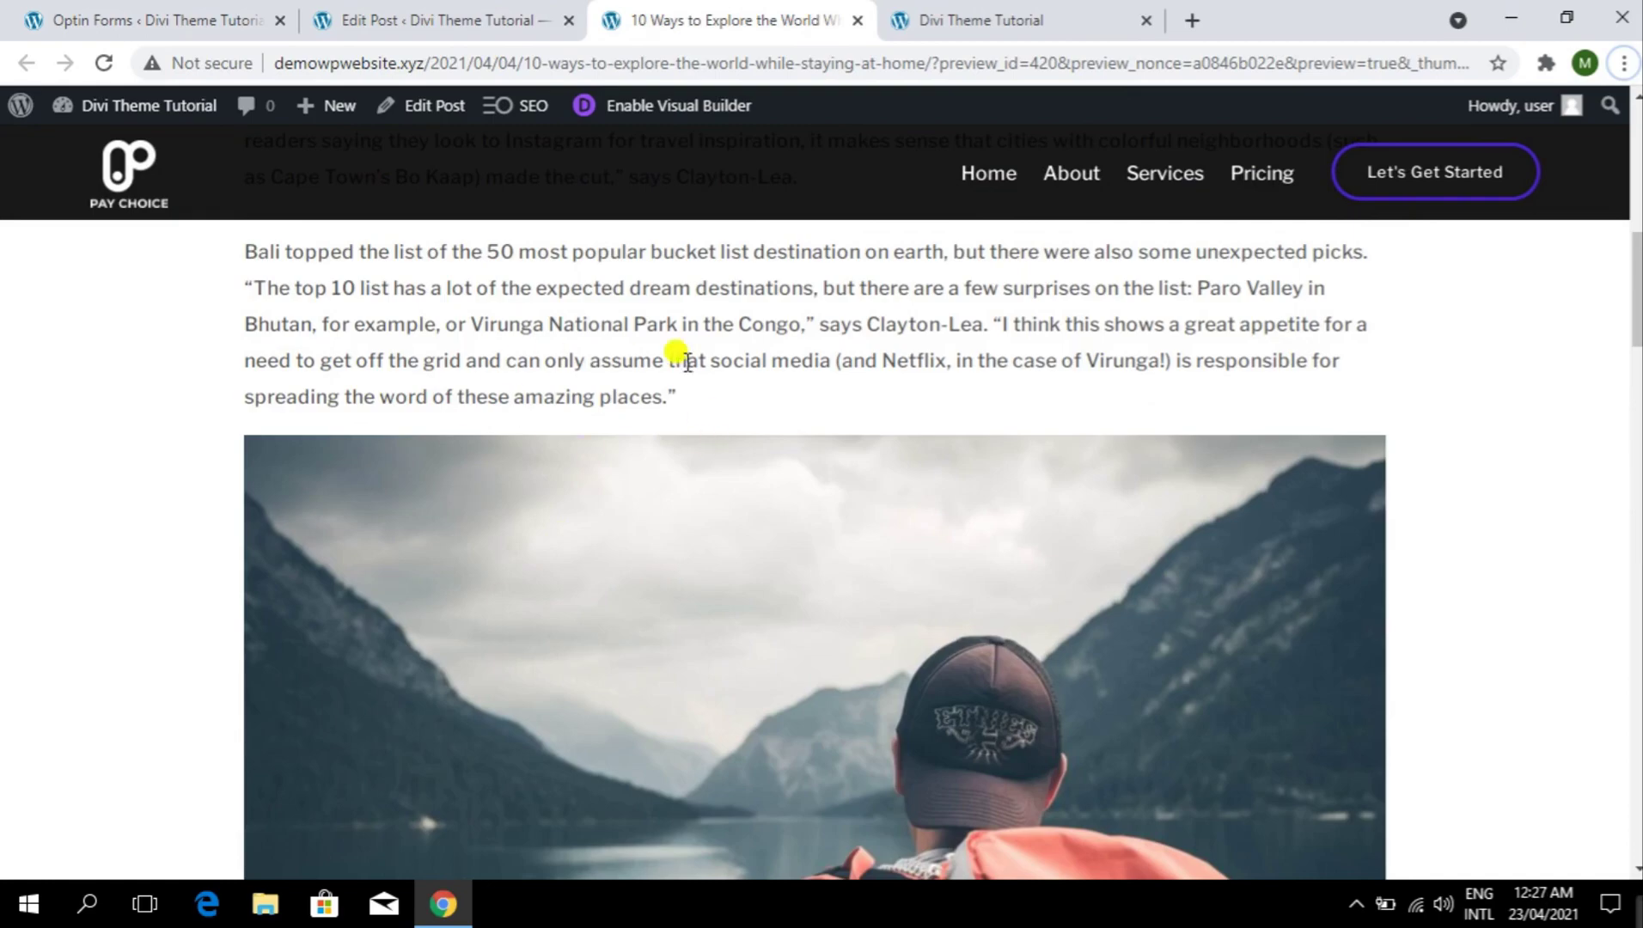
scroll(679, 357, "up", 5)
scroll(675, 448, "down", 20)
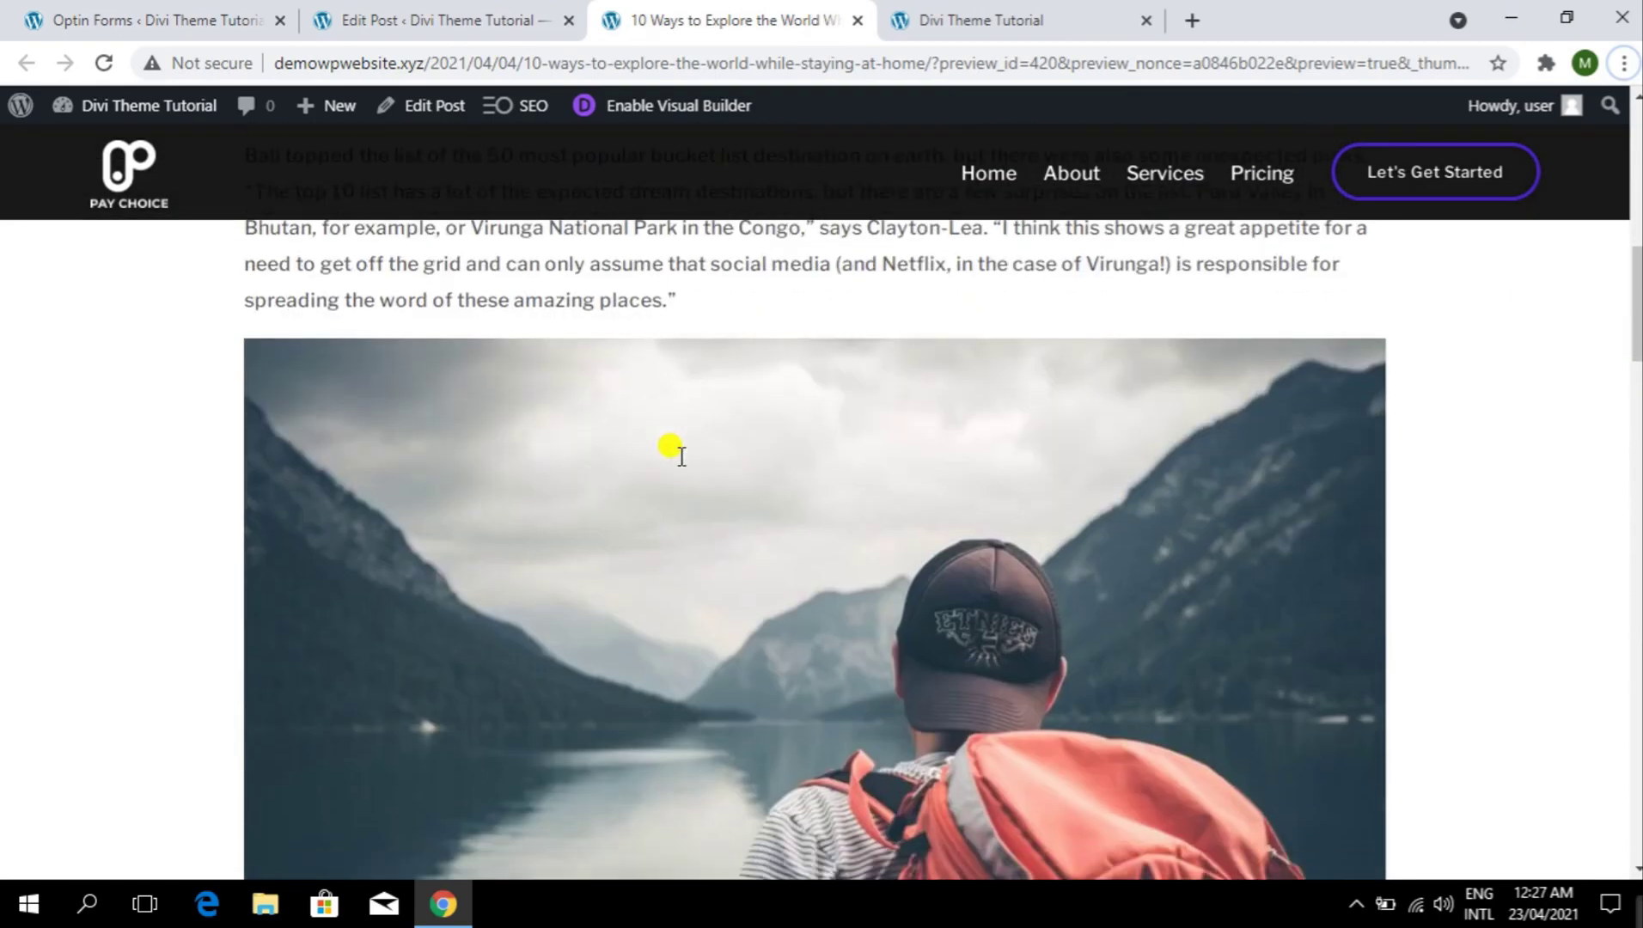
scroll(862, 464, "up", 20)
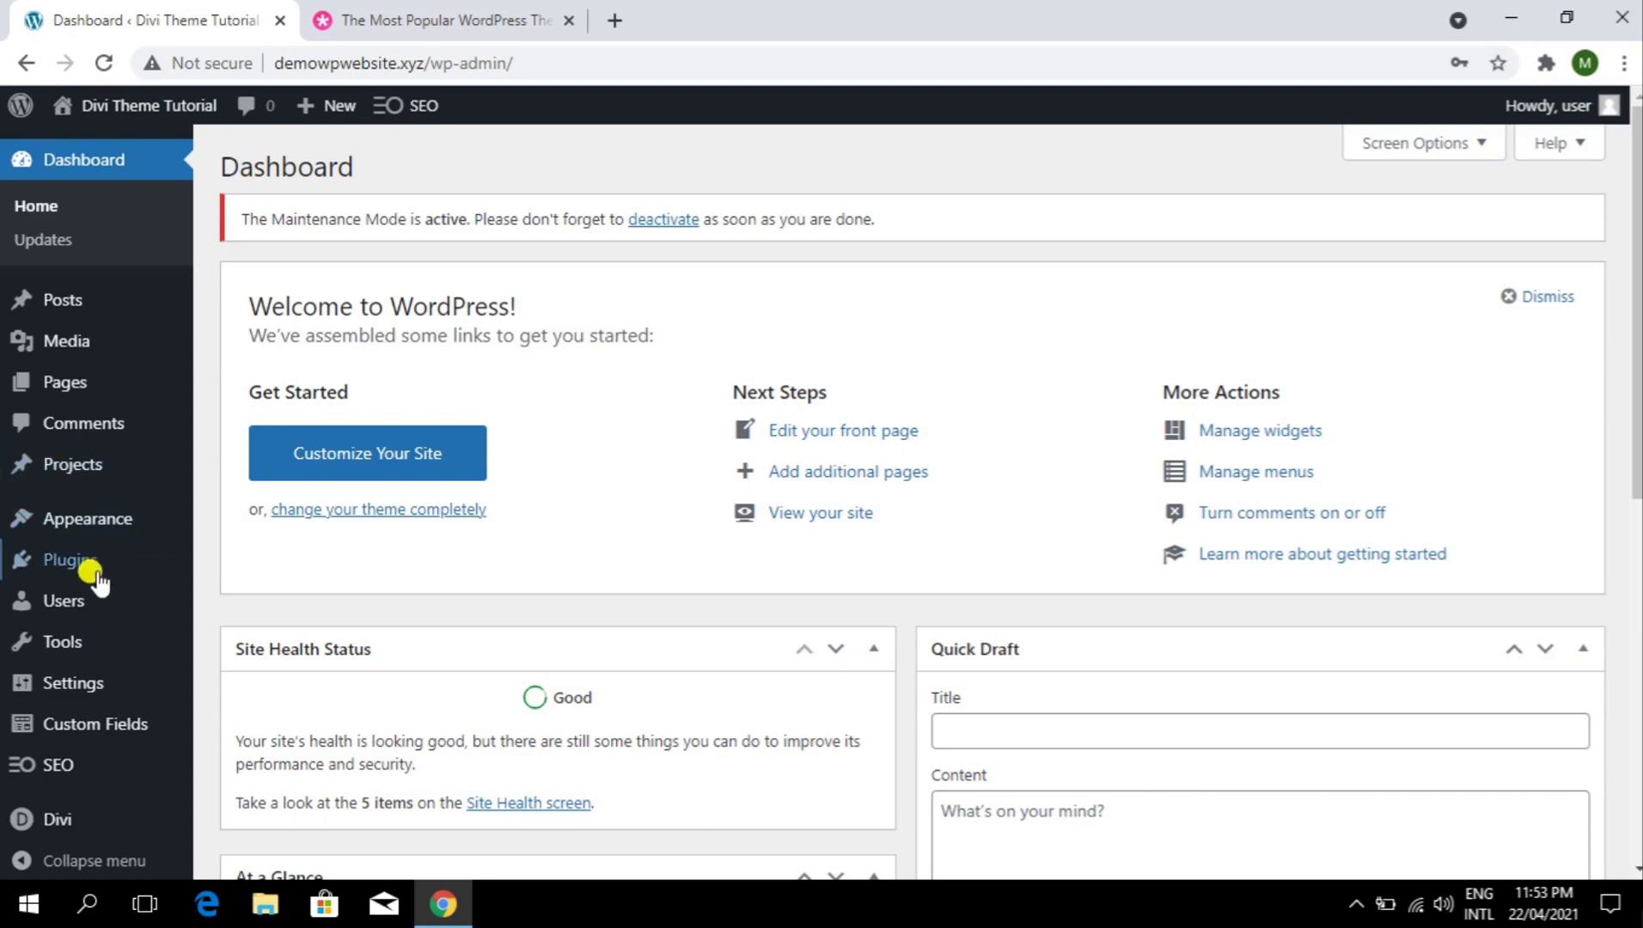
- Open the page for adding a new plugin from the WordPress dashboard
mouse_move(101, 566)
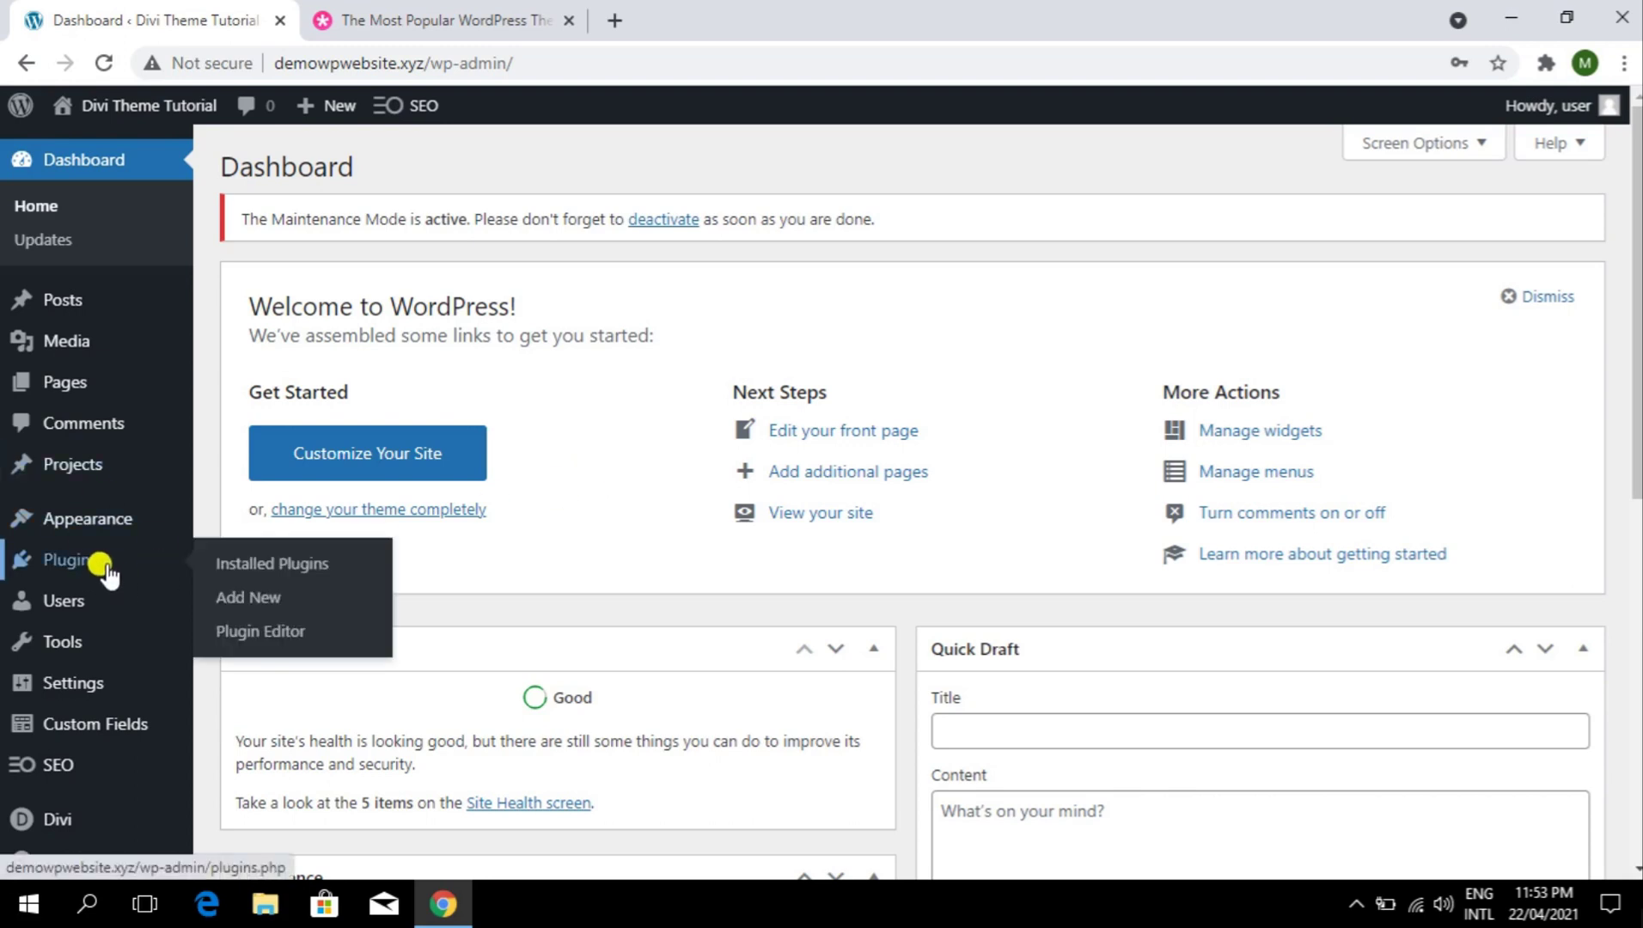
left_click(248, 602)
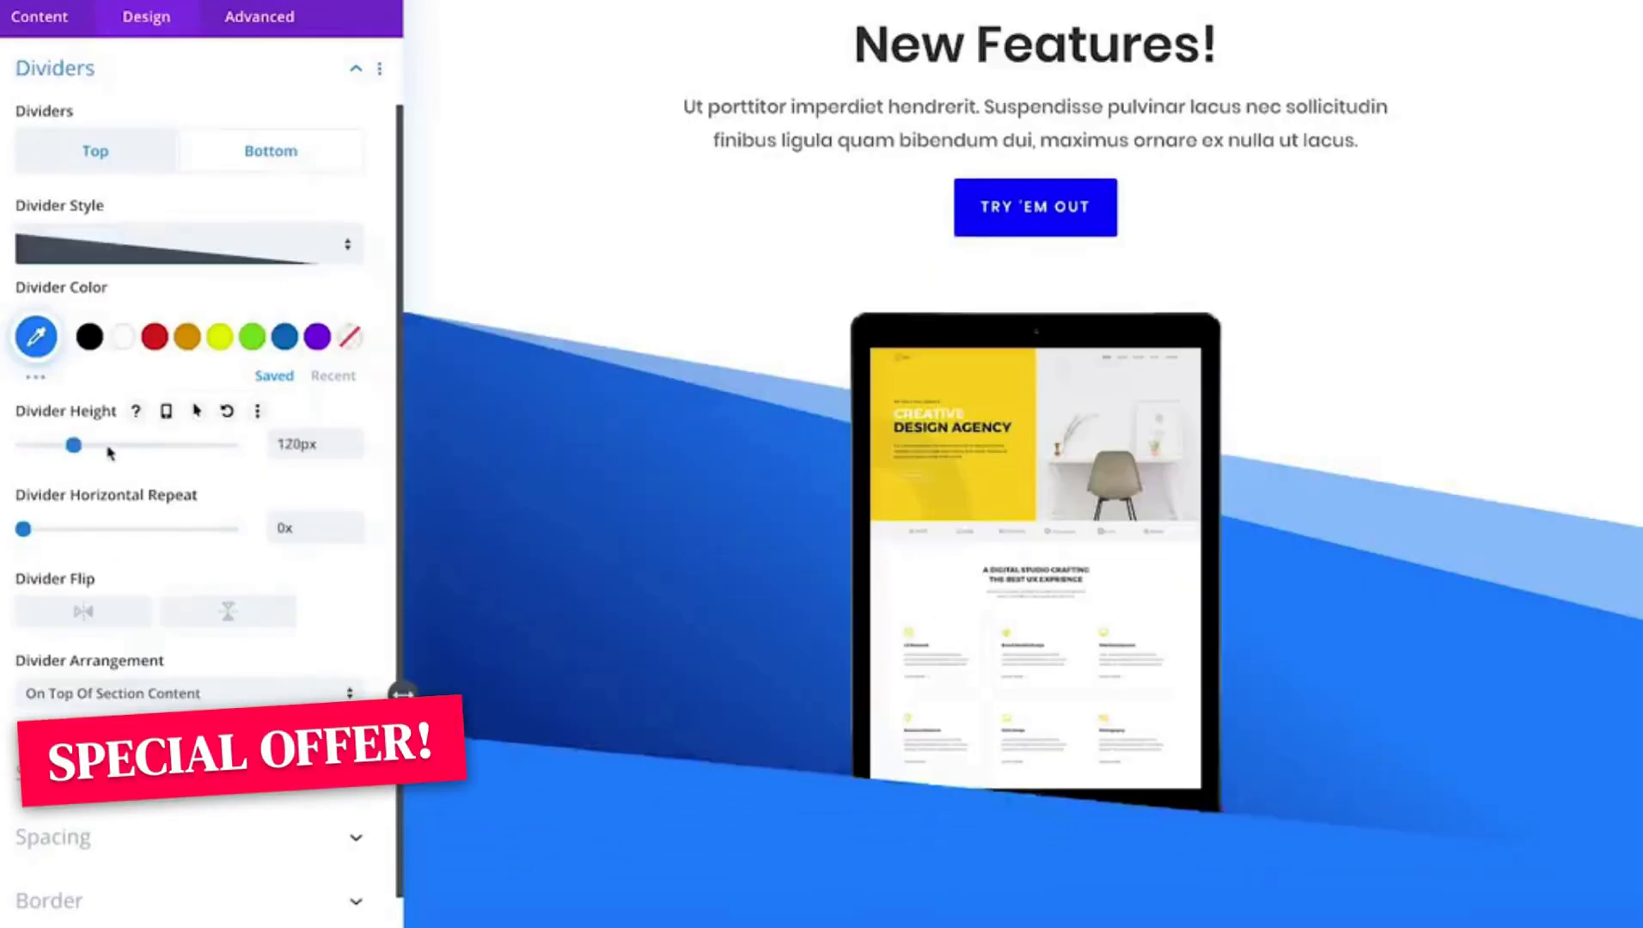
left_click_drag(66, 444, 139, 443)
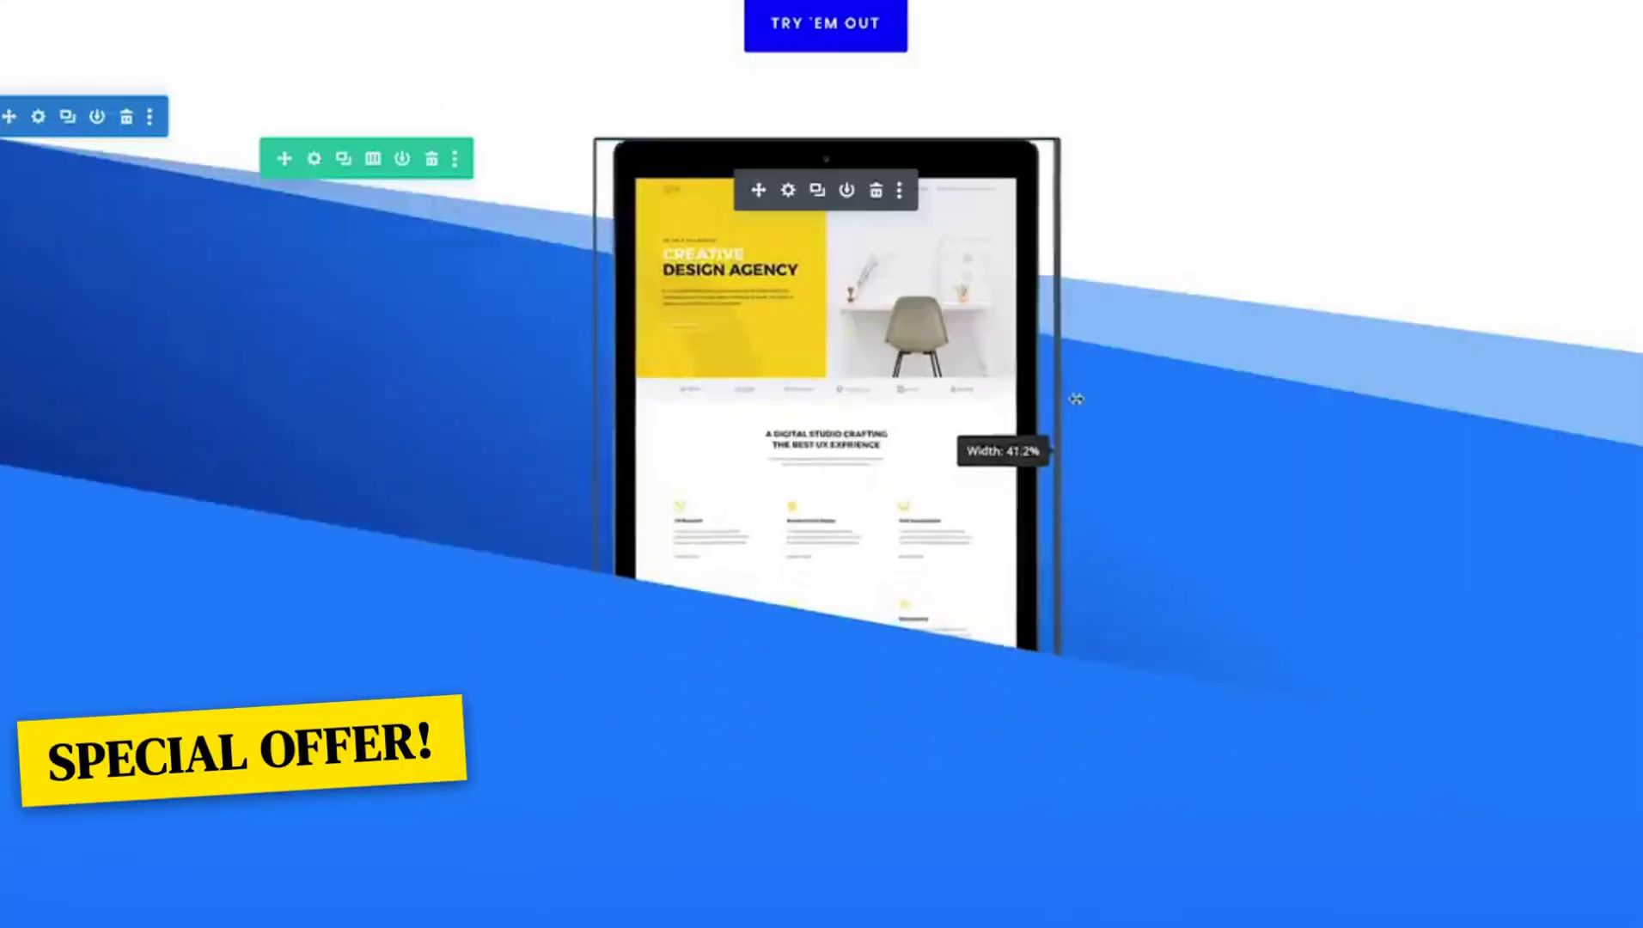
left_click_drag(1076, 399, 1185, 399)
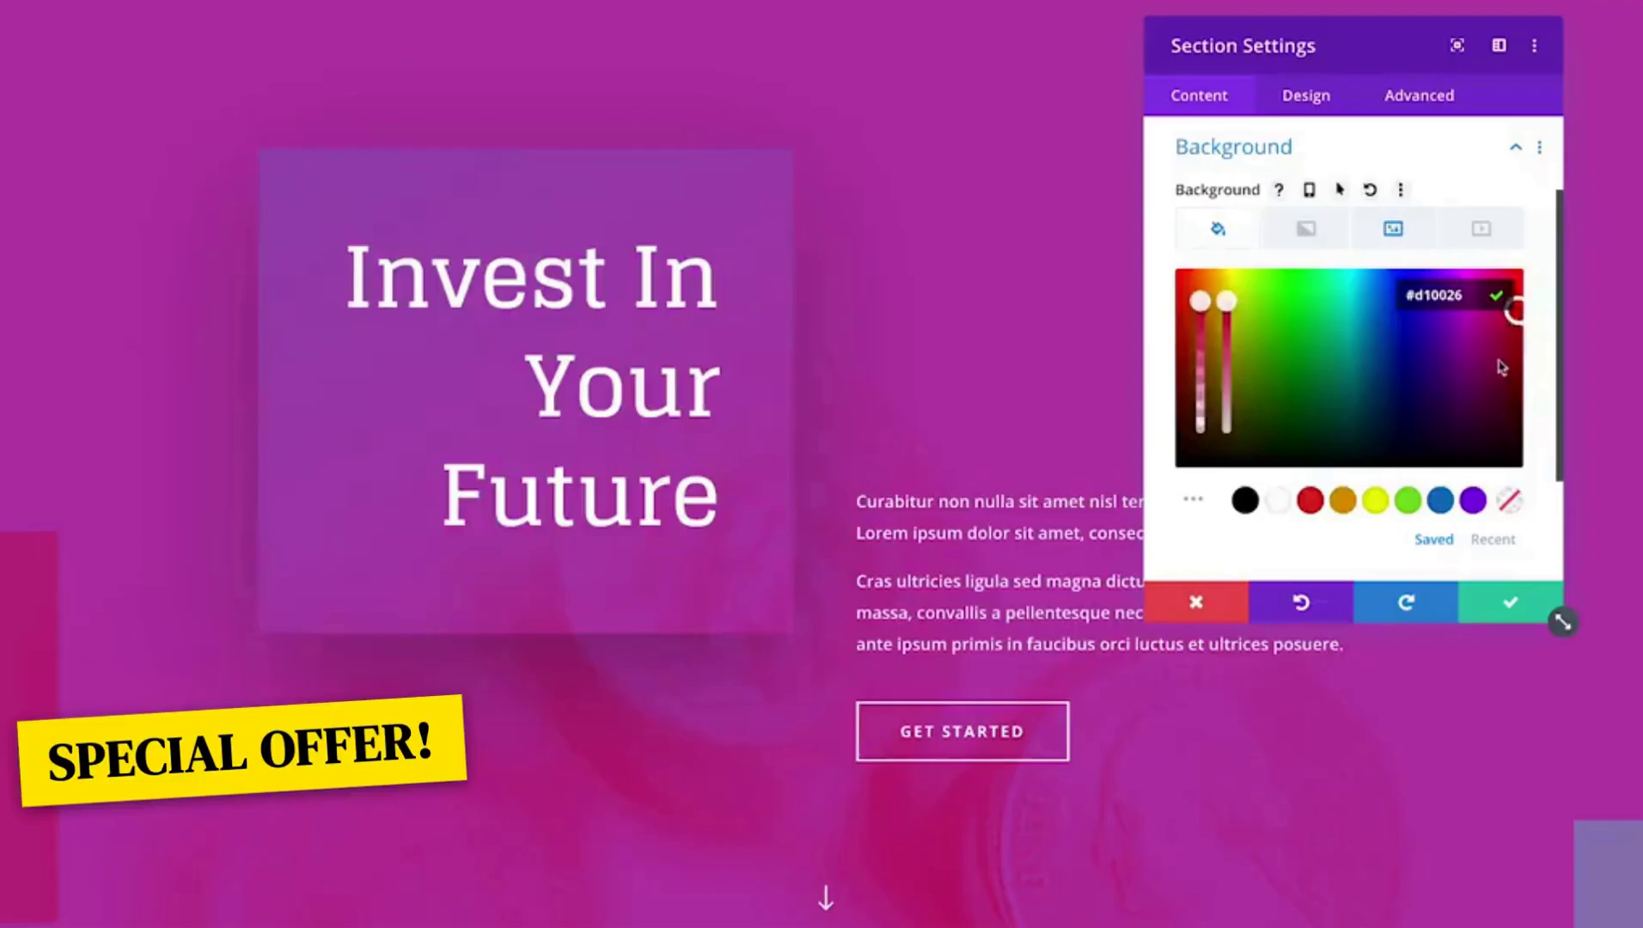
left_click_drag(1502, 368, 1394, 442)
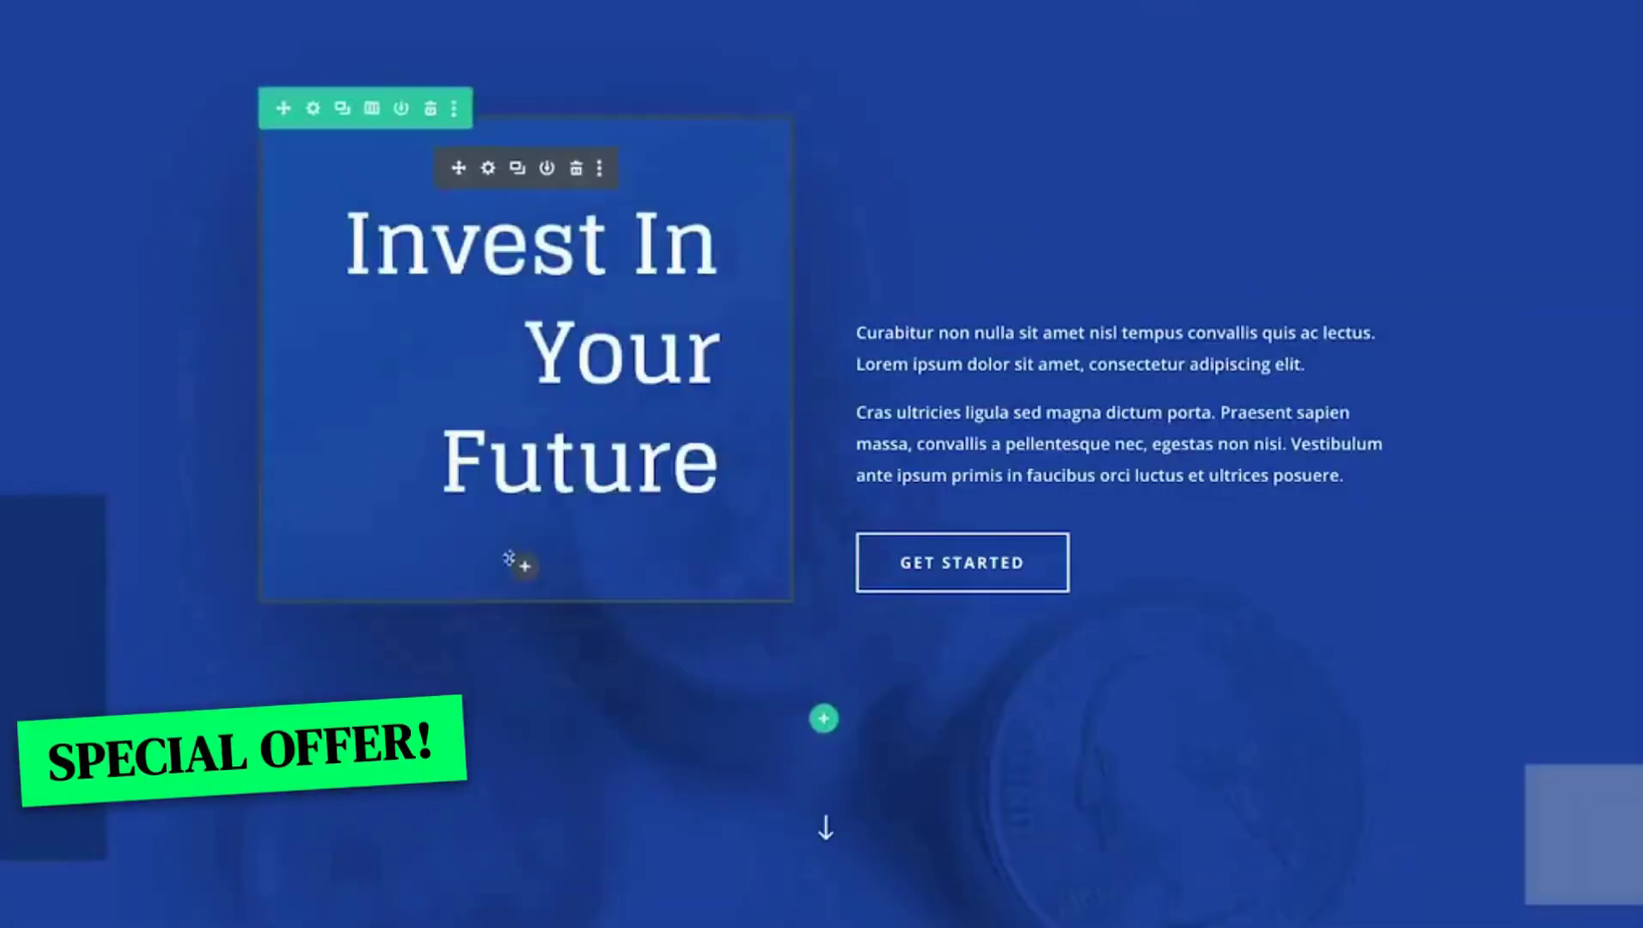
left_click_drag(498, 598, 484, 777)
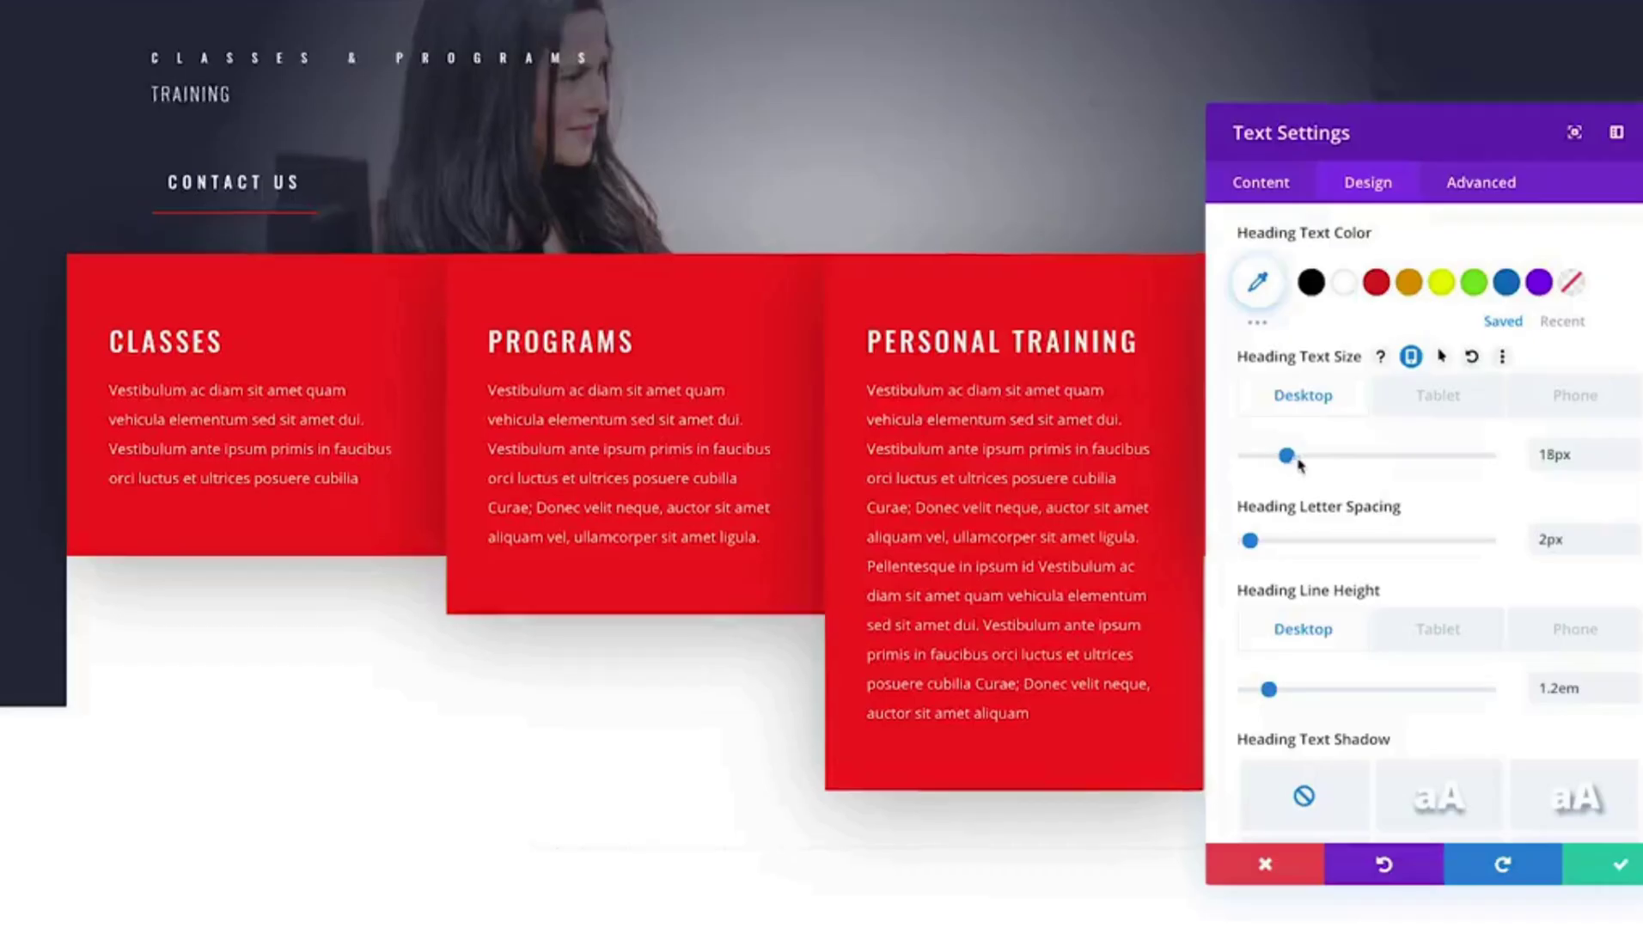
left_click_drag(1291, 455, 1486, 454)
left_click_drag(1251, 539, 1338, 553)
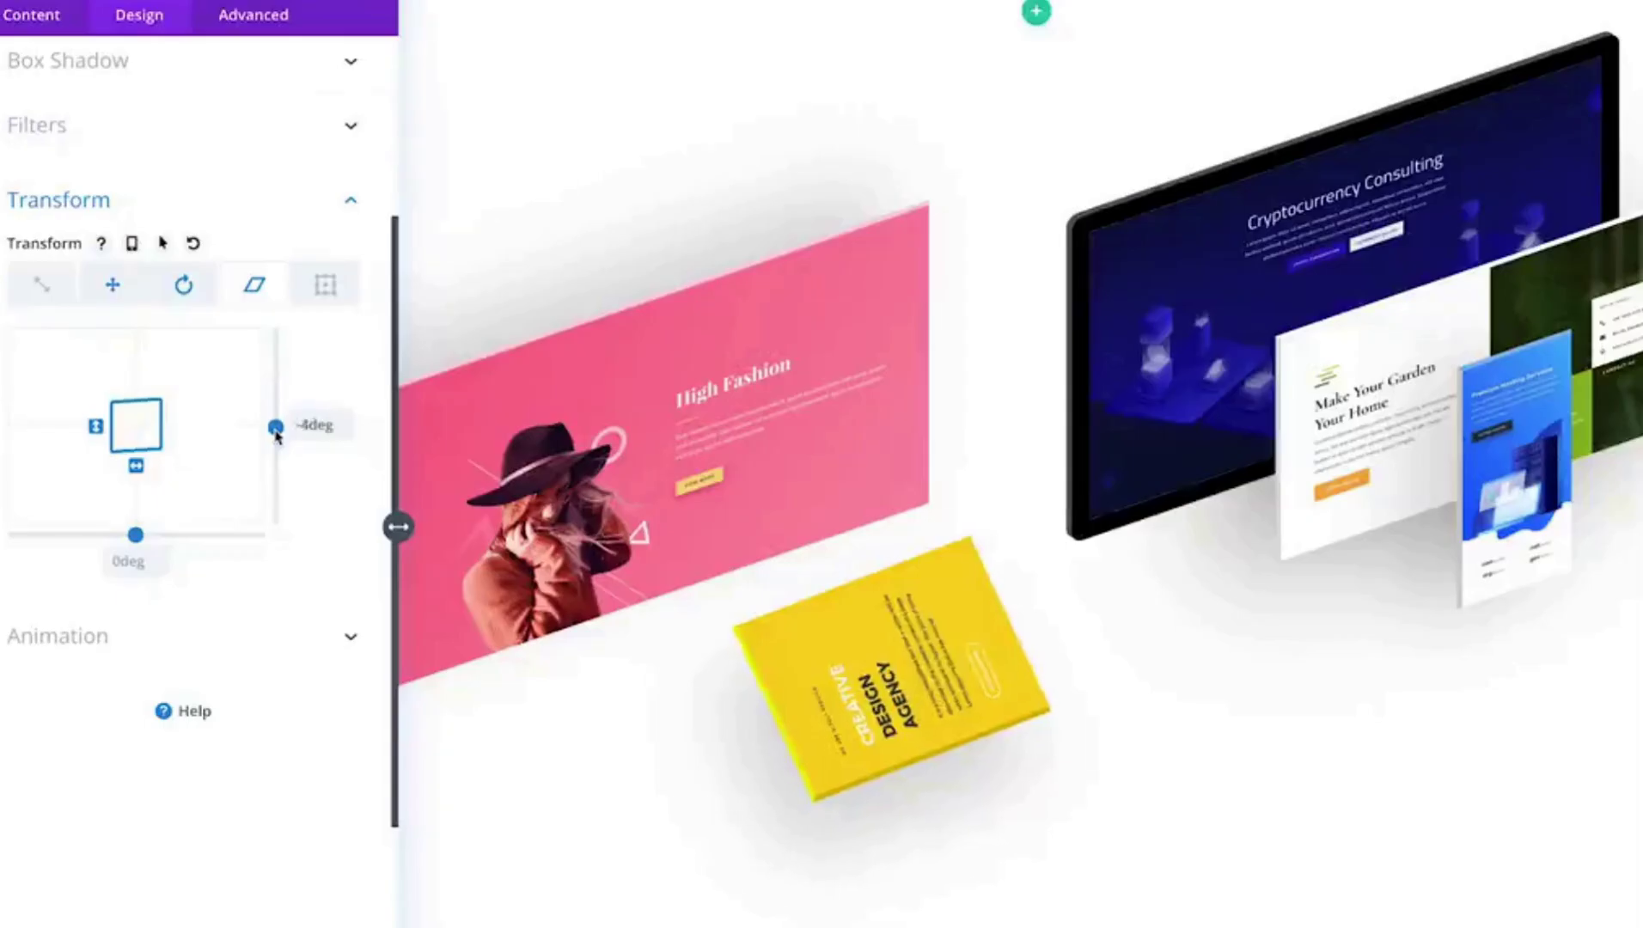
left_click(183, 285)
left_click_drag(72, 397, 132, 415)
left_click(113, 284)
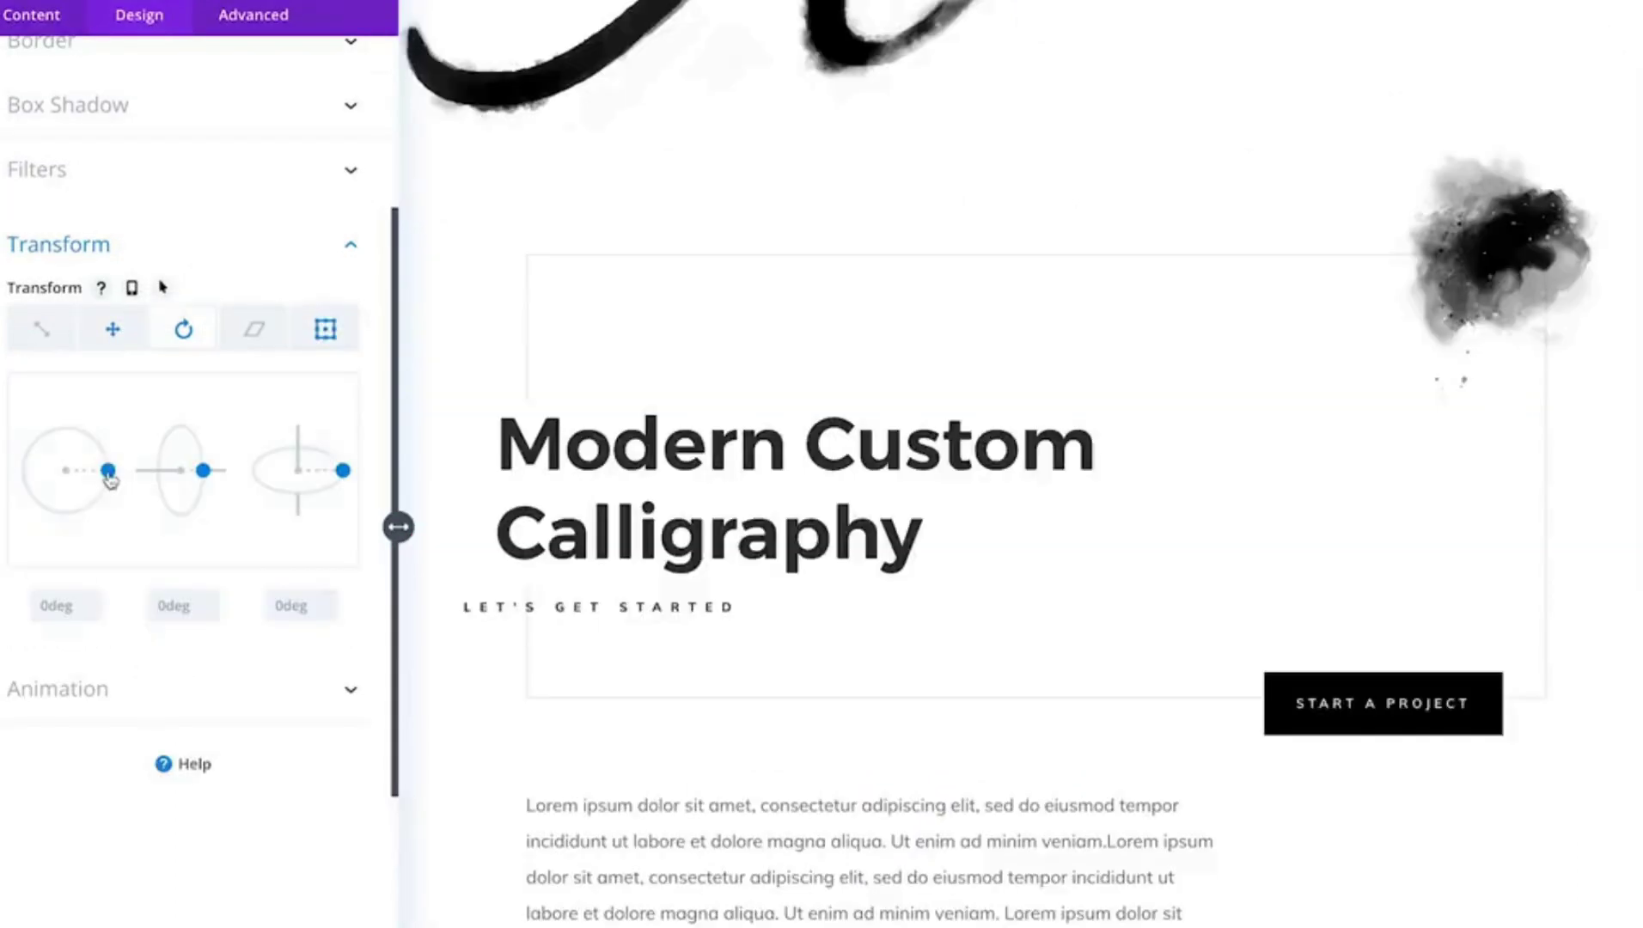
left_click_drag(110, 480, 68, 440)
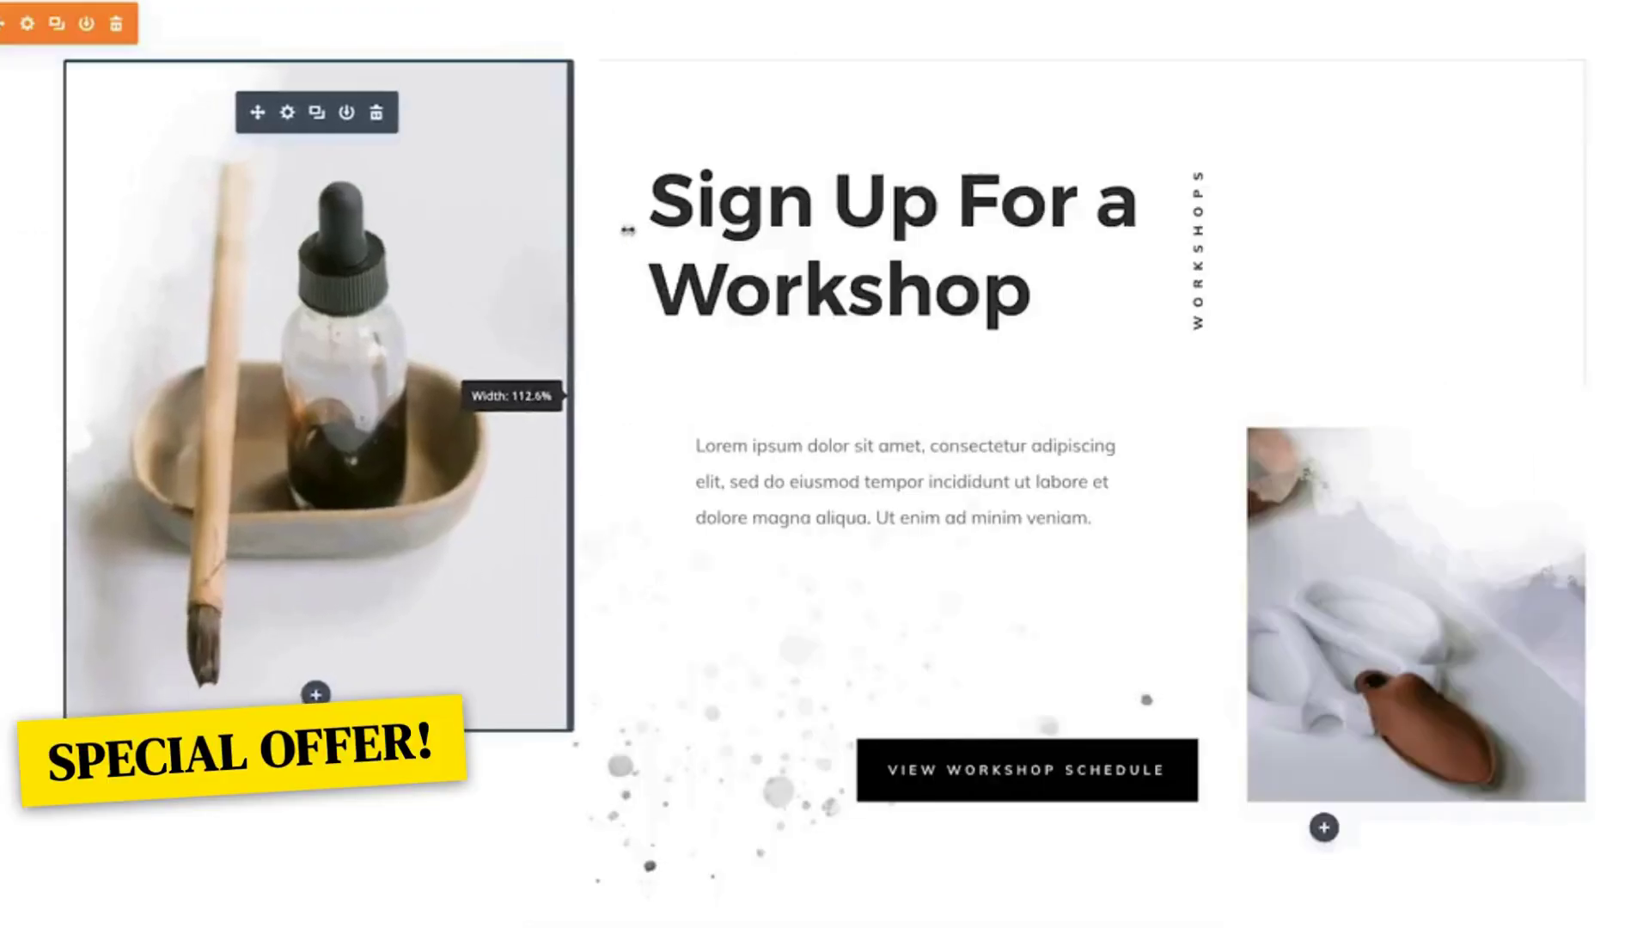
left_click_drag(640, 211, 484, 213)
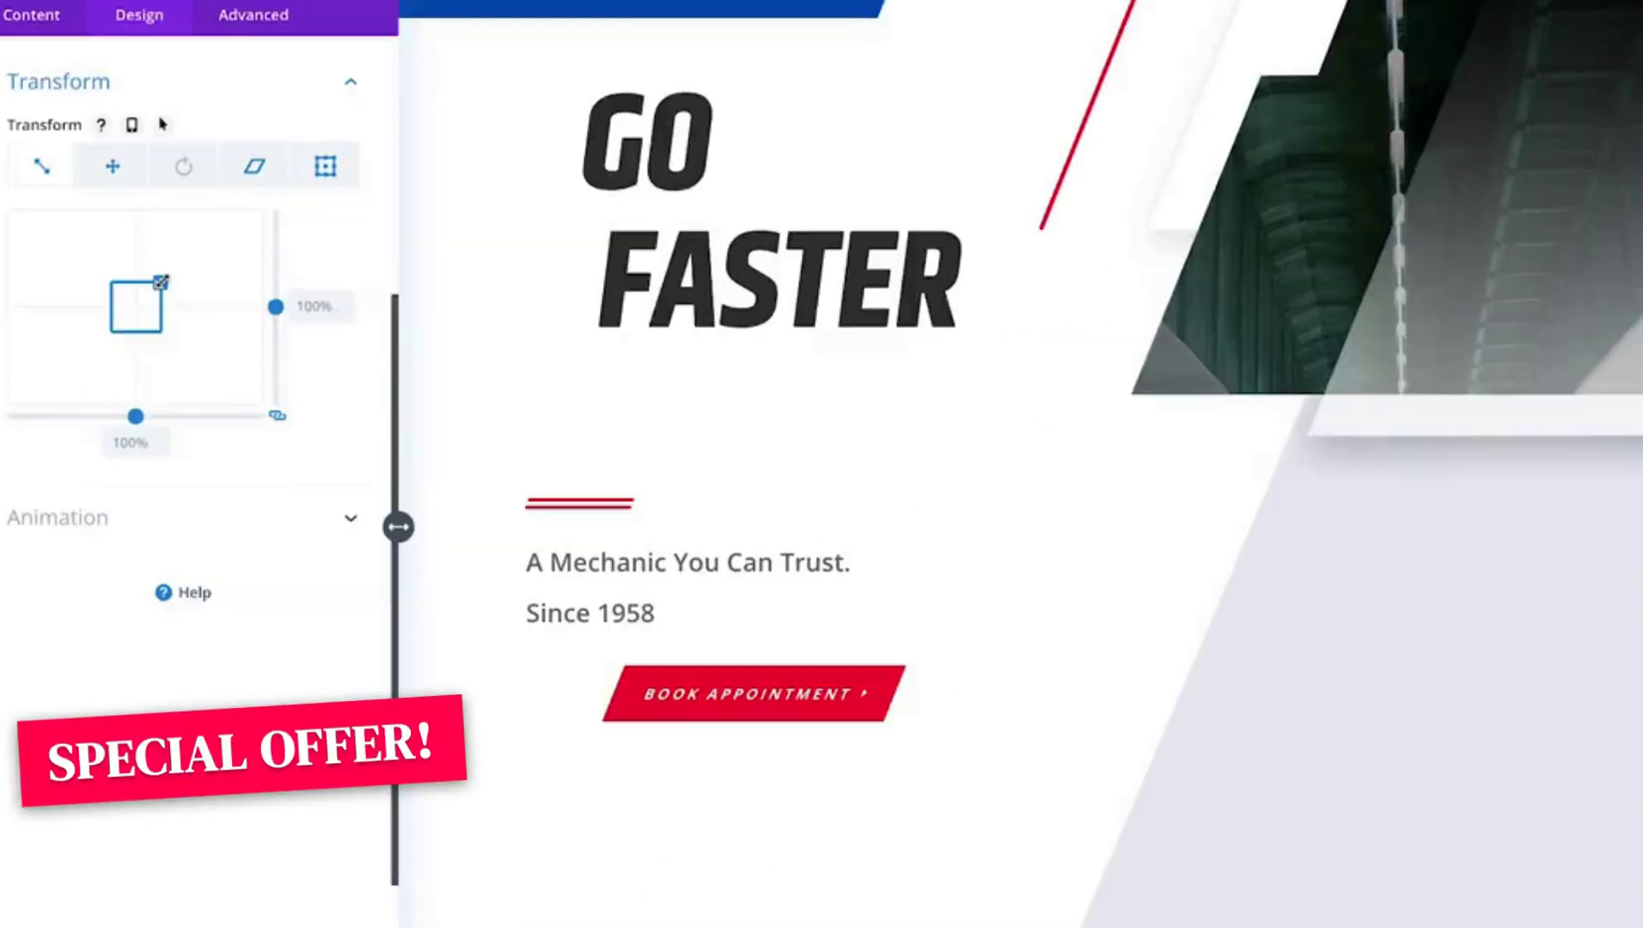
left_click_drag(161, 282, 170, 268)
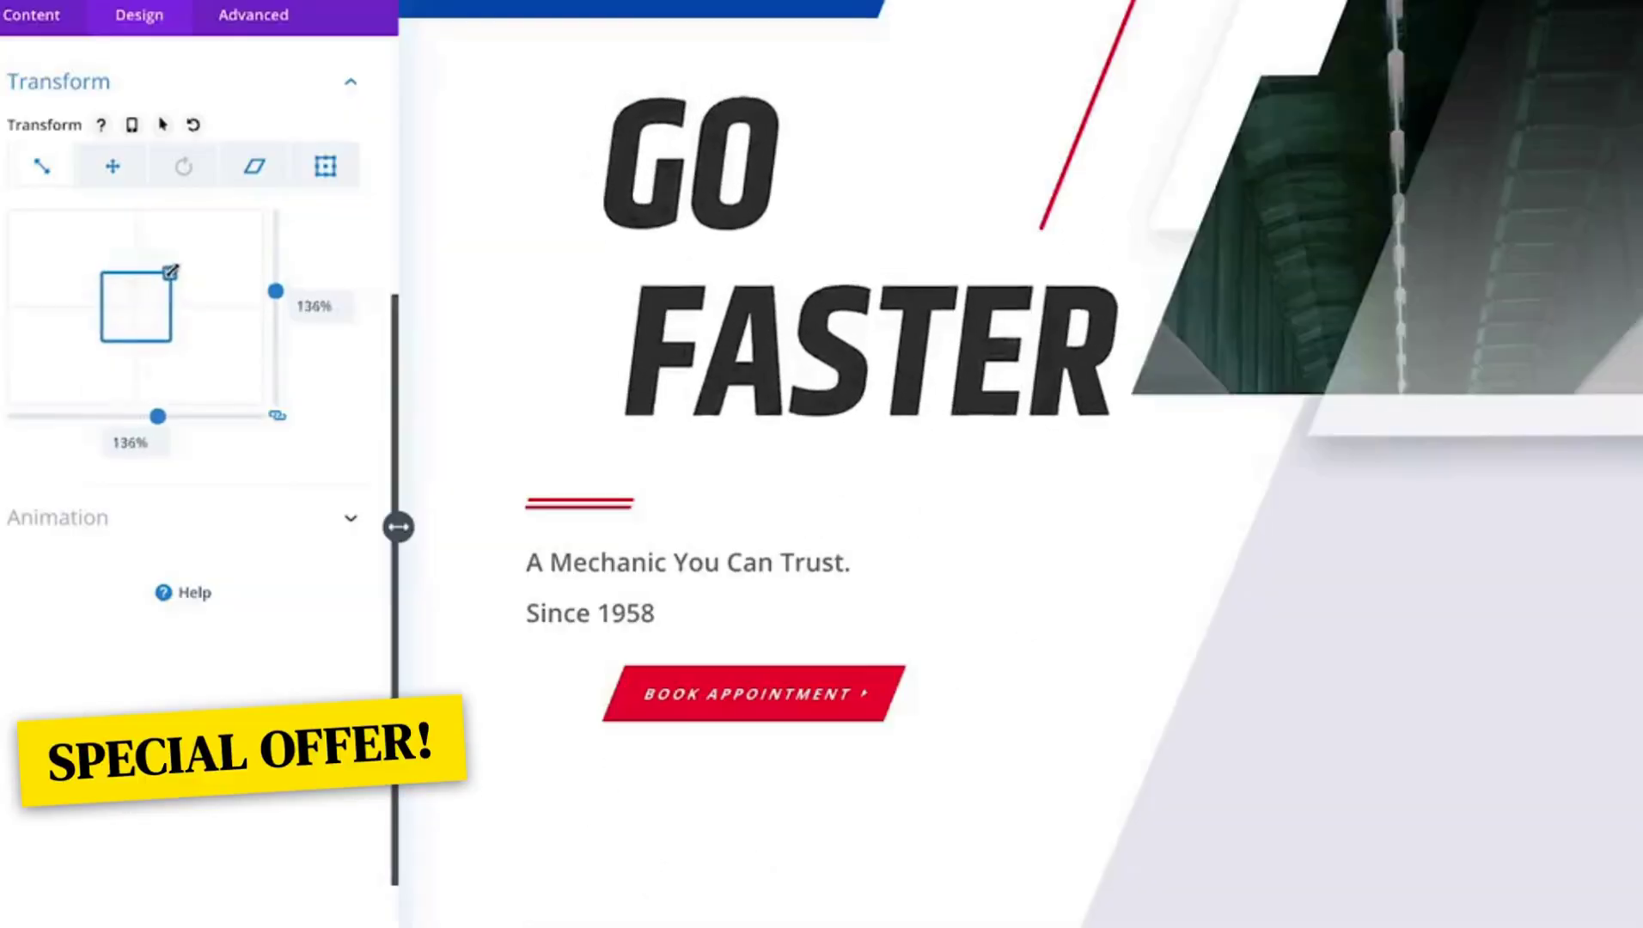
left_click(253, 166)
left_click_drag(139, 347, 127, 348)
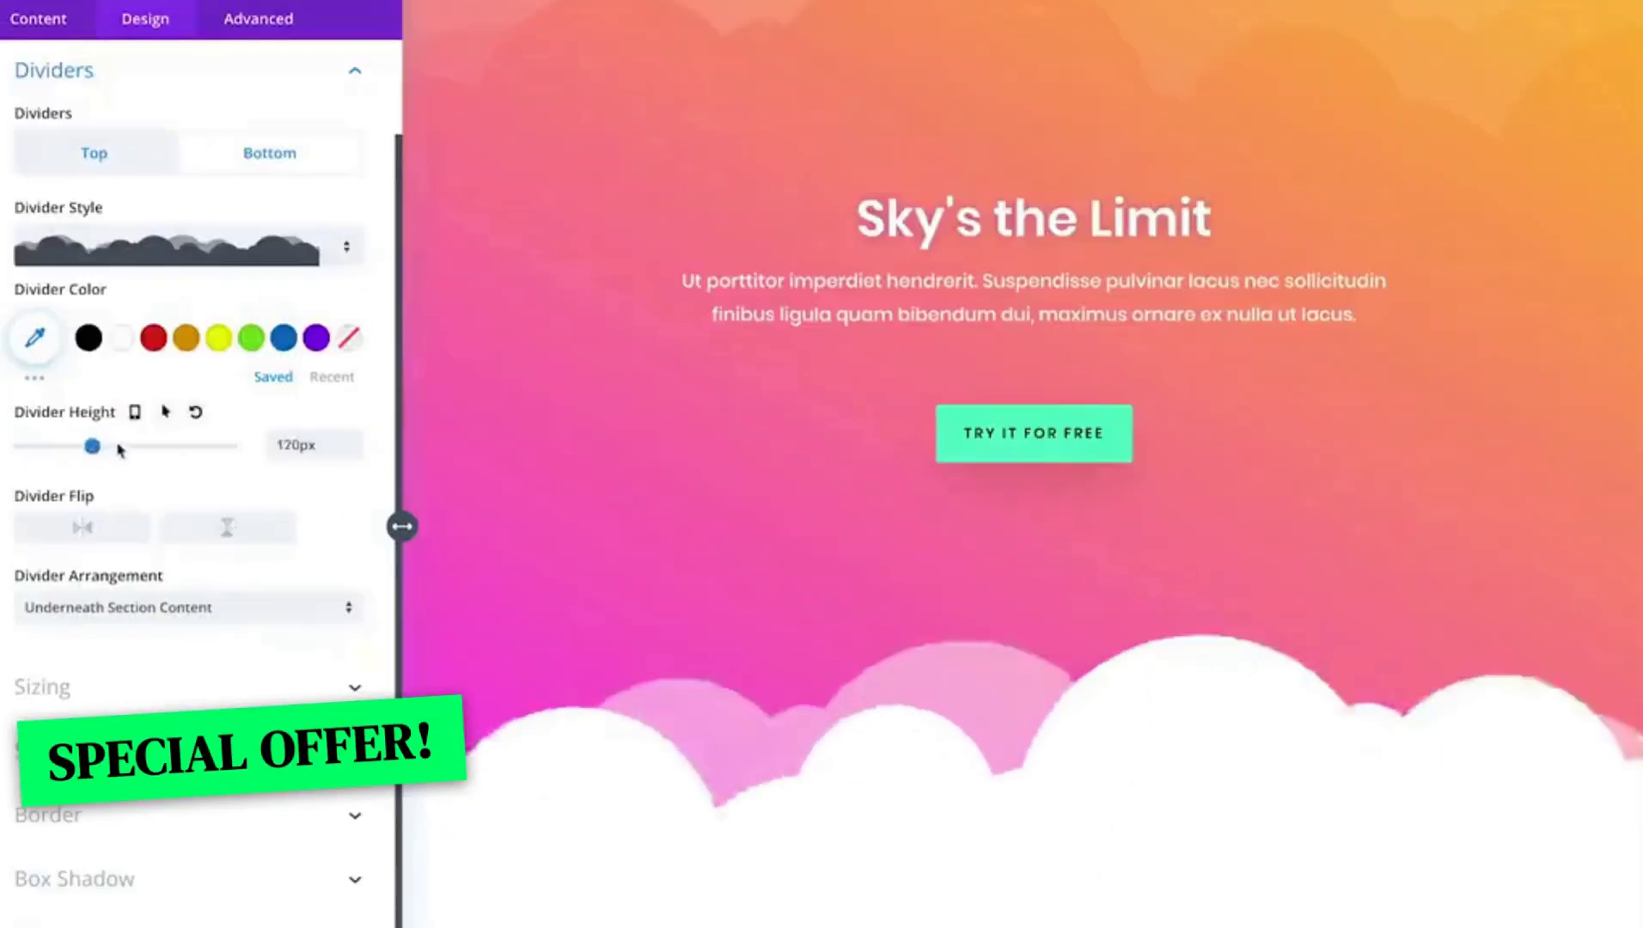
left_click_drag(114, 447, 238, 448)
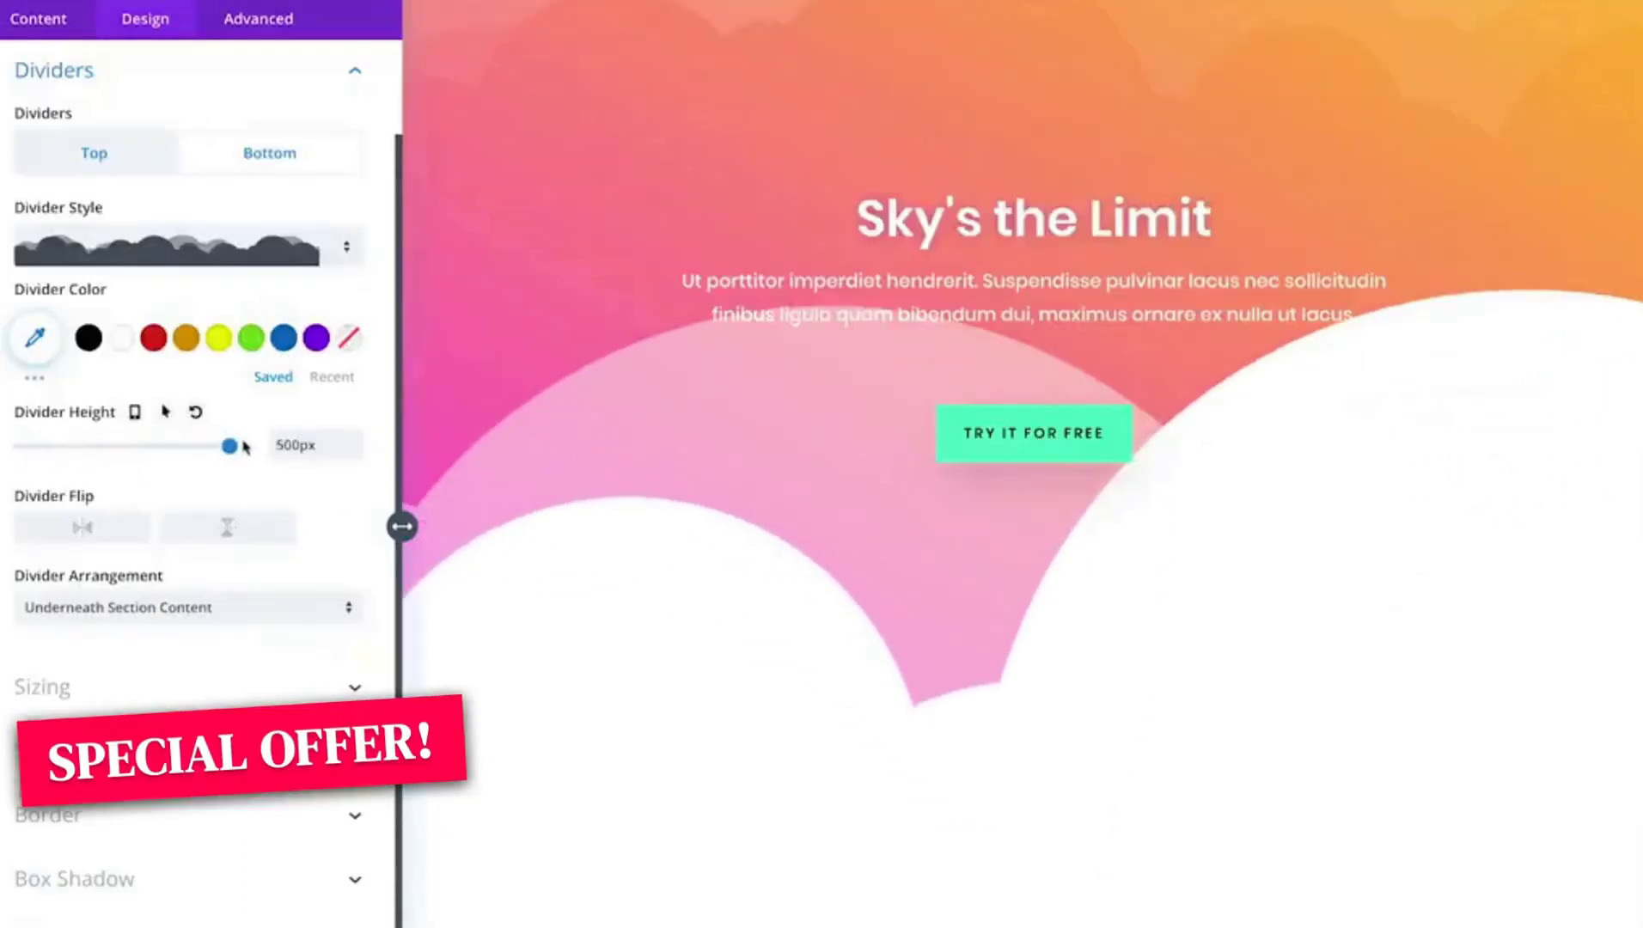
left_click(228, 529)
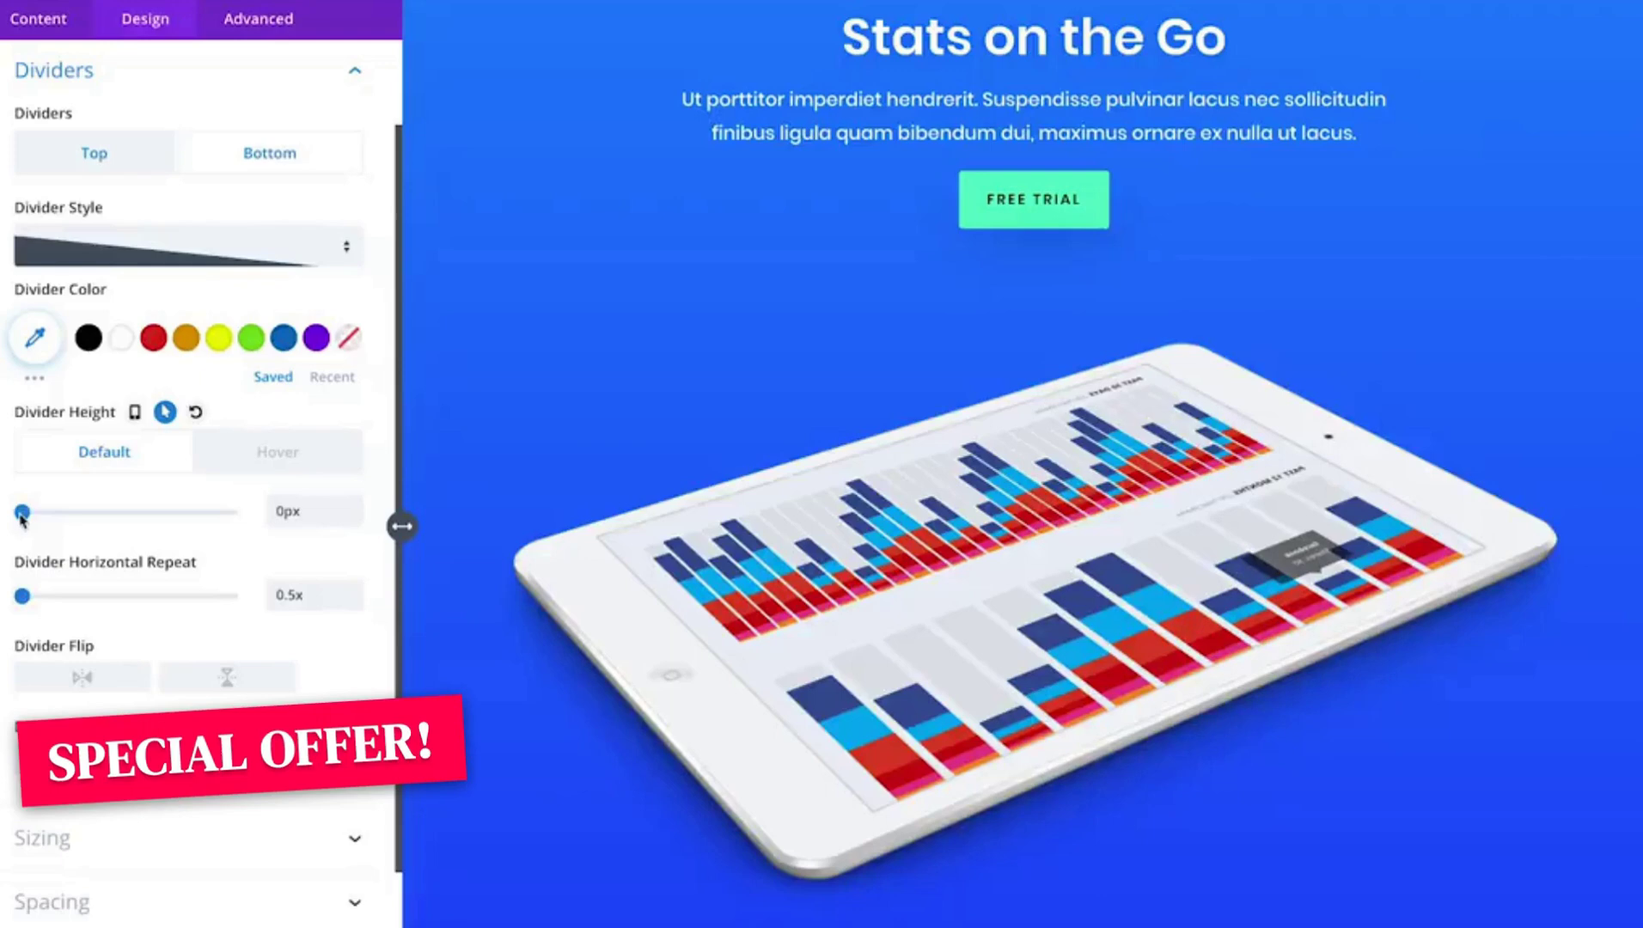
left_click_drag(23, 512, 232, 512)
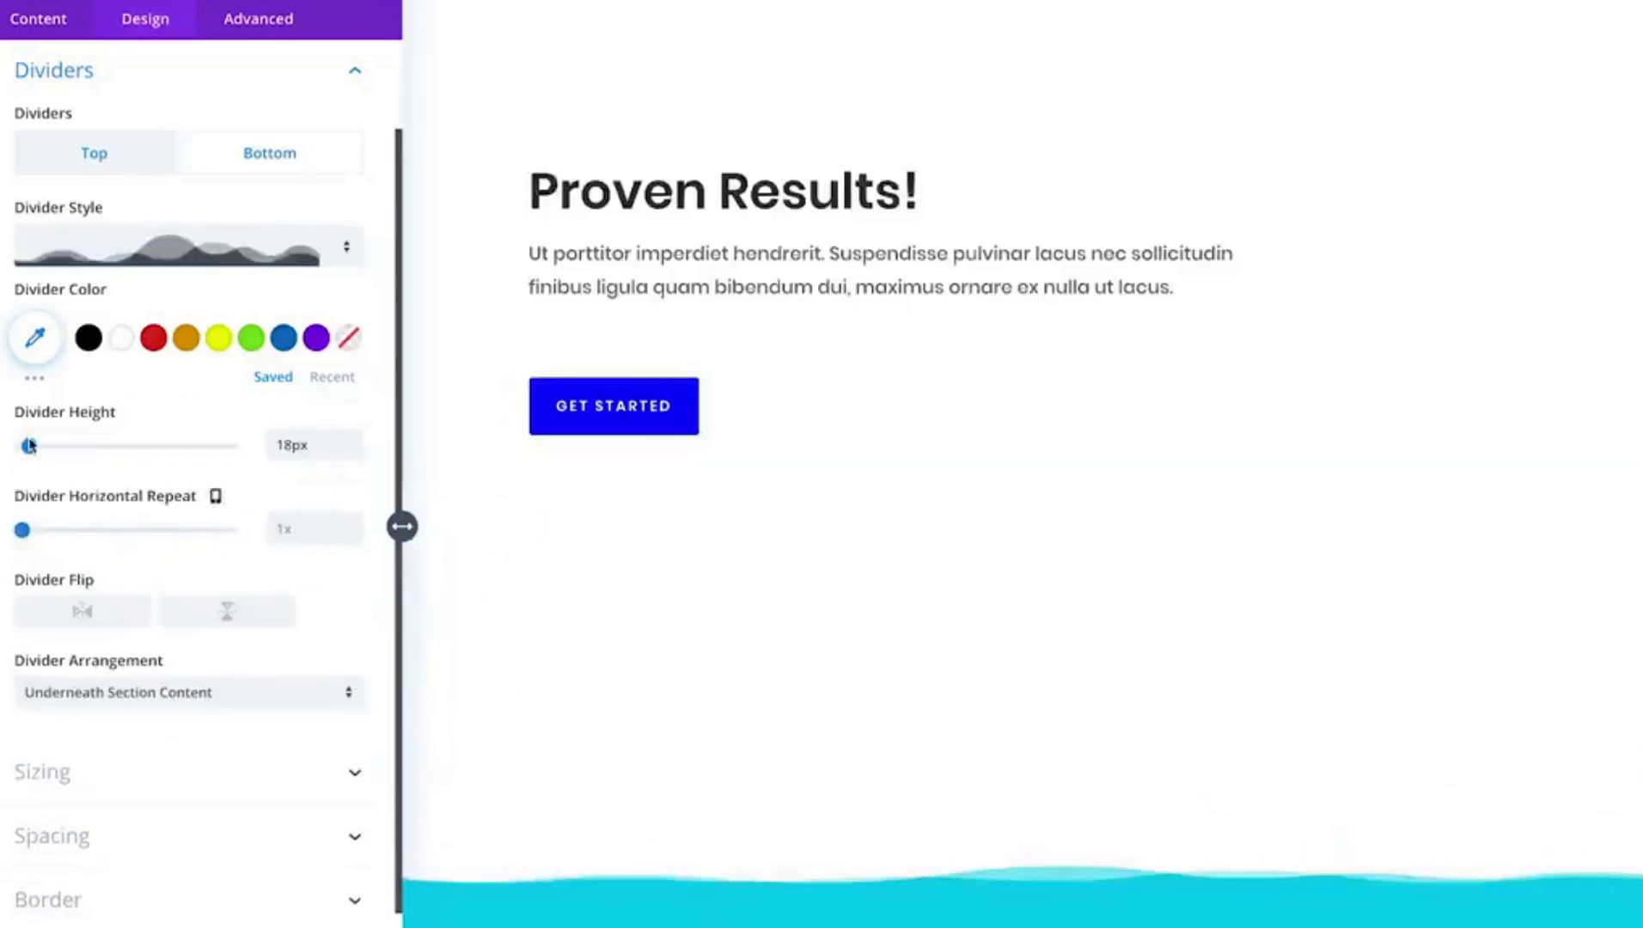
left_click_drag(29, 446, 202, 446)
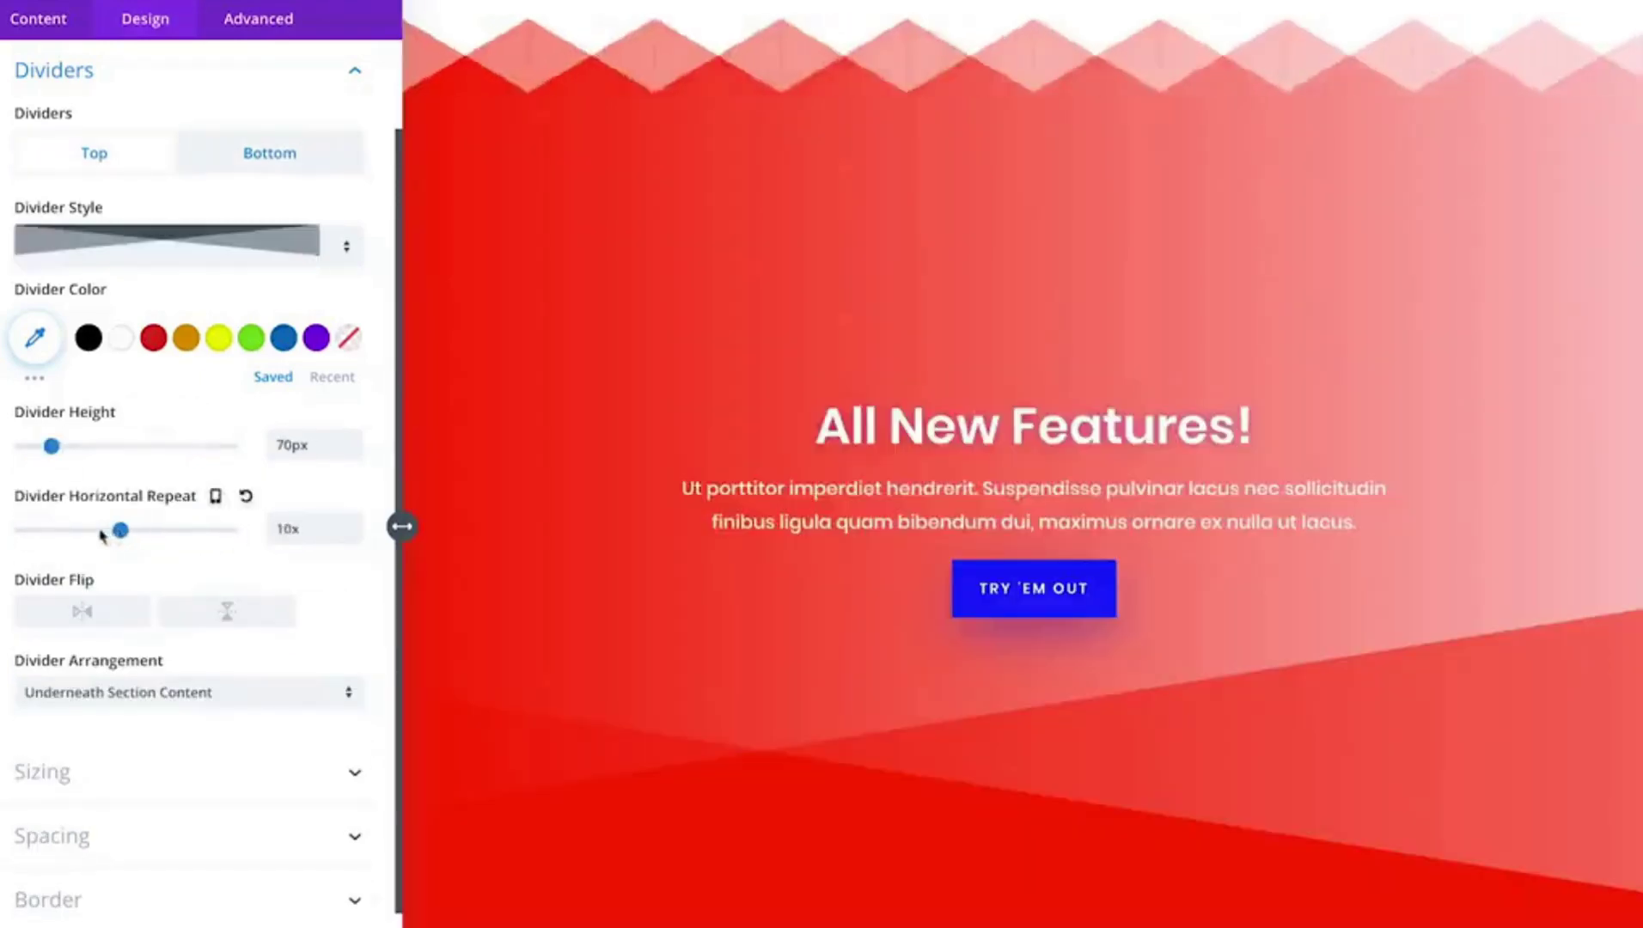
left_click_drag(101, 533, 22, 530)
left_click_drag(52, 446, 139, 448)
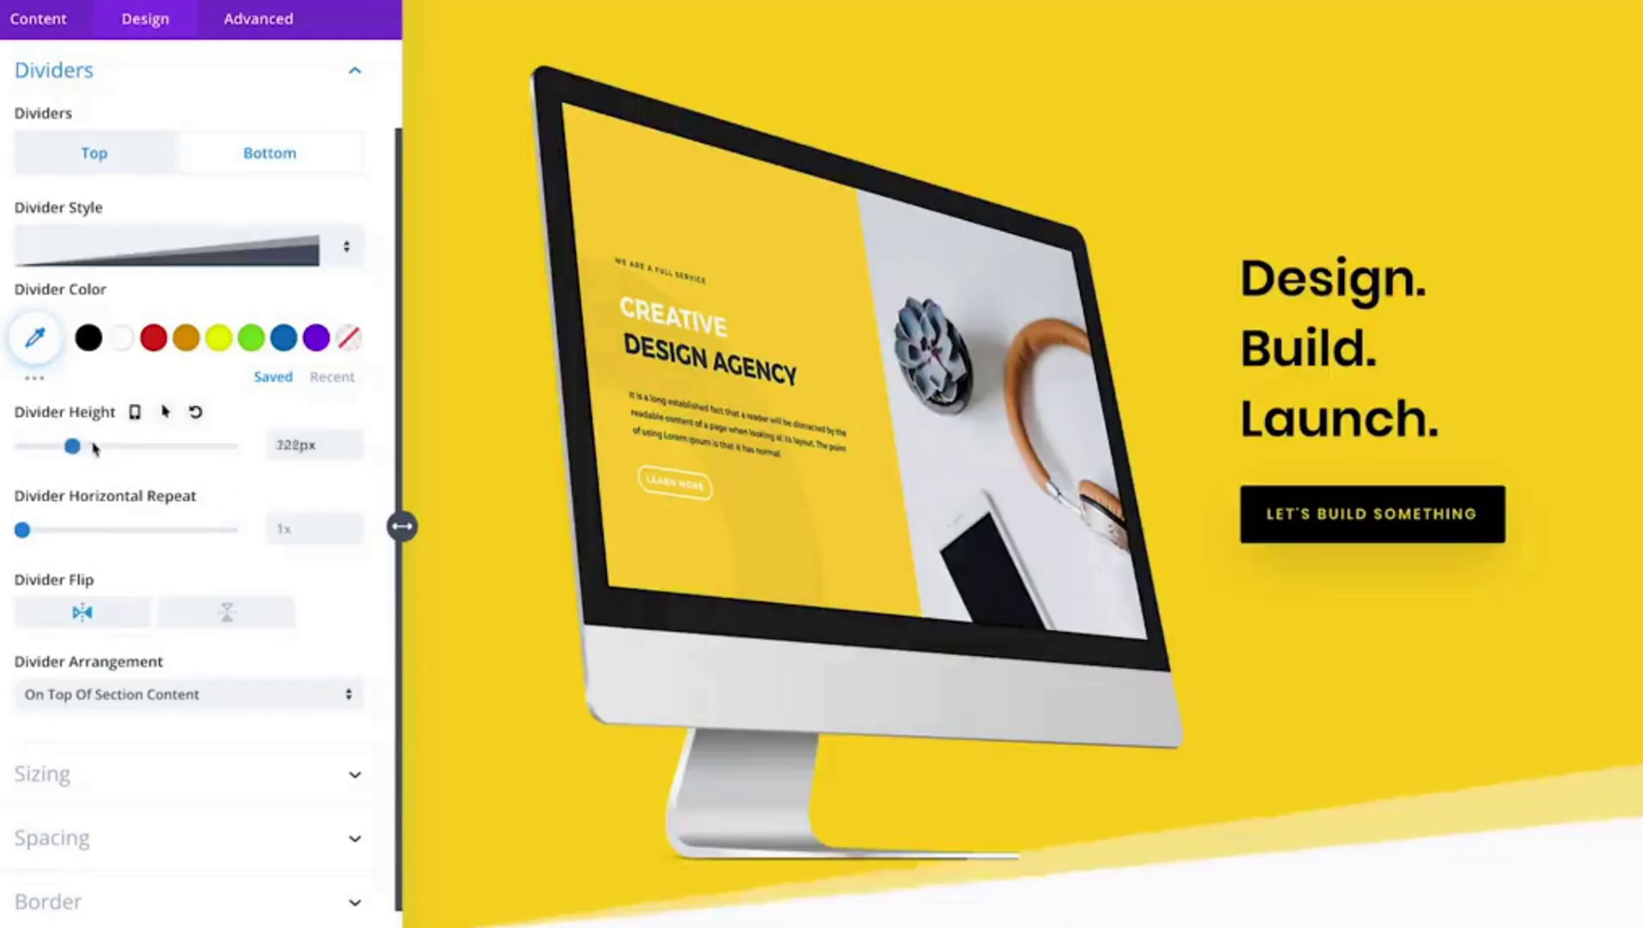
left_click_drag(73, 446, 121, 445)
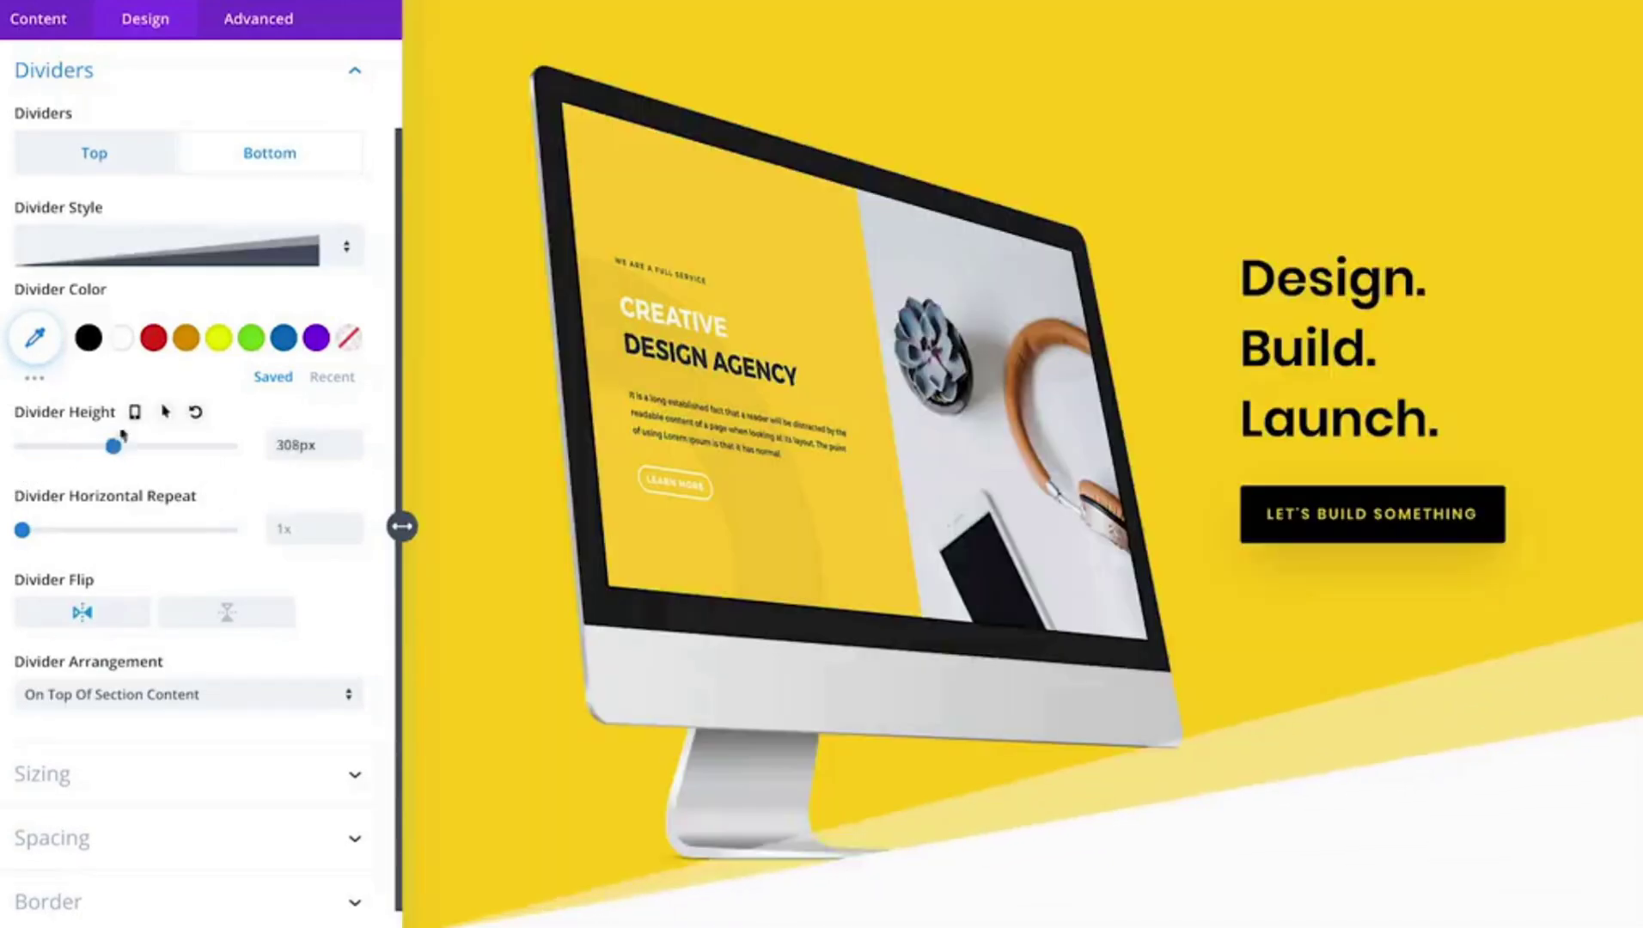
left_click(172, 249)
left_click(173, 318)
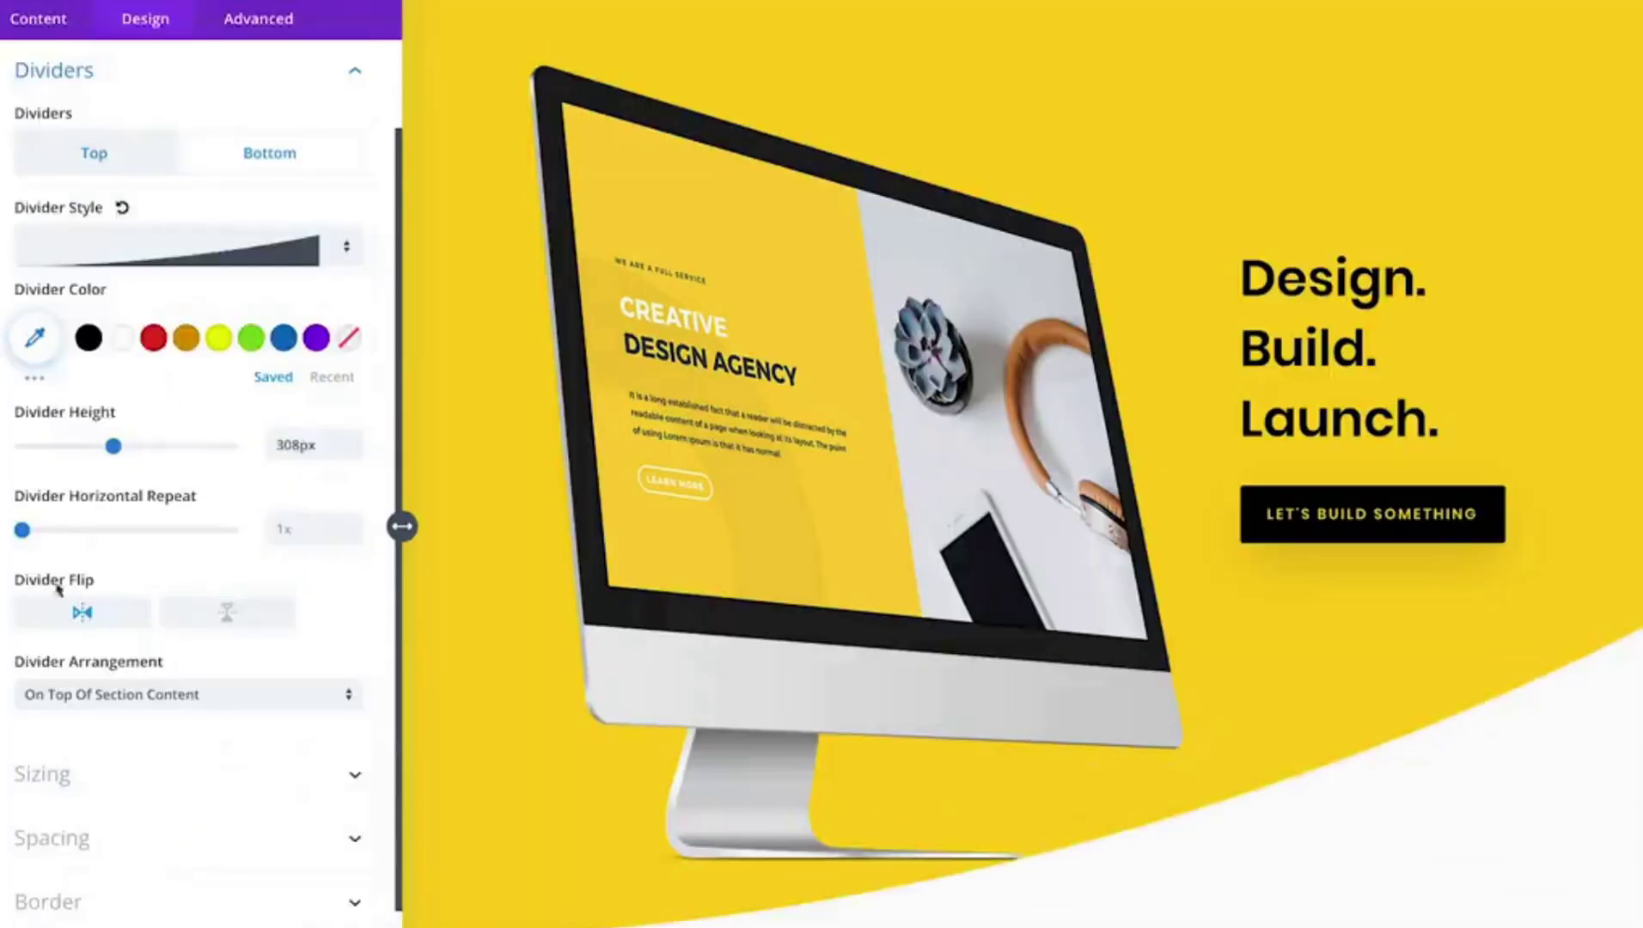
left_click(50, 617)
left_click(155, 694)
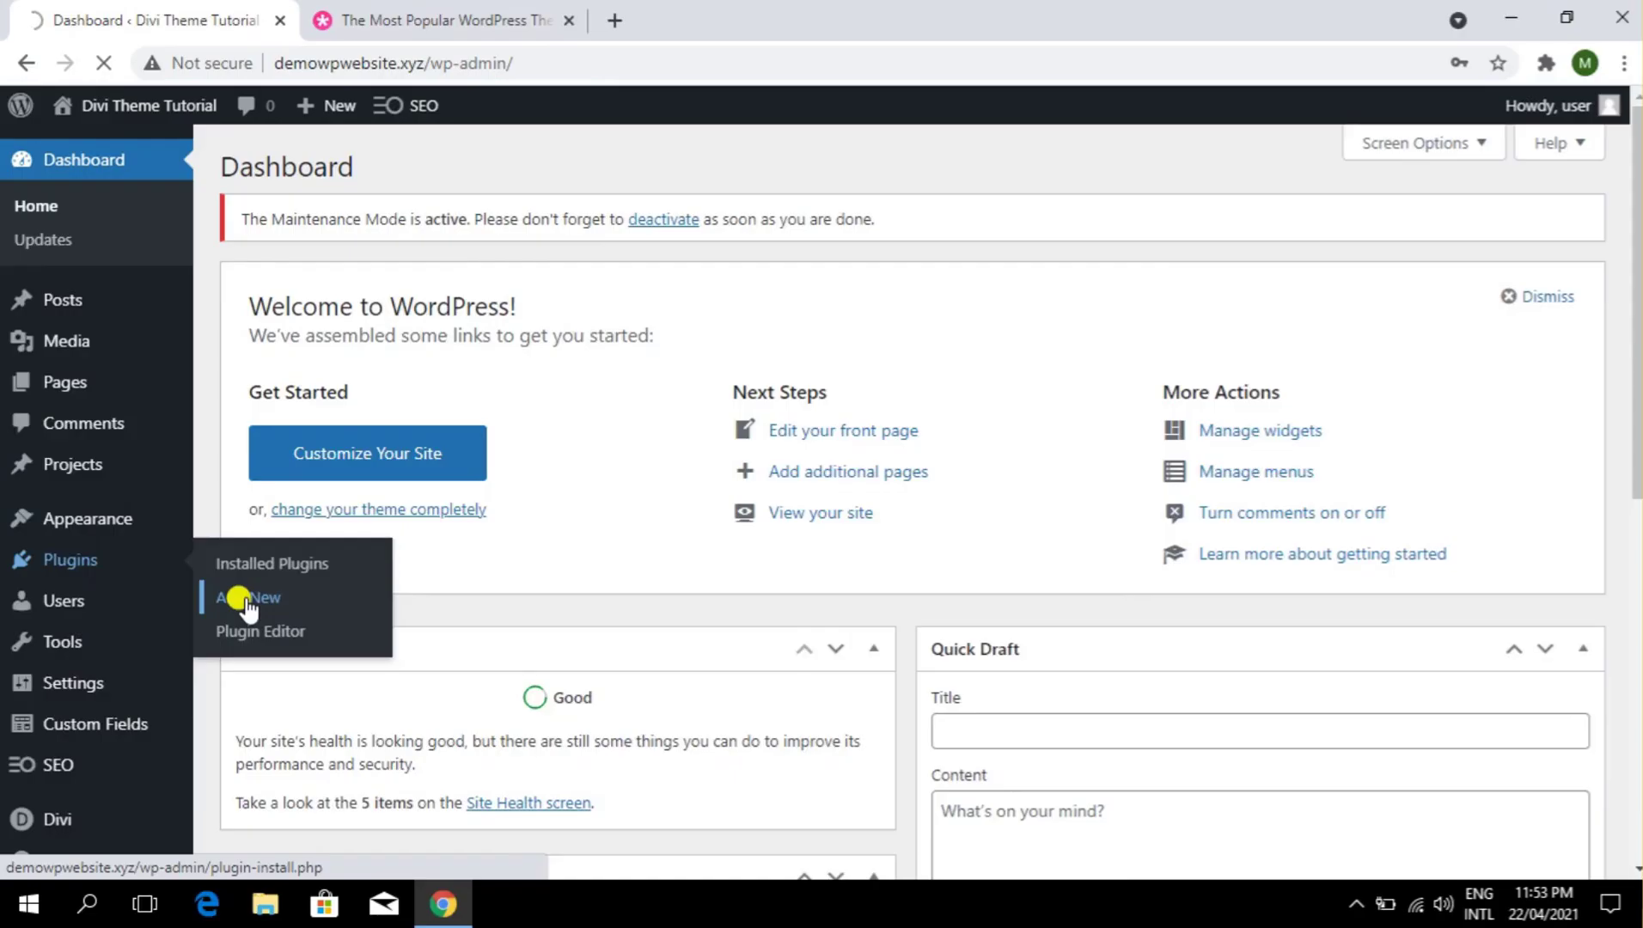
- Open the form for uploading a plugin in .zip format on the Add Plugins page
left_click(147, 599)
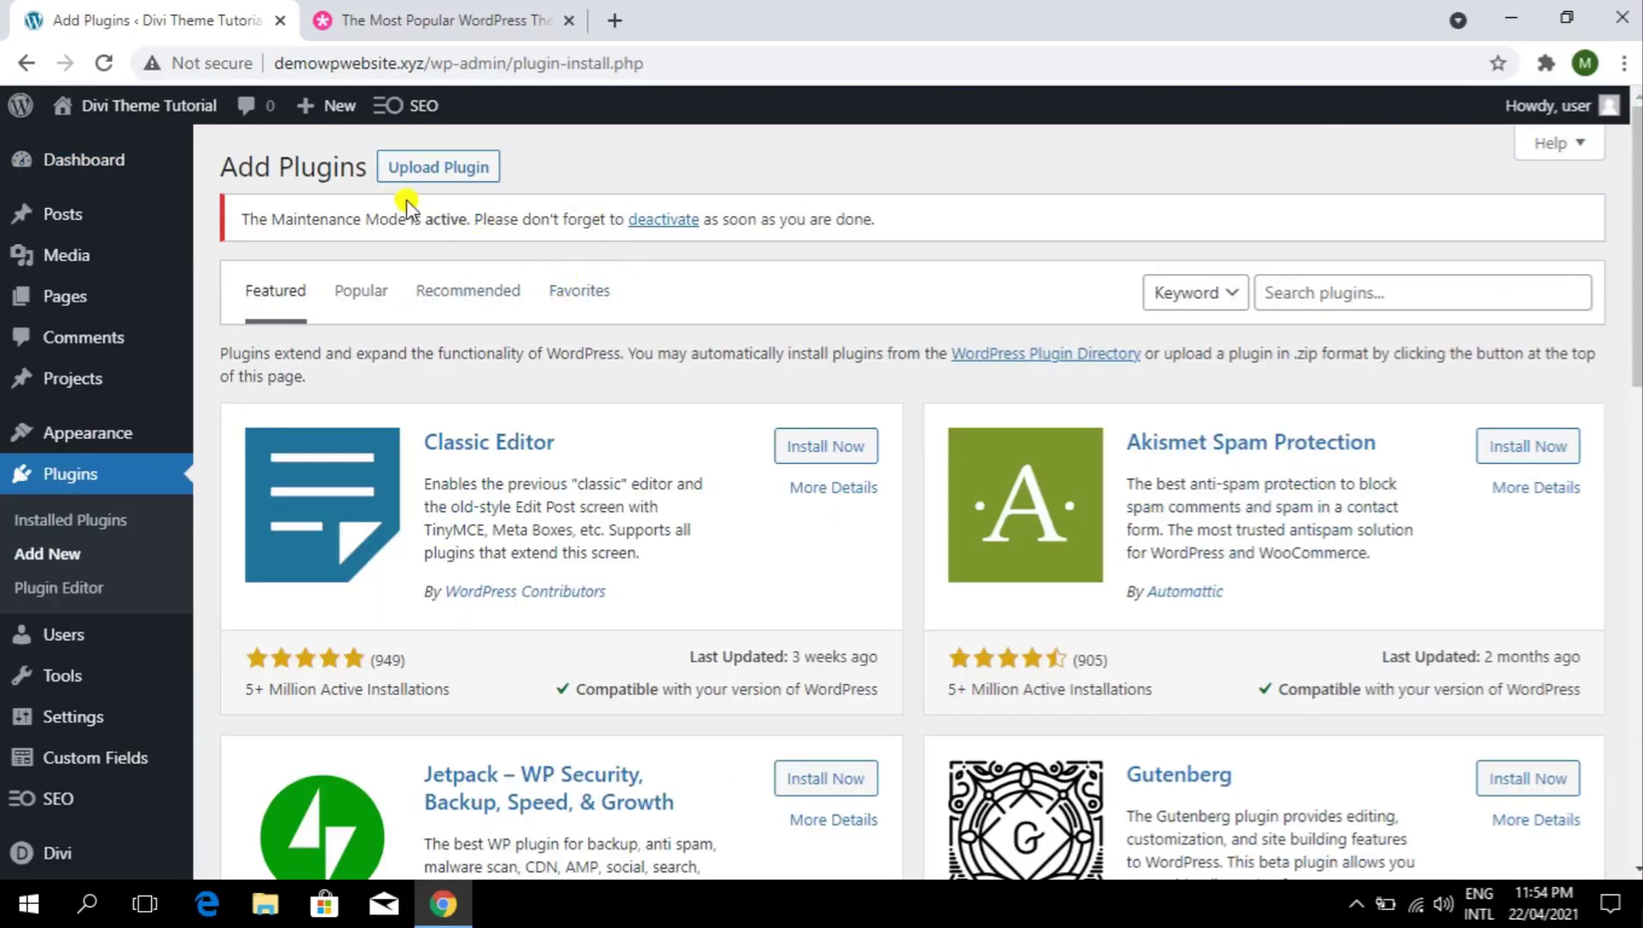
left_click(436, 168)
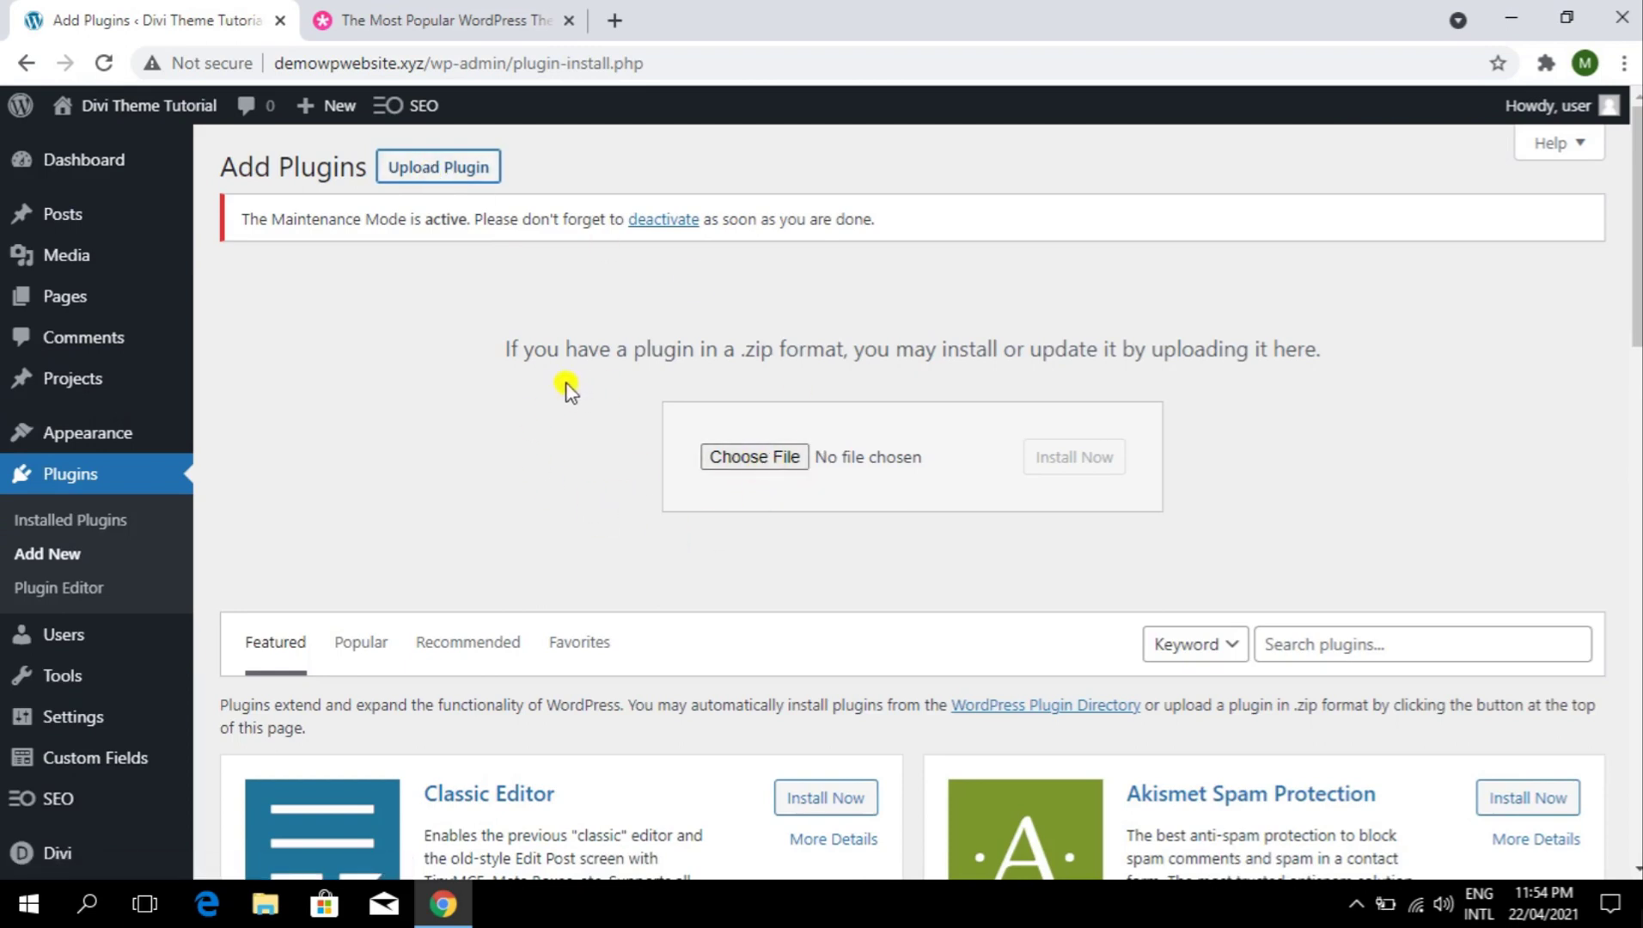
- Switch to the Elegant Themes website and open the account's My Downloads page
left_click(525, 20)
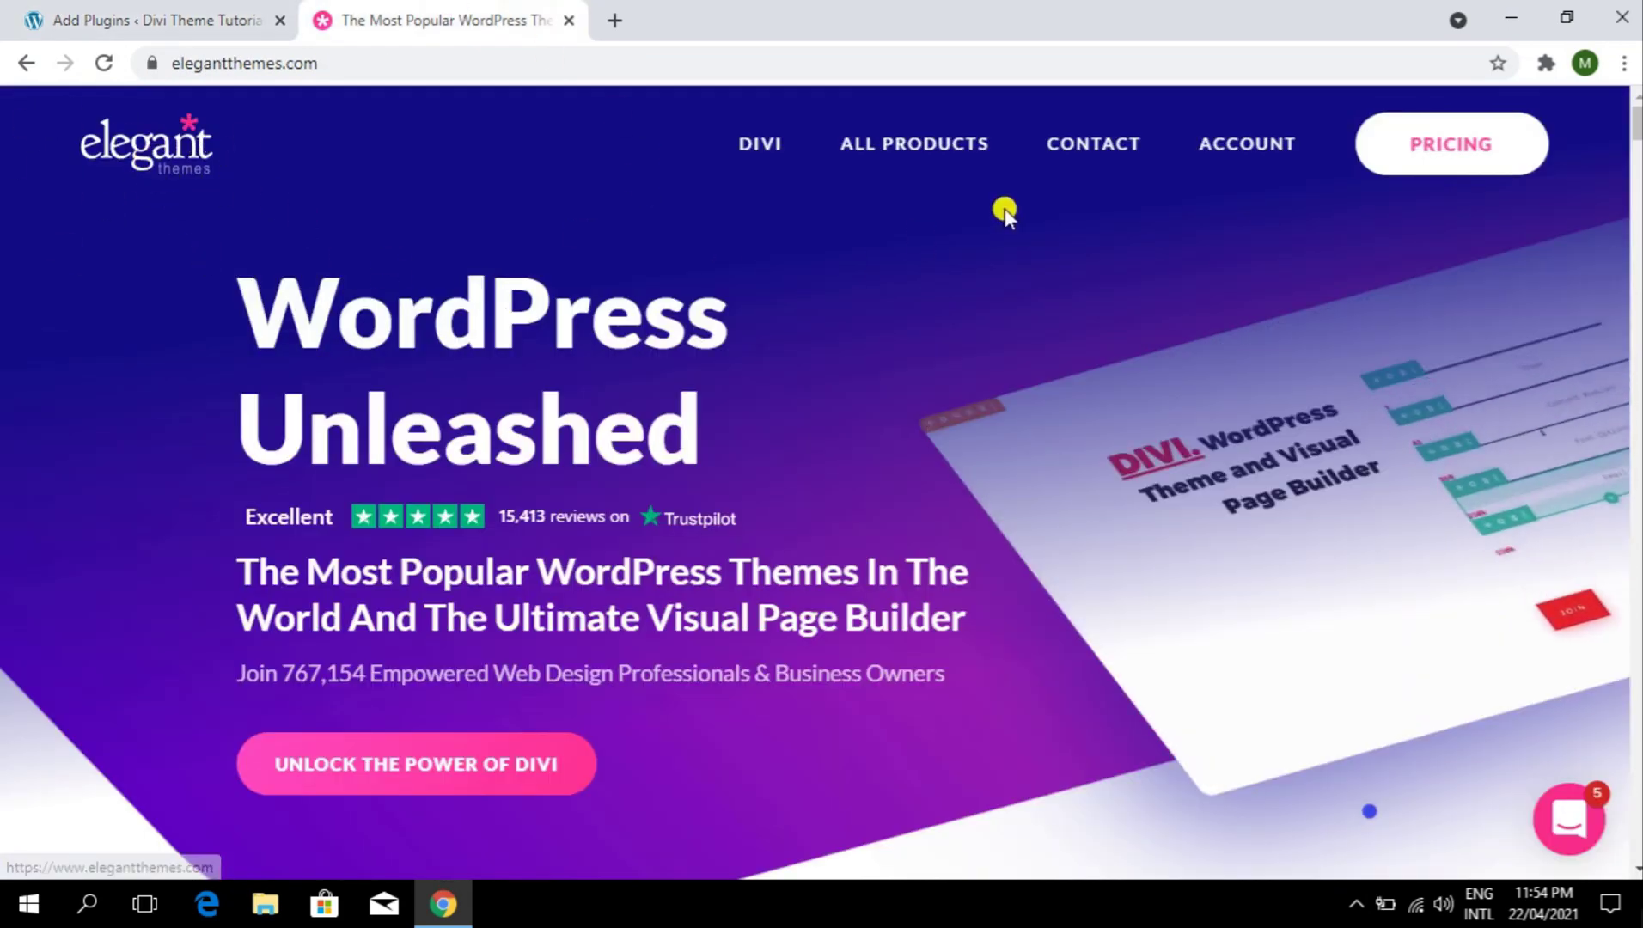
mouse_move(1272, 142)
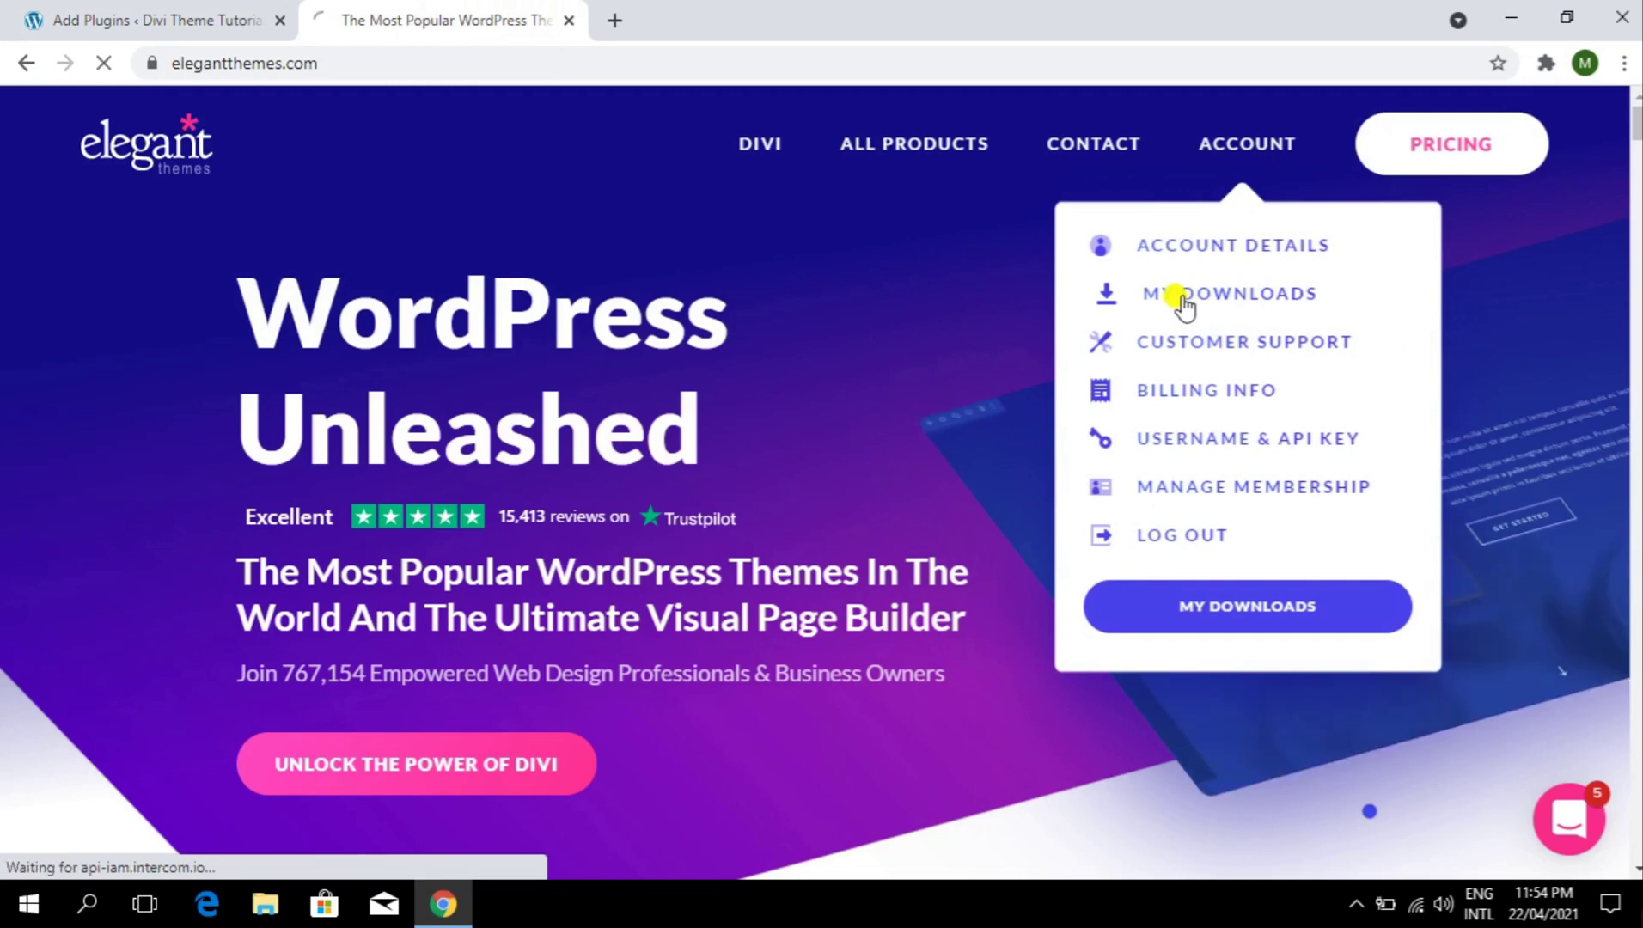
left_click(1184, 300)
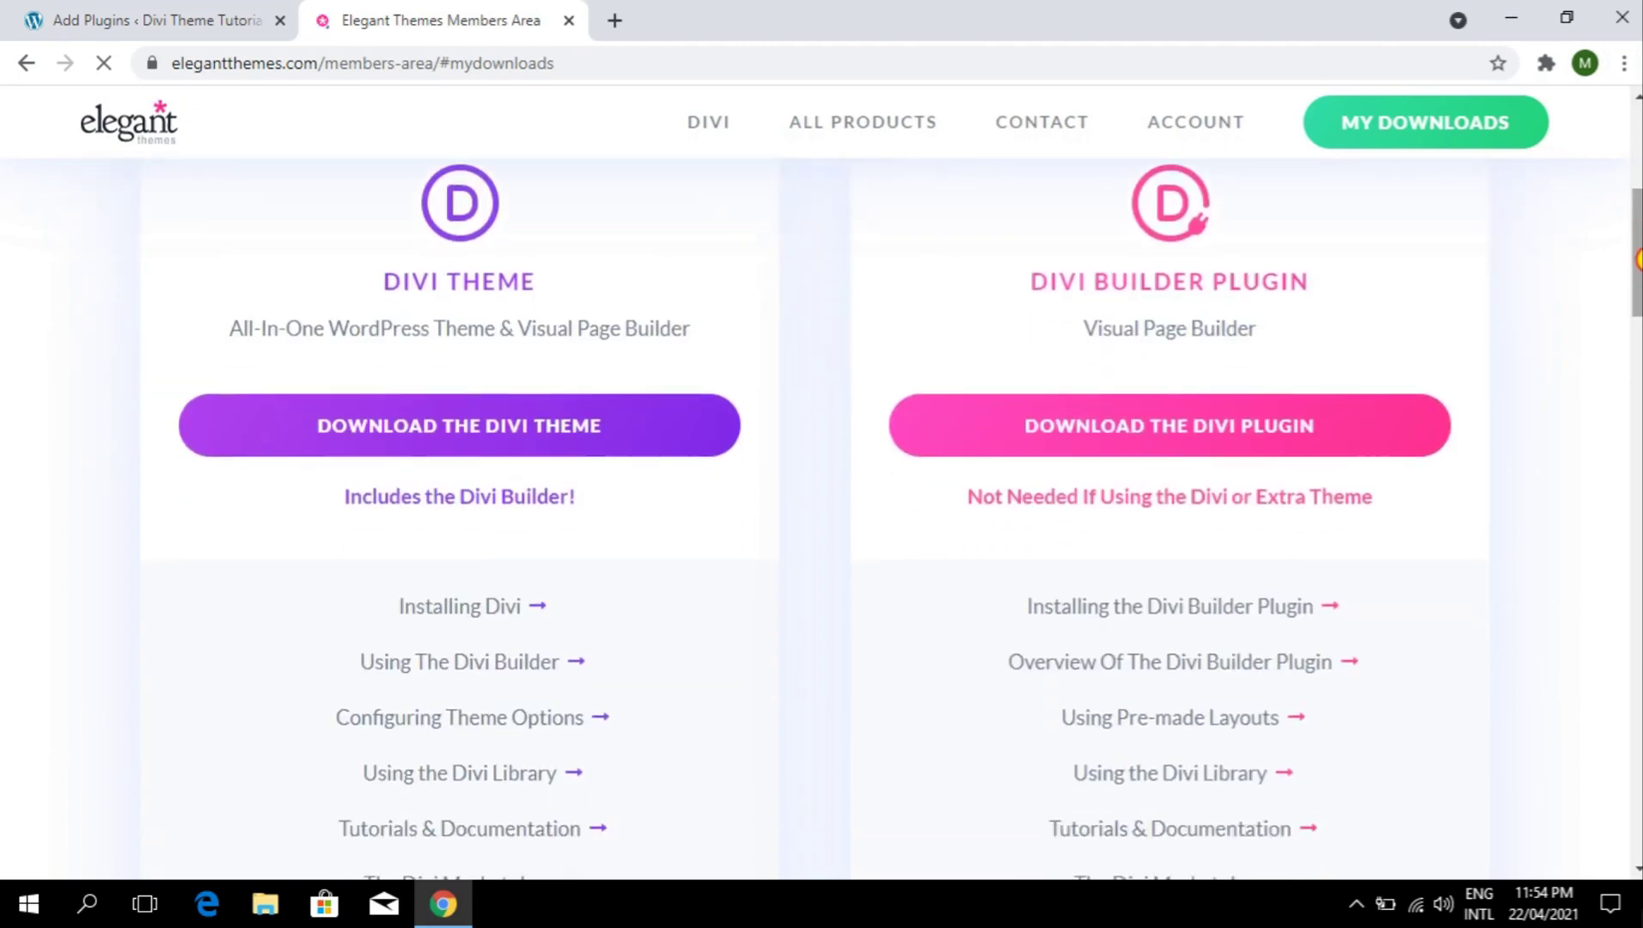
- Download the Bloom email opt-in plugin from the Elegant Themes members area
left_click_drag(1638, 236, 1638, 381)
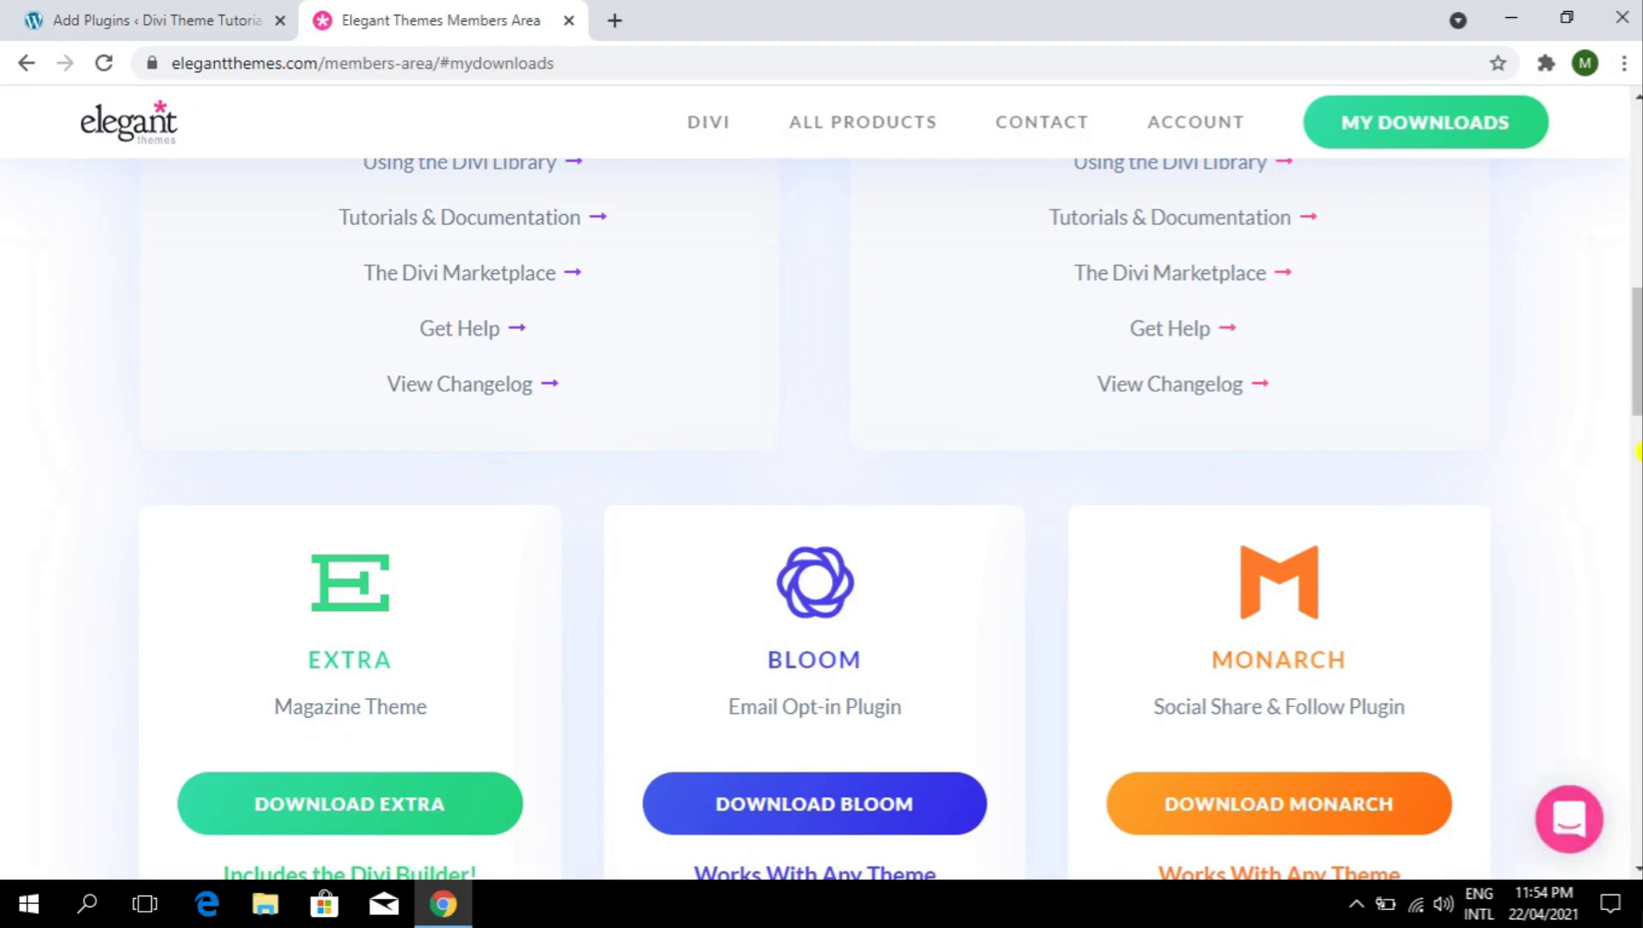
scroll(1637, 371, "down", 4)
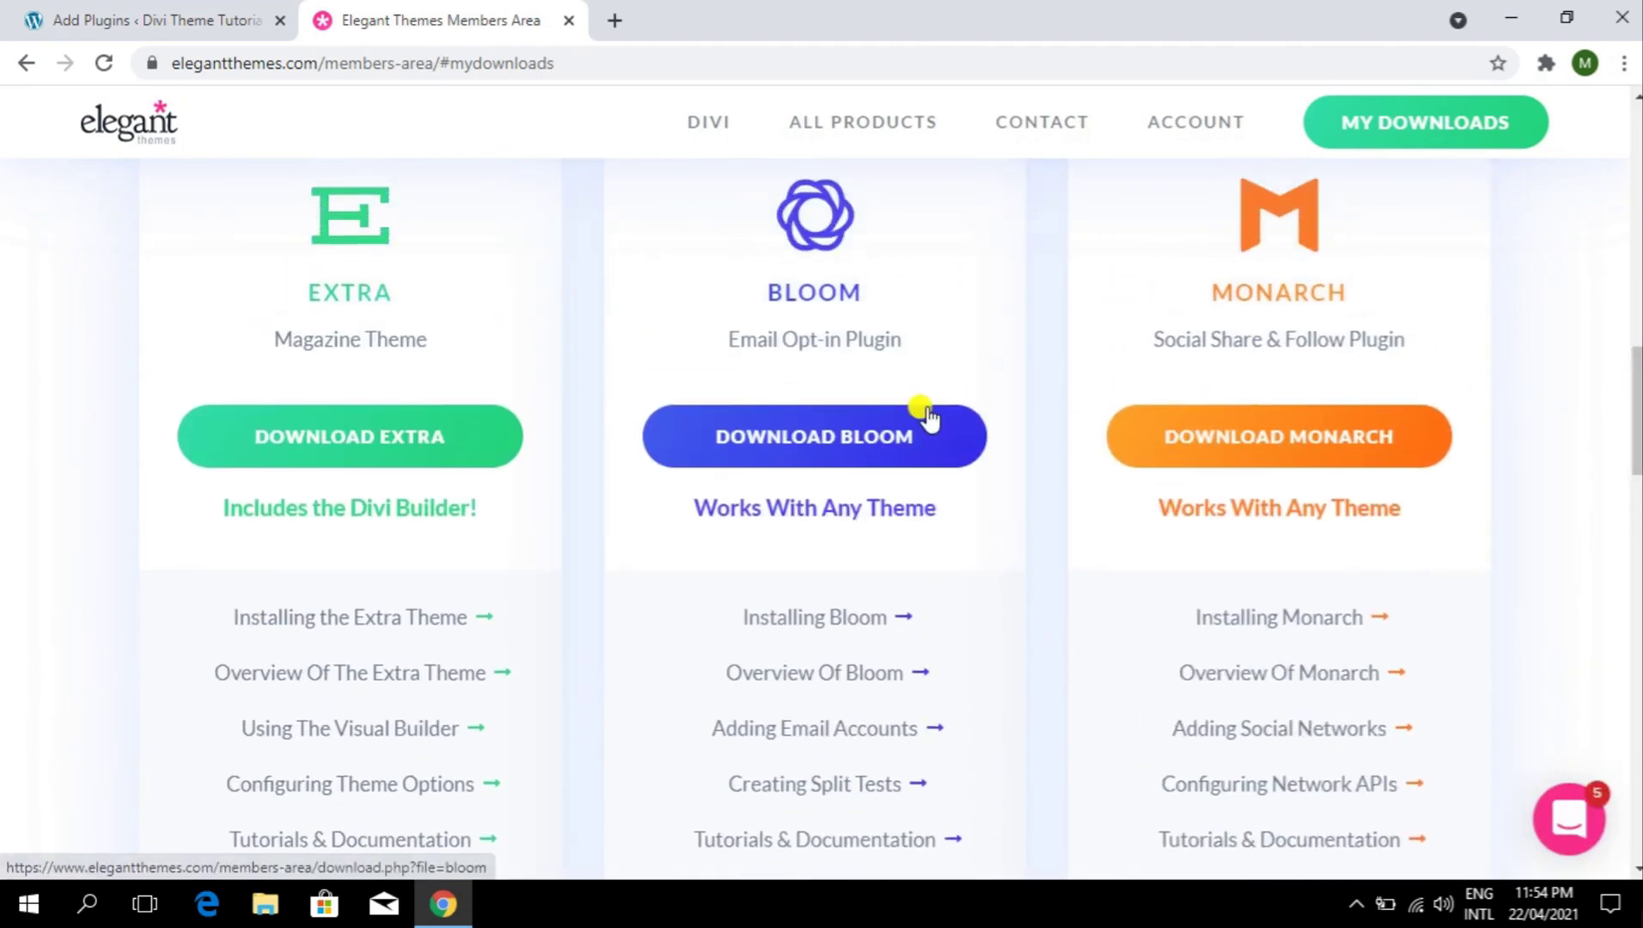
scroll(812, 337, "up", 1)
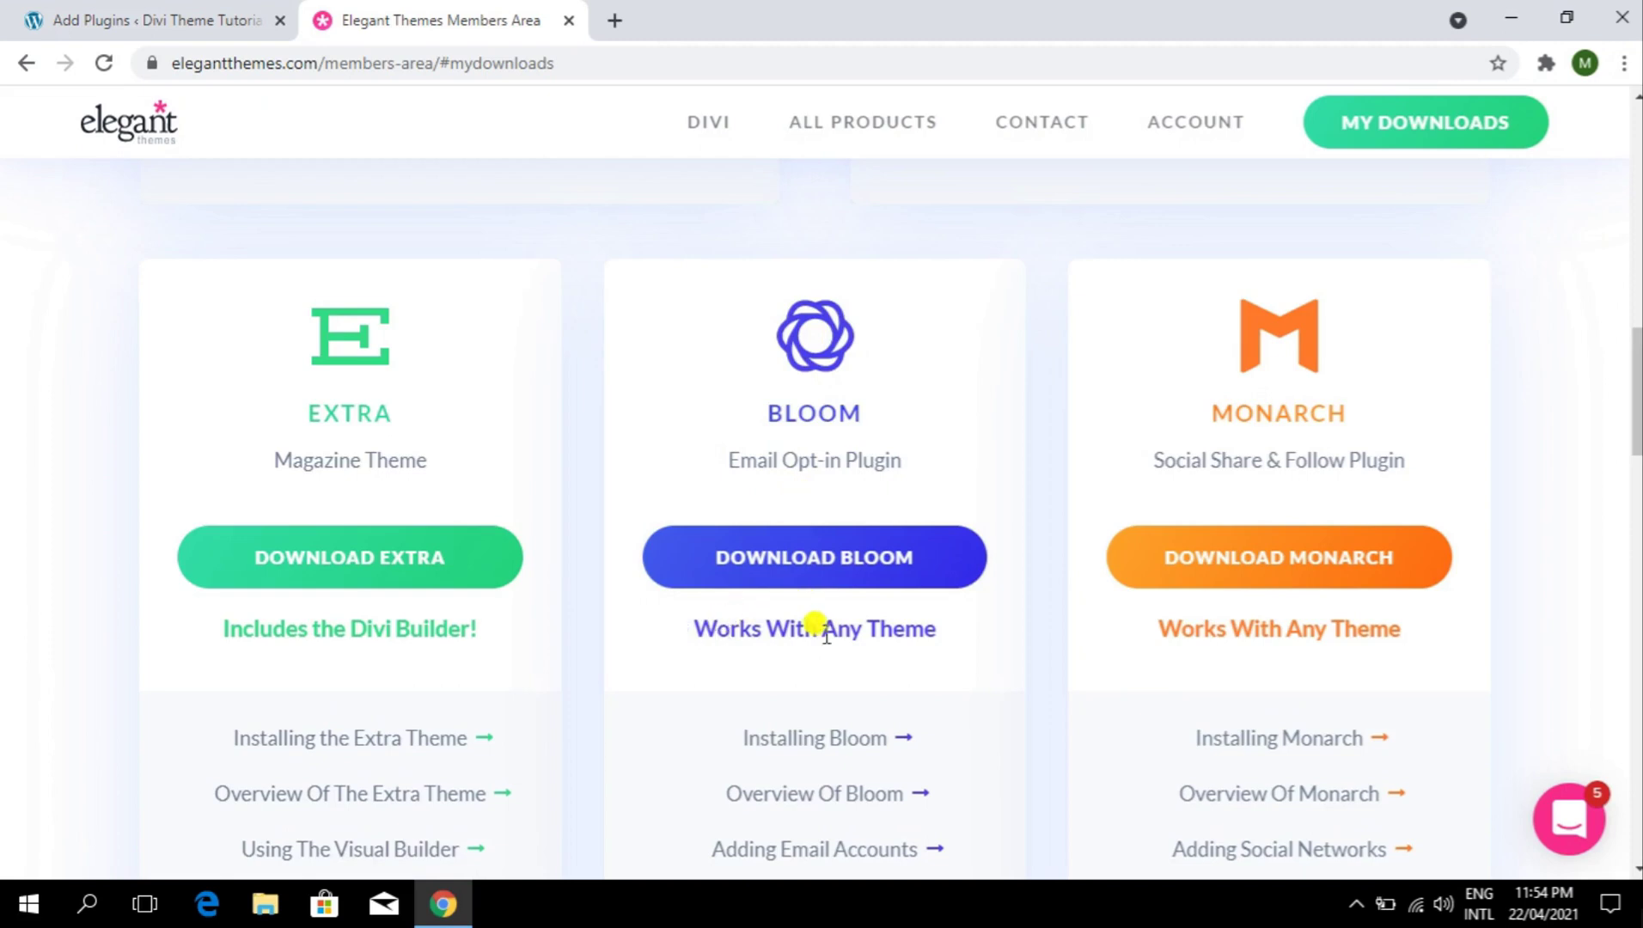
left_click(831, 557)
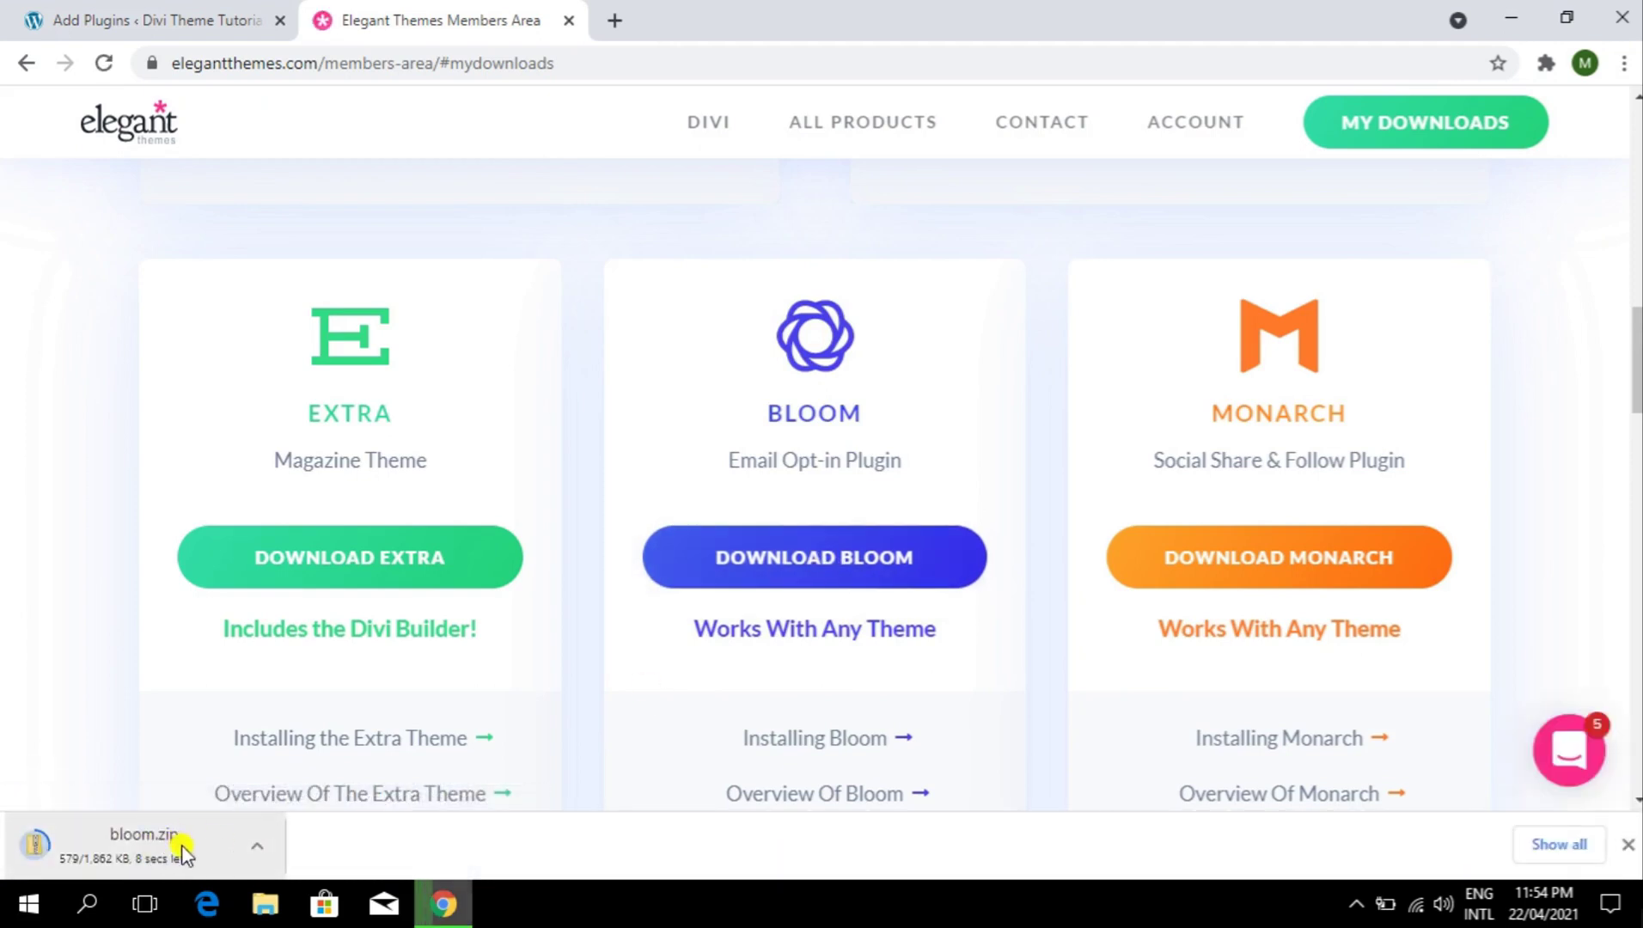
- Close the Elegant Themes page and the download bar to return to the plugin upload form
left_click(215, 21)
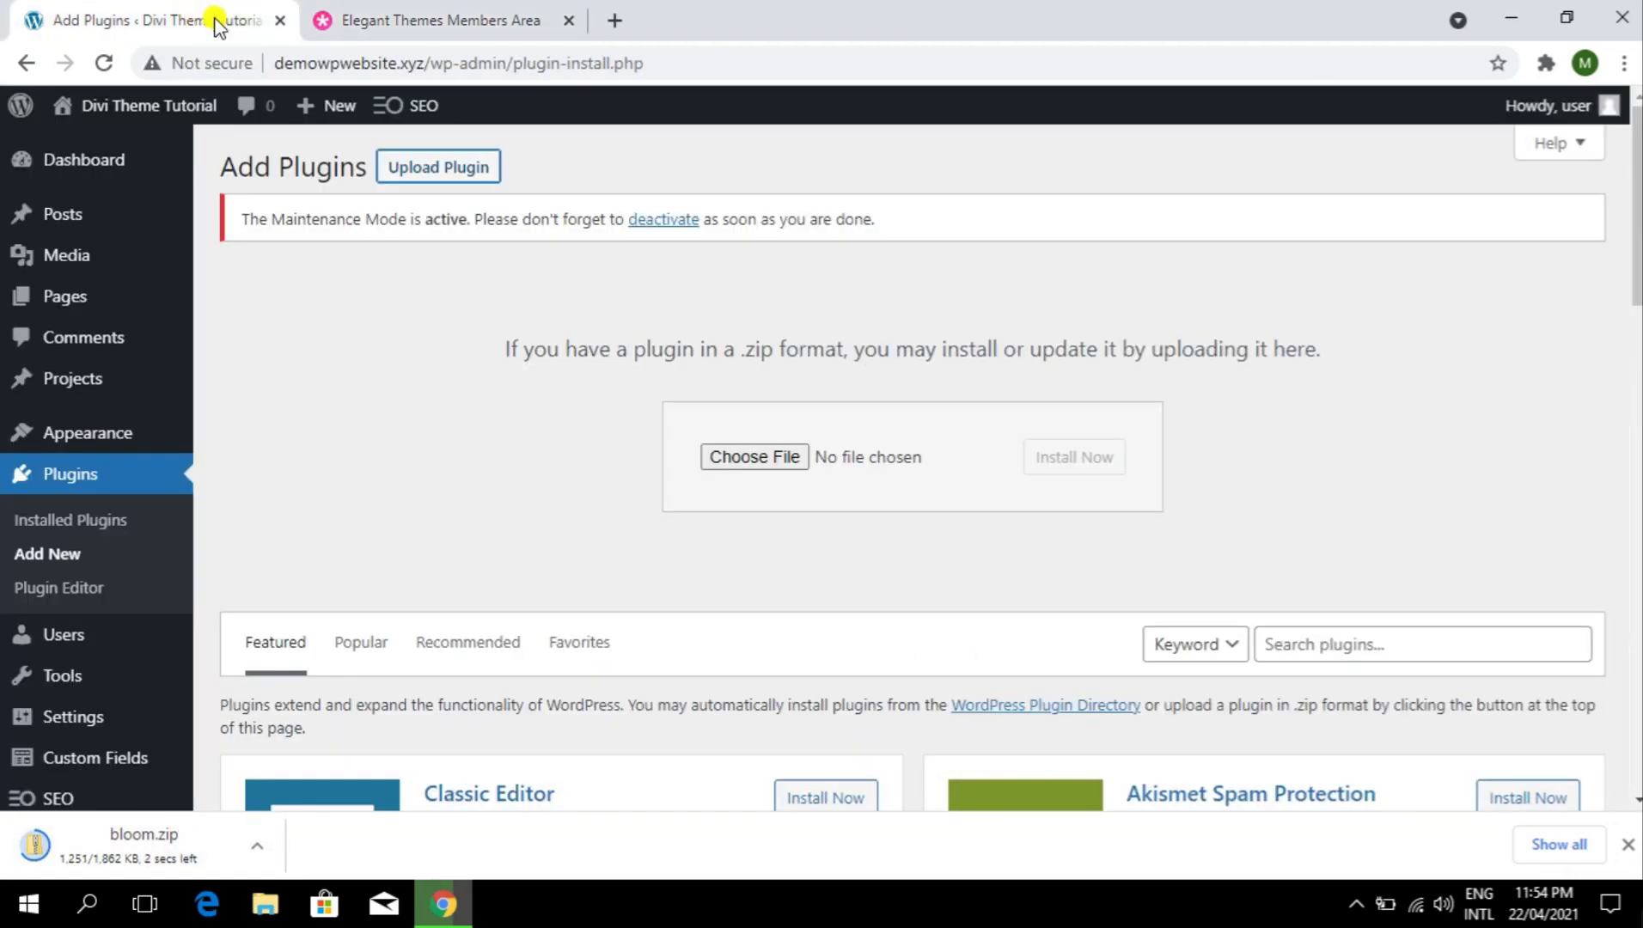
left_click(487, 23)
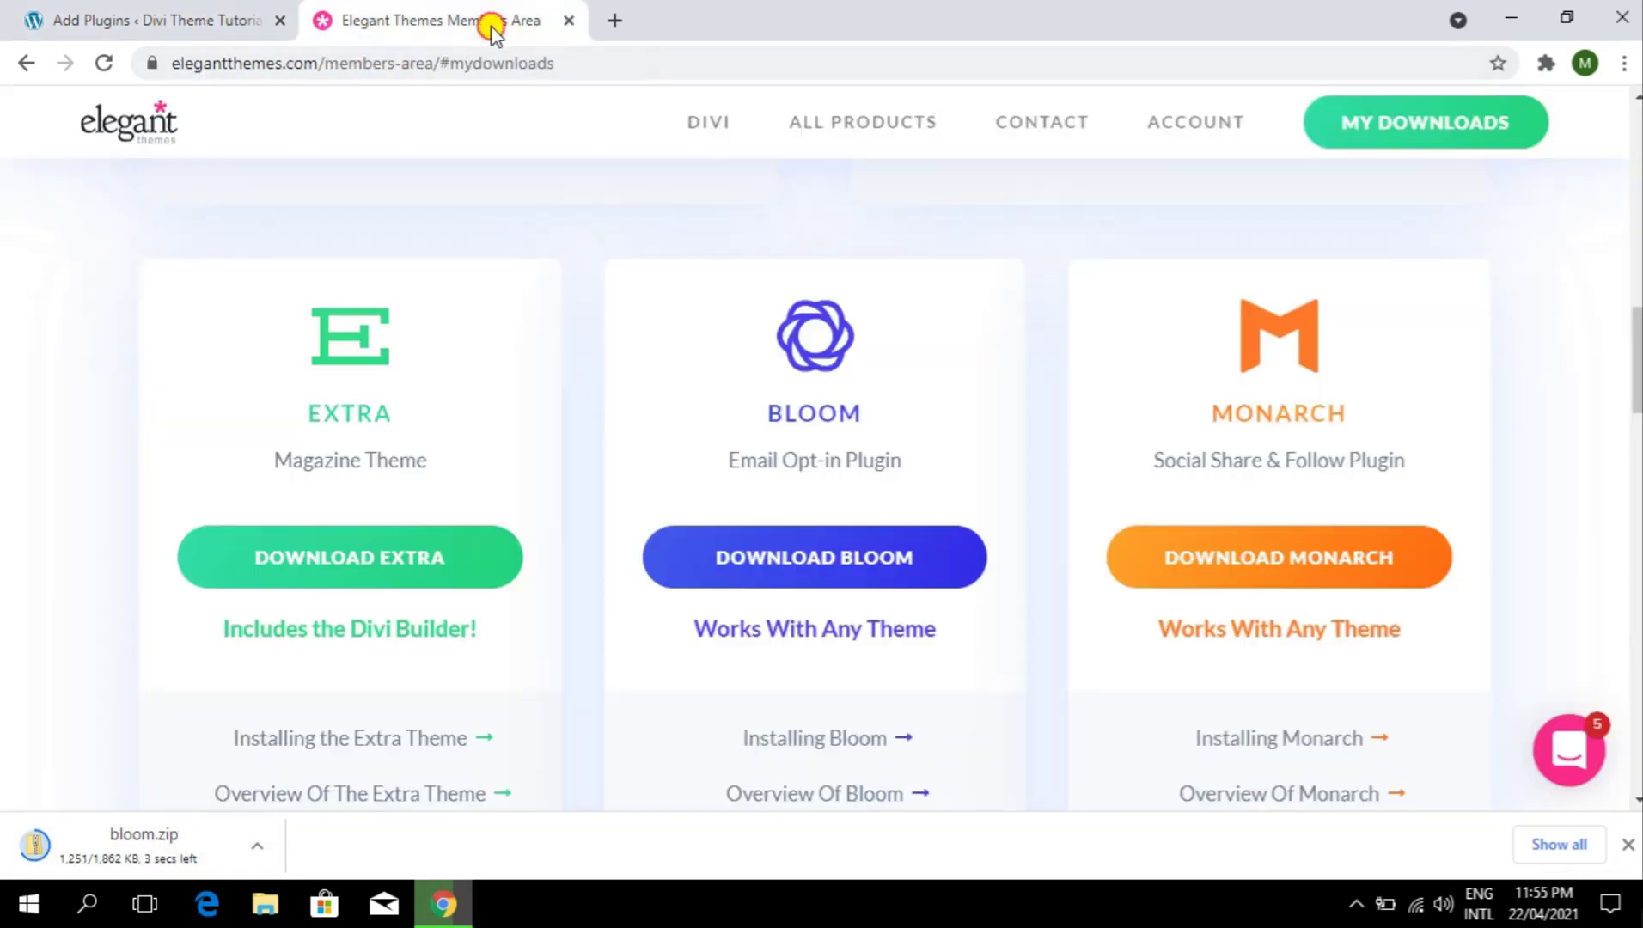
left_click(569, 21)
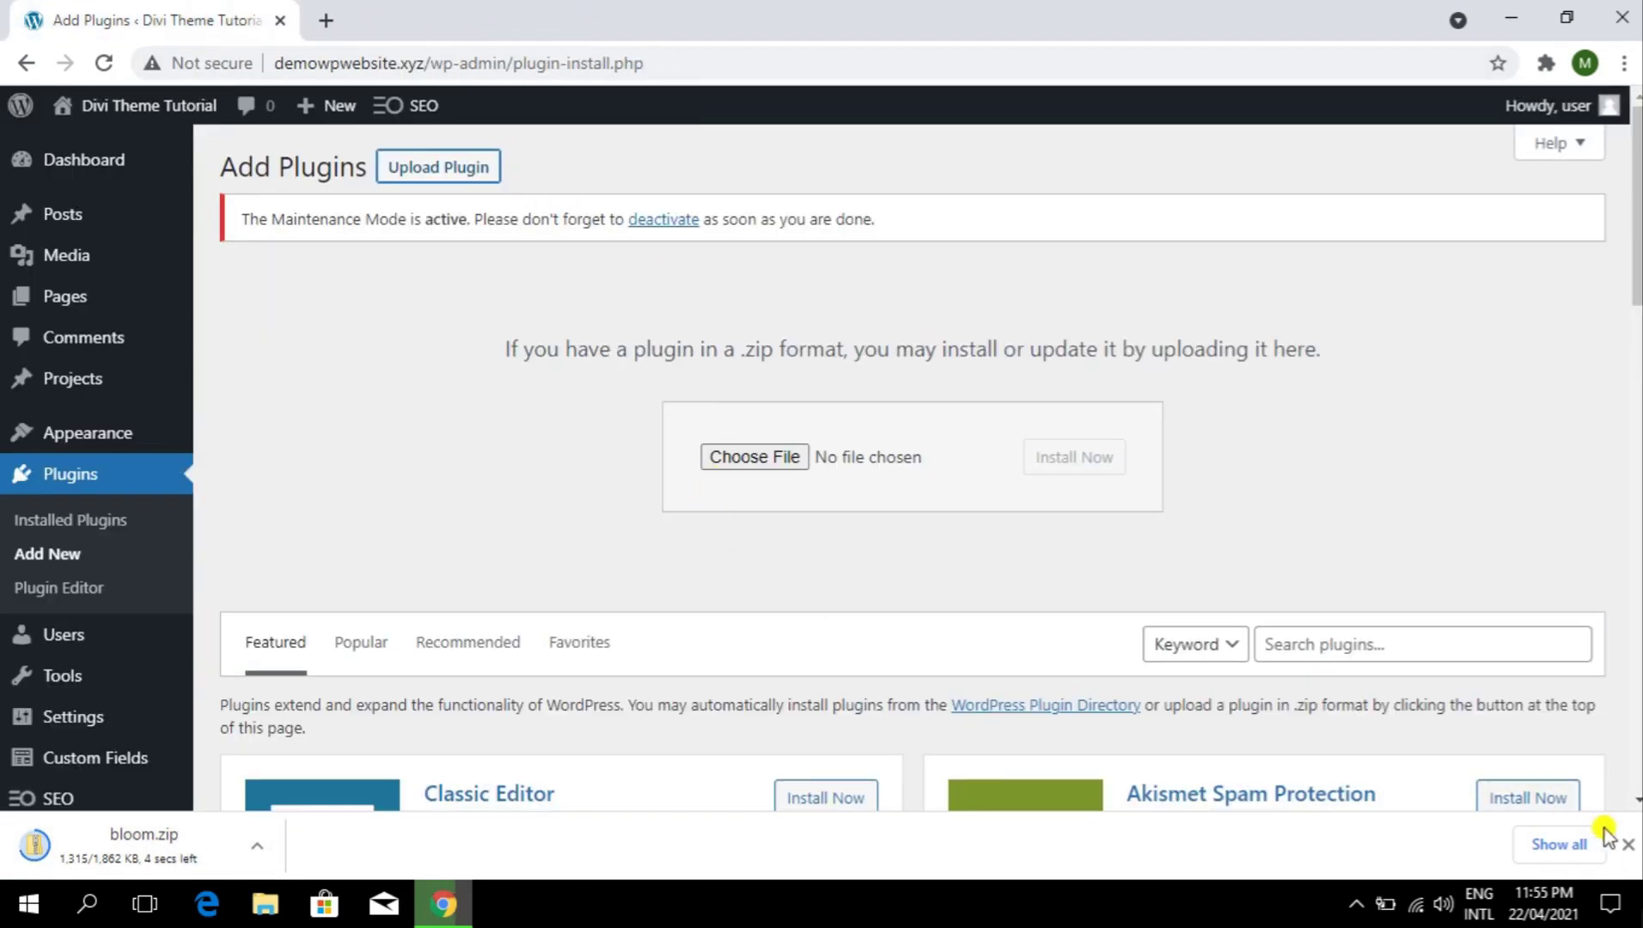
left_click(1632, 845)
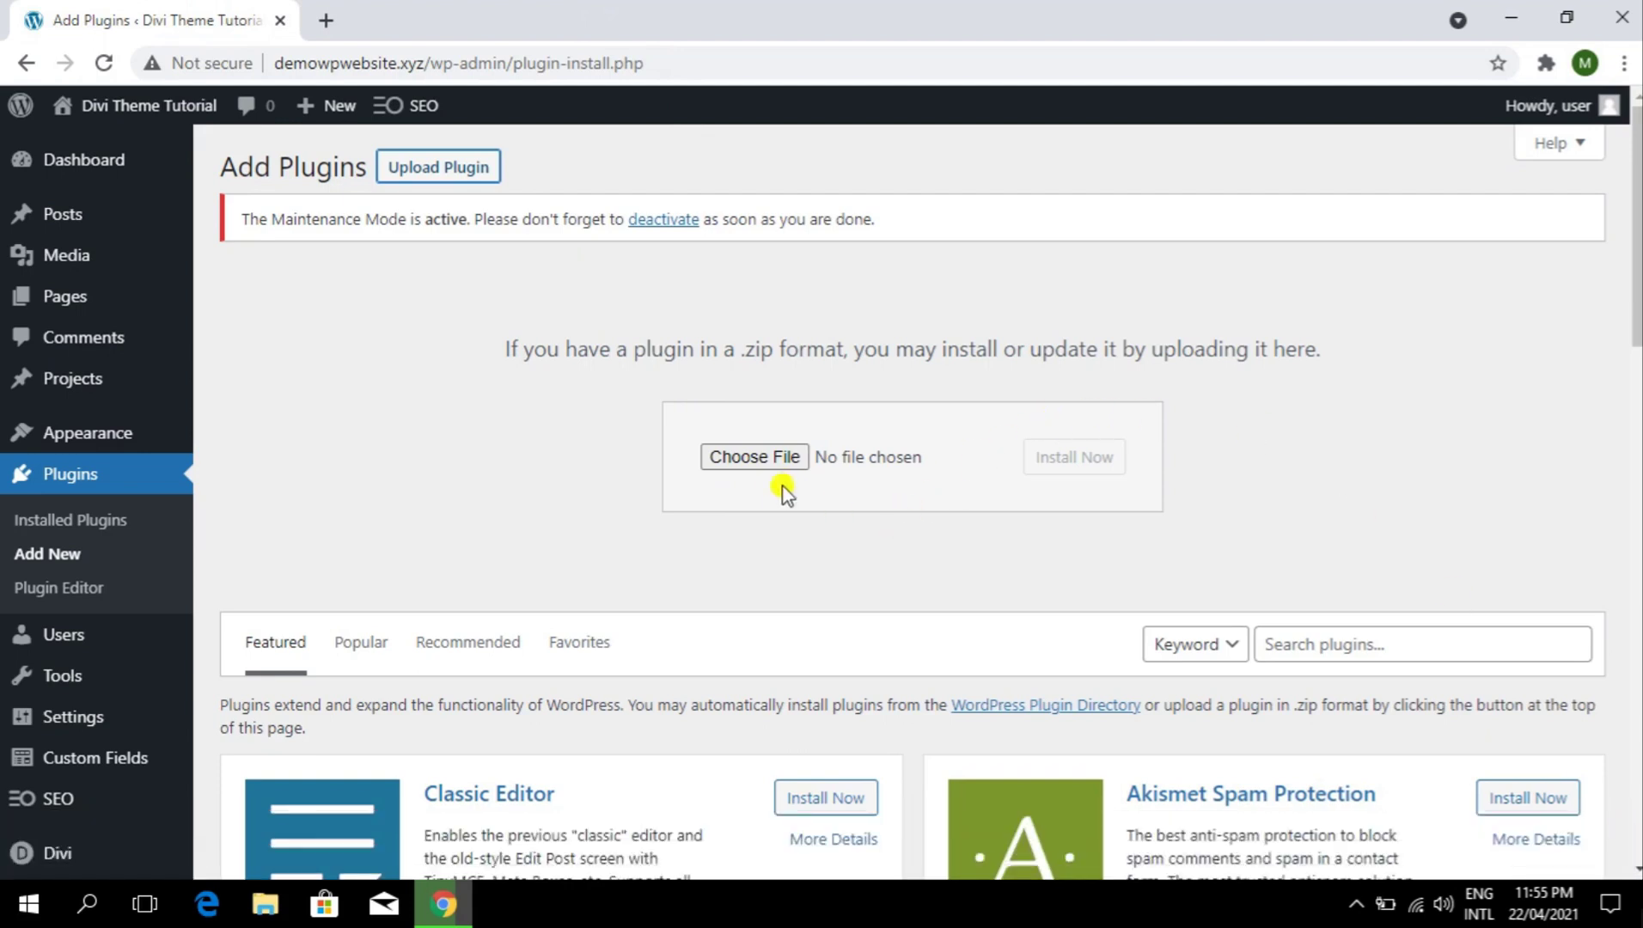
- Install the plugin from the bloom.zip file and activate Bloom on the site
left_click(735, 458)
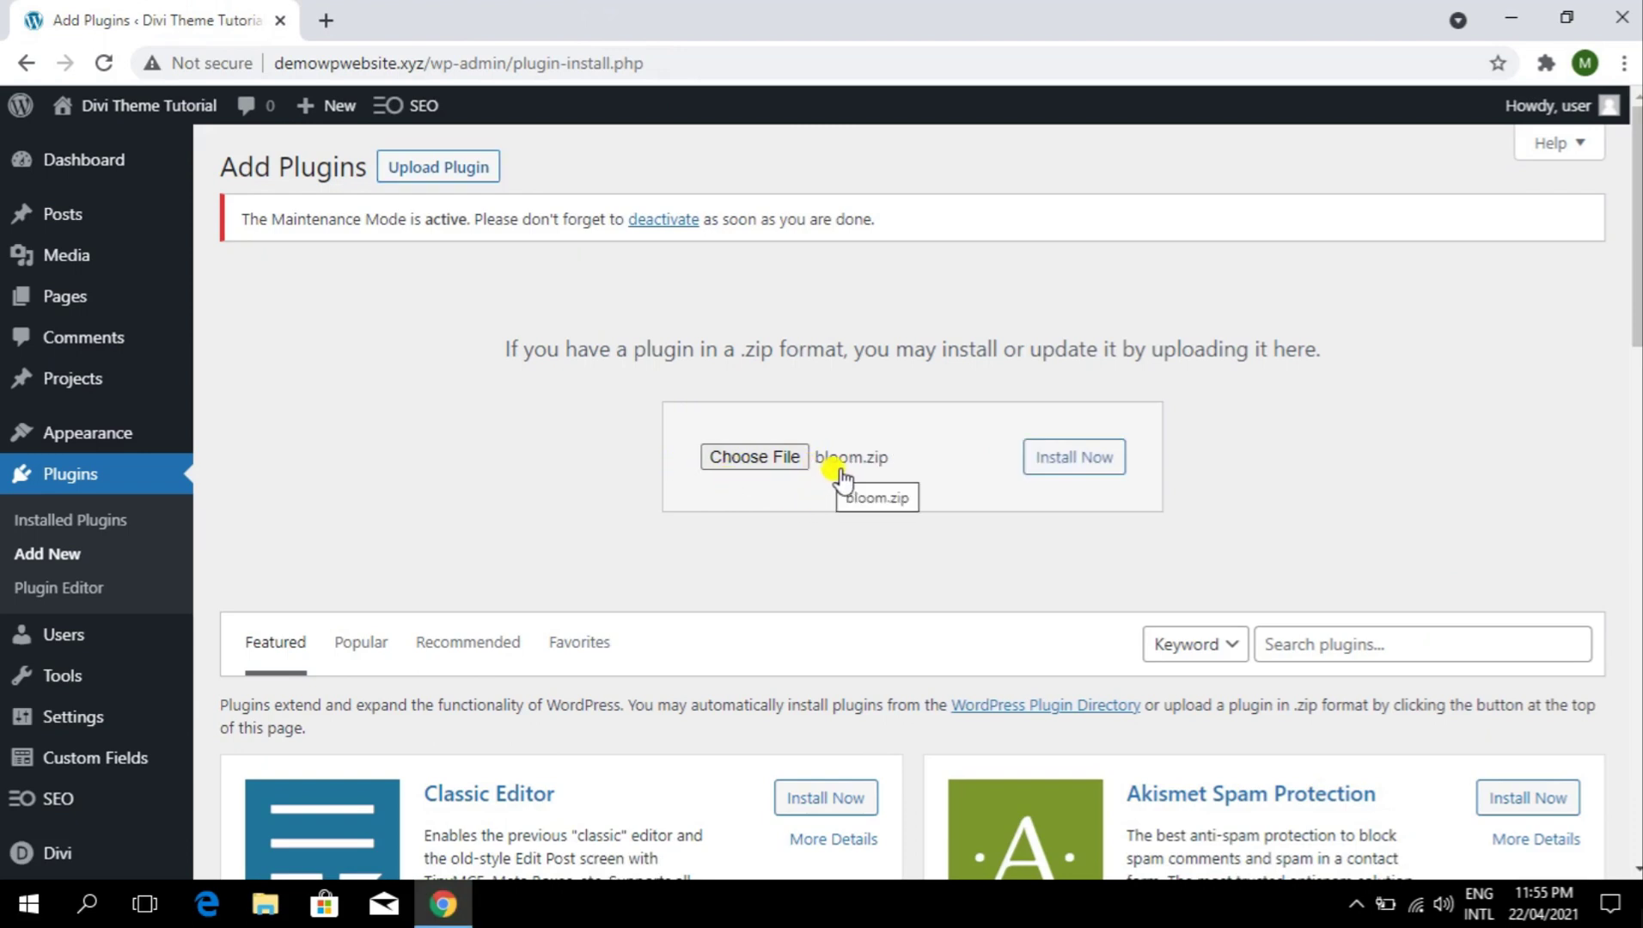
left_click(1074, 469)
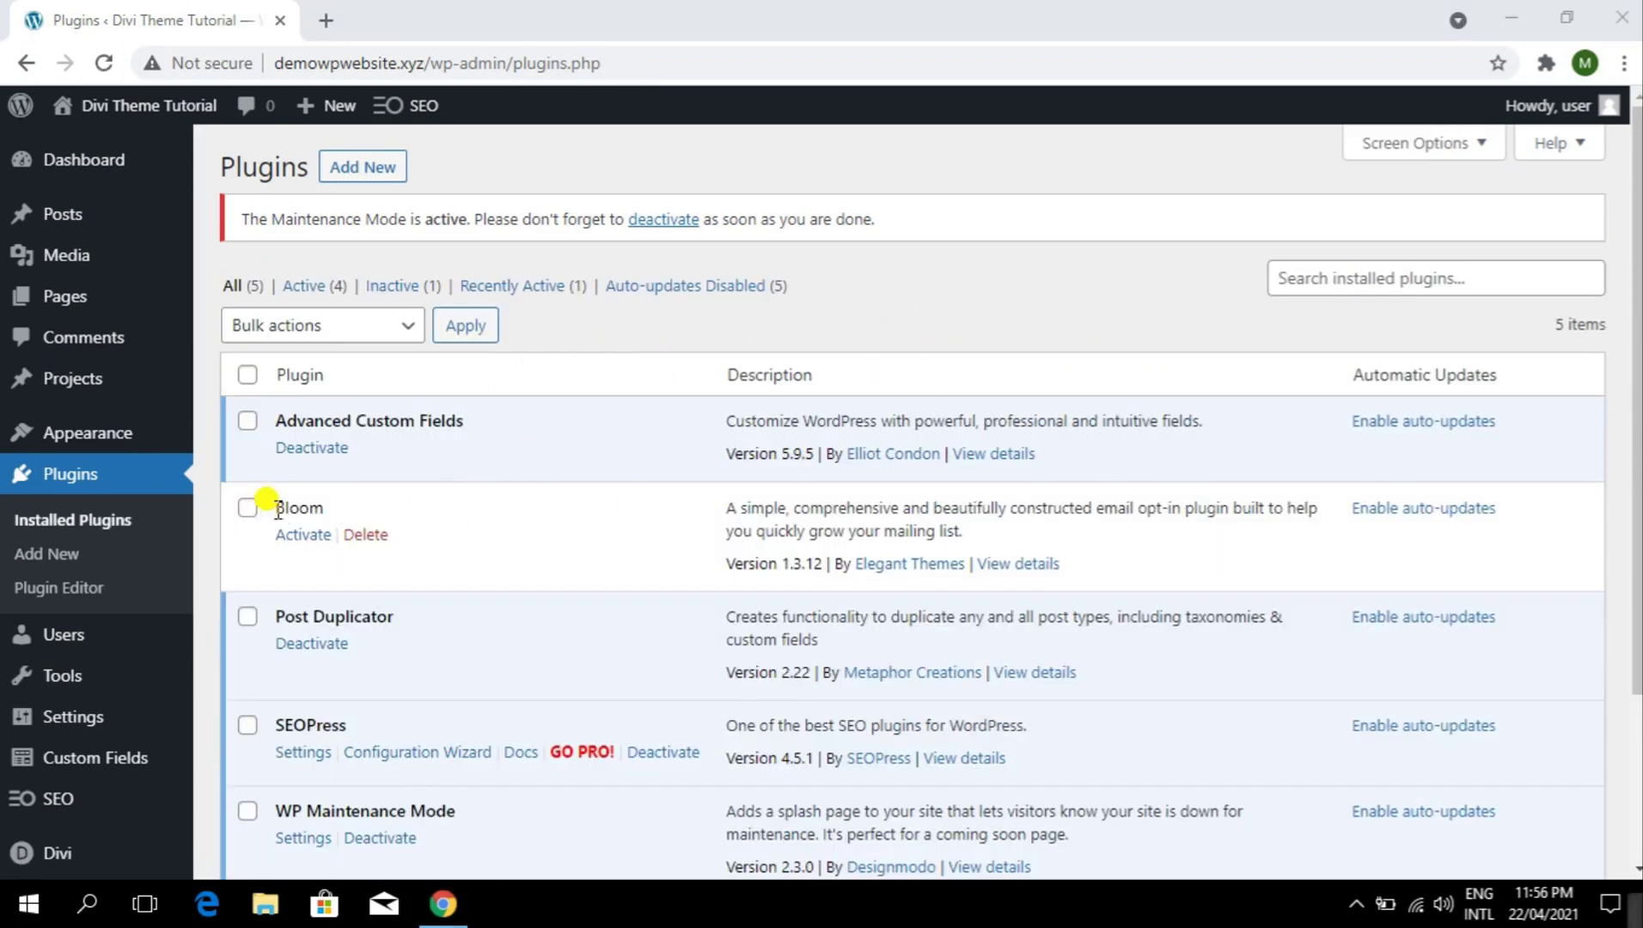
left_click_drag(278, 511, 316, 516)
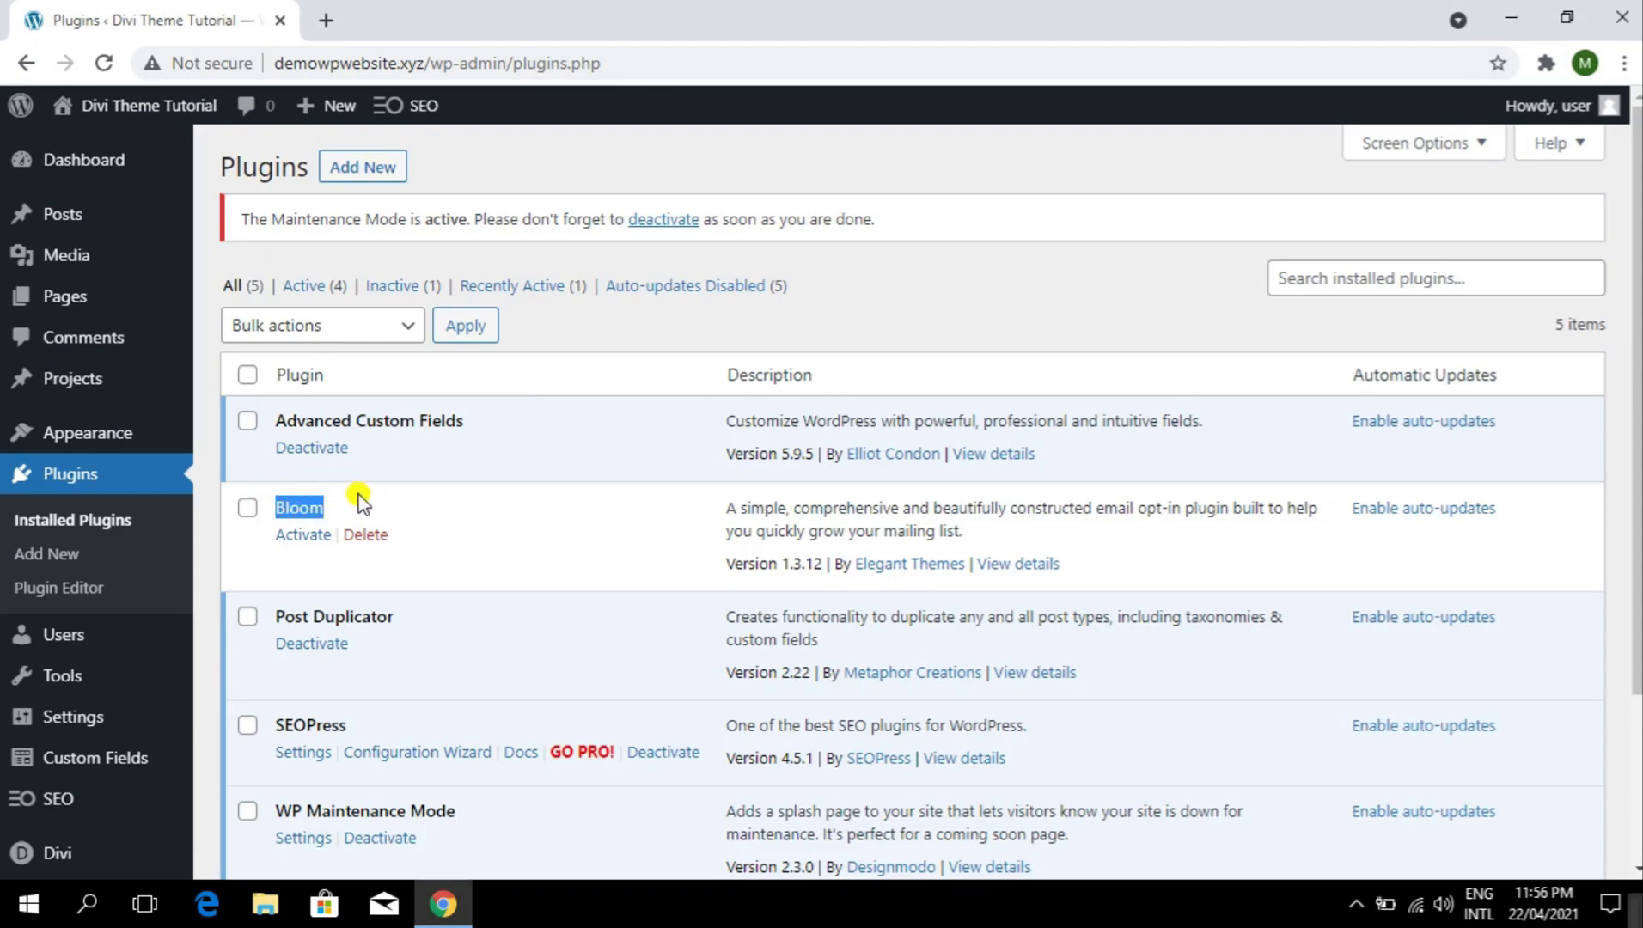
left_click(305, 535)
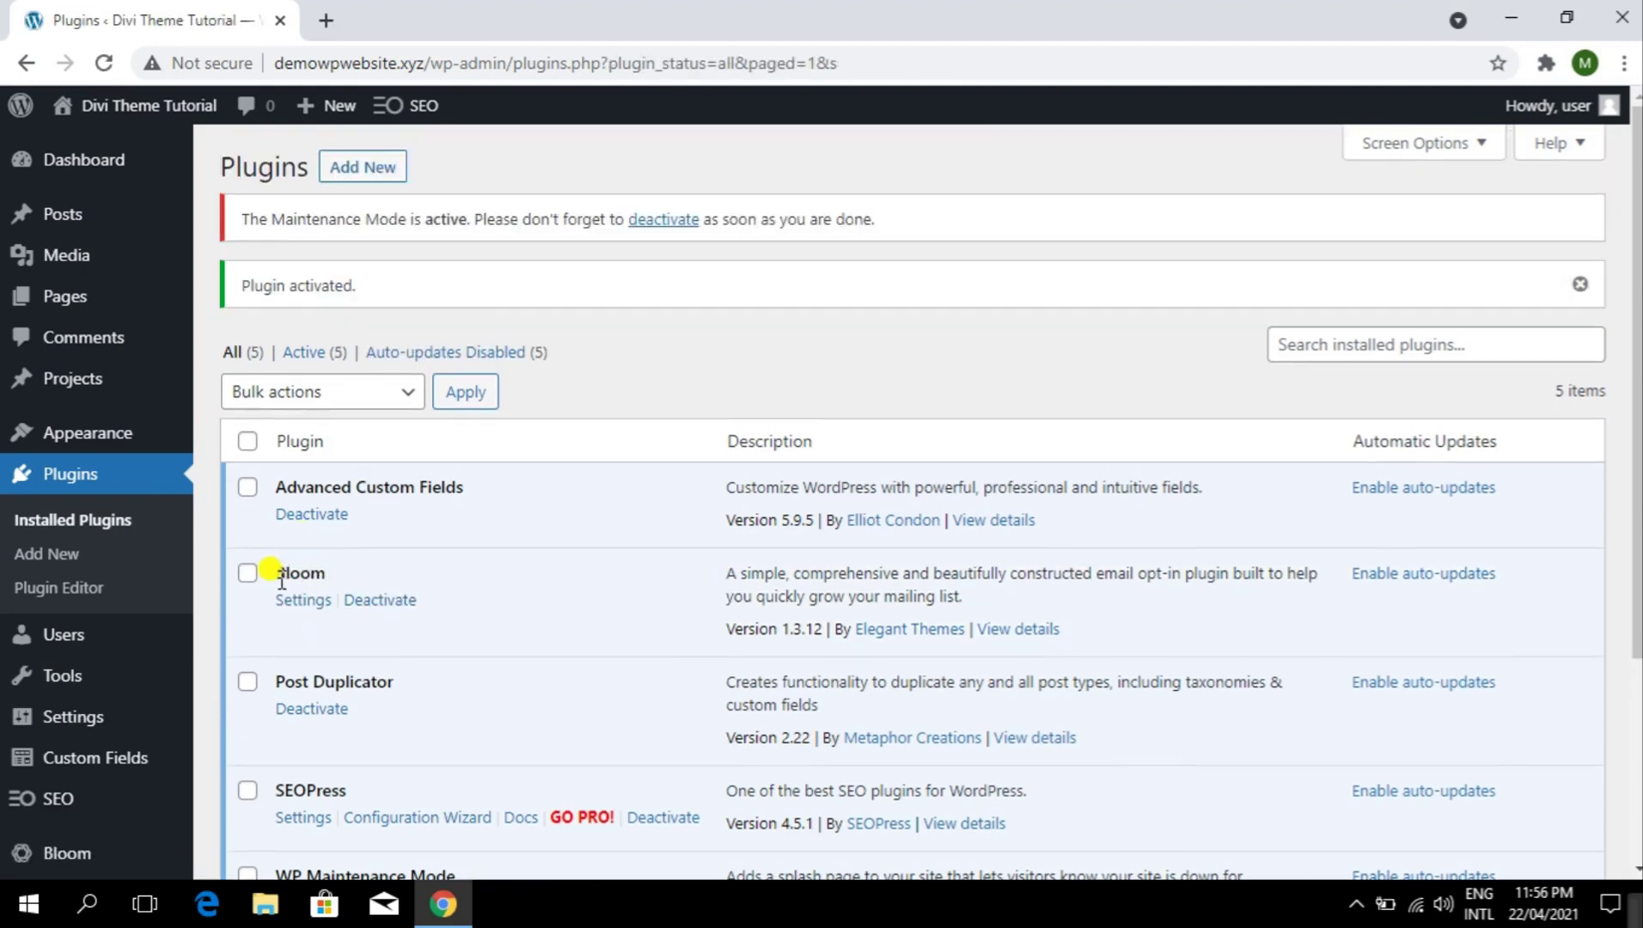
- Open the Bloom plugin's Optin Forms page and view its Active Optins section
scroll(481, 495, "down", 3)
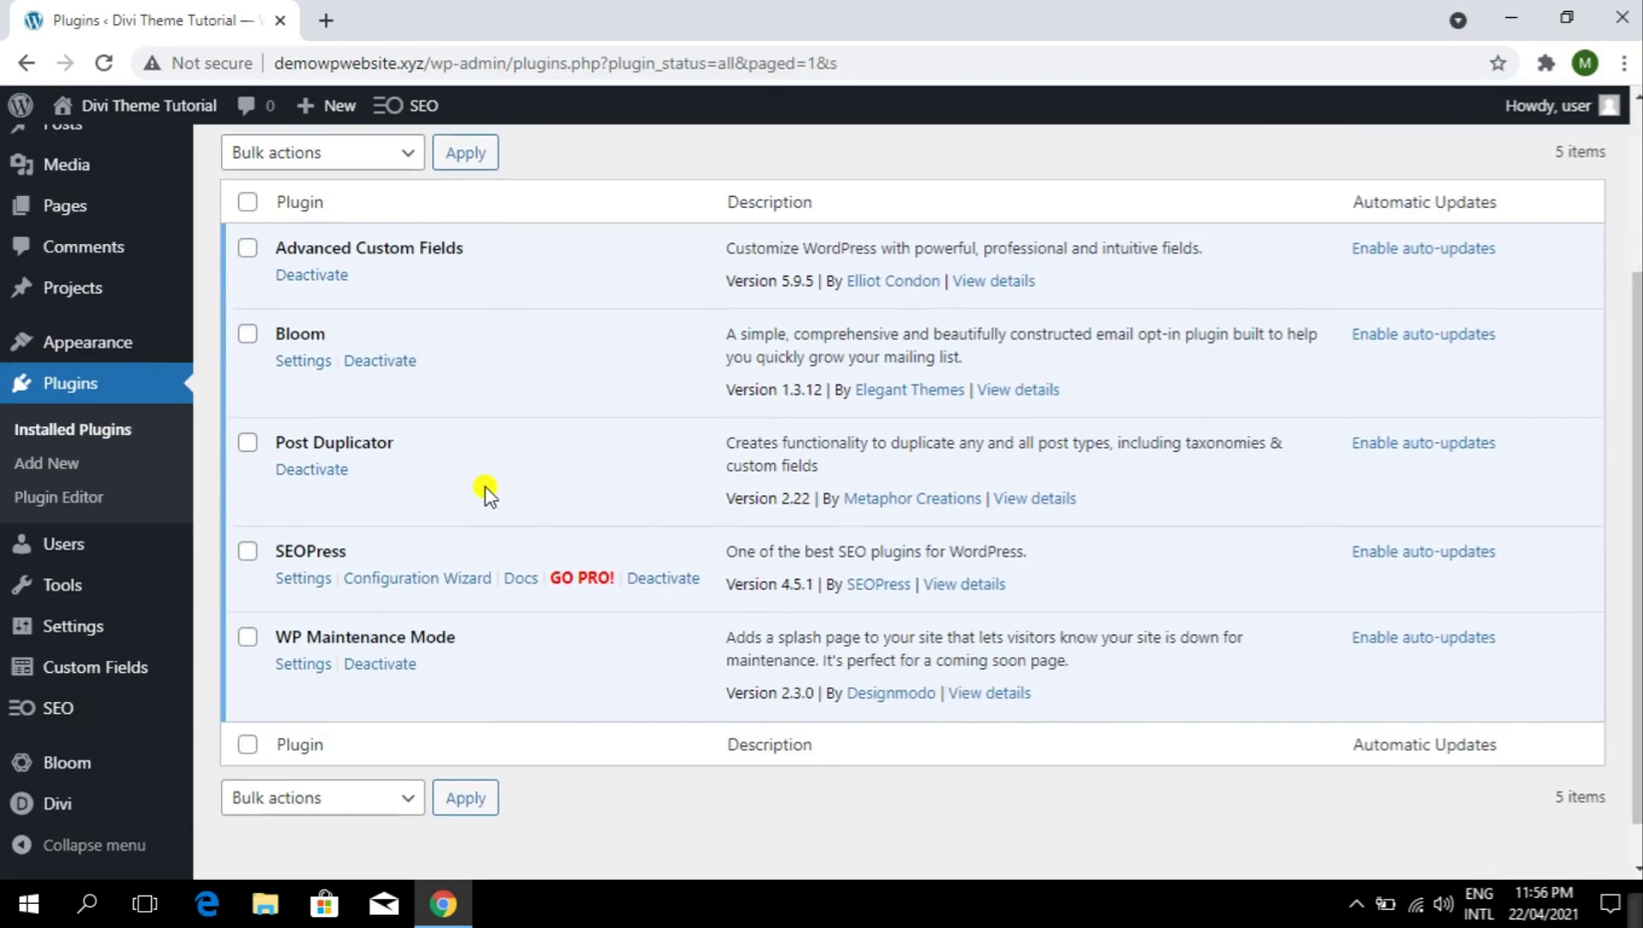
mouse_move(67, 768)
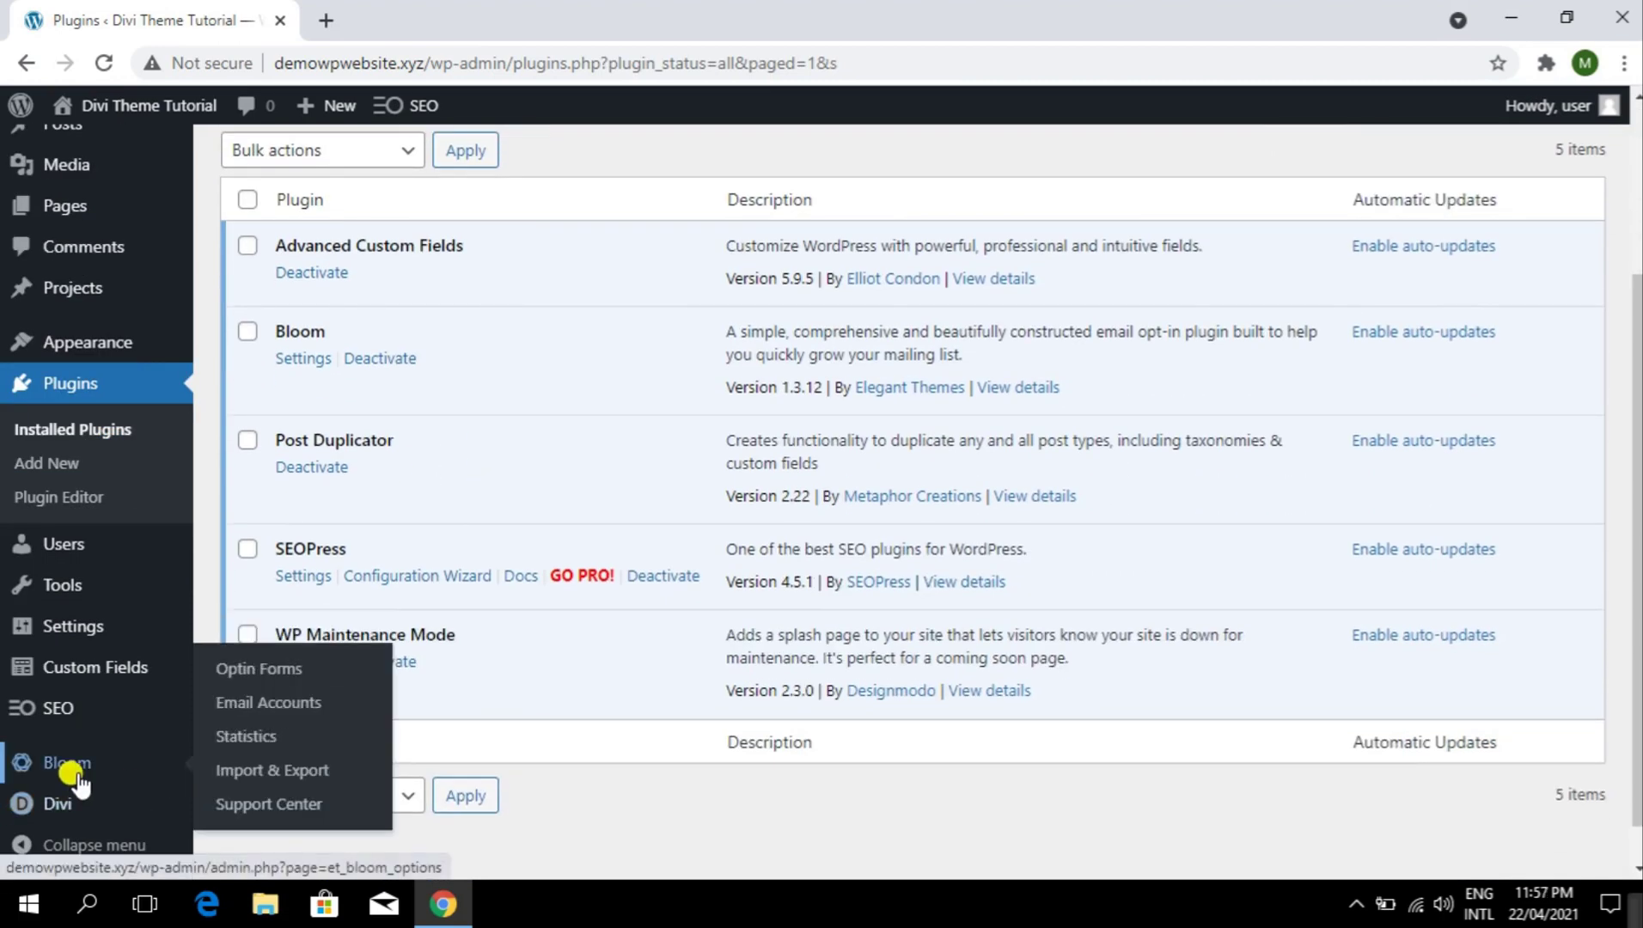
left_click(32, 773)
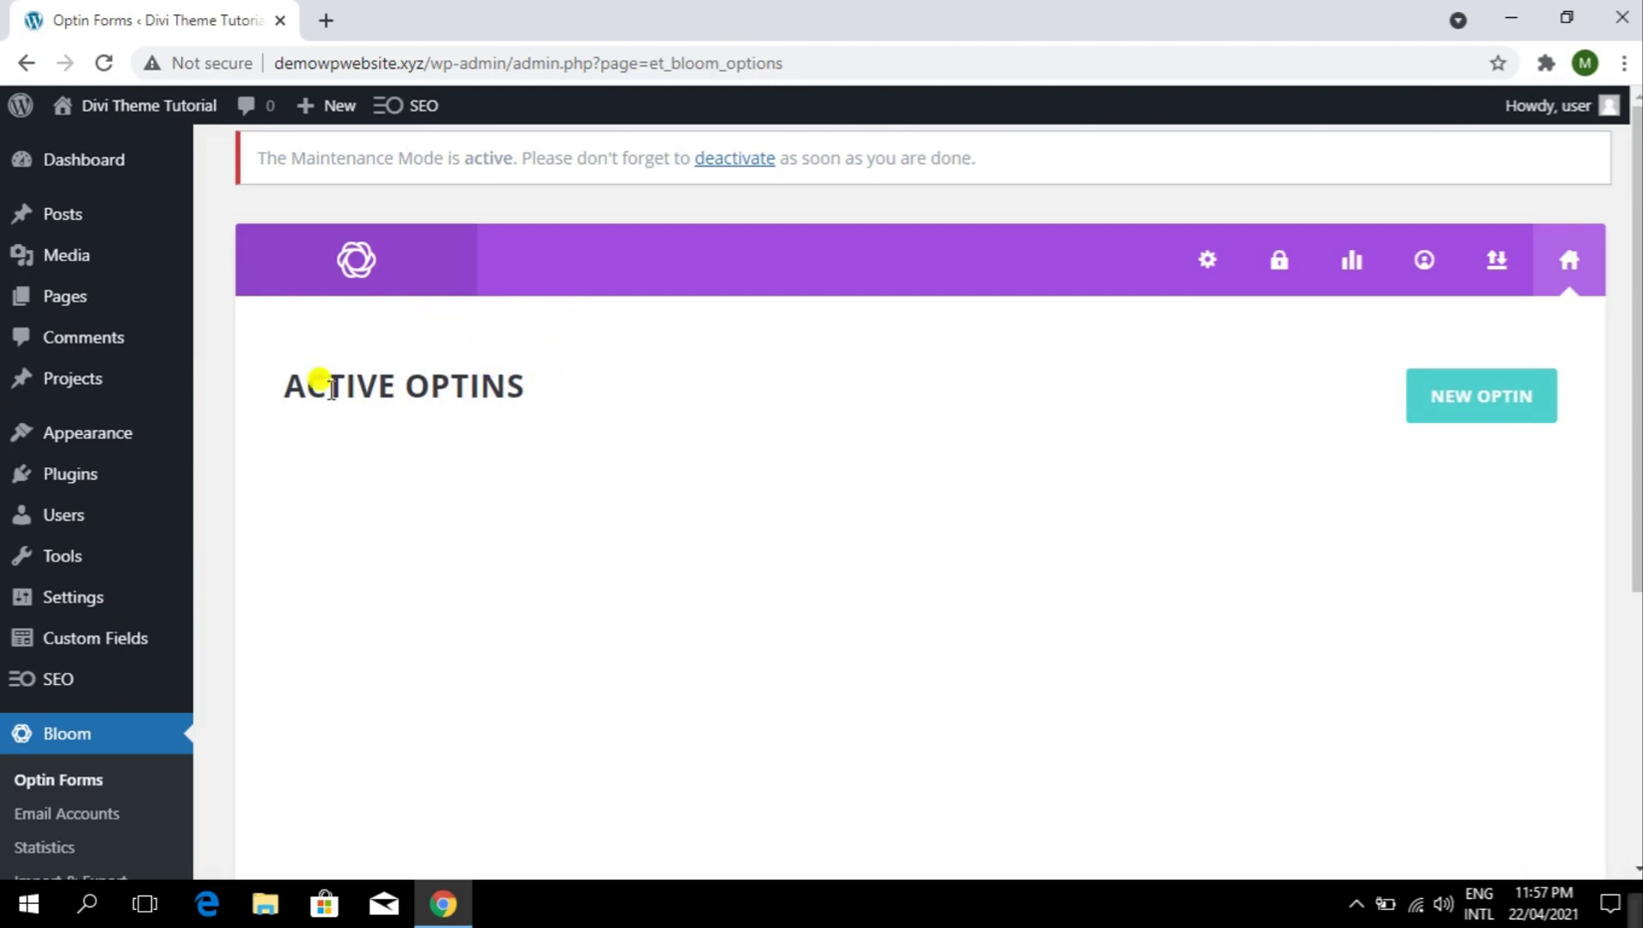
scroll(91, 557, "down", 2)
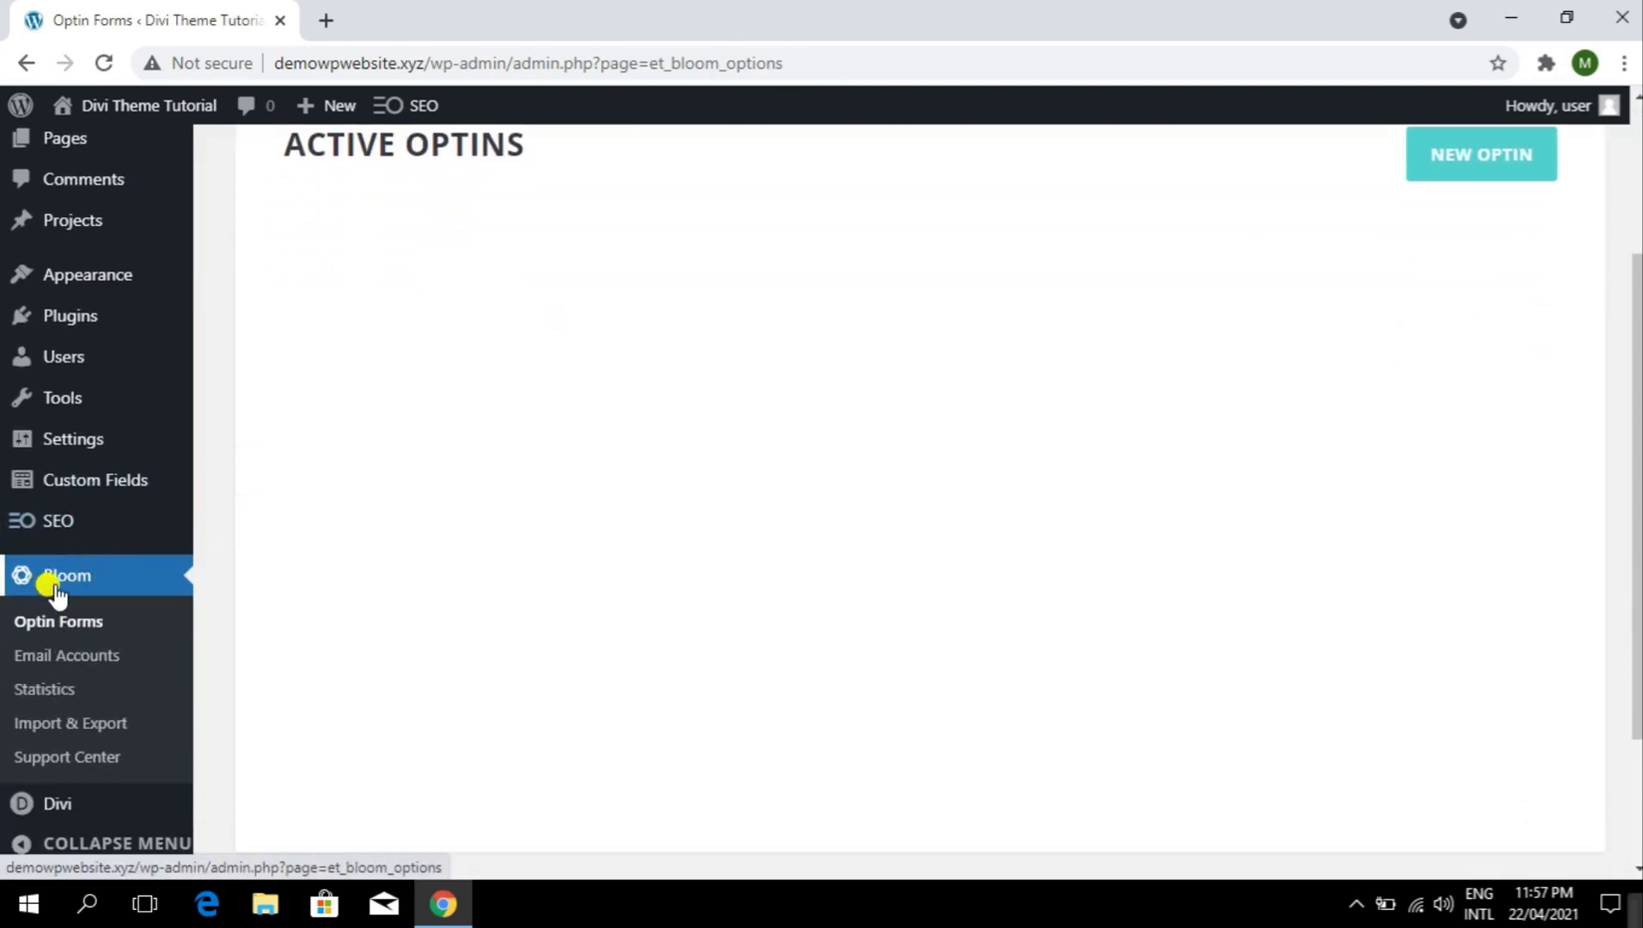
left_click(75, 635)
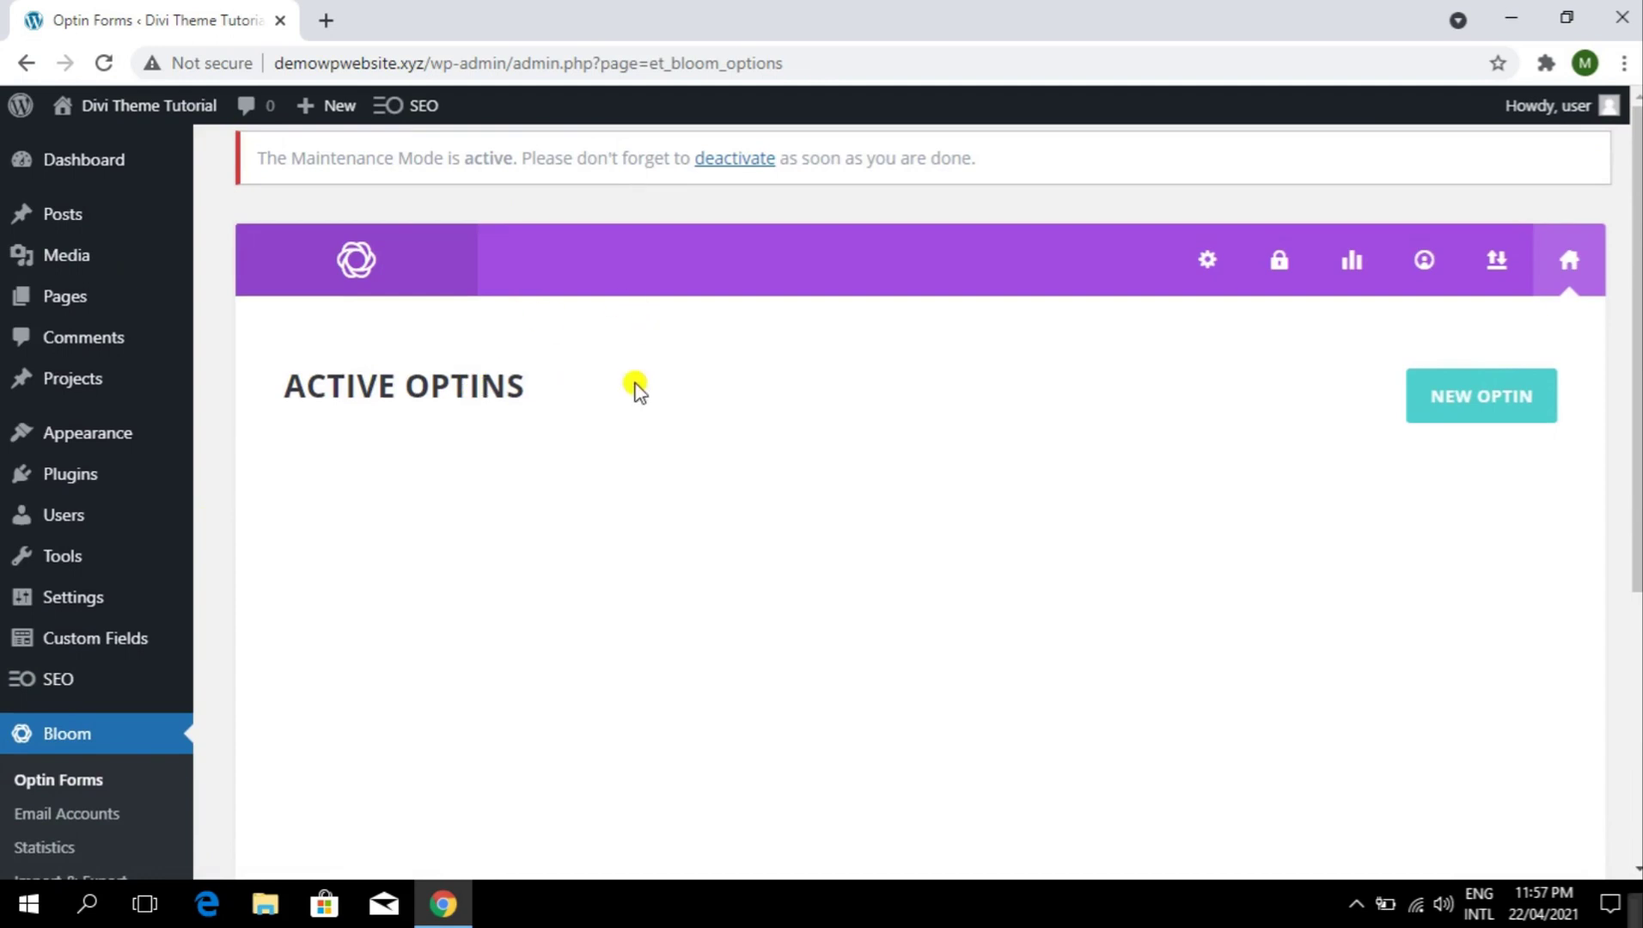
- Open Bloom's Email Accounts page and examine the connected MailChimp account and its Site Builders list
scroll(636, 391, "down", 2)
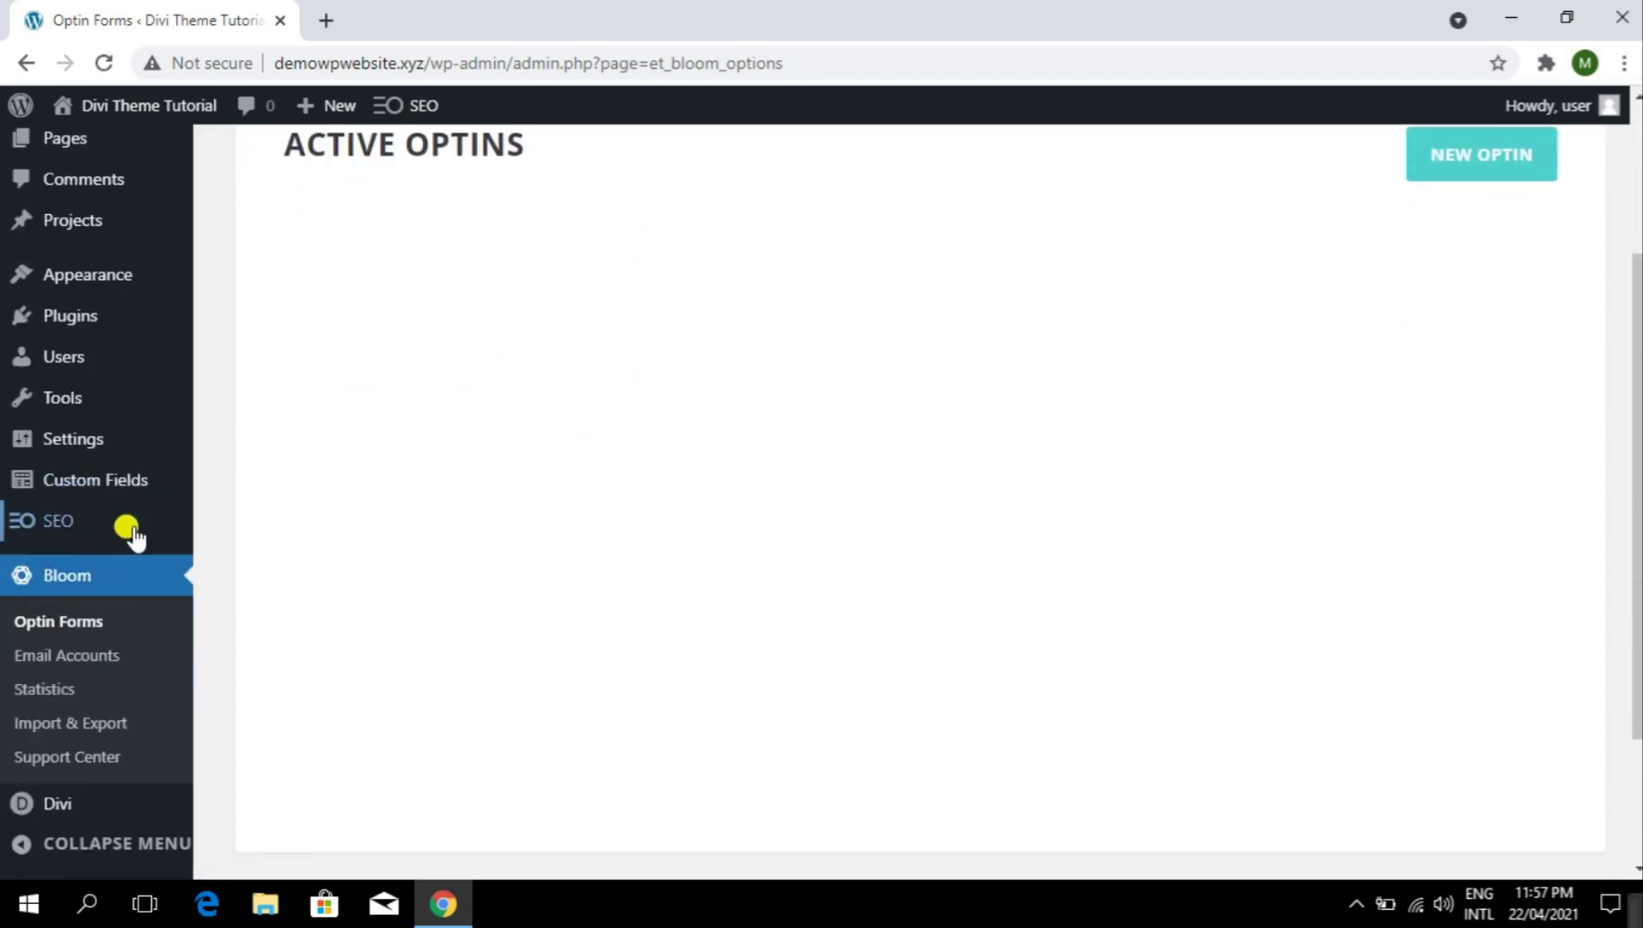
left_click(57, 660)
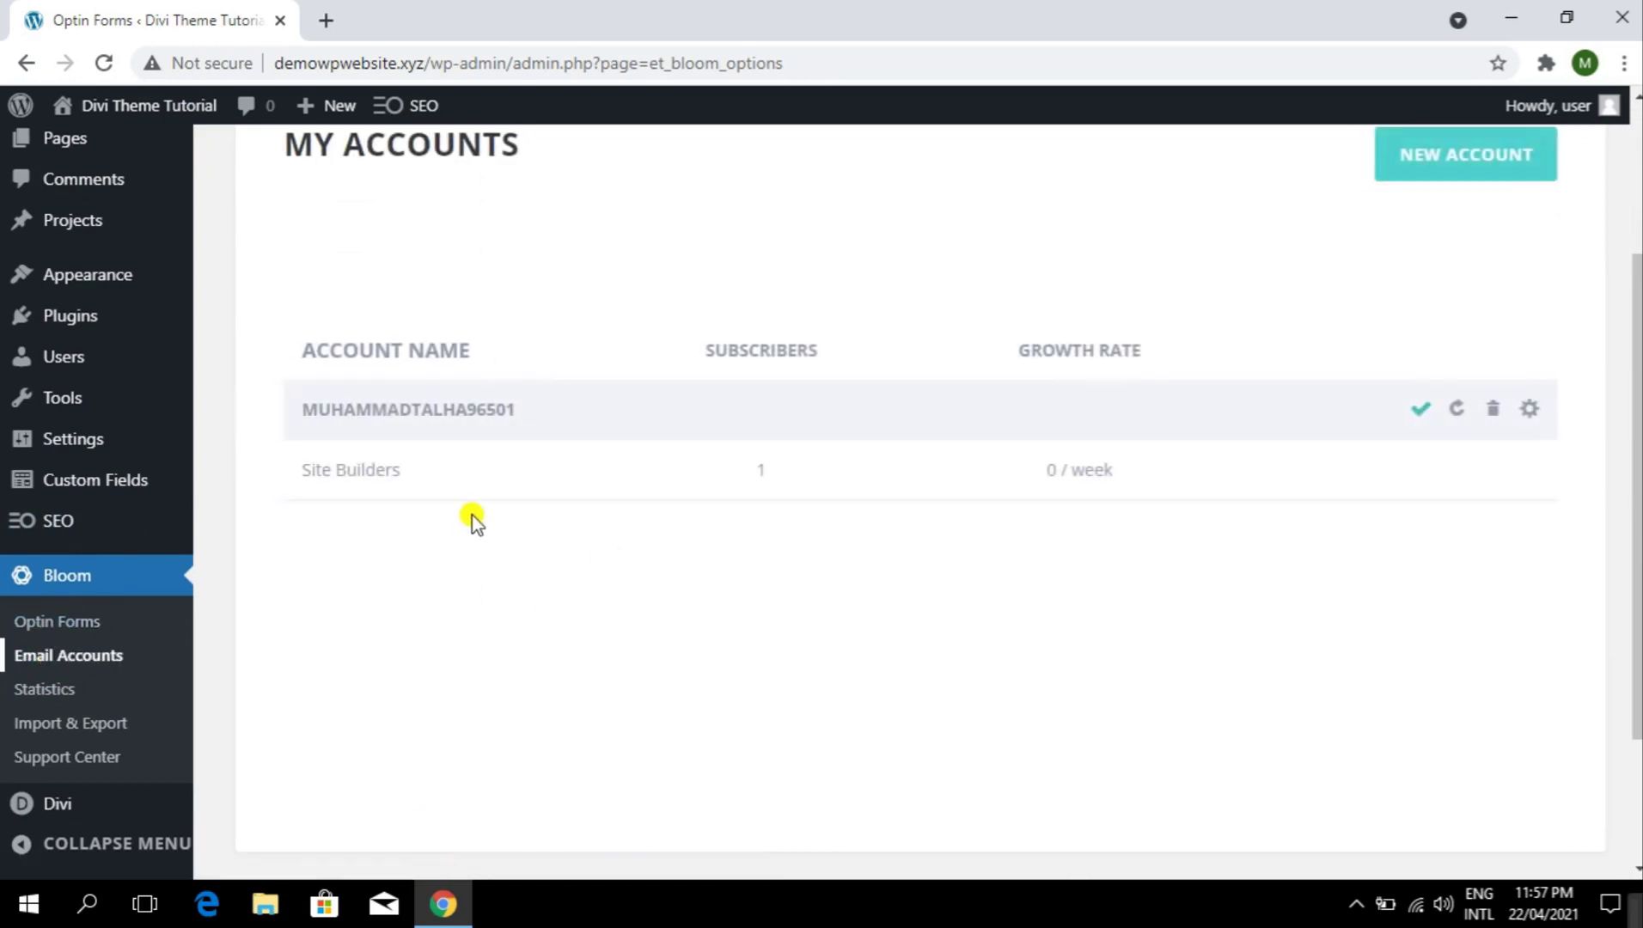
scroll(471, 520, "up", 2)
left_click_drag(311, 590, 393, 590)
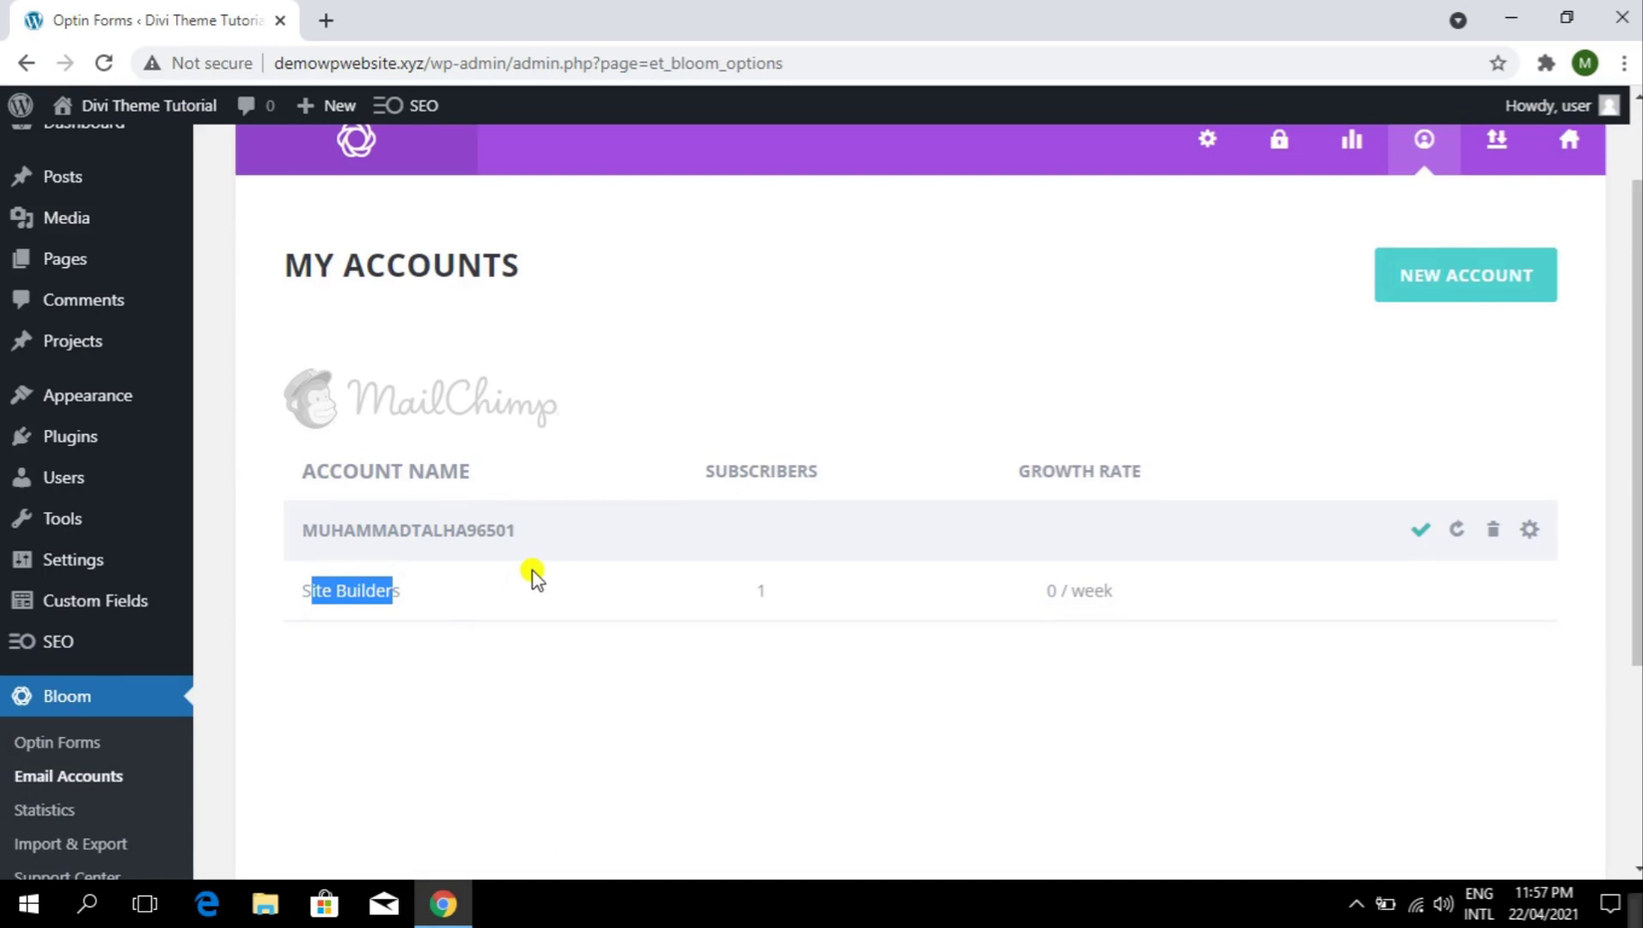
left_click(578, 653)
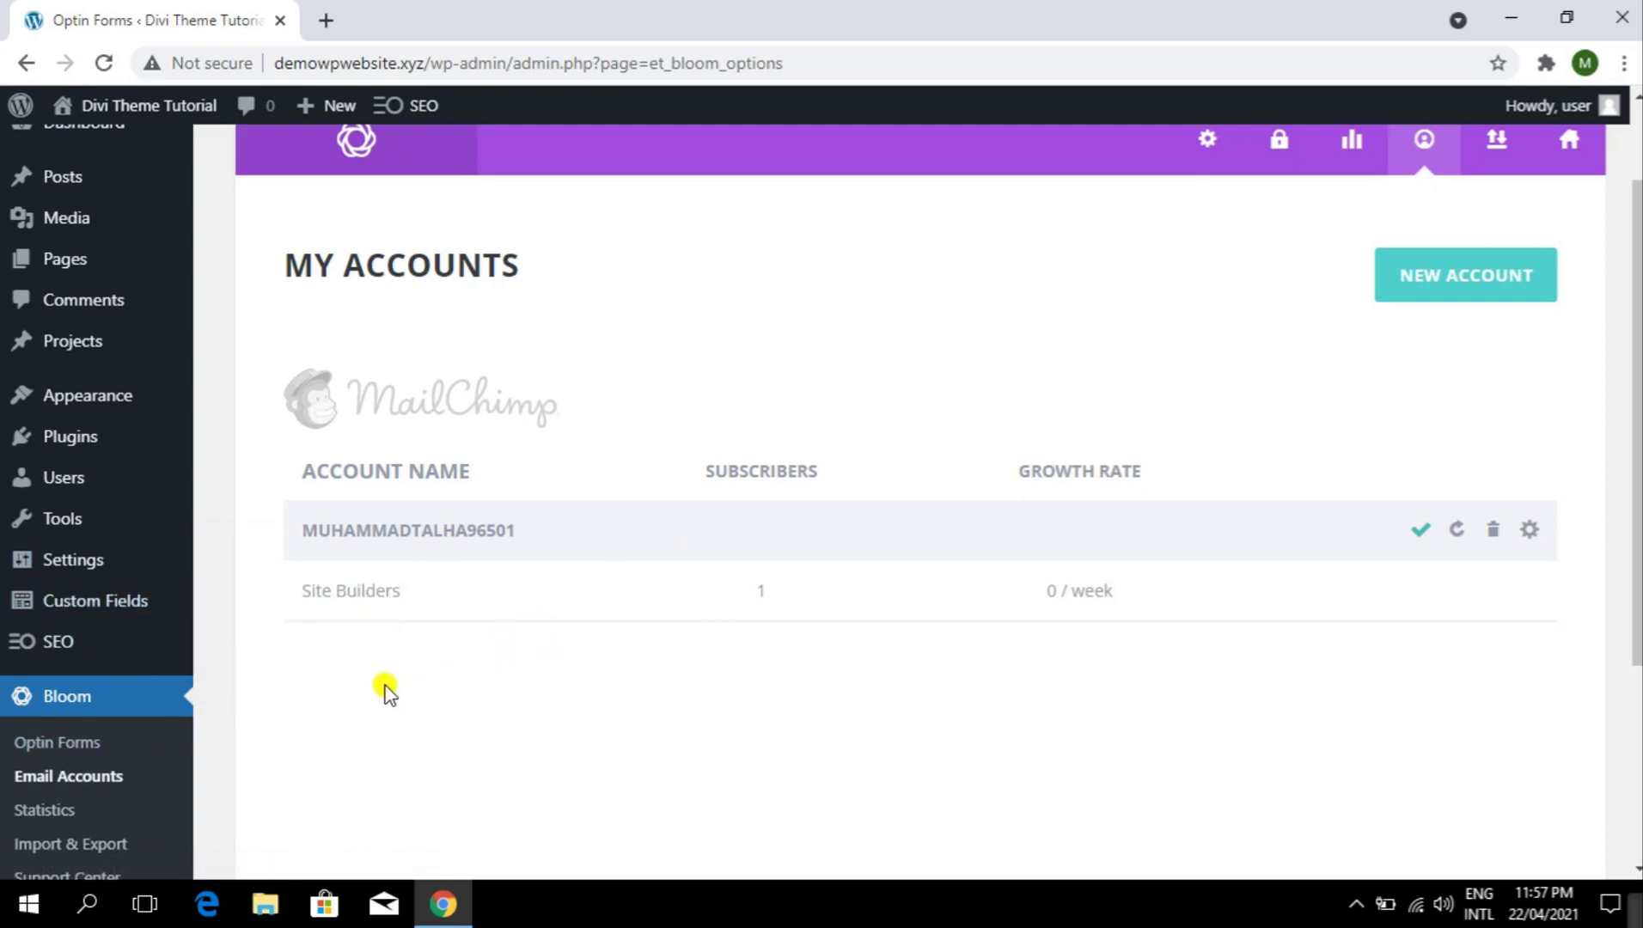
scroll(367, 617, "up", 2)
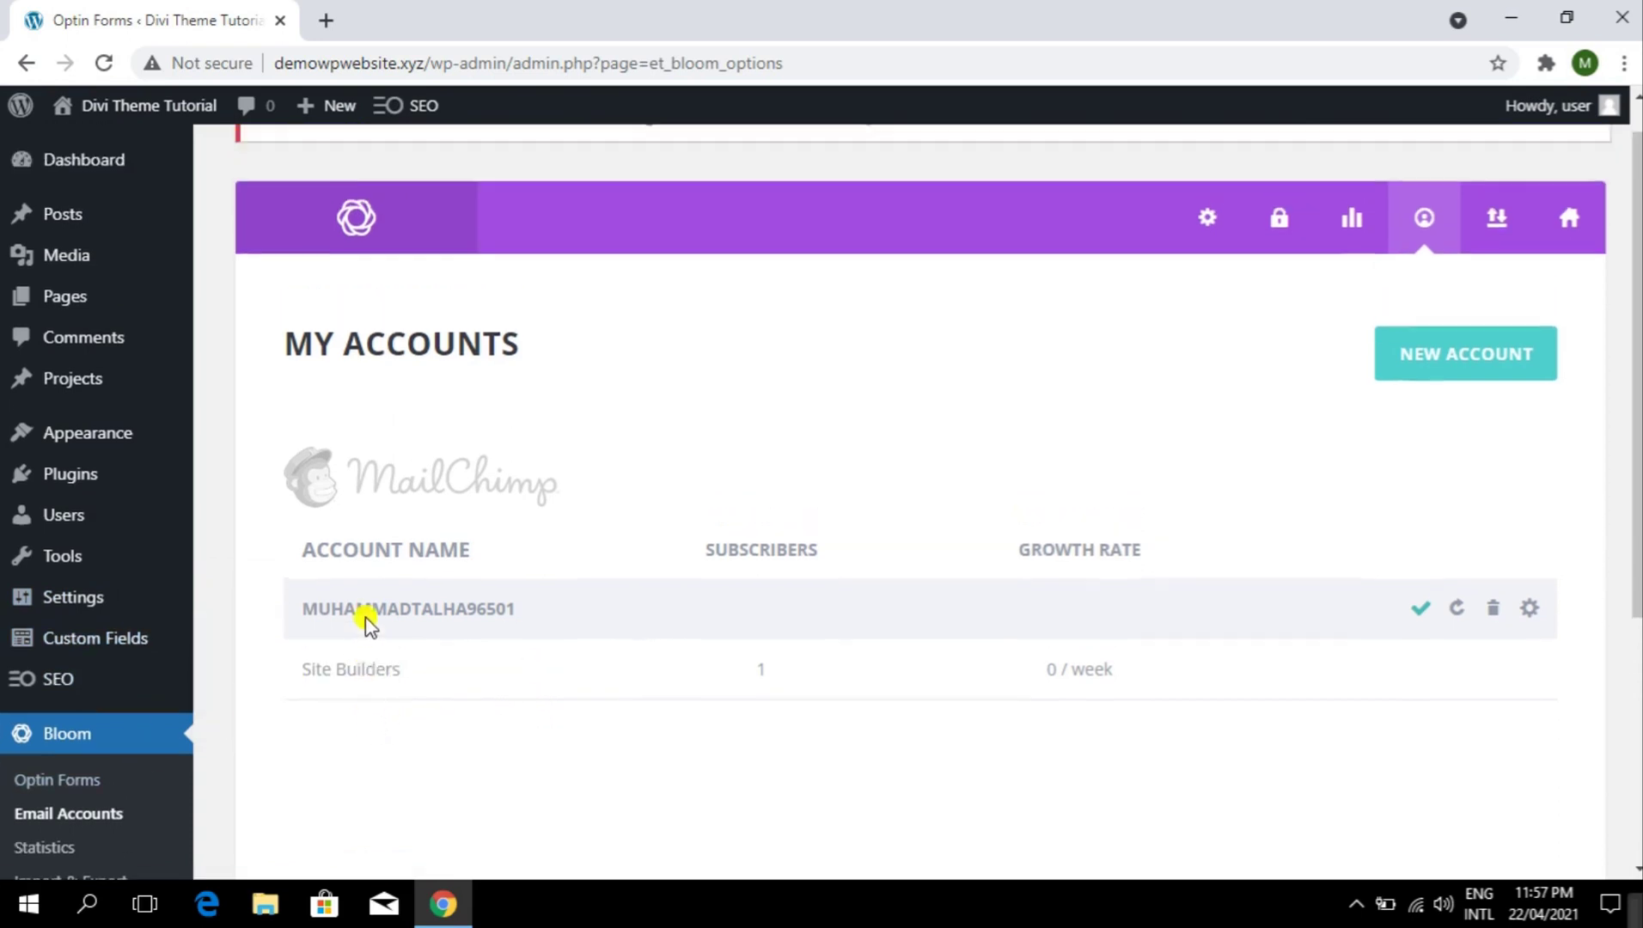
scroll(367, 624, "down", 2)
scroll(367, 623, "up", 2)
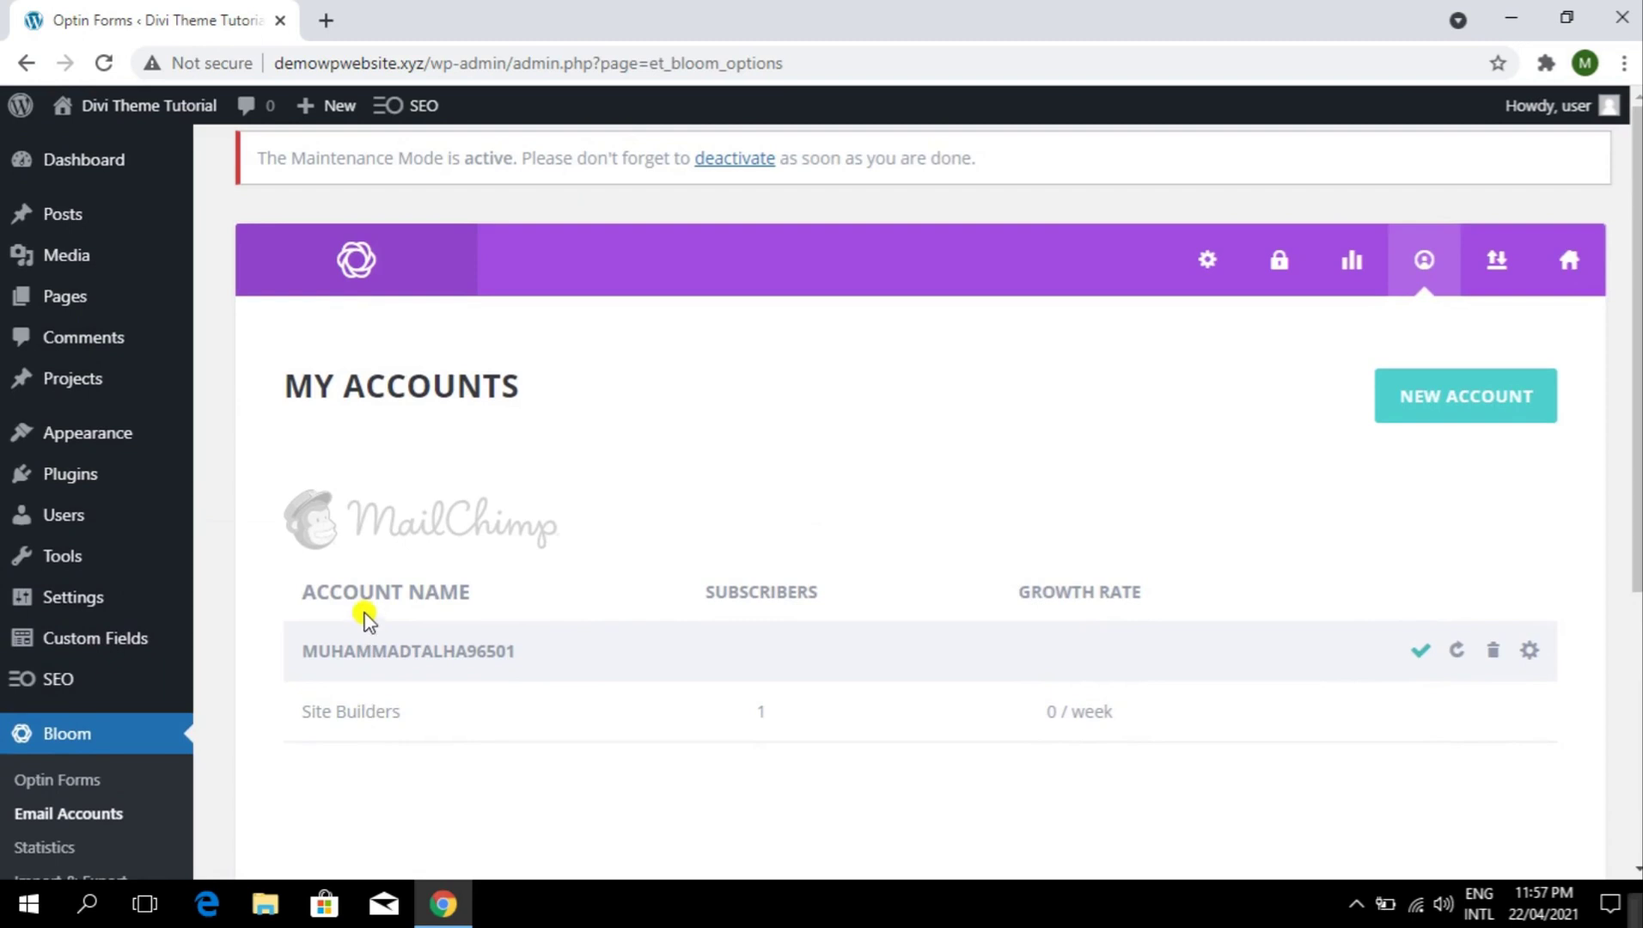
- Open Bloom's Statistics page and review the overview, My Optins, New Sign Ups and My Lists sections
scroll(77, 563, "down", 4)
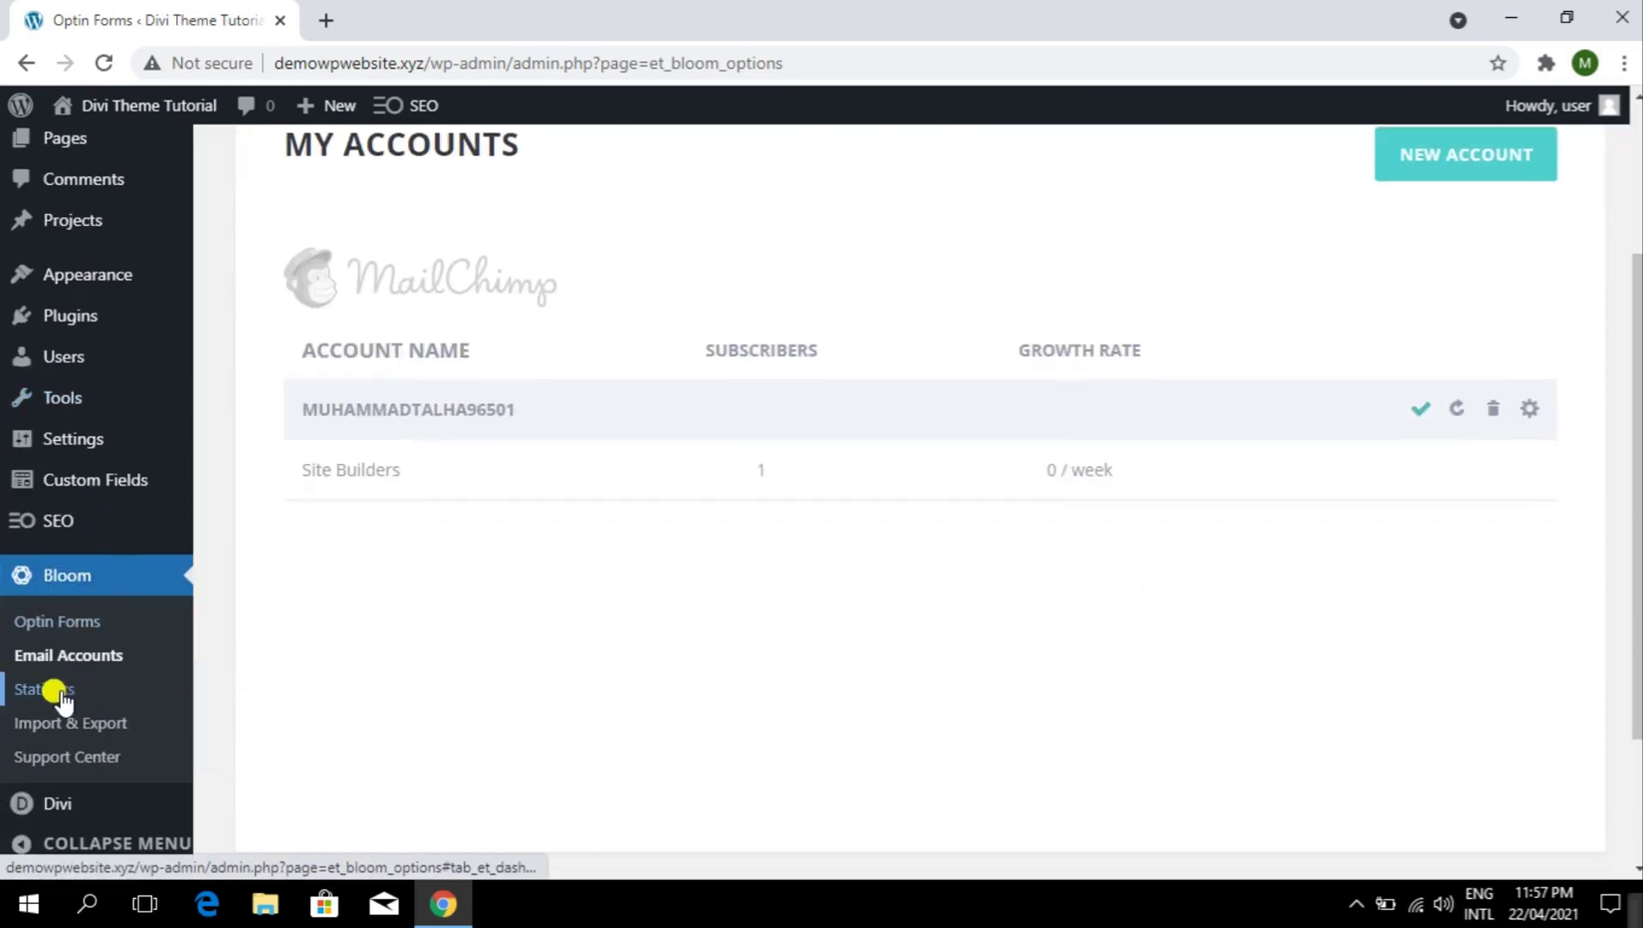
left_click(60, 692)
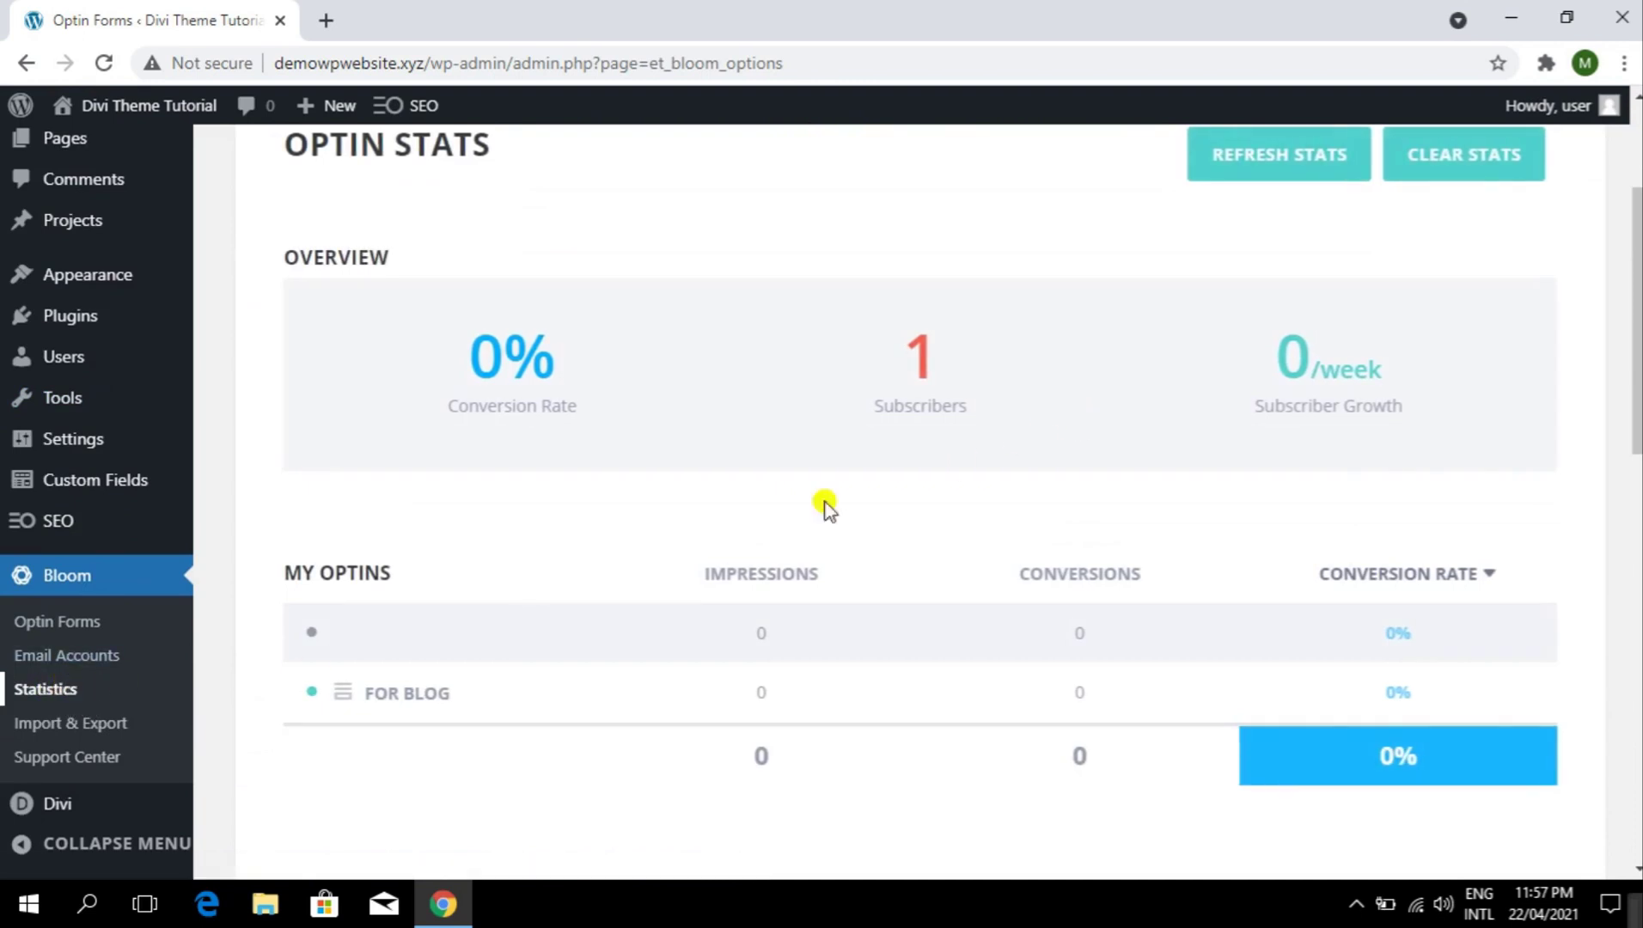
scroll(587, 292, "up", 2)
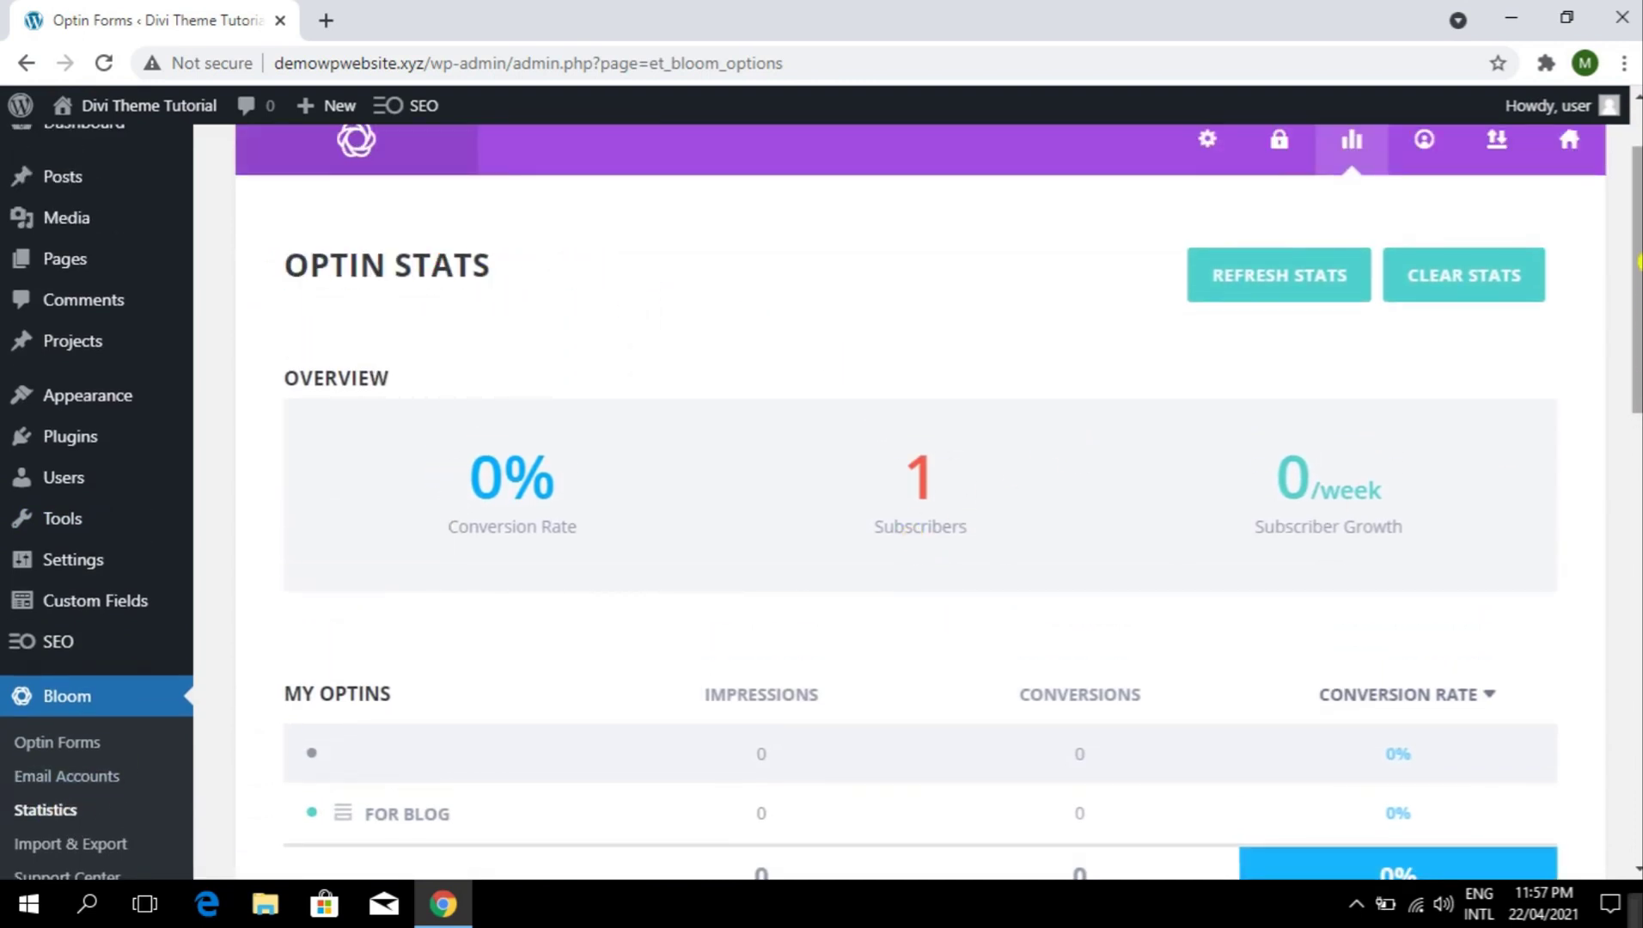
scroll(1639, 262, "down", 5)
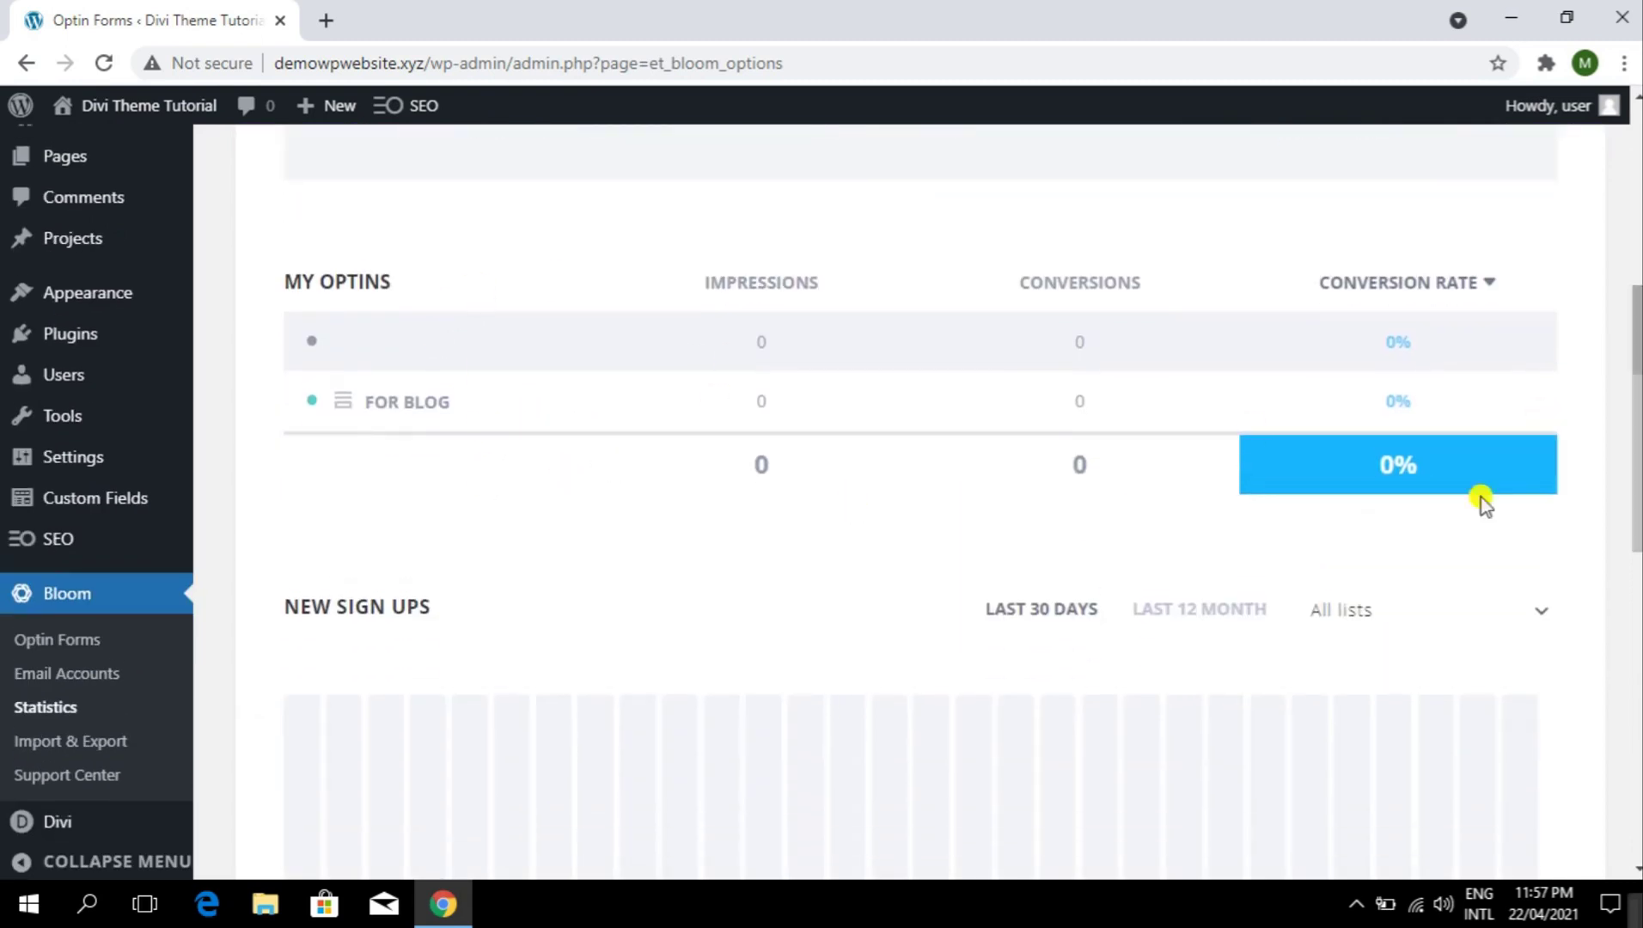
scroll(1637, 464, "down", 5)
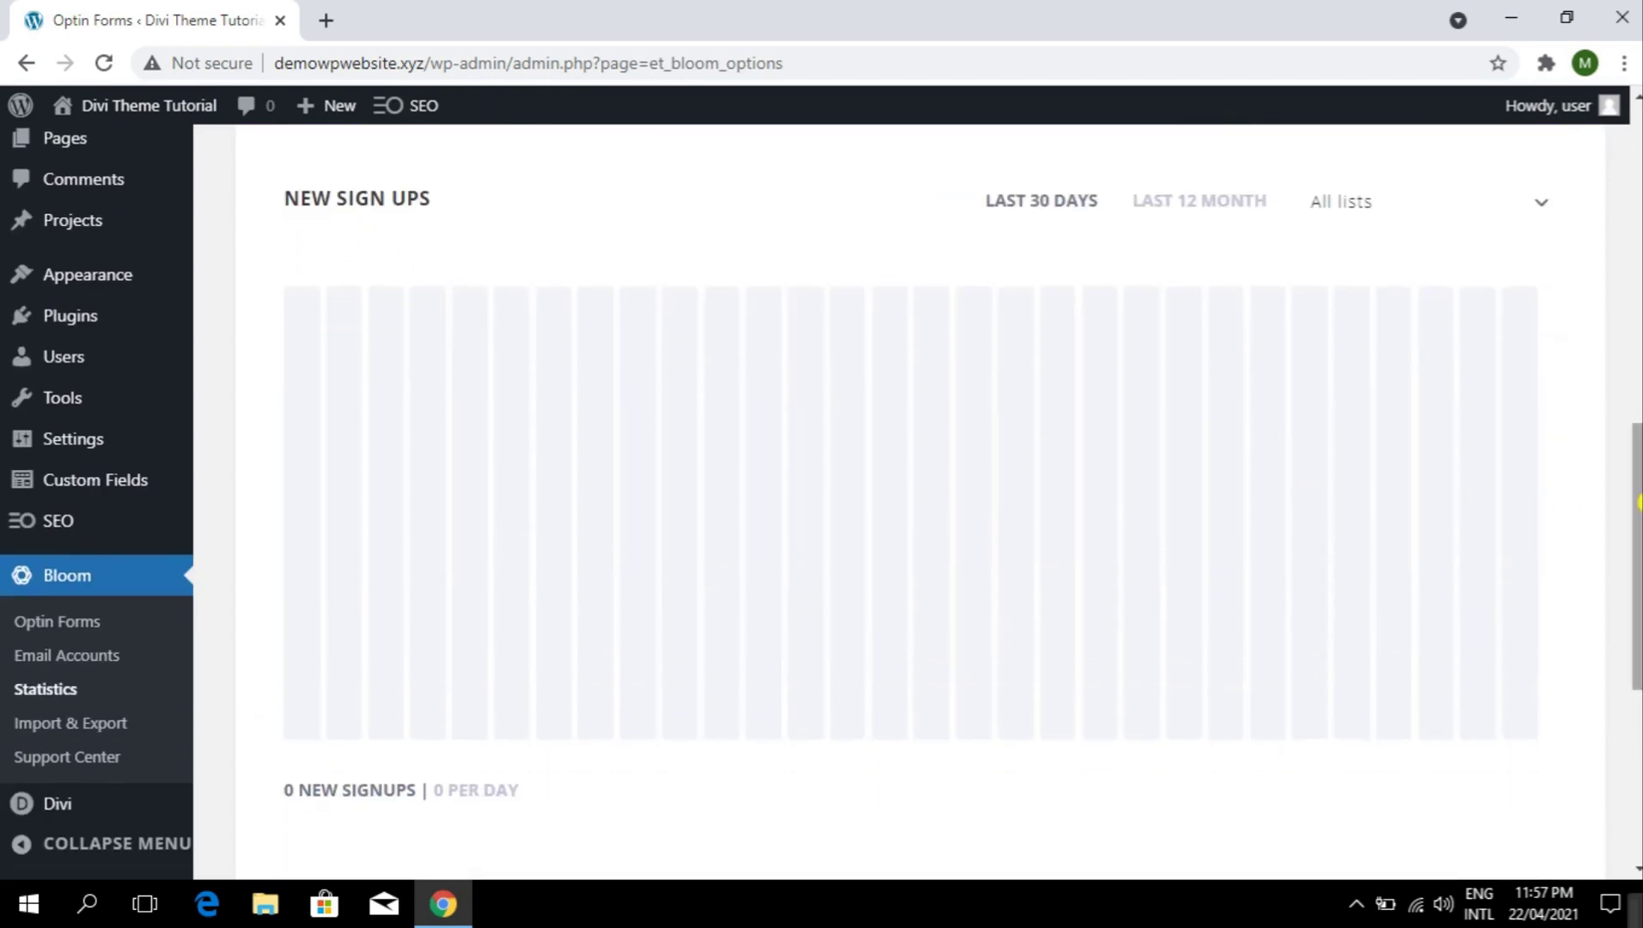
scroll(1639, 503, "down", 5)
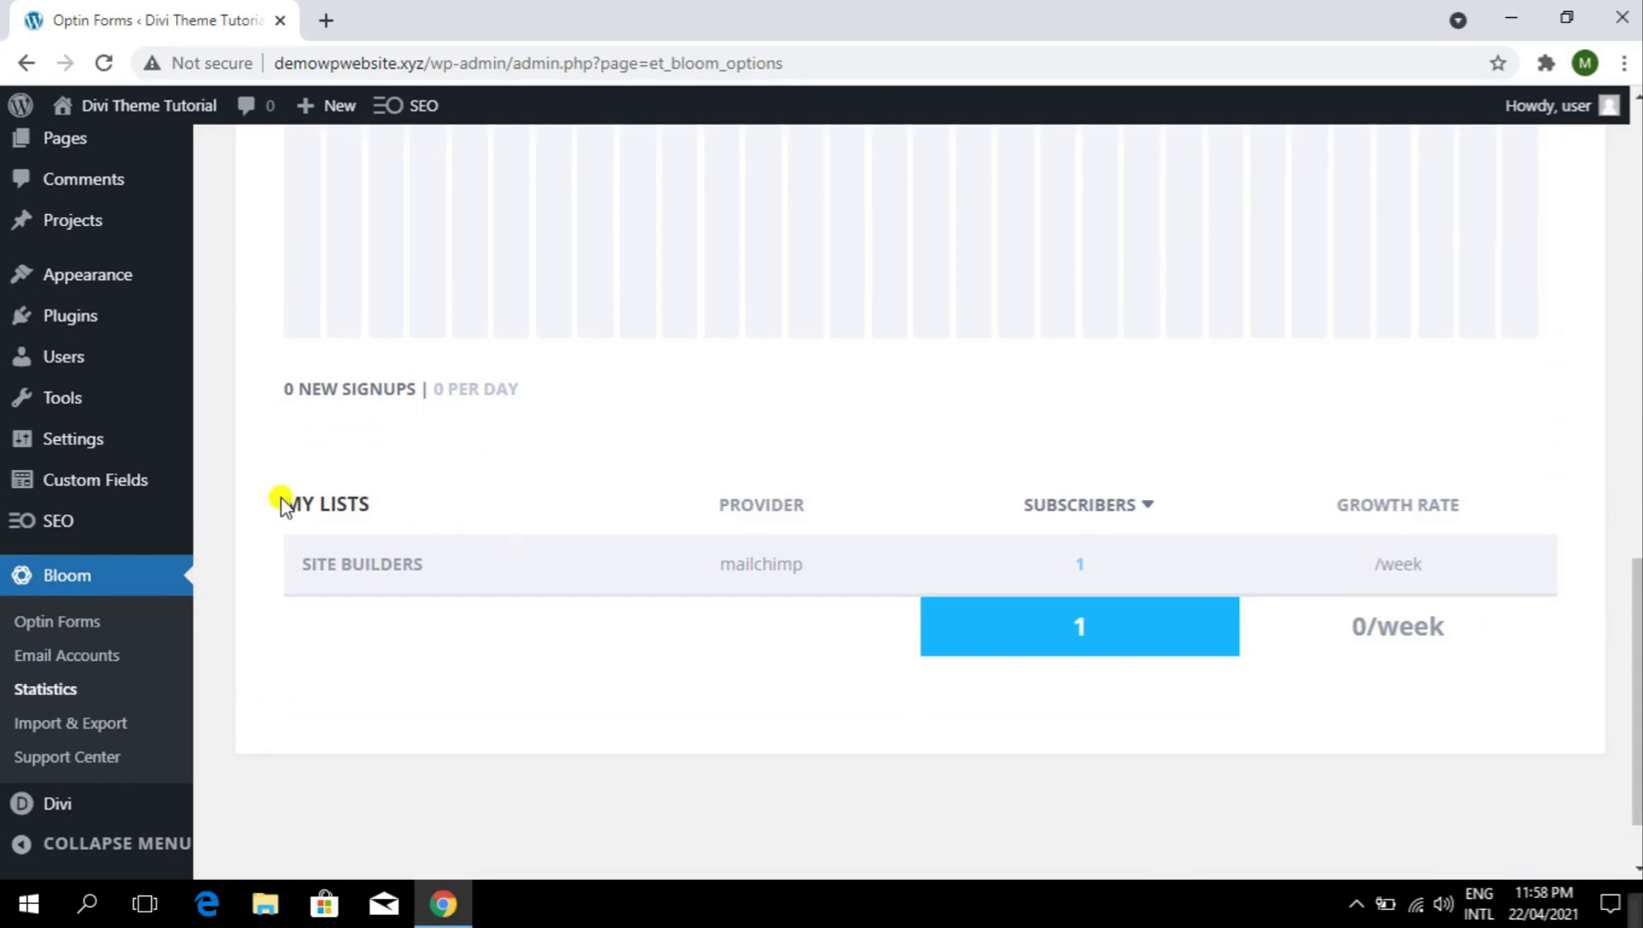
left_click_drag(285, 503, 458, 513)
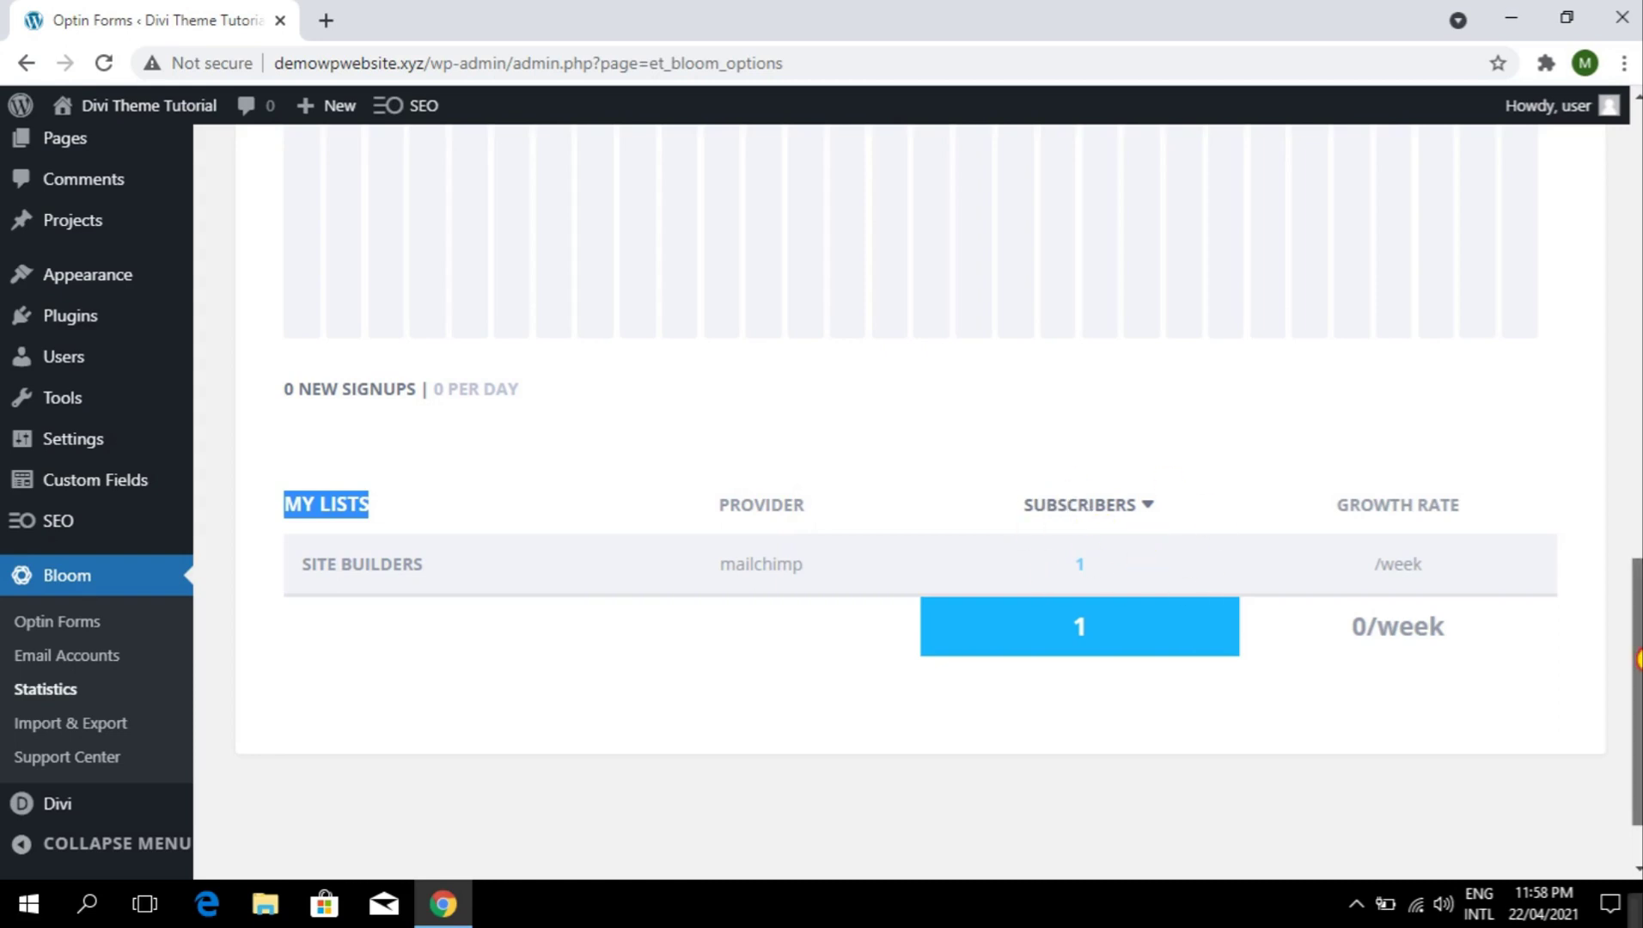
scroll(1639, 488, "up", 6)
left_click_drag(1639, 488, 1639, 183)
- Open Bloom's Import & Export page to view the options for exporting and importing plugin settings
scroll(63, 767, "down", 3)
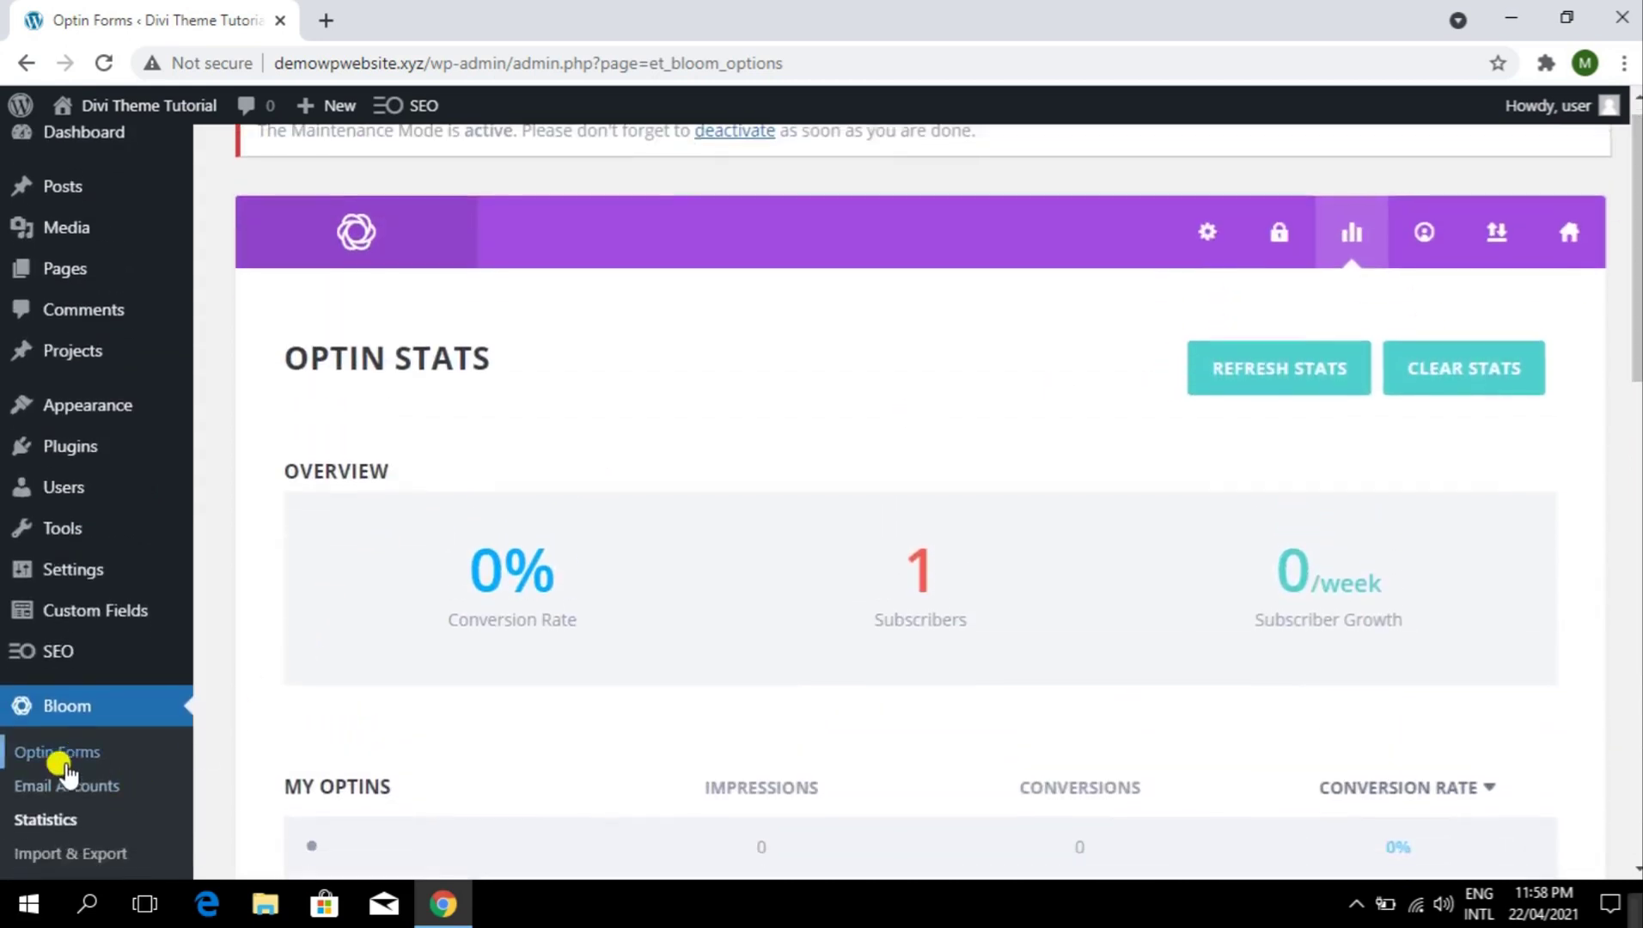
left_click(66, 722)
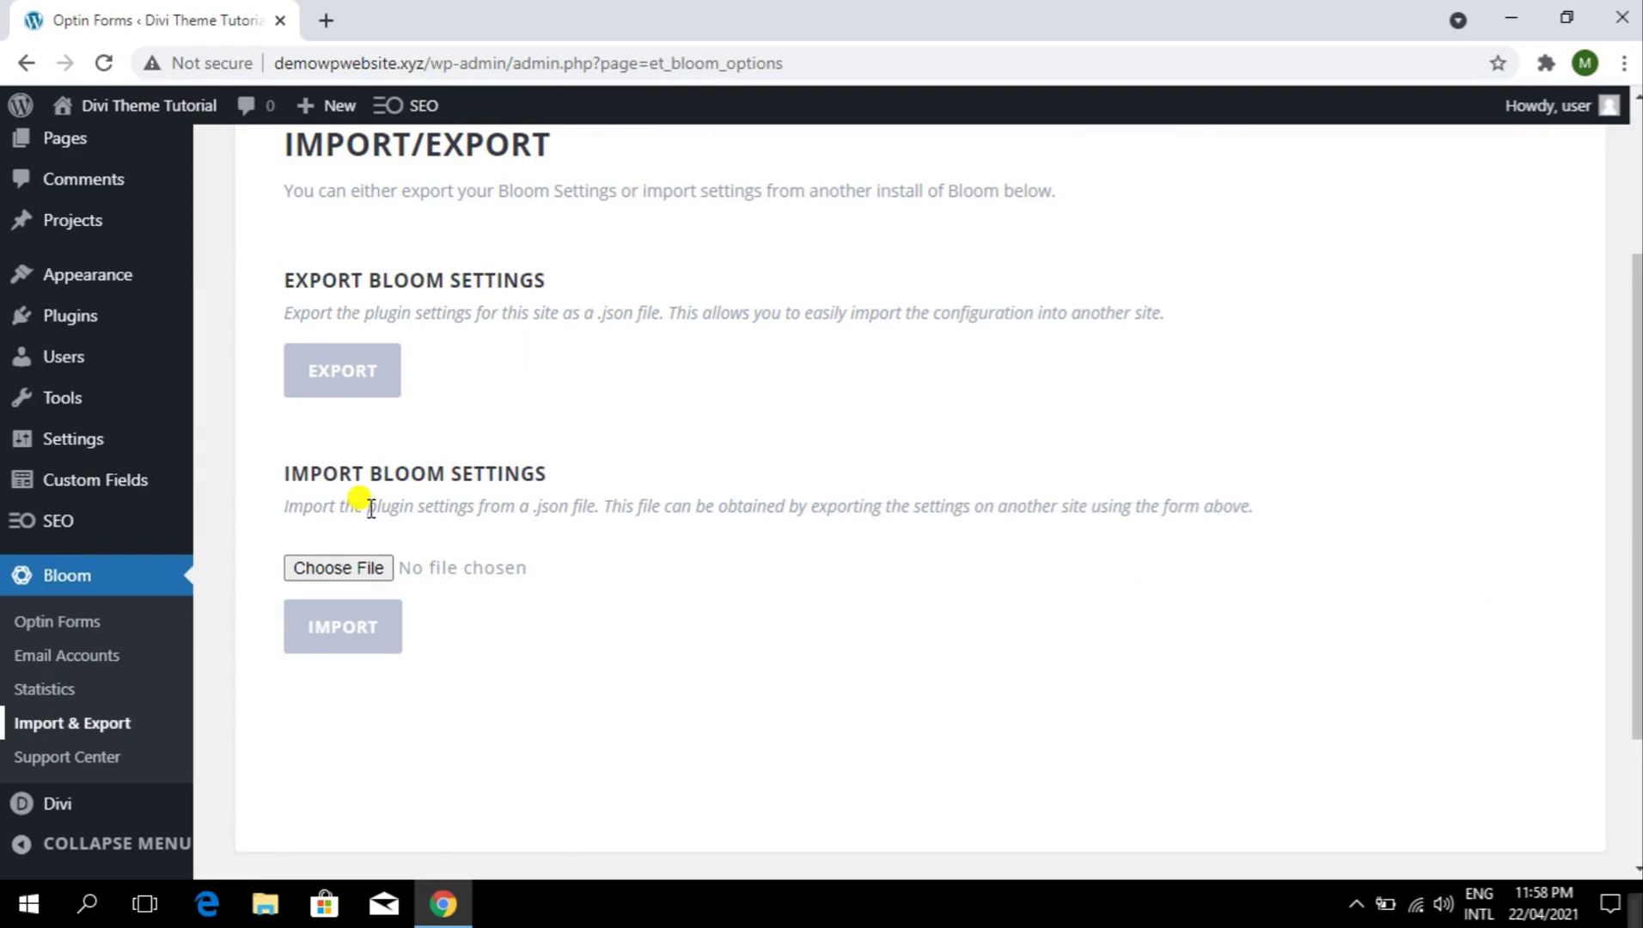
- Open Bloom's Support Center and review the System Status, Elegant Themes Support, Documentation, Safe Mode and Logs sections
left_click(69, 761)
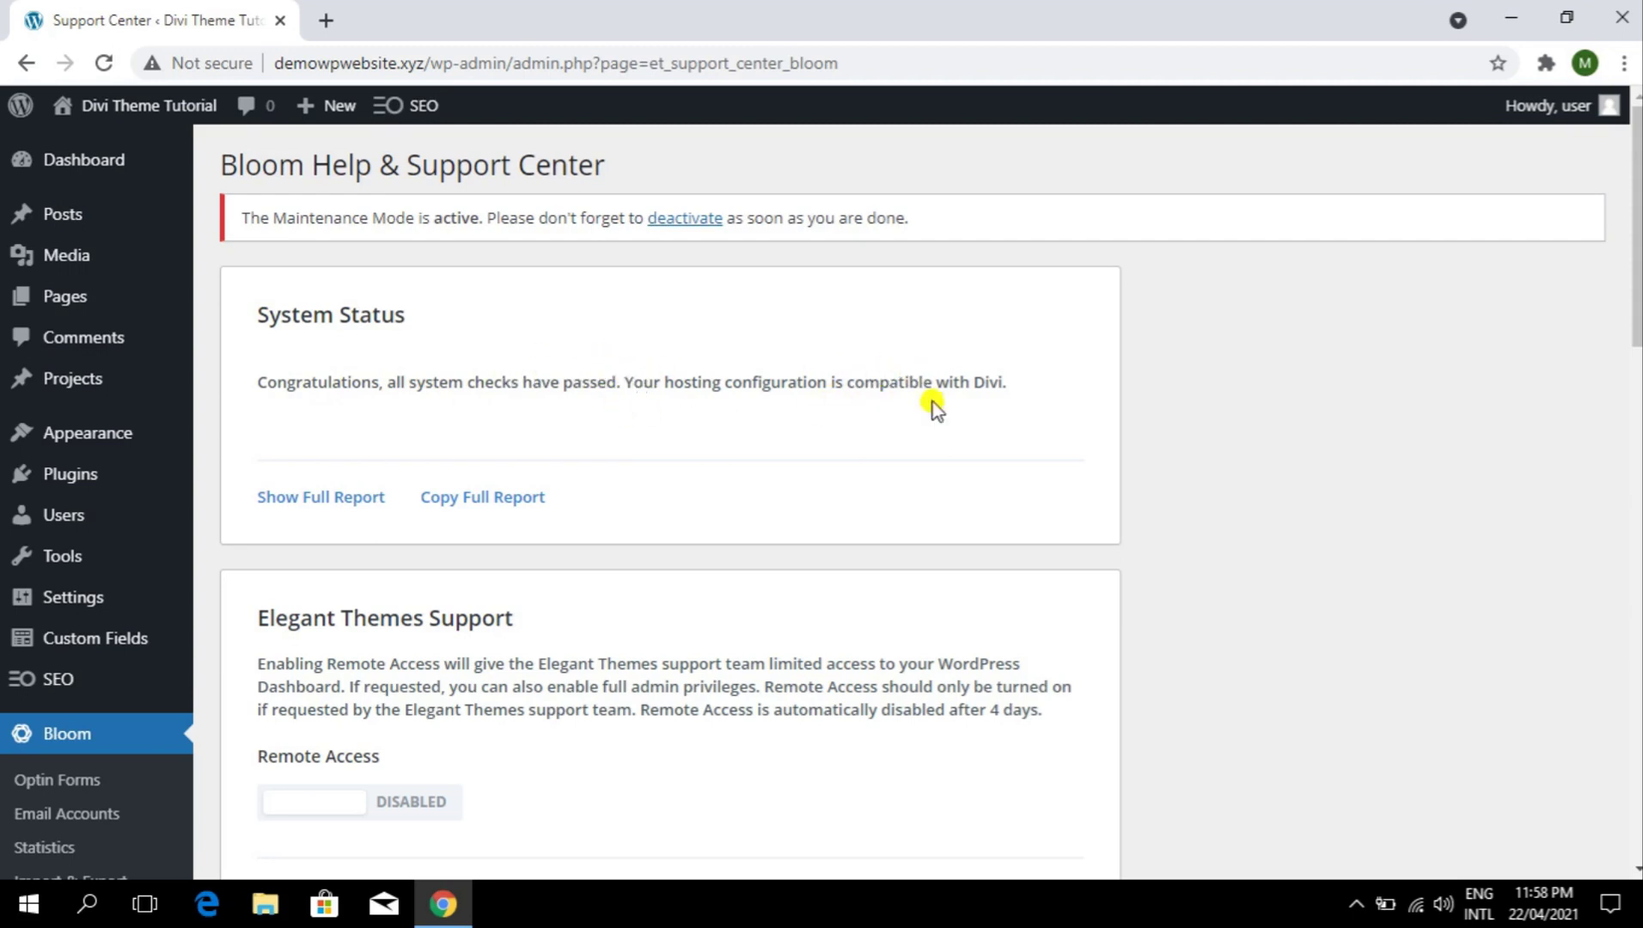
scroll(628, 514, "down", 3)
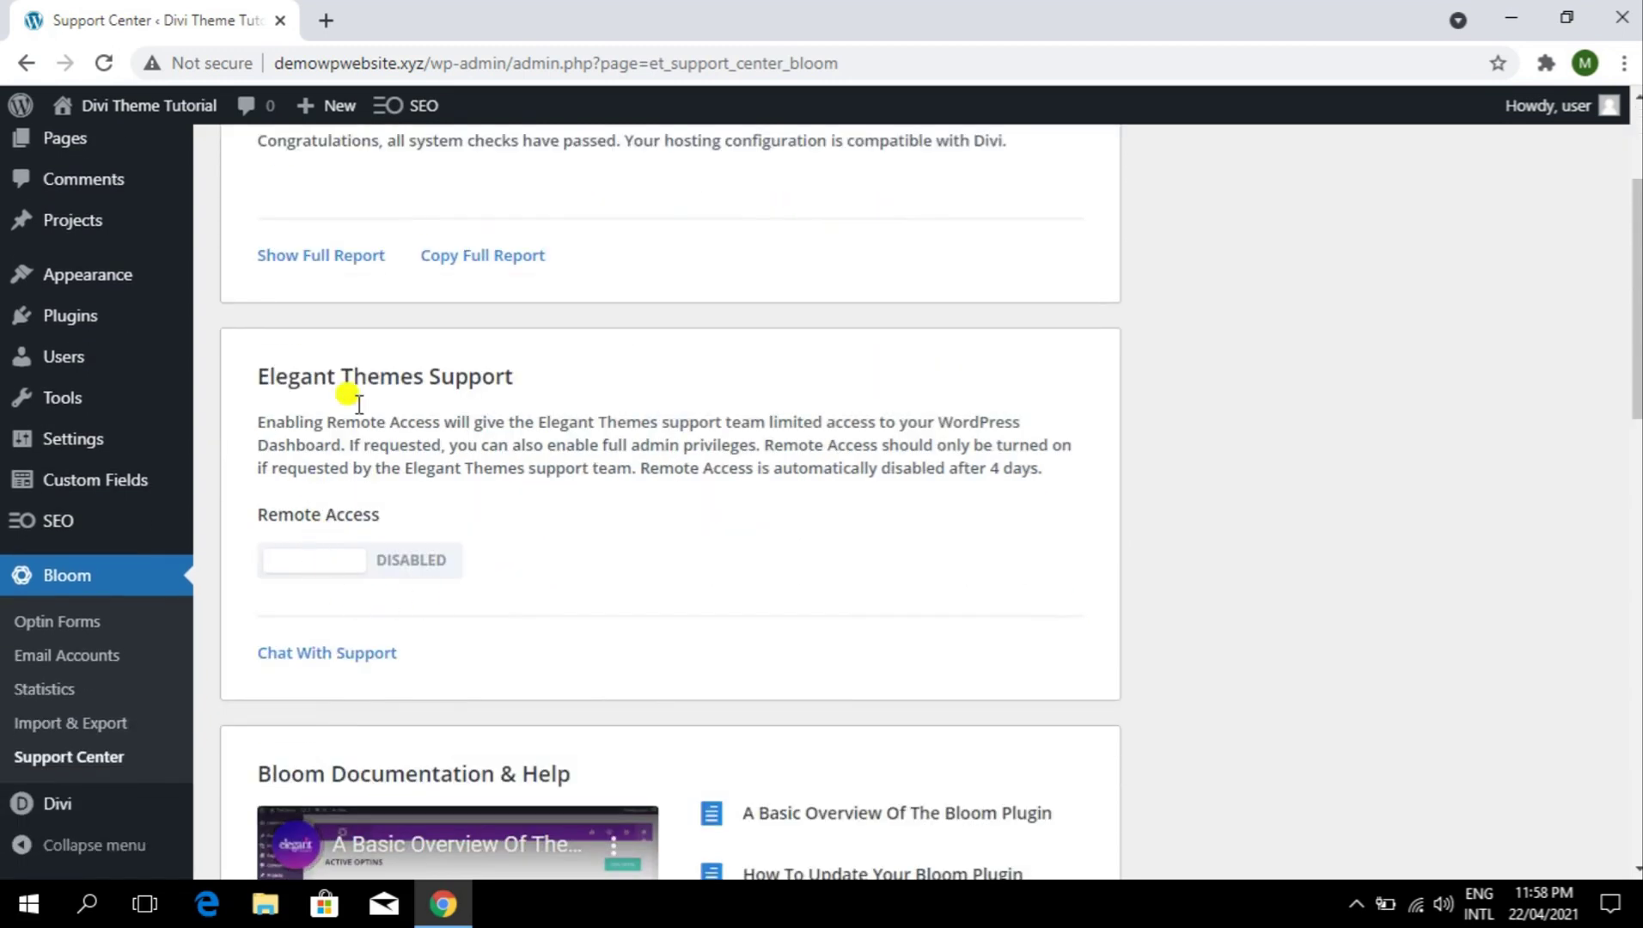
left_click_drag(269, 377, 495, 447)
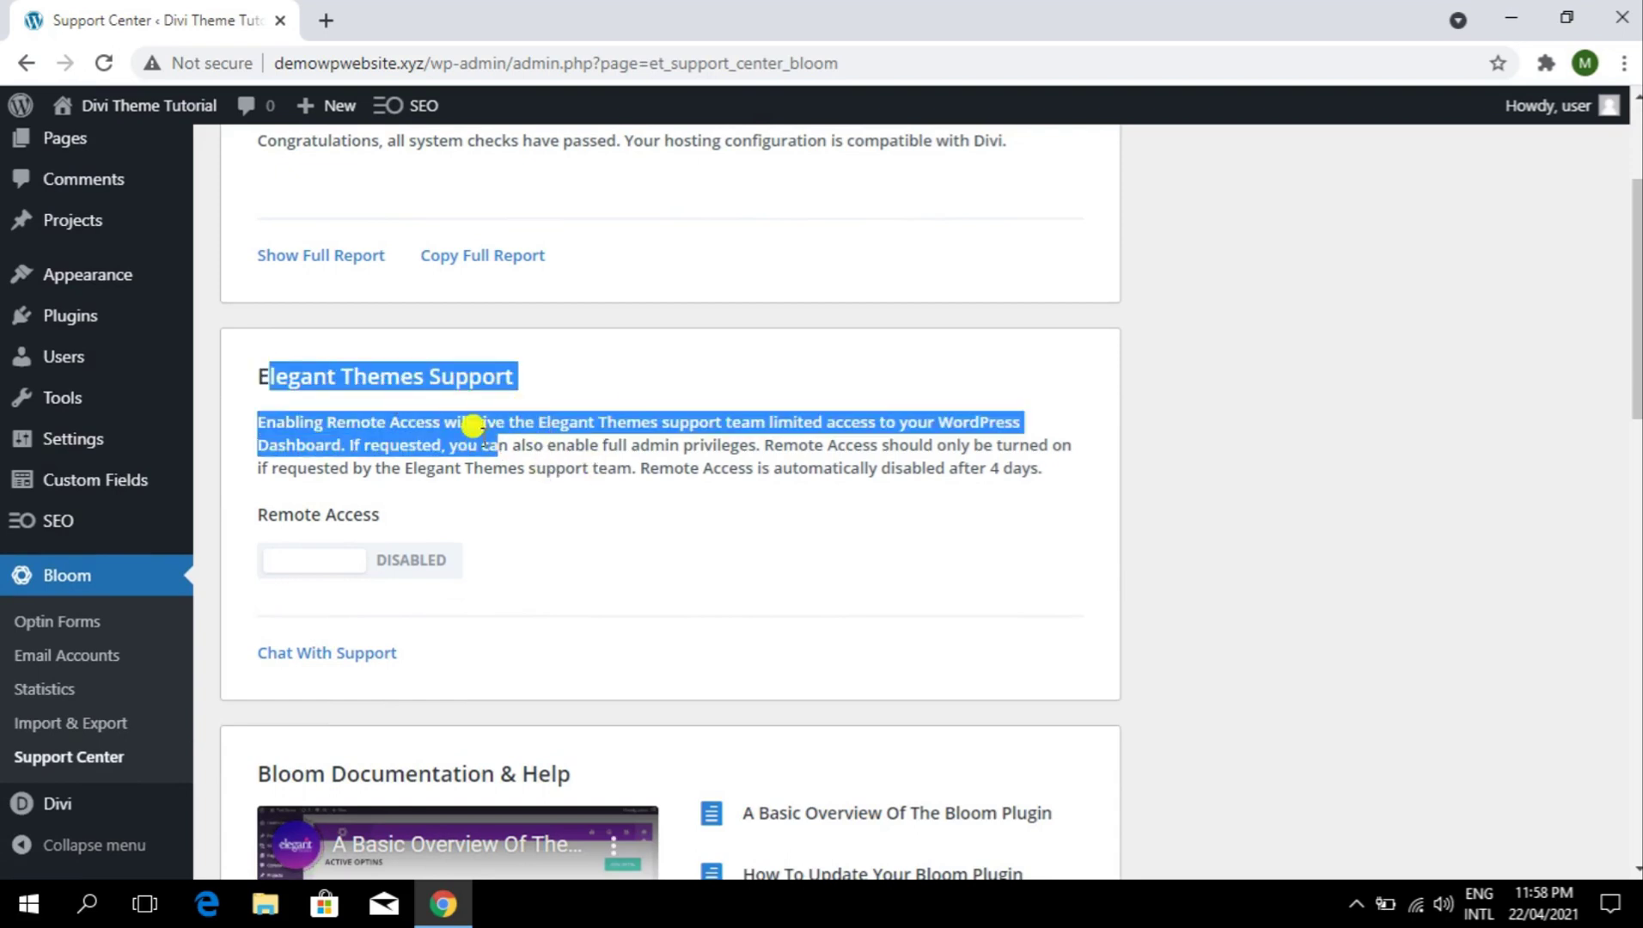
left_click(262, 371)
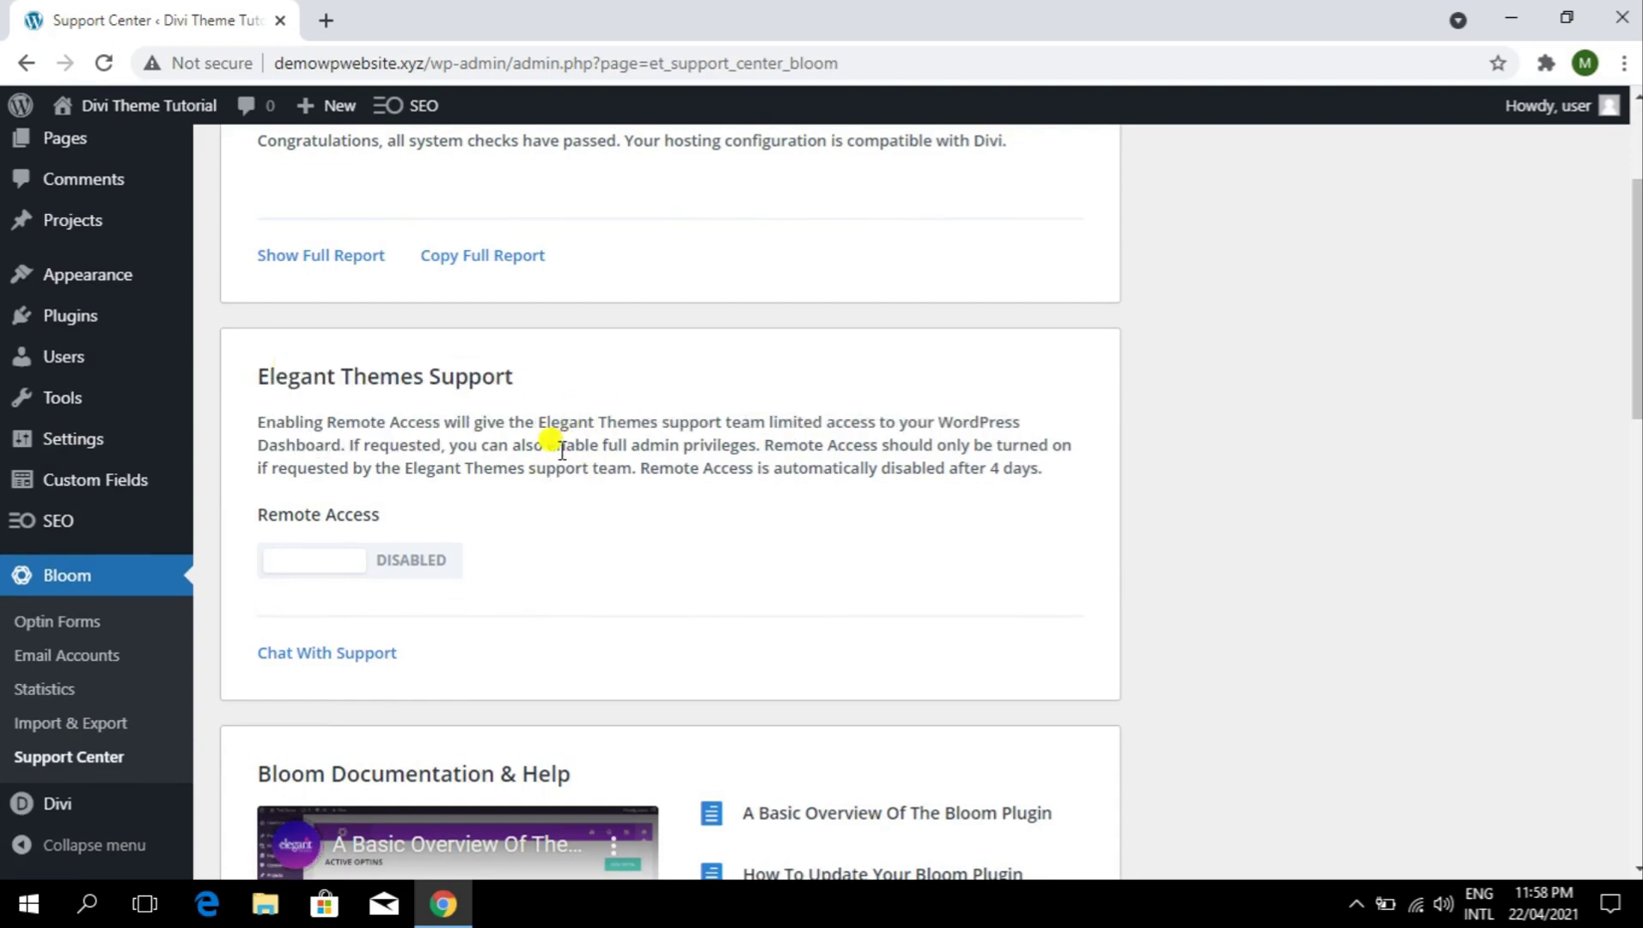
scroll(561, 453, "down", 1)
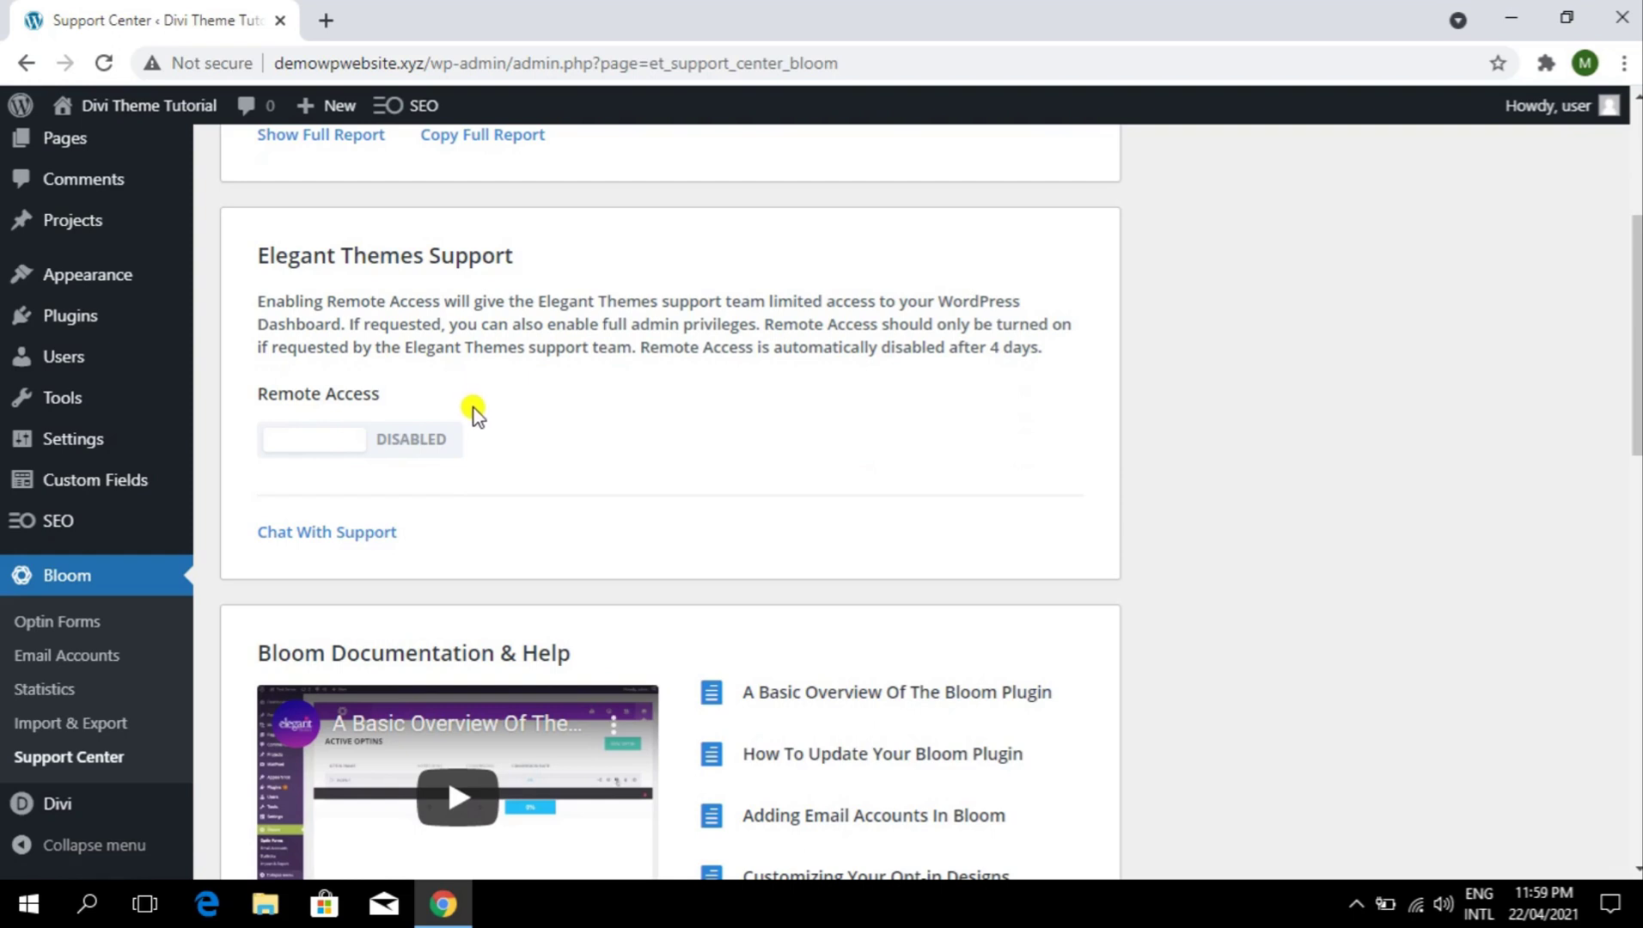
left_click_drag(269, 251, 552, 255)
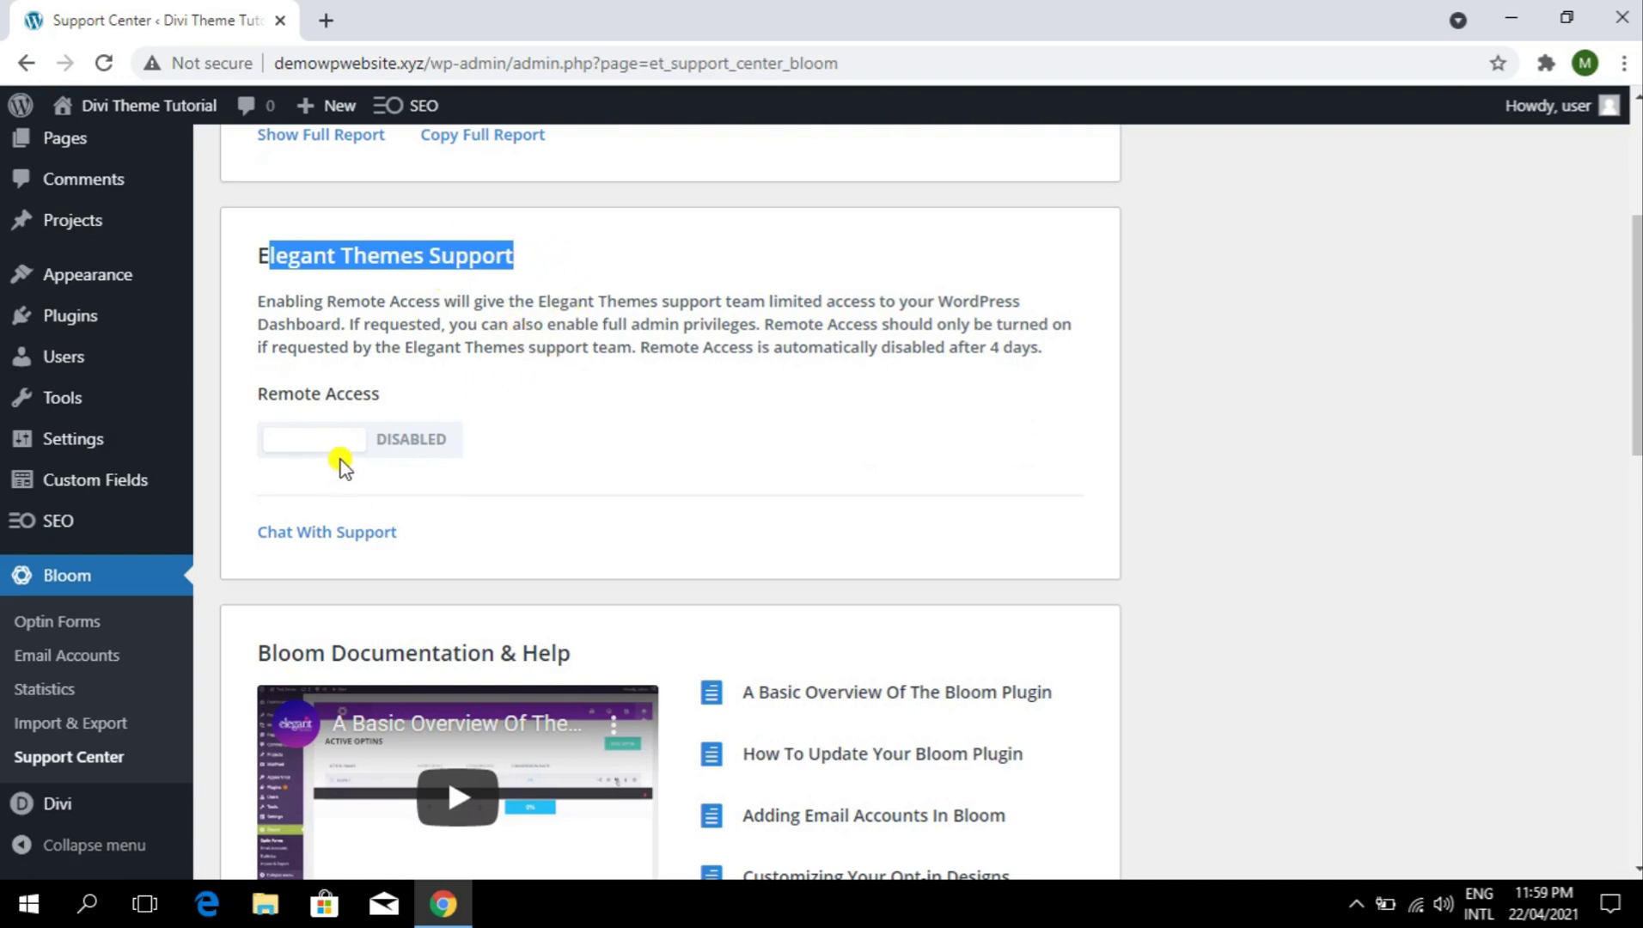
scroll(1152, 506, "up", 1)
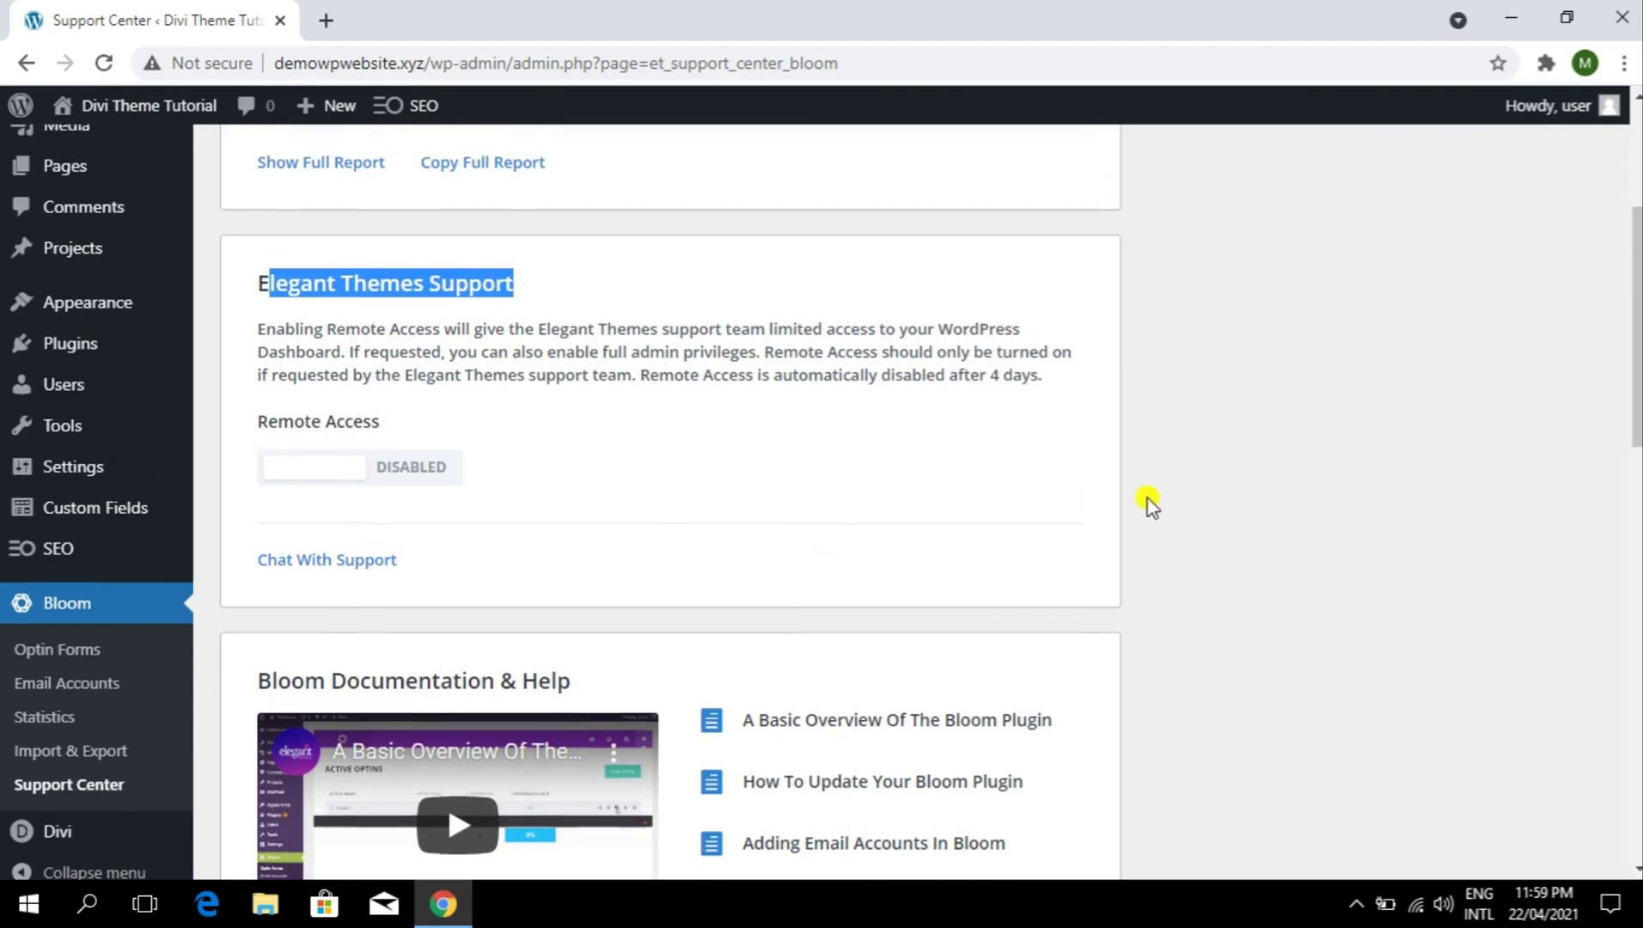
scroll(1152, 505, "down", 5)
scroll(1151, 514, "down", 6)
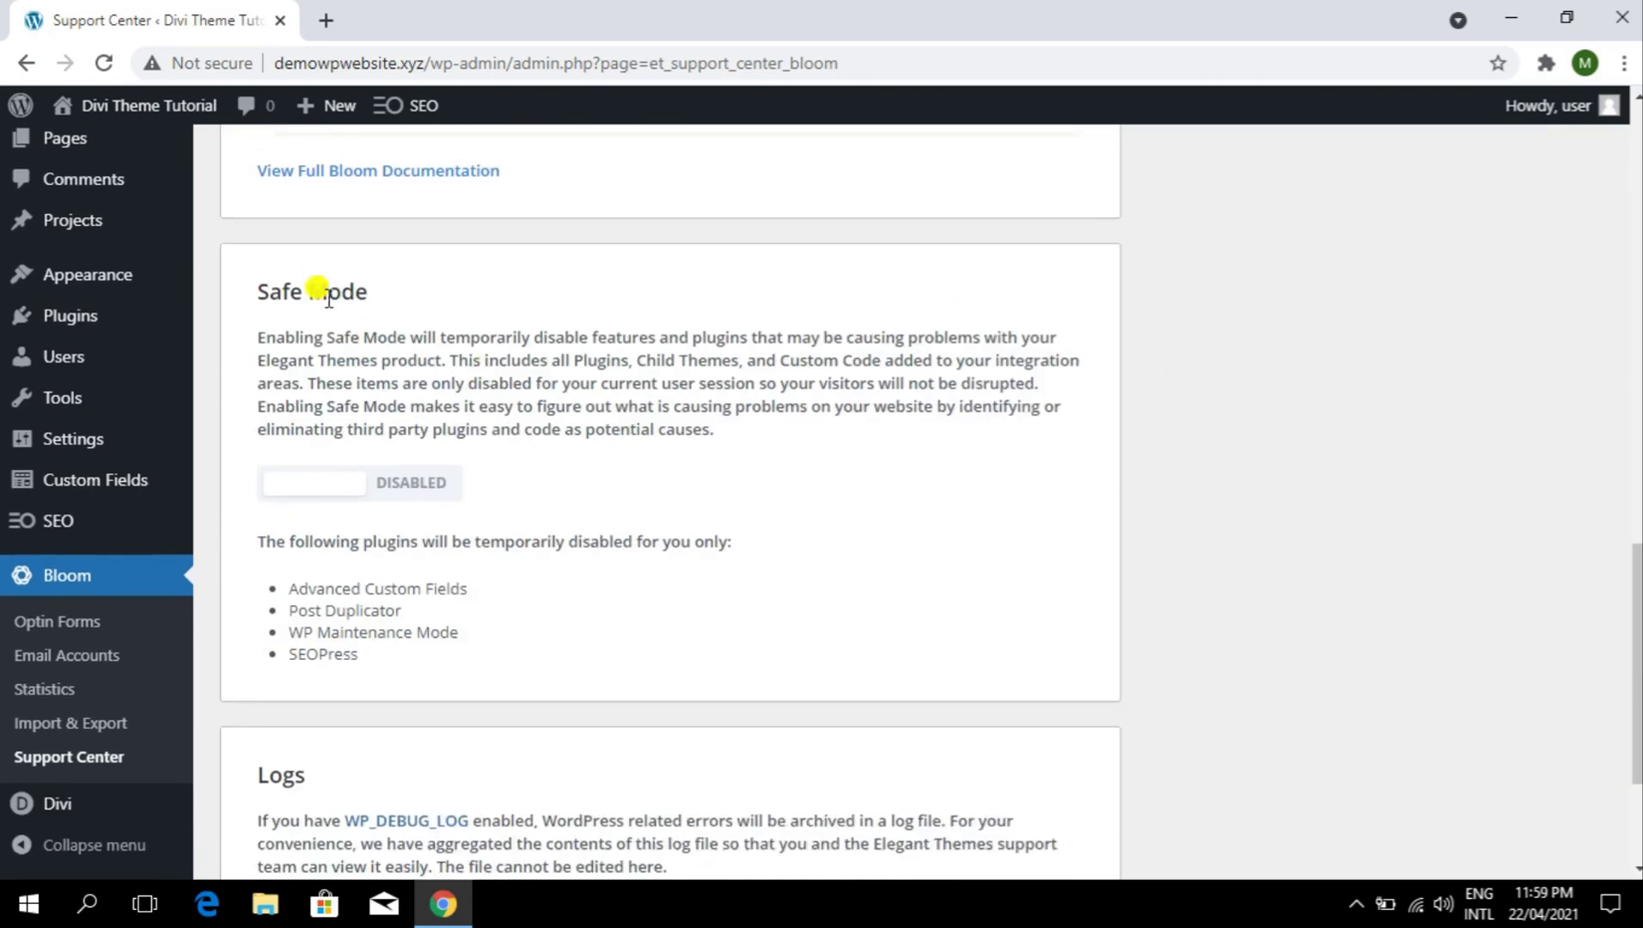
scroll(818, 495, "down", 3)
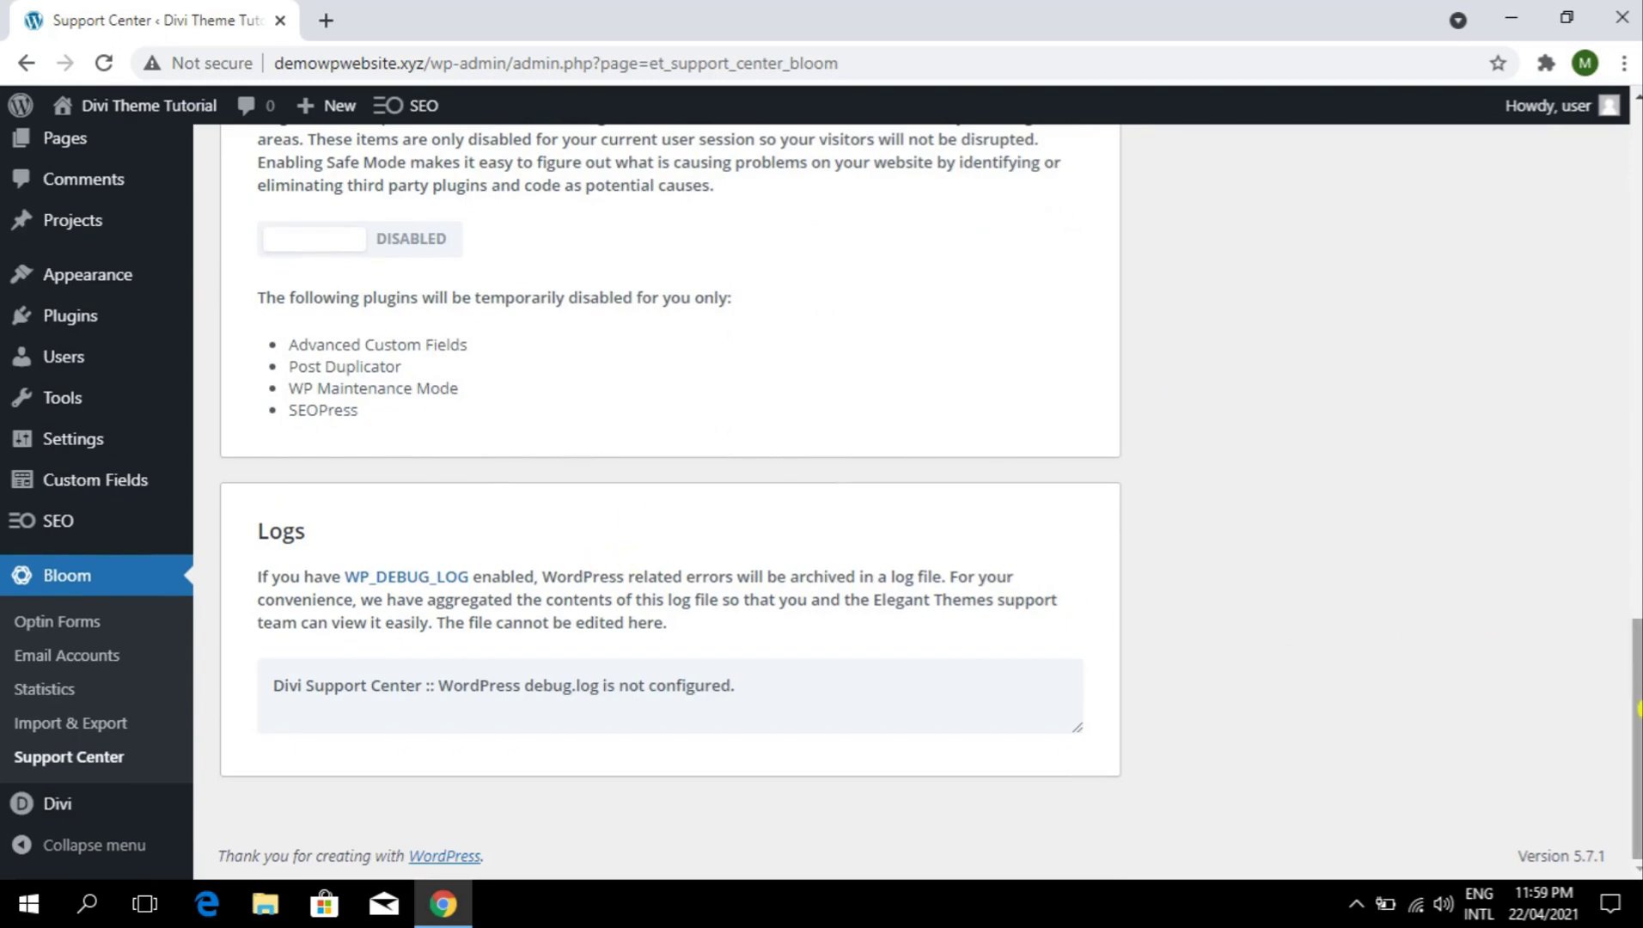
- Return from the Support Center to Bloom's main page with the active optins
left_click_drag(1637, 701, 1638, 206)
scroll(69, 472, "down", 3)
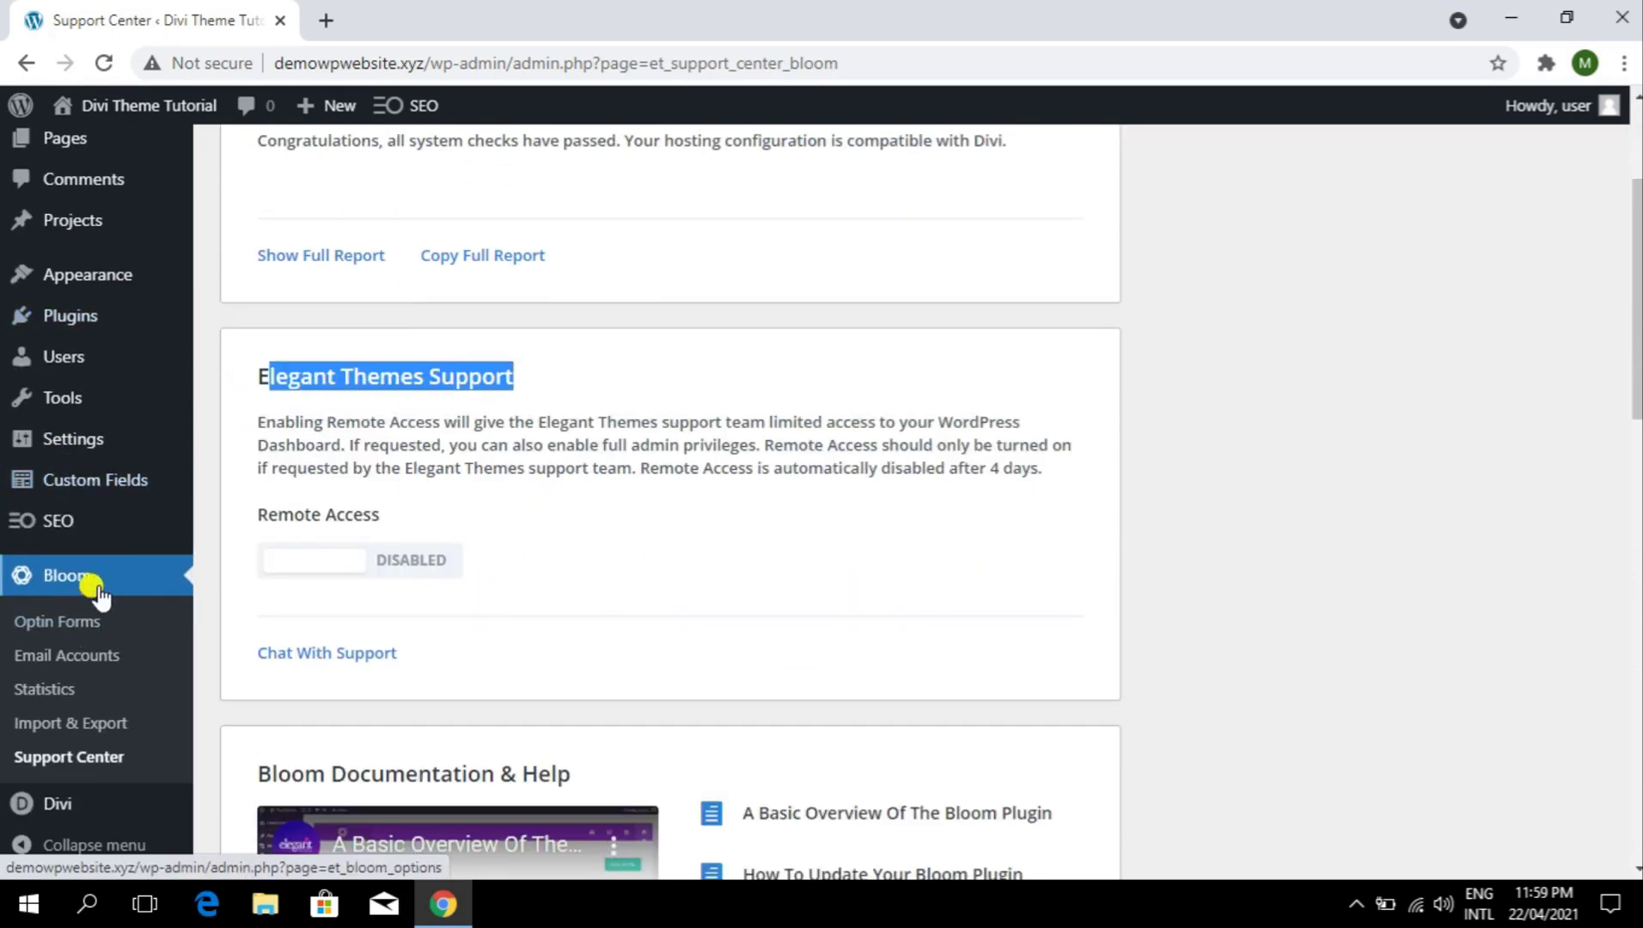
left_click(138, 575)
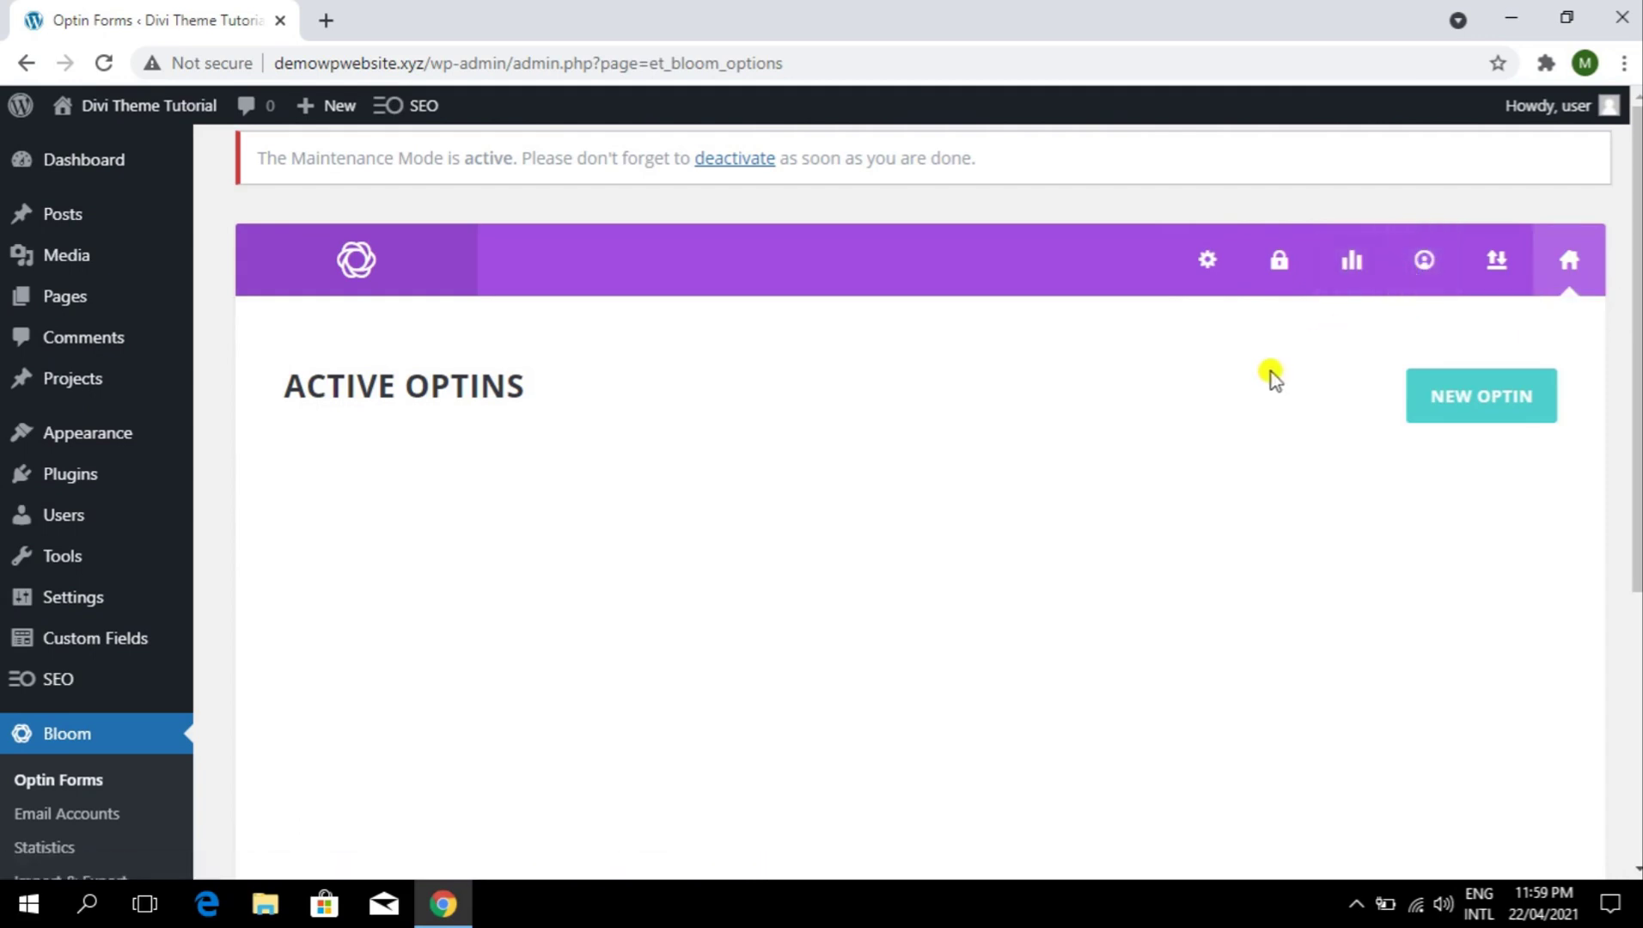
- Start a new optin, review the available optin types, and choose the Fly In type
left_click_drag(301, 392, 1534, 421)
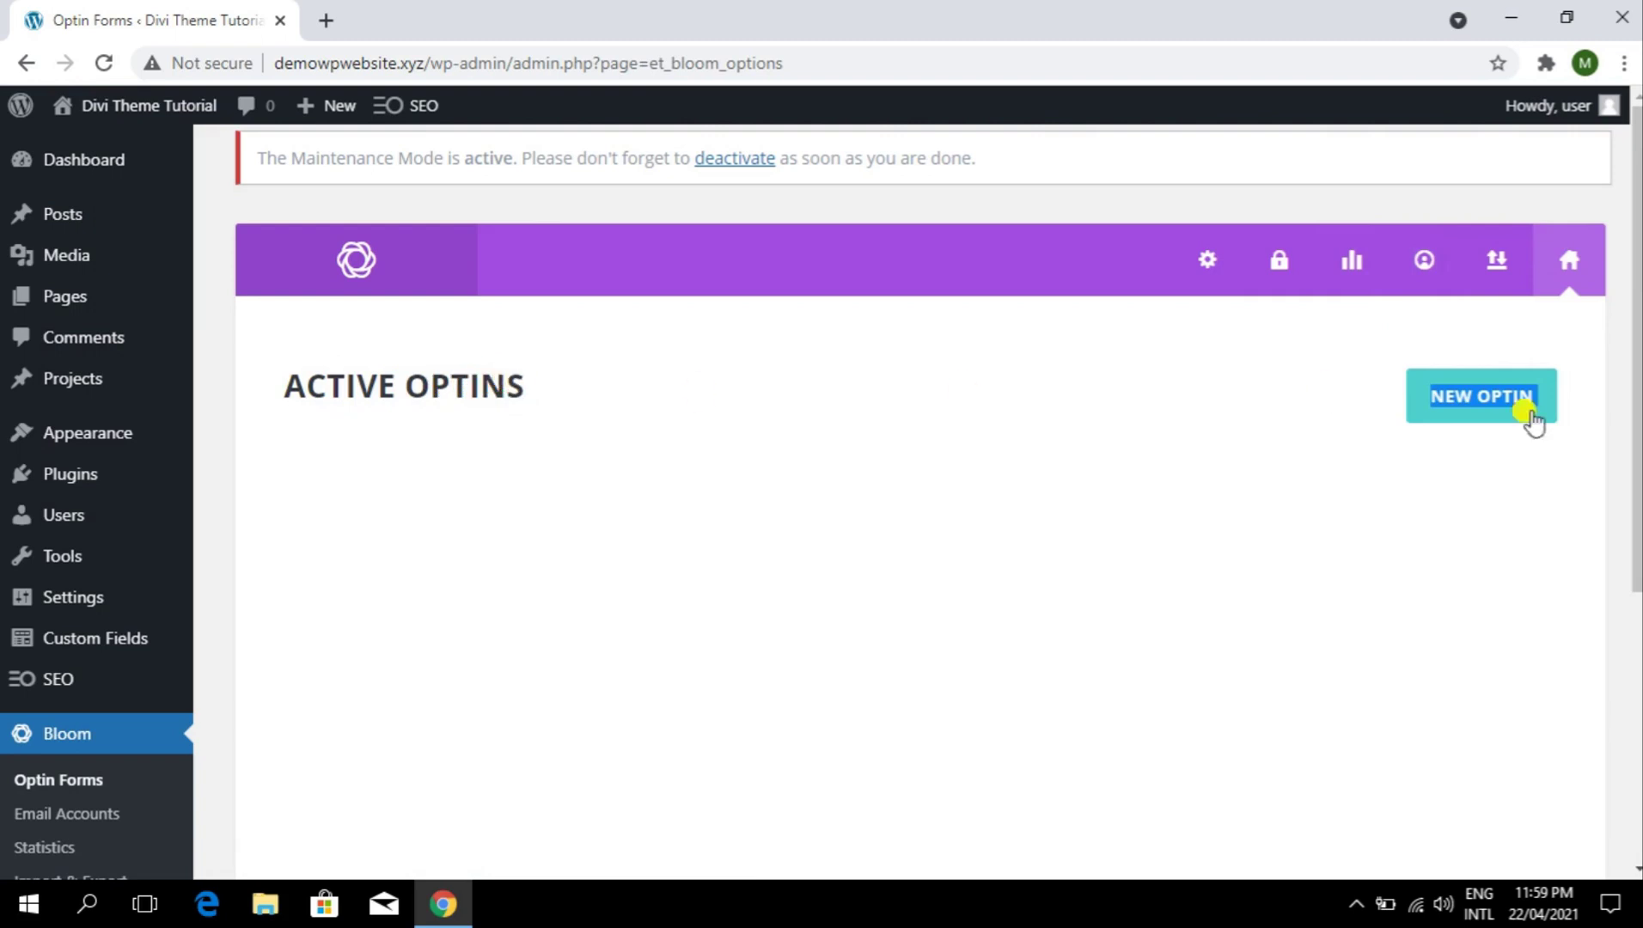
left_click(1360, 427)
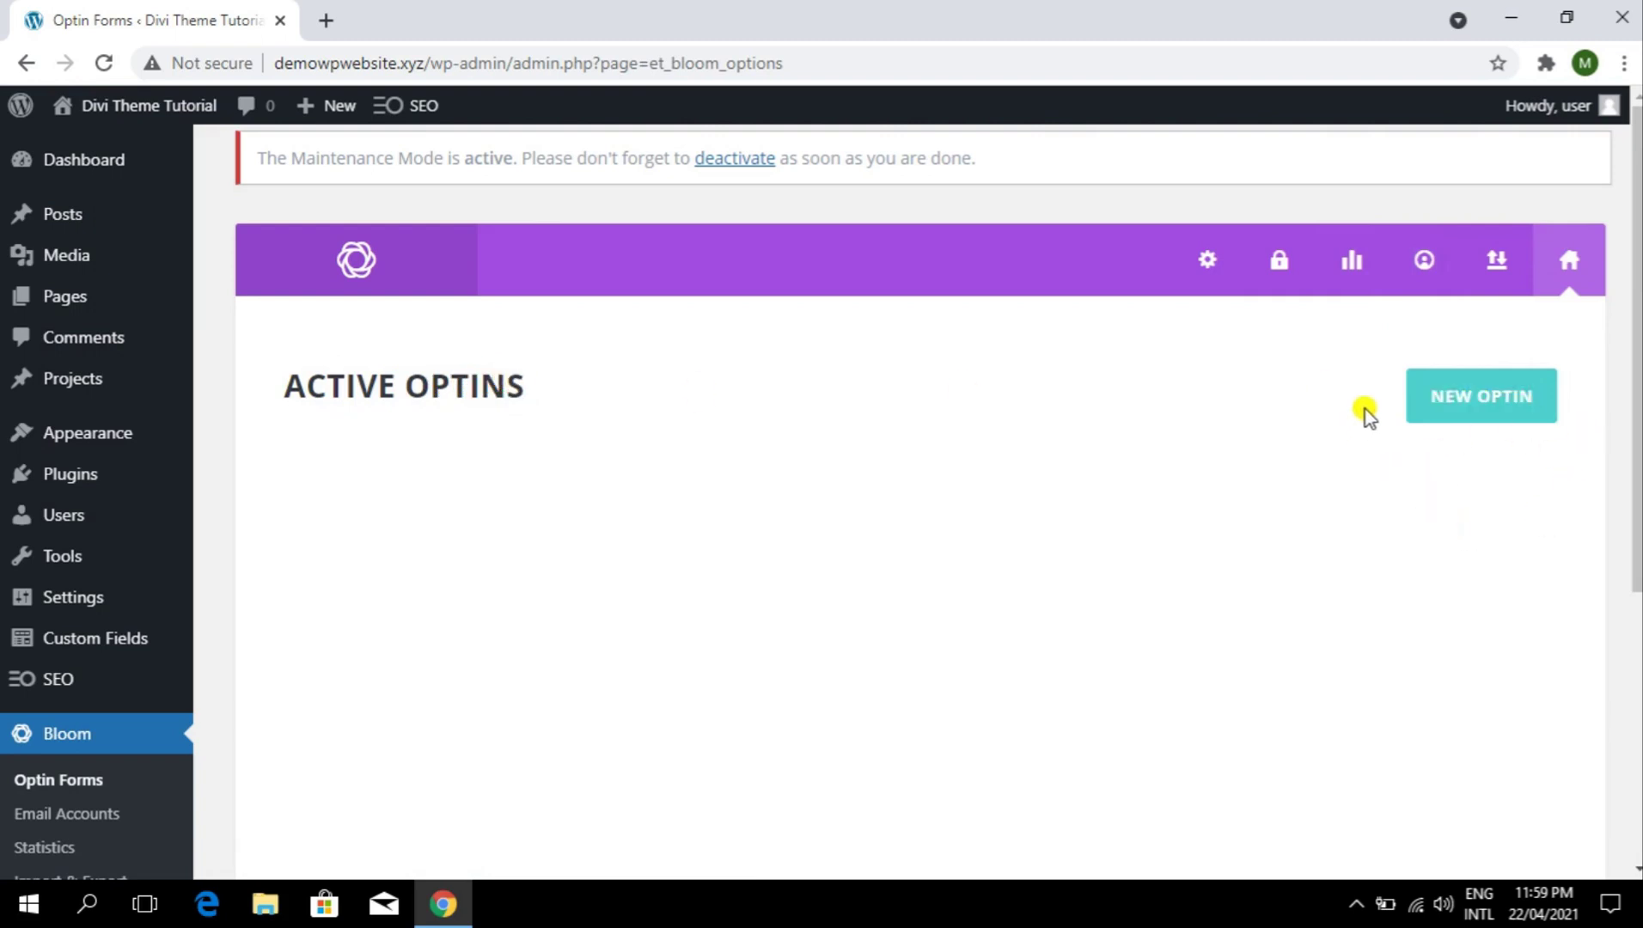
left_click(1484, 421)
left_click_drag(1638, 426, 1639, 533)
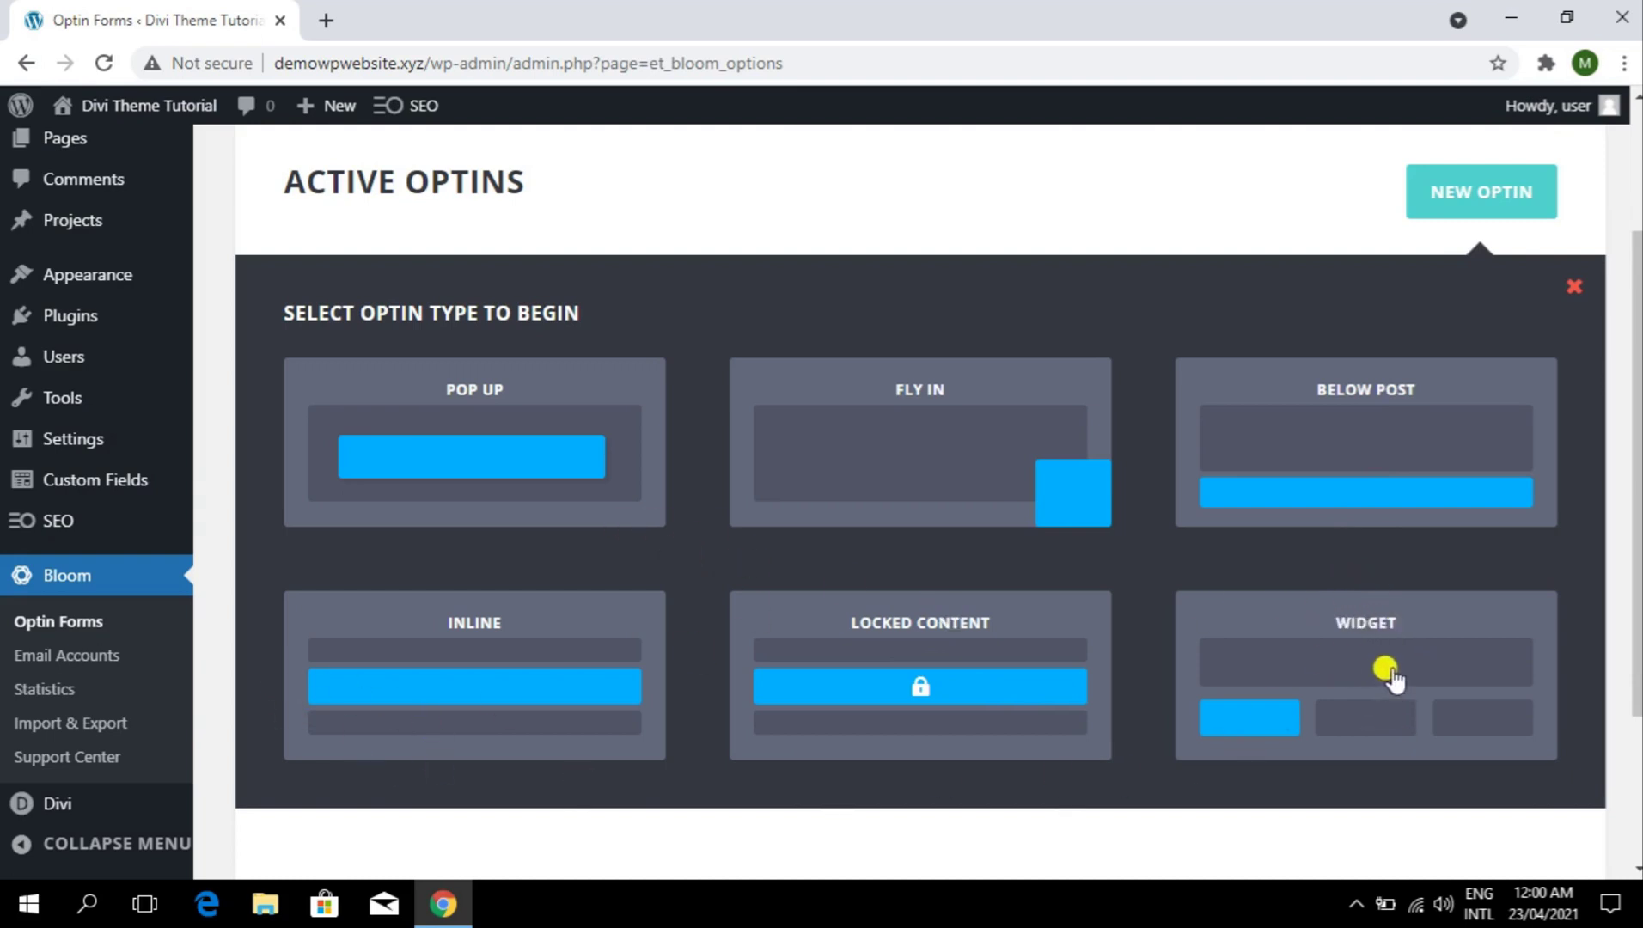
scroll(1386, 671, "up", 1)
scroll(1379, 633, "down", 1)
scroll(1340, 685, "up", 1)
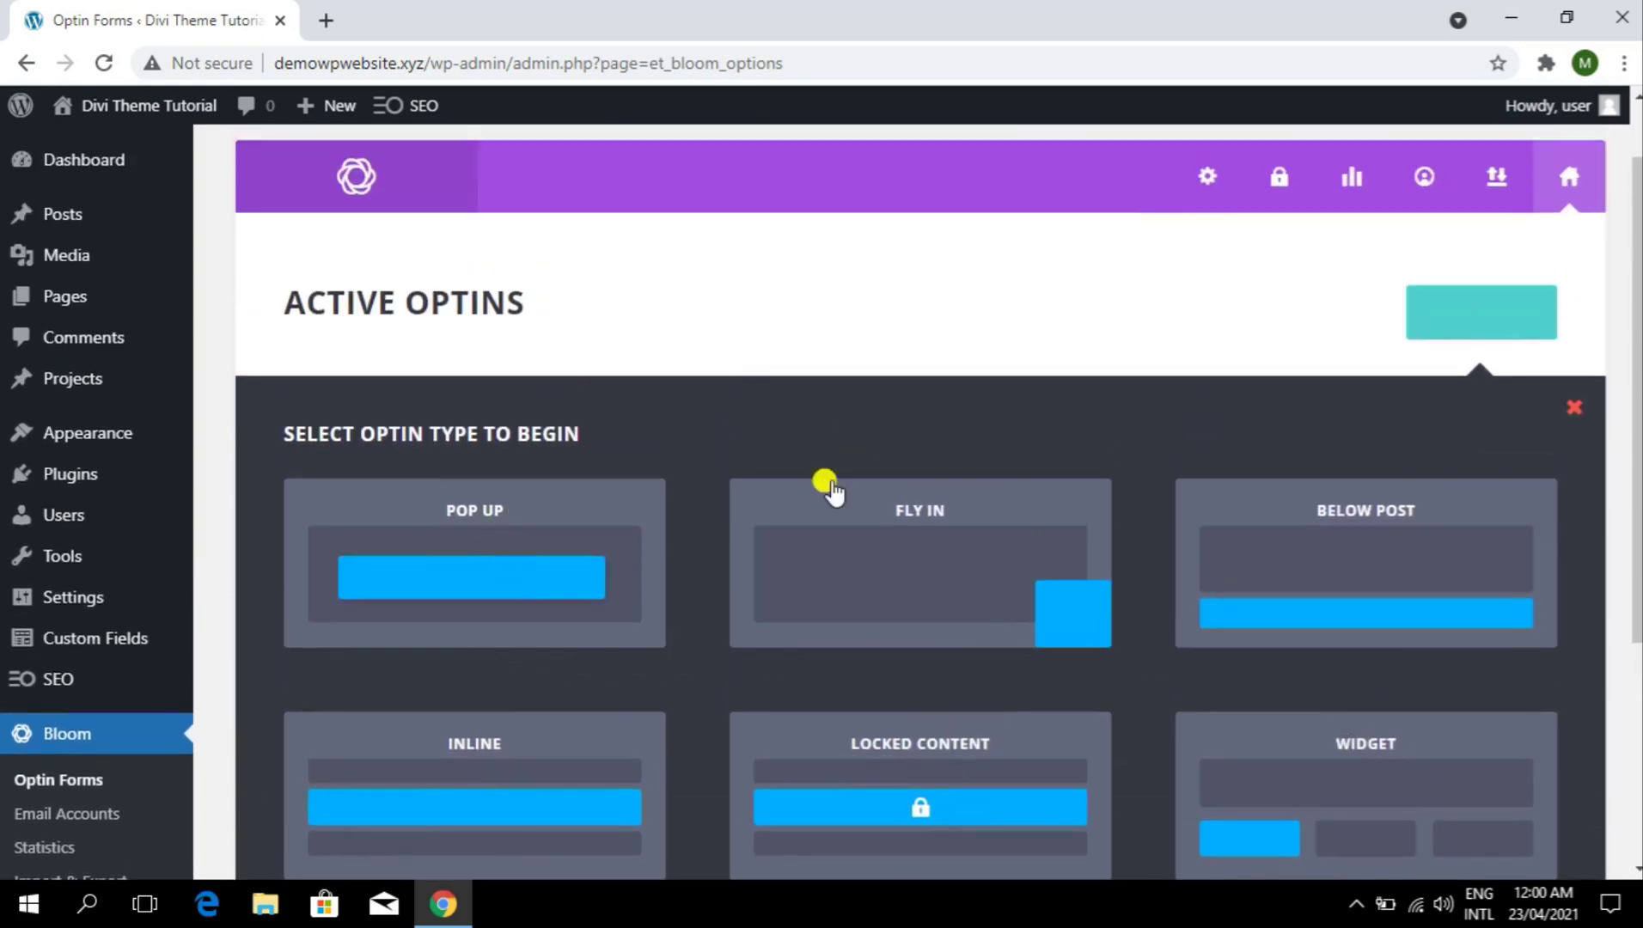
left_click(1038, 524)
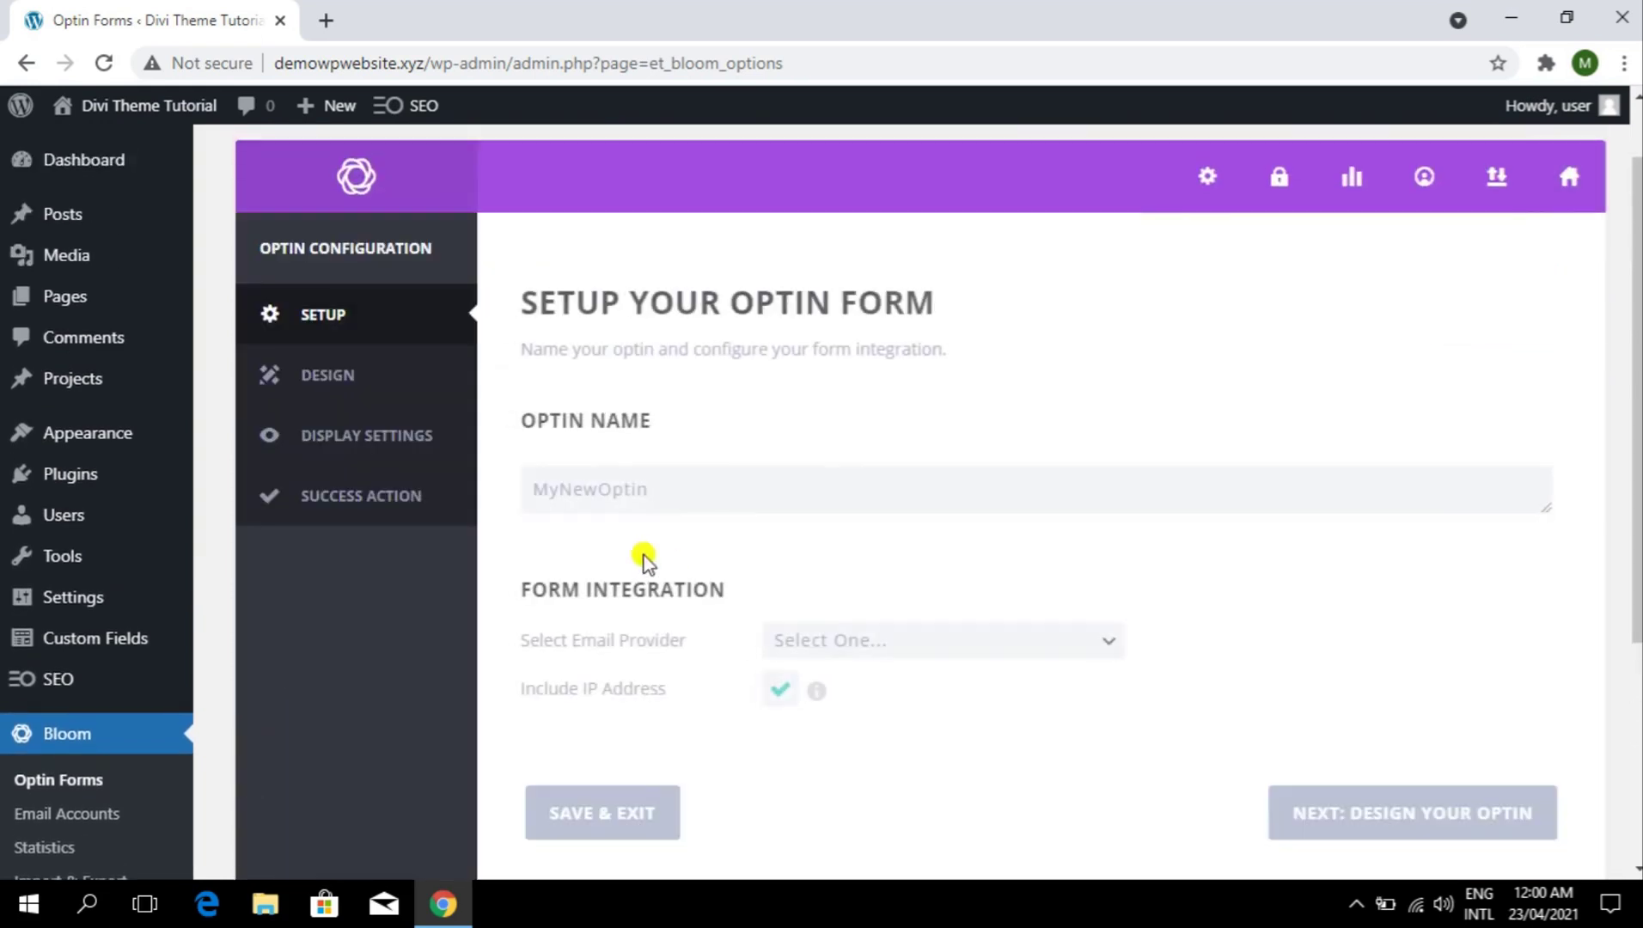
- Name the new optin form "Popup Bloom"
left_click_drag(737, 487, 520, 503)
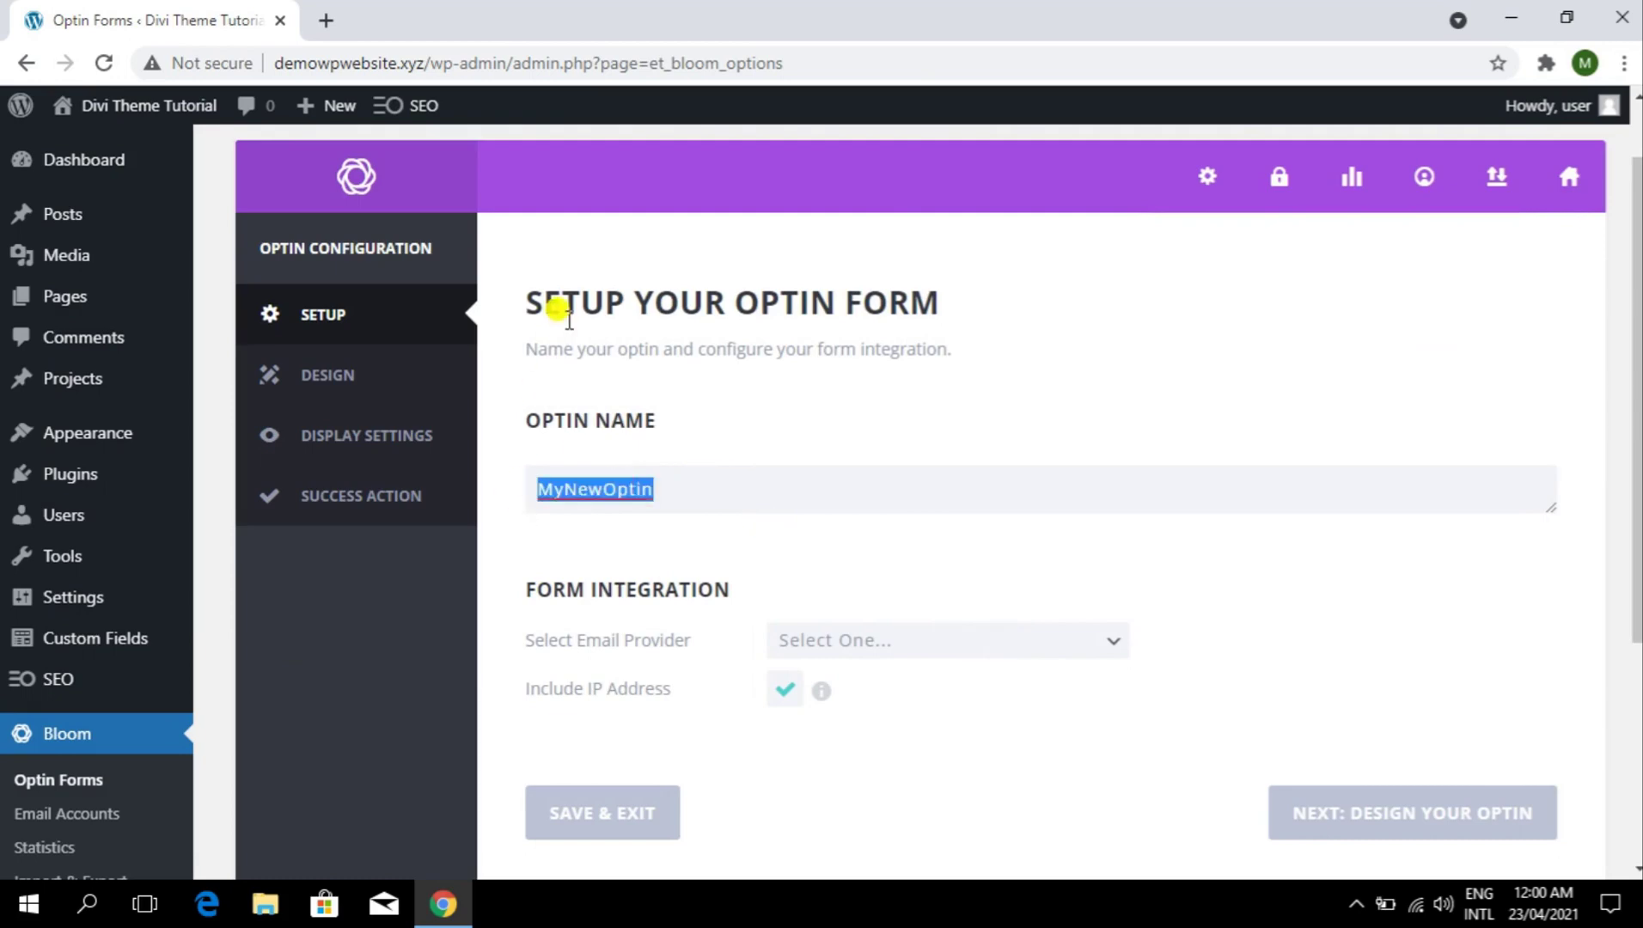
left_click_drag(547, 304, 1009, 323)
left_click_drag(867, 487, 518, 481)
type("Popup Bloom")
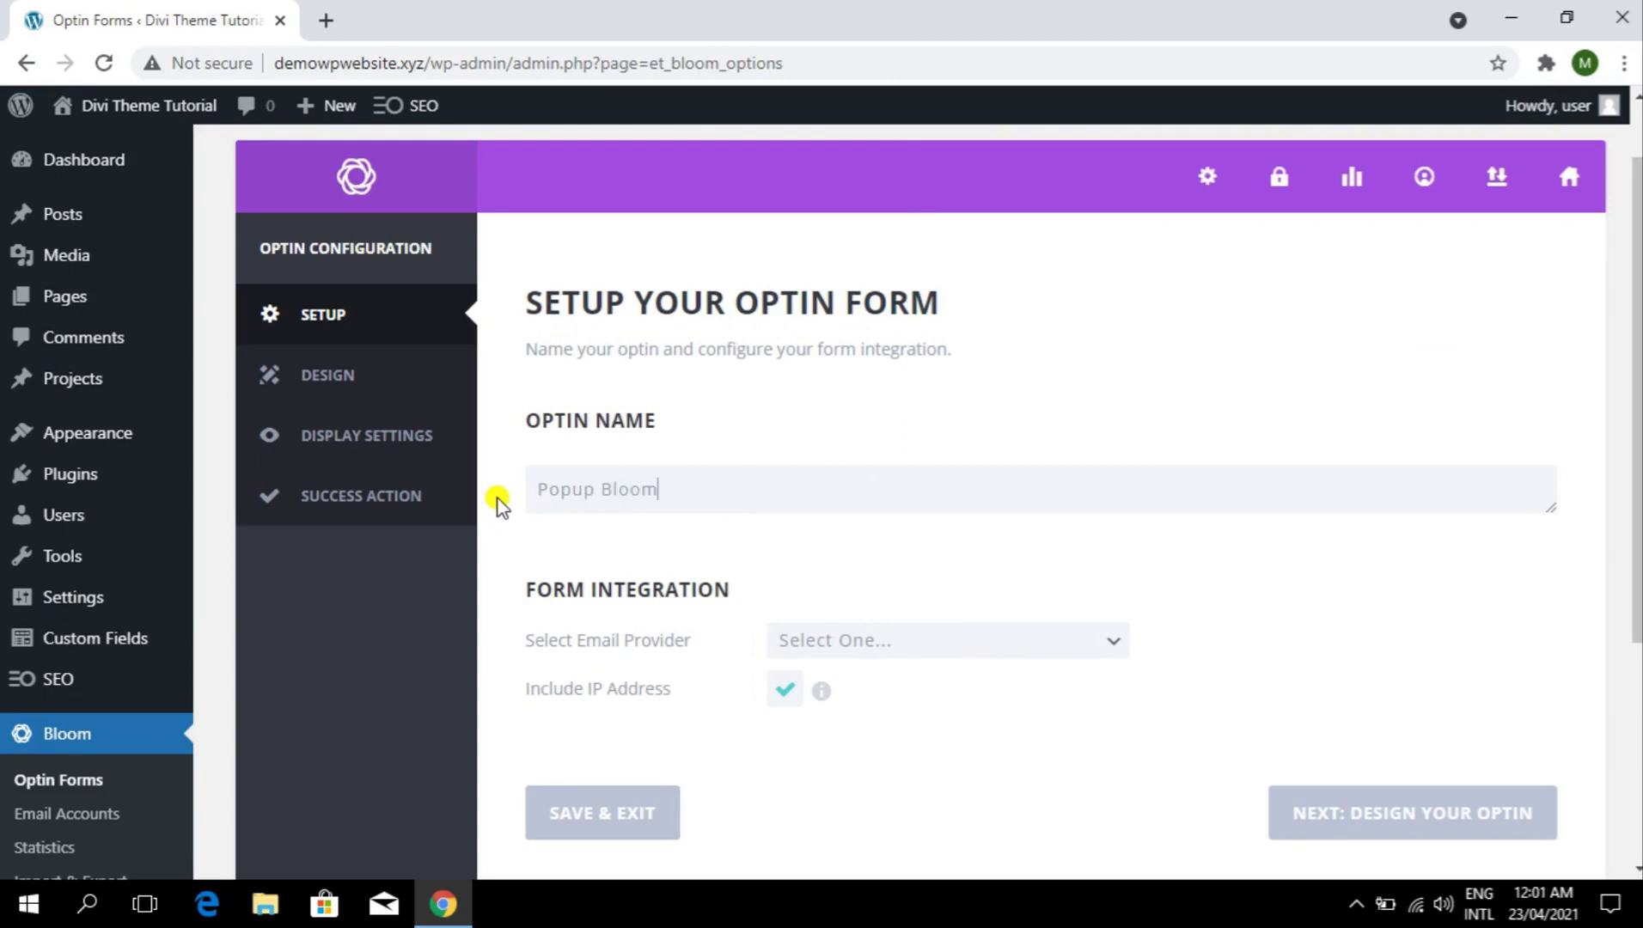
key("ctrl+a")
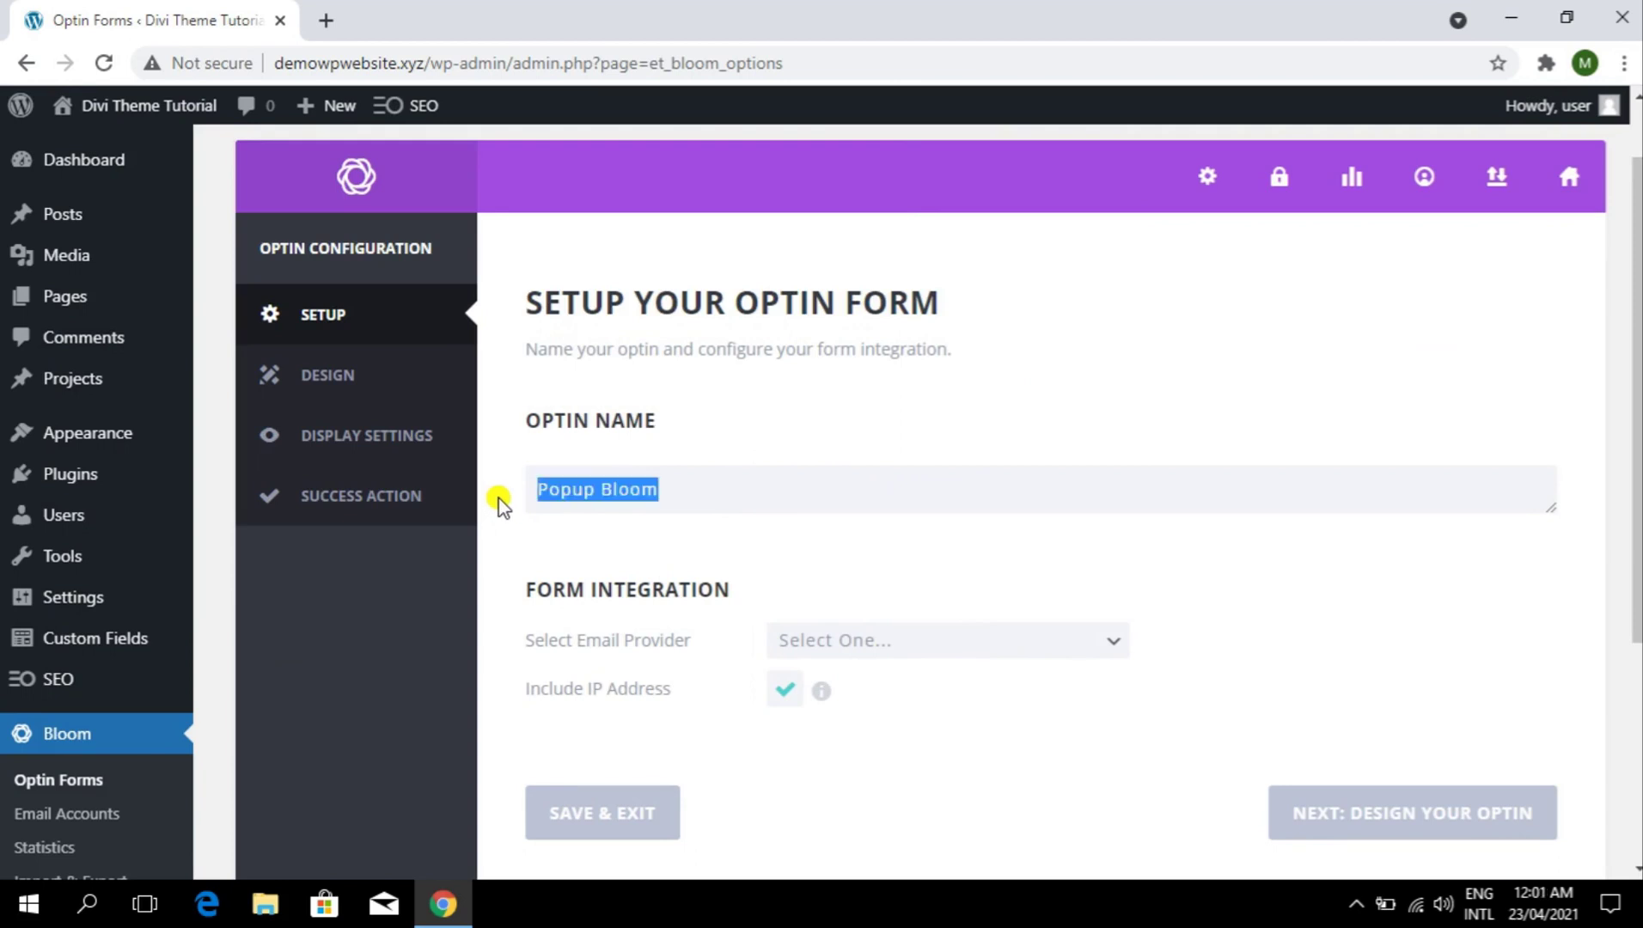
left_click(547, 589)
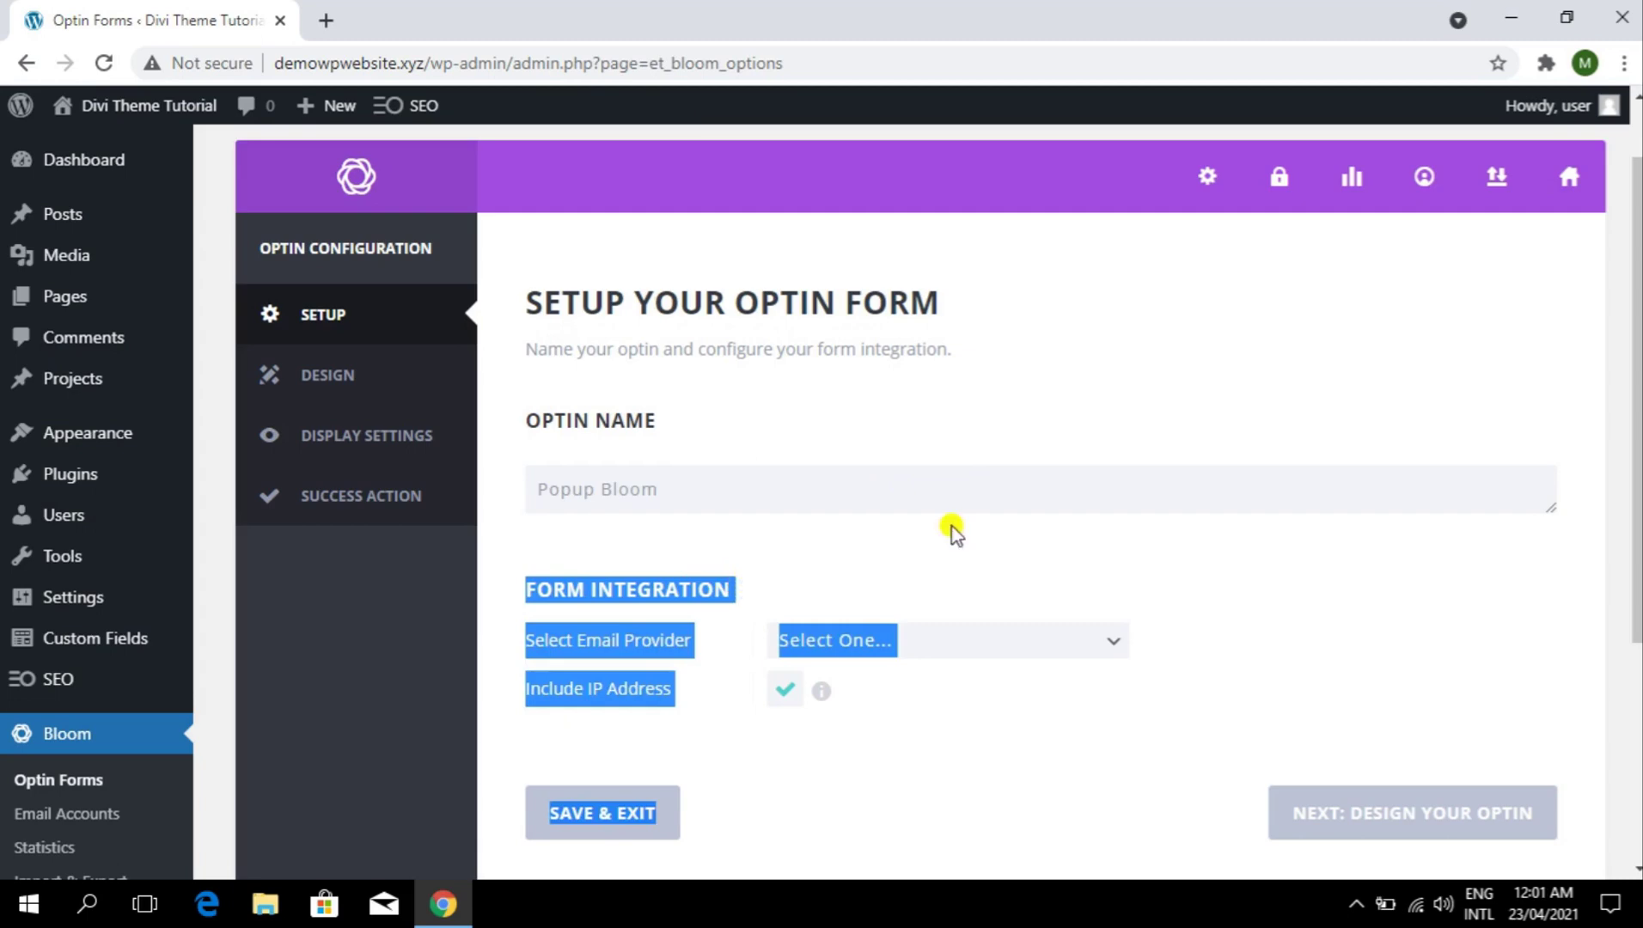
- Set the form integration's email provider to MailChimp and select the existing connected account
scroll(946, 530, "down", 2)
left_click(805, 497)
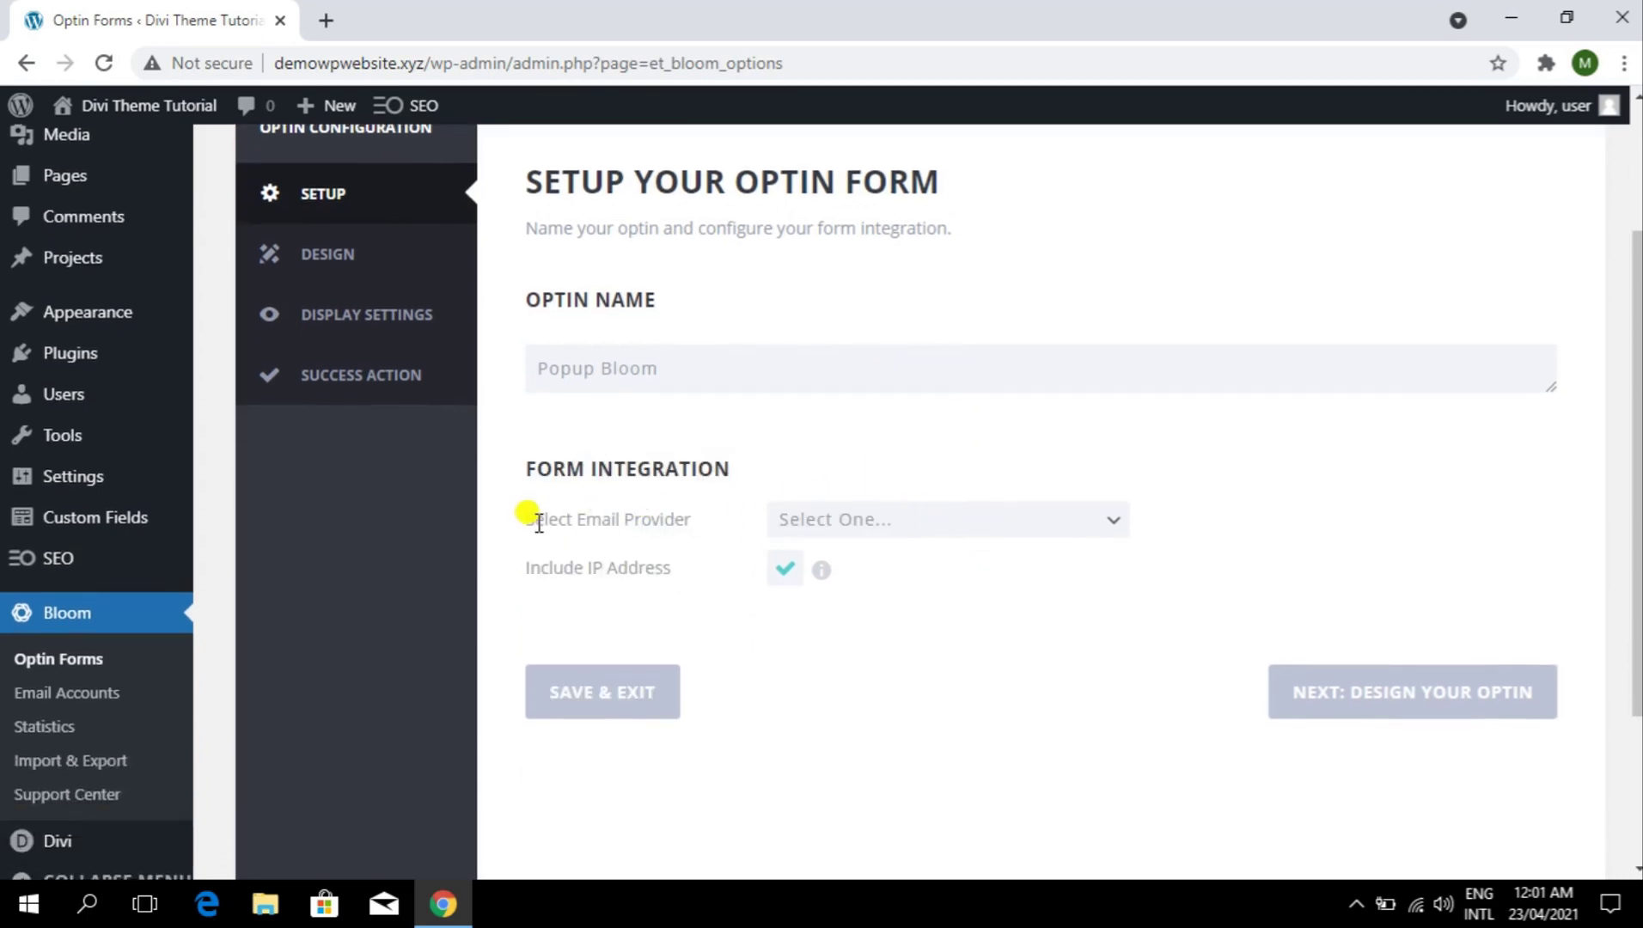
left_click(870, 522)
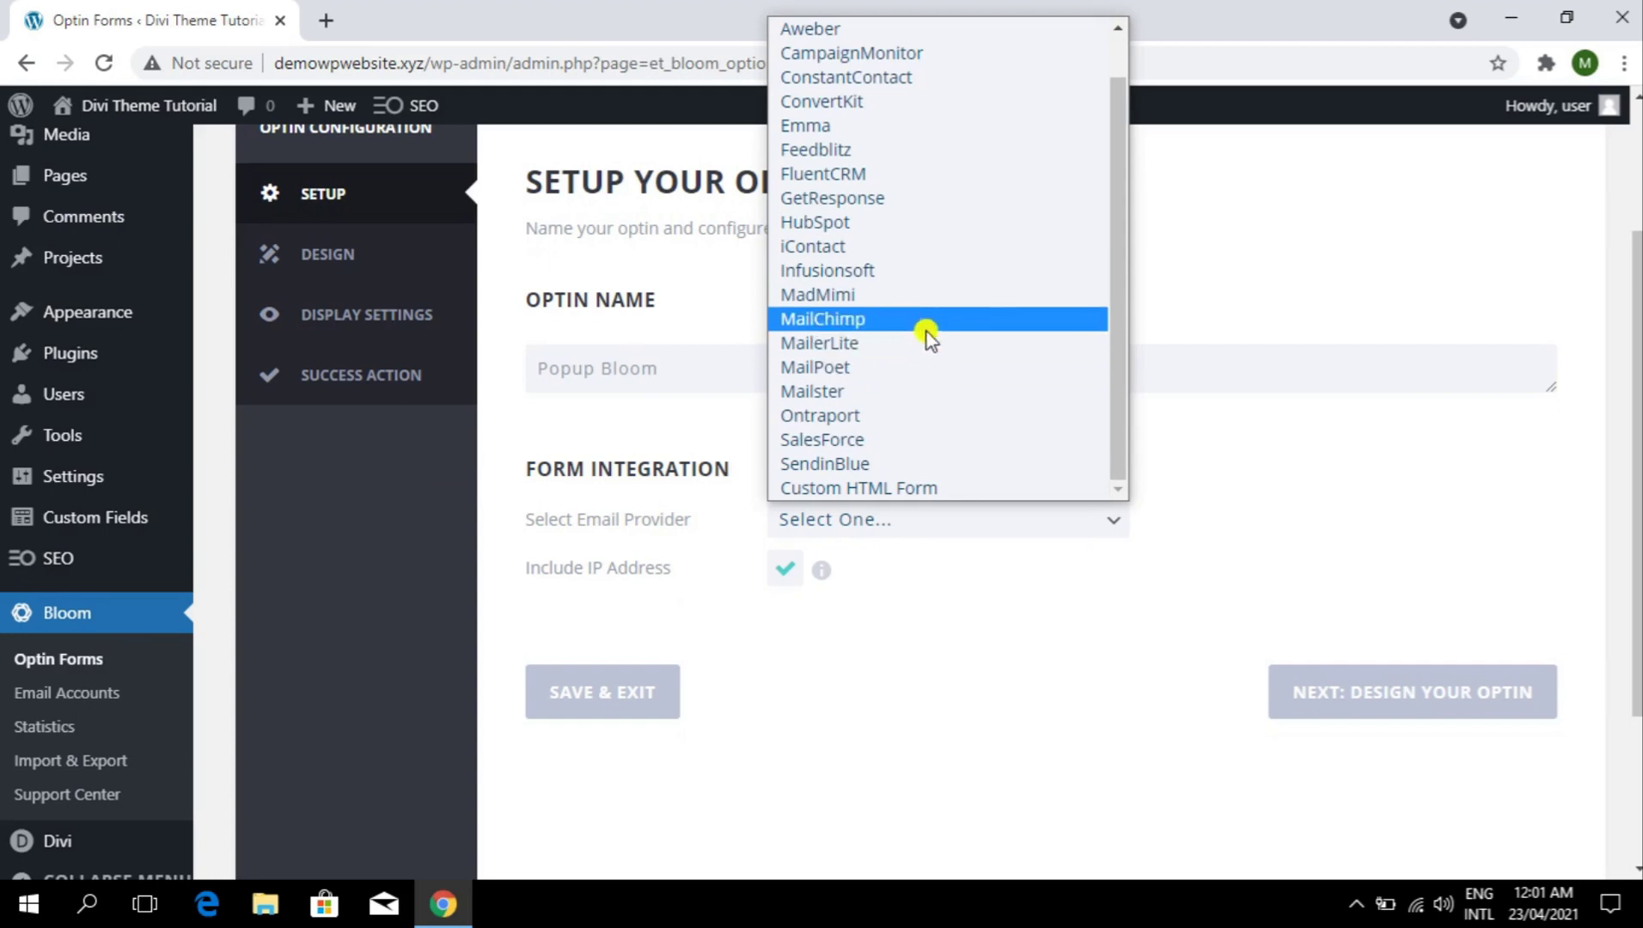
left_click(932, 320)
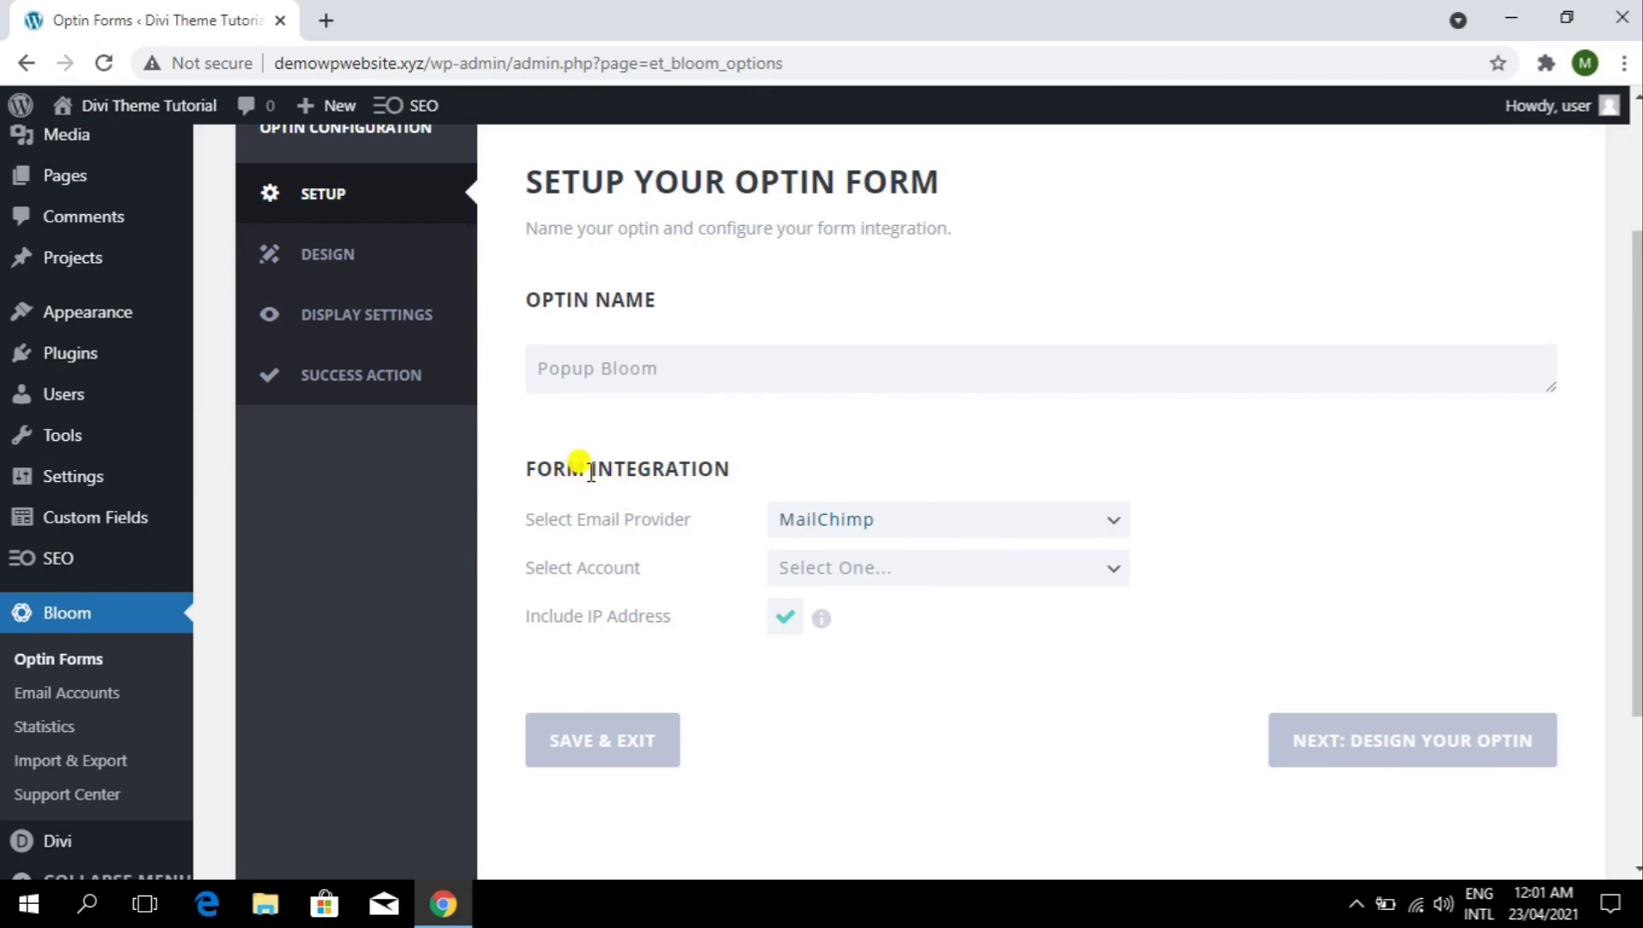
left_click_drag(591, 471, 719, 454)
left_click(736, 548)
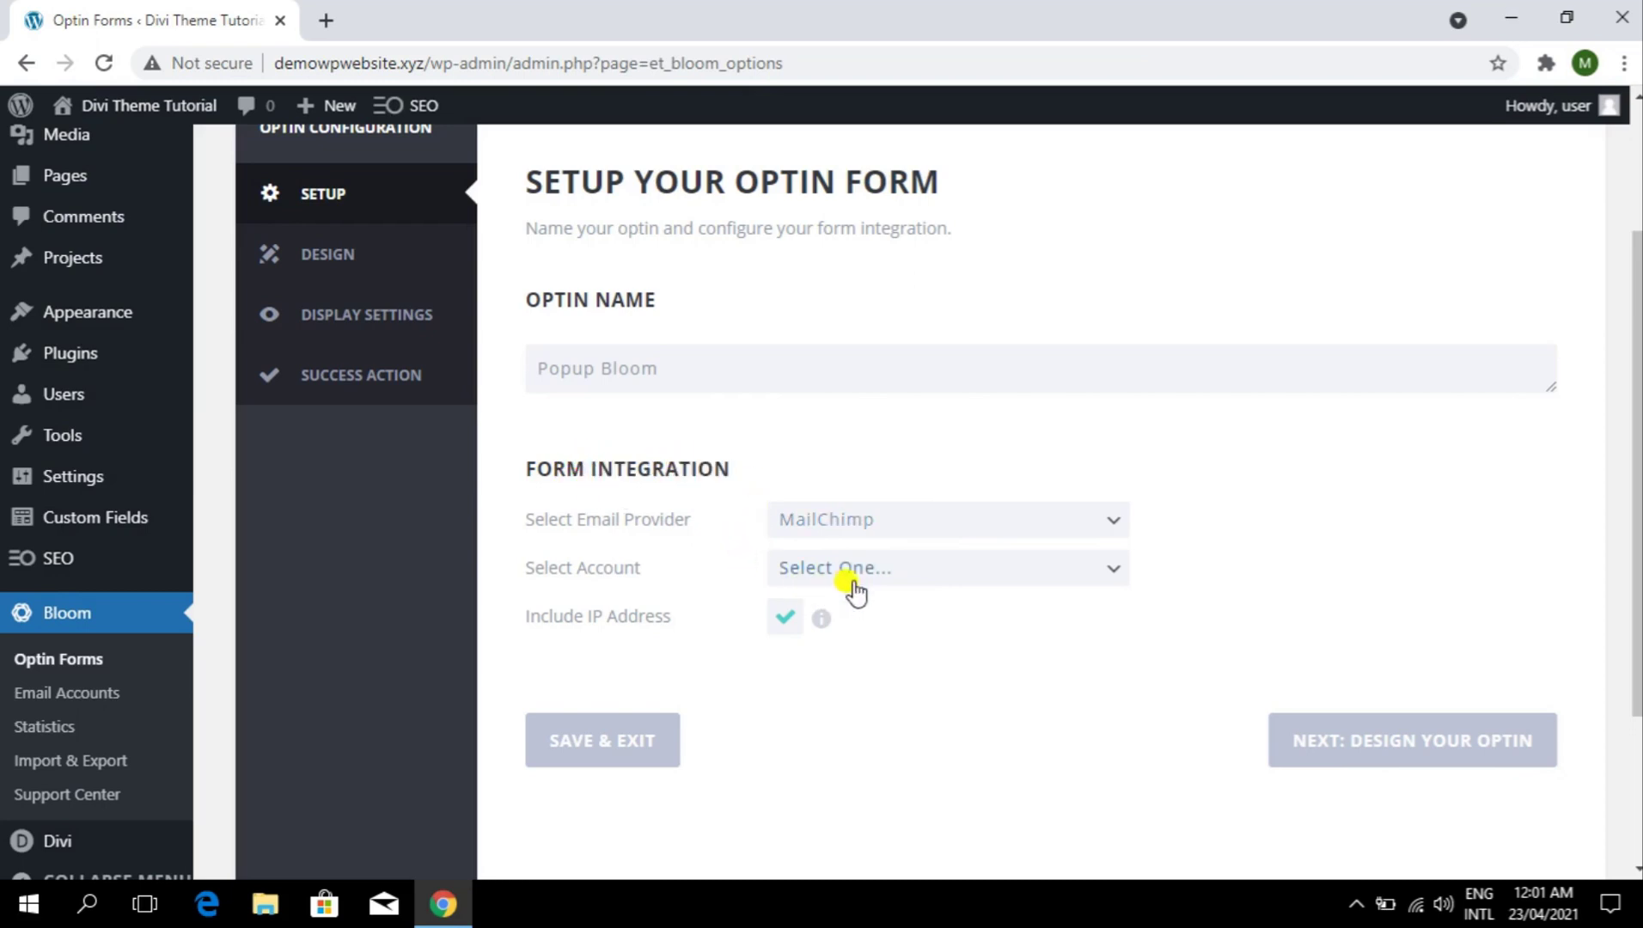
left_click(854, 584)
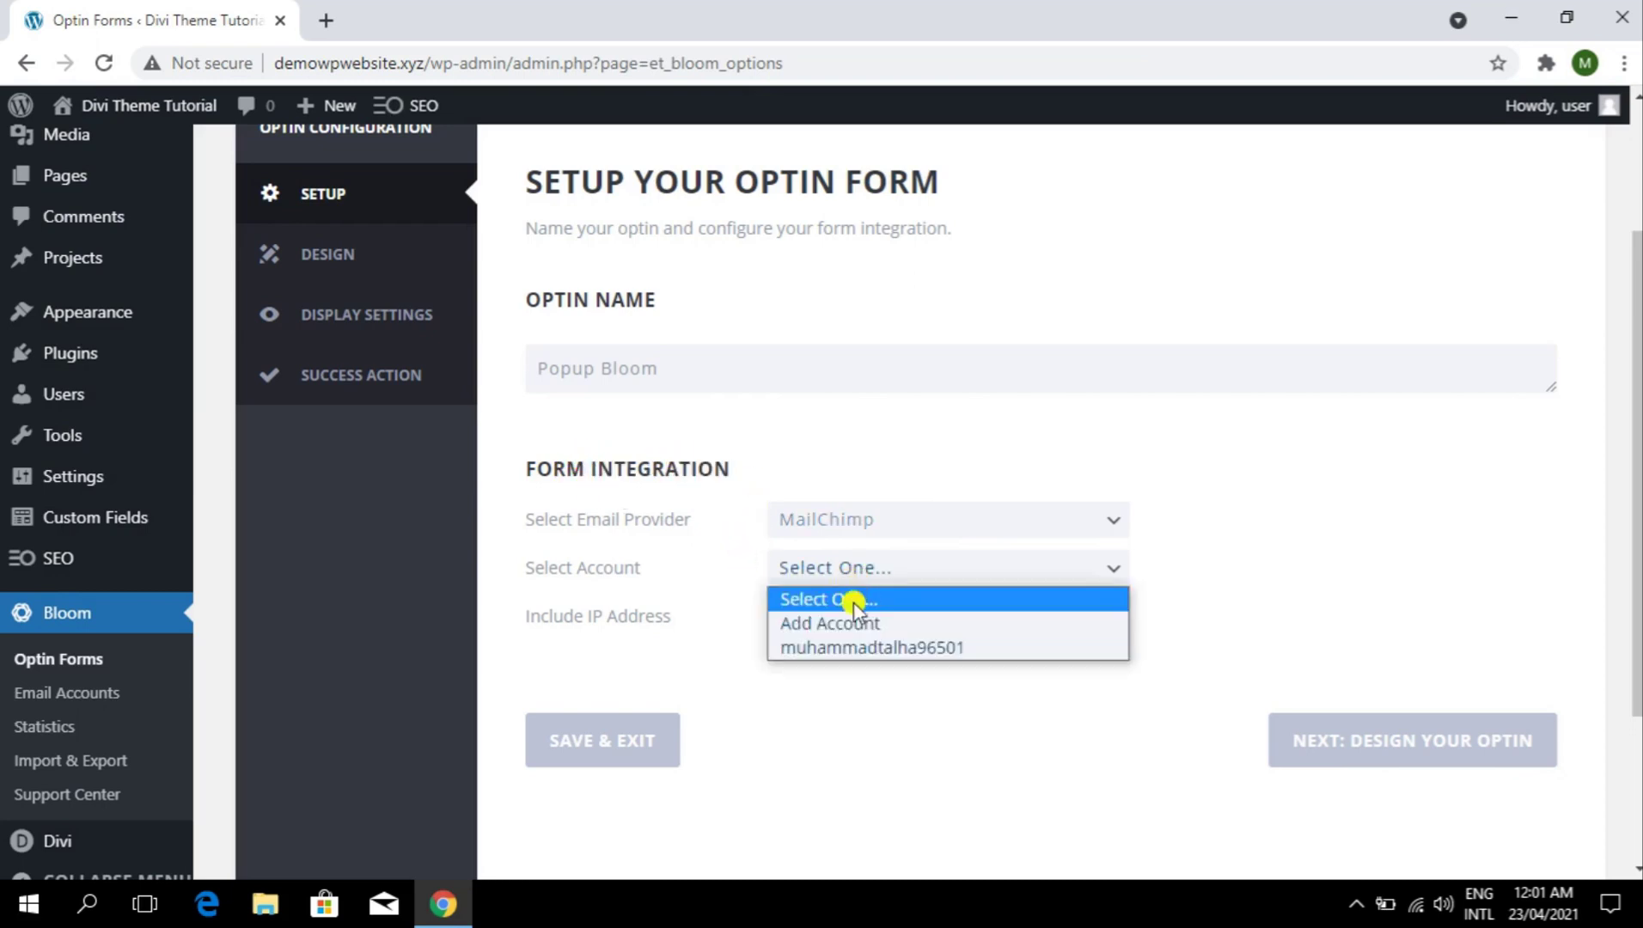
left_click(980, 647)
left_click(918, 574)
left_click(1177, 599)
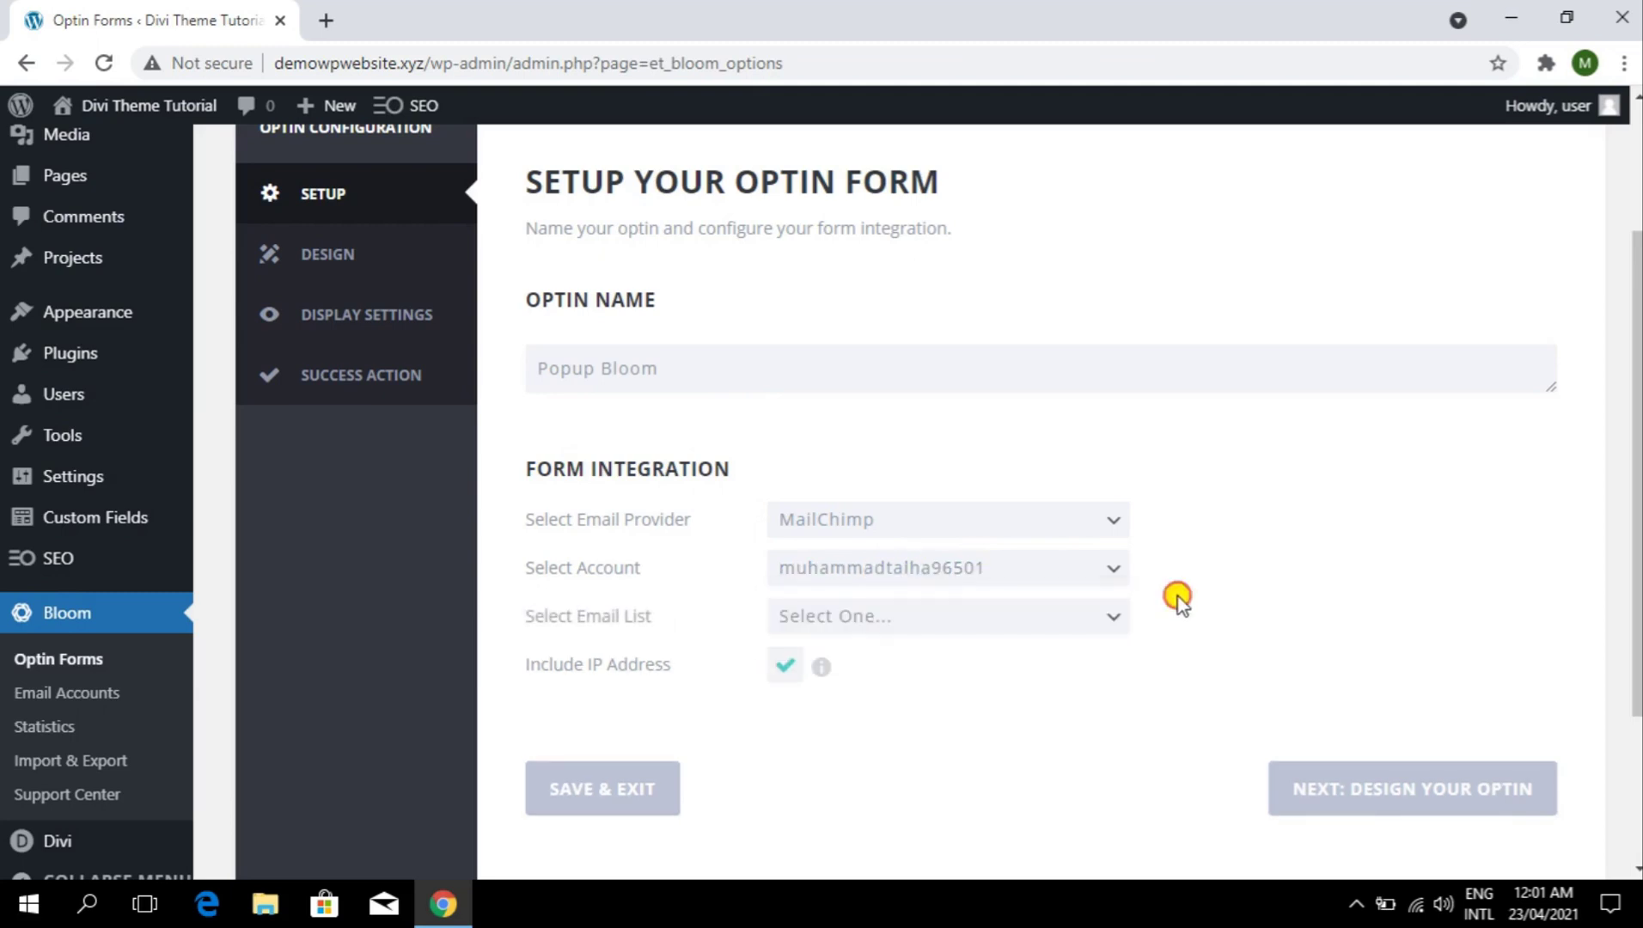
- Open Bloom's Email Accounts page in a new tab and remove the existing MailChimp account
left_click_drag(526, 626, 637, 616)
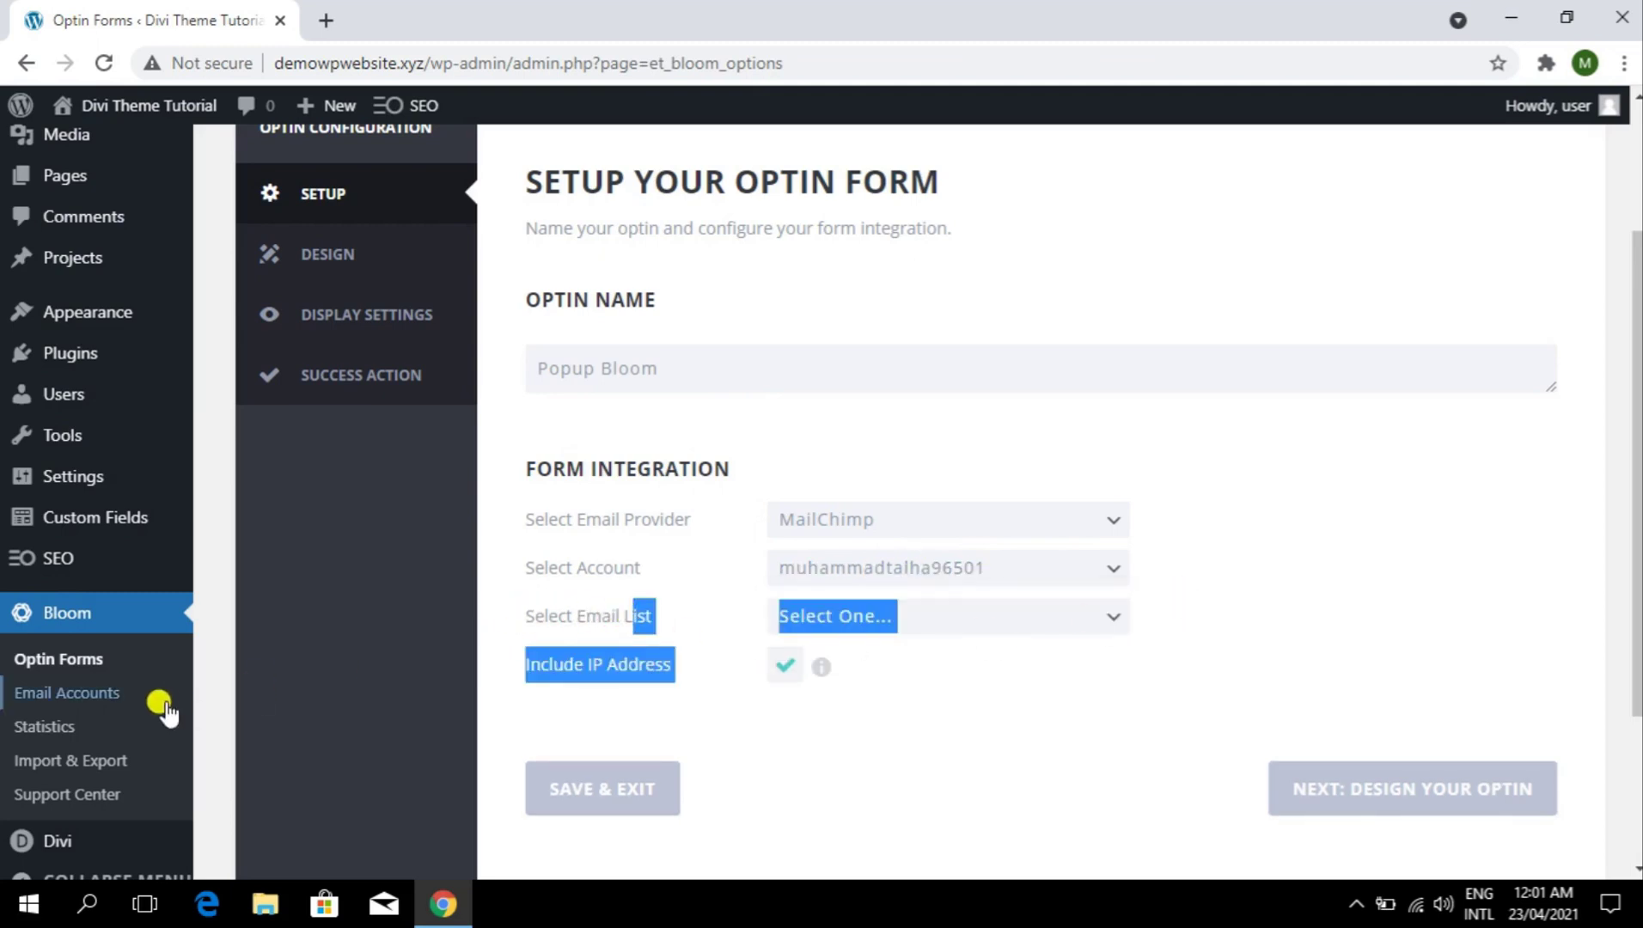
right_click(77, 703)
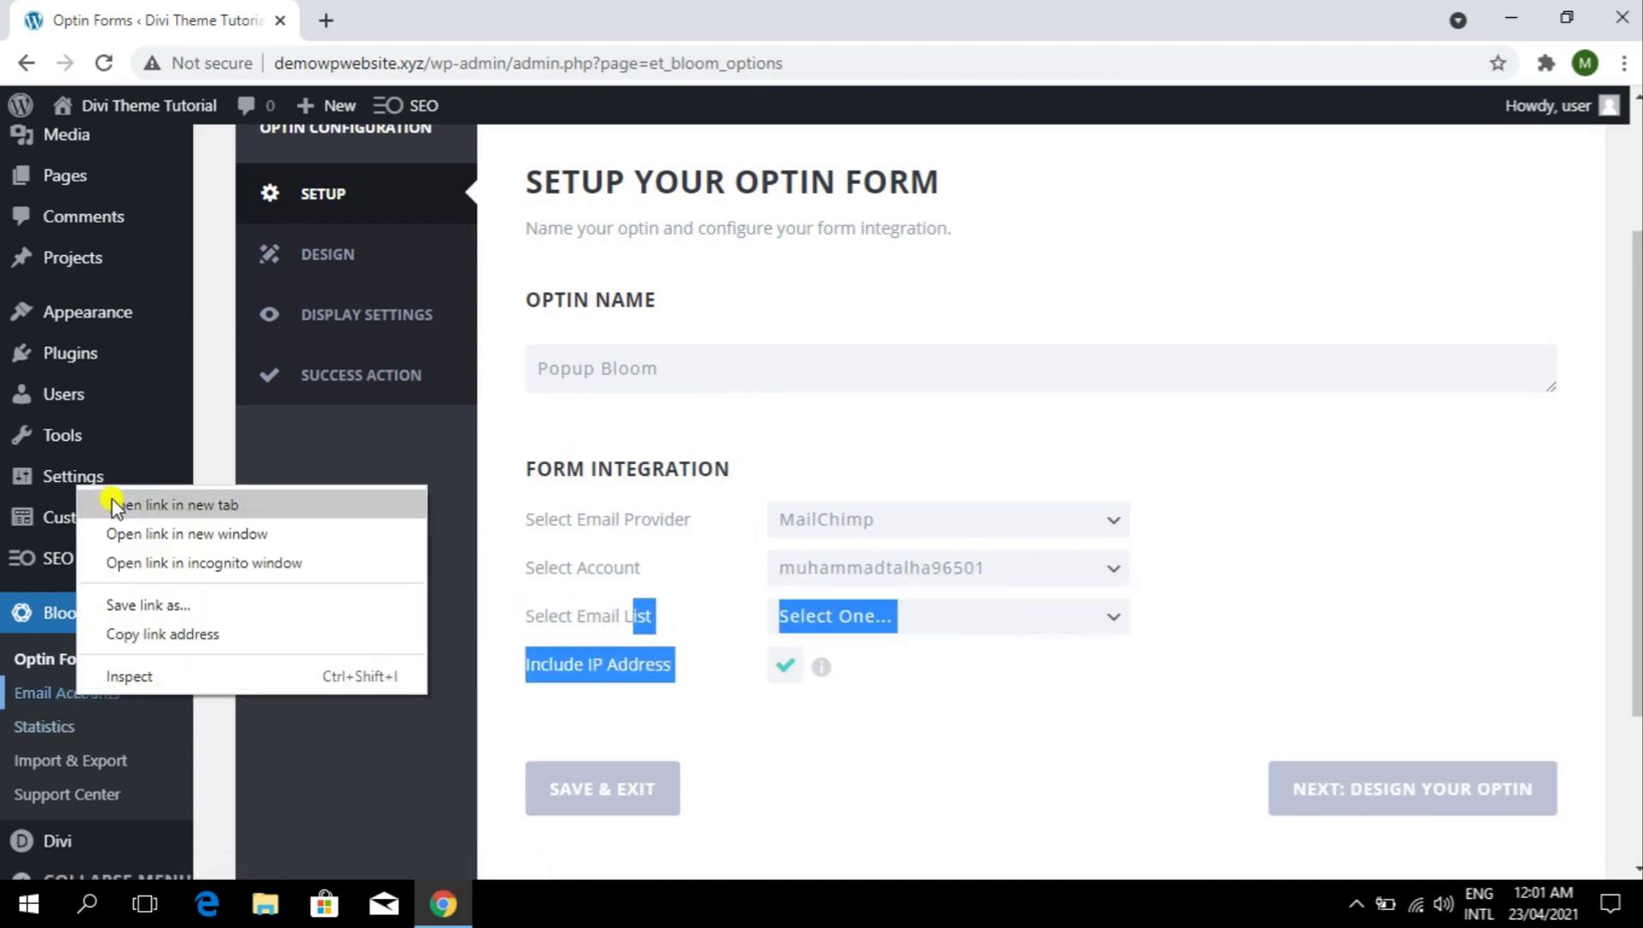
left_click(117, 506)
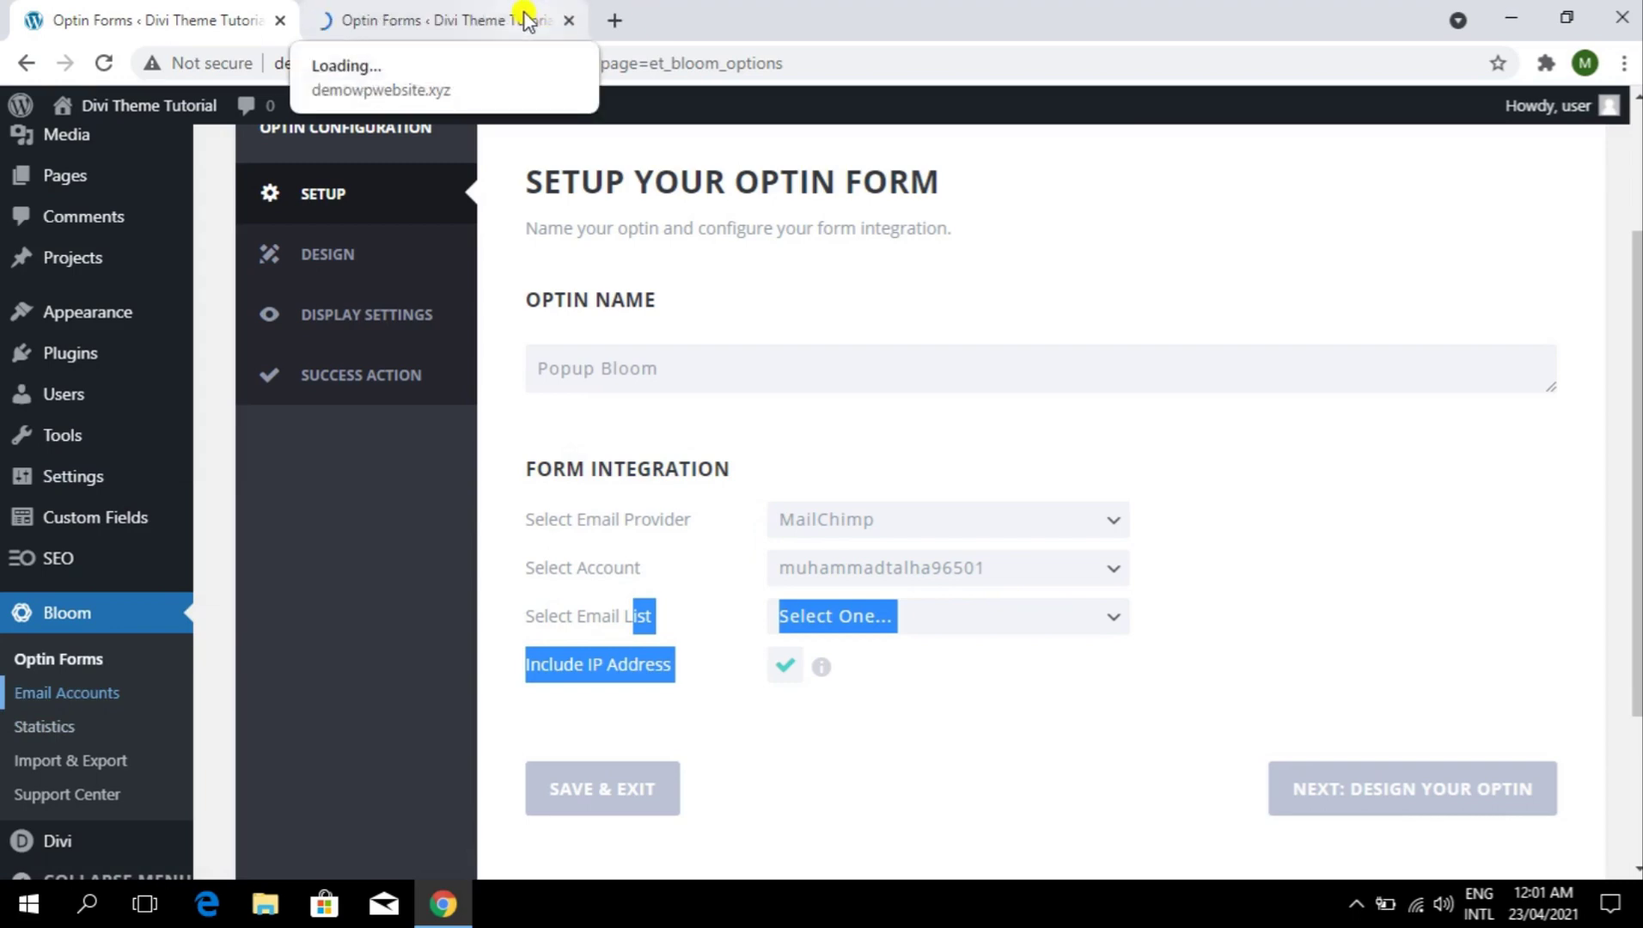
left_click(527, 18)
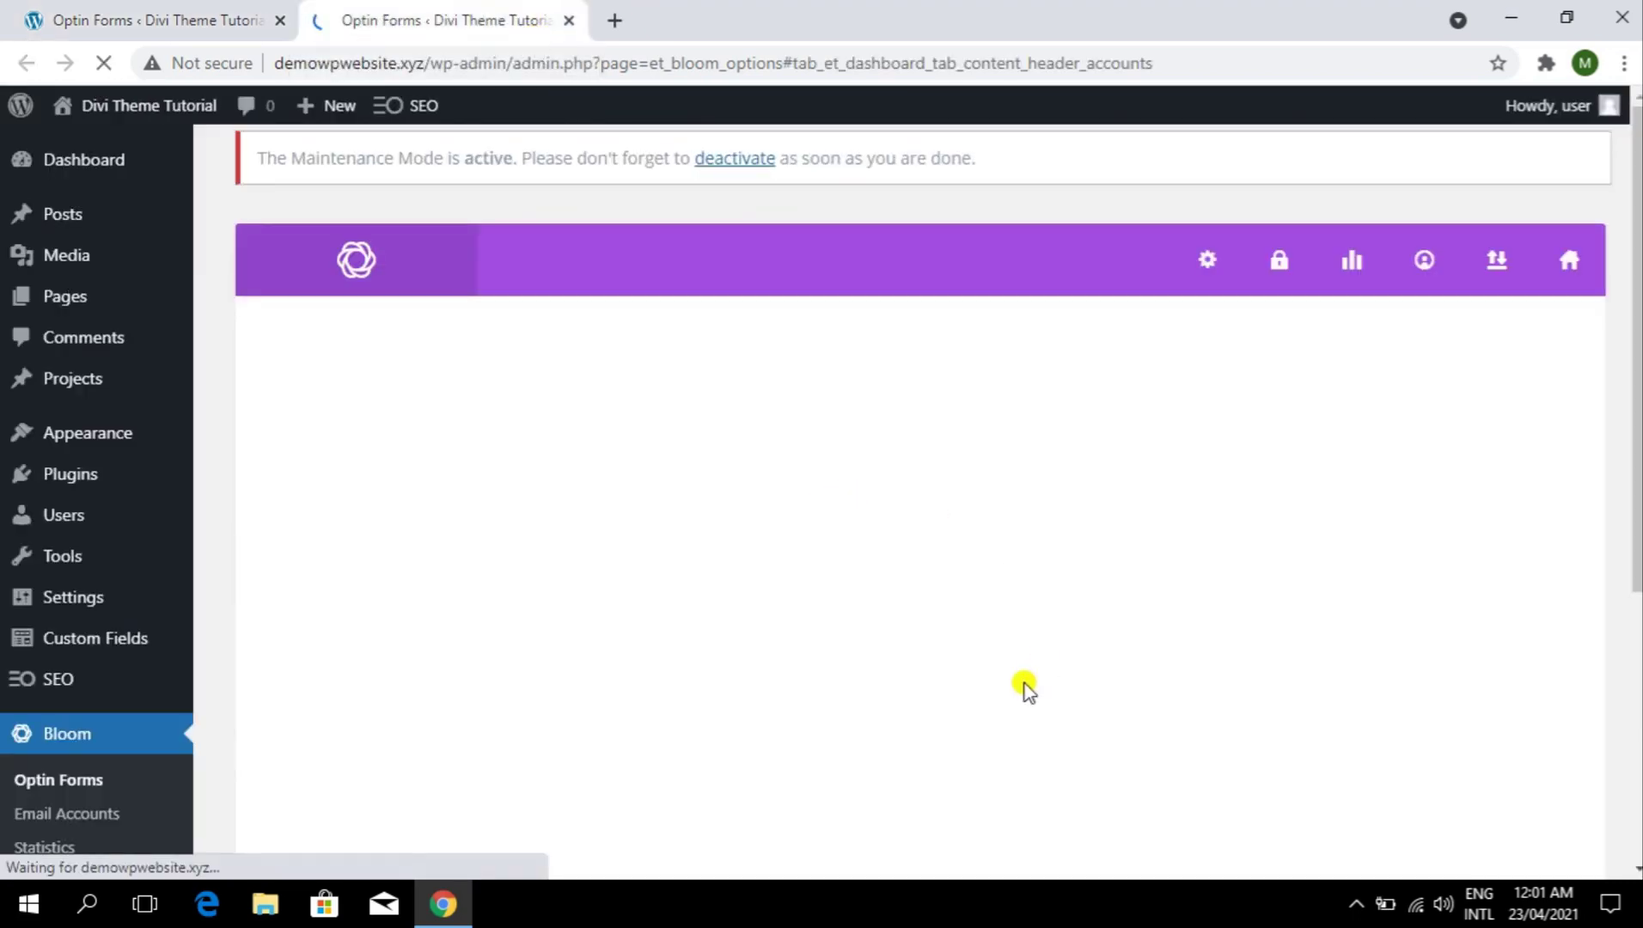
scroll(1303, 550, "down", 1)
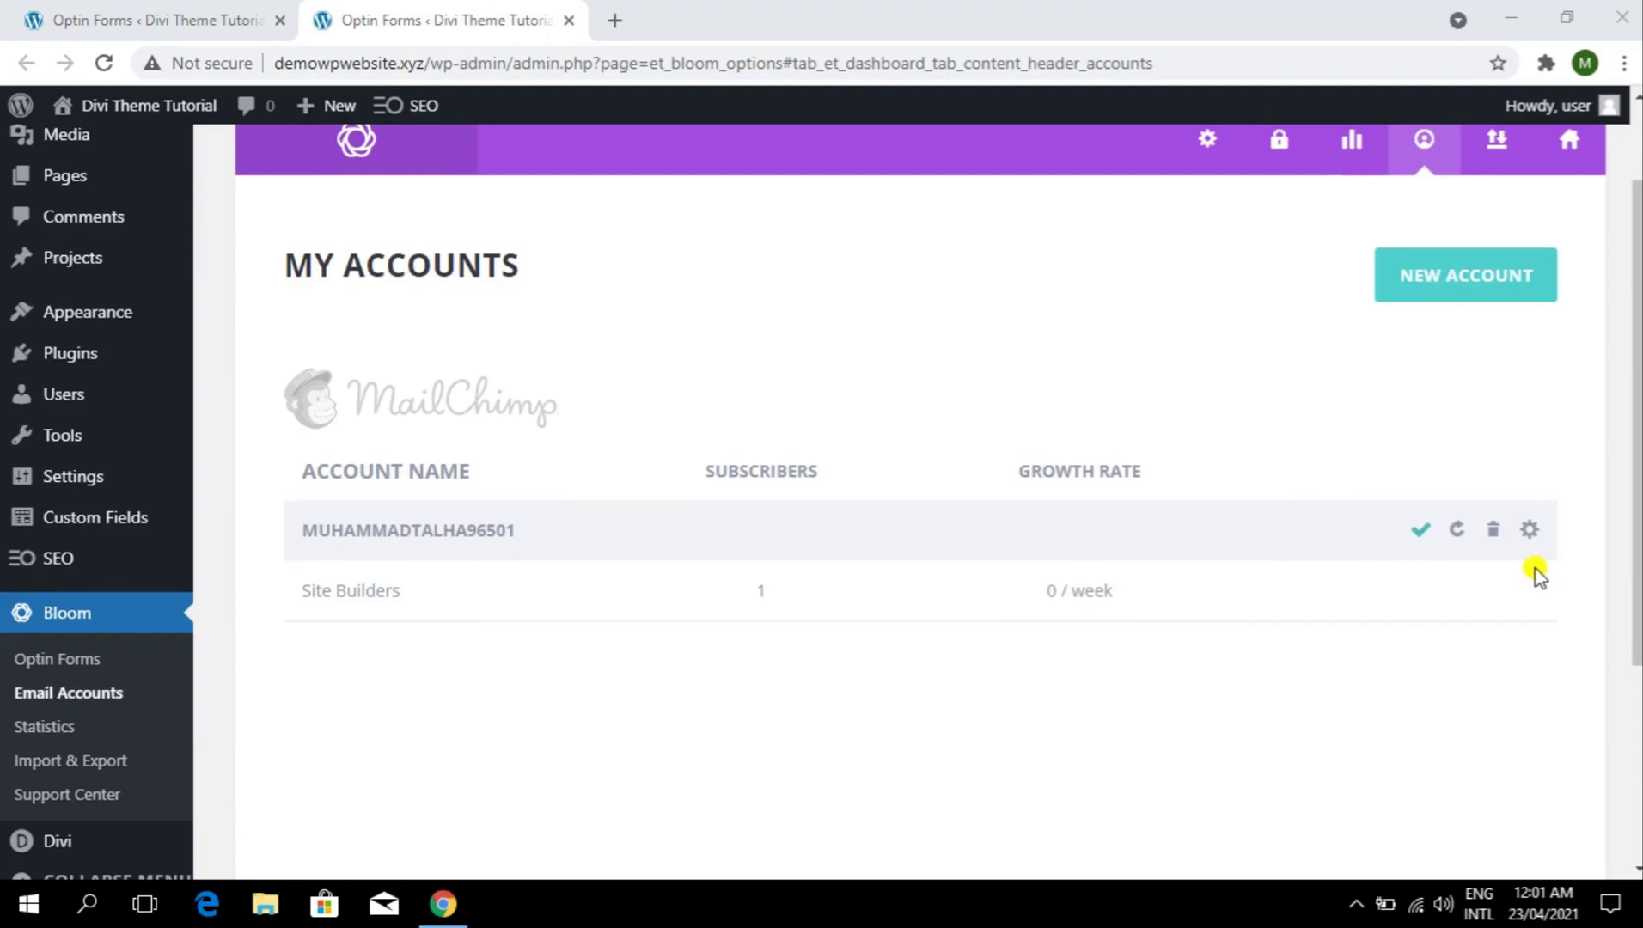
left_click(1492, 536)
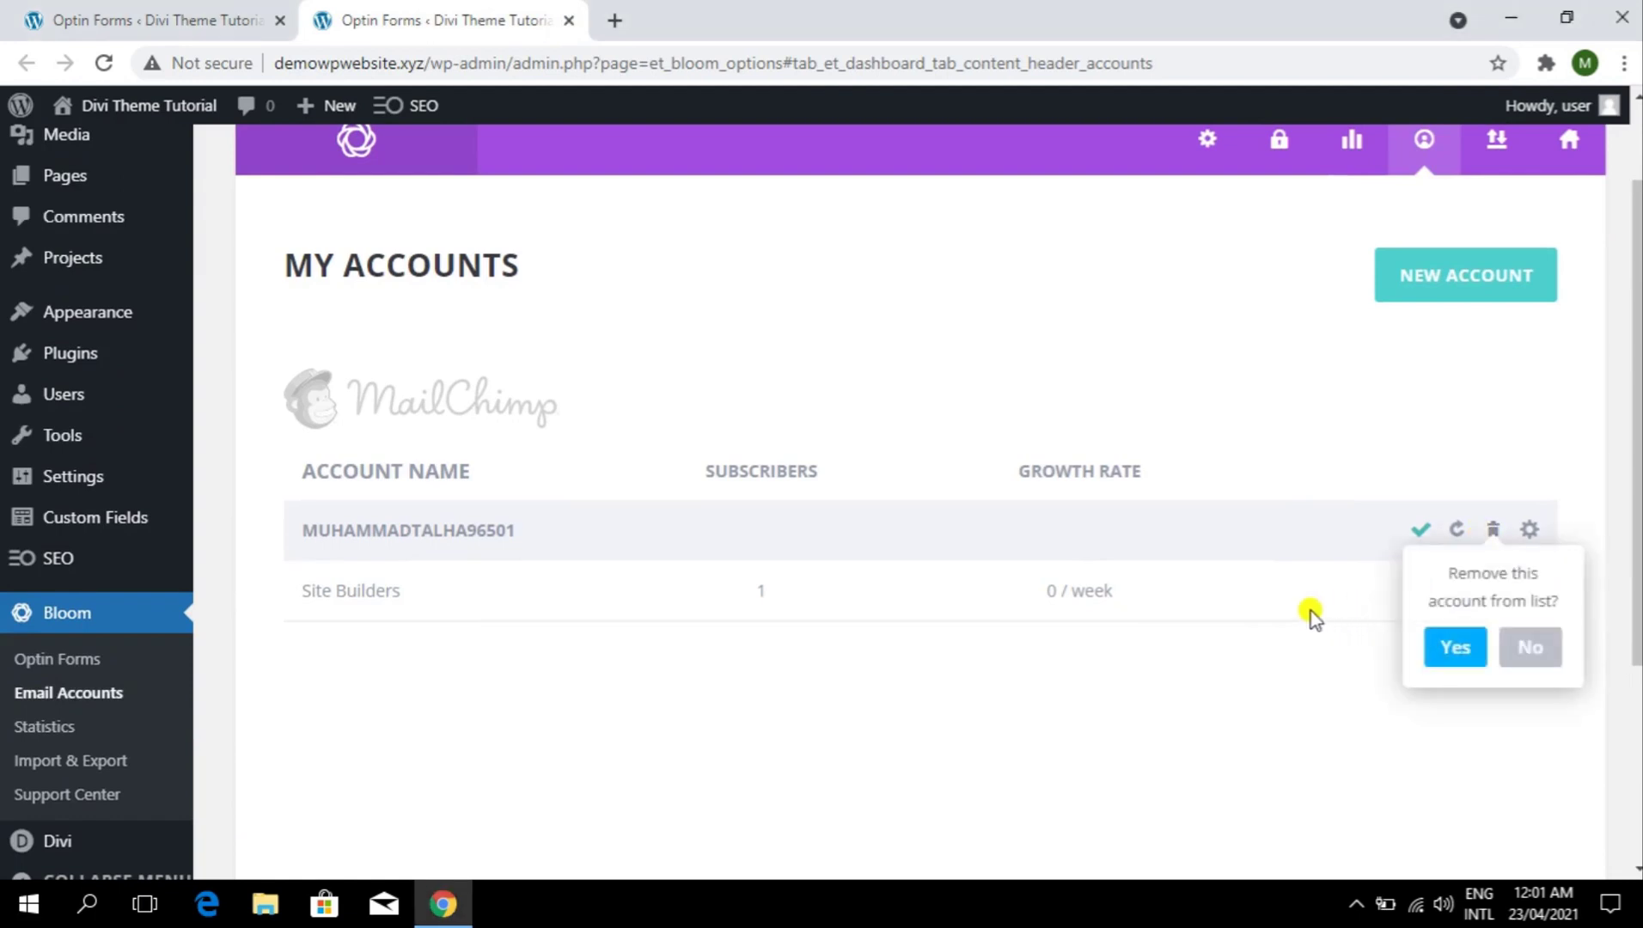
left_click(1472, 657)
- Reload the Optin Forms page with the unsaved form and close the Email Accounts tab
left_click(155, 20)
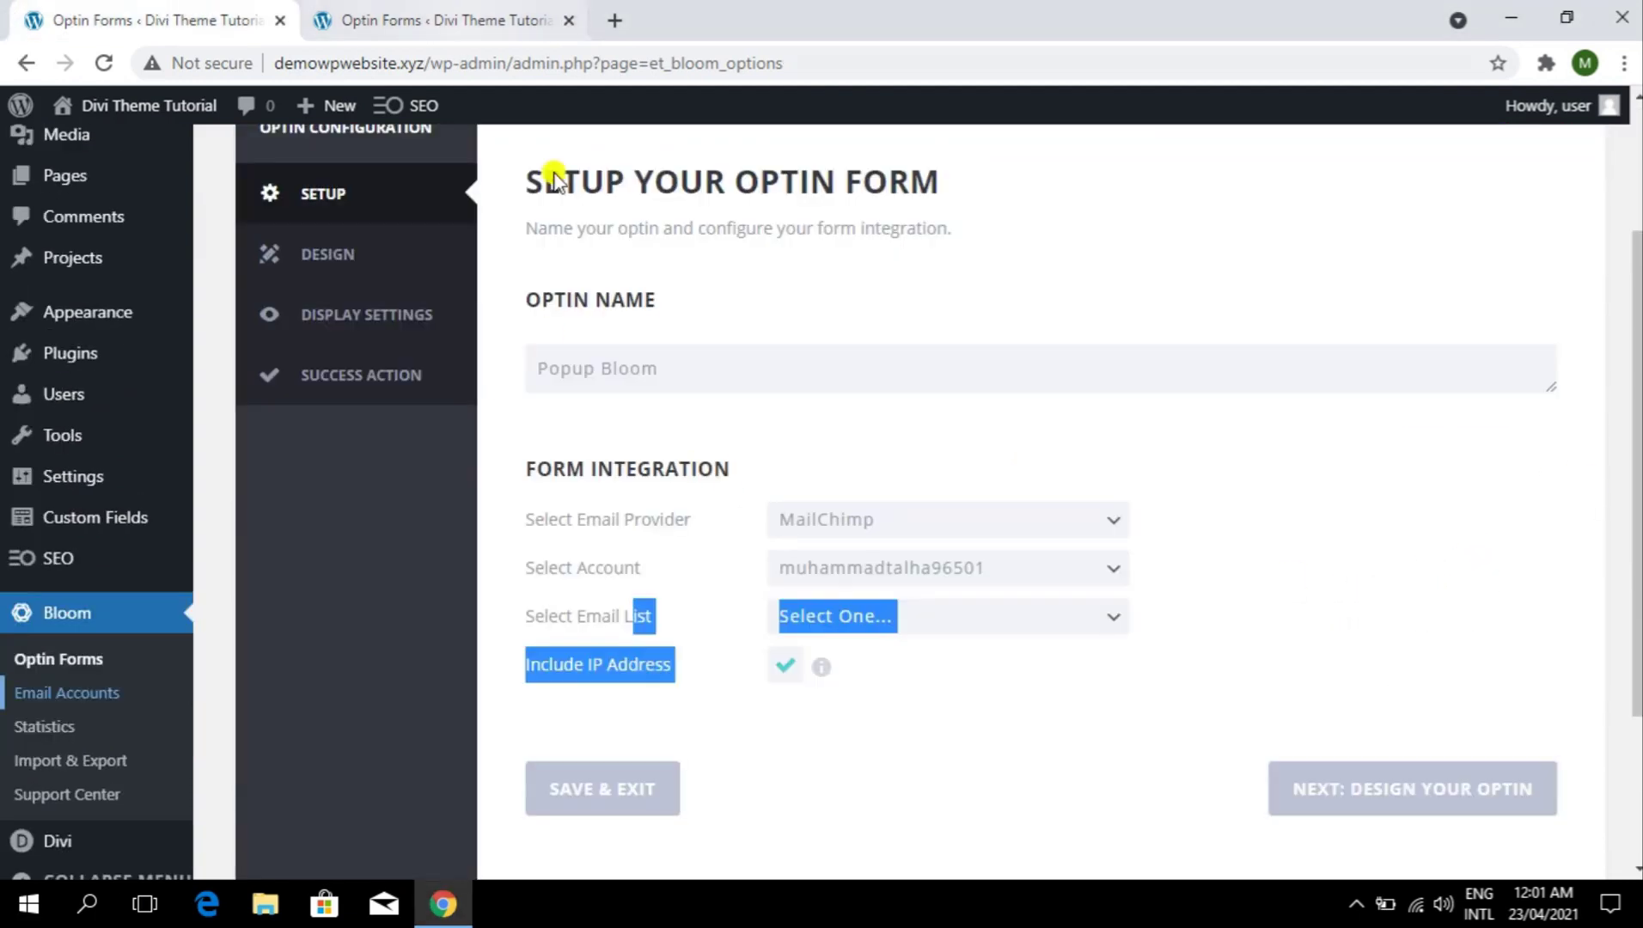
scroll(700, 495, "up", 3)
left_click(103, 63)
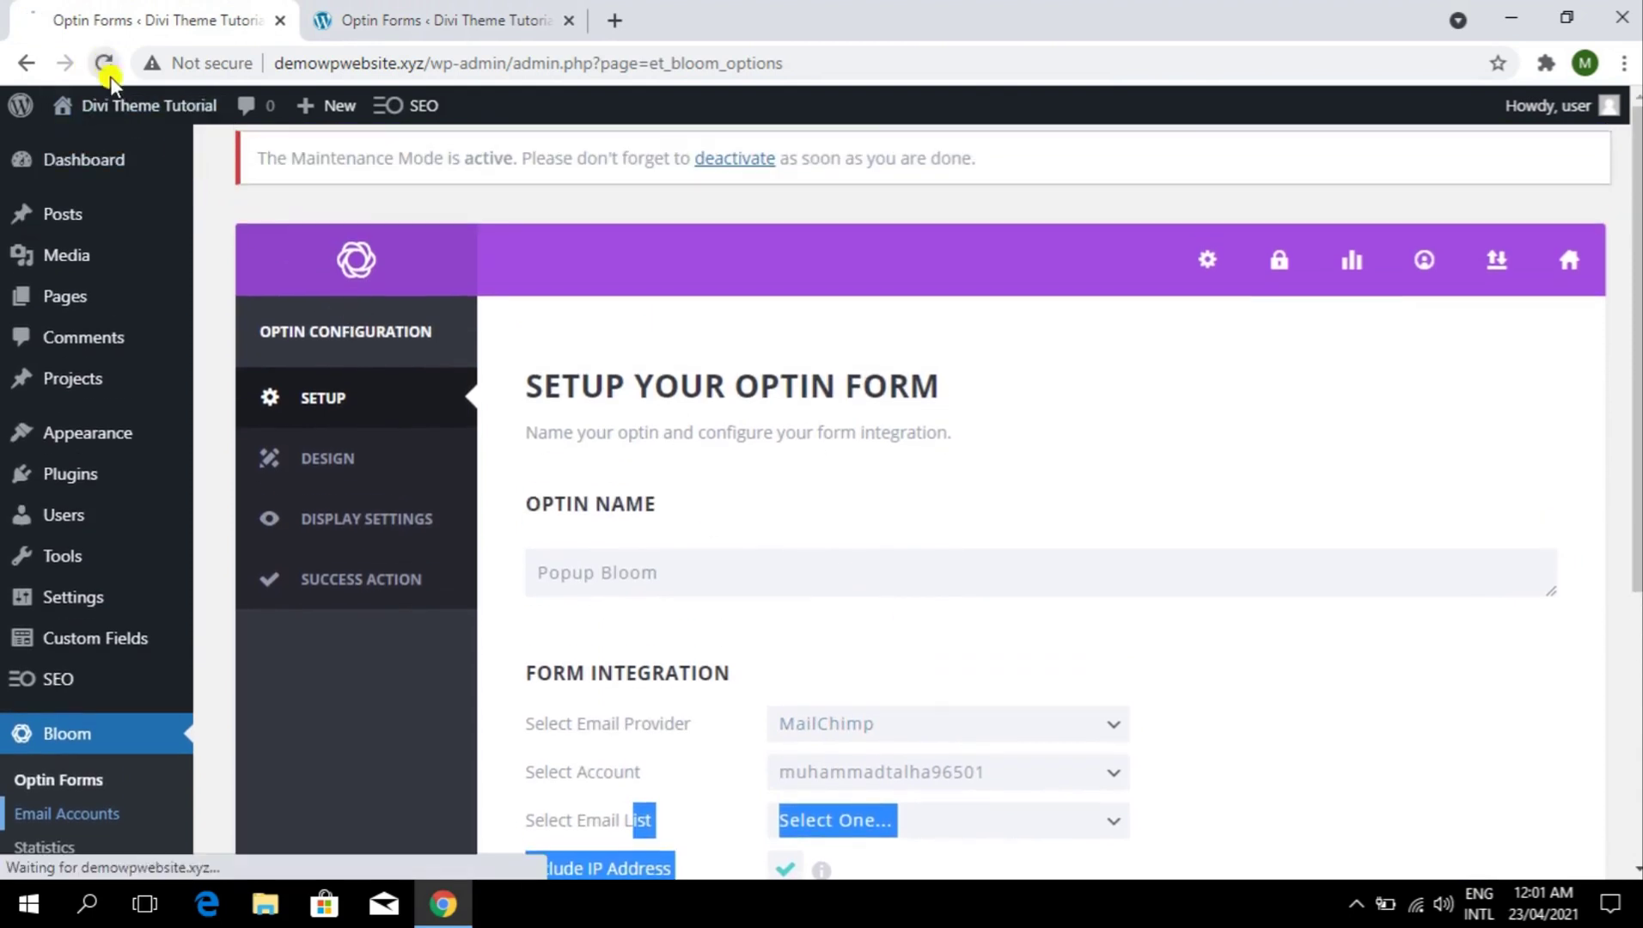
left_click(569, 20)
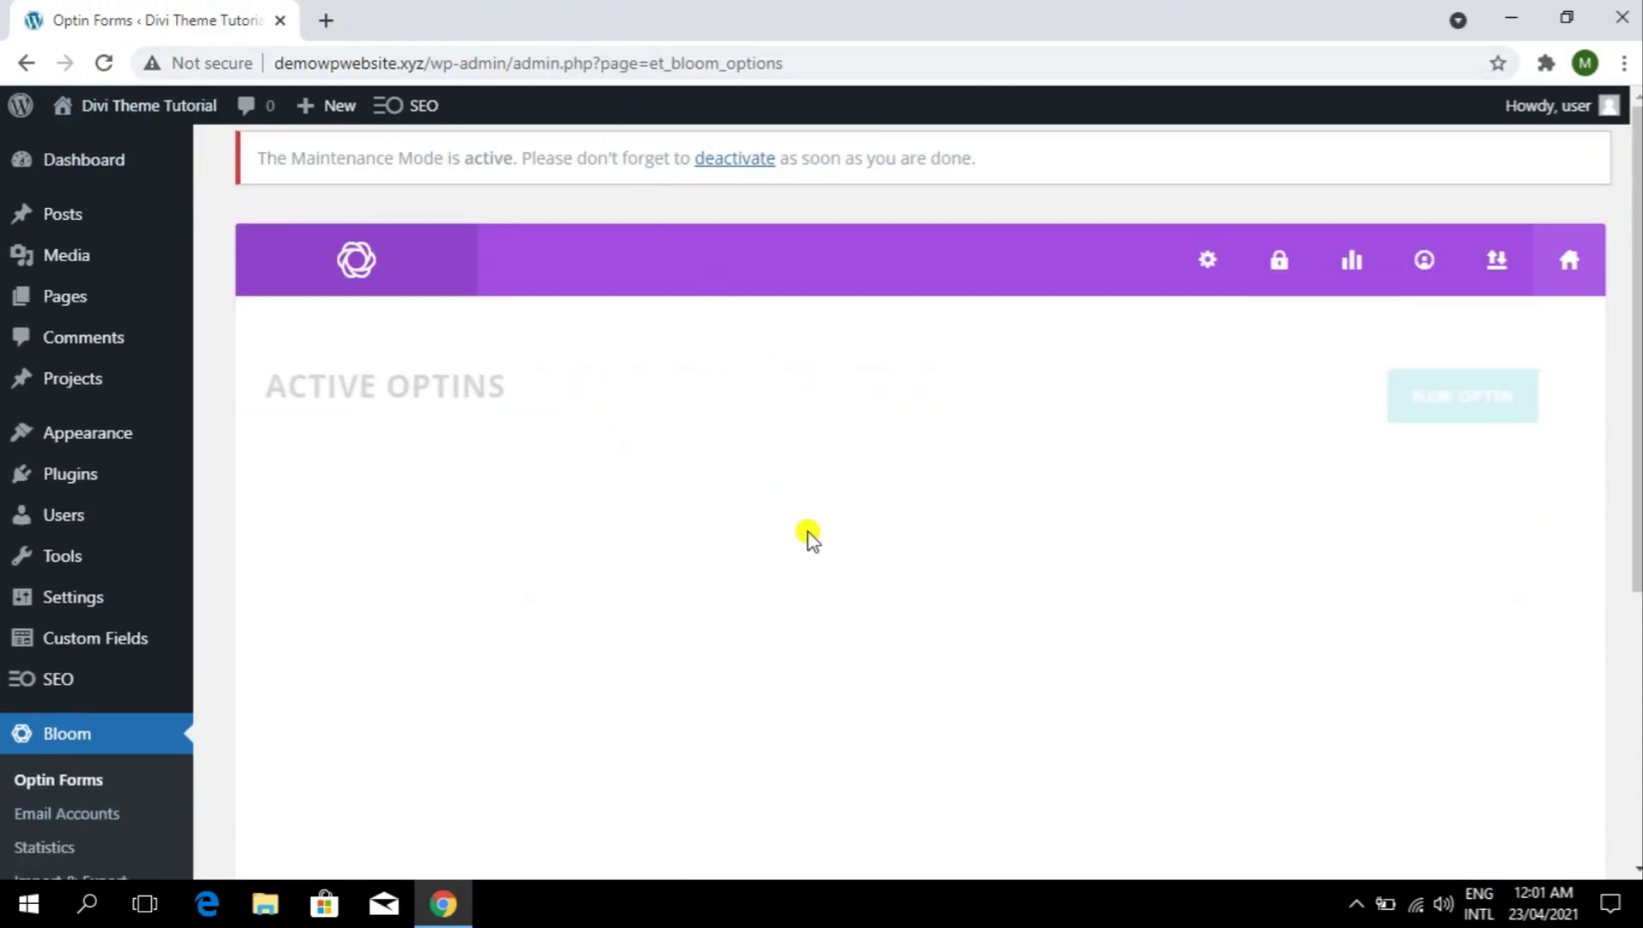
- Create a new Fly In optin and name it "Popup Bloom"
left_click(1539, 394)
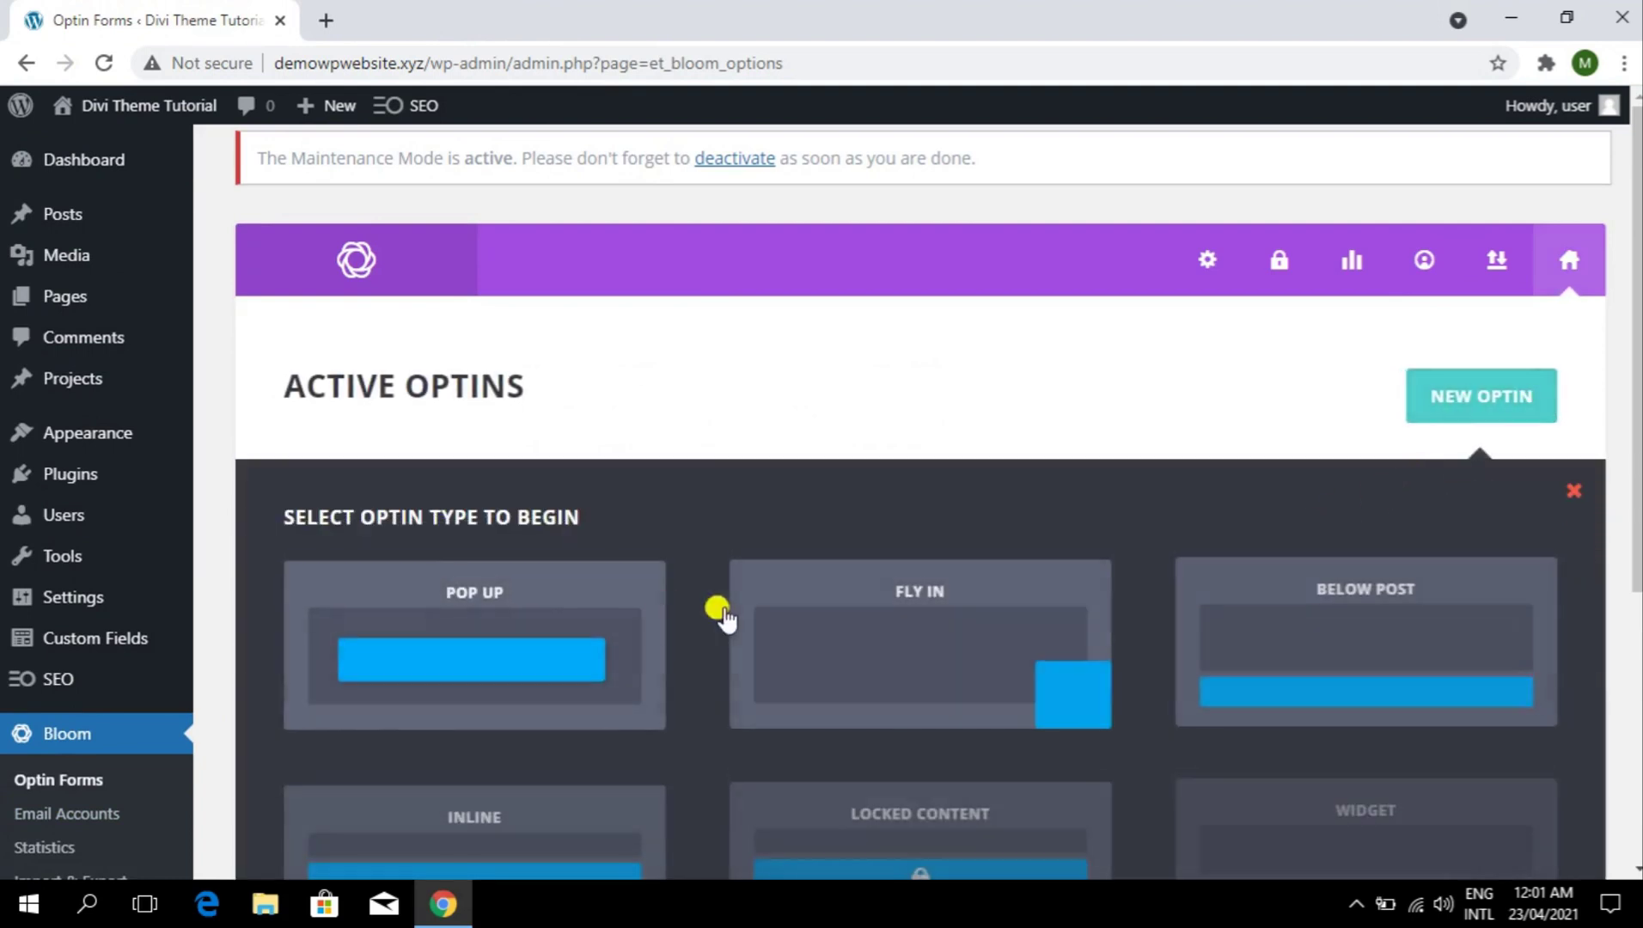
left_click(866, 617)
double_click(699, 574)
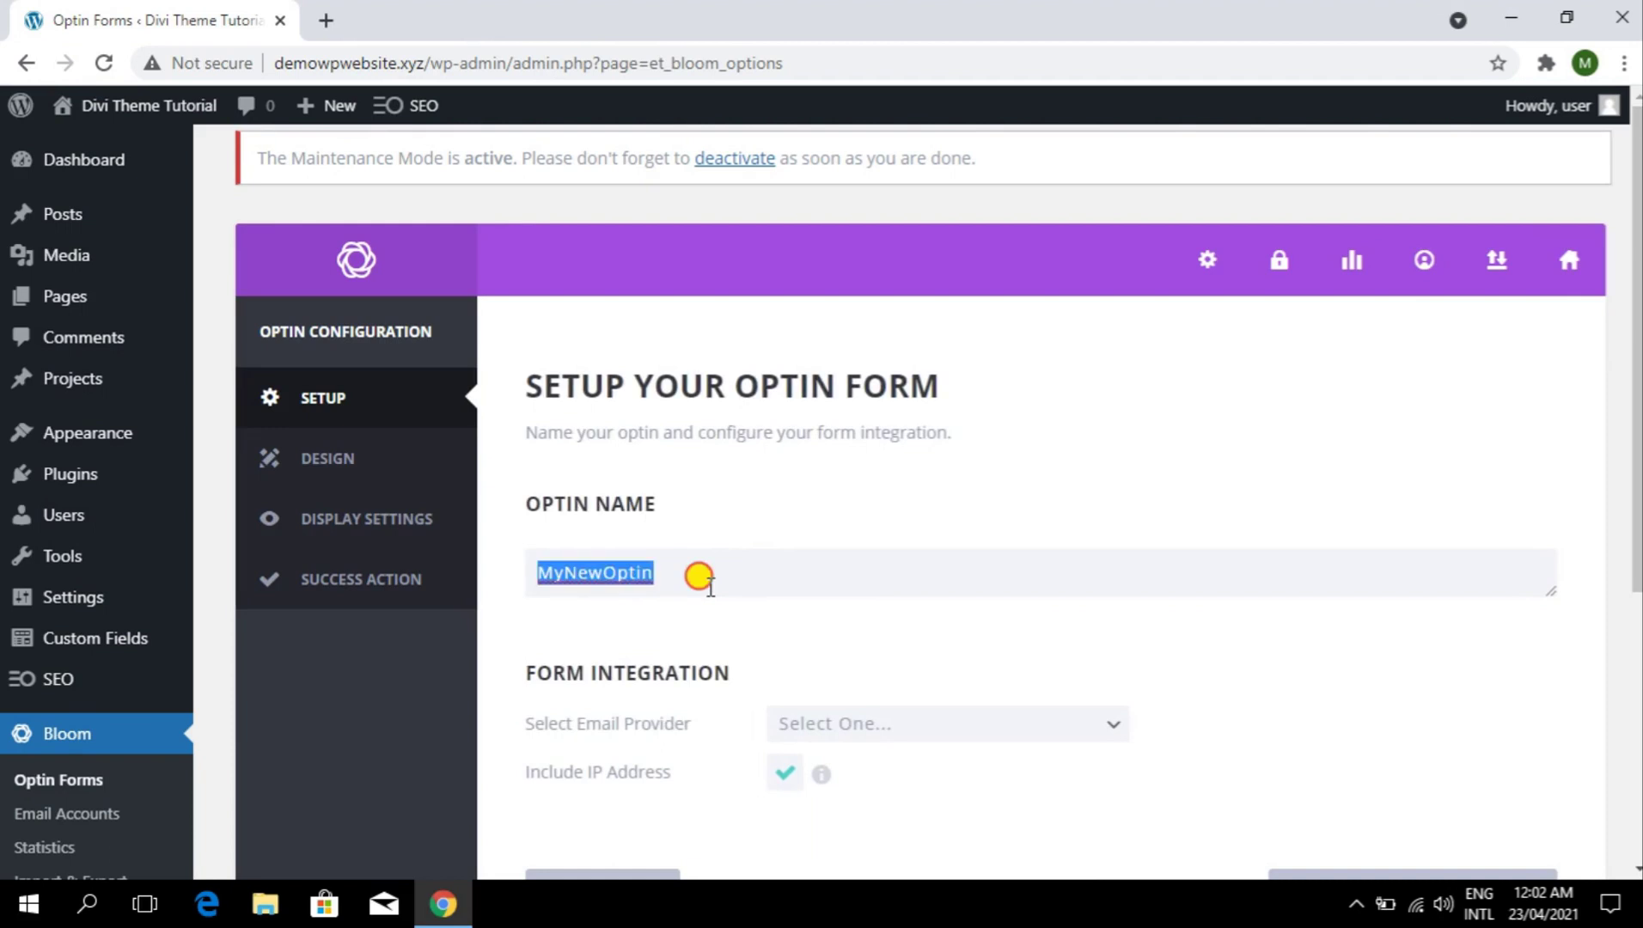
type("Popup Bloom")
- Select MailChimp as the email provider and start adding an account, bringing up the Account Name and API Key fields
scroll(922, 584, "down", 3)
left_click(903, 497)
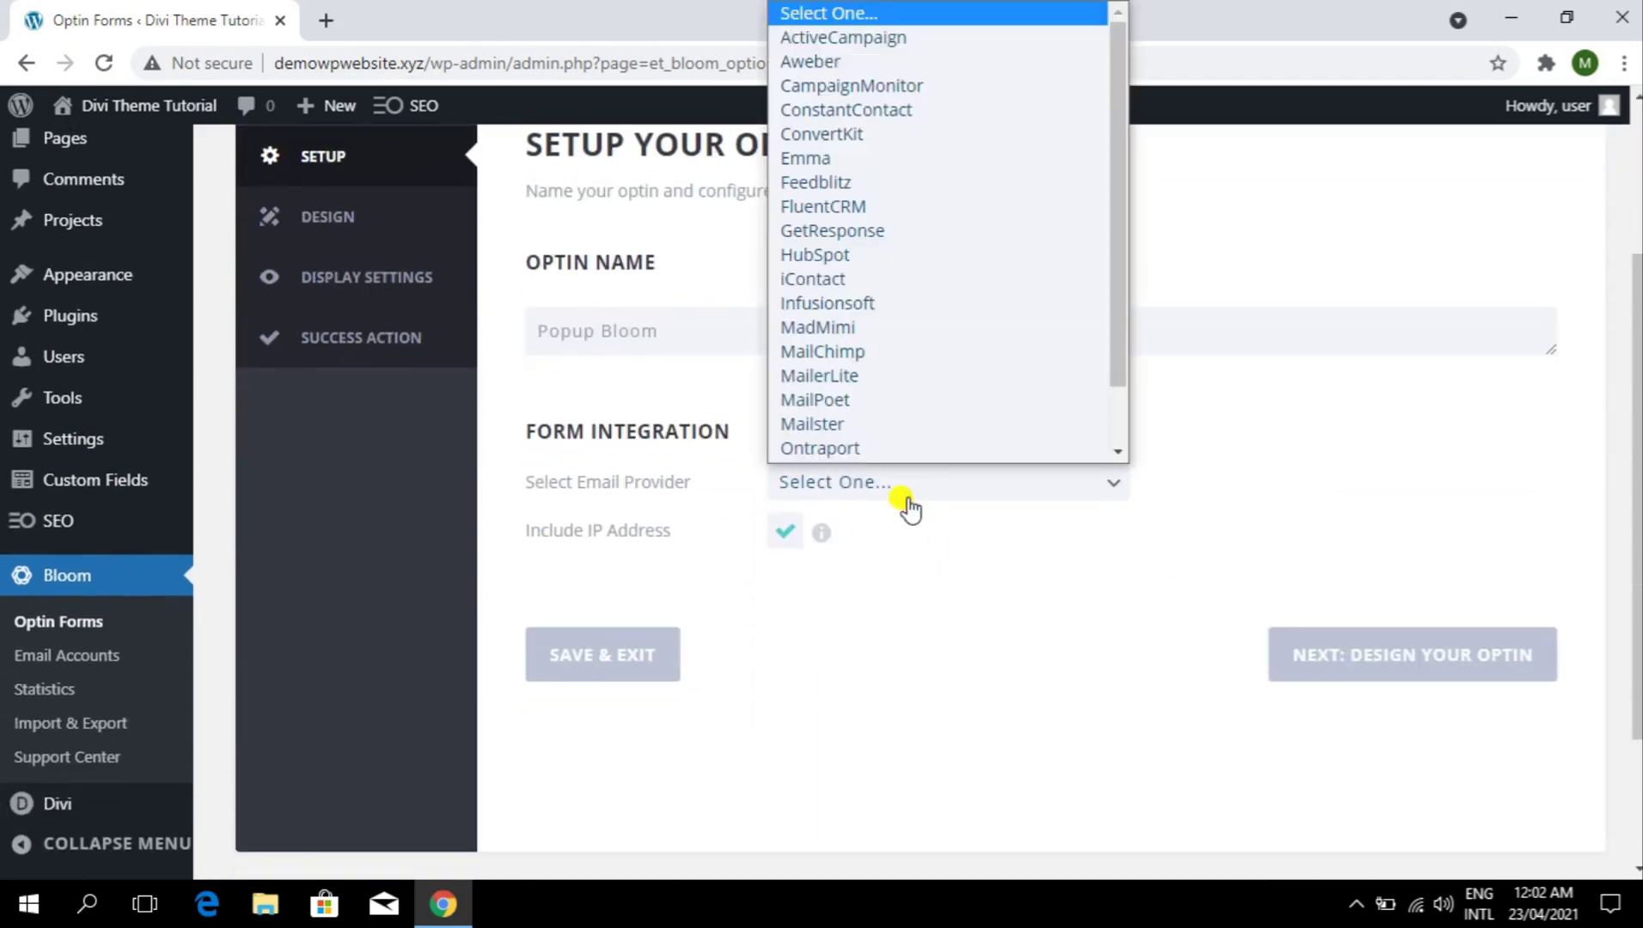
left_click(903, 359)
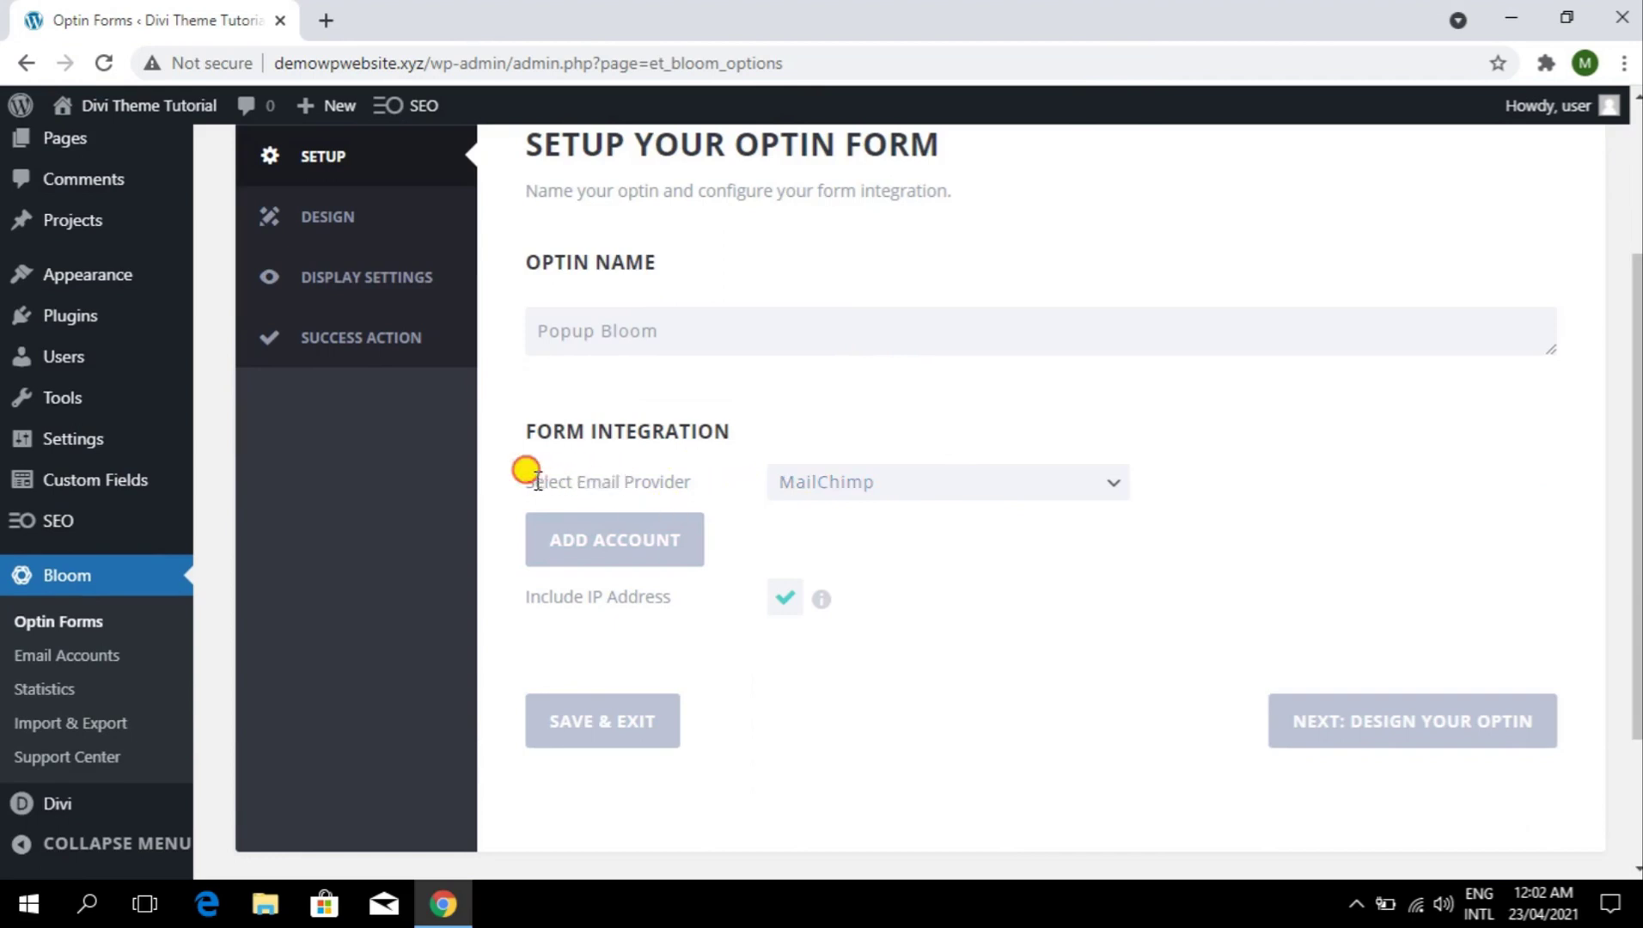
left_click_drag(534, 482, 660, 483)
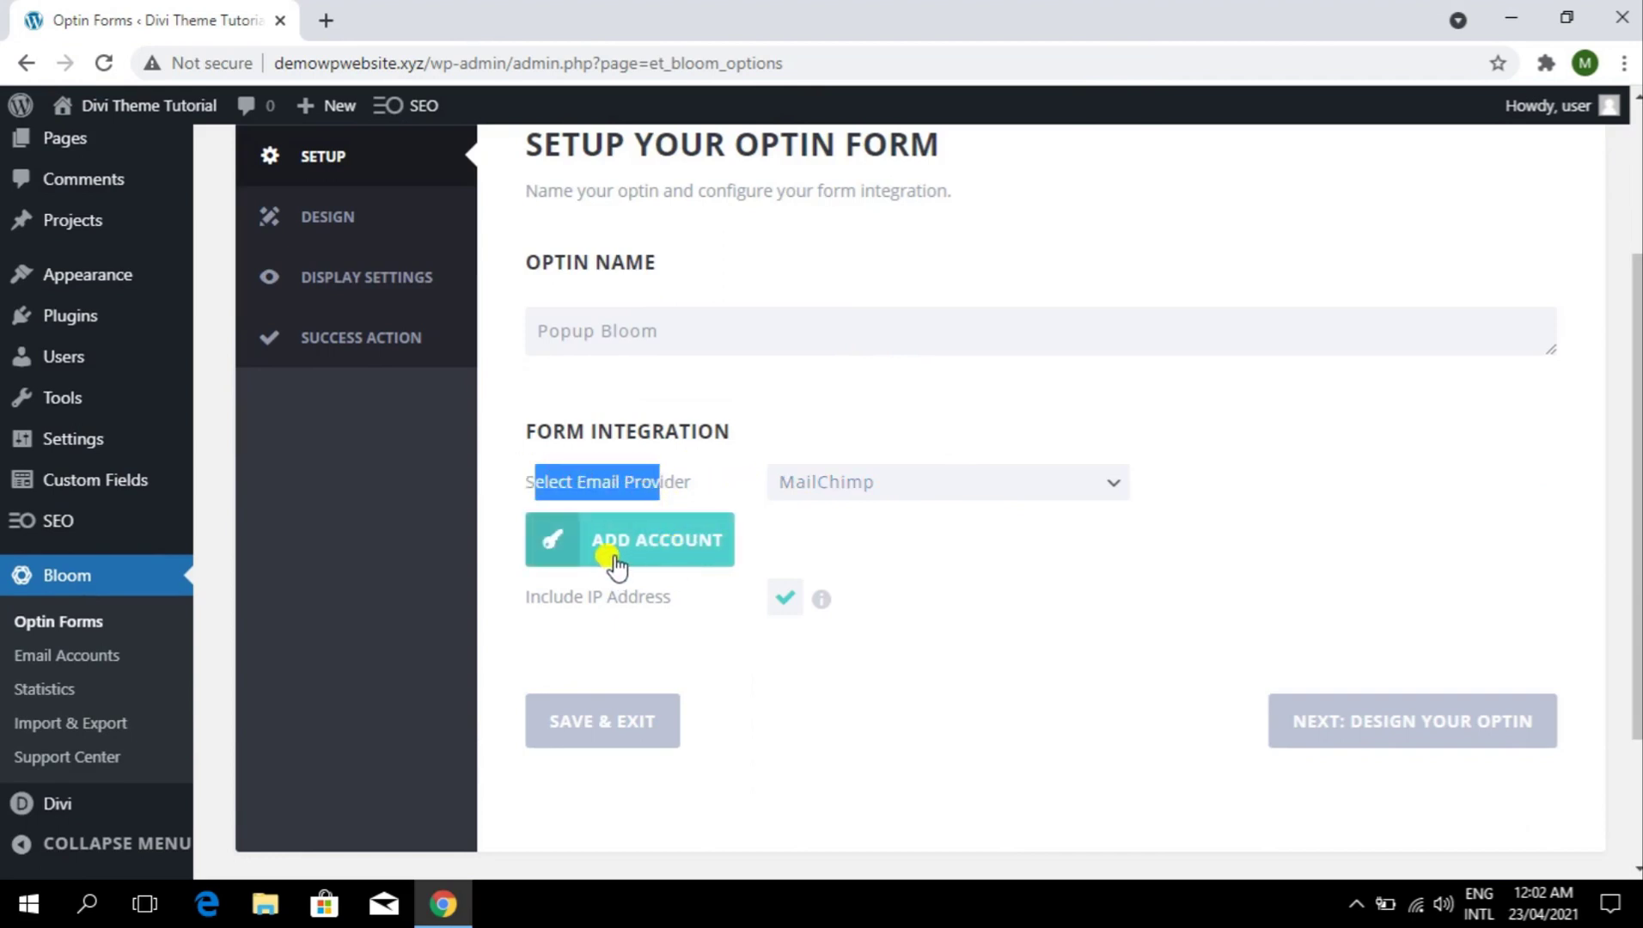
left_click(616, 558)
left_click(801, 529)
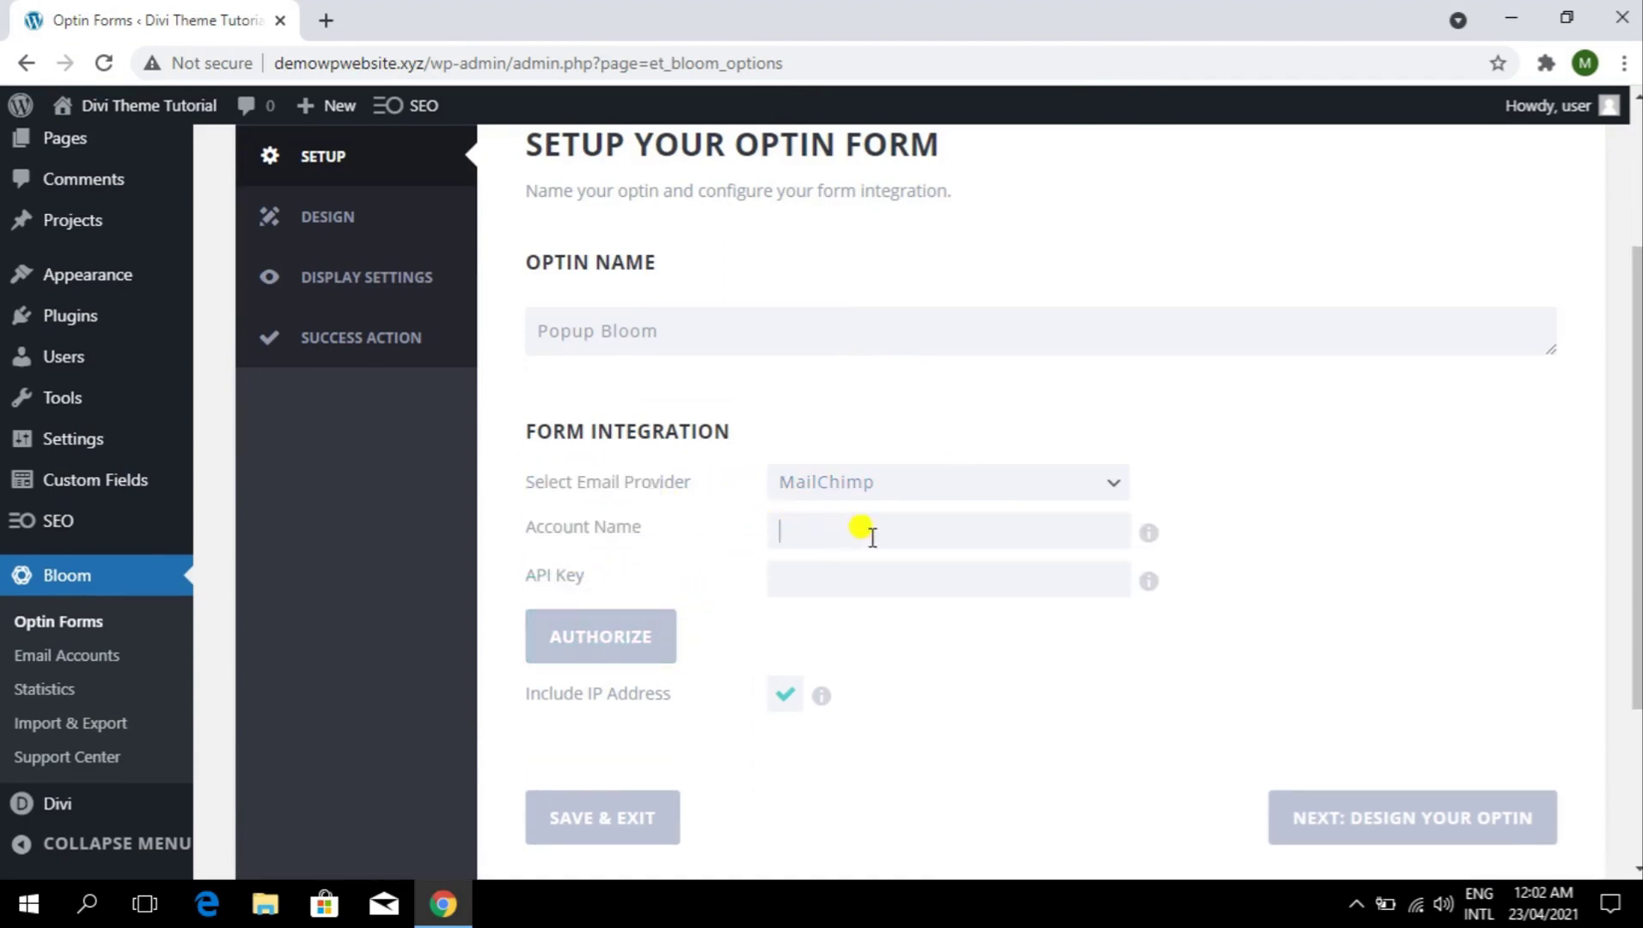
left_click(599, 582)
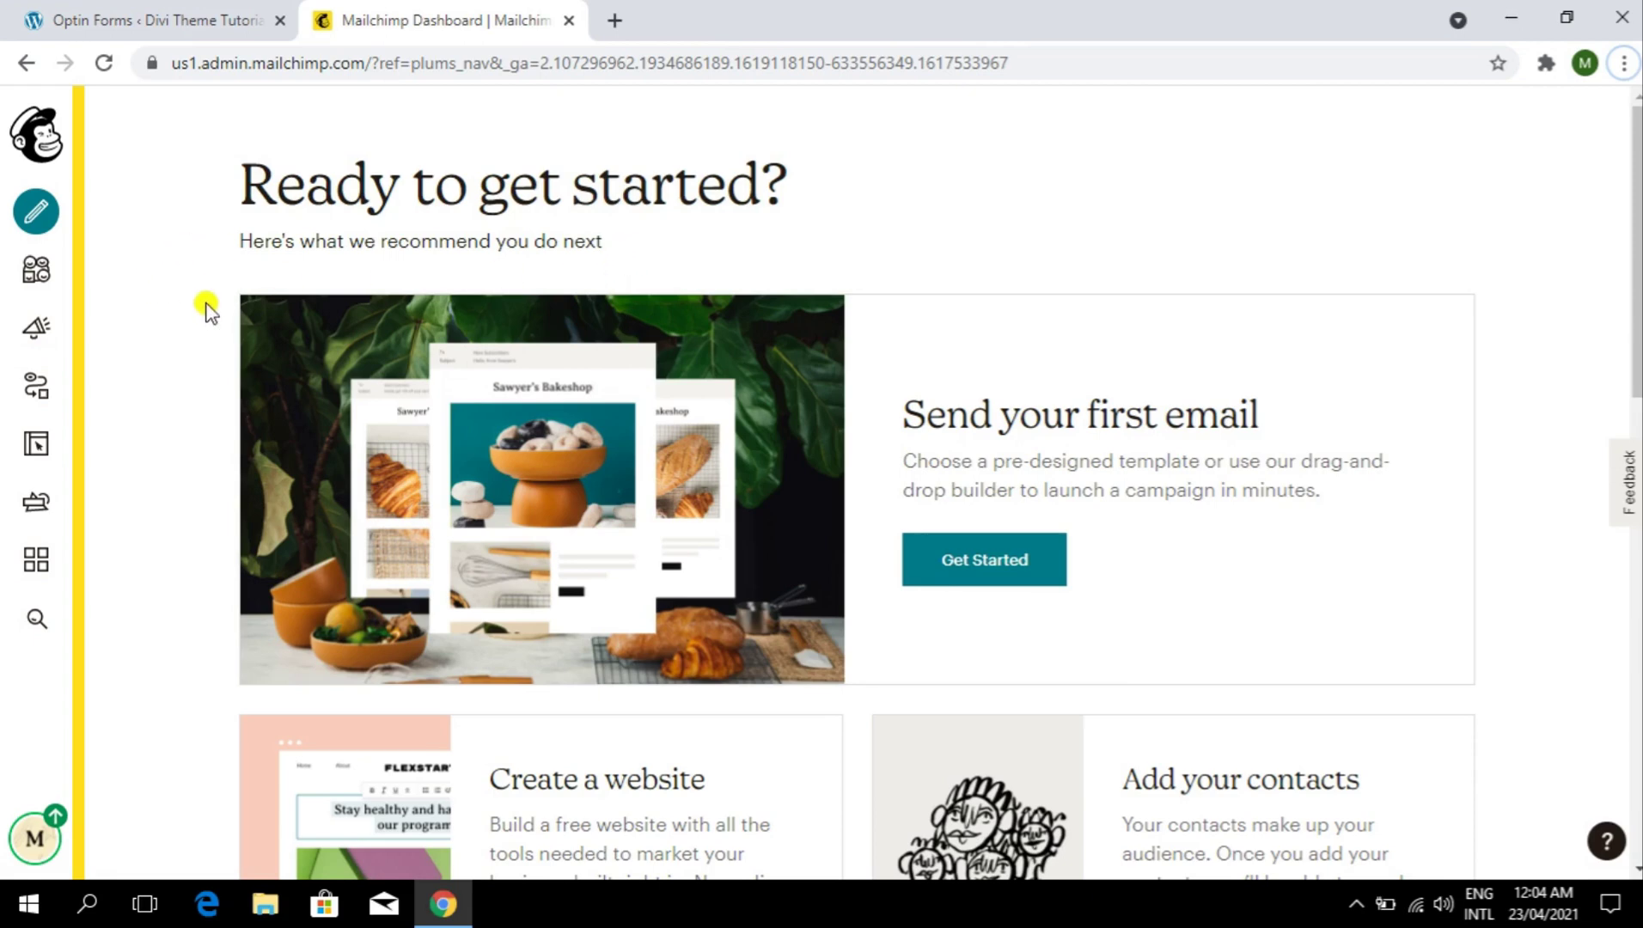
- In Mailchimp, go to the account settings and open the API keys page
left_click(33, 841)
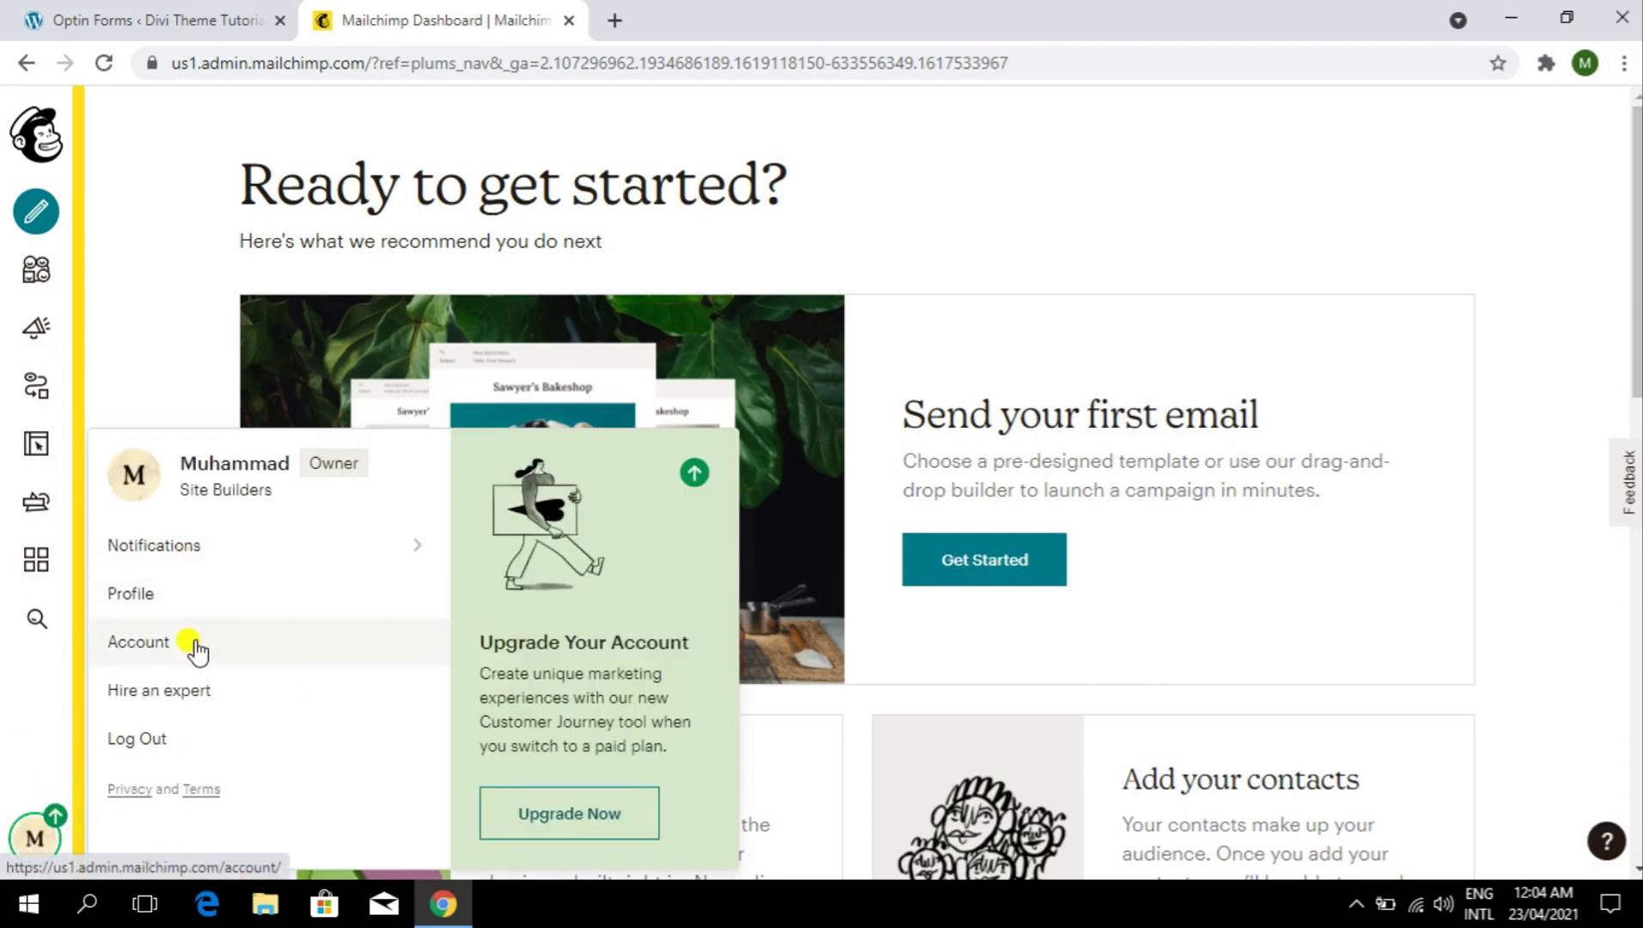
left_click(293, 641)
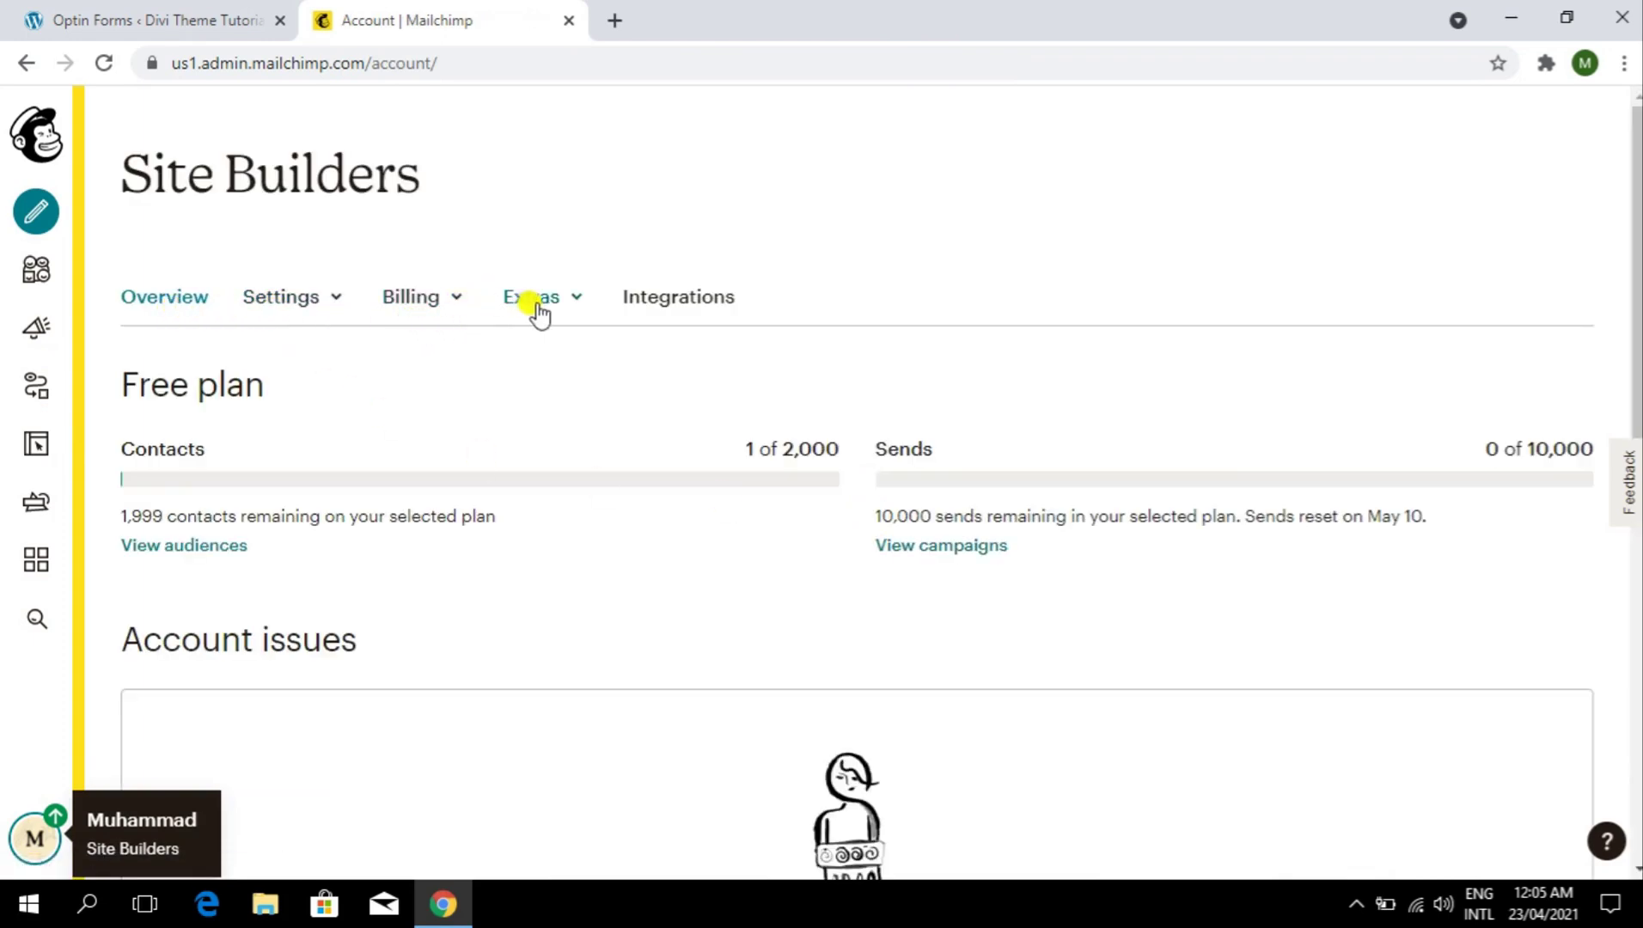
left_click(573, 308)
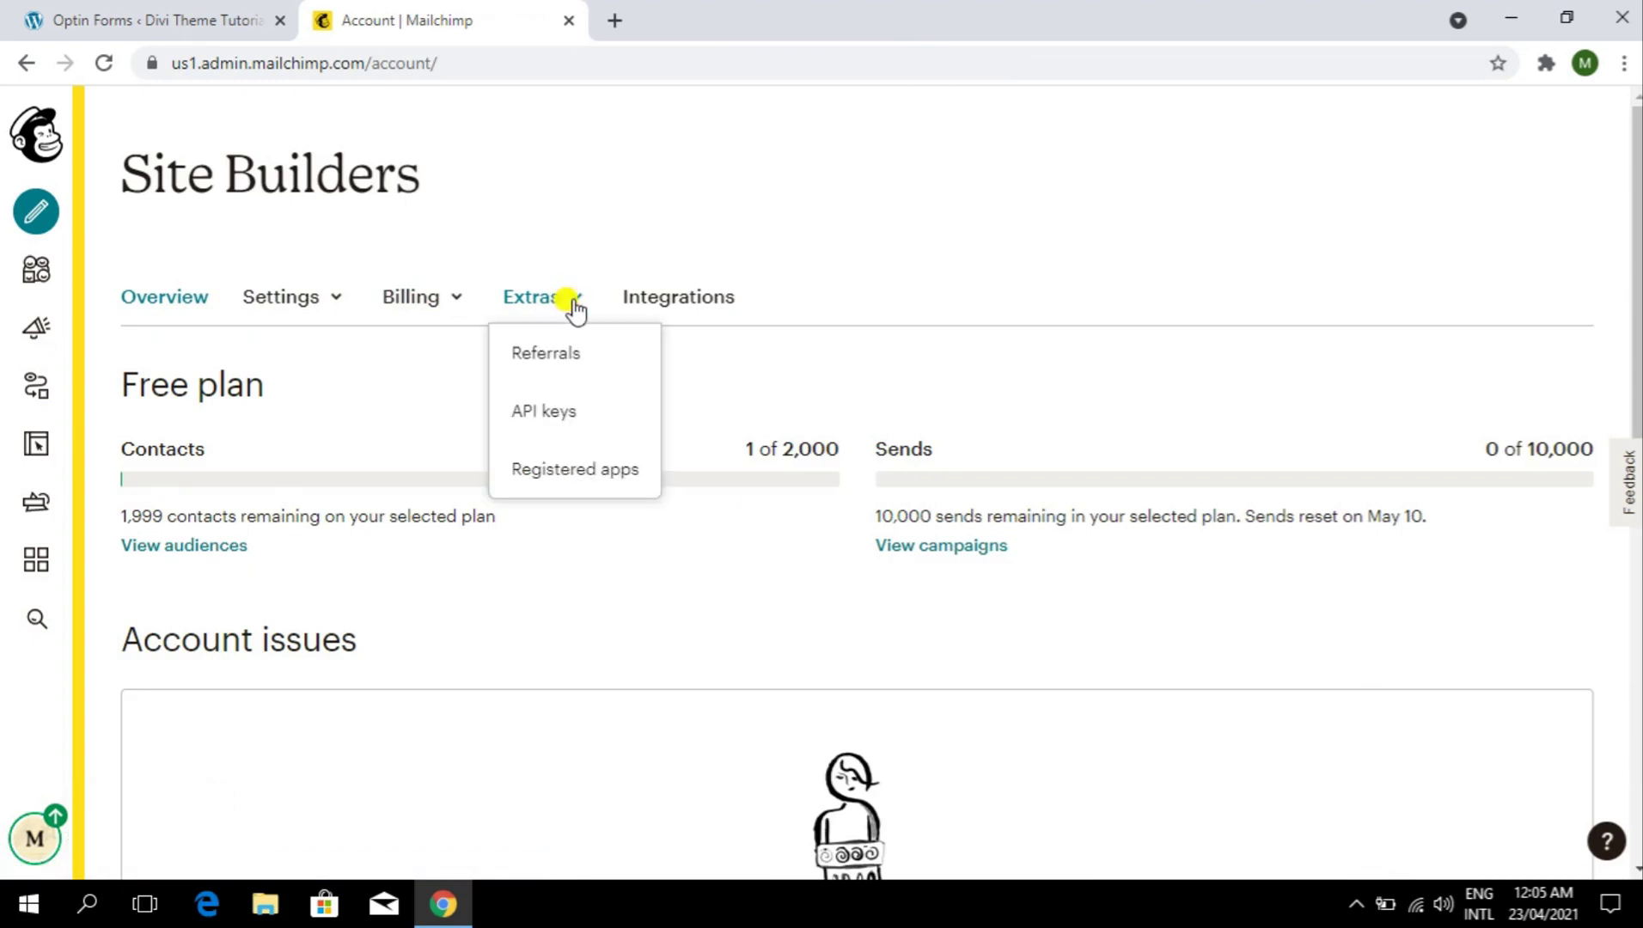
left_click(606, 410)
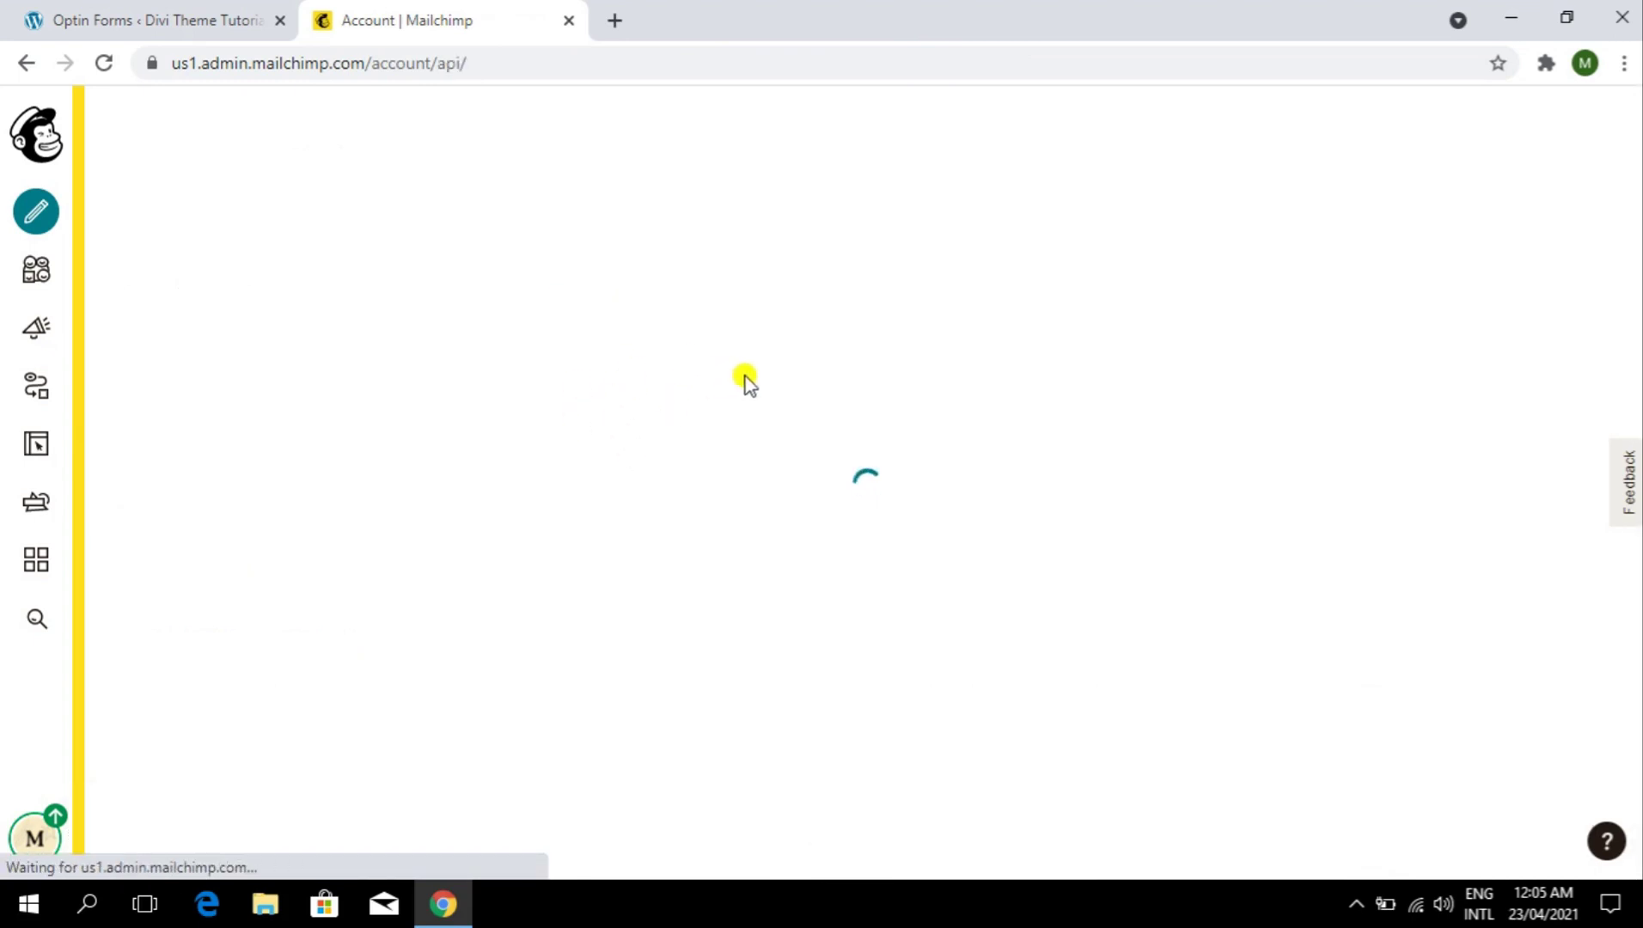
- Create a new API key in the Mailchimp account's API keys section
scroll(1045, 466, "down", 7)
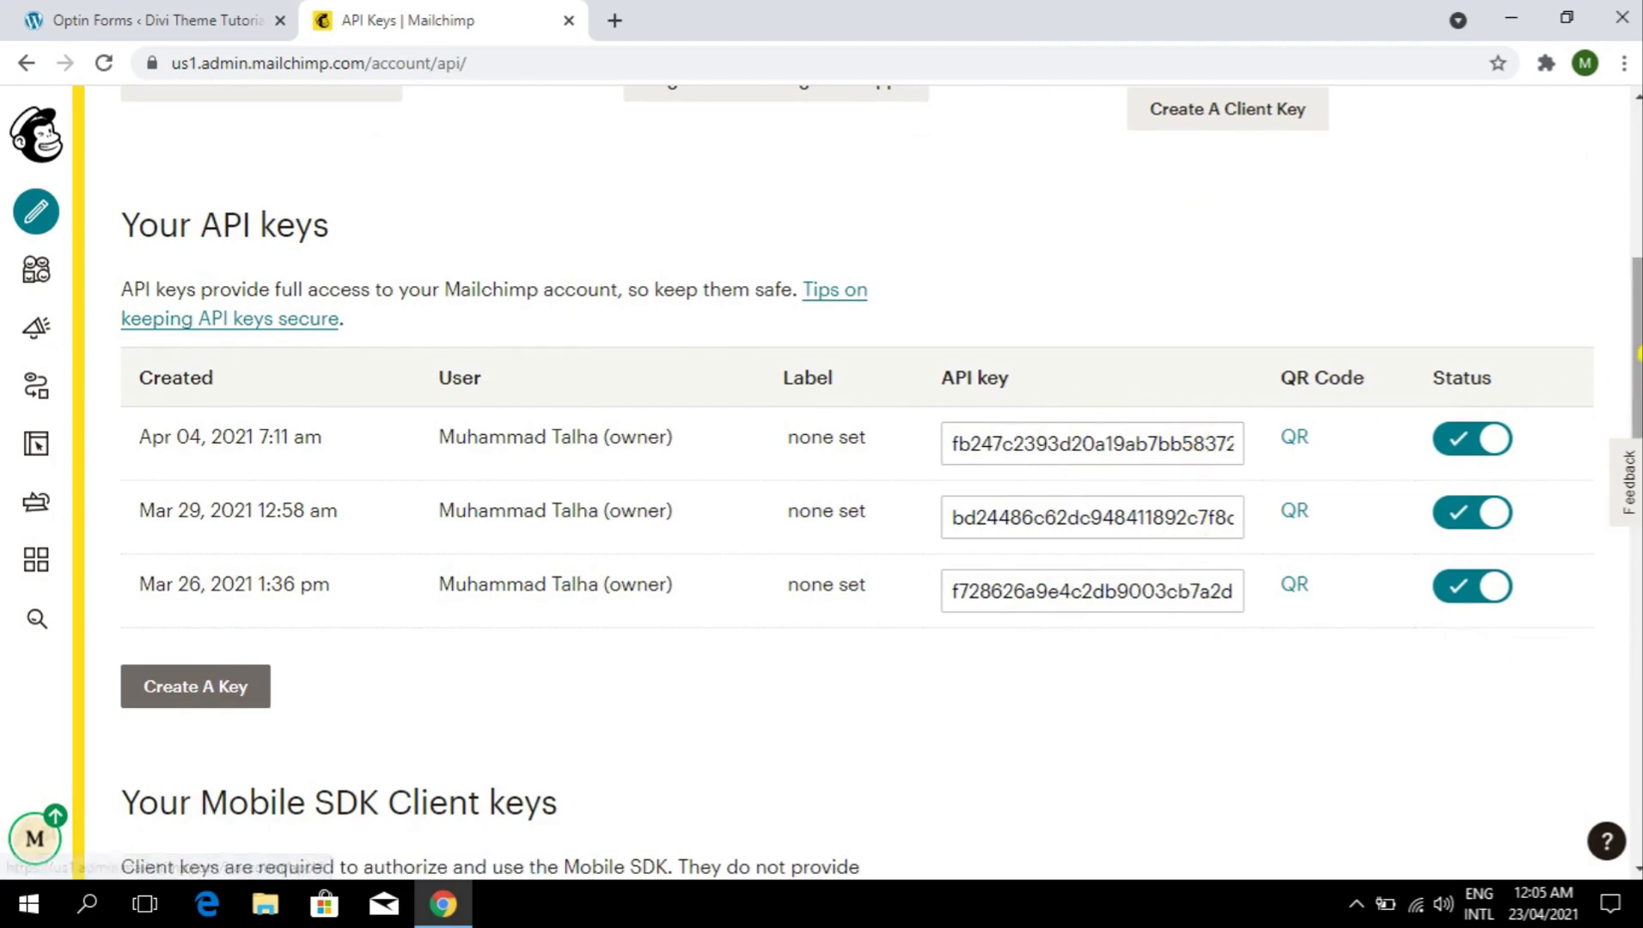
scroll(1638, 352, "down", 1)
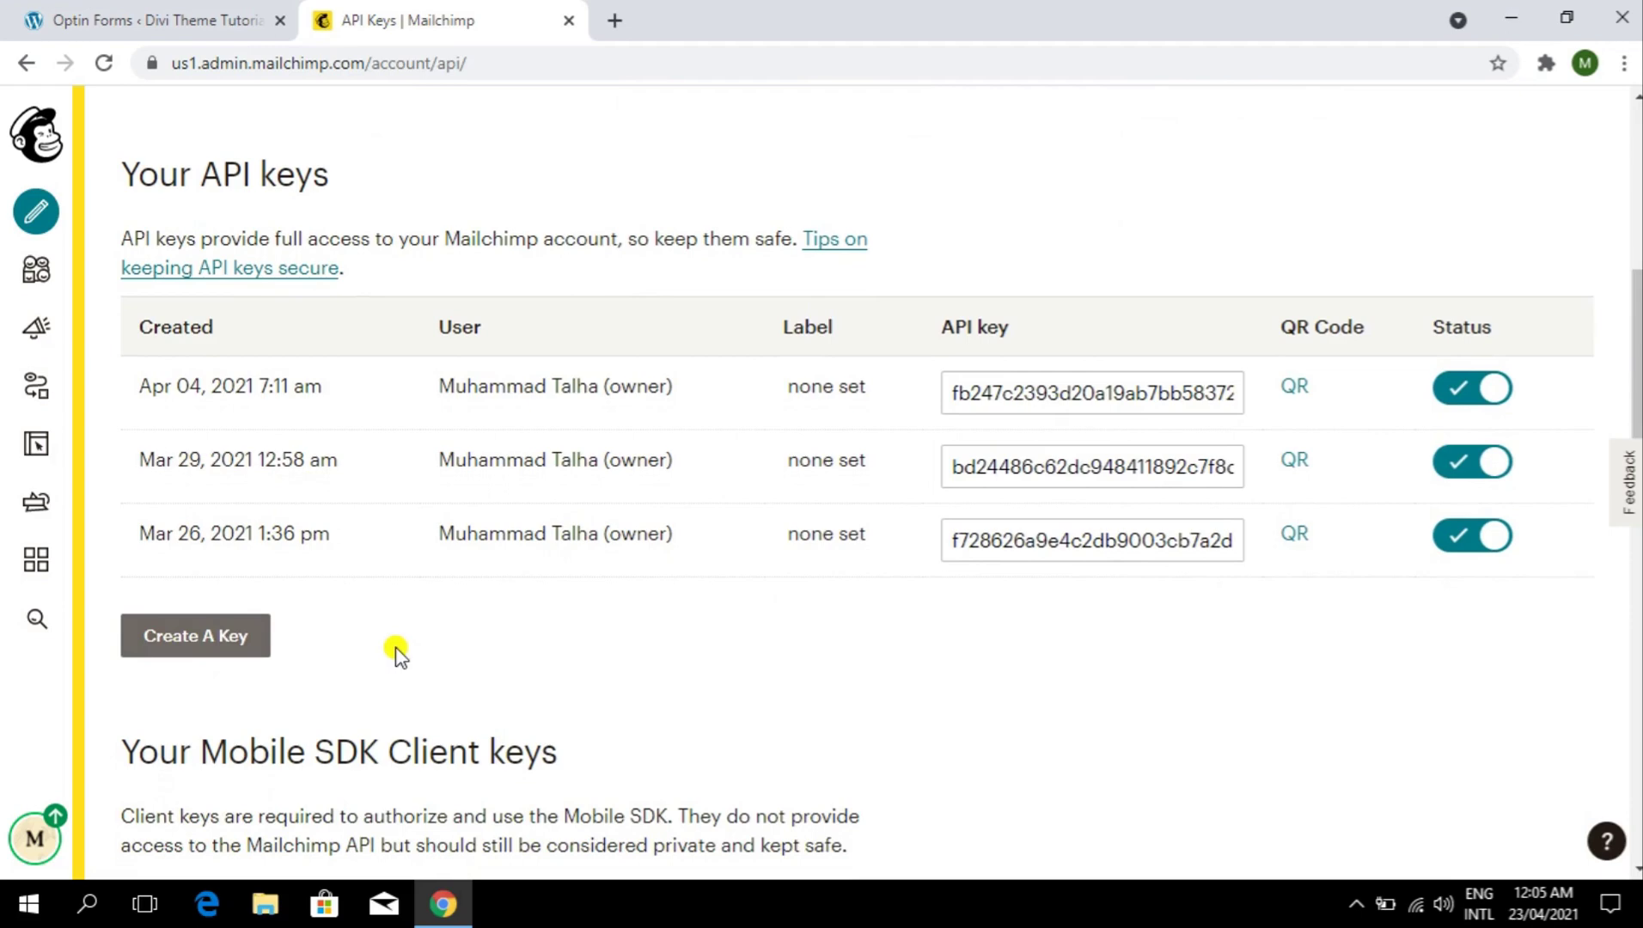
left_click(206, 655)
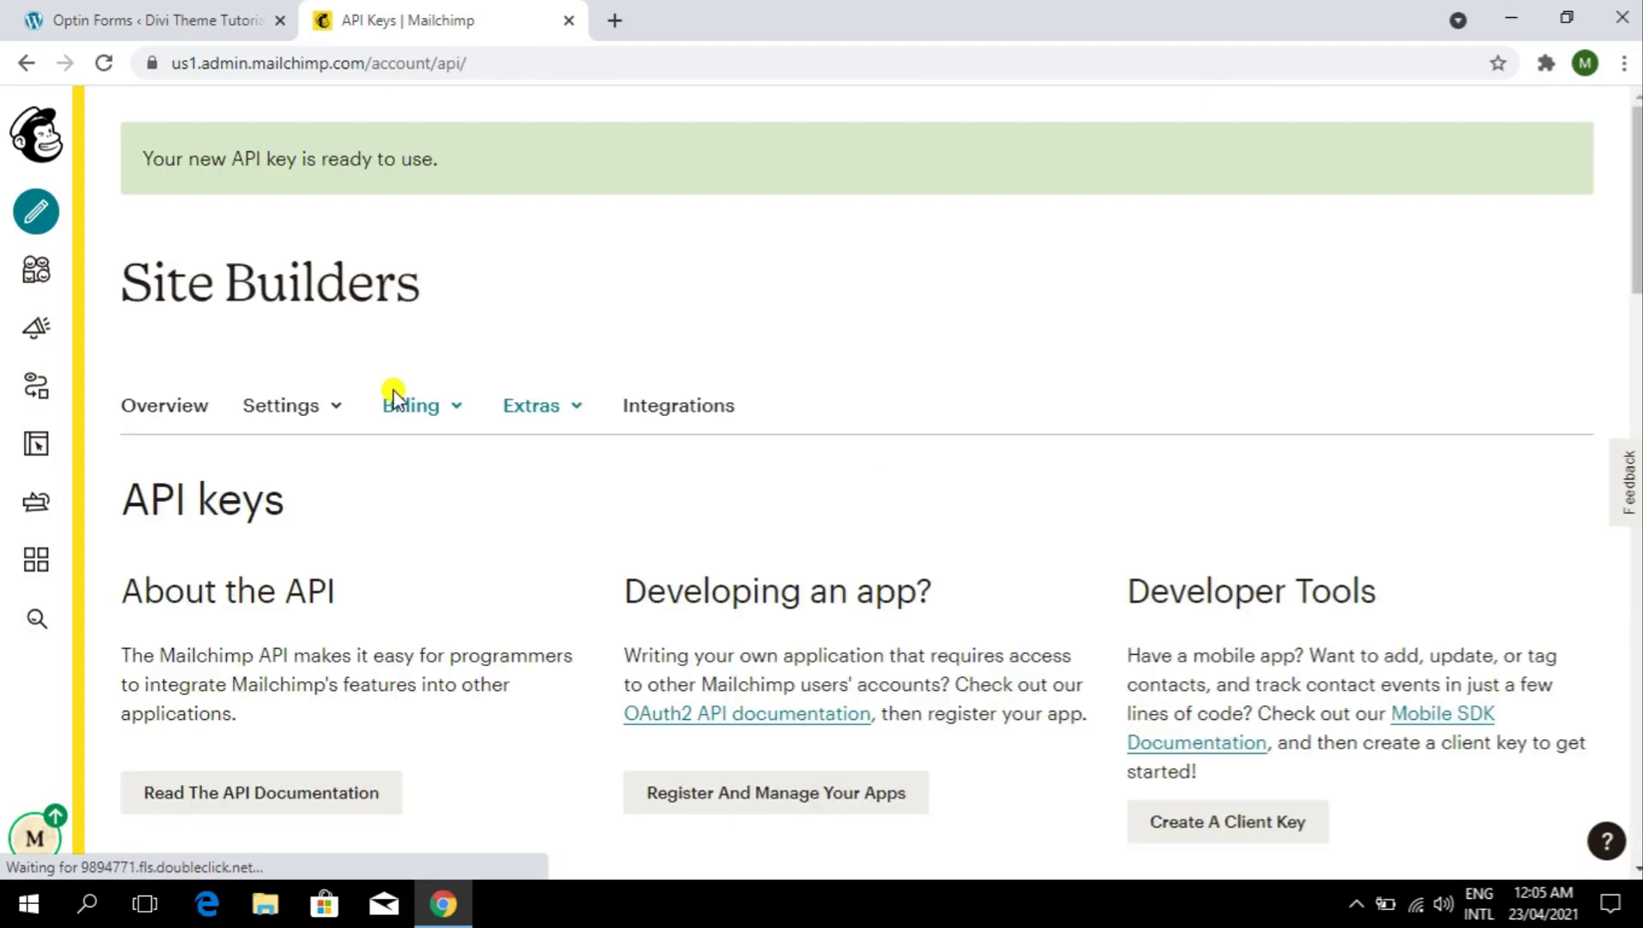
- Copy the API key created on Mar 26, 2021 from the Mailchimp key list
scroll(397, 393, "down", 7)
scroll(769, 471, "down", 4)
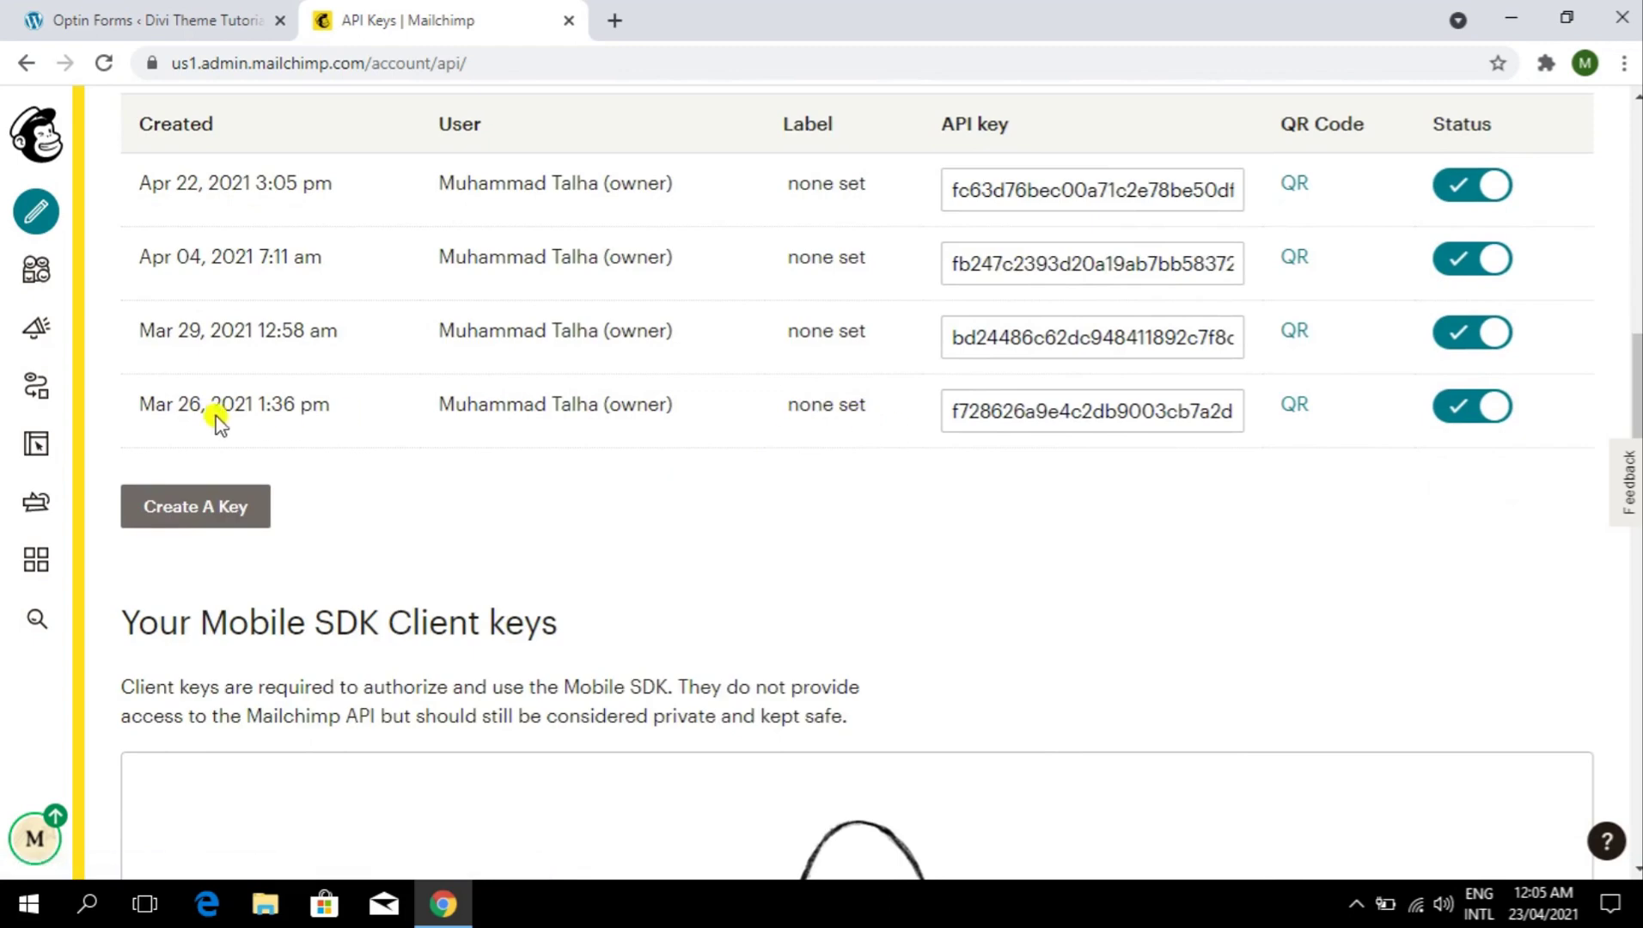
left_click(983, 406)
right_click(1001, 421)
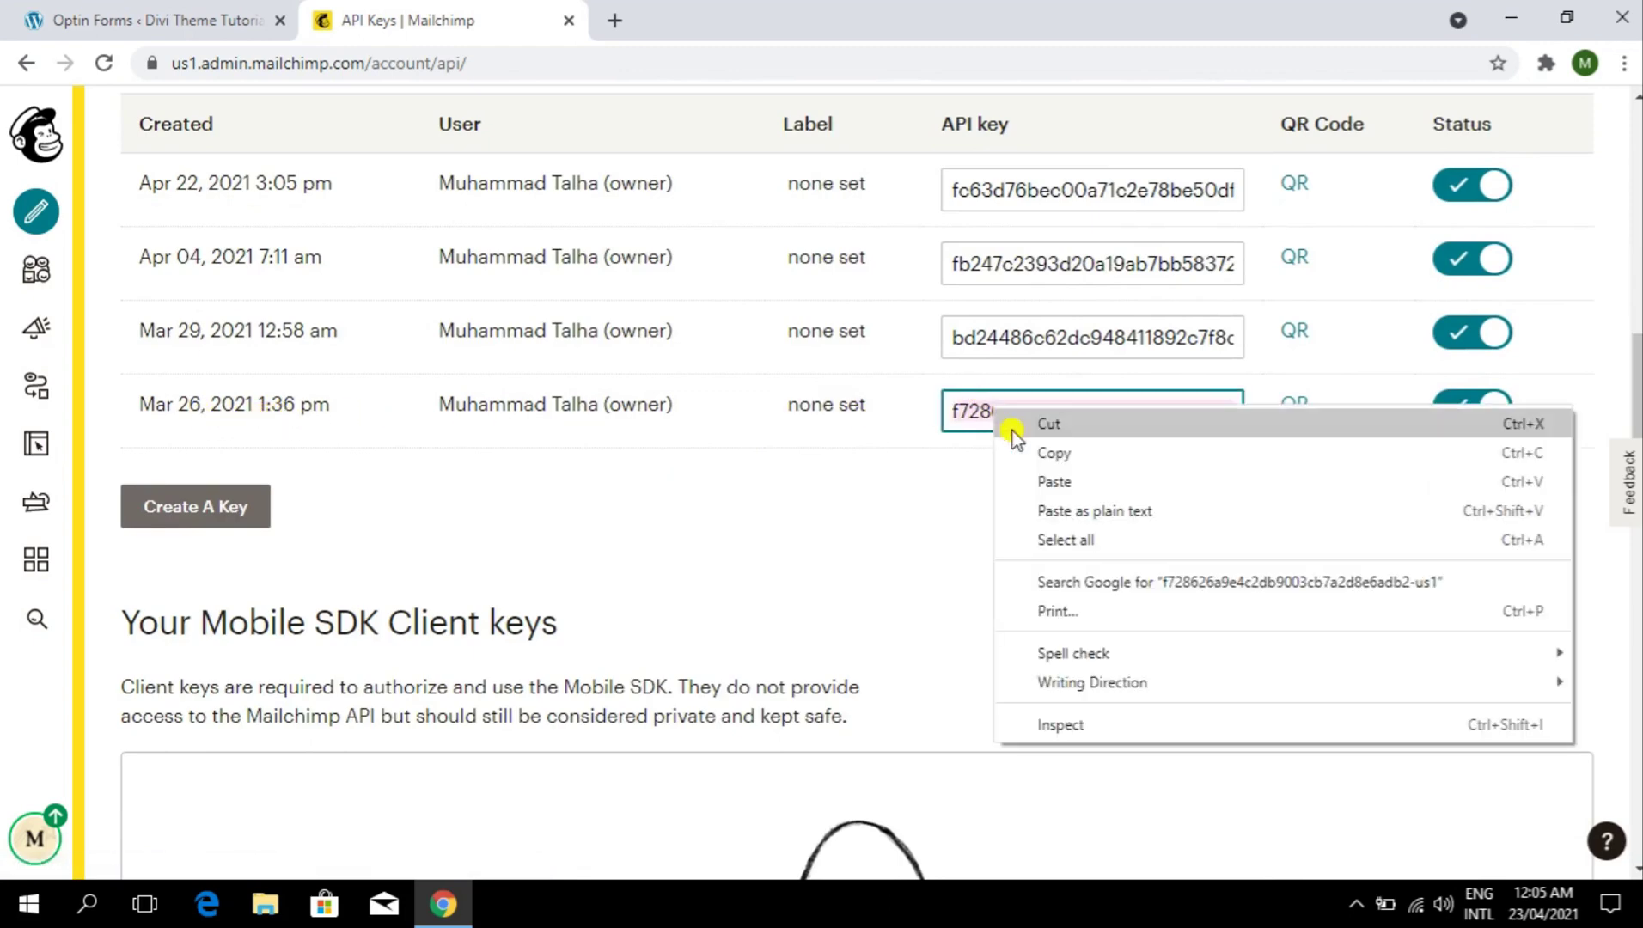
left_click(1021, 453)
- Back in the Bloom optin setup, enter the MailChimp account name, paste the API key and authorize the account
left_click(142, 18)
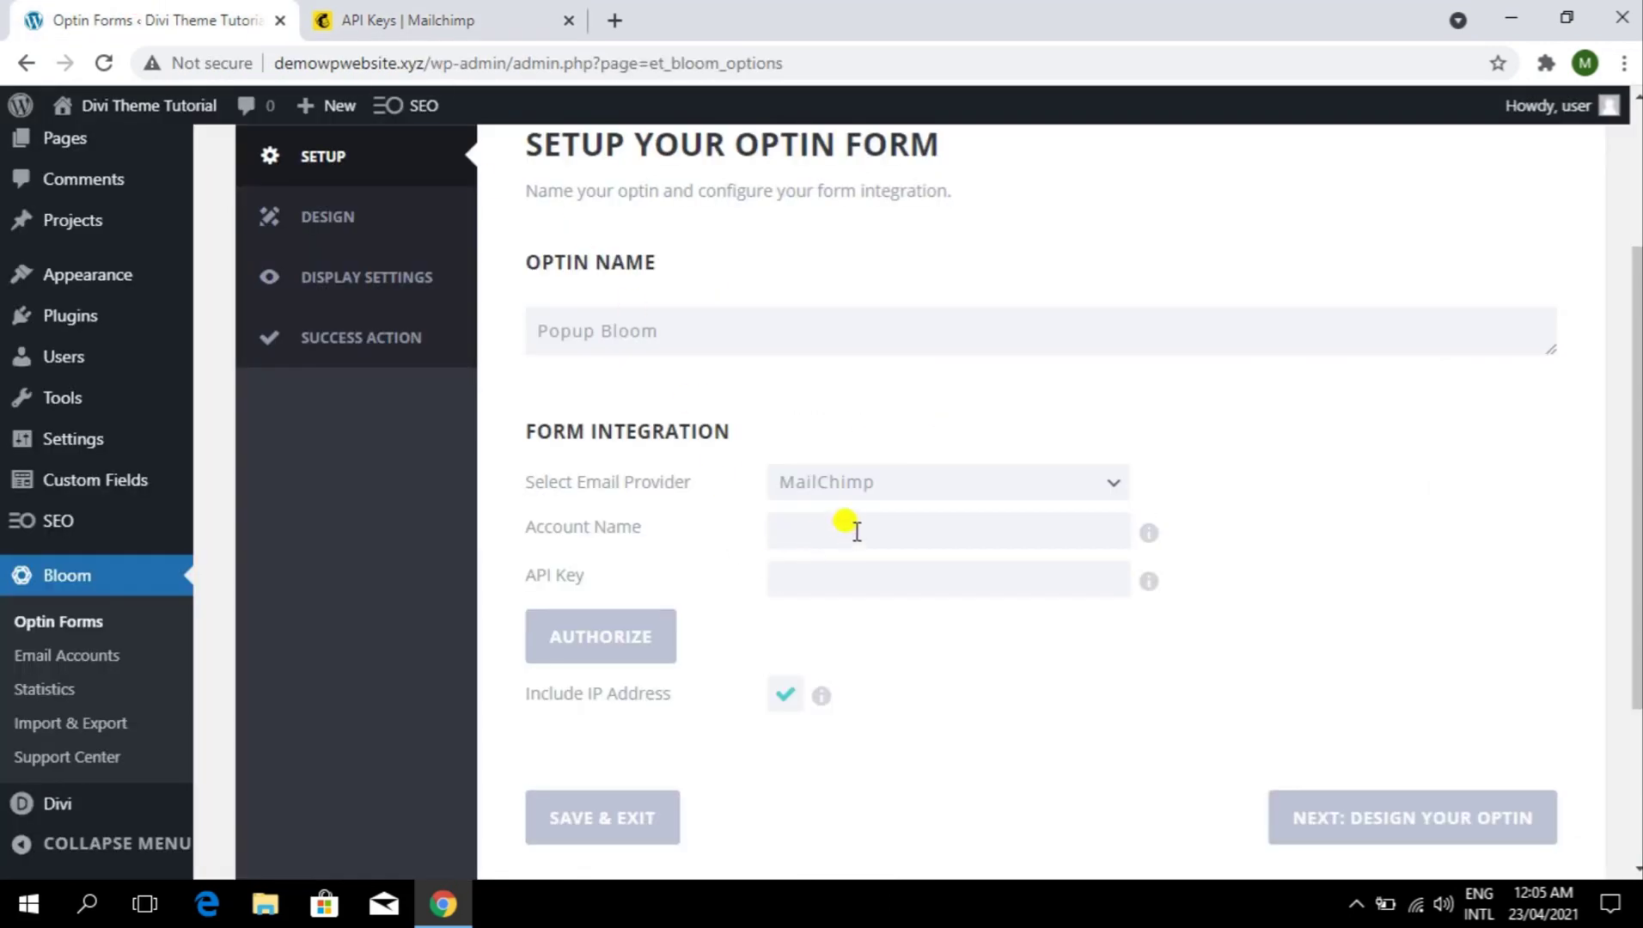
left_click(838, 529)
left_click(798, 576)
key("ctrl+v")
left_click(814, 534)
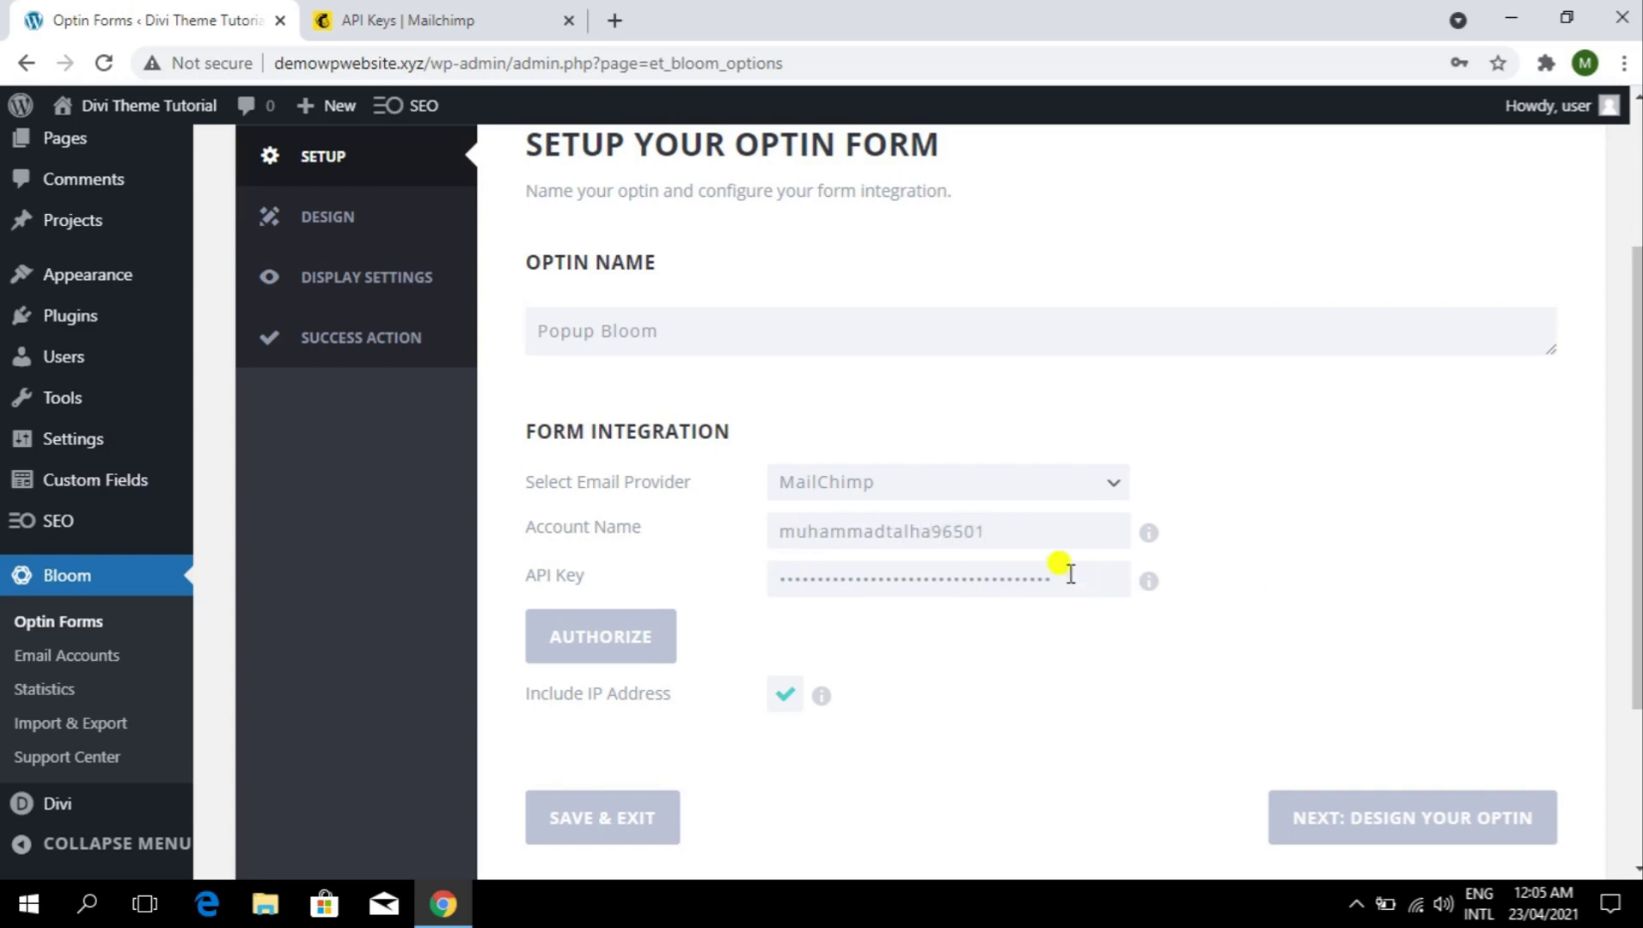
left_click_drag(997, 535, 798, 557)
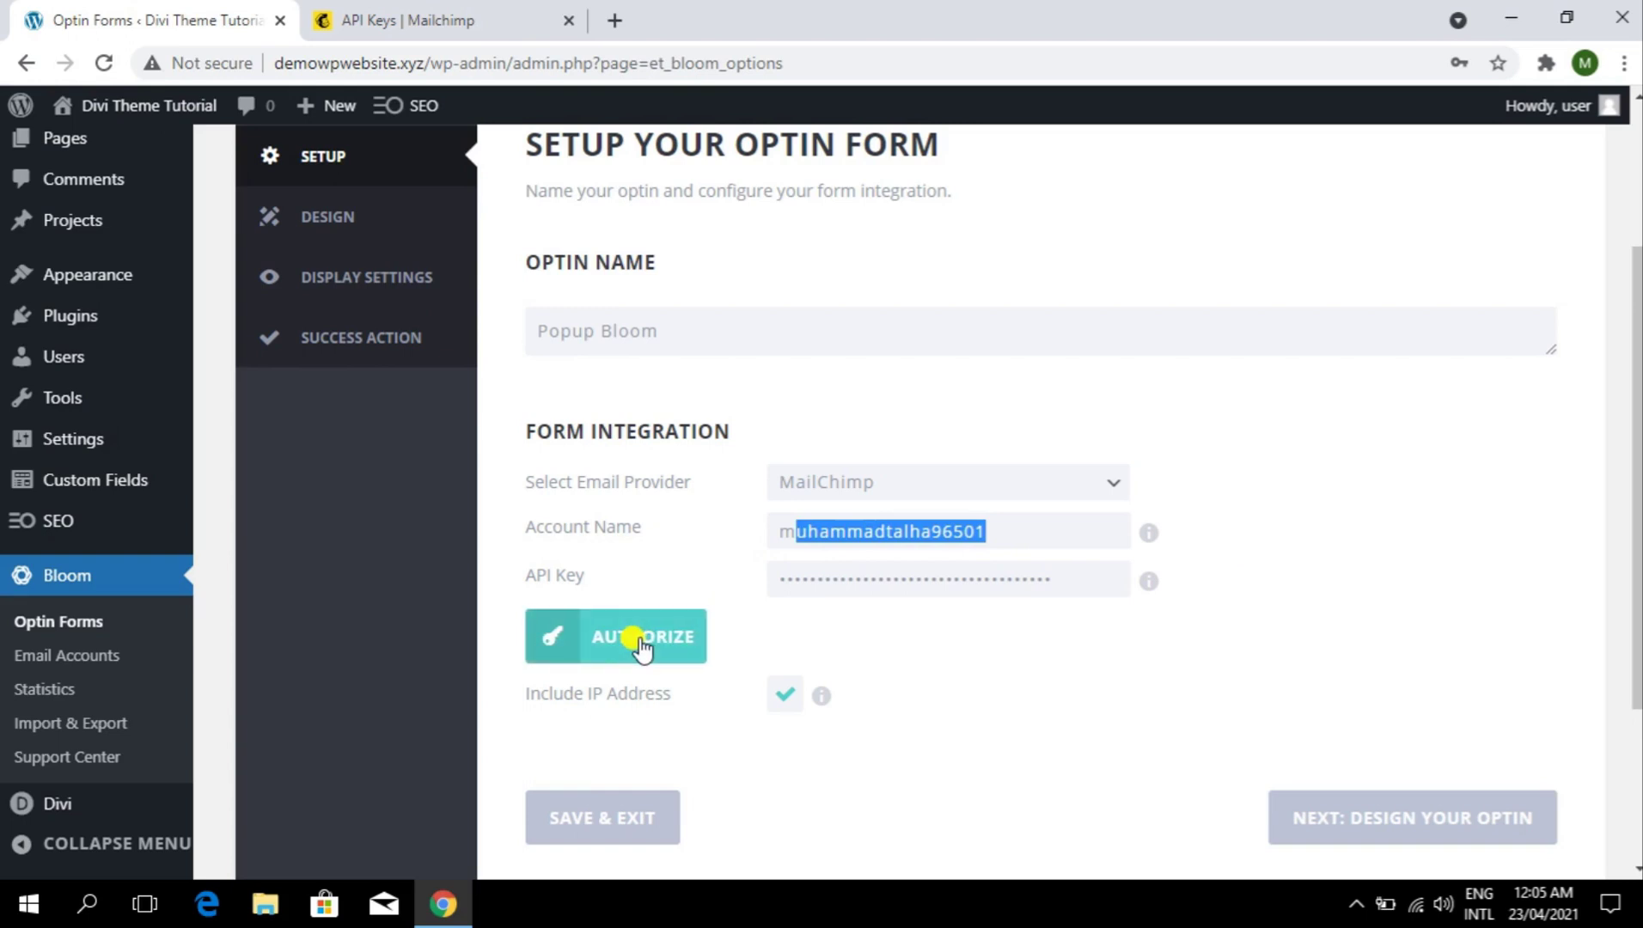
left_click(641, 648)
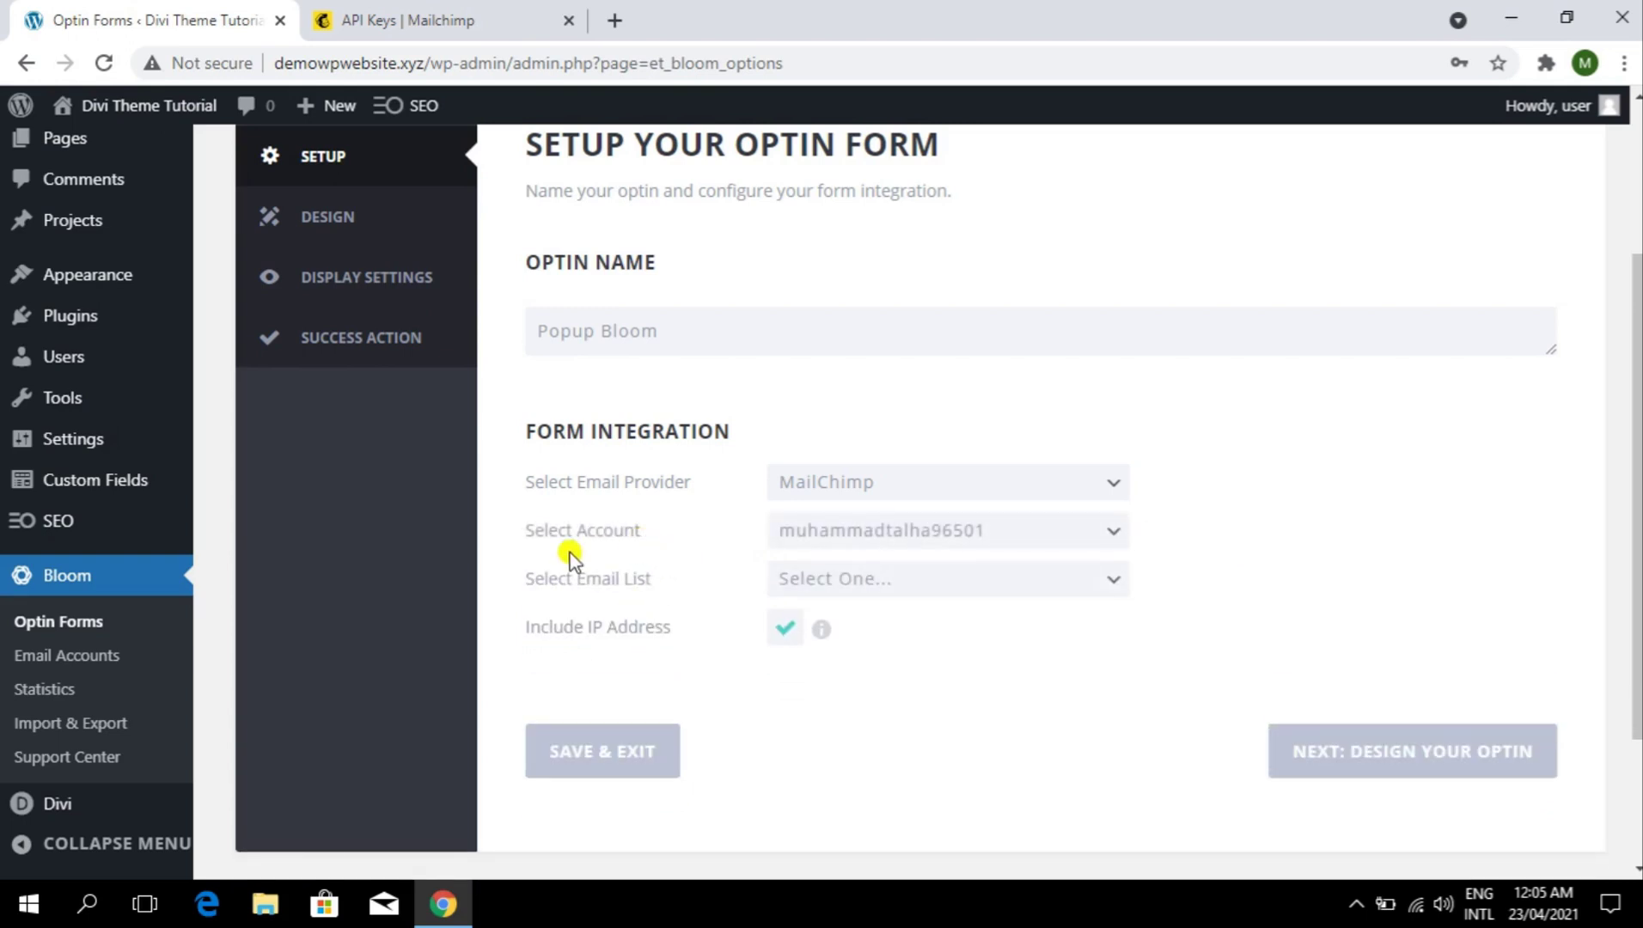
- Select the authorized MailChimp account and set the email list to Site Builders
left_click(851, 530)
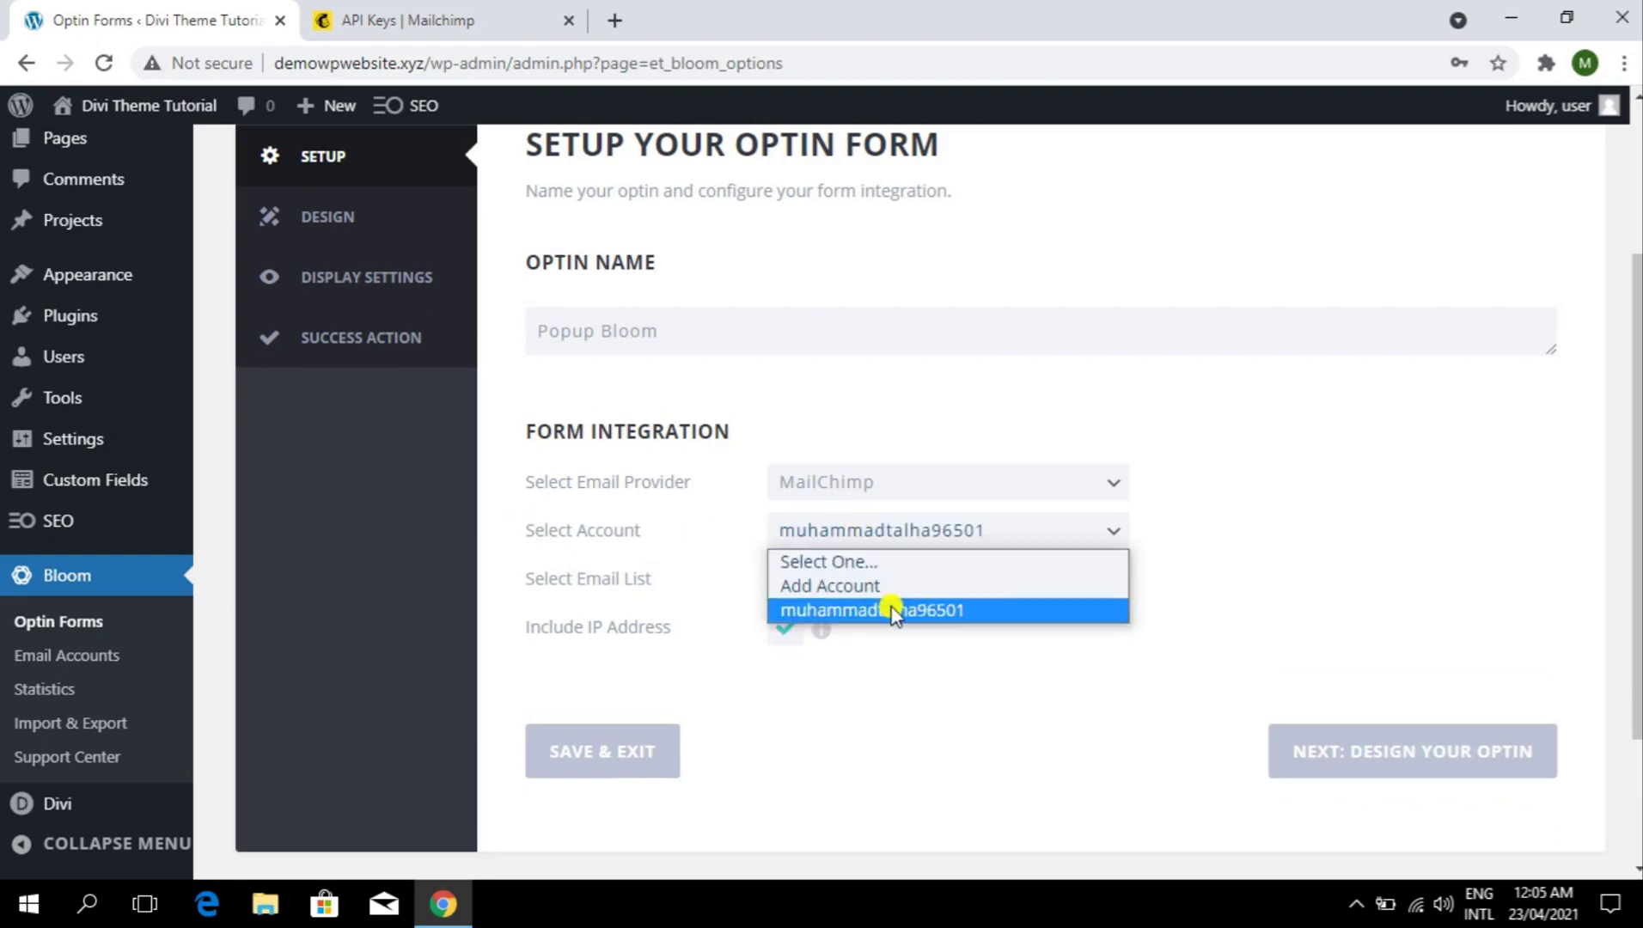
left_click(1011, 612)
left_click(933, 580)
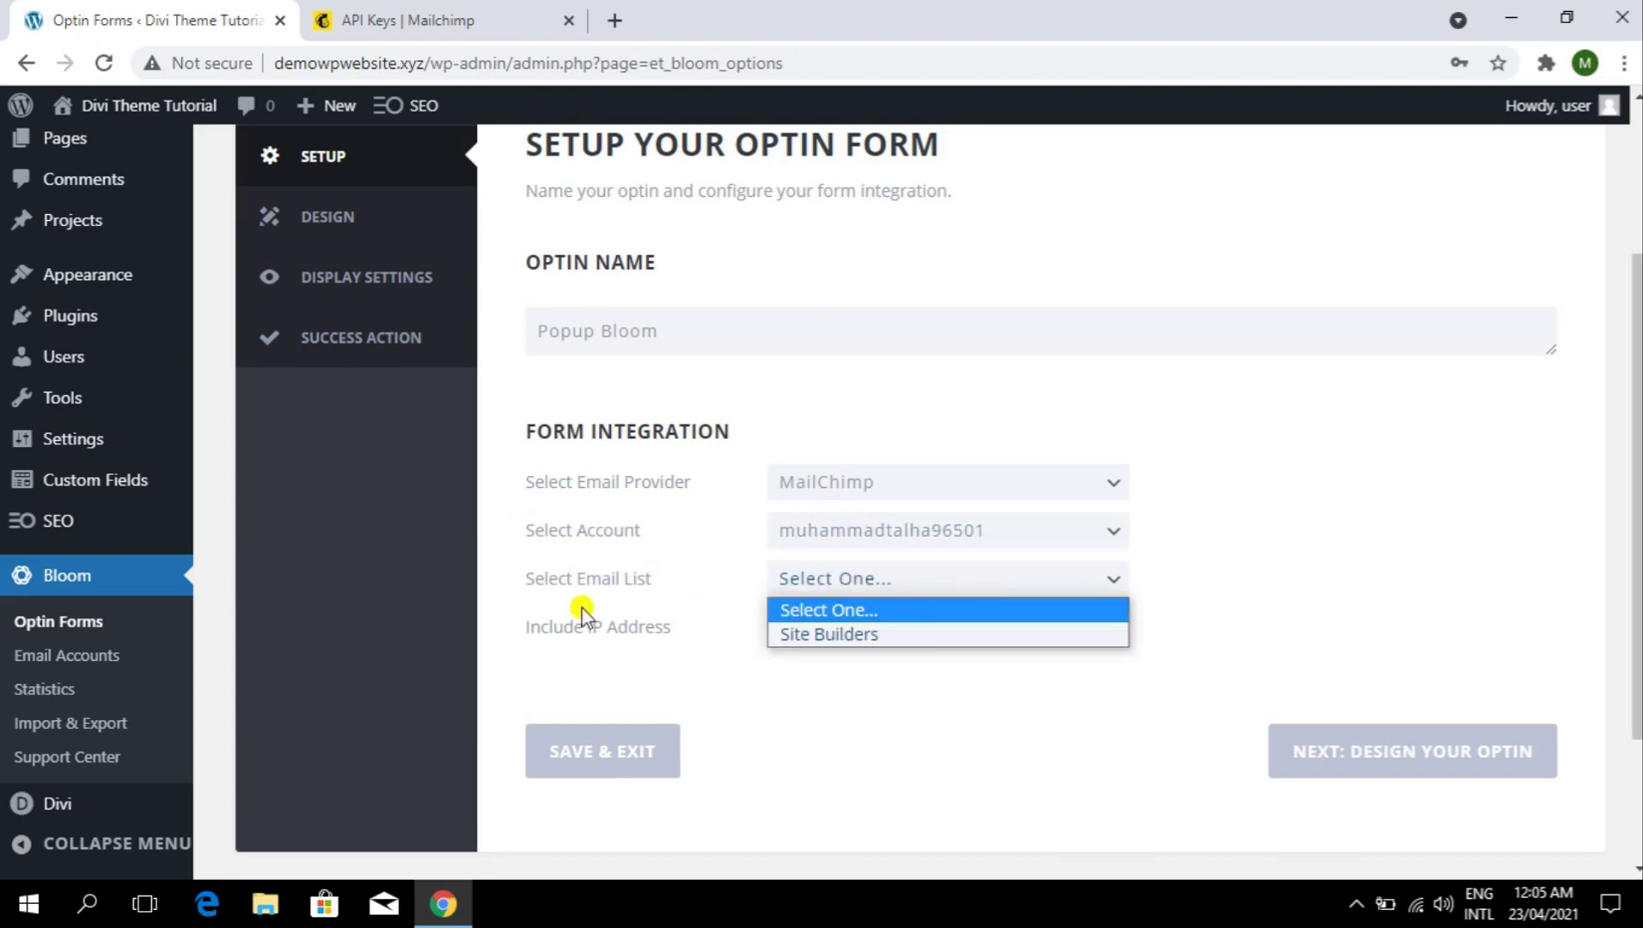
left_click(409, 19)
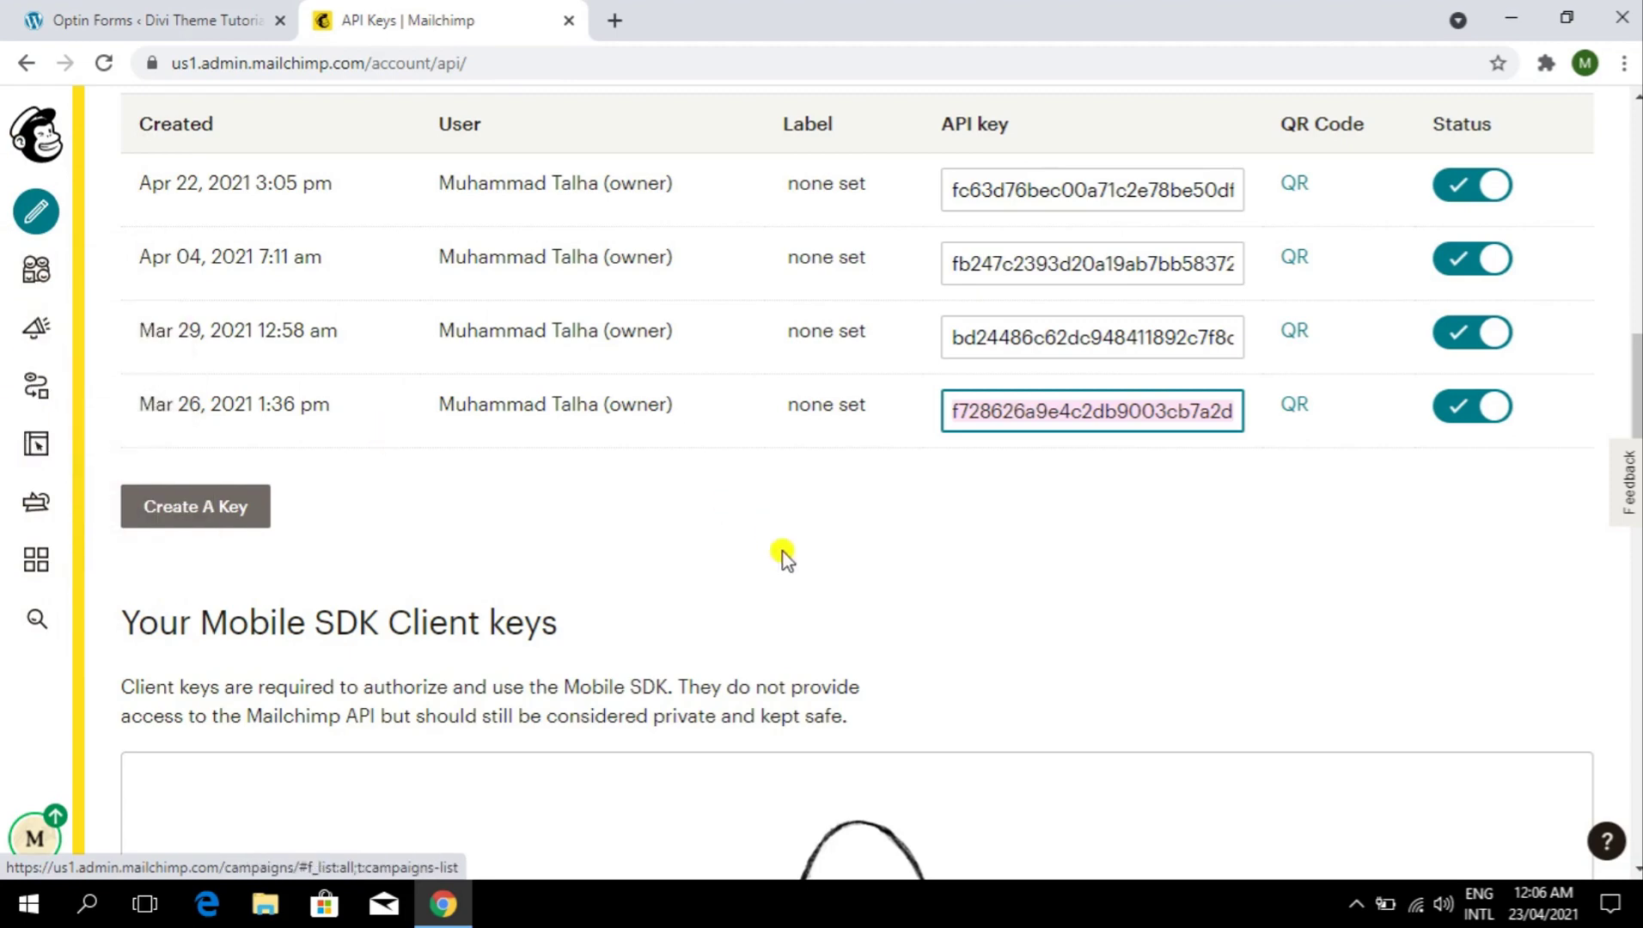
scroll(782, 558, "up", 10)
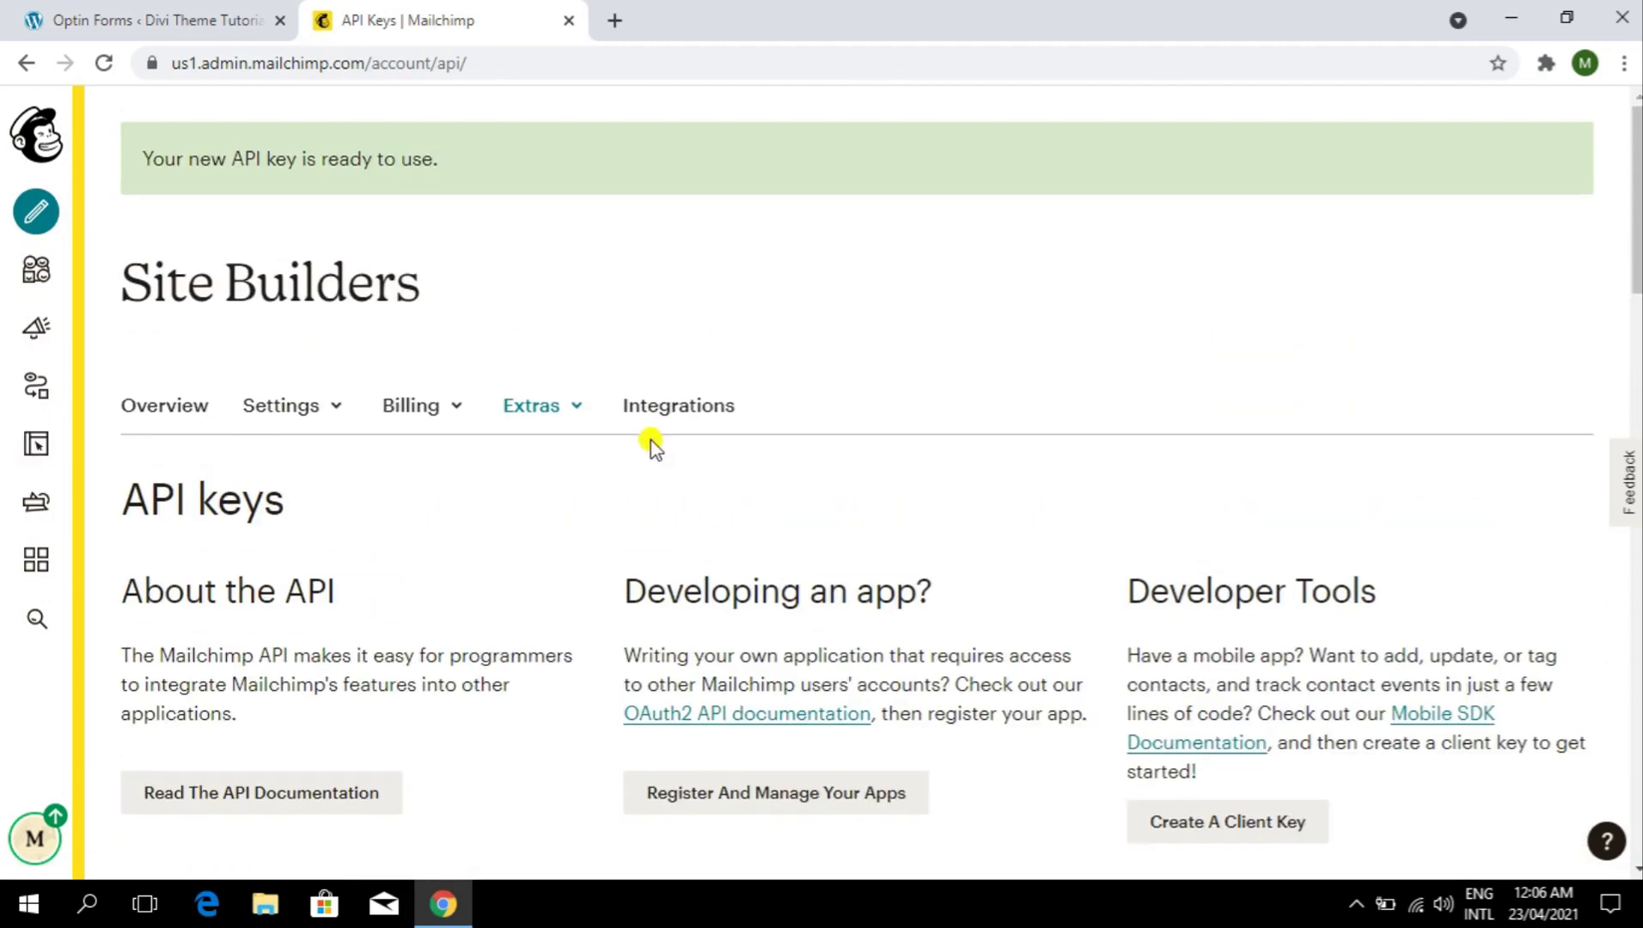
left_click(258, 12)
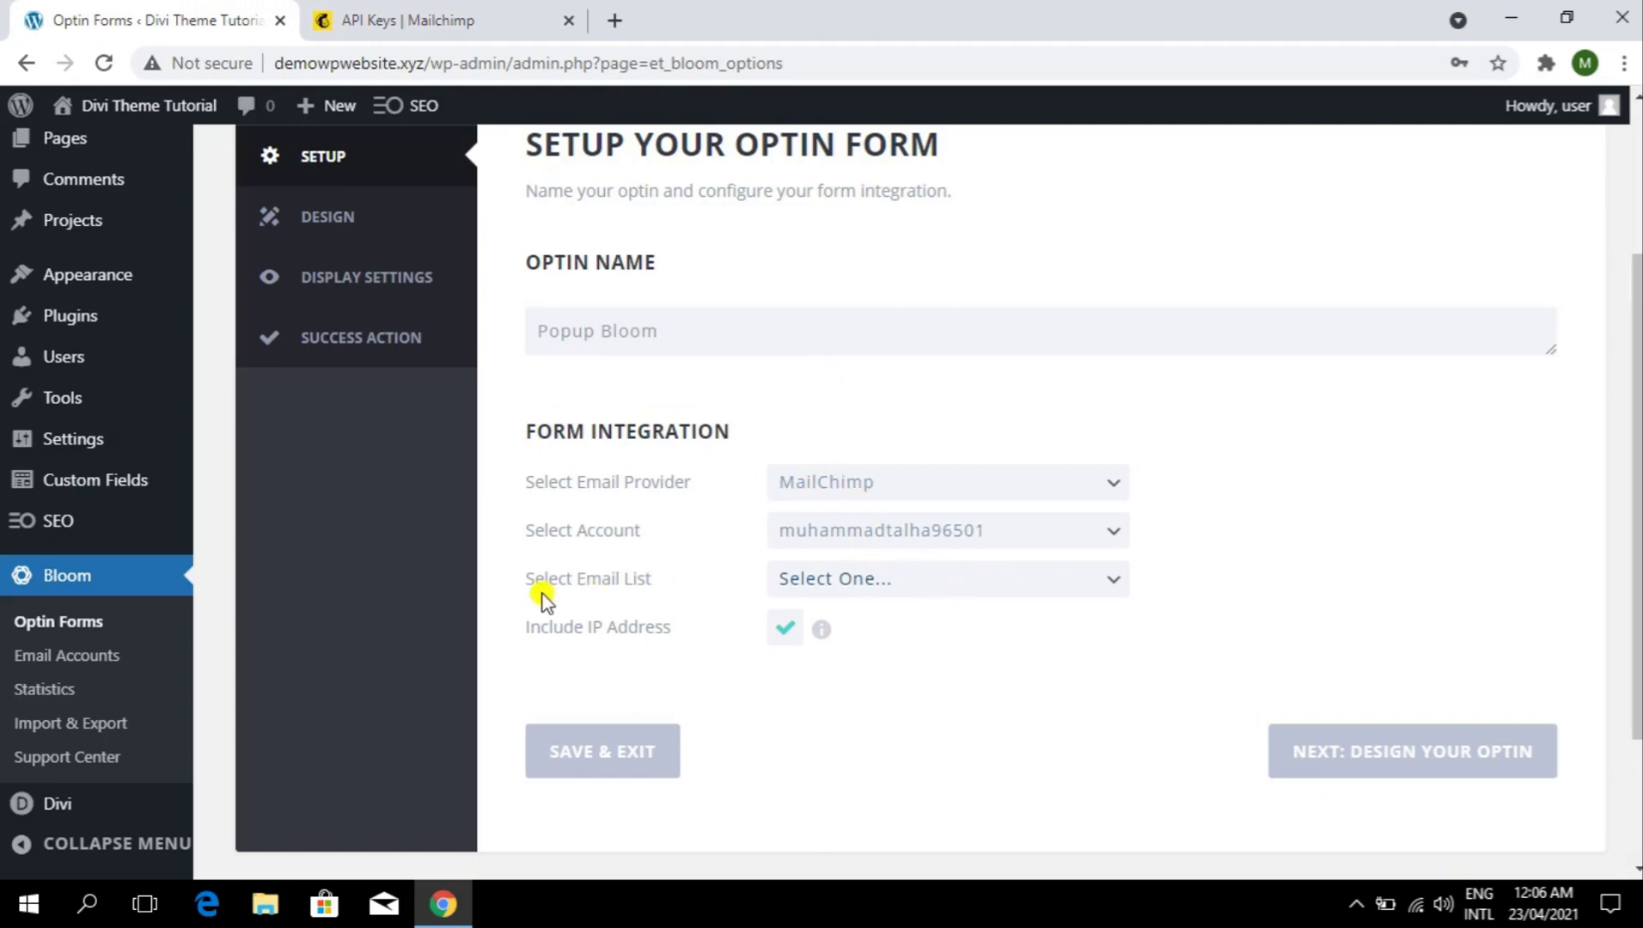
left_click(995, 585)
left_click(991, 636)
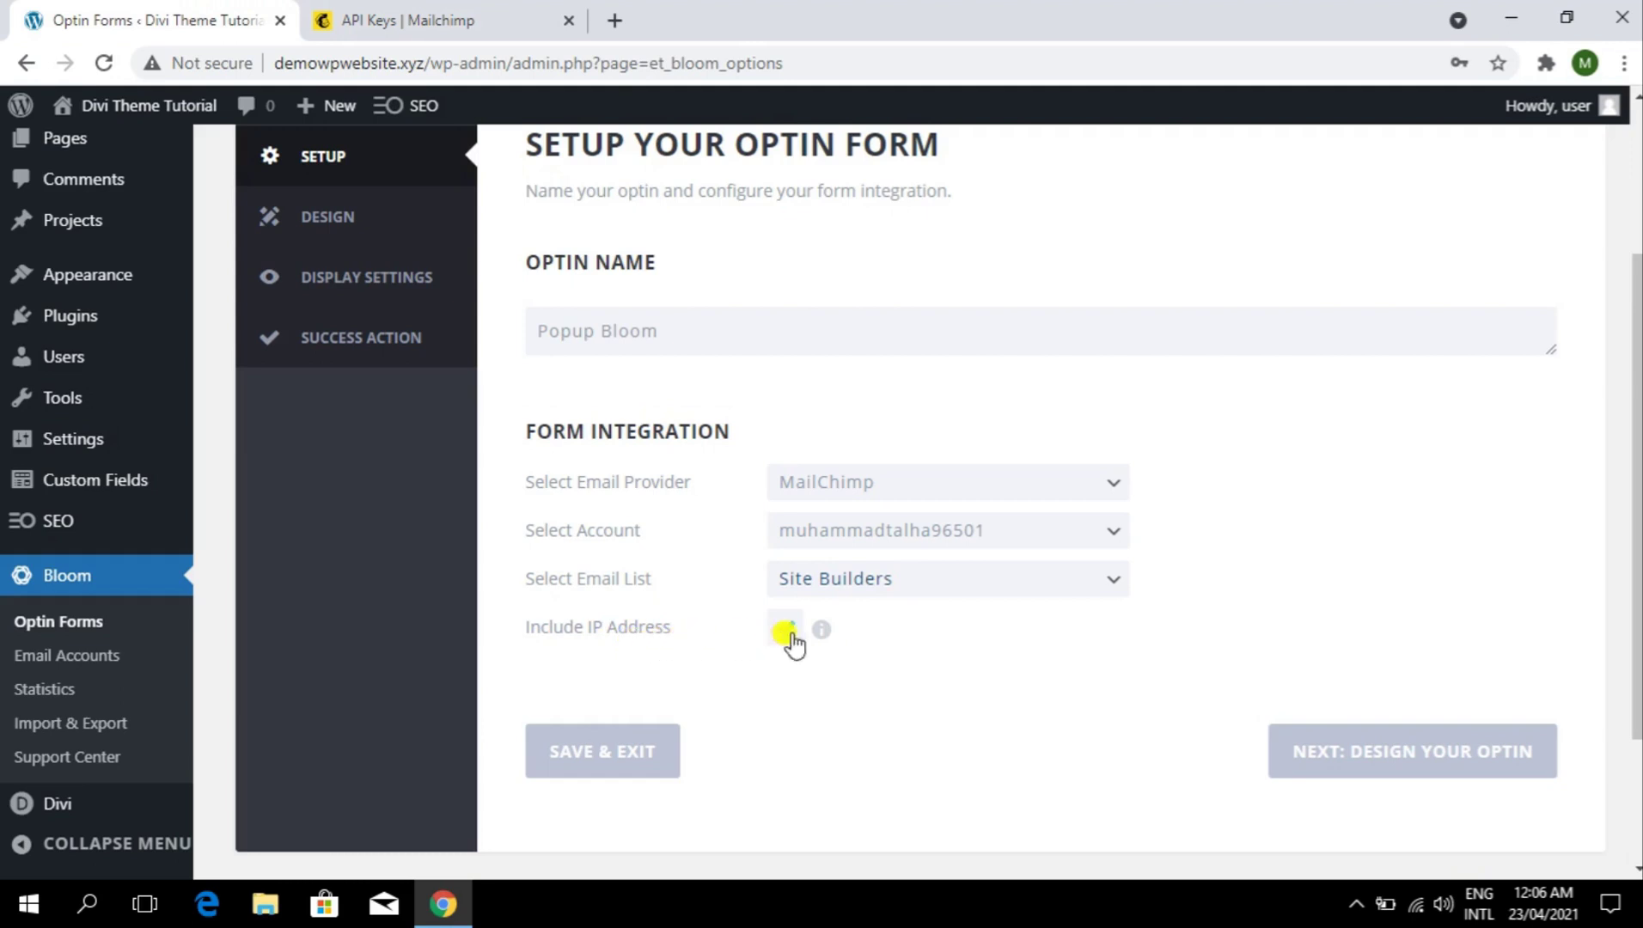
- Leave Include IP Address enabled and continue to the optin's template selection
mouse_move(823, 638)
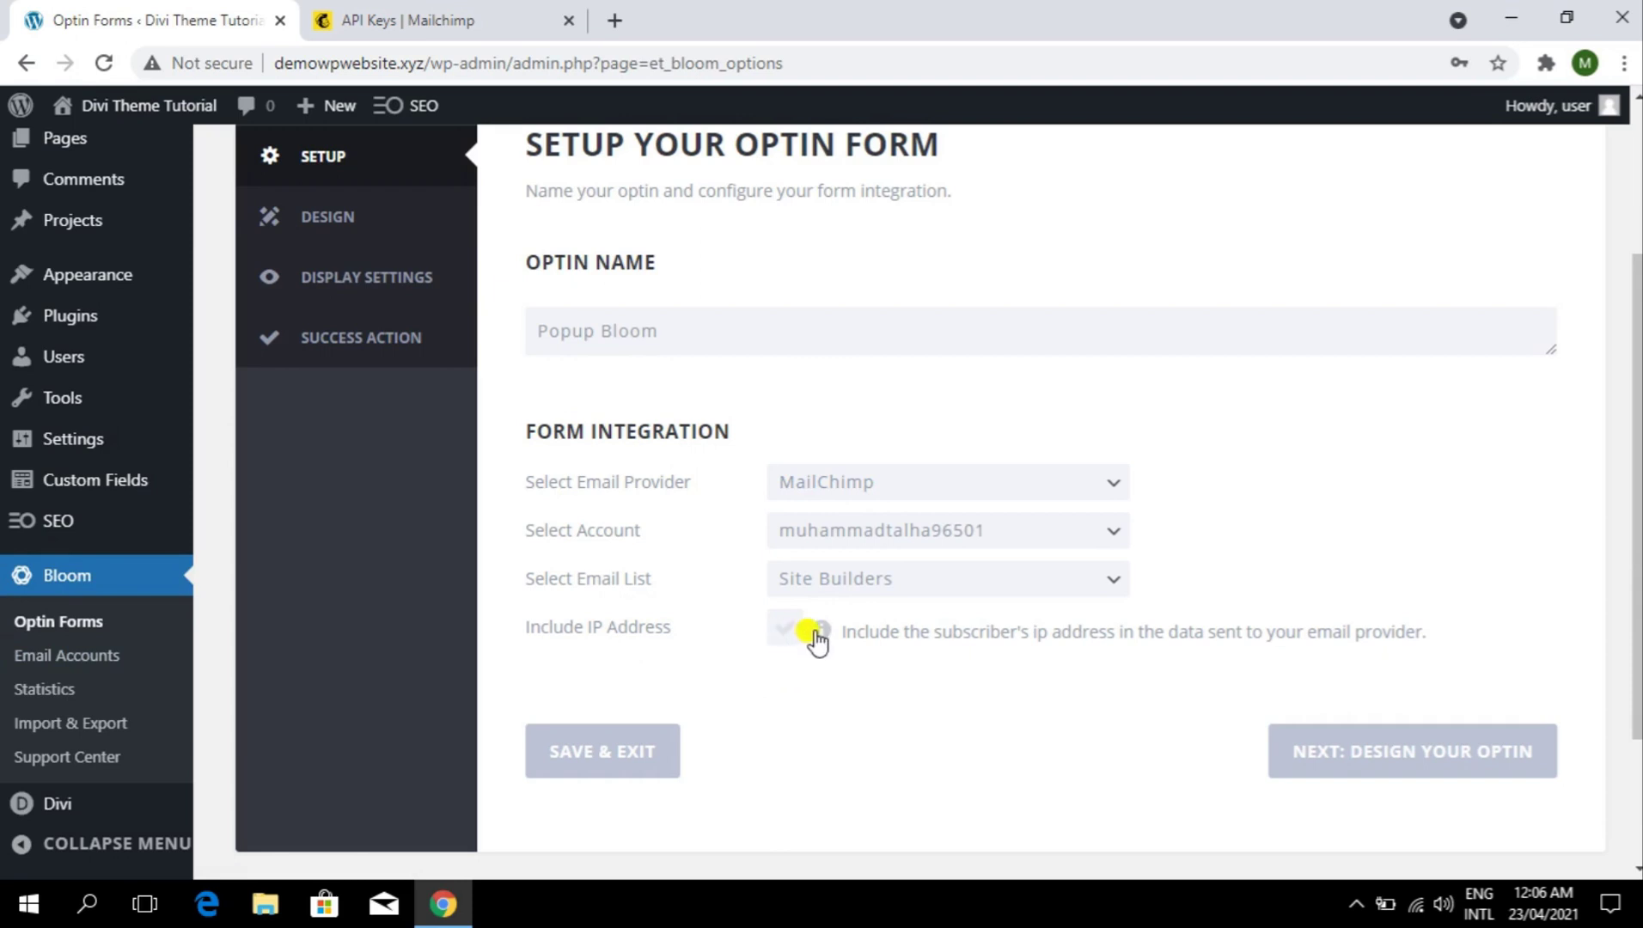
left_click(787, 630)
left_click(786, 629)
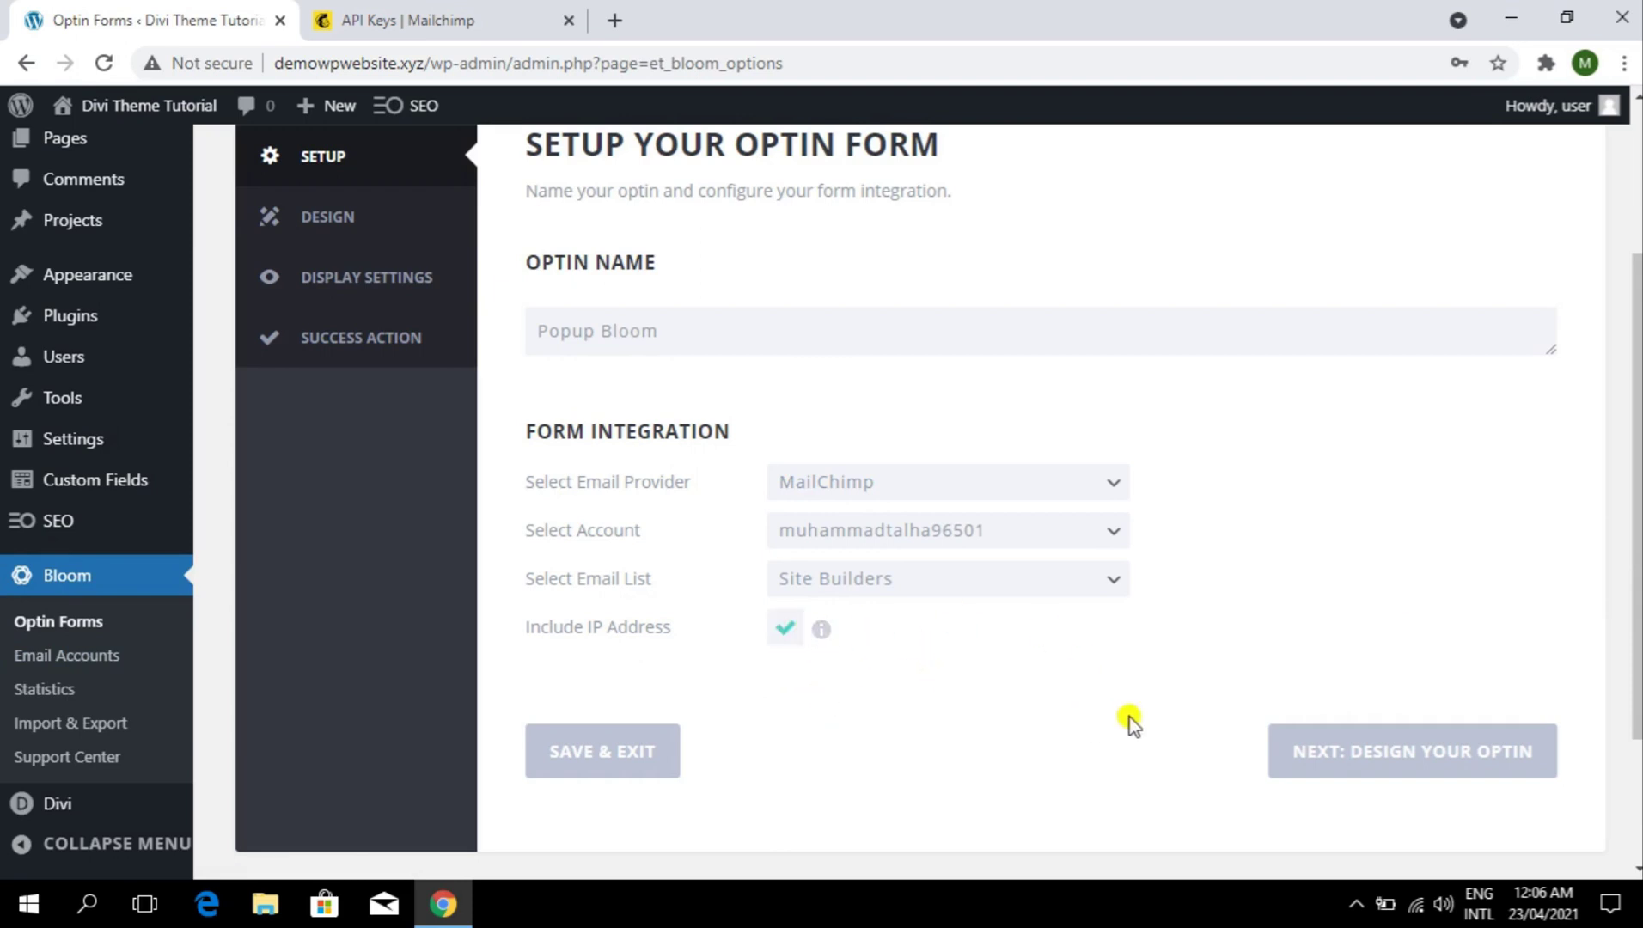
left_click(1410, 772)
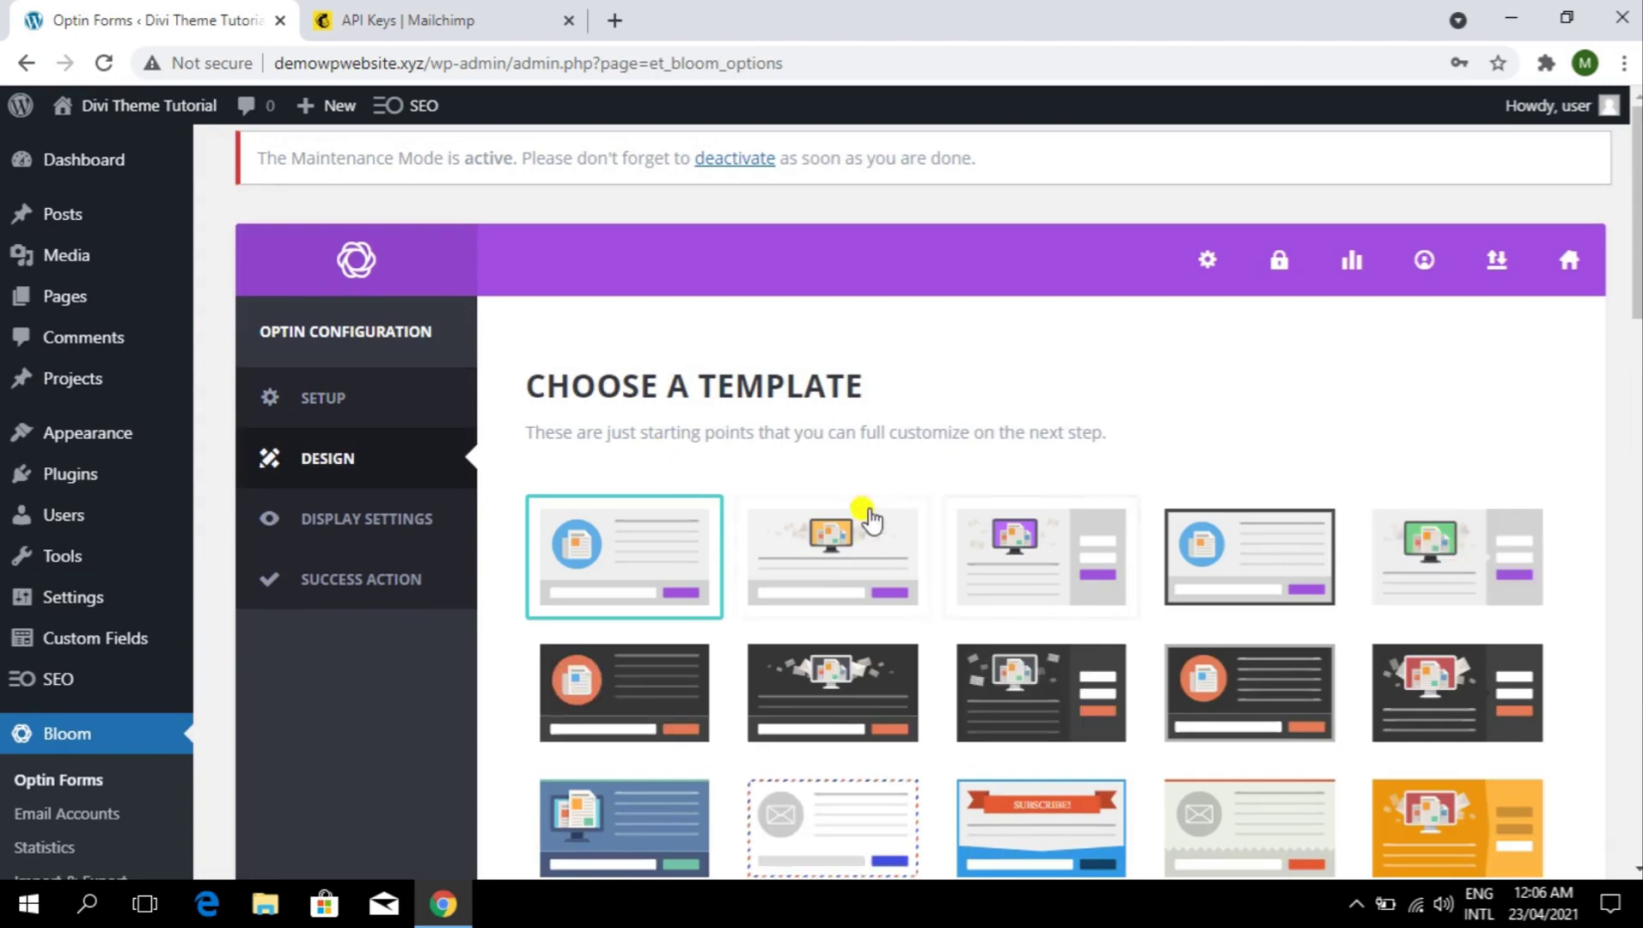
- Choose the template with the orange SUBSCRIBE! ribbon on a dark blue background and continue to its customization
scroll(1031, 515, "down", 1)
left_click_drag(1623, 273, 1639, 741)
left_click(863, 574)
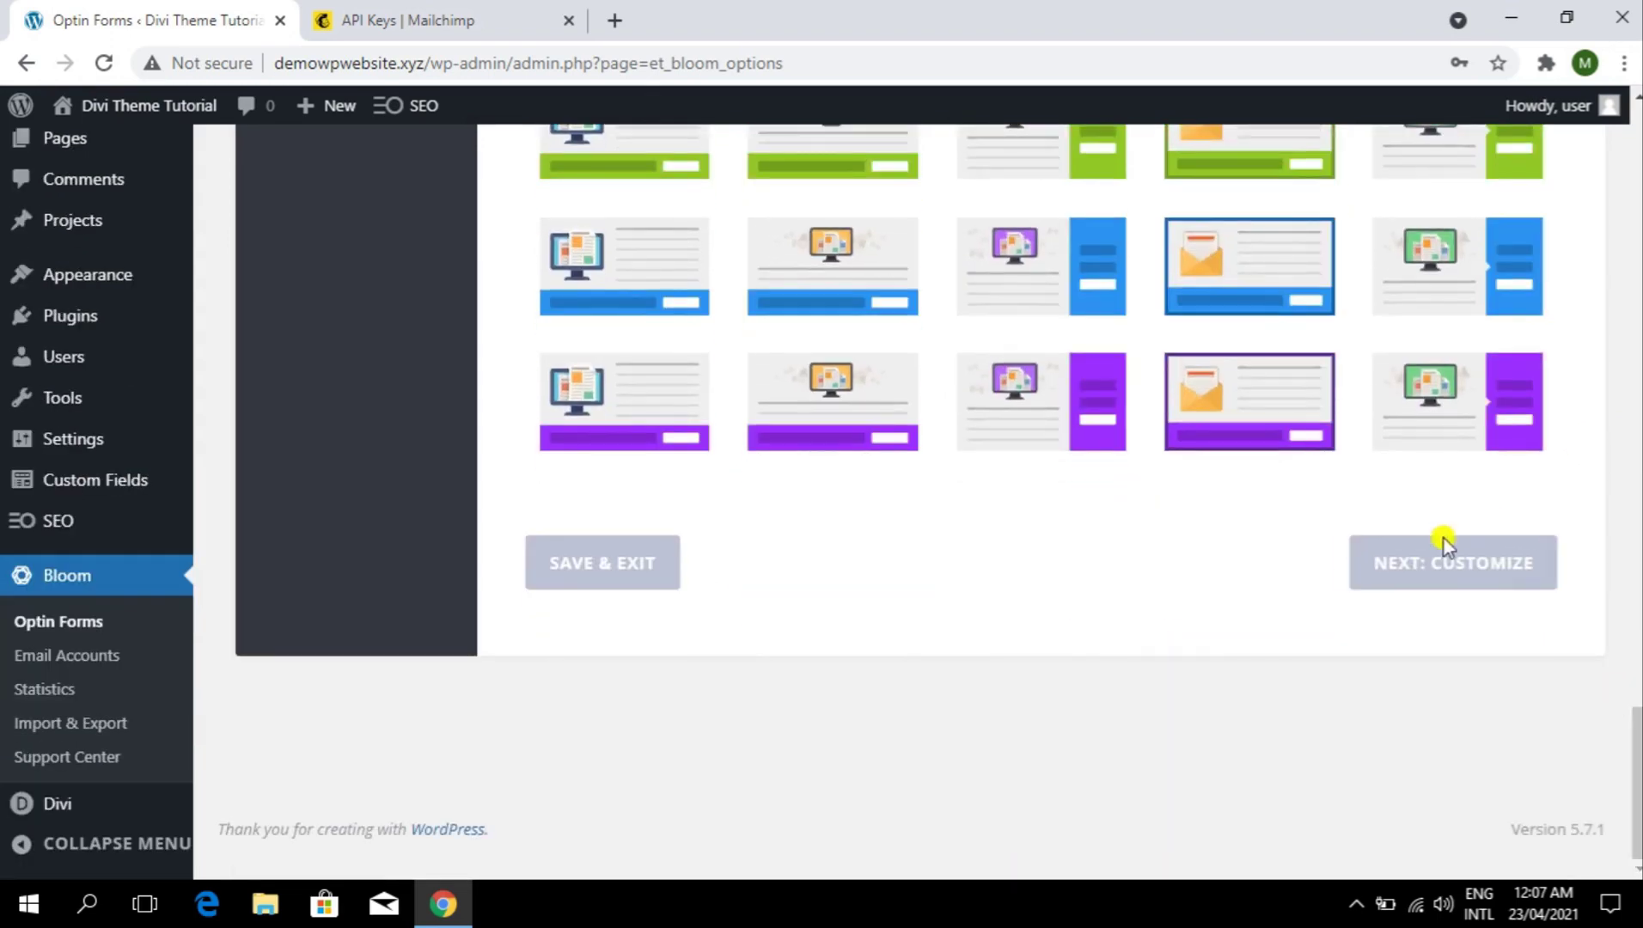
left_click(1443, 575)
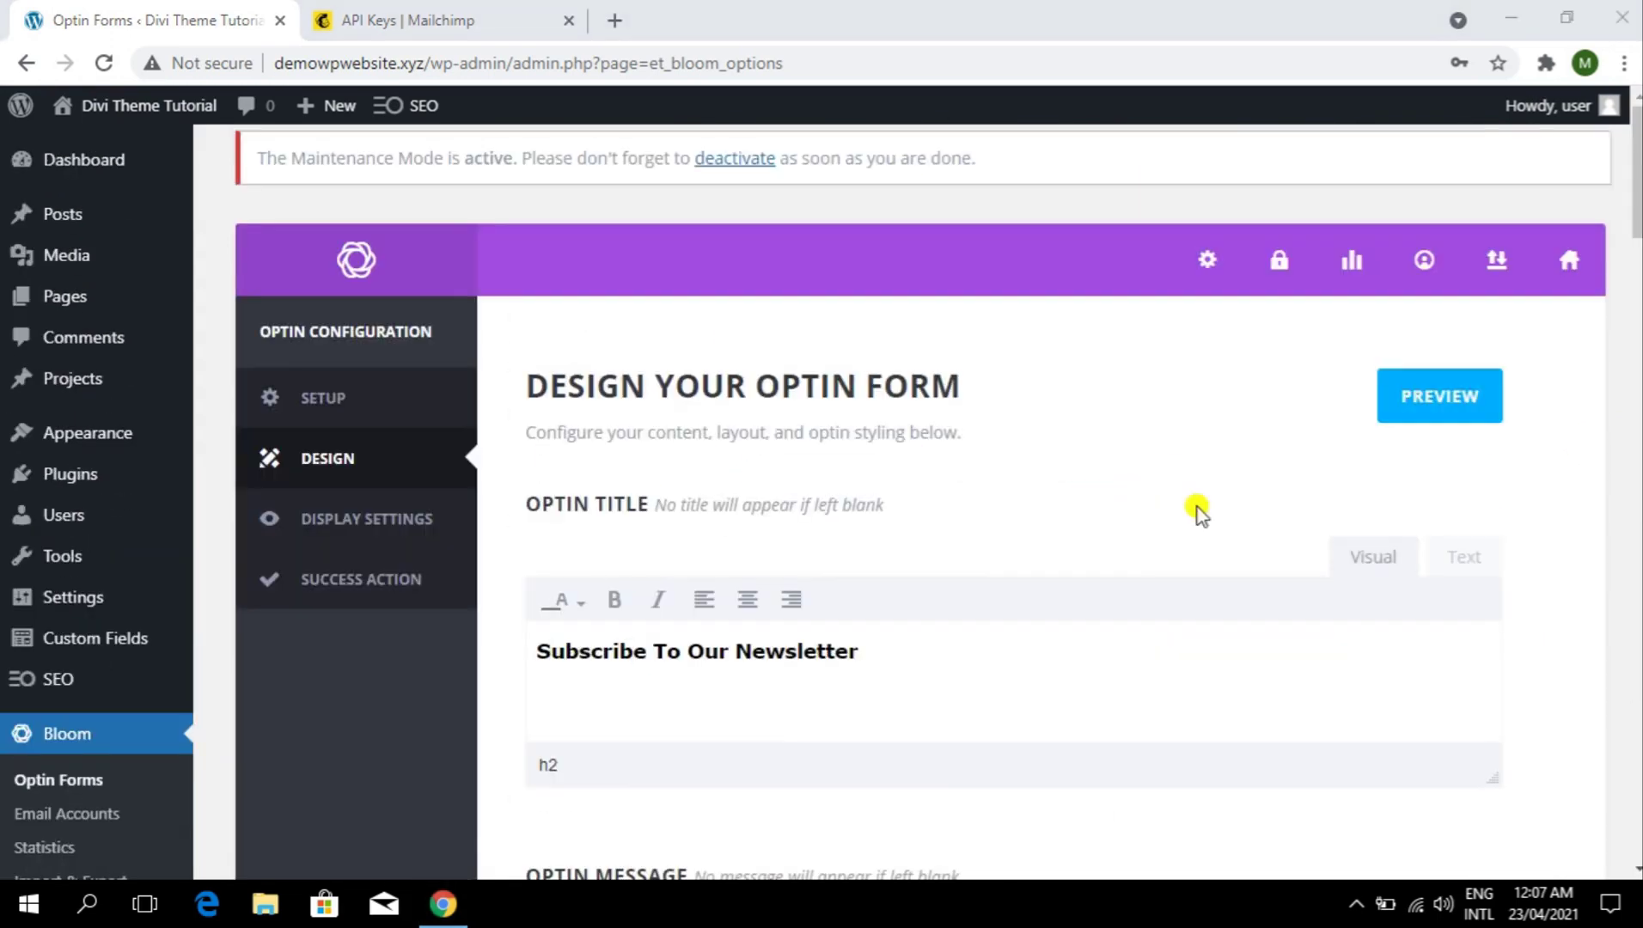
- Center the optin title "Subscribe To Our Newsletter"
scroll(679, 469, "down", 3)
left_click_drag(524, 404, 839, 404)
left_click(822, 387)
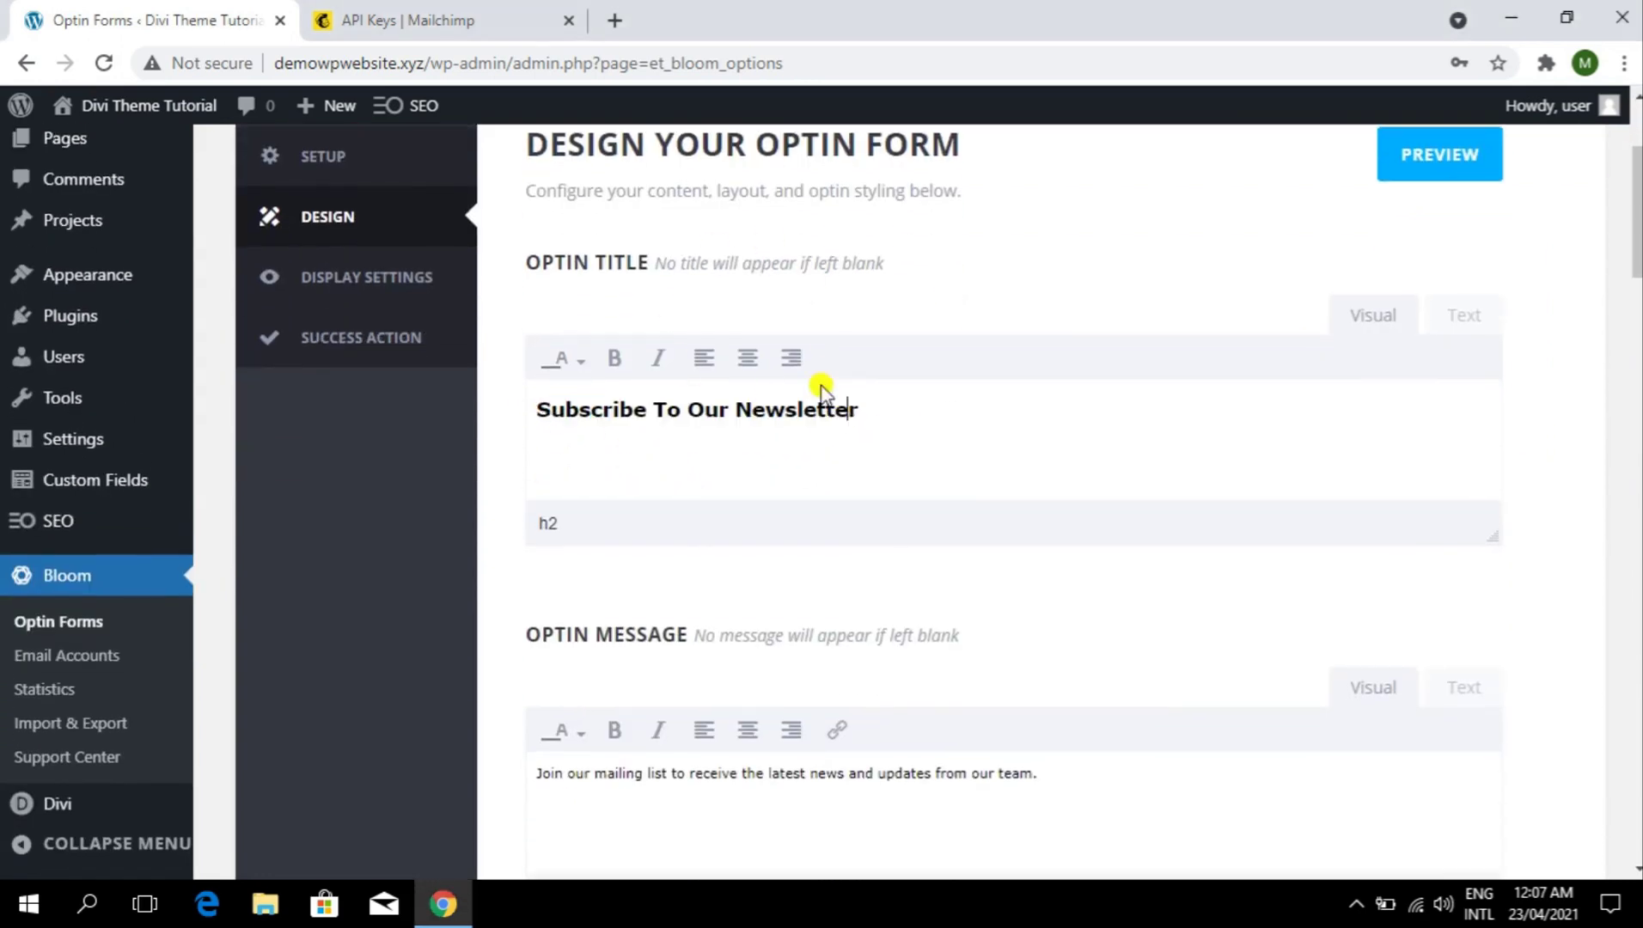
triple_click(757, 403)
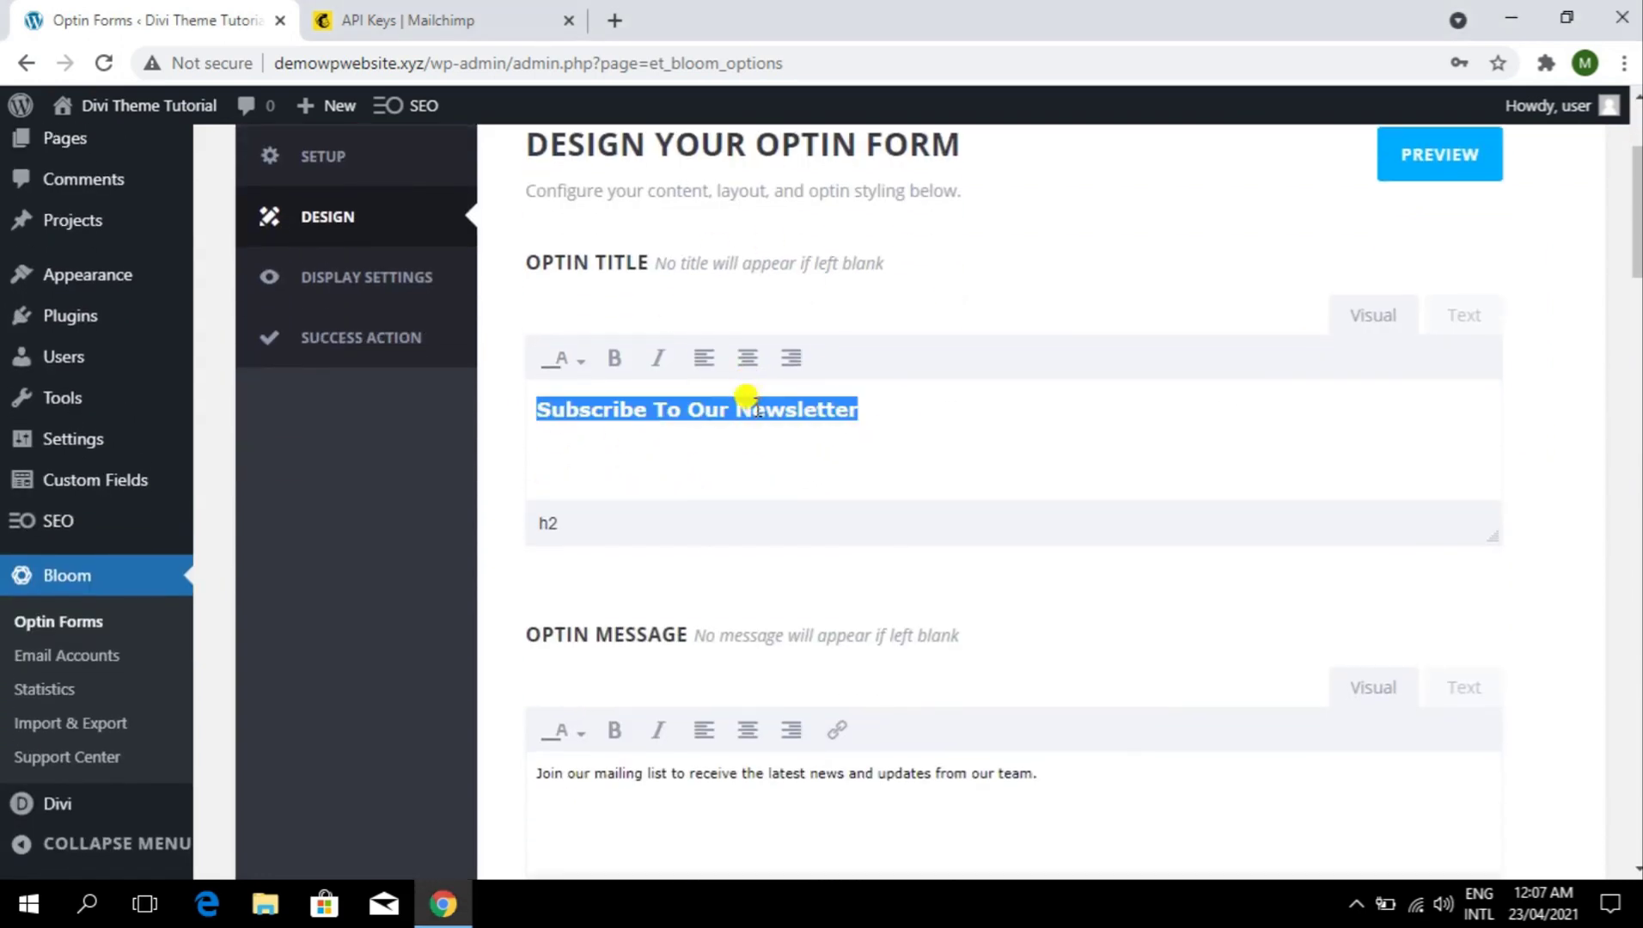
left_click(748, 358)
- Center the optin message about joining the mailing list
scroll(864, 645, "down", 1)
scroll(864, 643, "up", 1)
triple_click(852, 778)
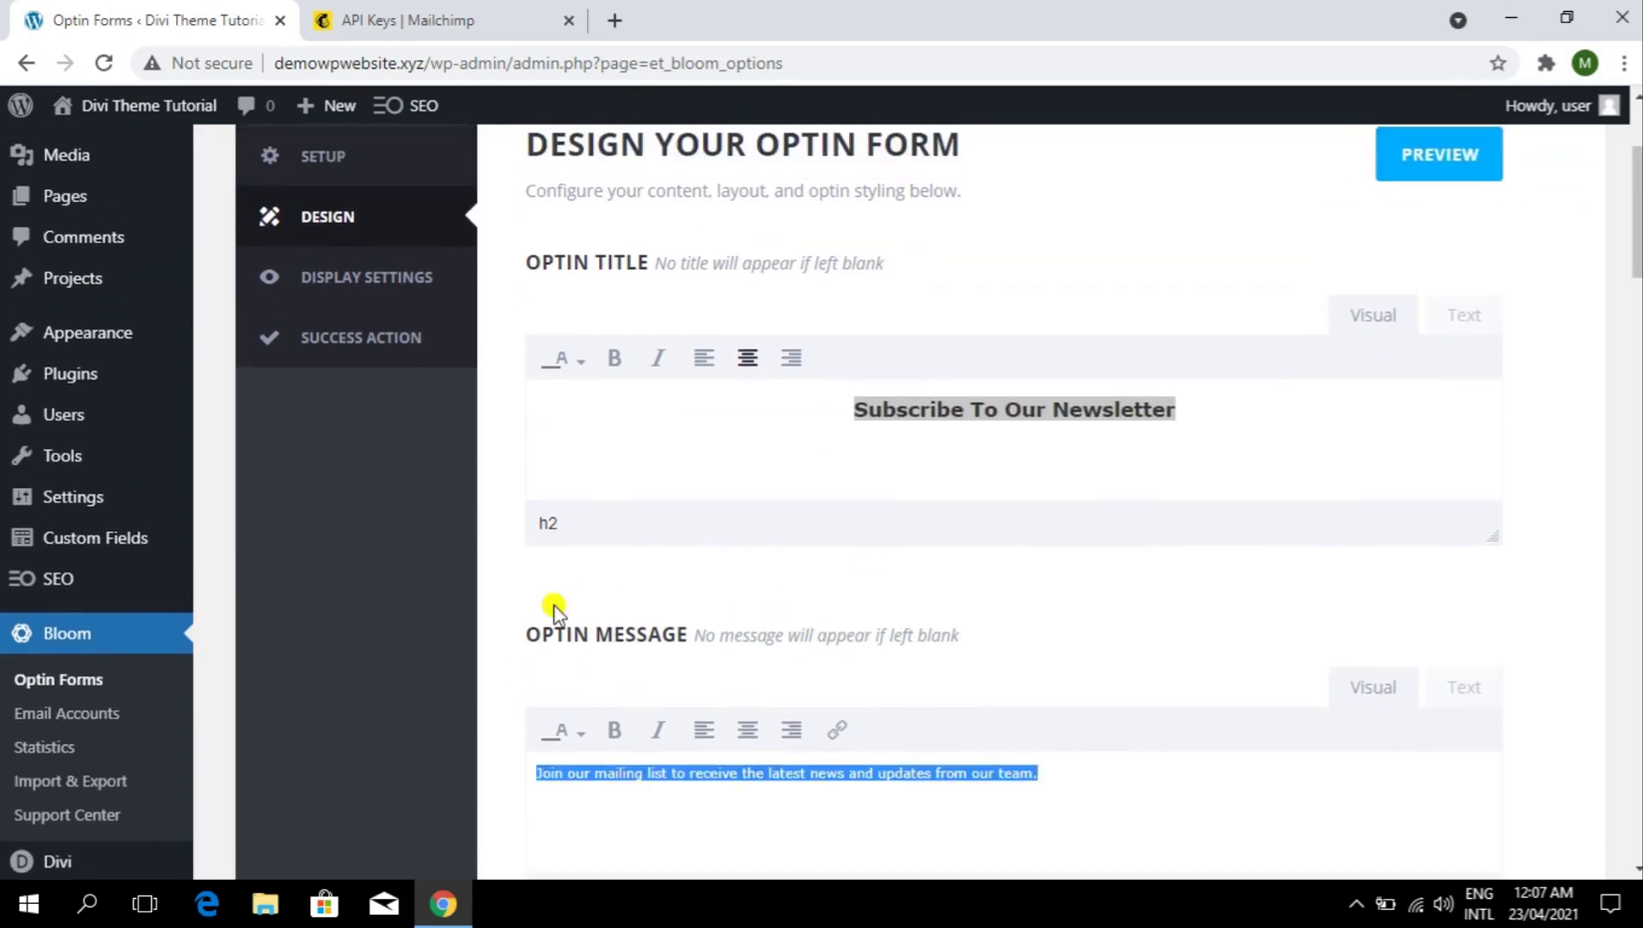
scroll(550, 608, "down", 2)
left_click(741, 611)
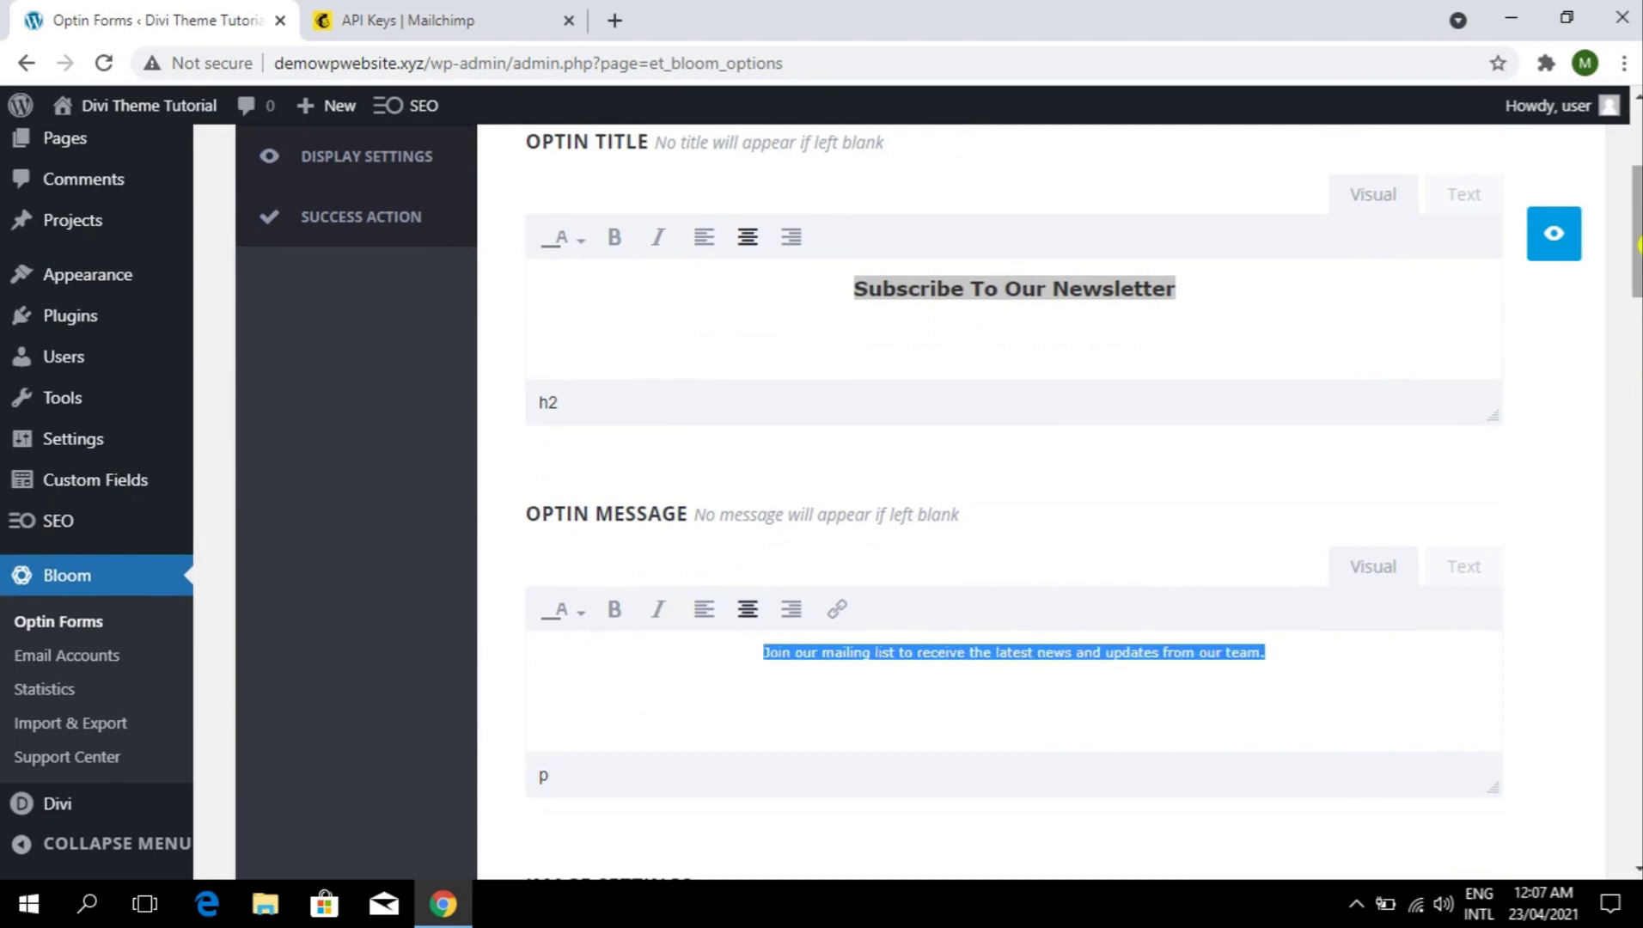
- Look over the image and styling settings, preview the optin popup and close the preview
left_click_drag(1638, 240, 1639, 339)
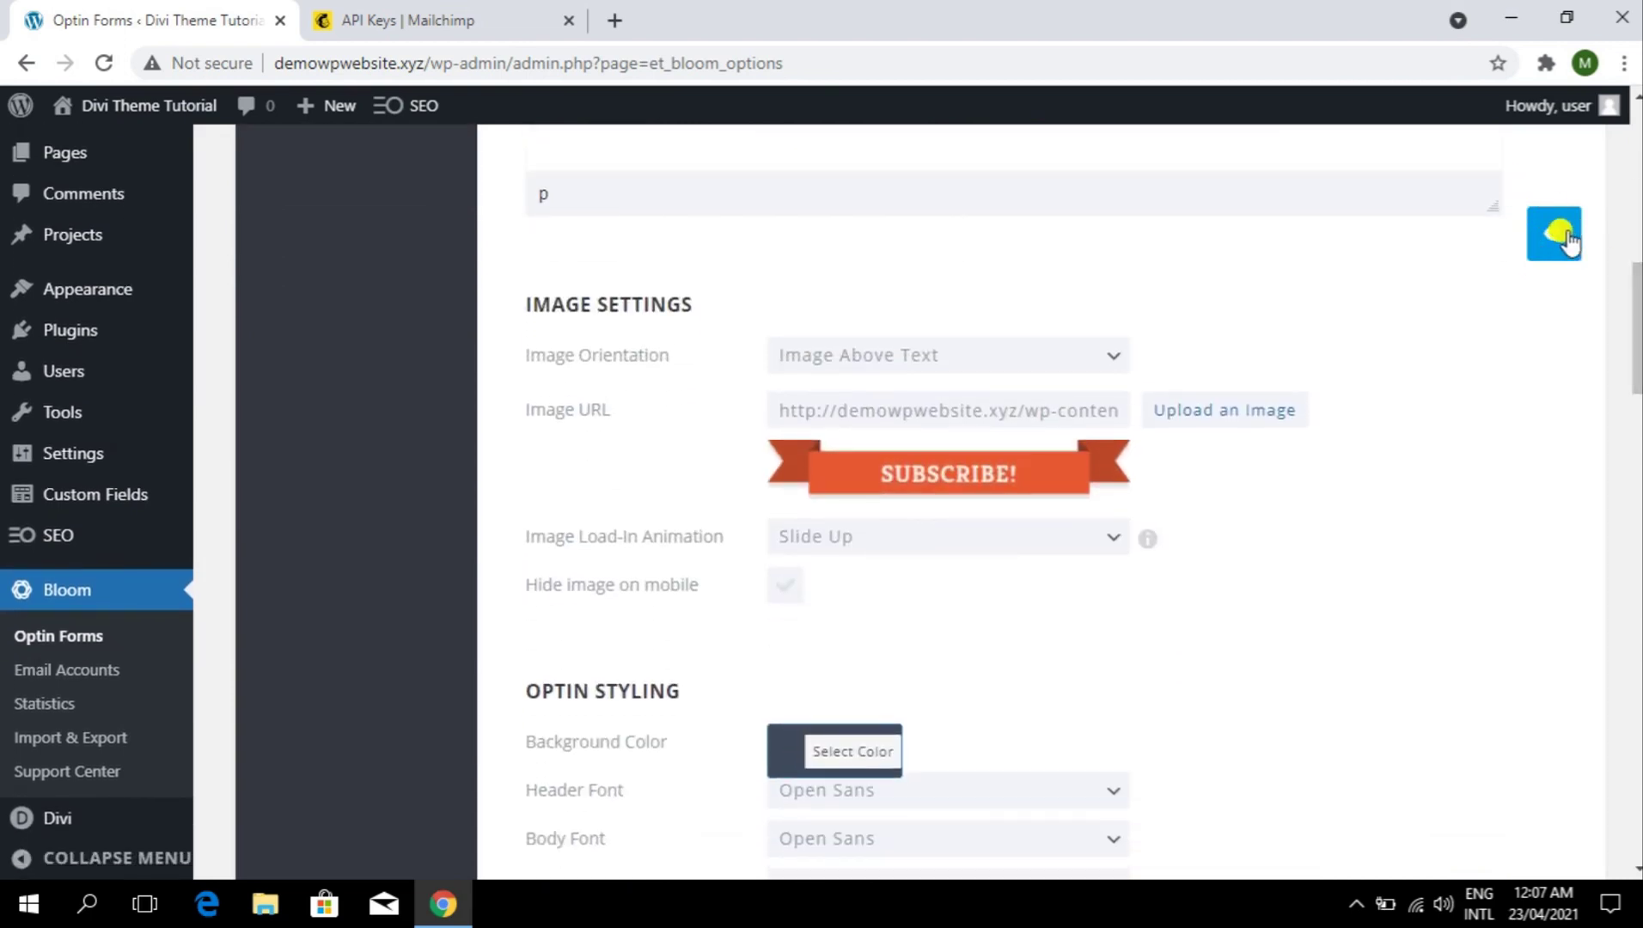
scroll(1573, 253, "down", 5)
scroll(1573, 254, "up", 5)
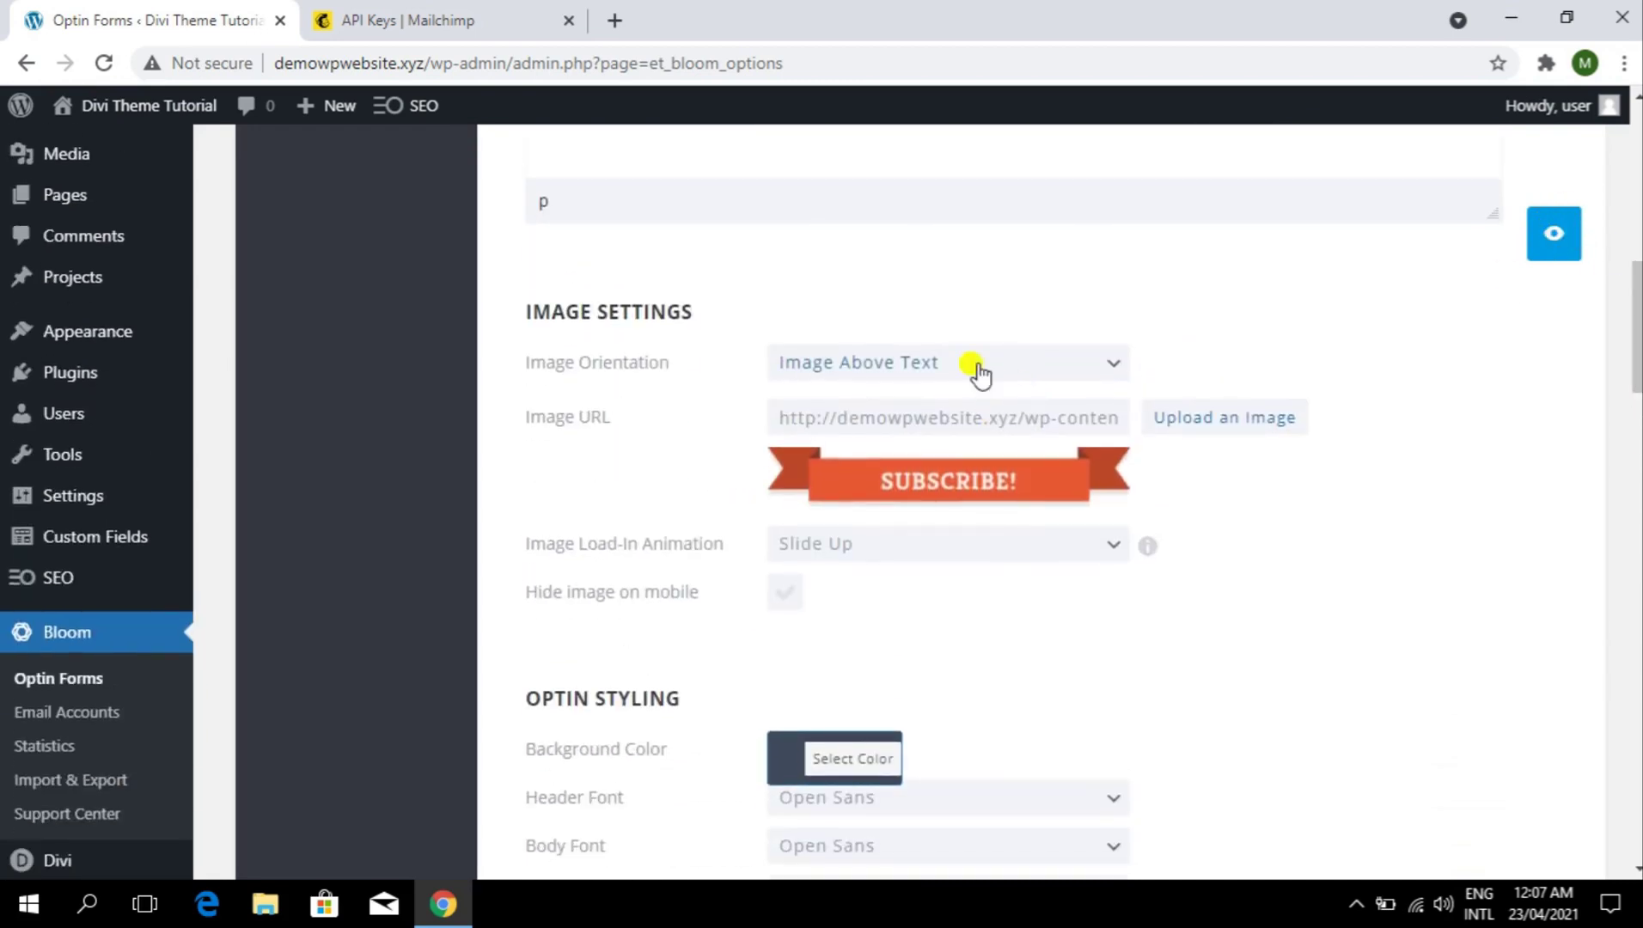
left_click(1553, 238)
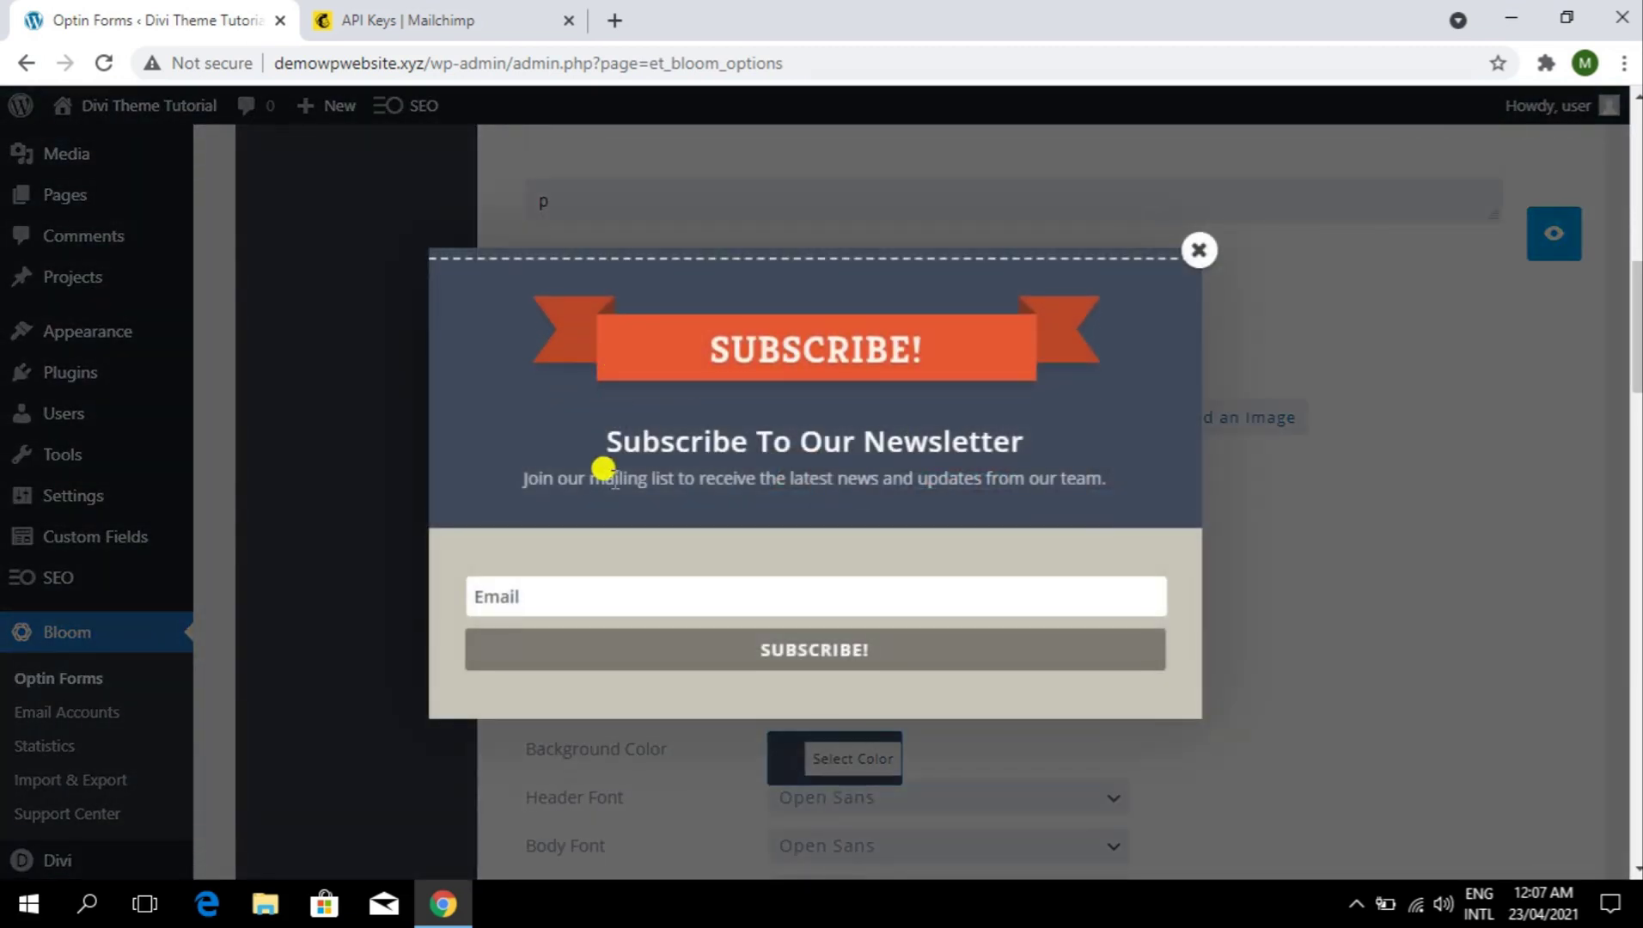
left_click(1196, 253)
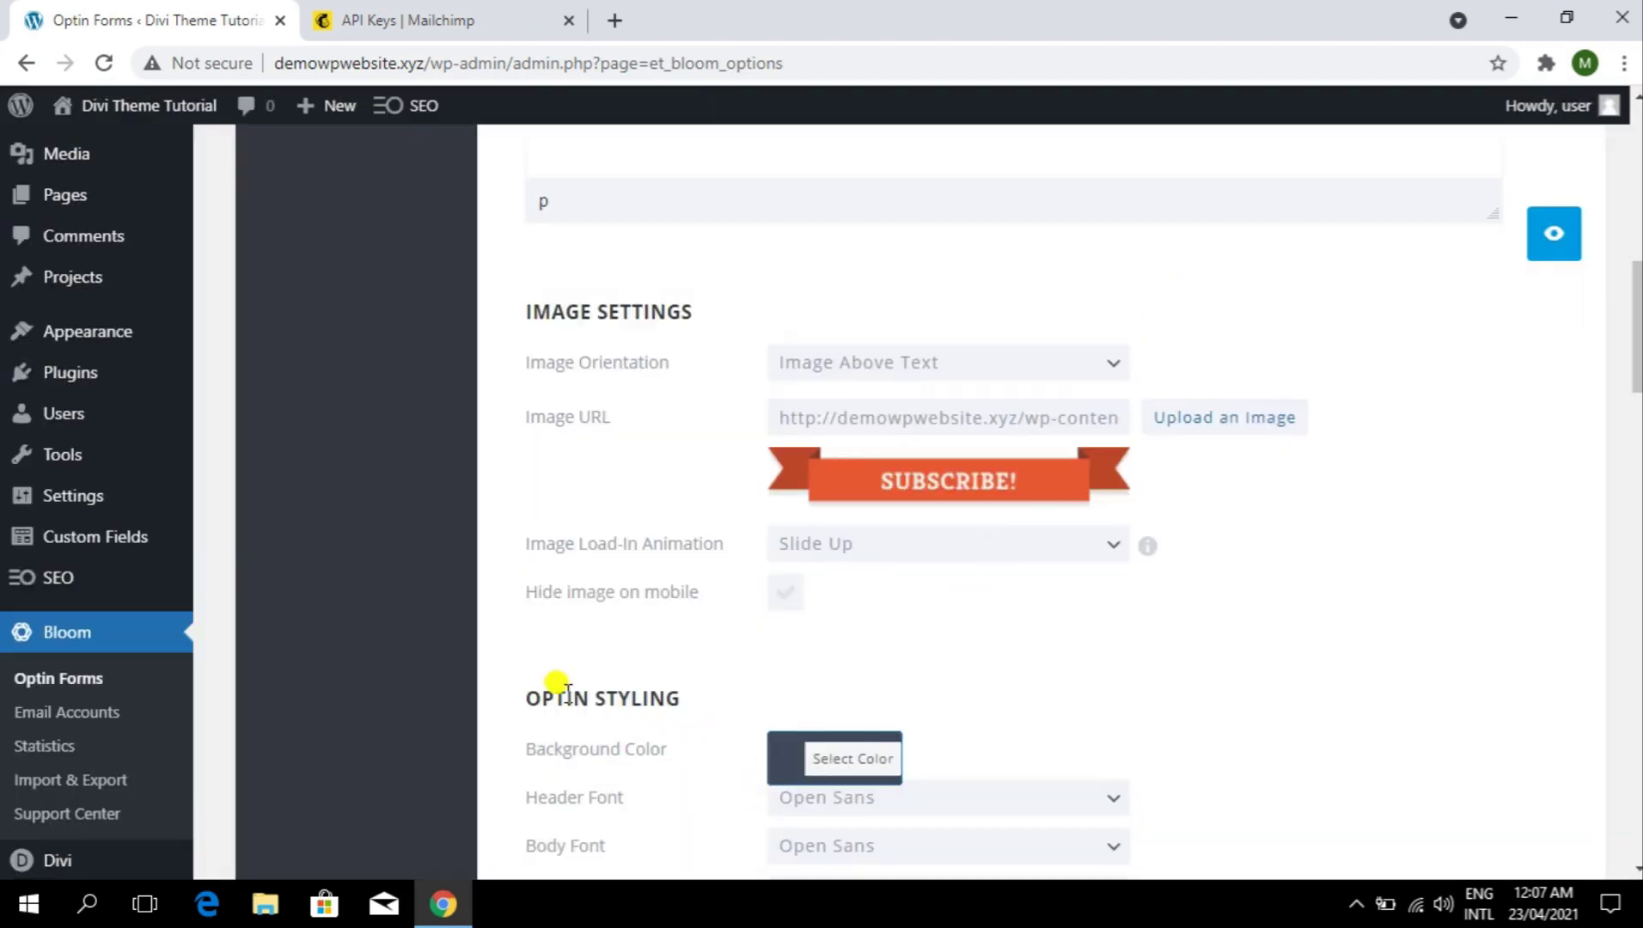
- Set the image orientation to Image Below Text and preview the optin popup
scroll(1637, 471, "down", 2)
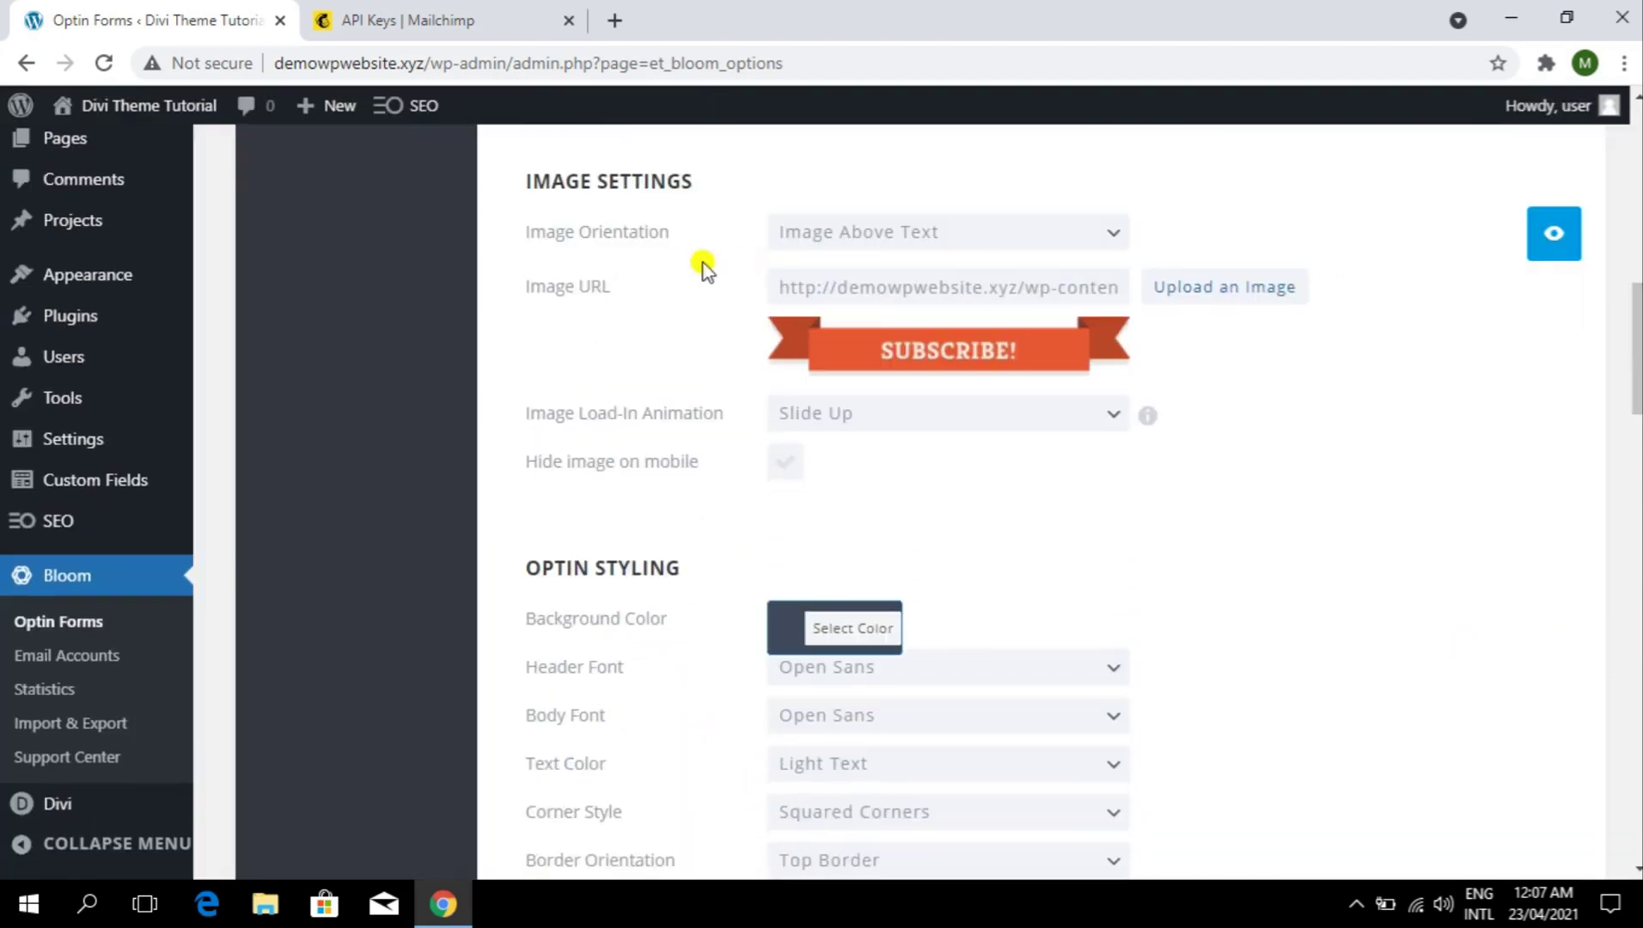
scroll(1264, 389, "up", 2)
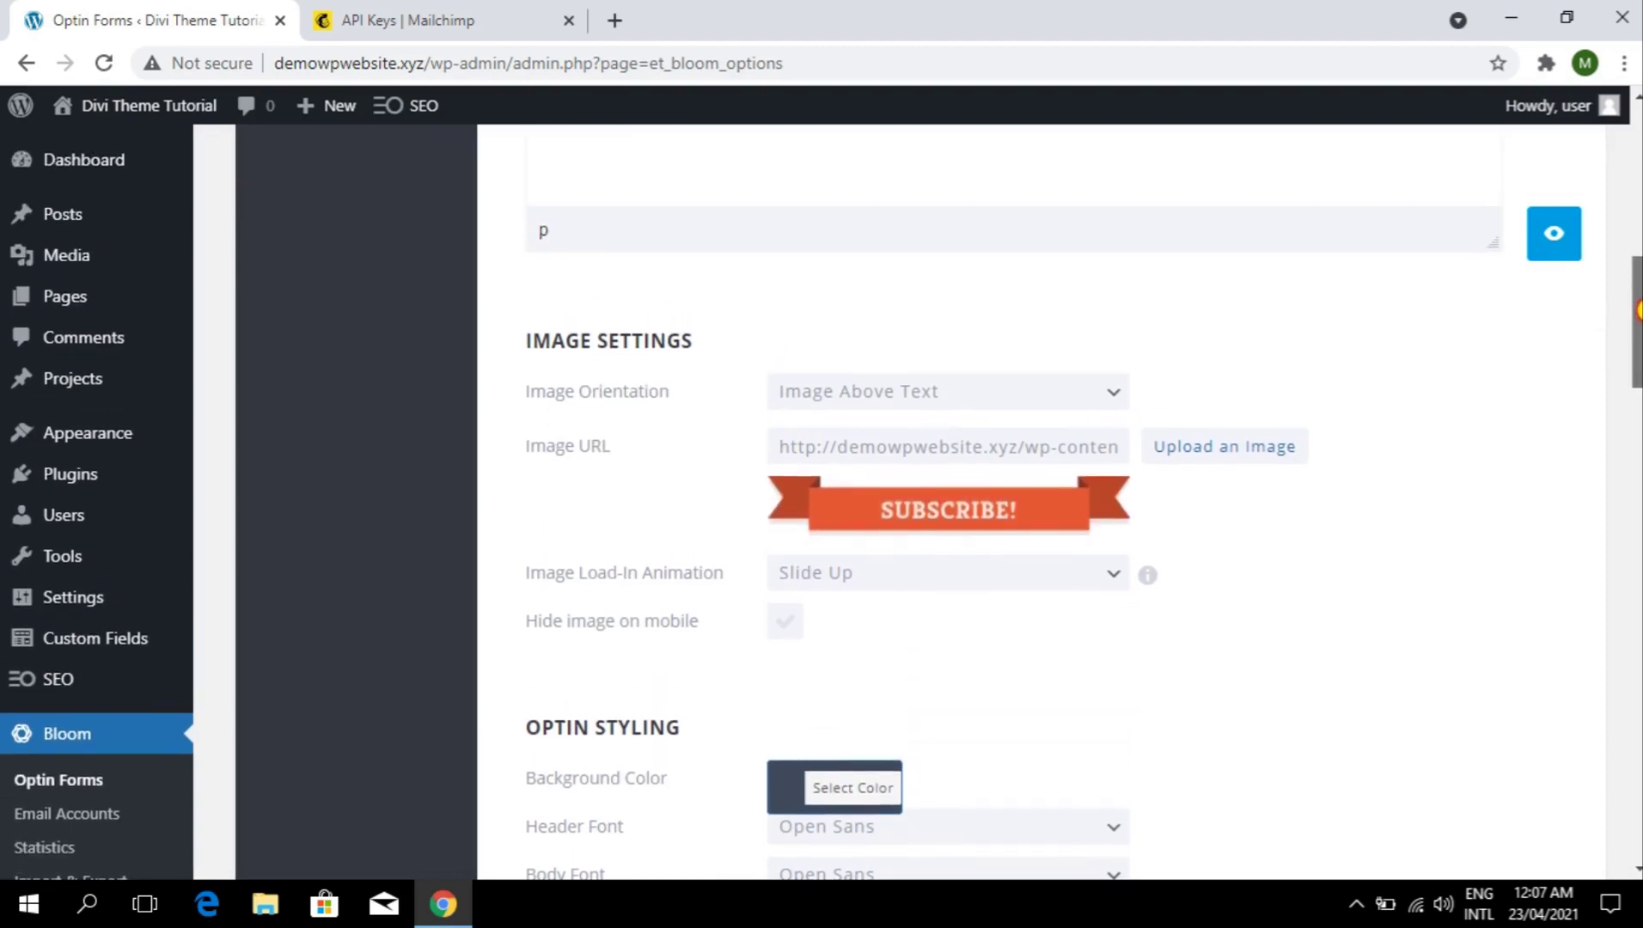
left_click_drag(527, 347, 694, 347)
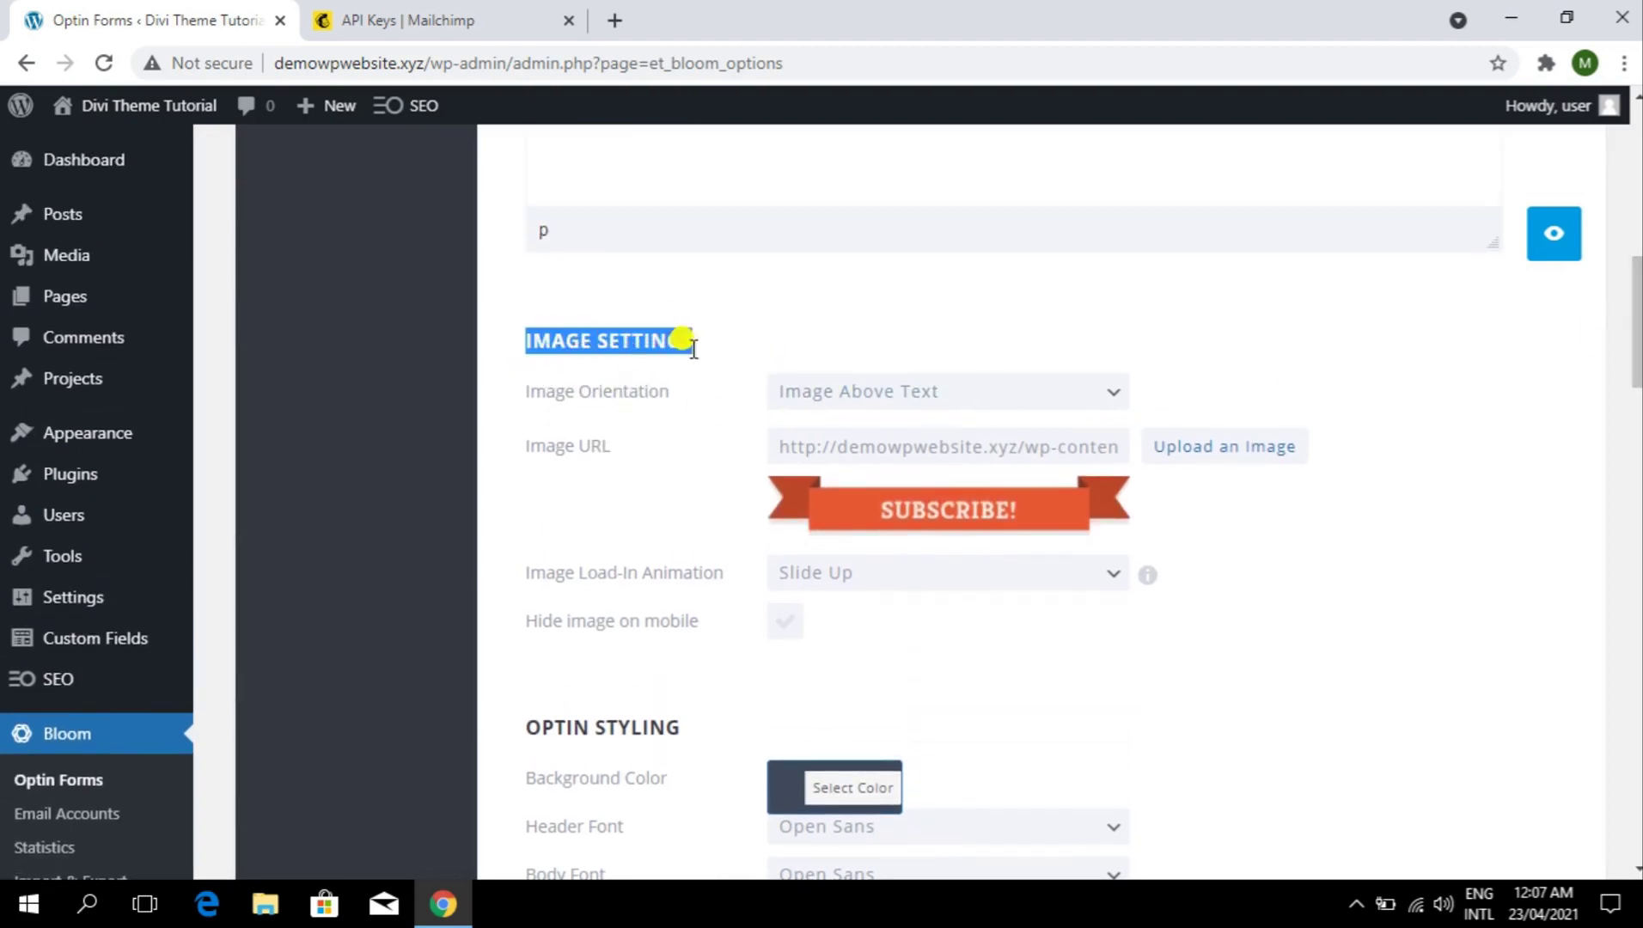
left_click(934, 395)
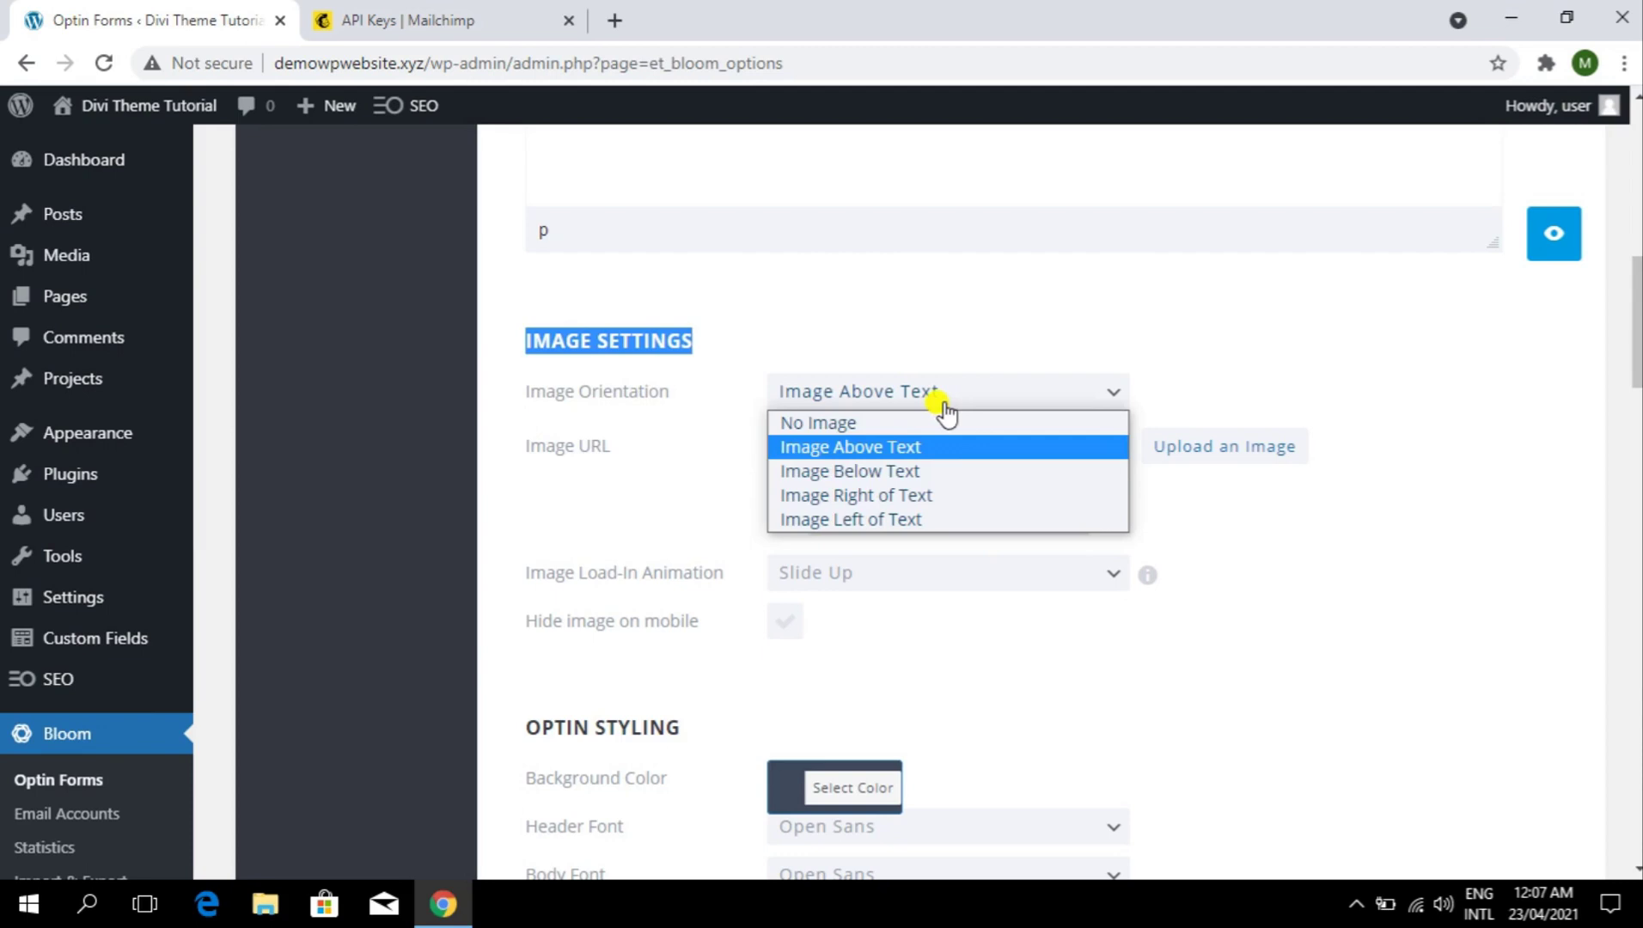
left_click(954, 475)
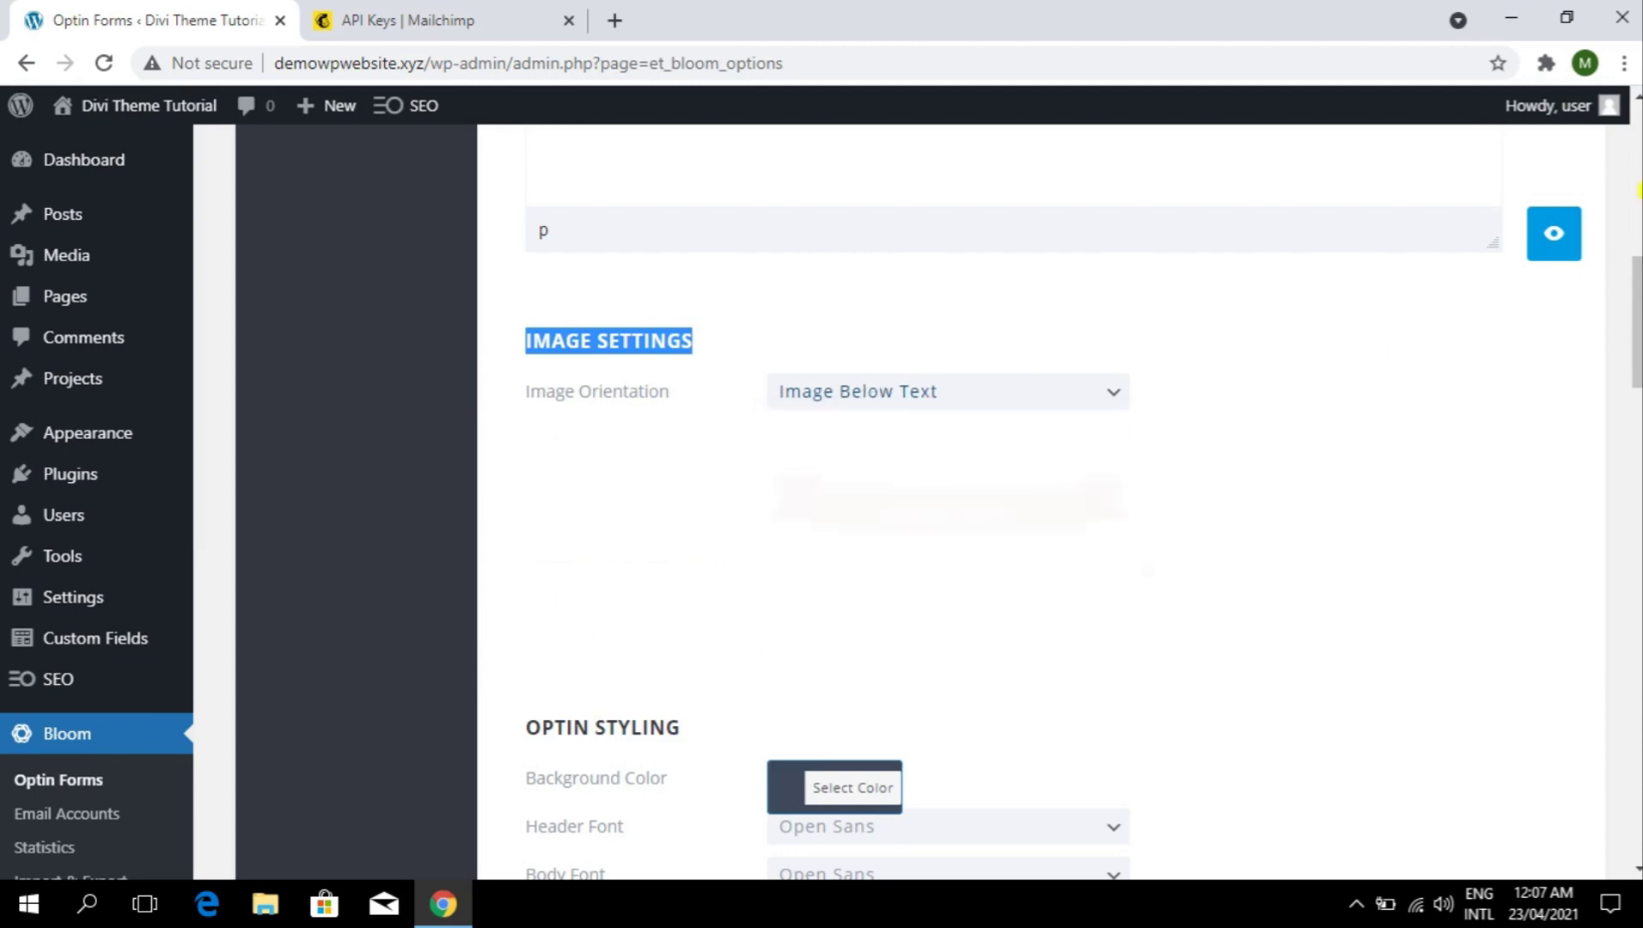
left_click(1554, 233)
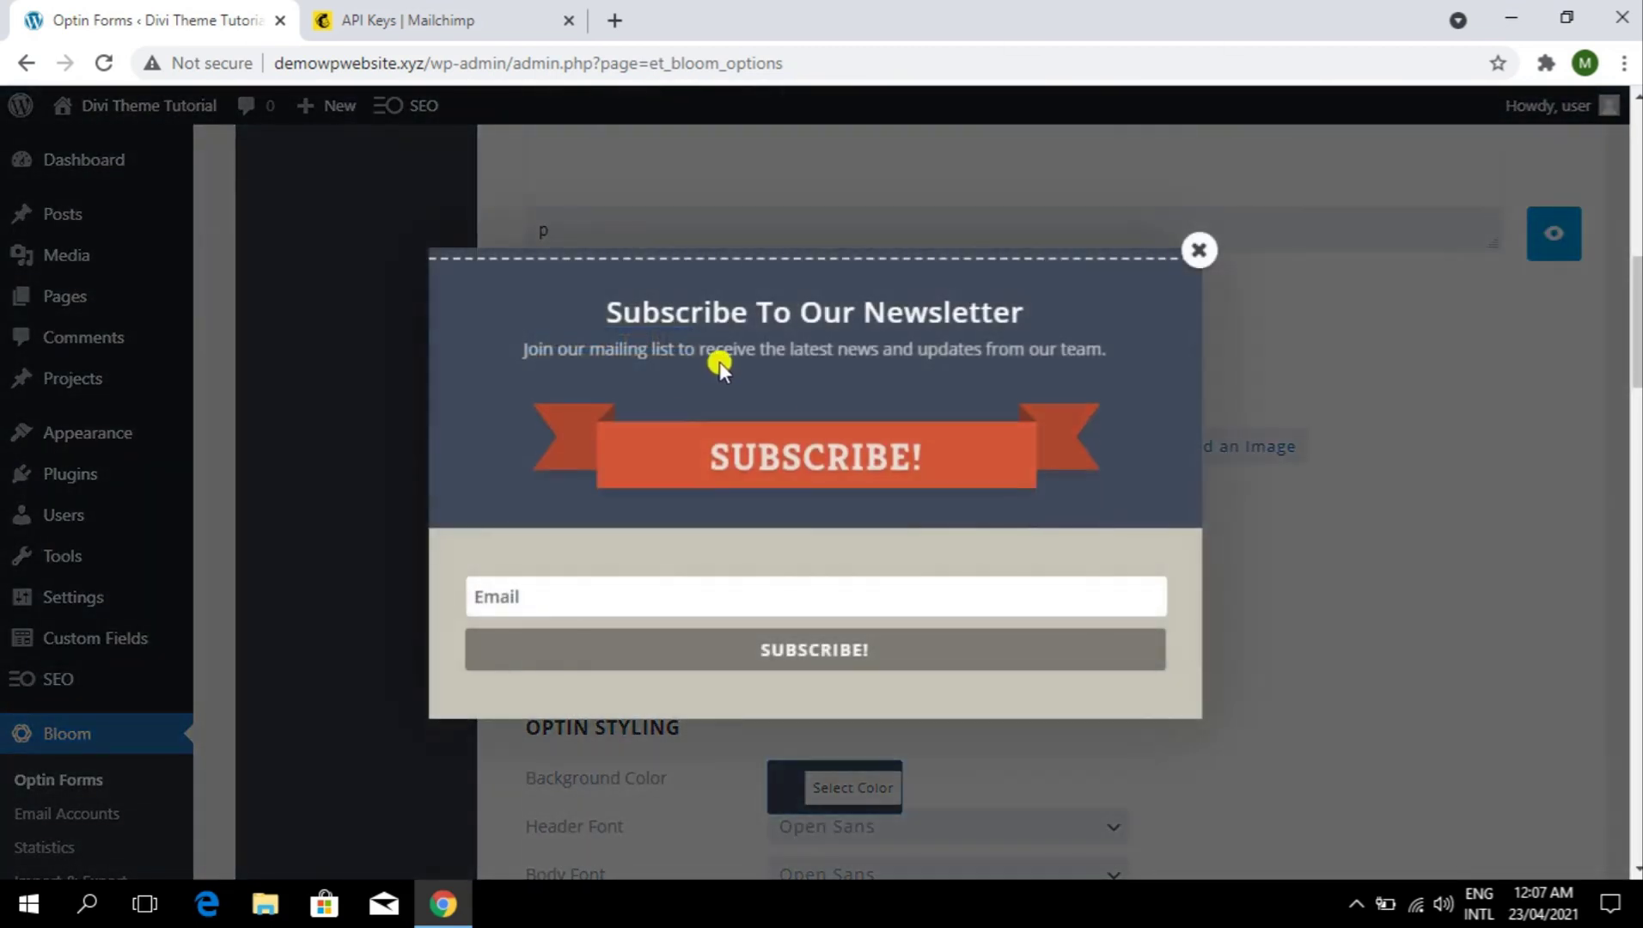
left_click_drag(645, 450, 897, 456)
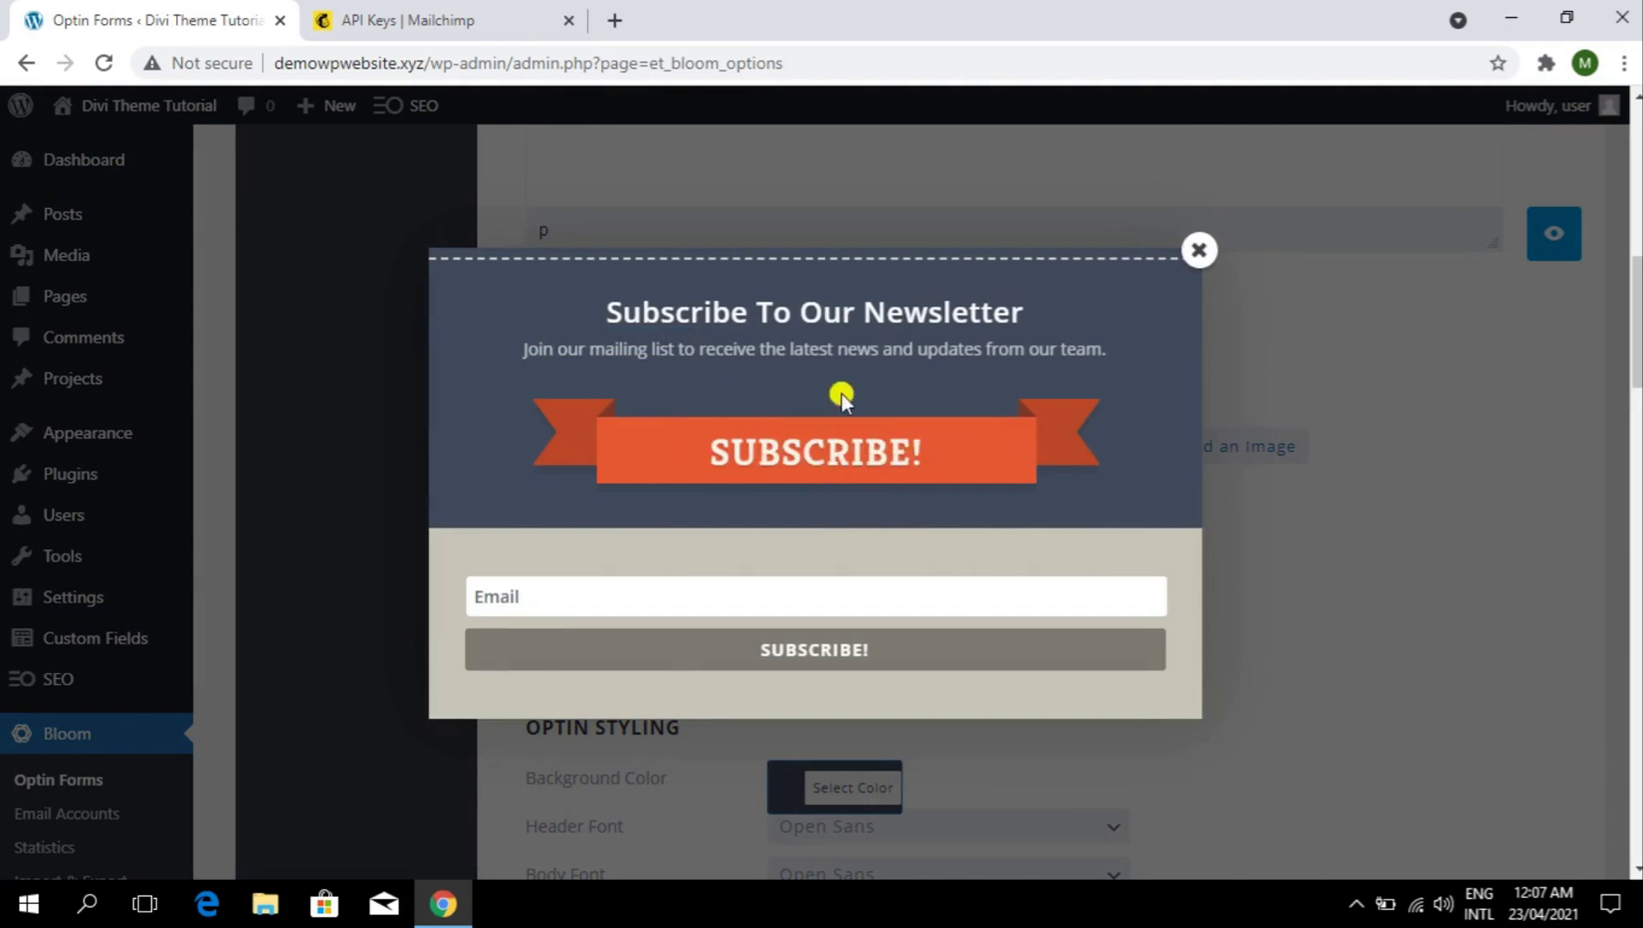
- Set the image orientation to Image Right of Text, preview the optin popup and close the preview
left_click_drag(562, 313, 1088, 350)
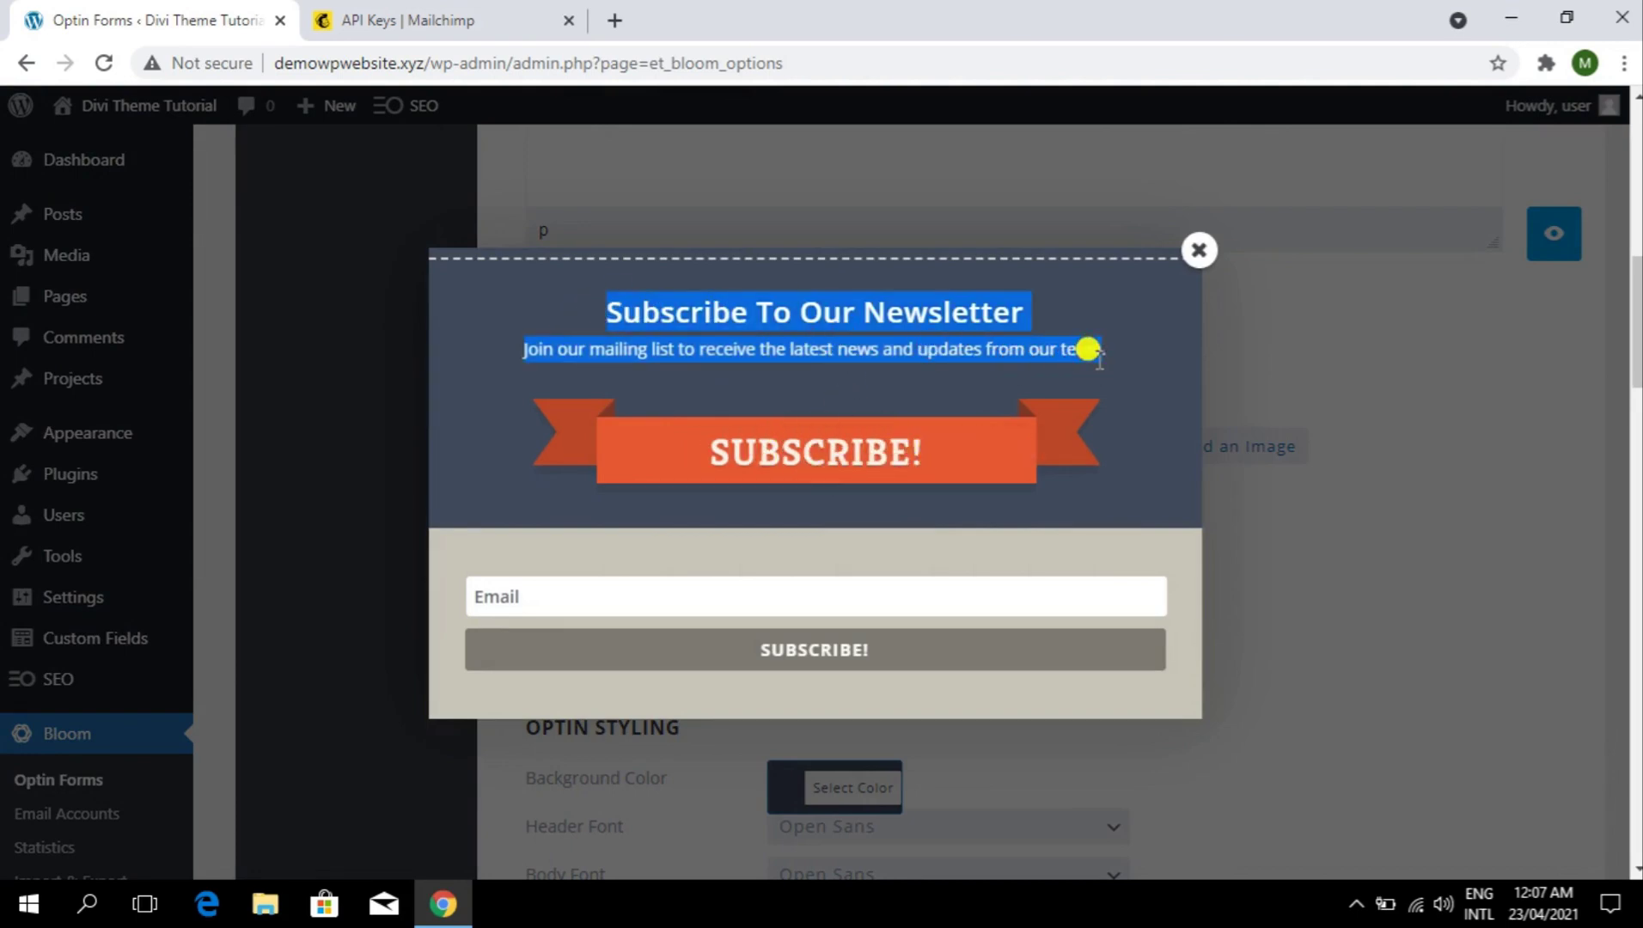
left_click(1199, 250)
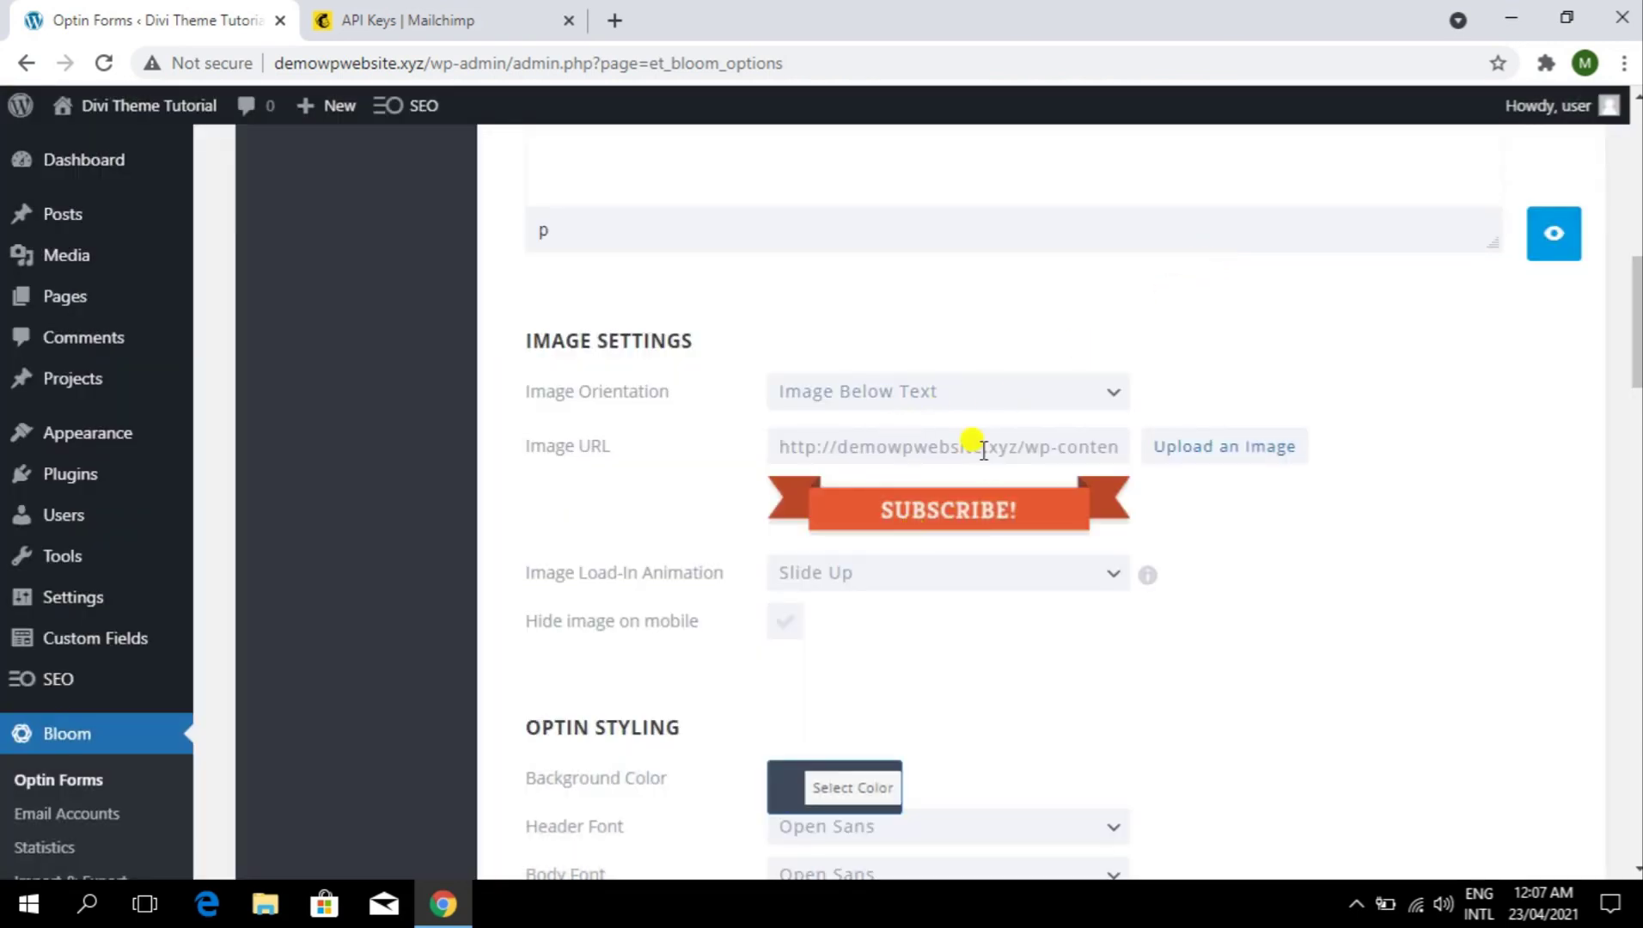
left_click(1057, 393)
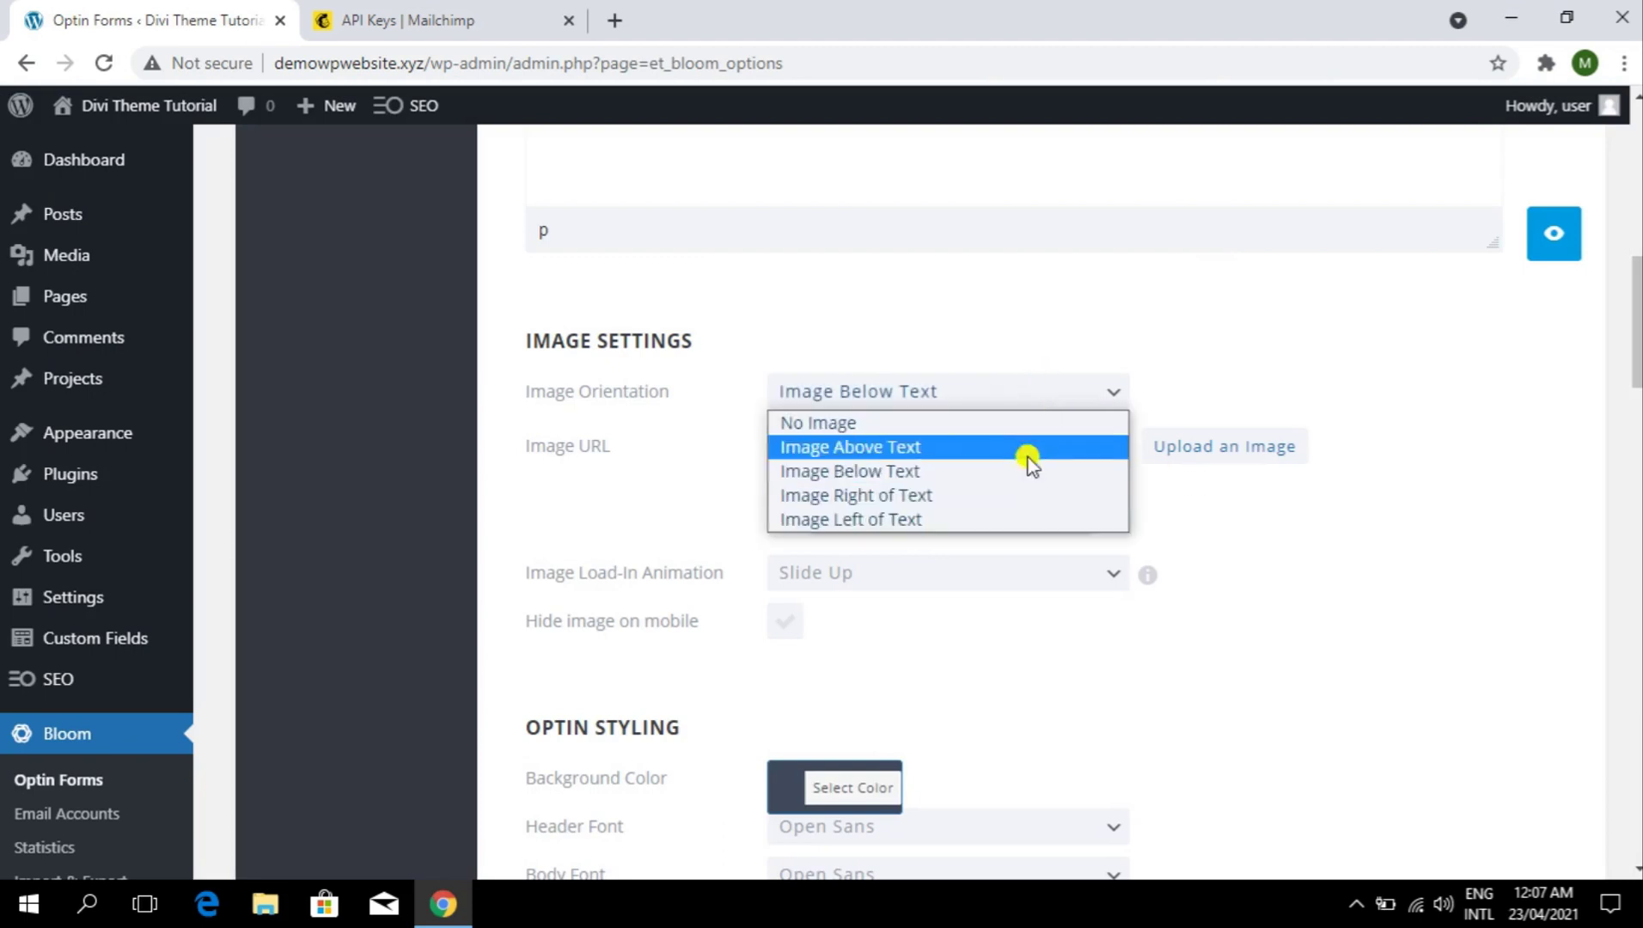
left_click(910, 496)
left_click(1556, 230)
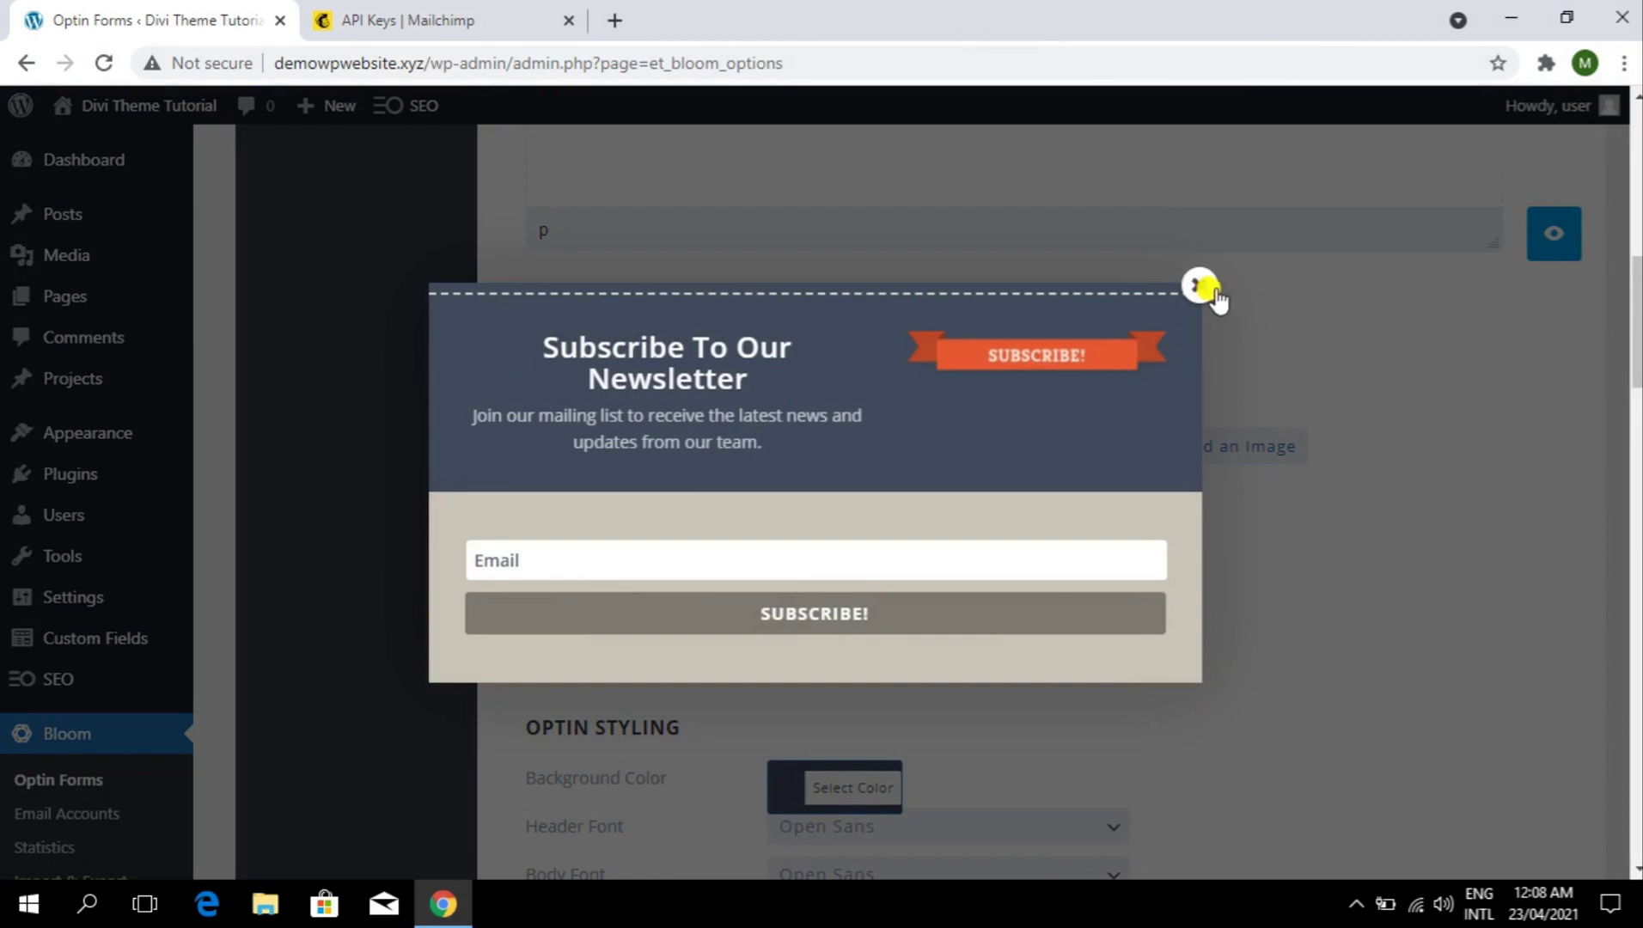
left_click(1199, 285)
- Set the image orientation to Image Above Text, check the popup preview, and set the image load-in animation to No Animation
left_click(1004, 394)
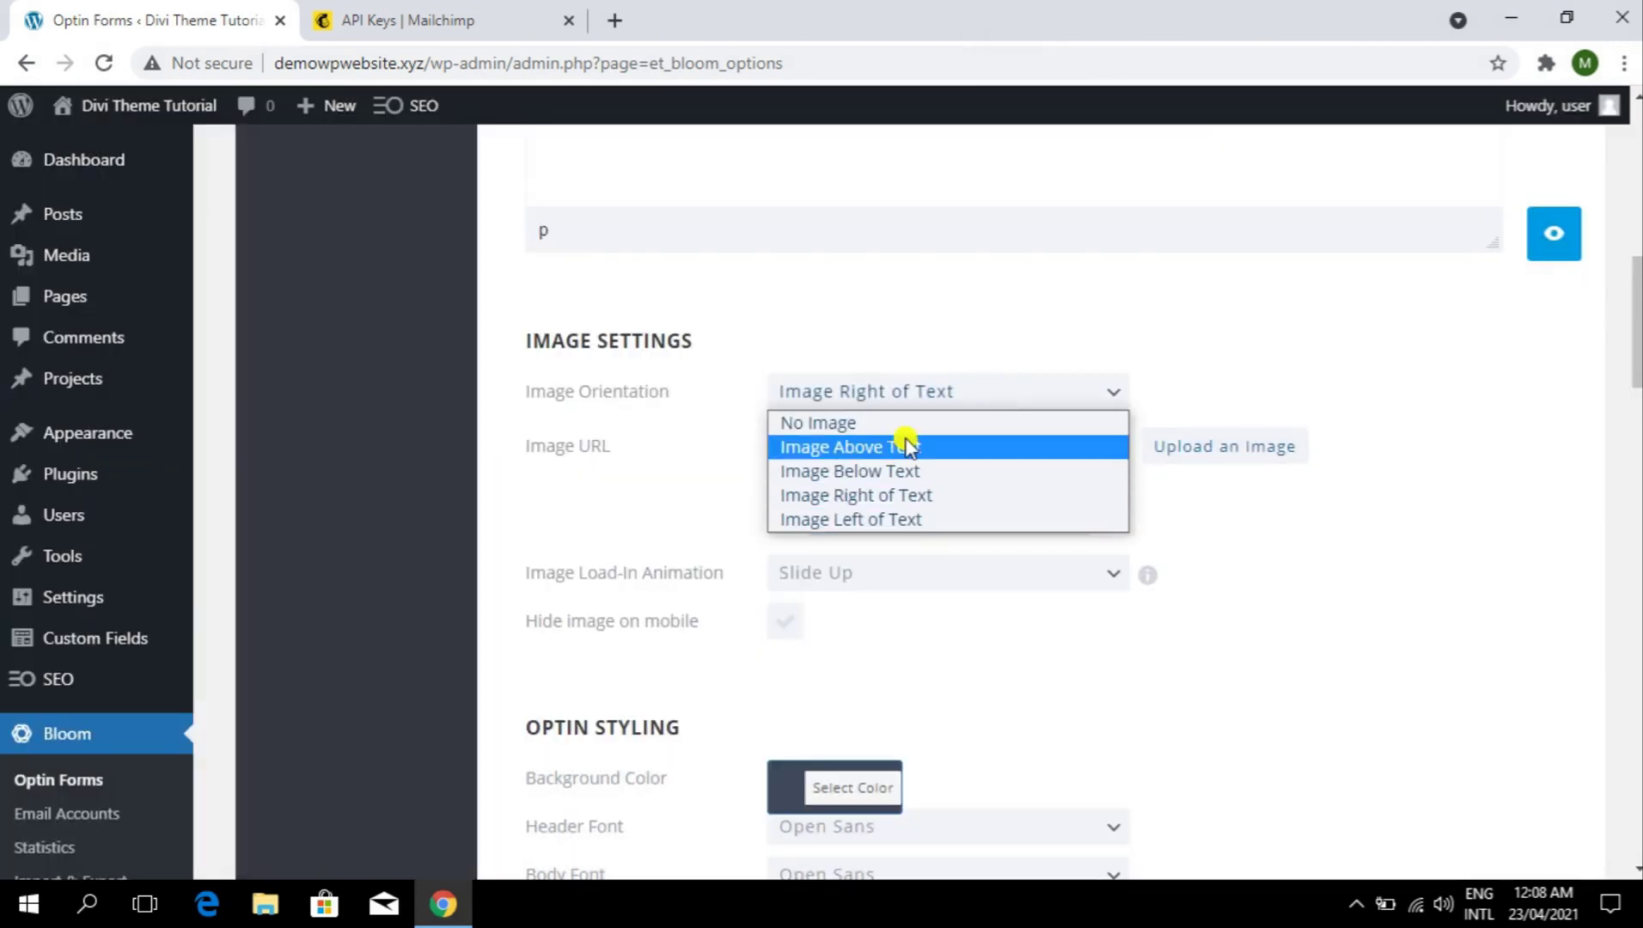
left_click(910, 447)
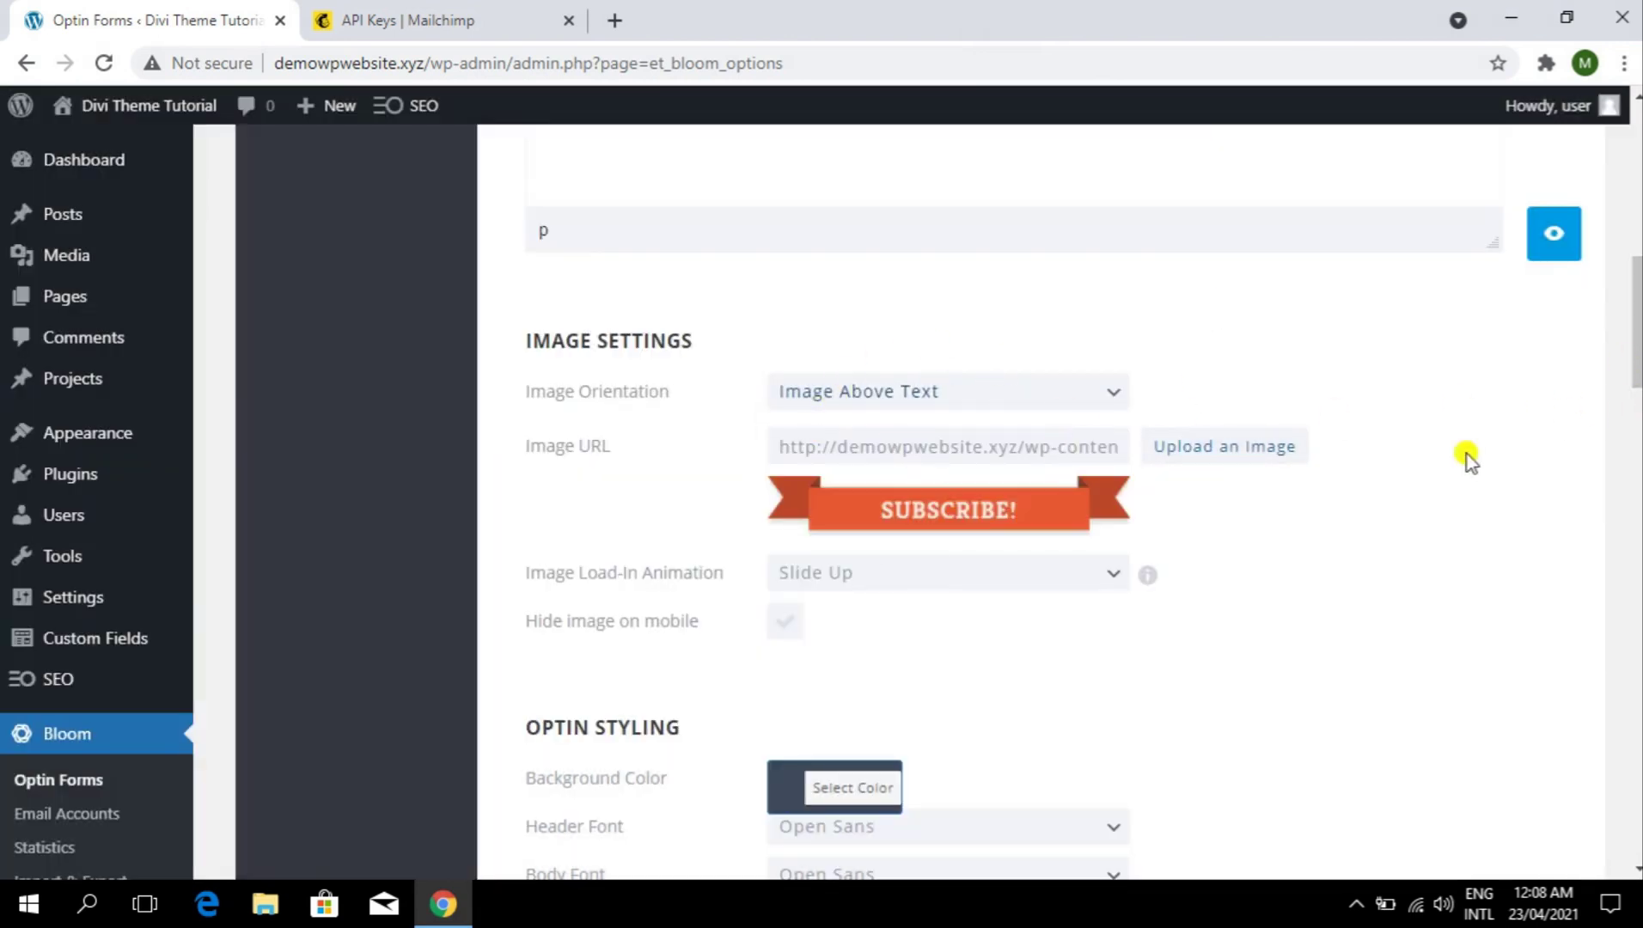
left_click_drag(1637, 300, 1637, 335)
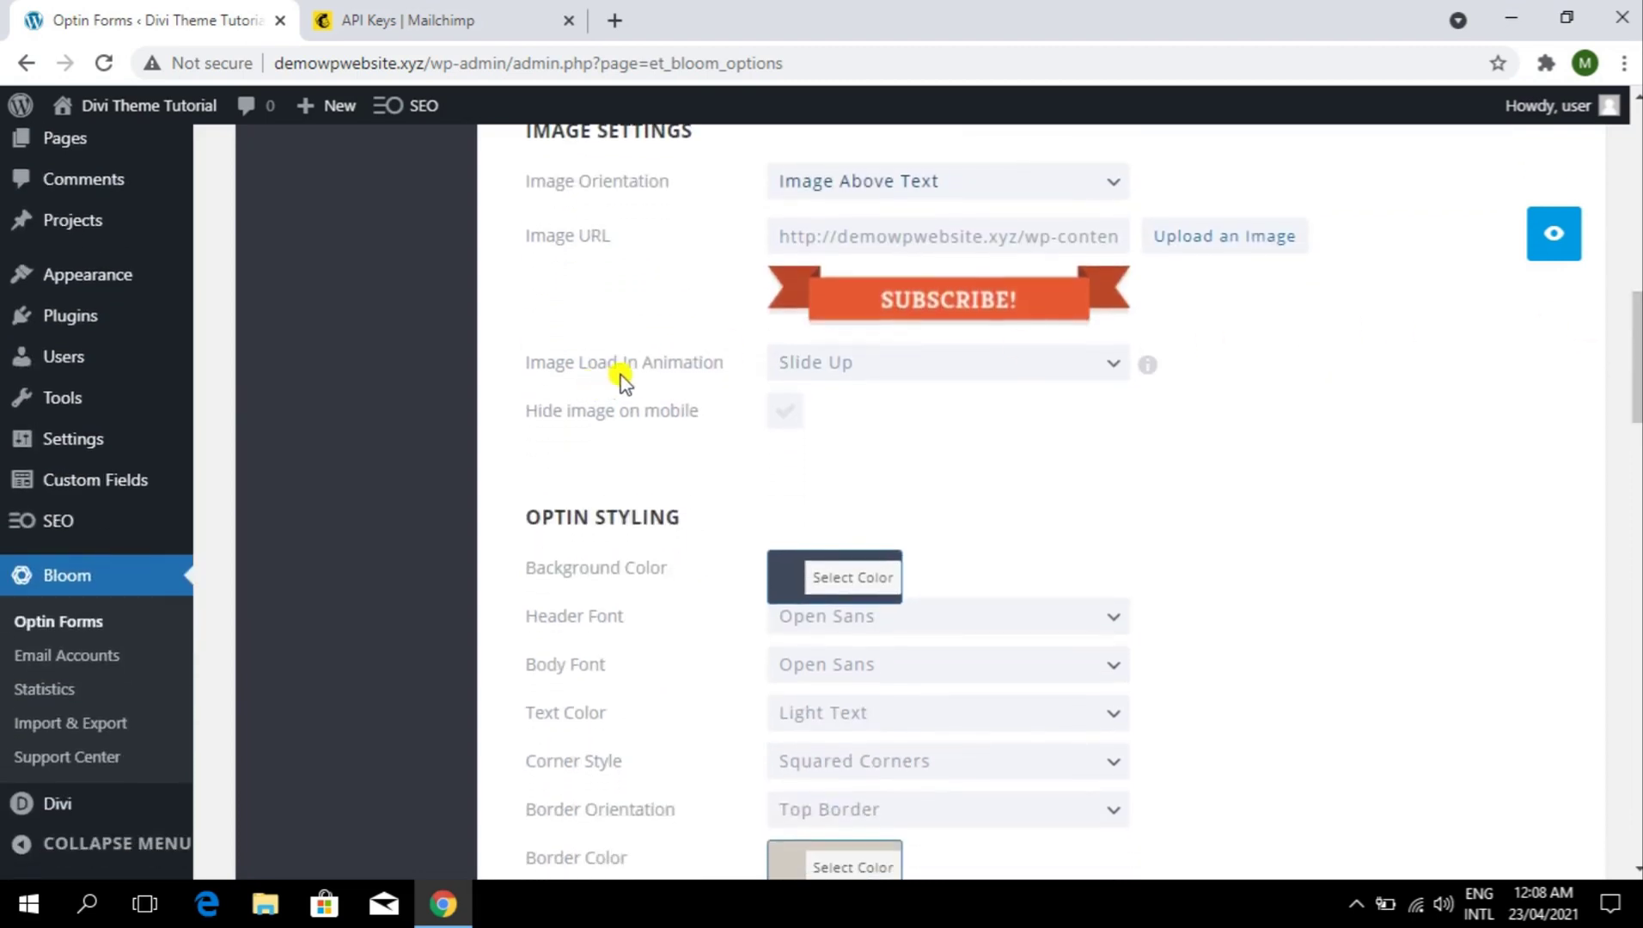
left_click(1556, 239)
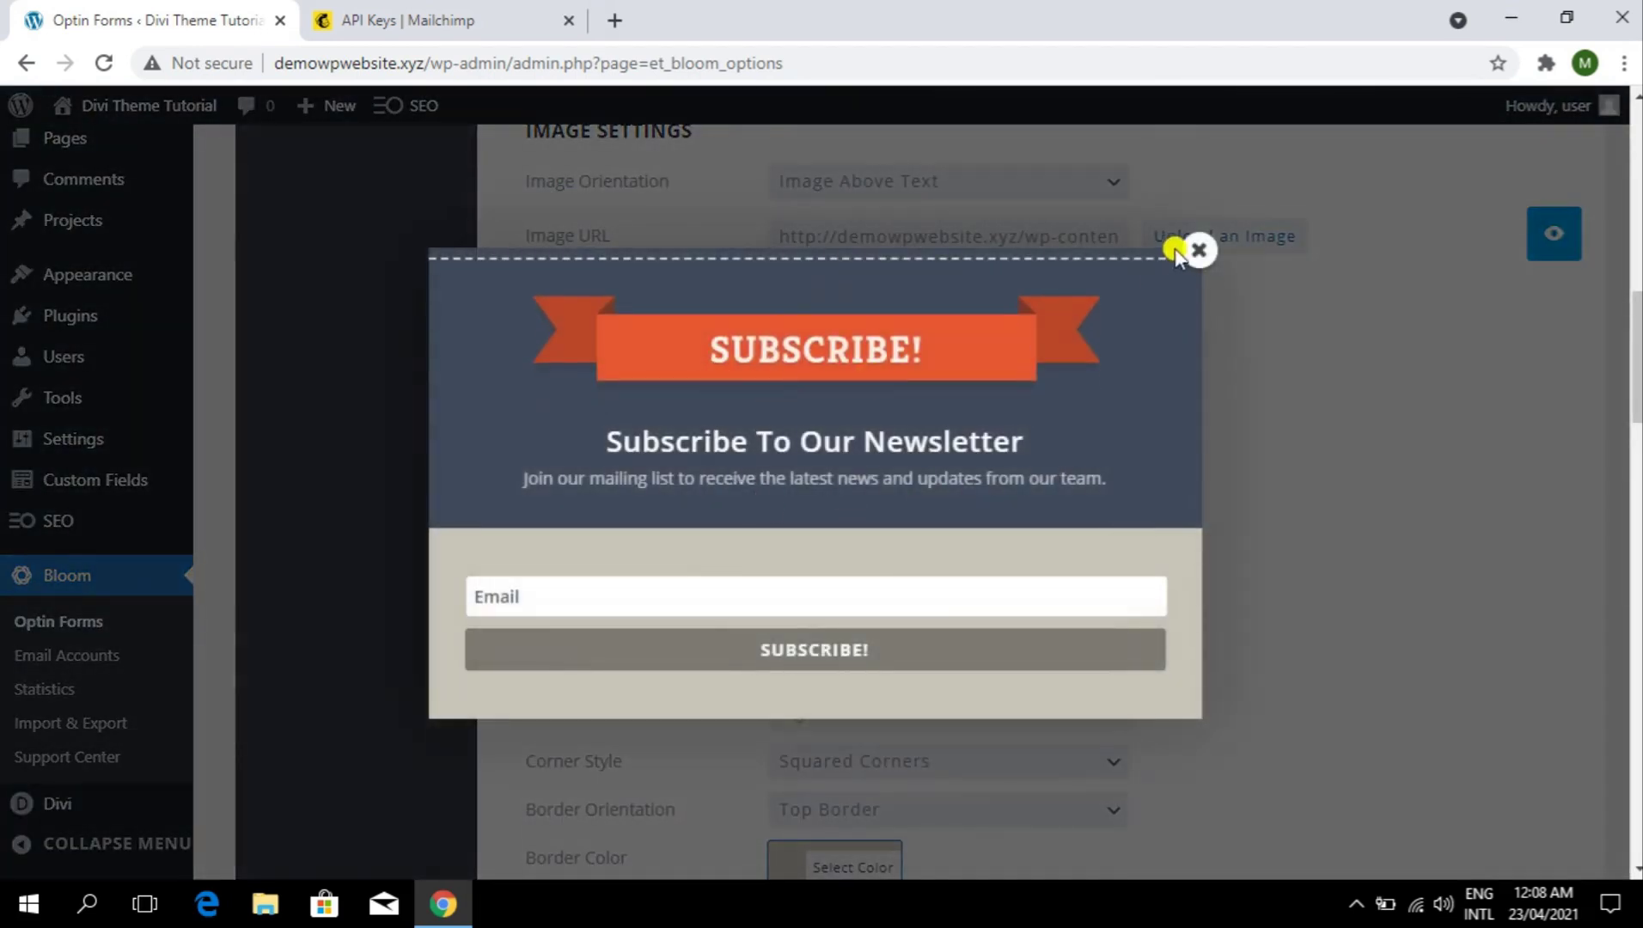
left_click(1178, 251)
left_click(895, 368)
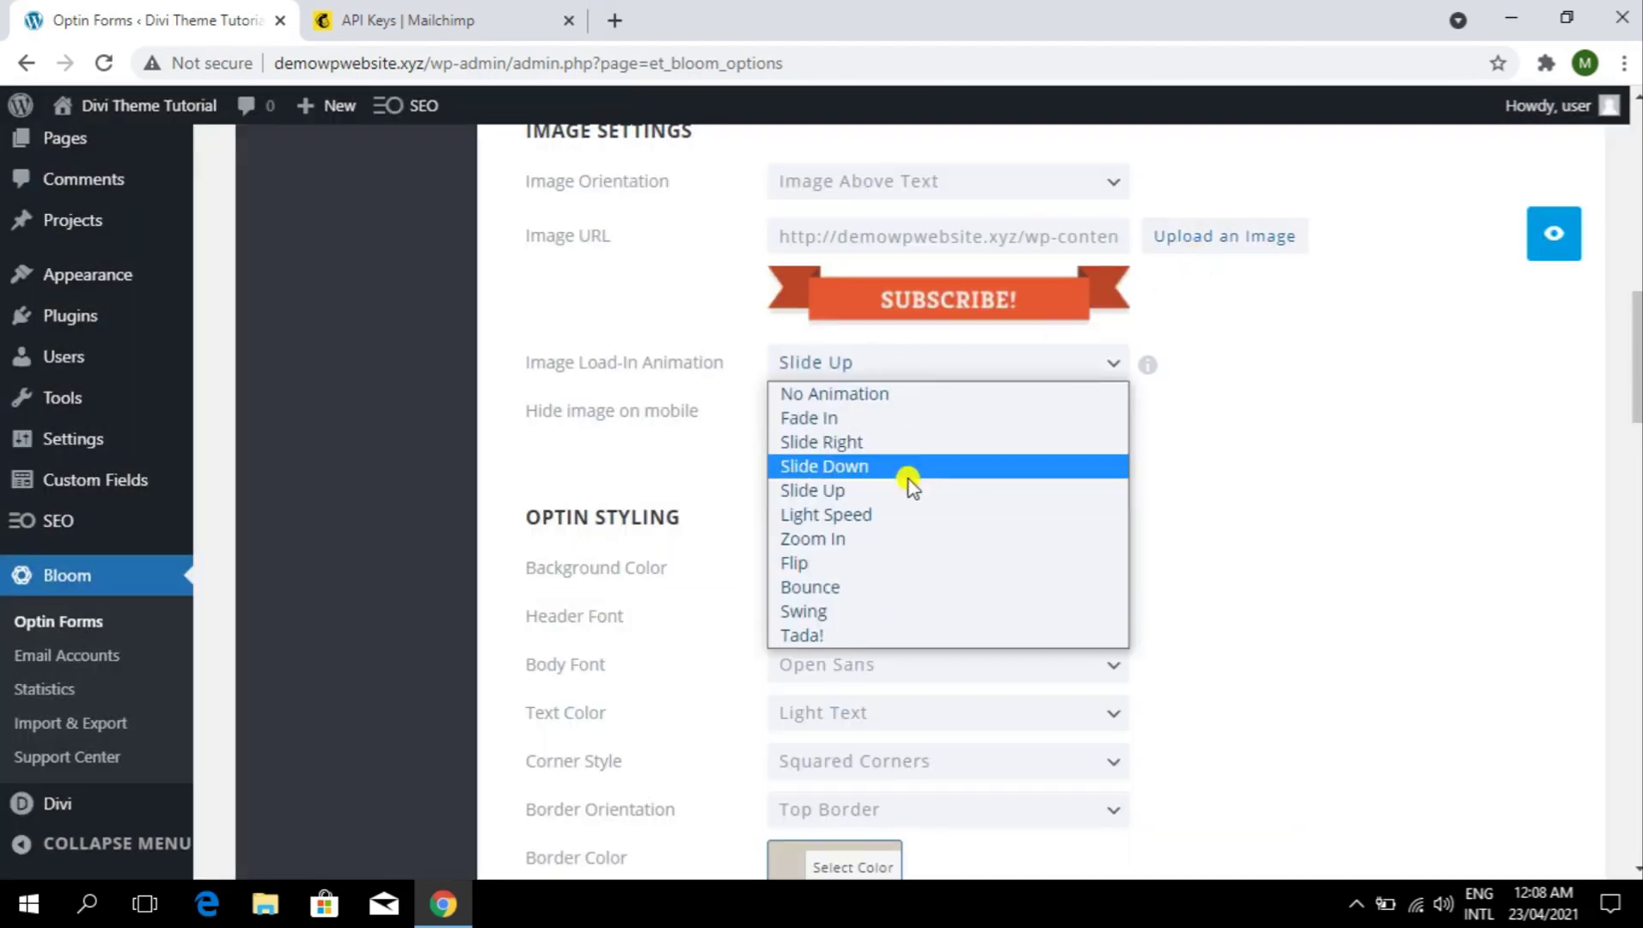
left_click(898, 394)
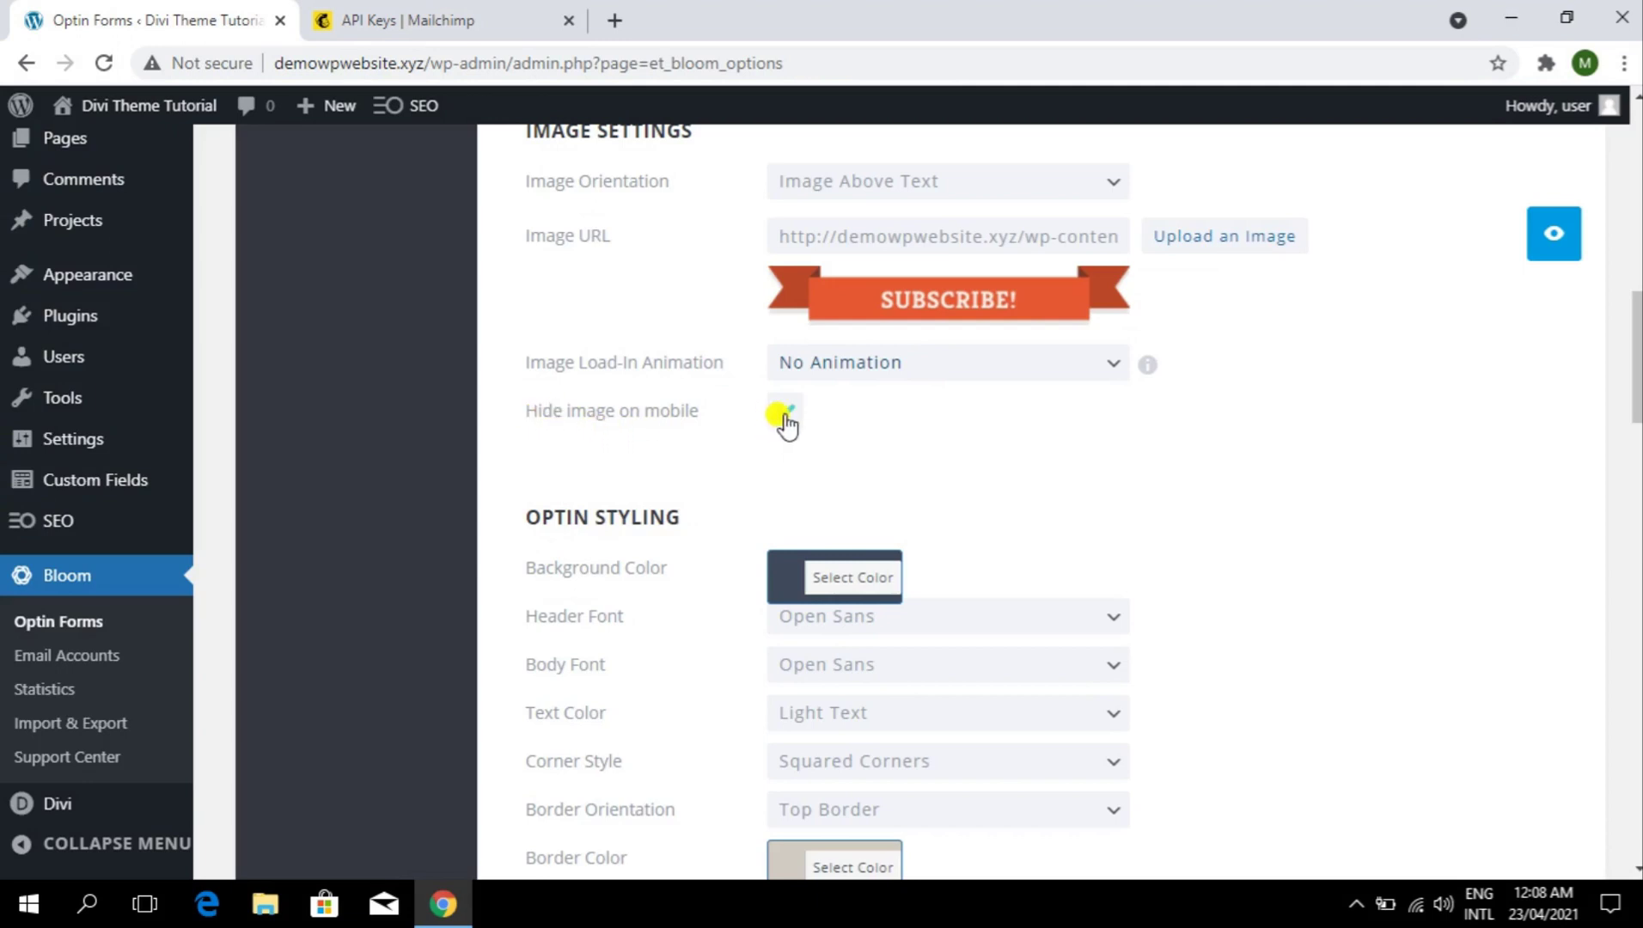
- Change the optin background color to the preset red, preview the popup and close the preview
scroll(1409, 481, "down", 3)
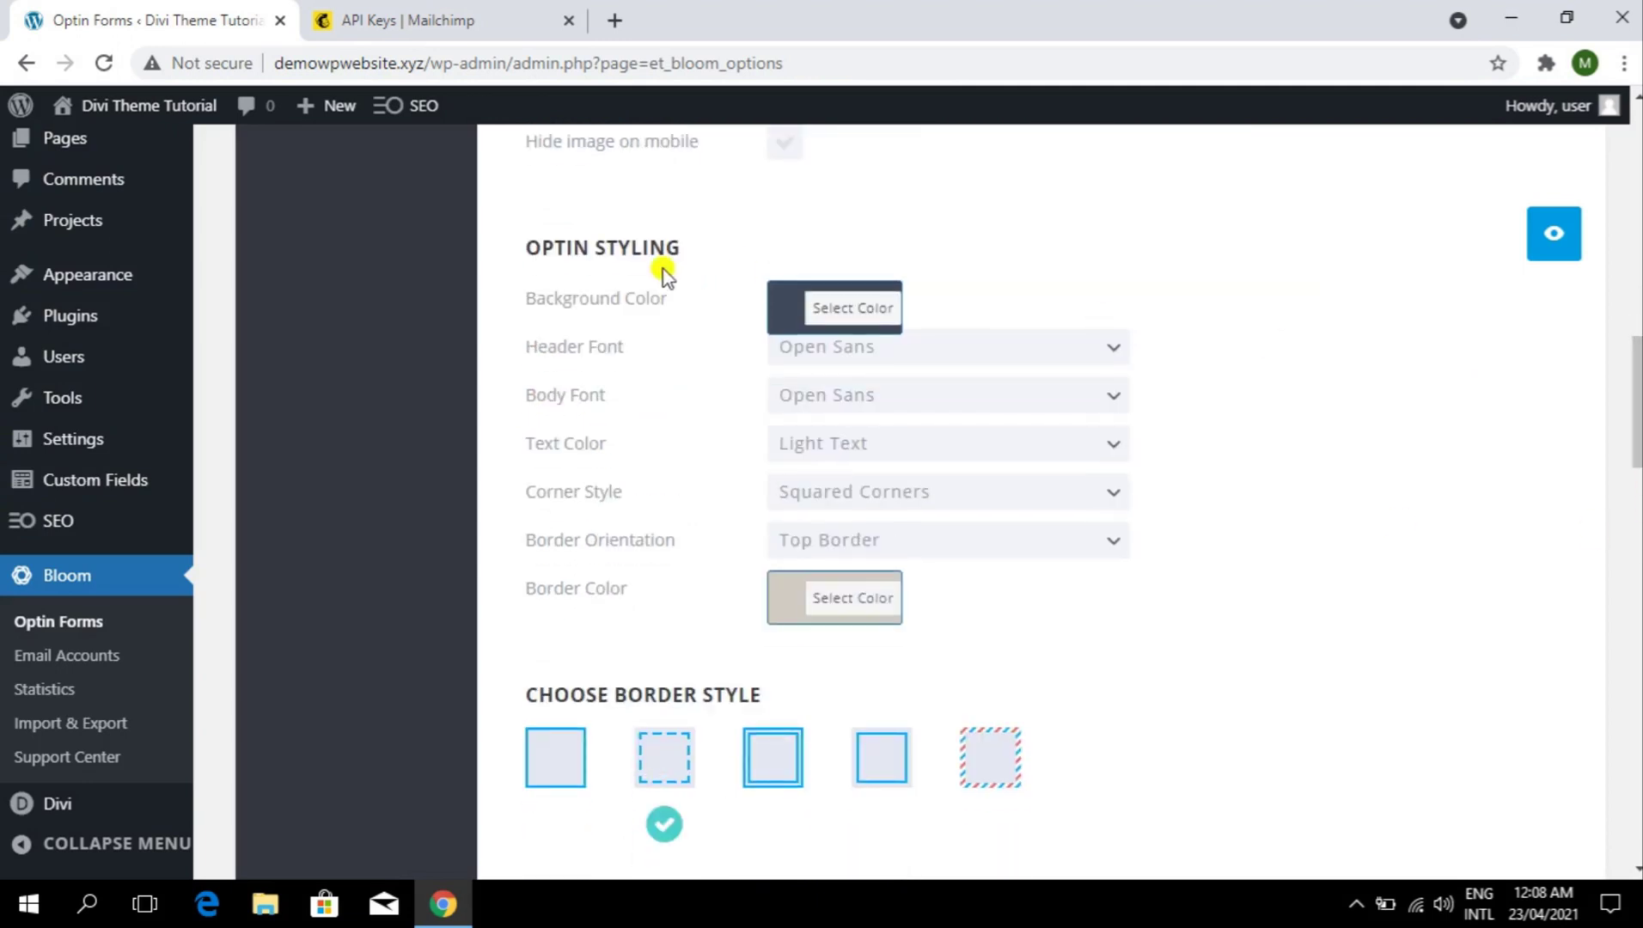
left_click(826, 303)
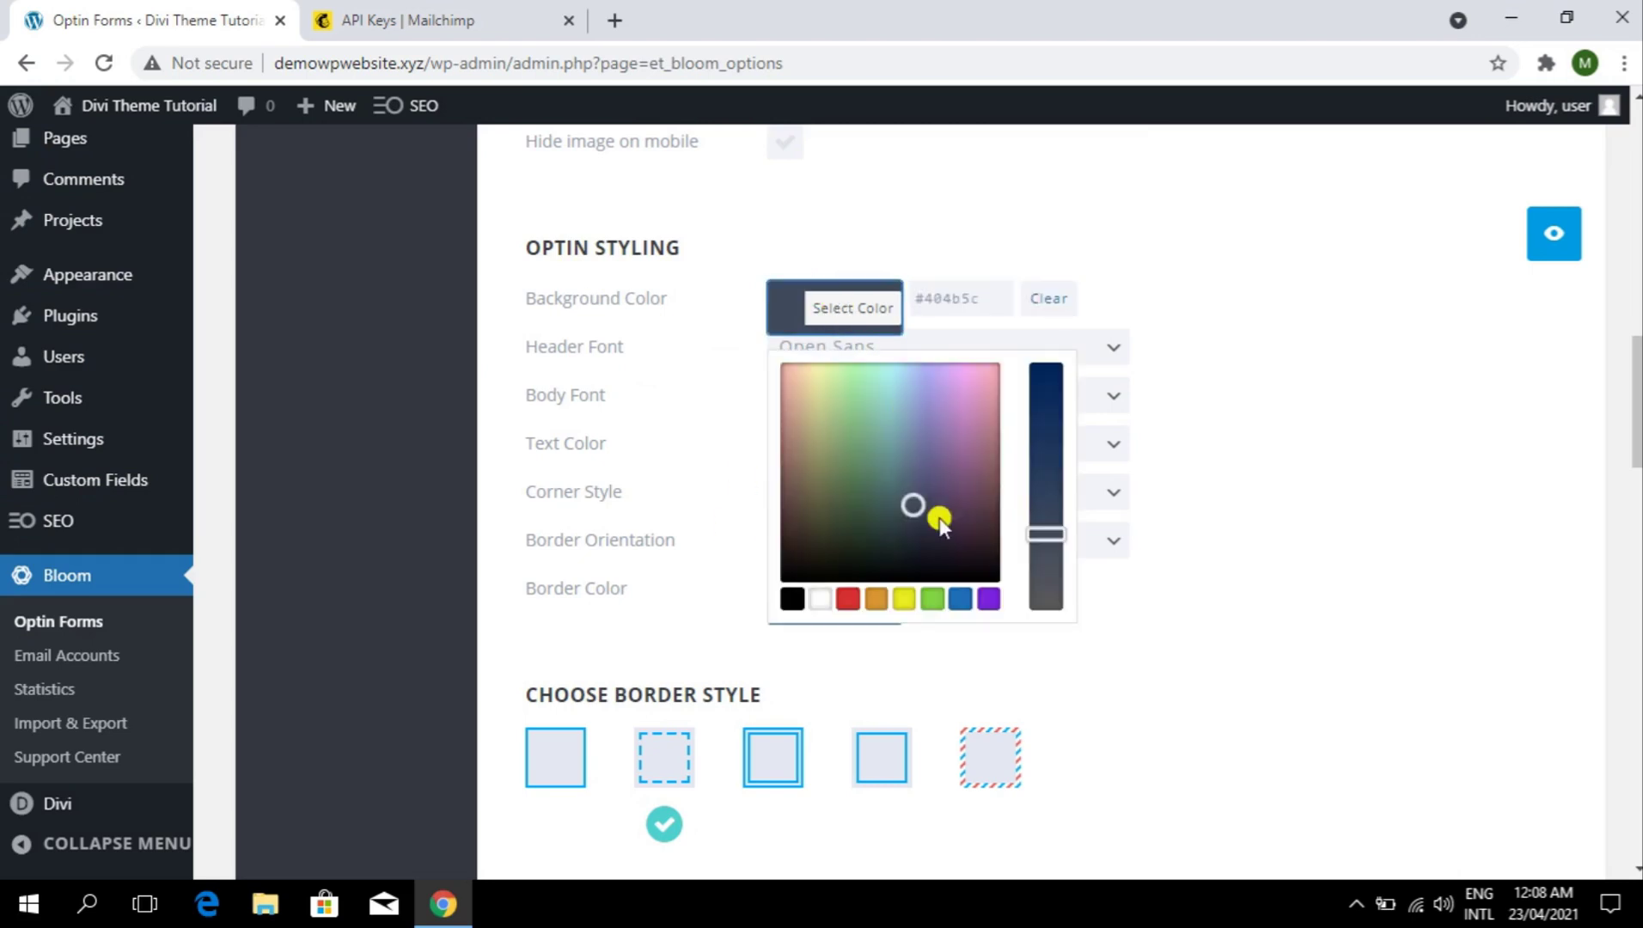
left_click(848, 599)
left_click(1547, 260)
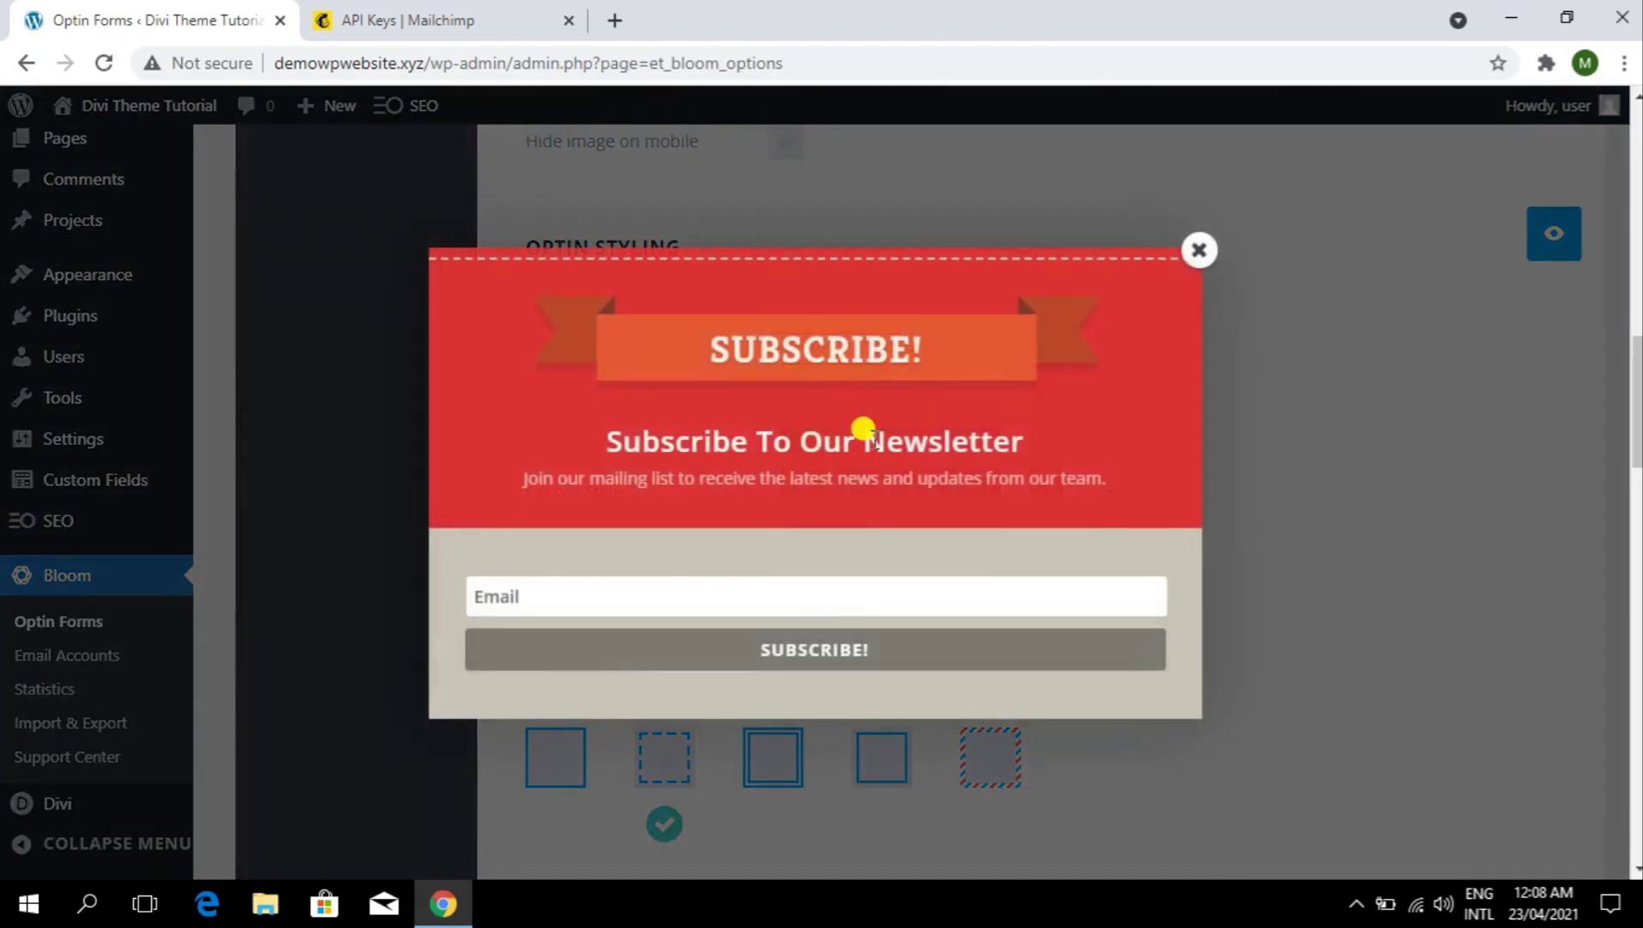
left_click(1199, 250)
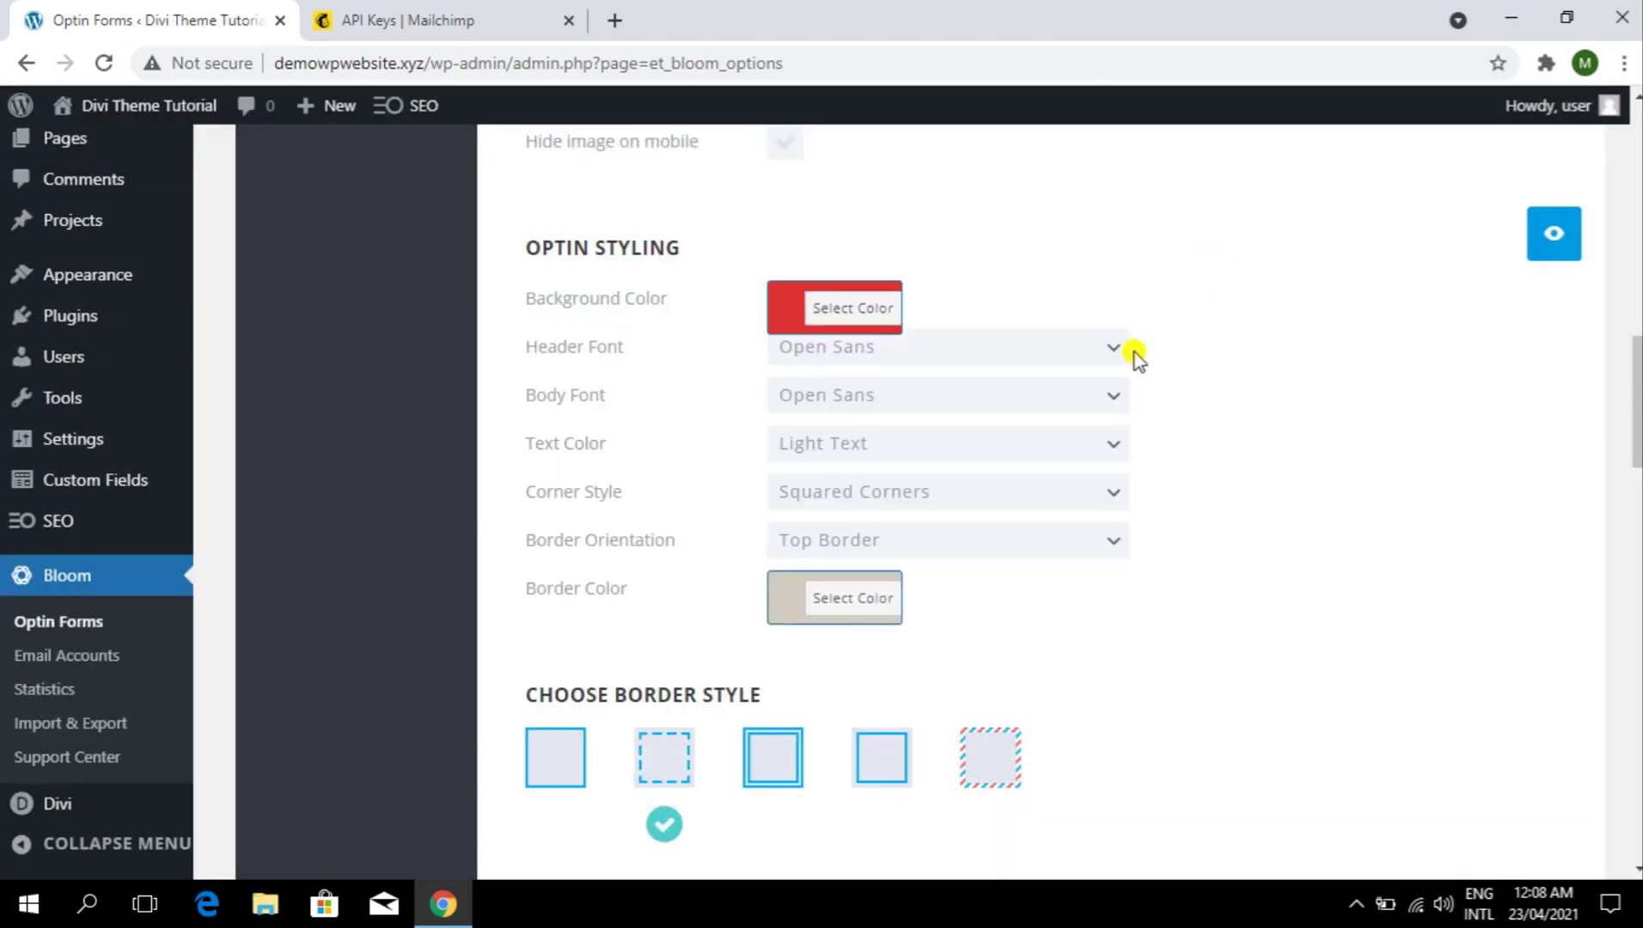
- Clear the optin background color, preview the popup without it and close the preview
left_click(885, 314)
left_click(1051, 299)
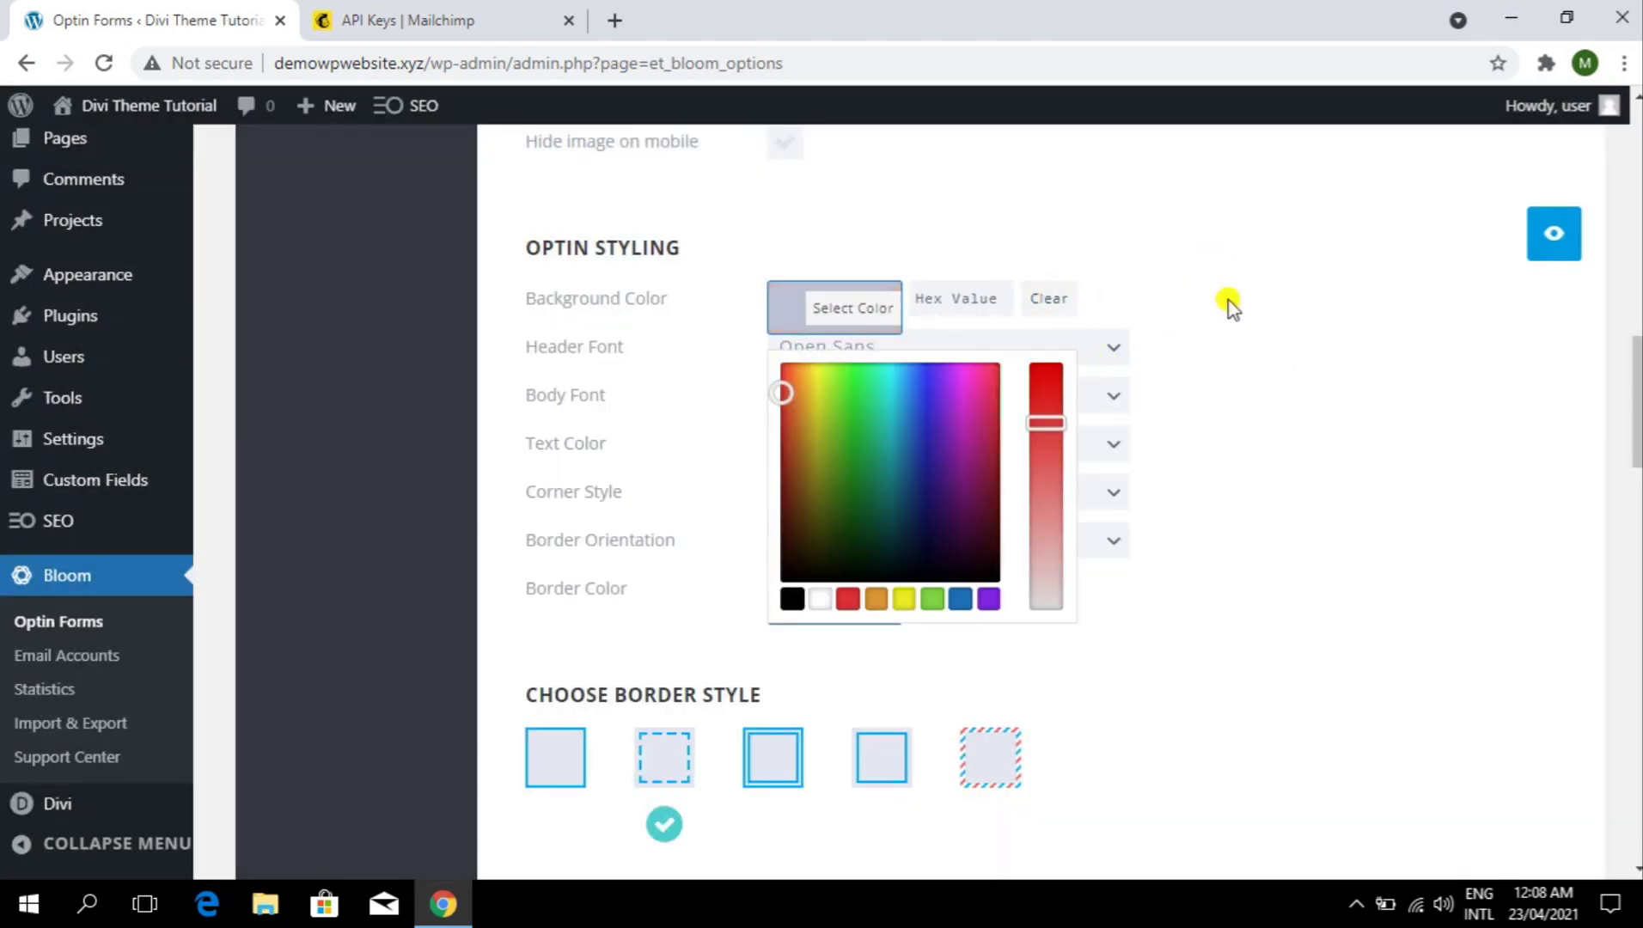
left_click(925, 294)
left_click(1551, 244)
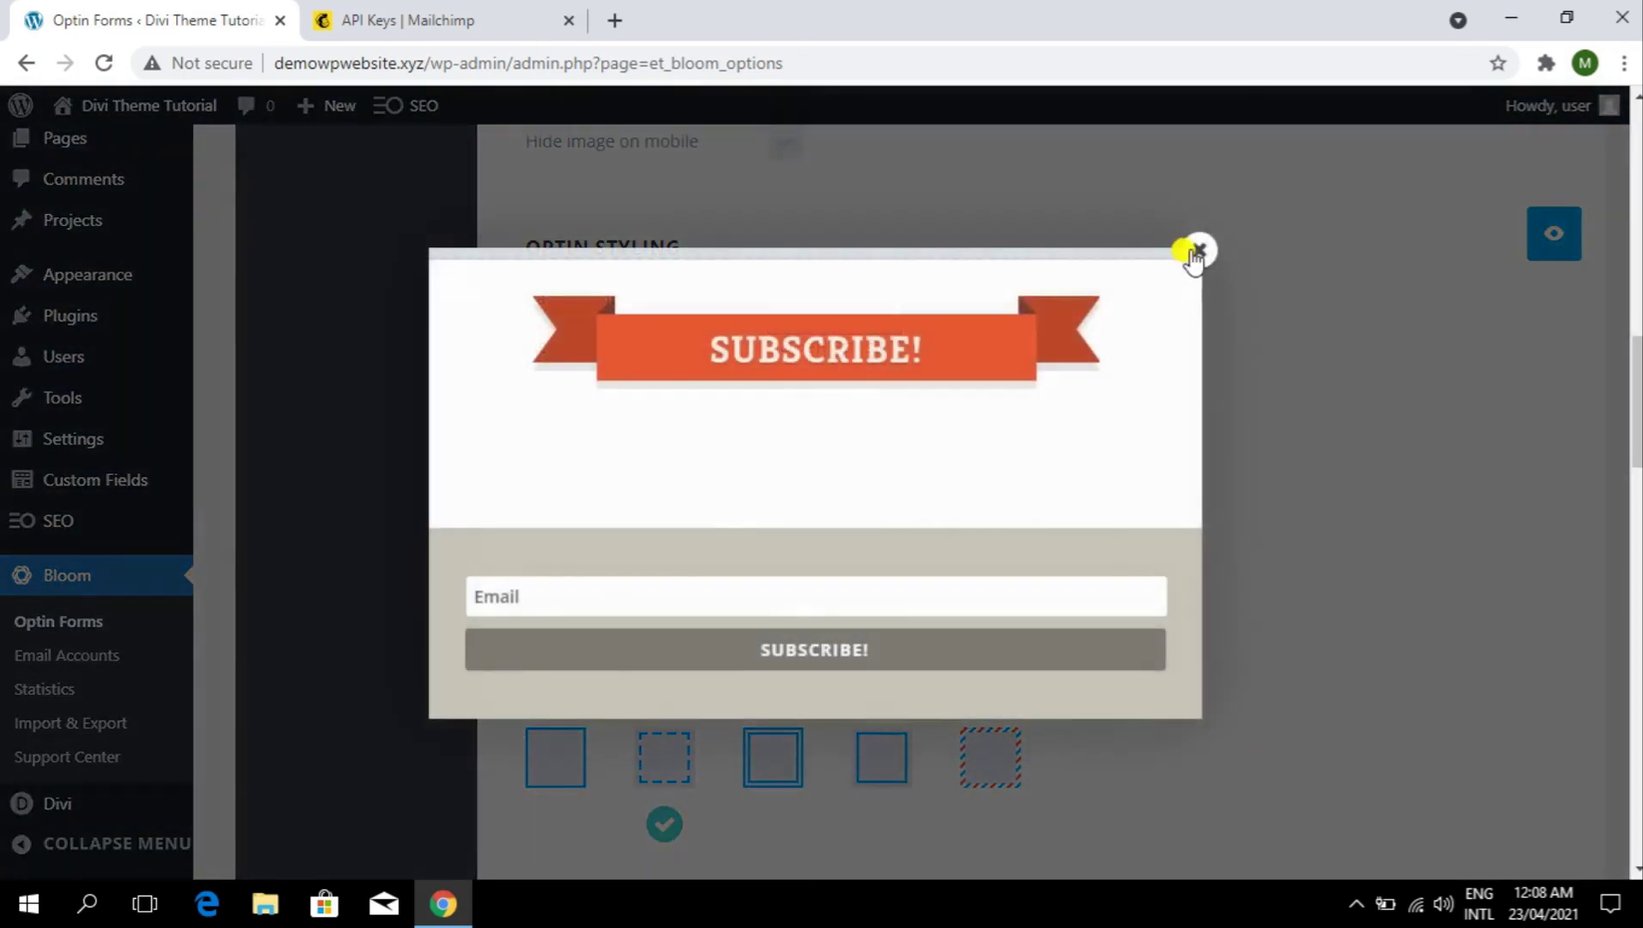
left_click(1194, 250)
- Set the optin background color to a dark grey starting from preset black, and check it in the popup preview
left_click(825, 308)
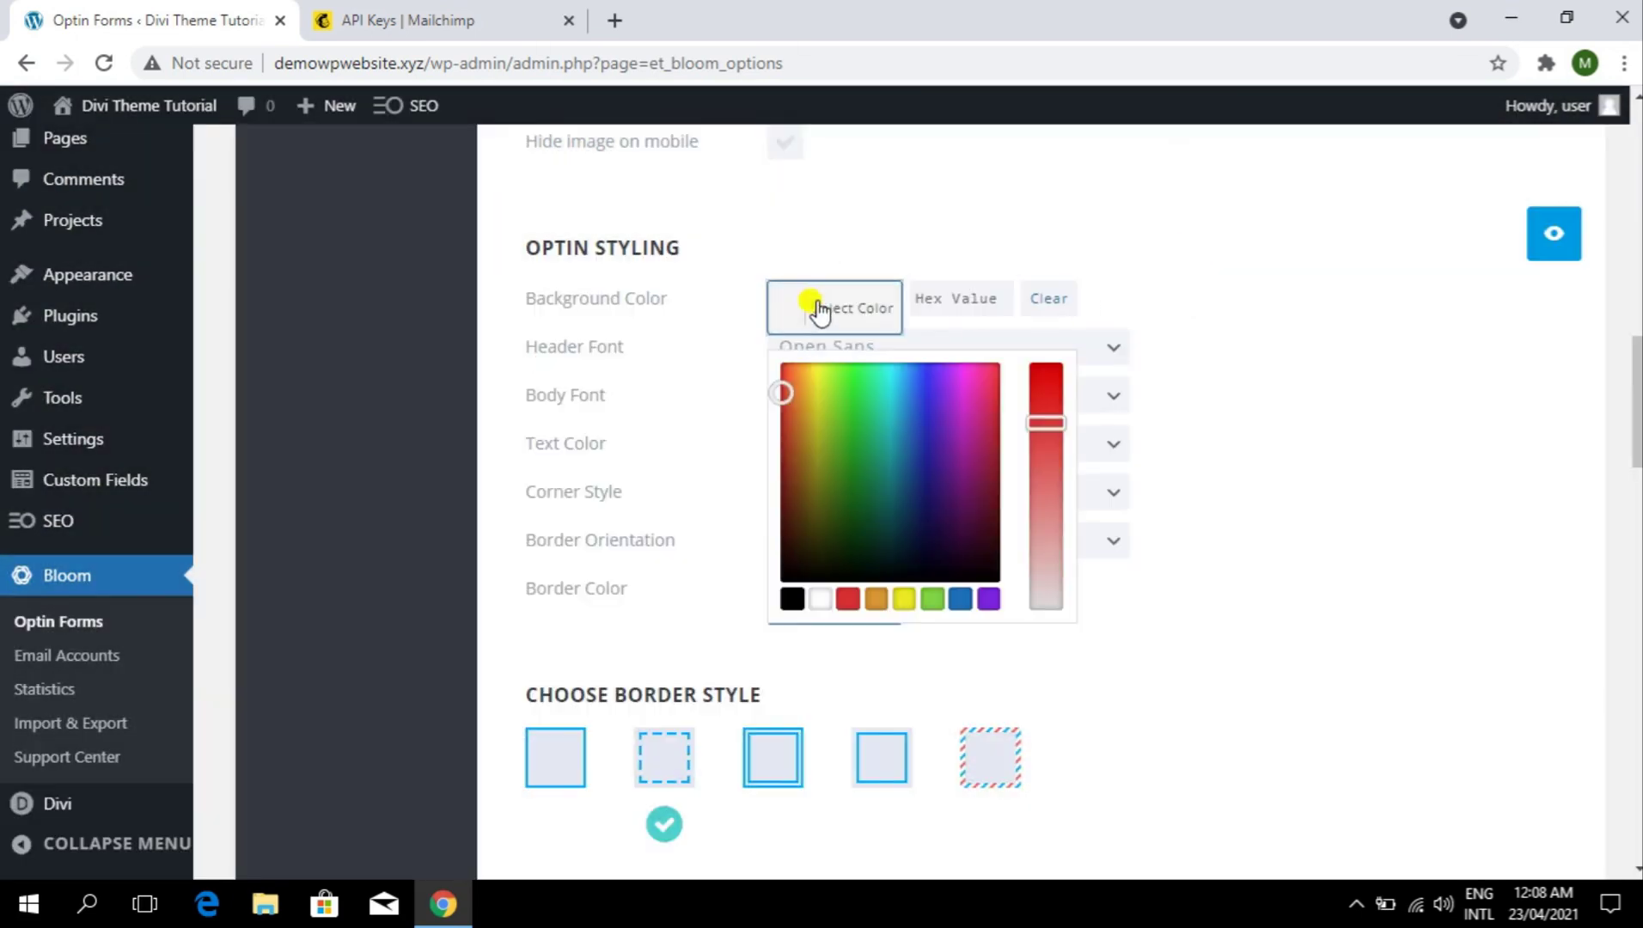
left_click(791, 599)
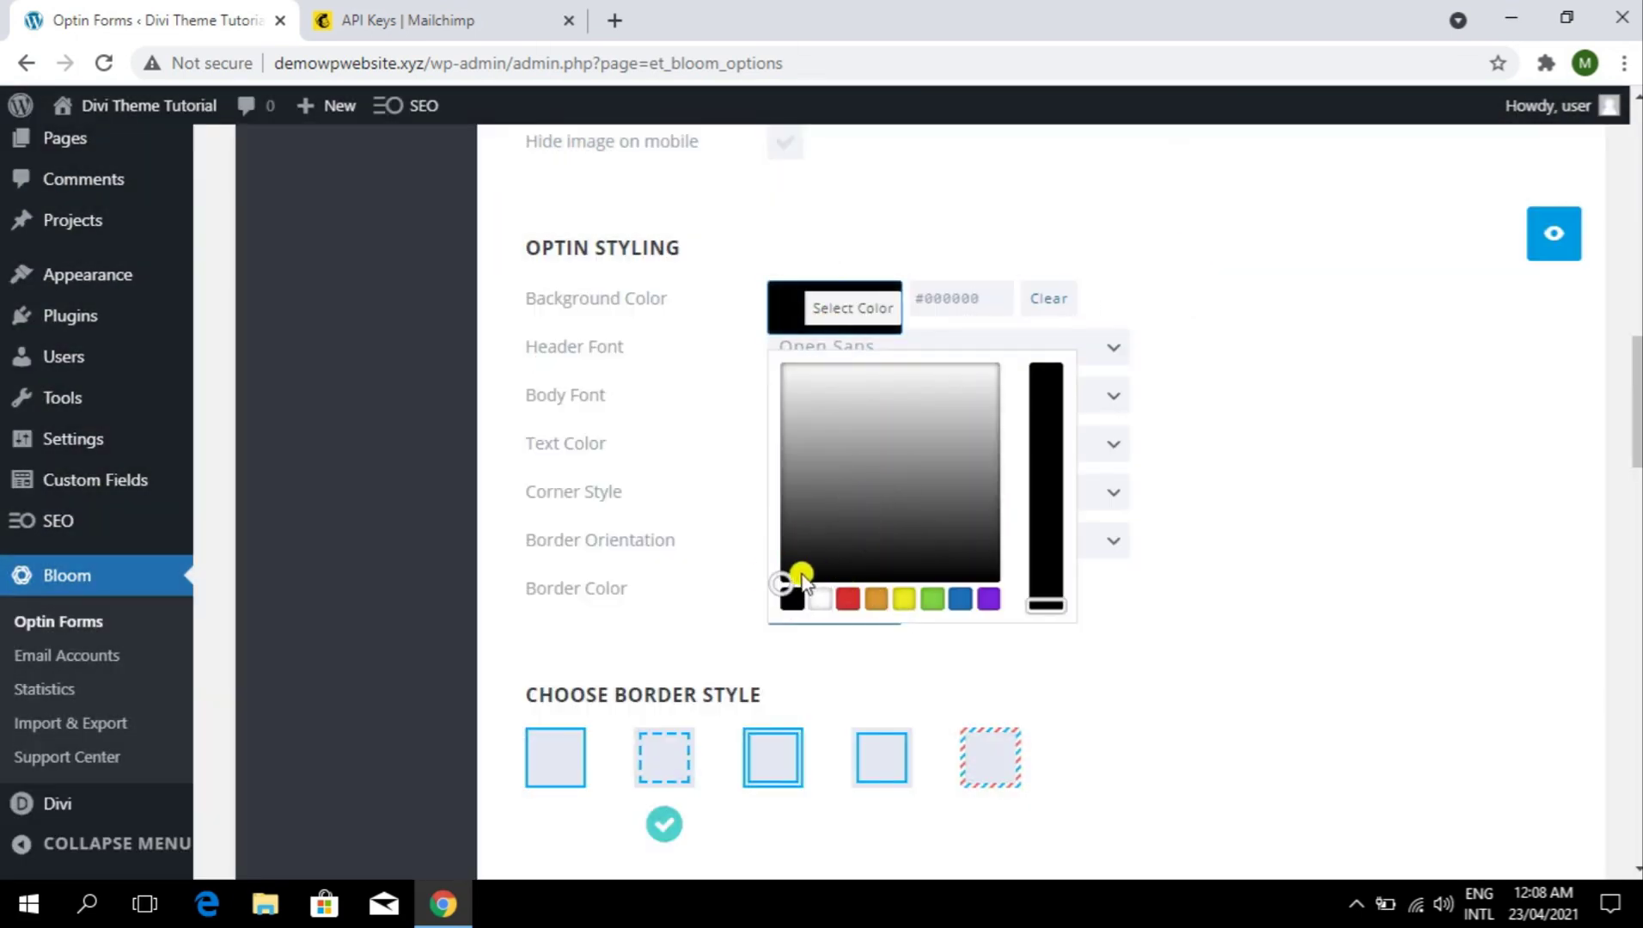
left_click_drag(795, 578, 736, 529)
left_click(1543, 236)
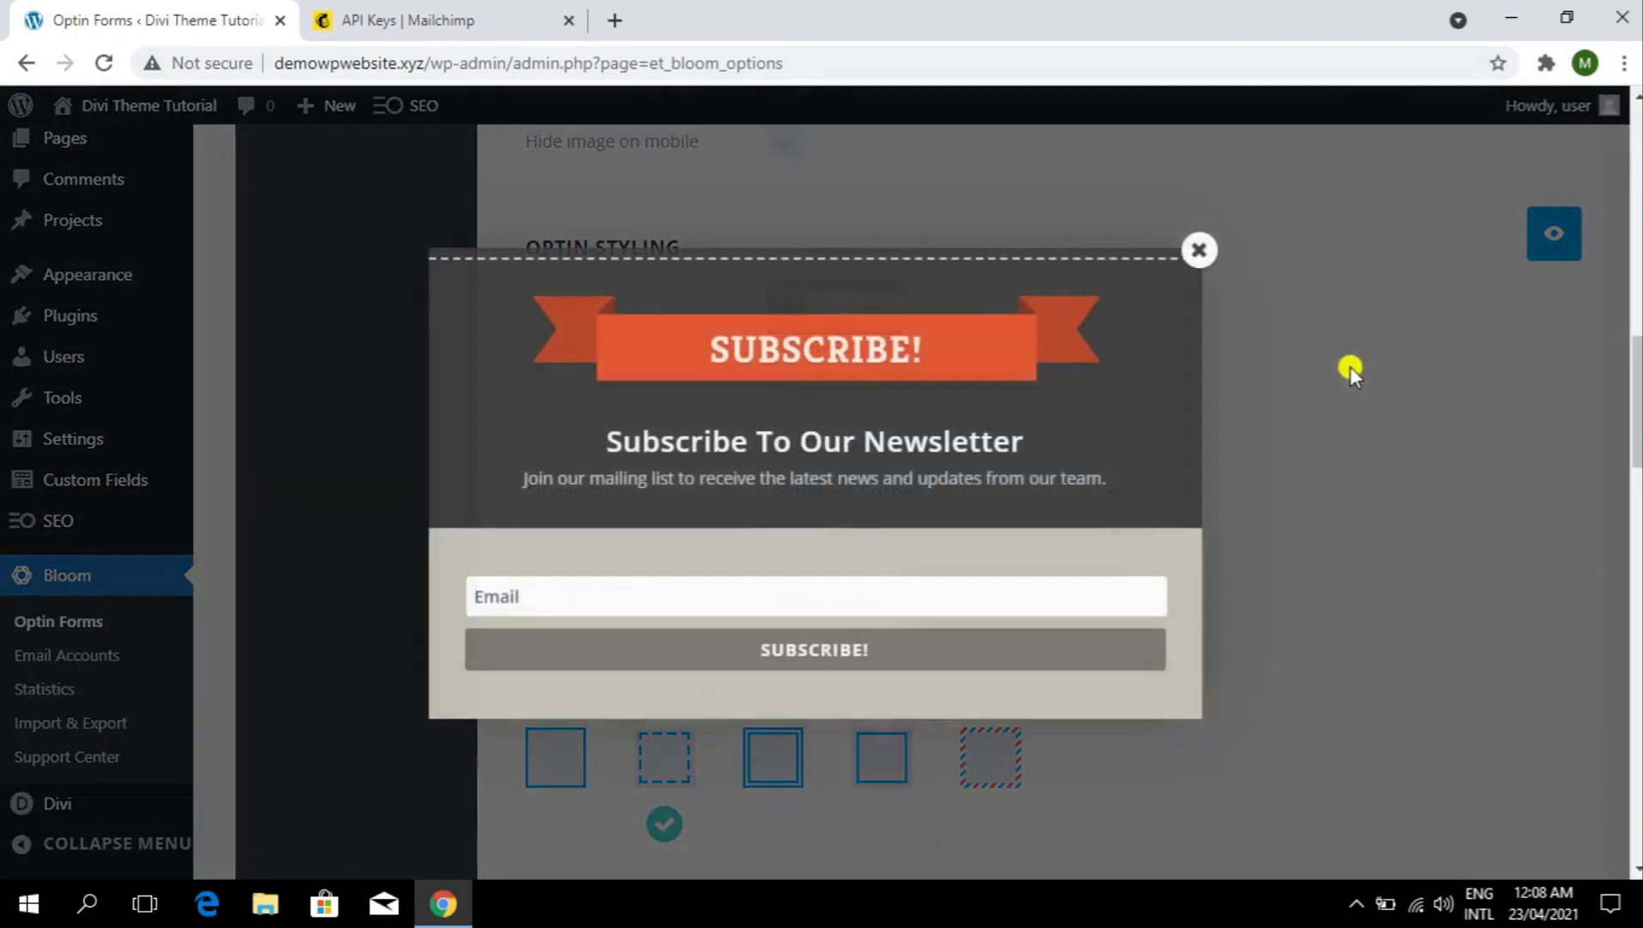
left_click(1196, 249)
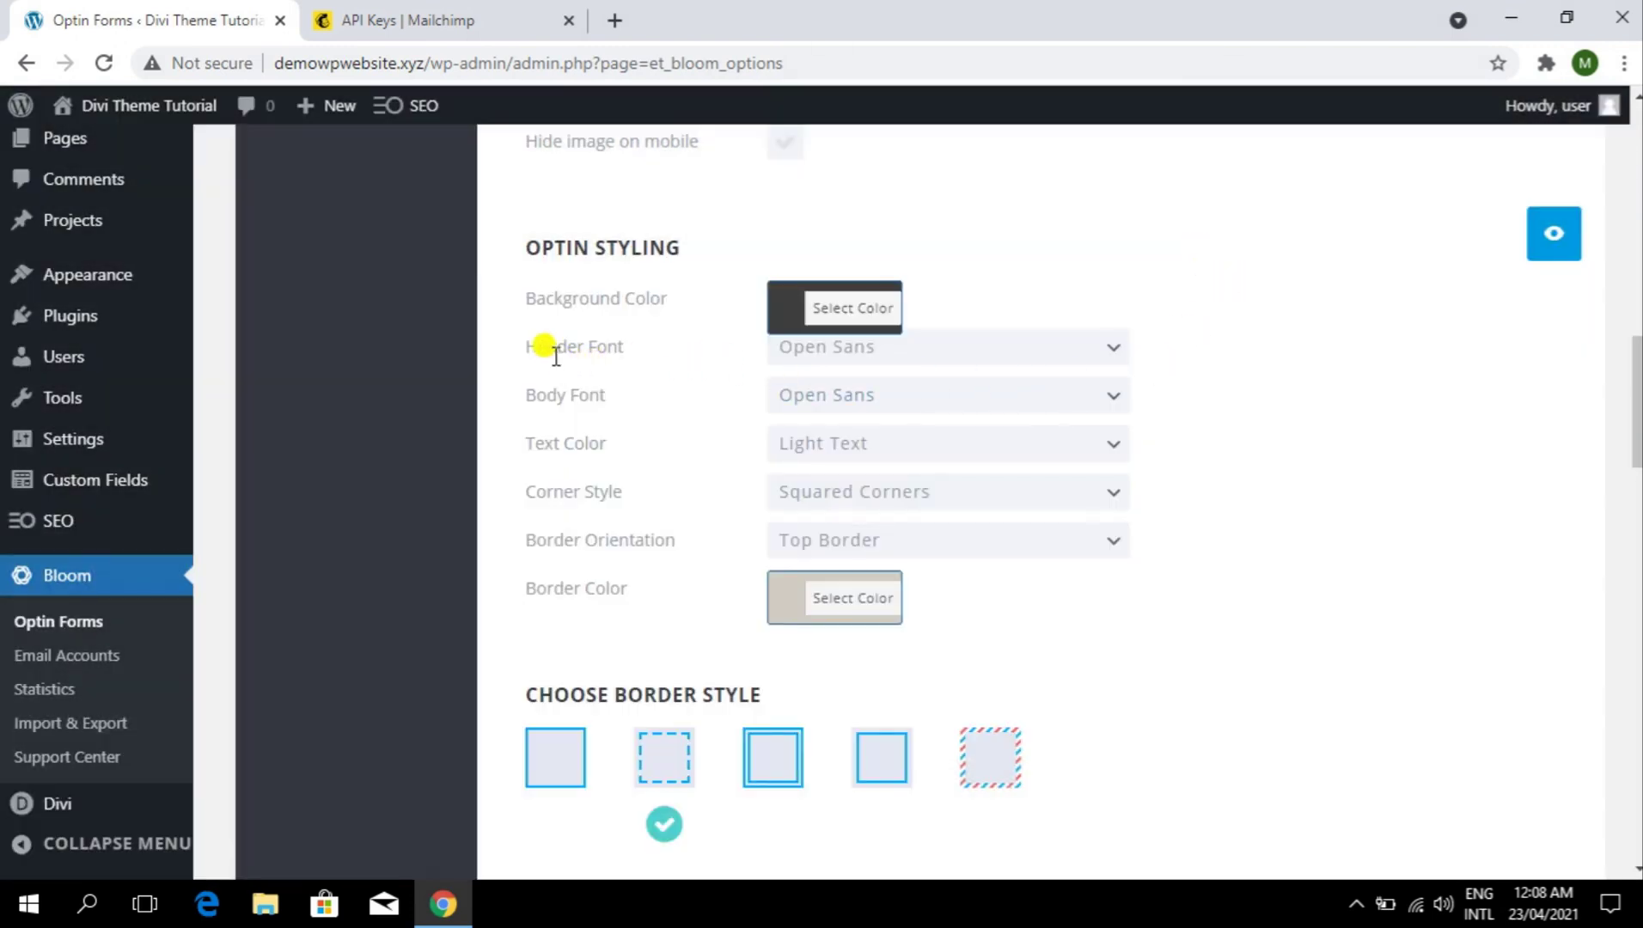
- Examine the header font, body font, text color, corner style and border options in the optin styling settings
left_click(940, 349)
left_click(1230, 416)
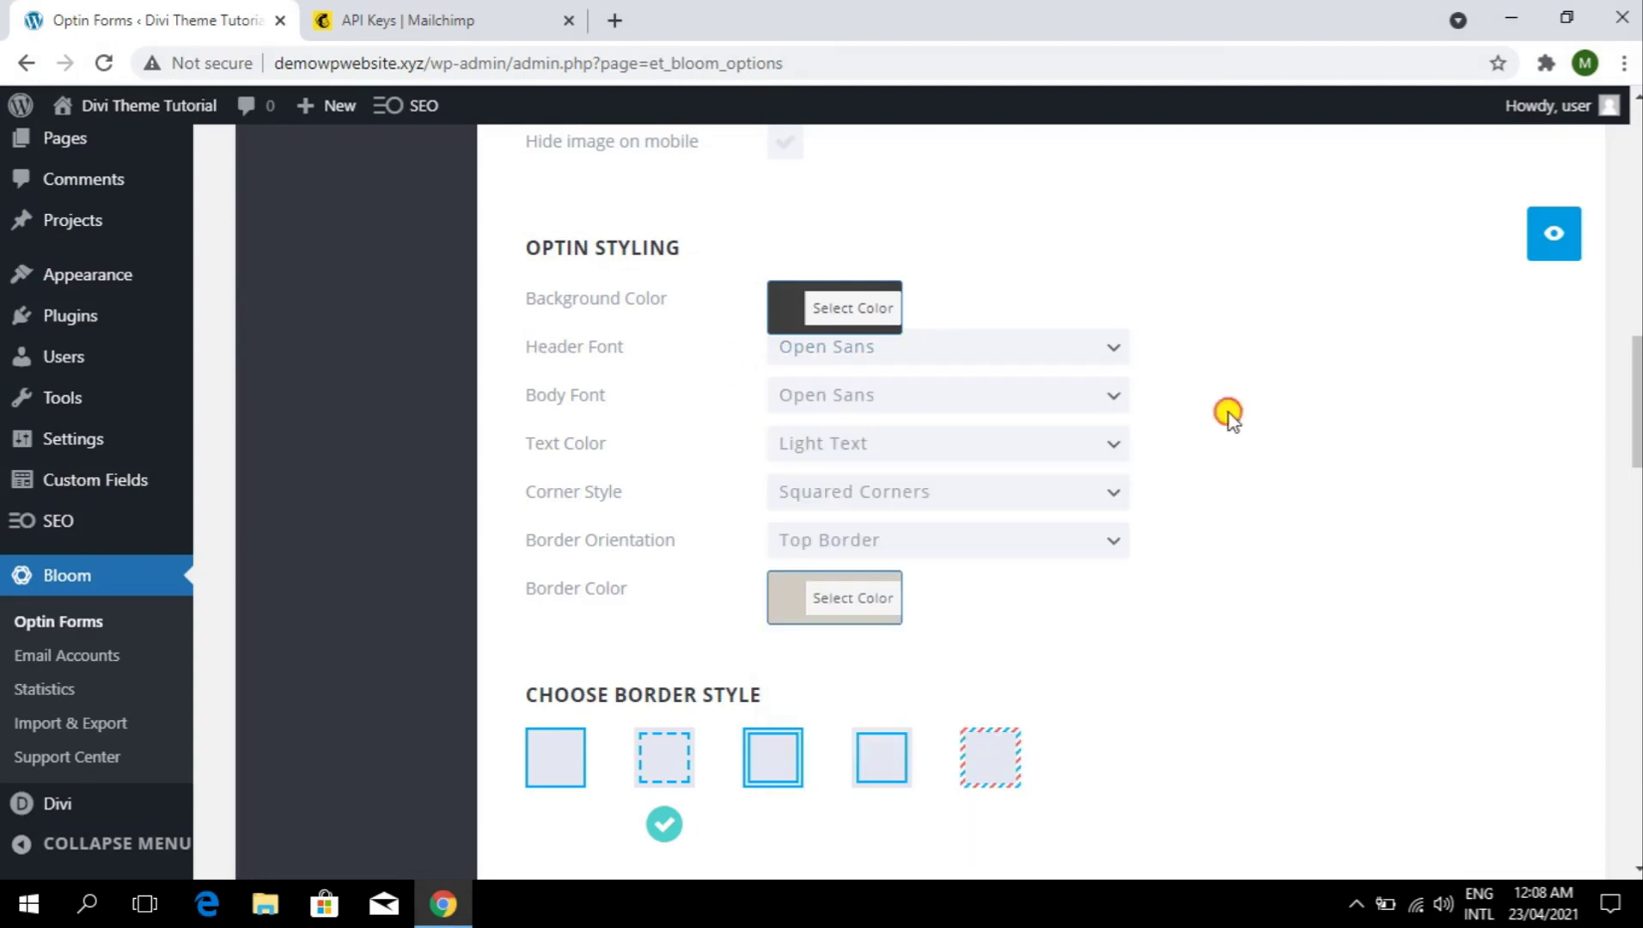
left_click_drag(531, 408, 645, 400)
left_click(722, 404)
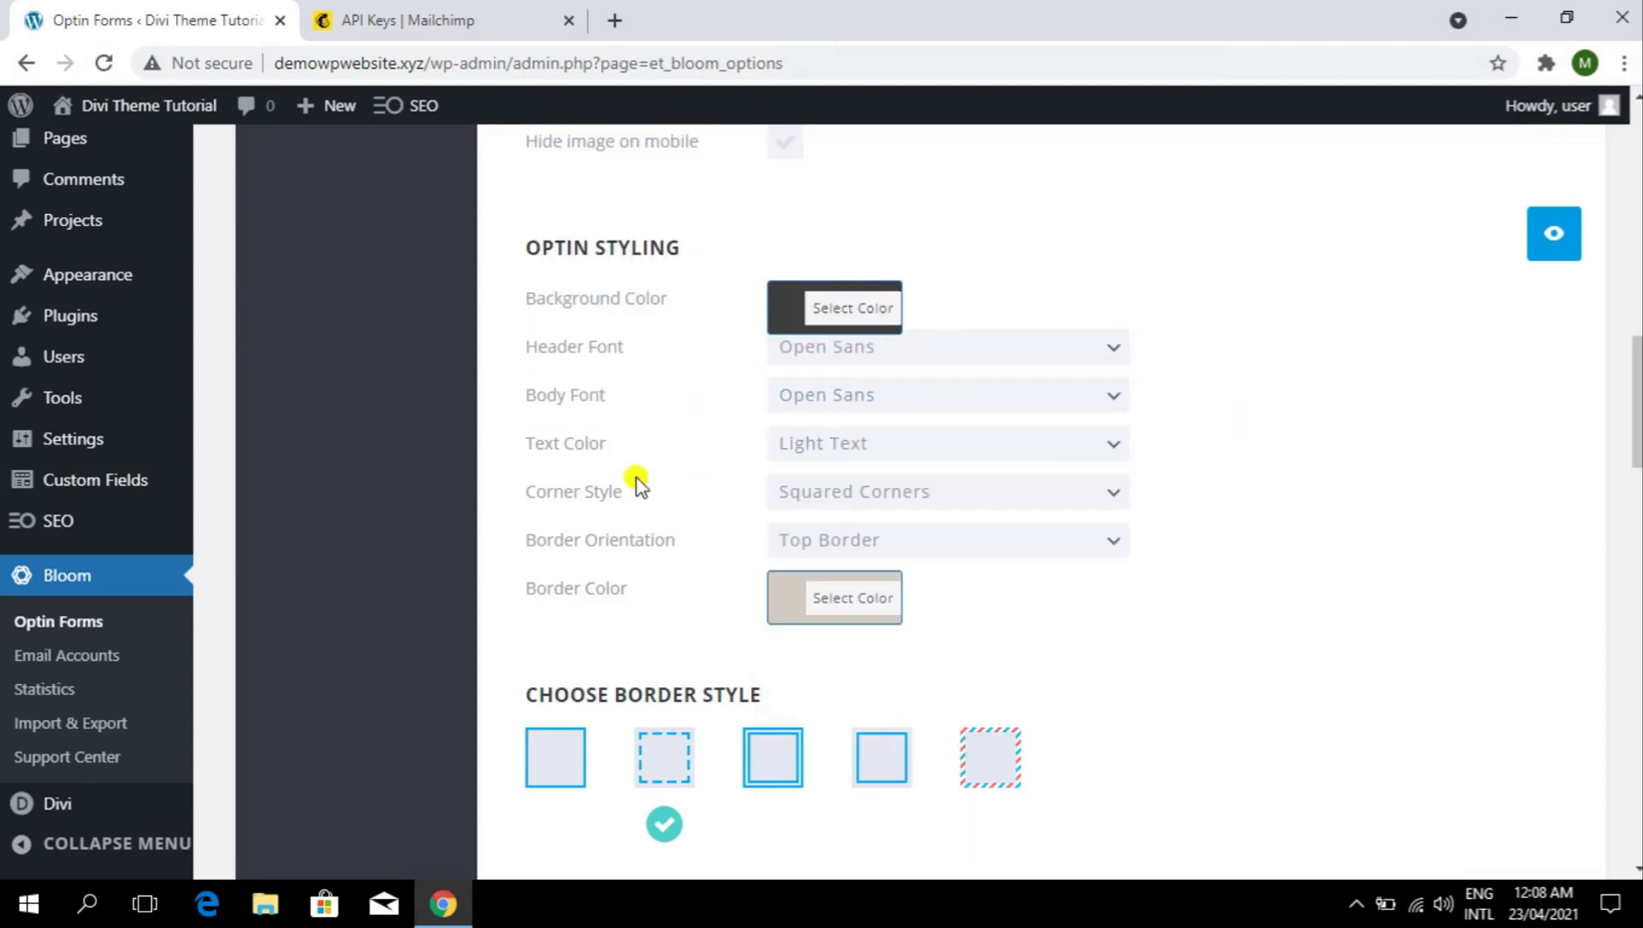
scroll(684, 467, "down", 2)
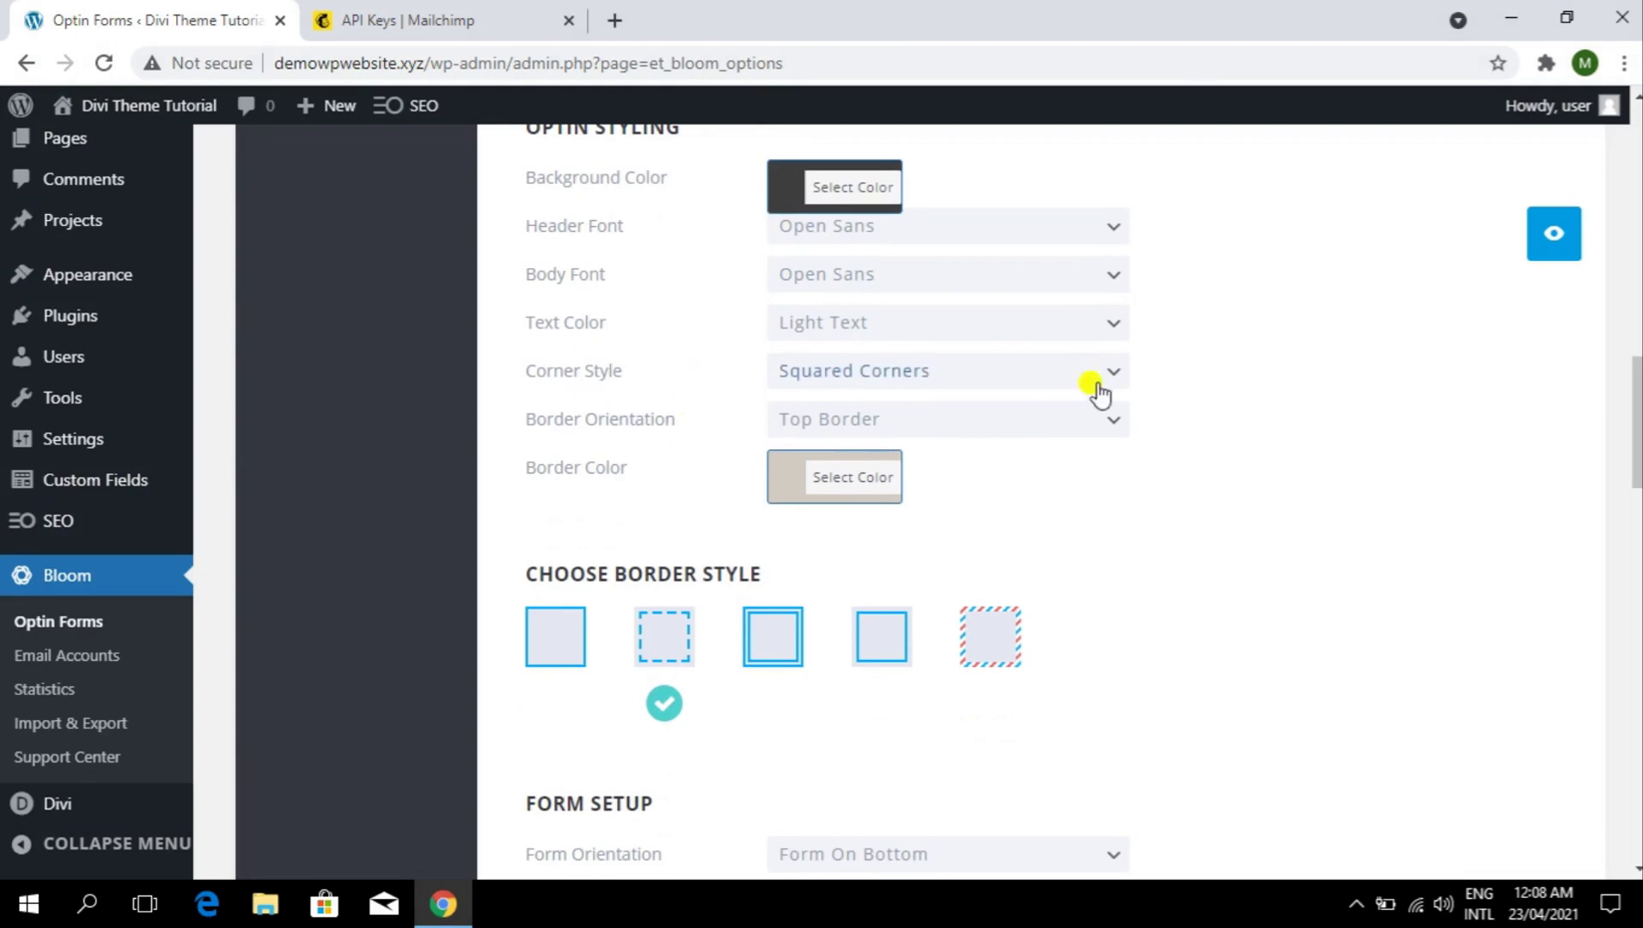
scroll(1639, 440, "down", 1)
scroll(1639, 440, "up", 1)
scroll(1639, 440, "down", 1)
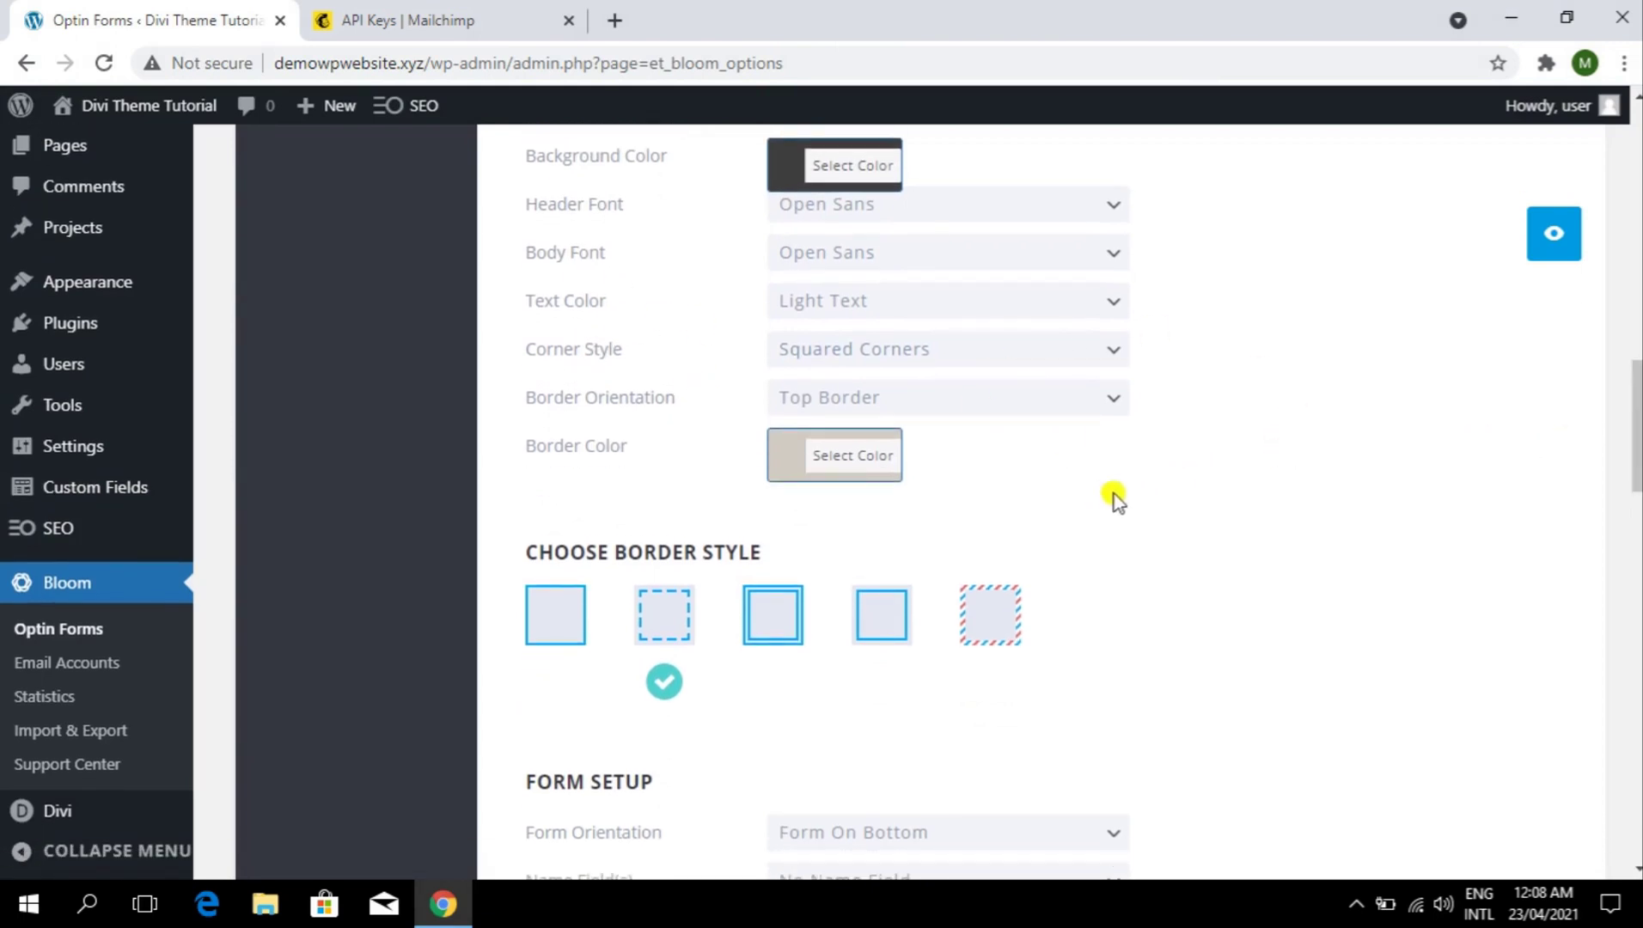
- Try the diagonally striped border style in the popup preview, and switch back to the dashed border style
scroll(1639, 501, "down", 5)
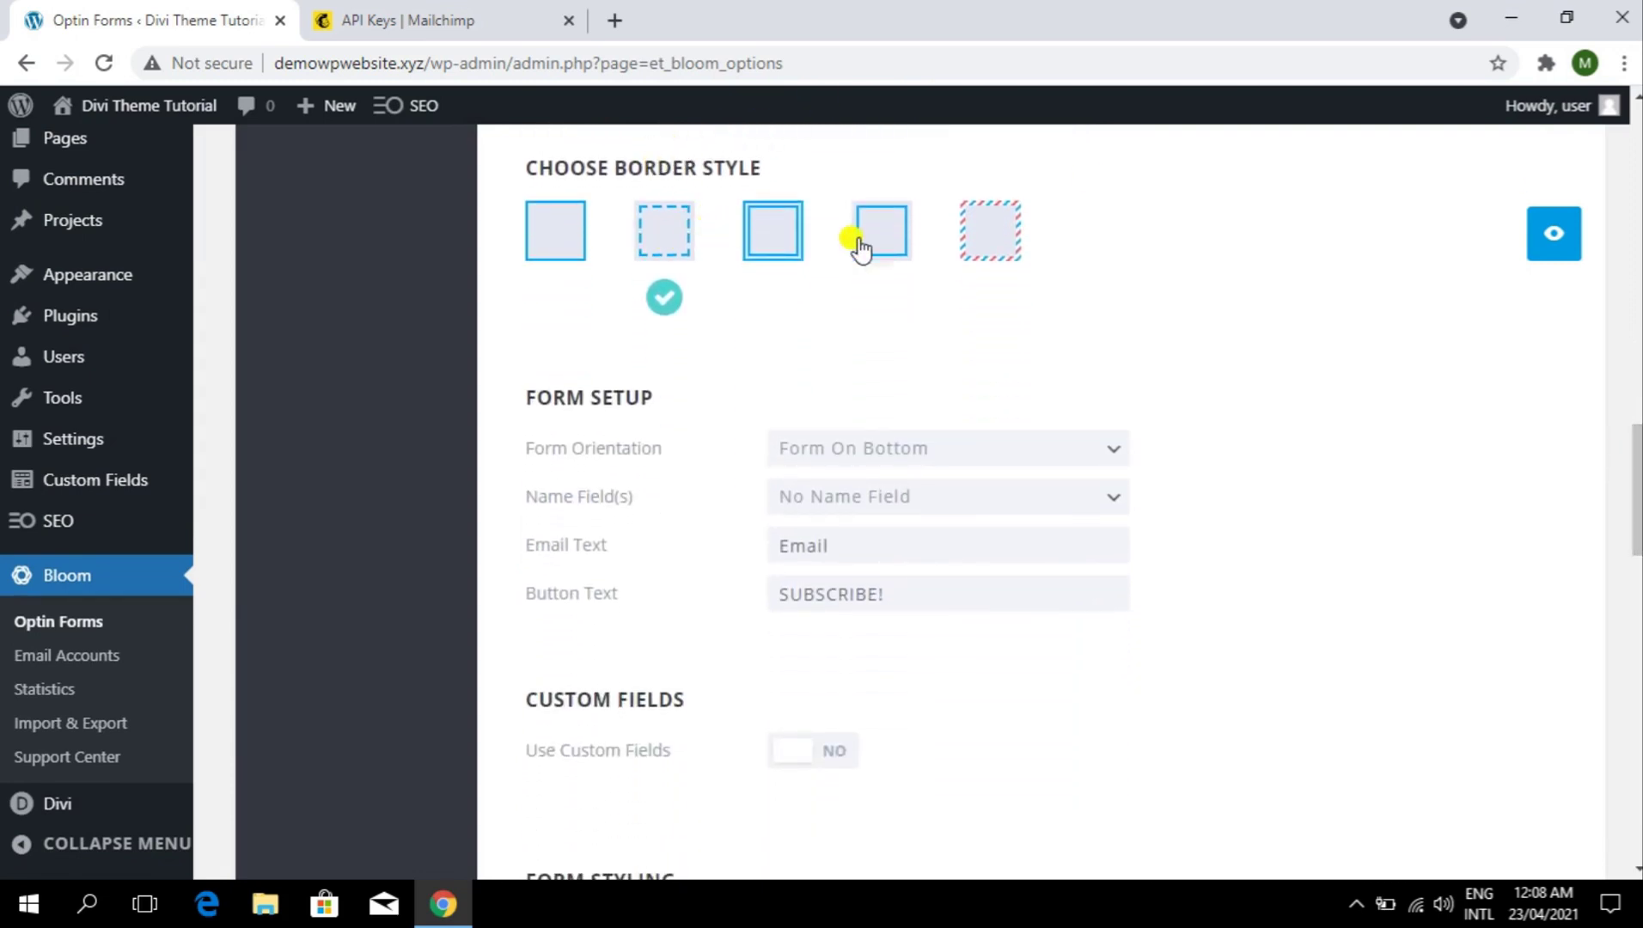
left_click(990, 231)
left_click(1560, 254)
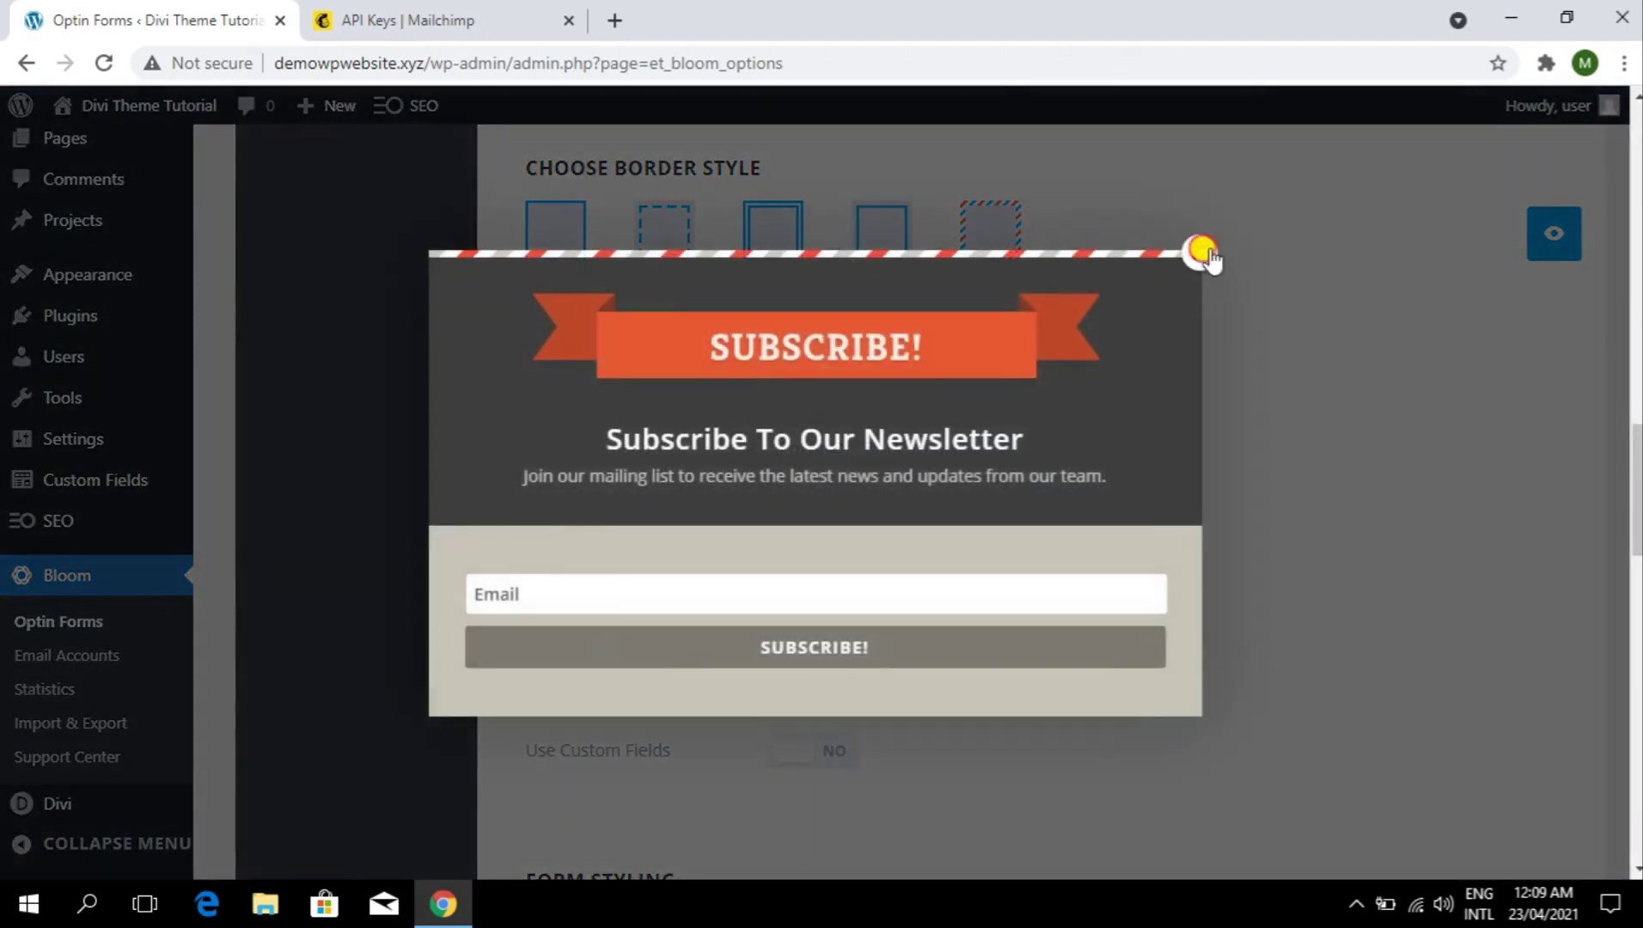
left_click(1199, 252)
left_click(664, 231)
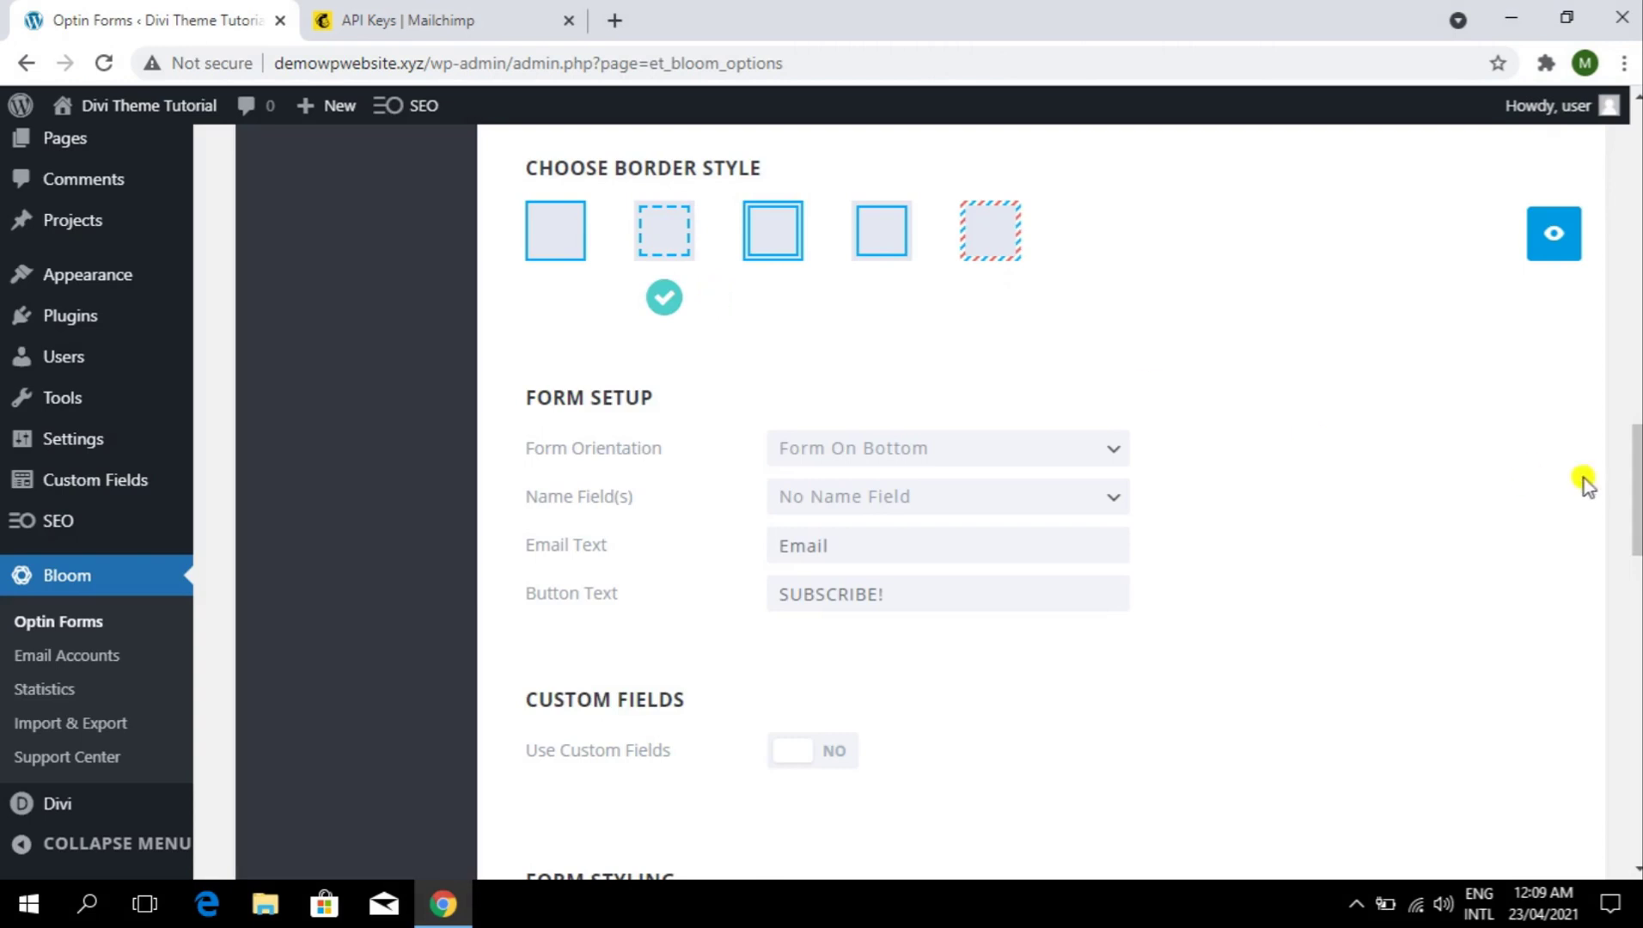
- Try the Form On Right orientation in the popup preview, and return the form orientation to Form On Bottom
scroll(1585, 477, "down", 2)
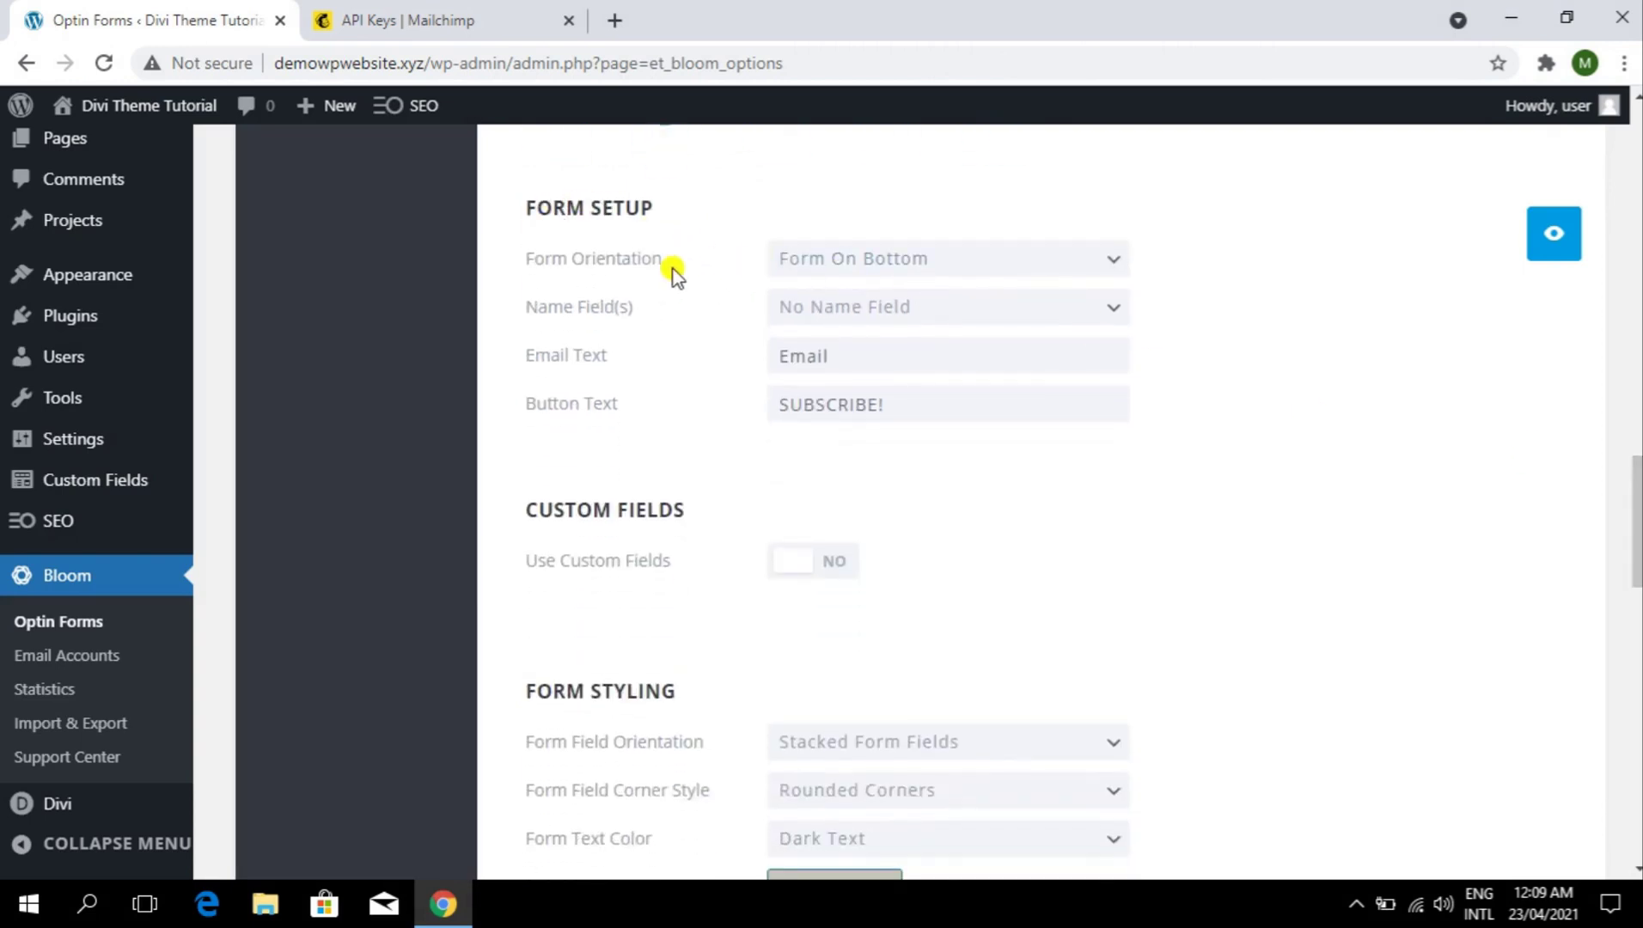
left_click(847, 270)
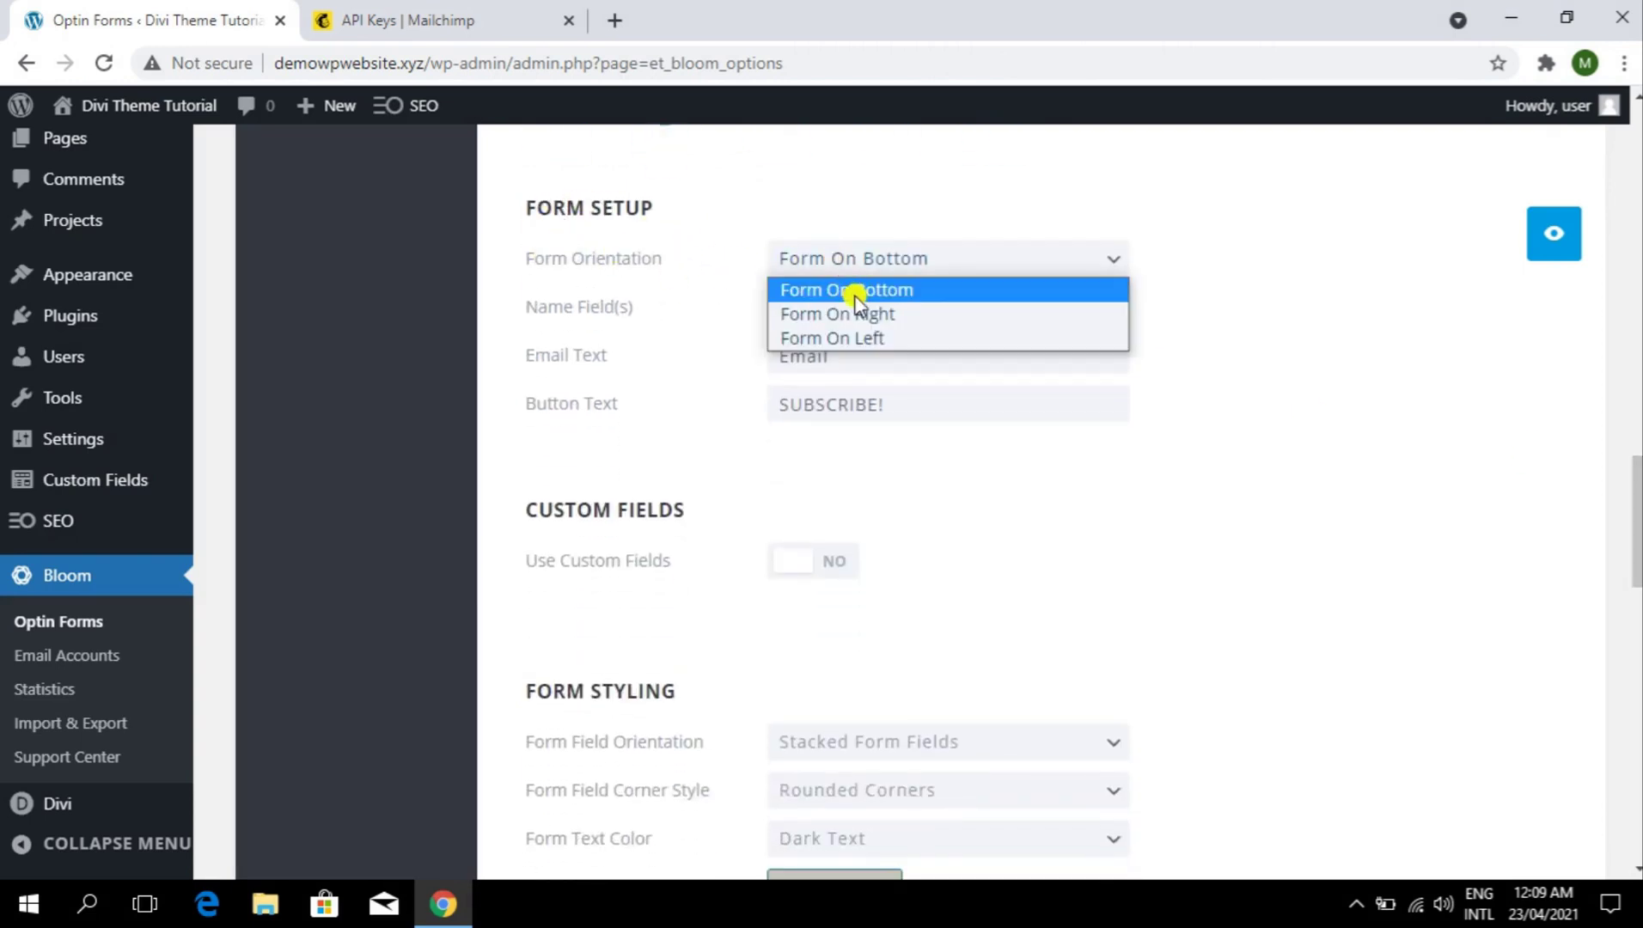
left_click(861, 318)
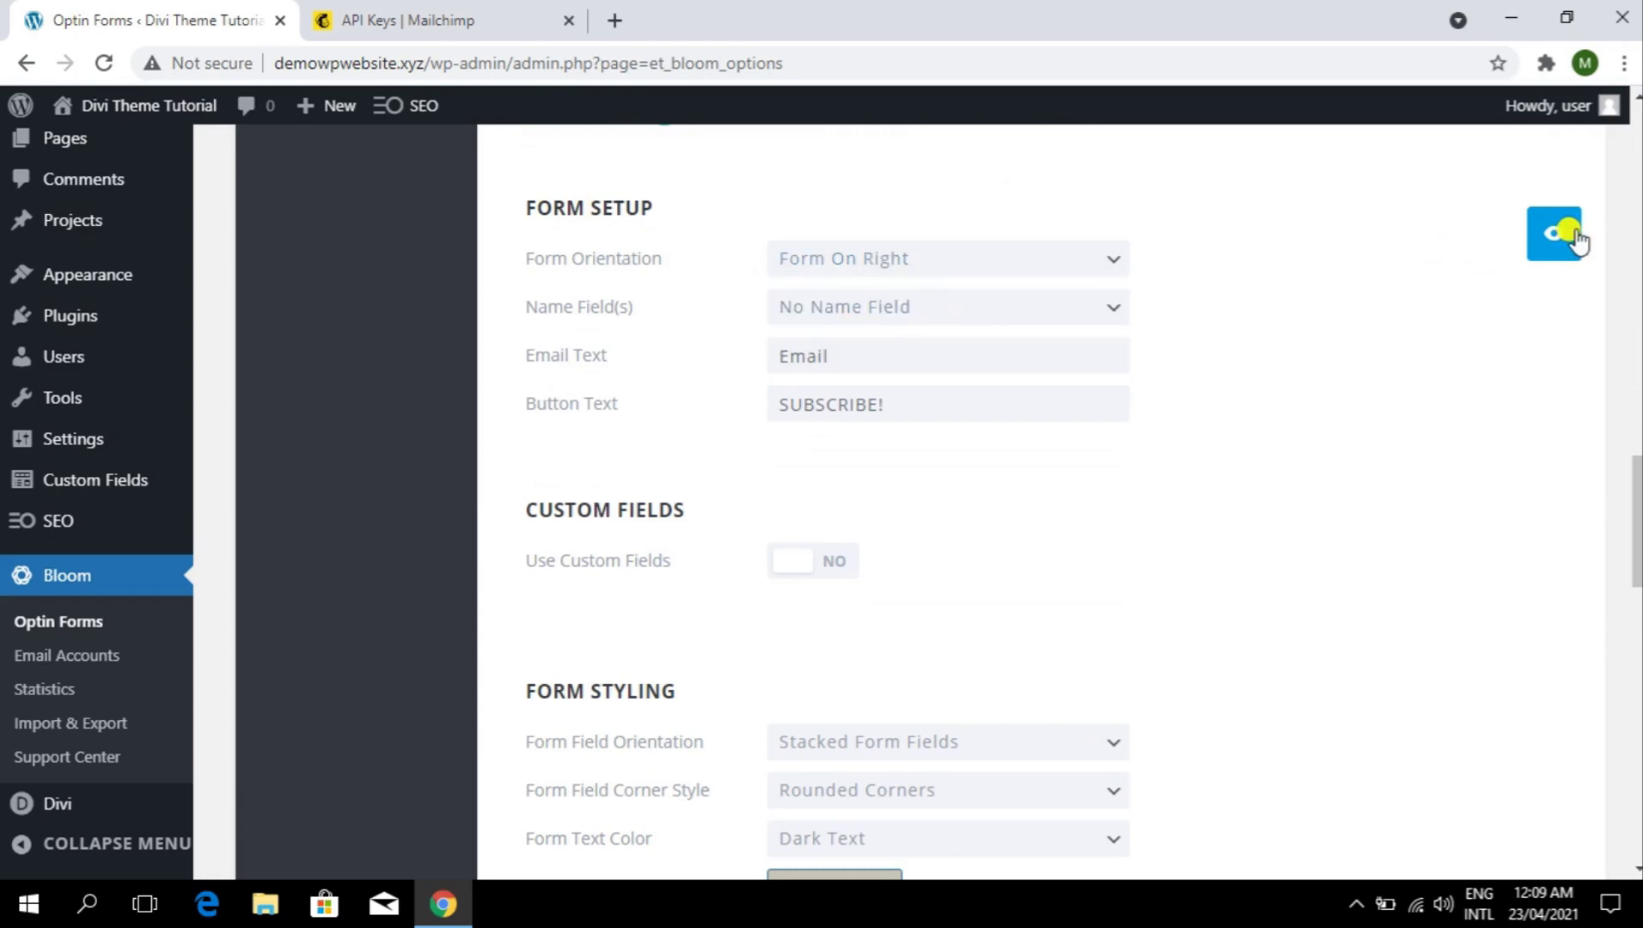
left_click(1564, 232)
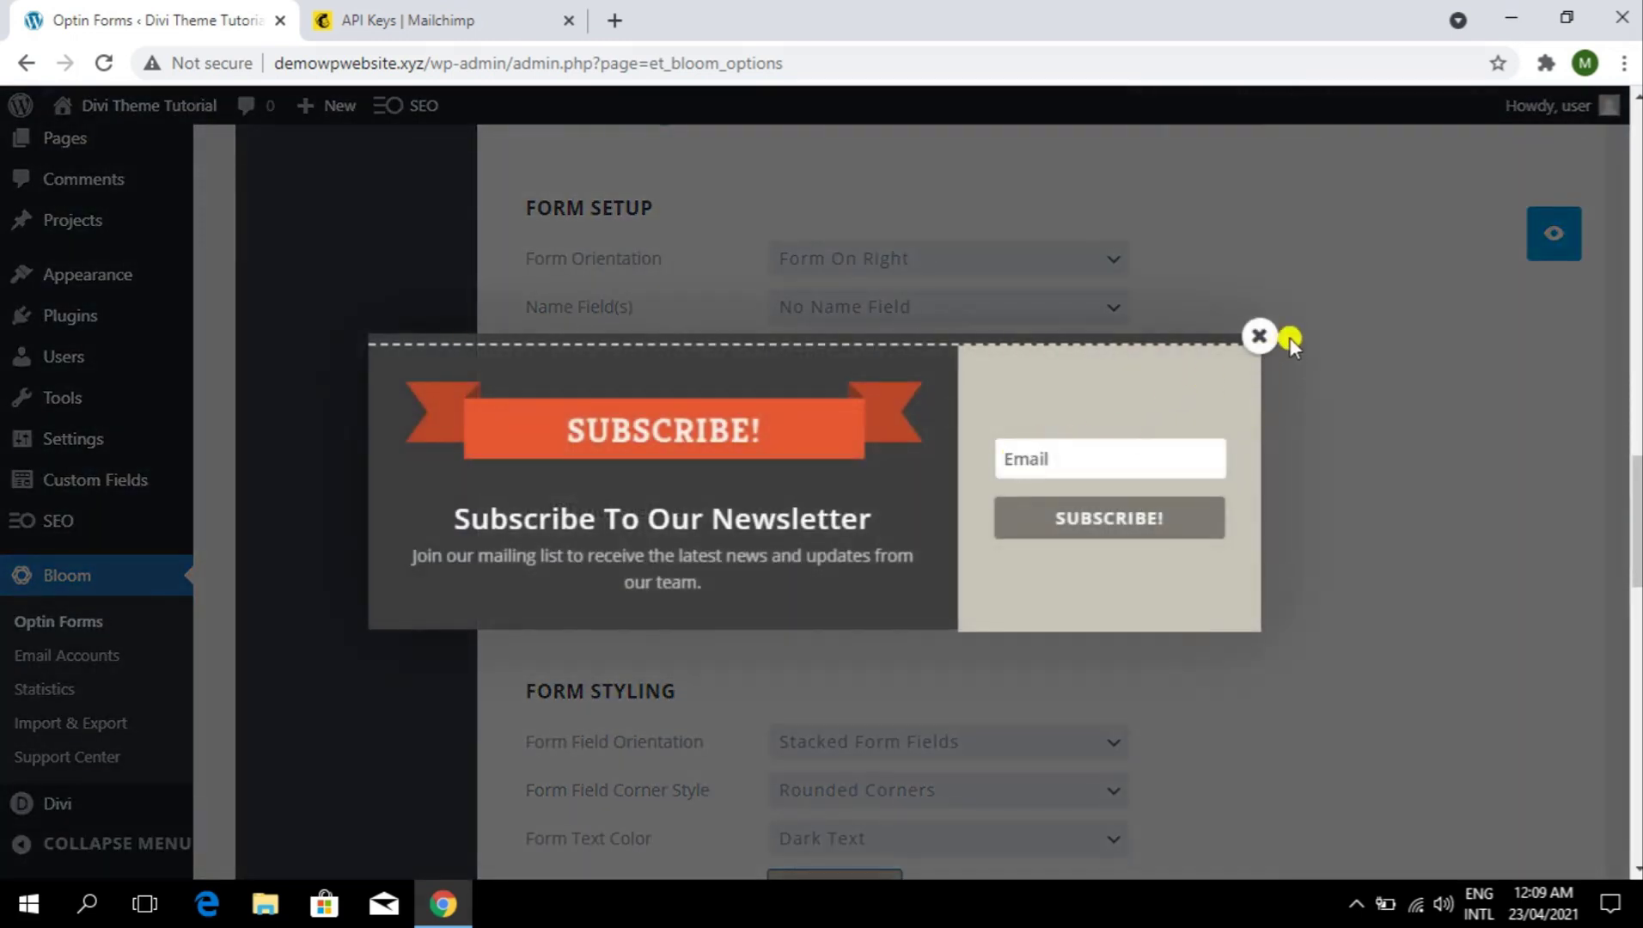
left_click(1260, 335)
left_click(943, 262)
left_click(950, 287)
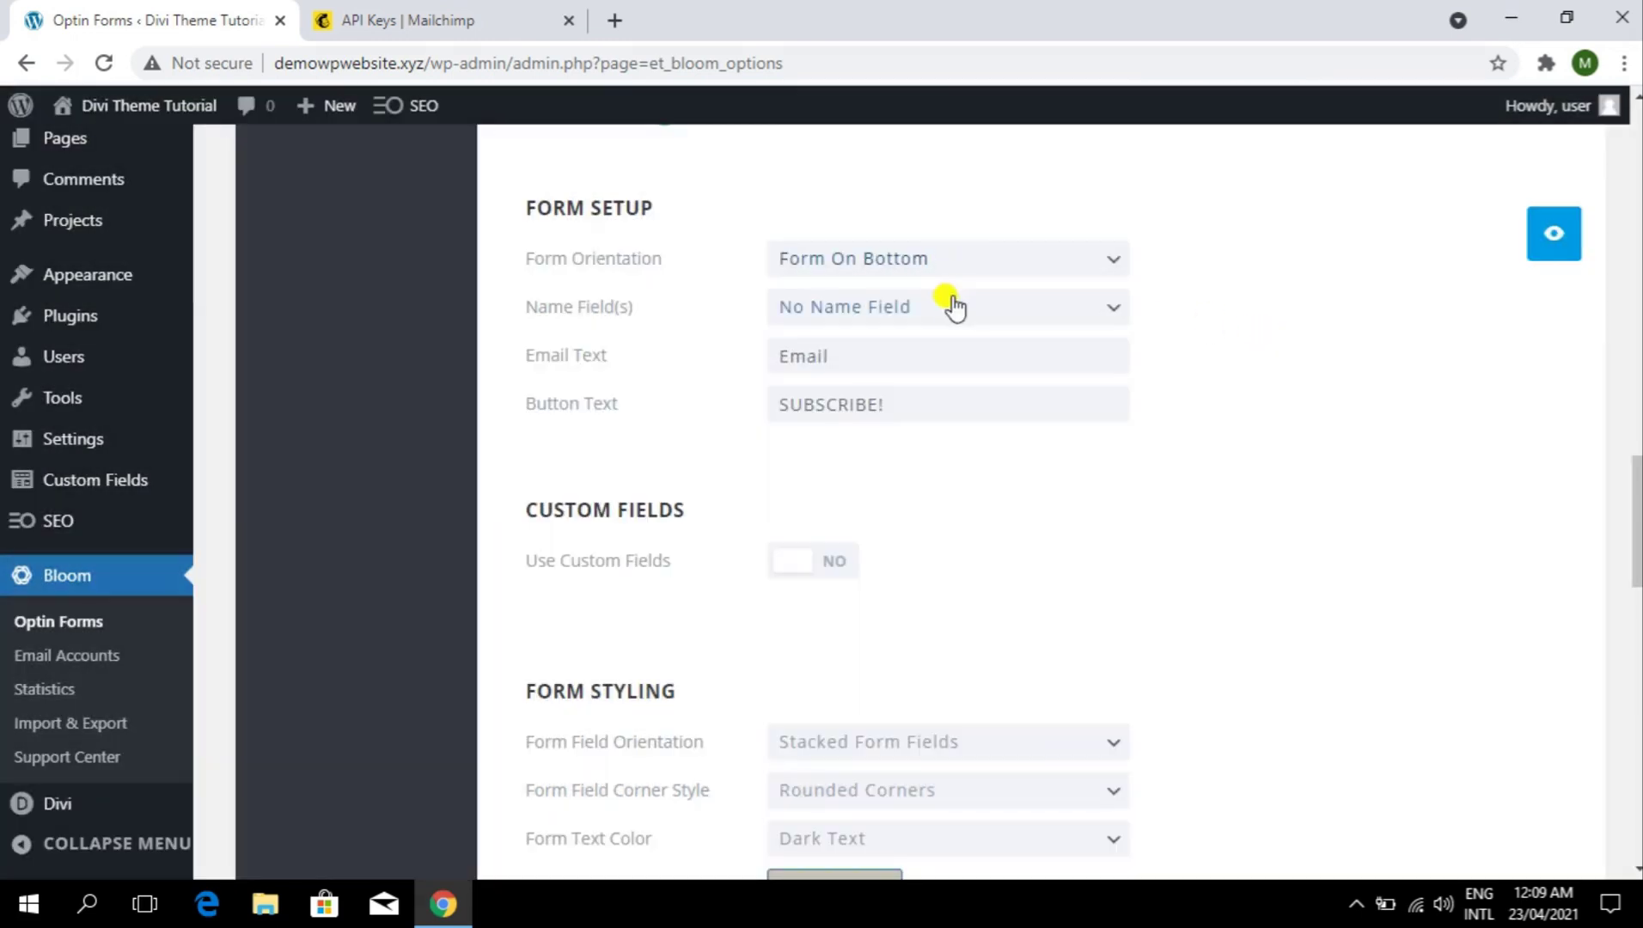
- Set the form's name fields to Single Name Field and preview the optin popup
left_click(954, 307)
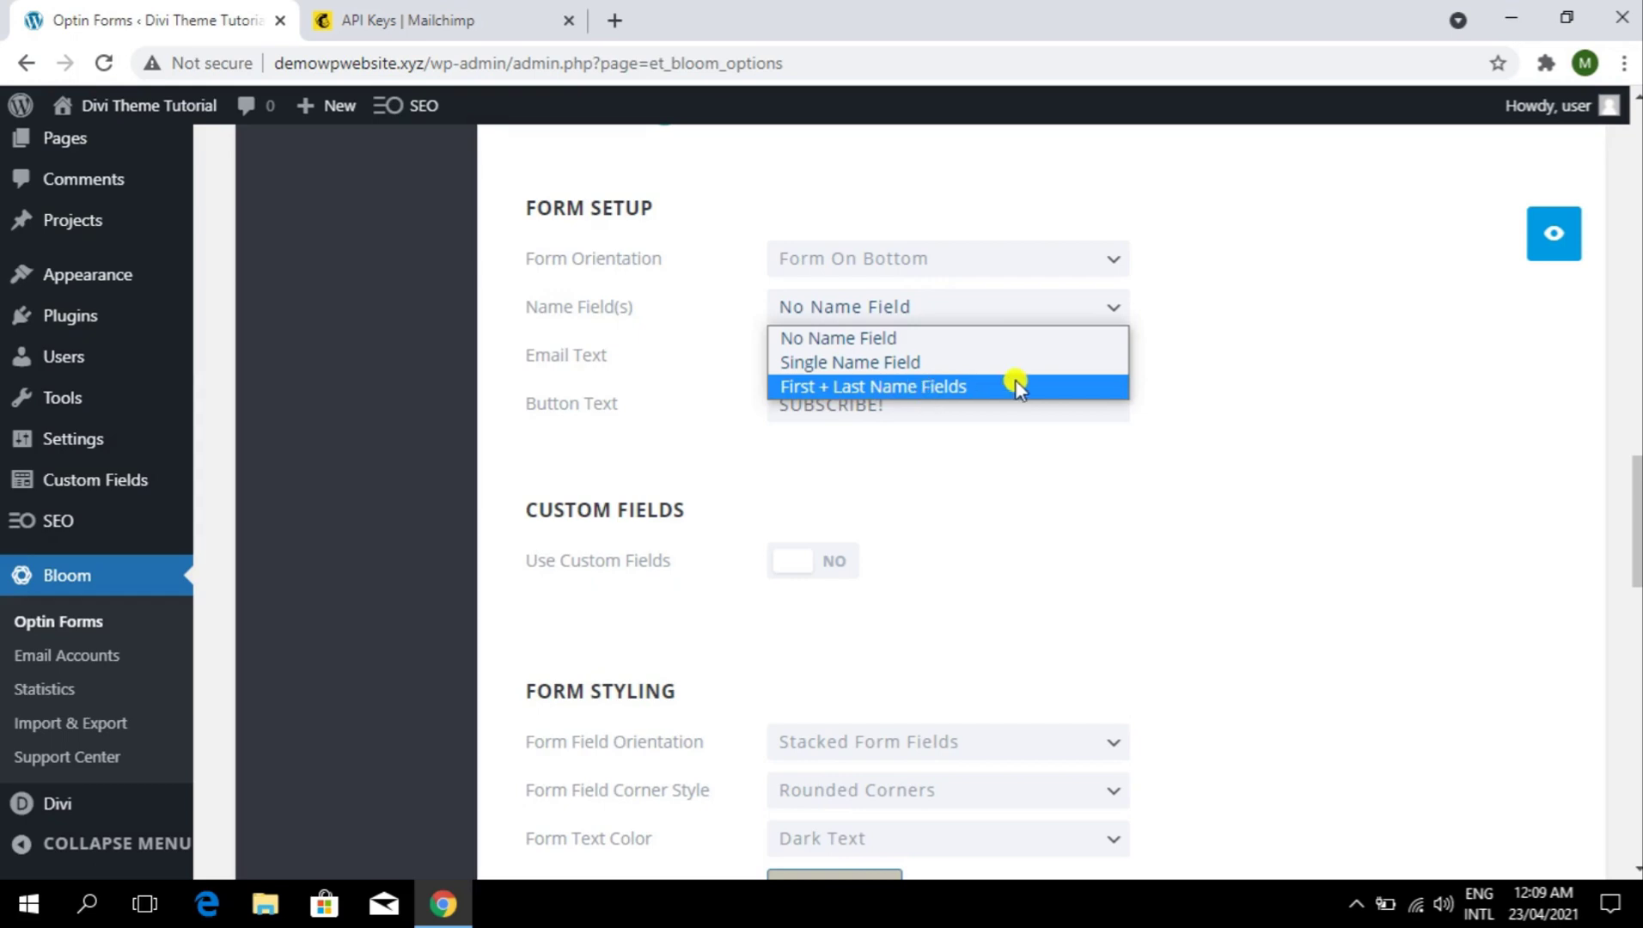
left_click(1031, 364)
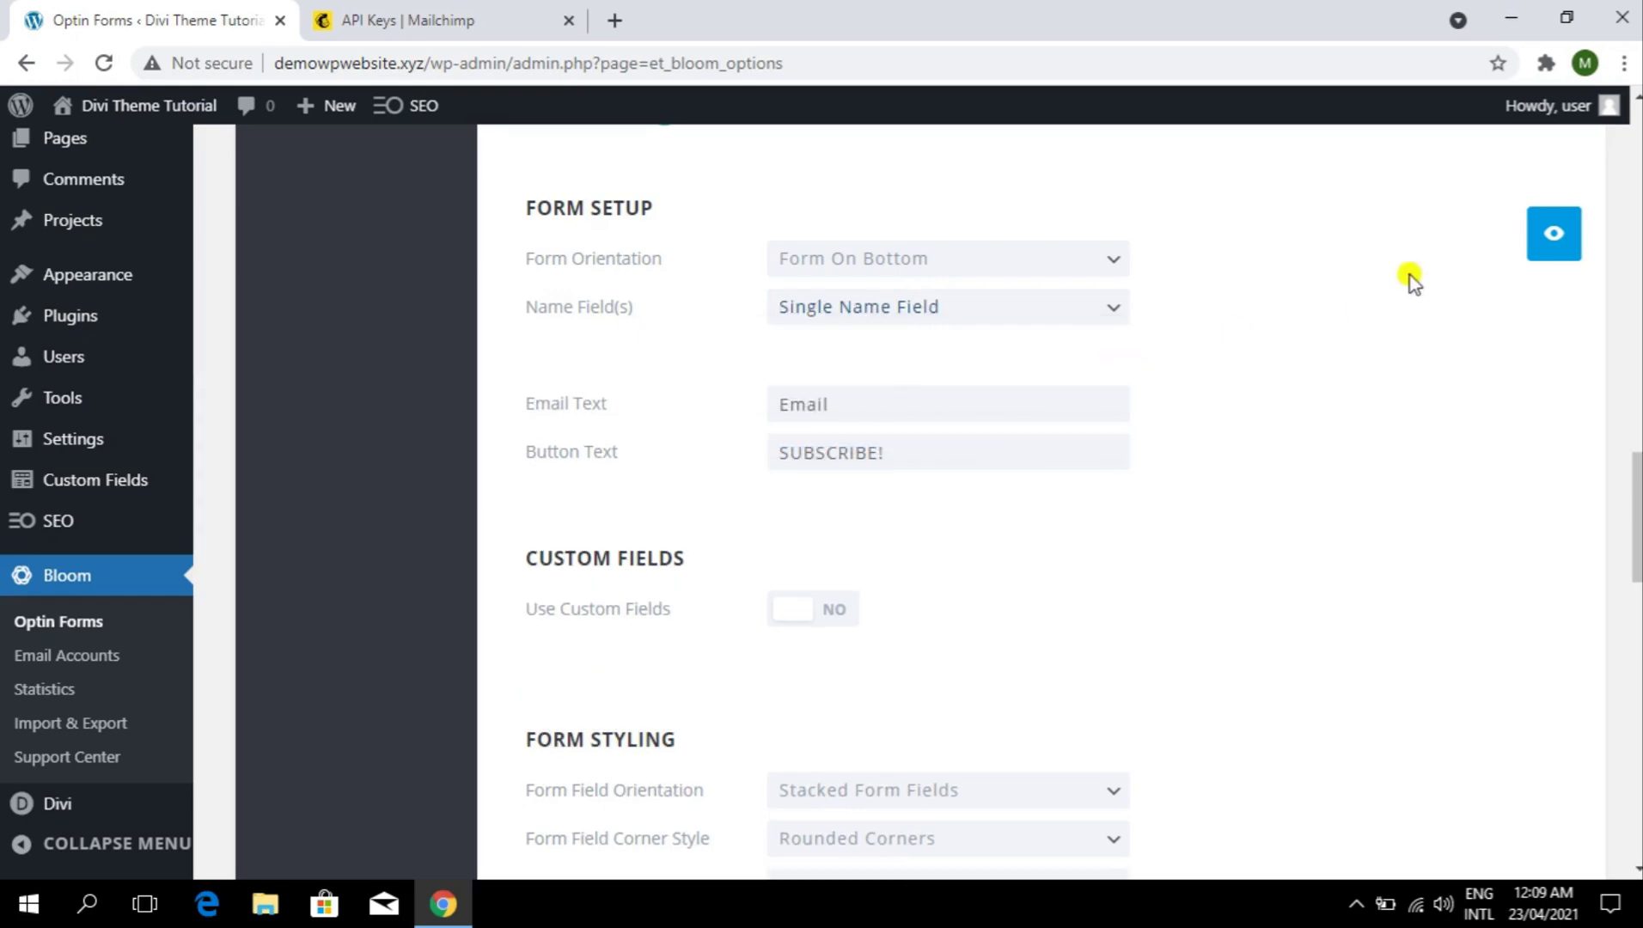
left_click(1553, 243)
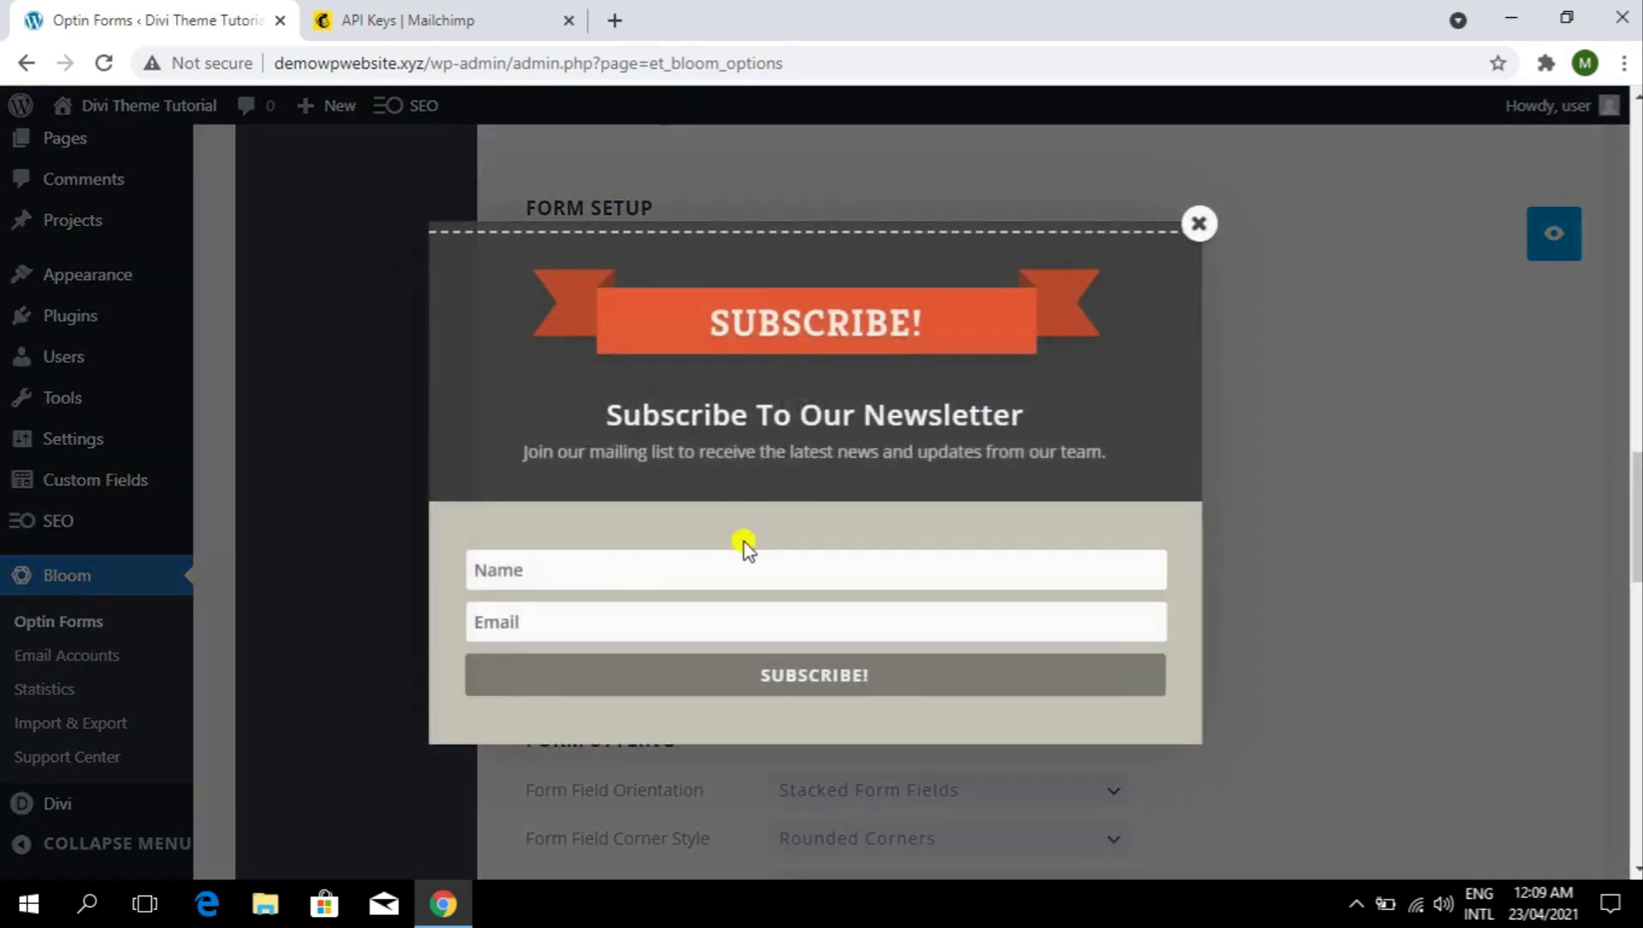
- Close the popup preview and set the form's name text to "Full Name"
left_click(761, 569)
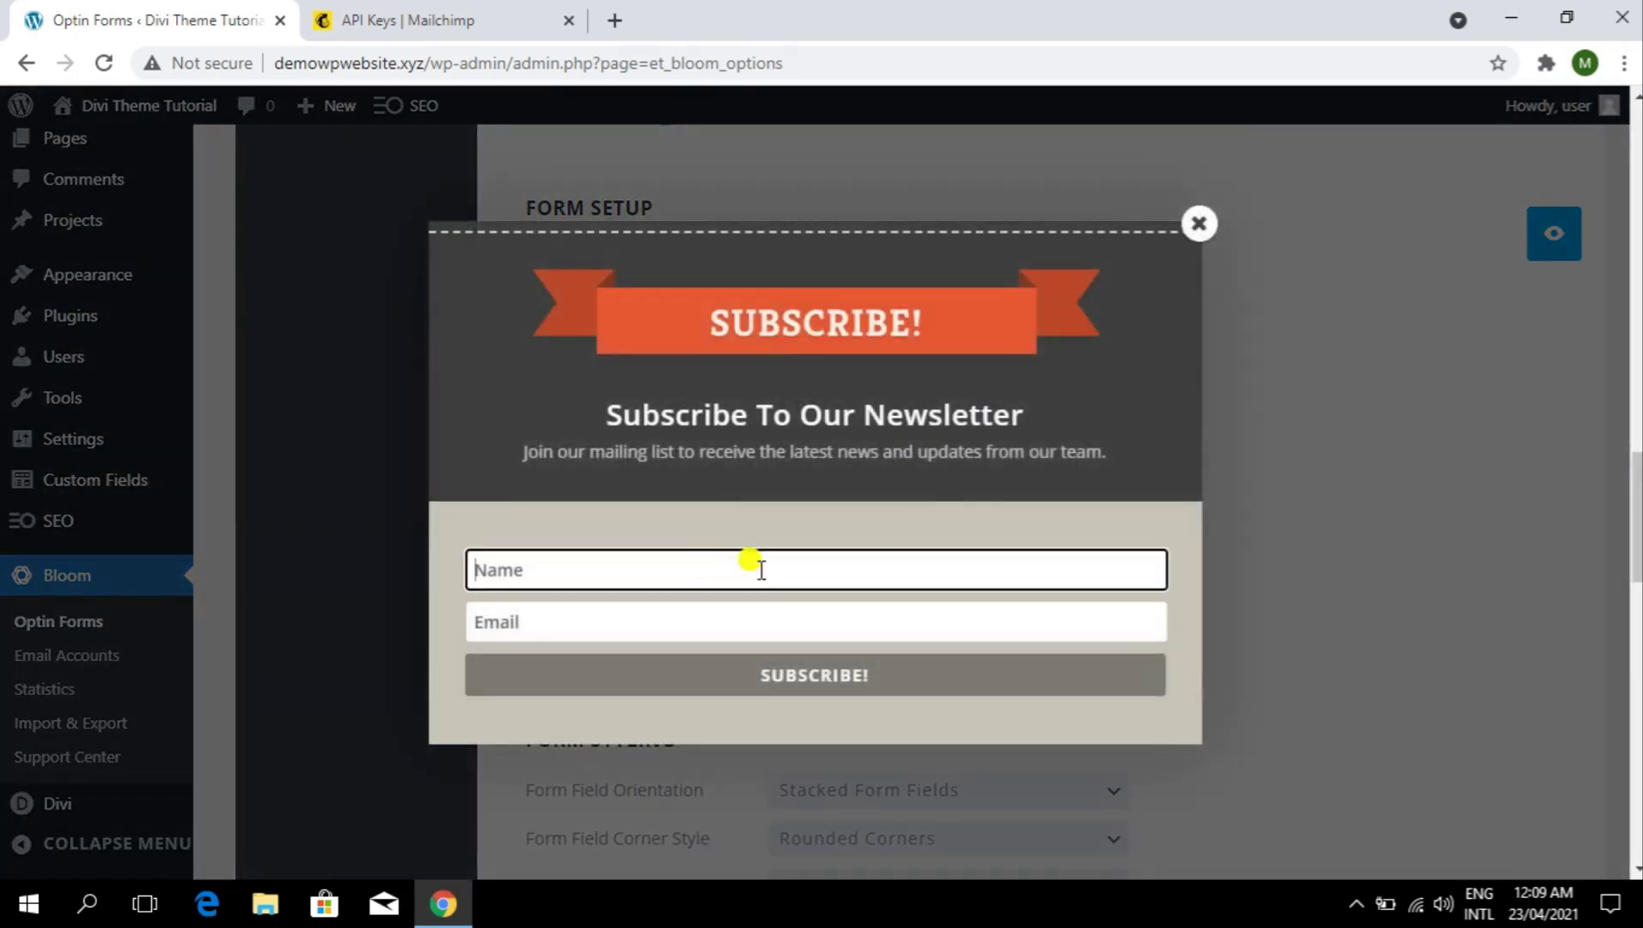
left_click(1197, 224)
left_click(1201, 239)
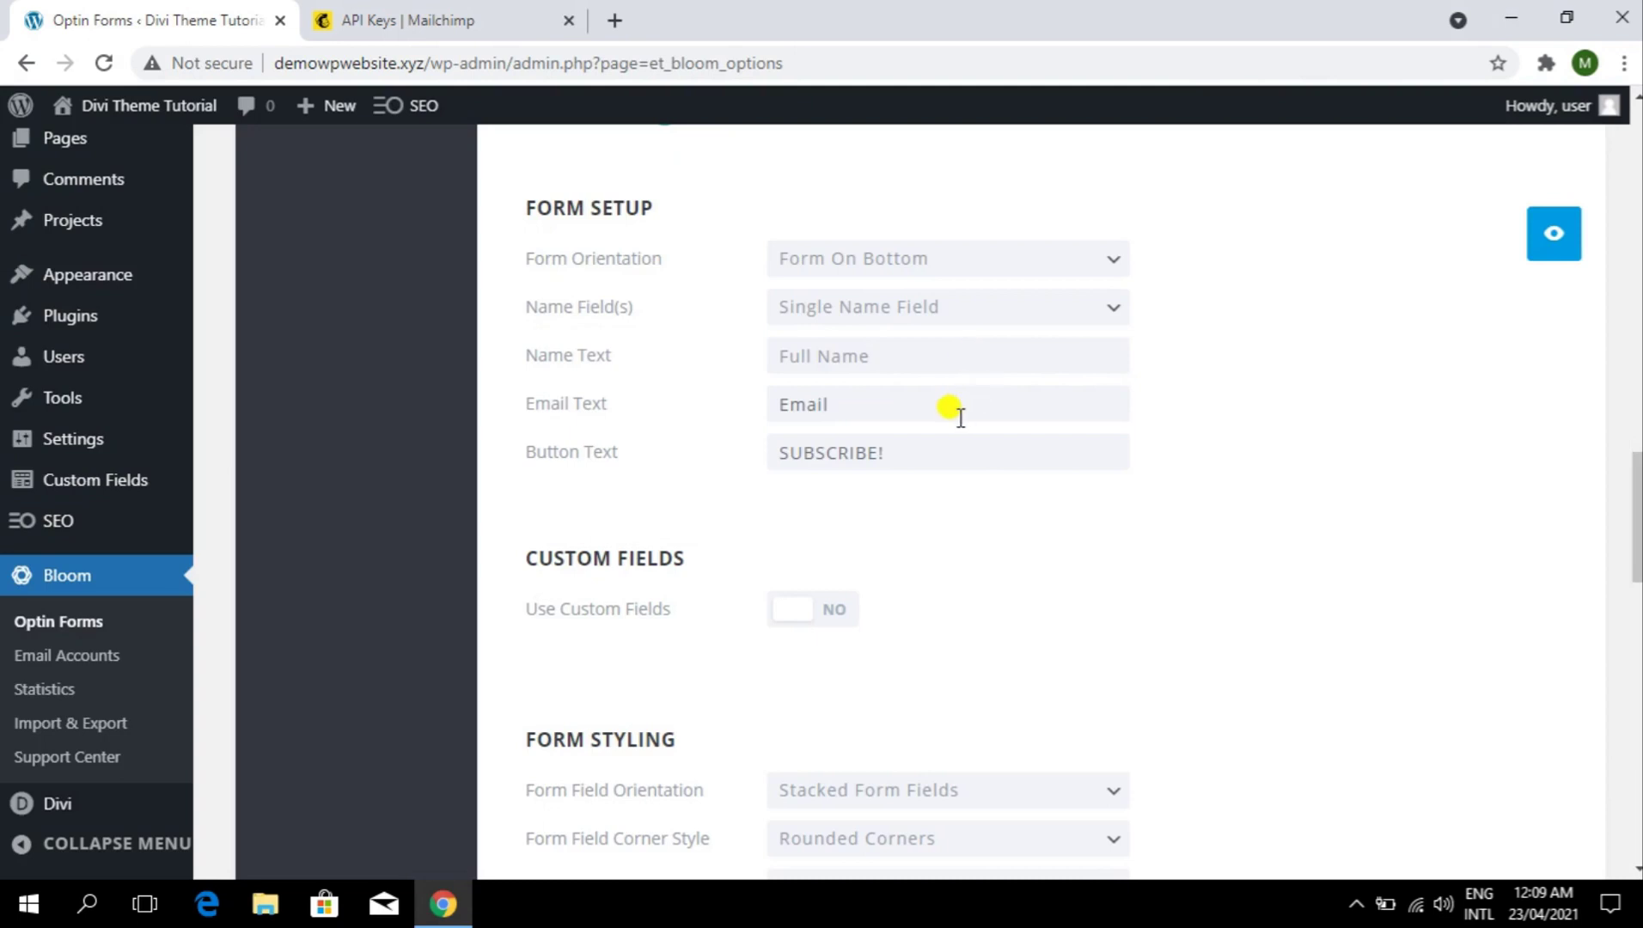
- Choose the form edge style with the small centered triangle notch and check it in the popup preview
left_click_drag(1633, 482, 1633, 530)
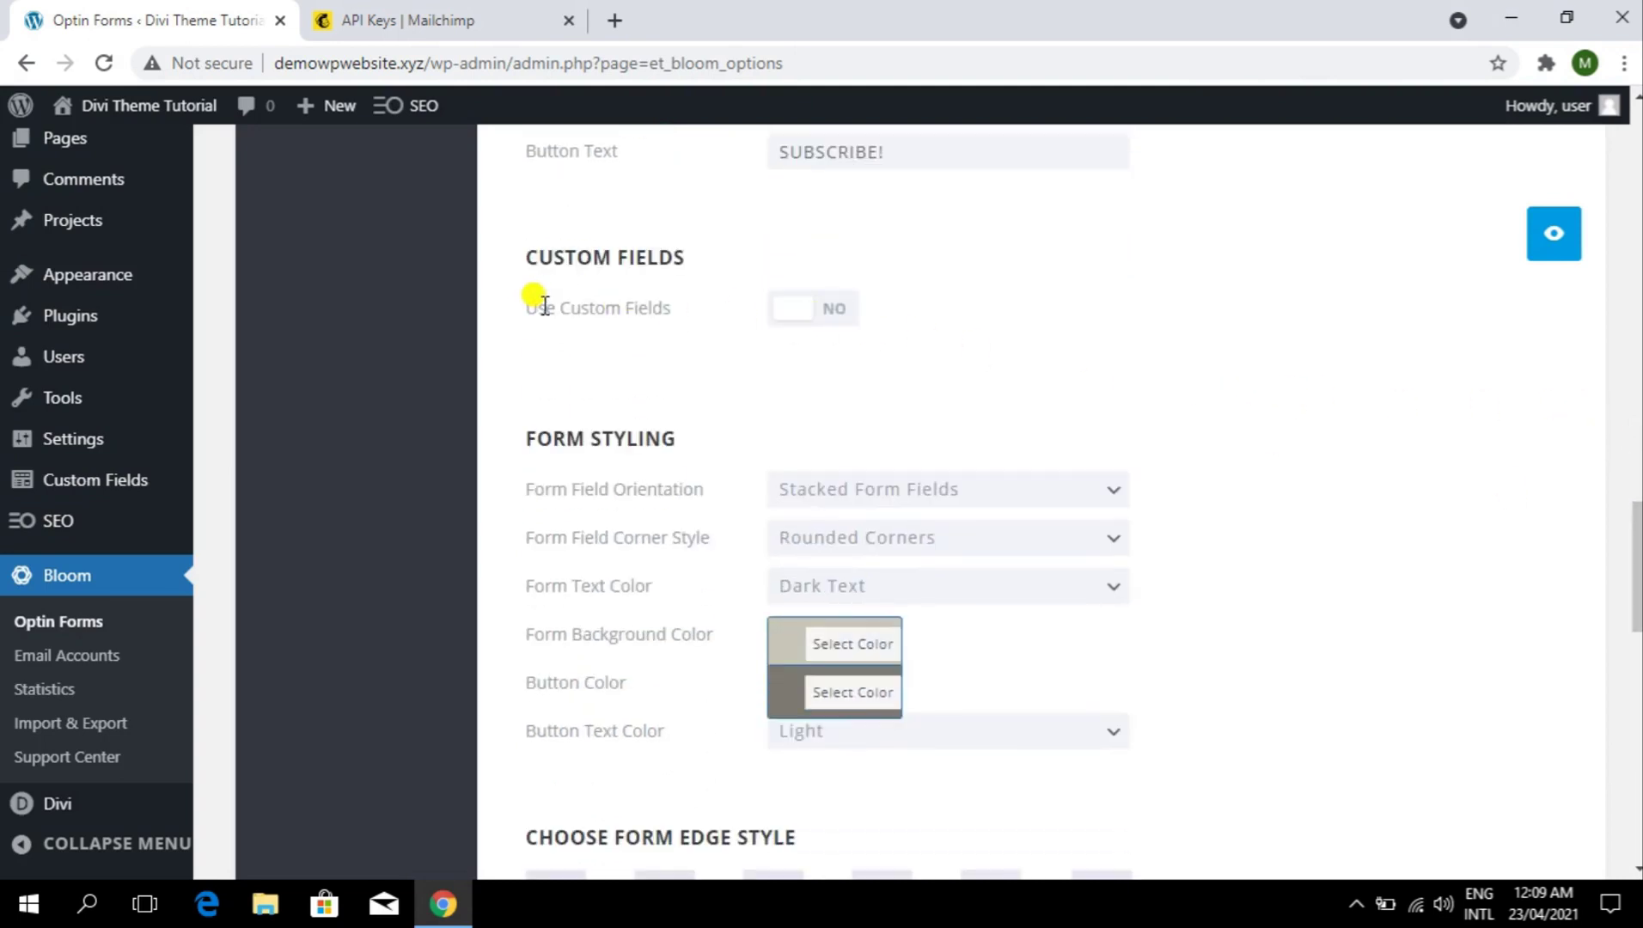
left_click_drag(550, 307, 668, 307)
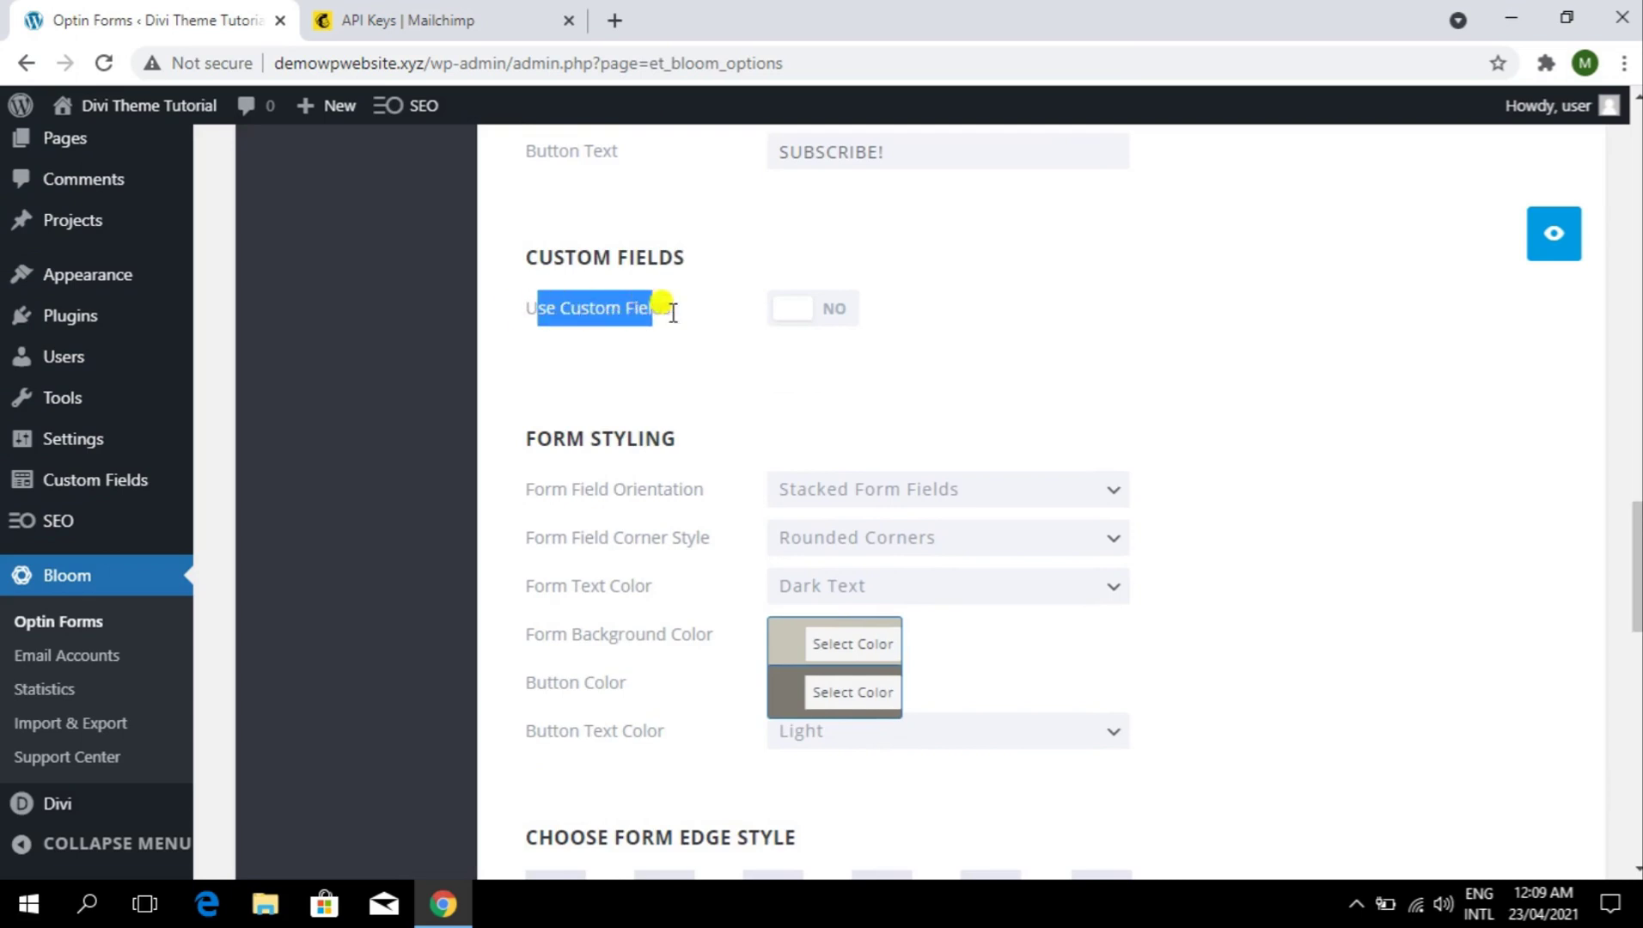
left_click(1552, 506)
left_click_drag(1639, 563, 1638, 662)
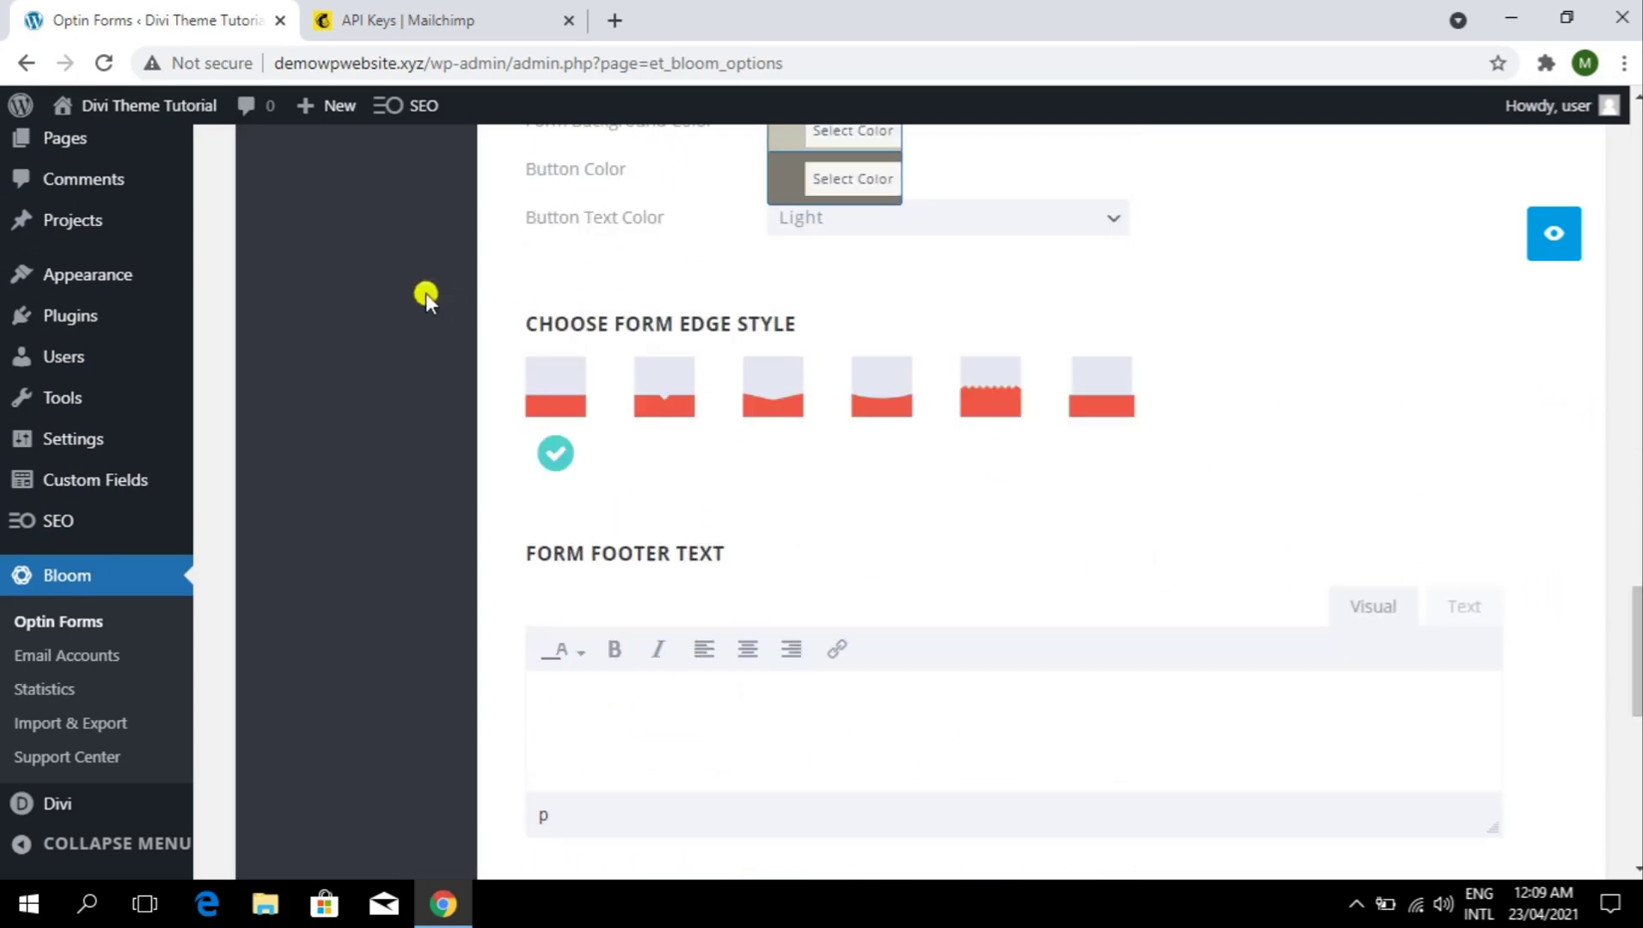
left_click_drag(540, 316, 799, 348)
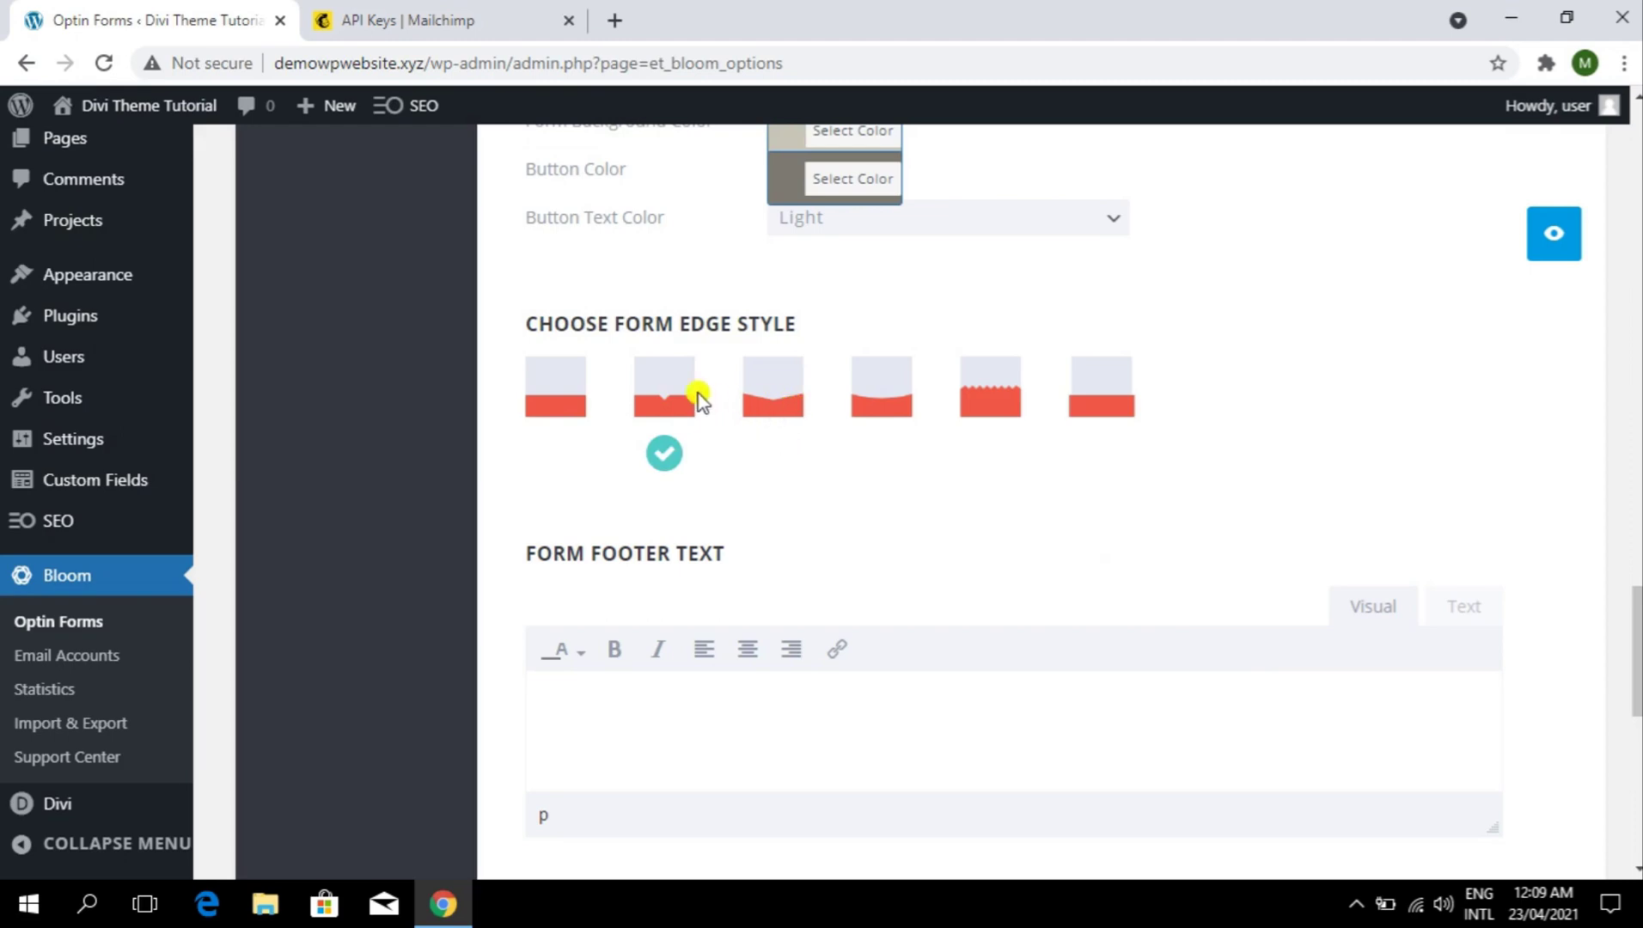
left_click(1554, 249)
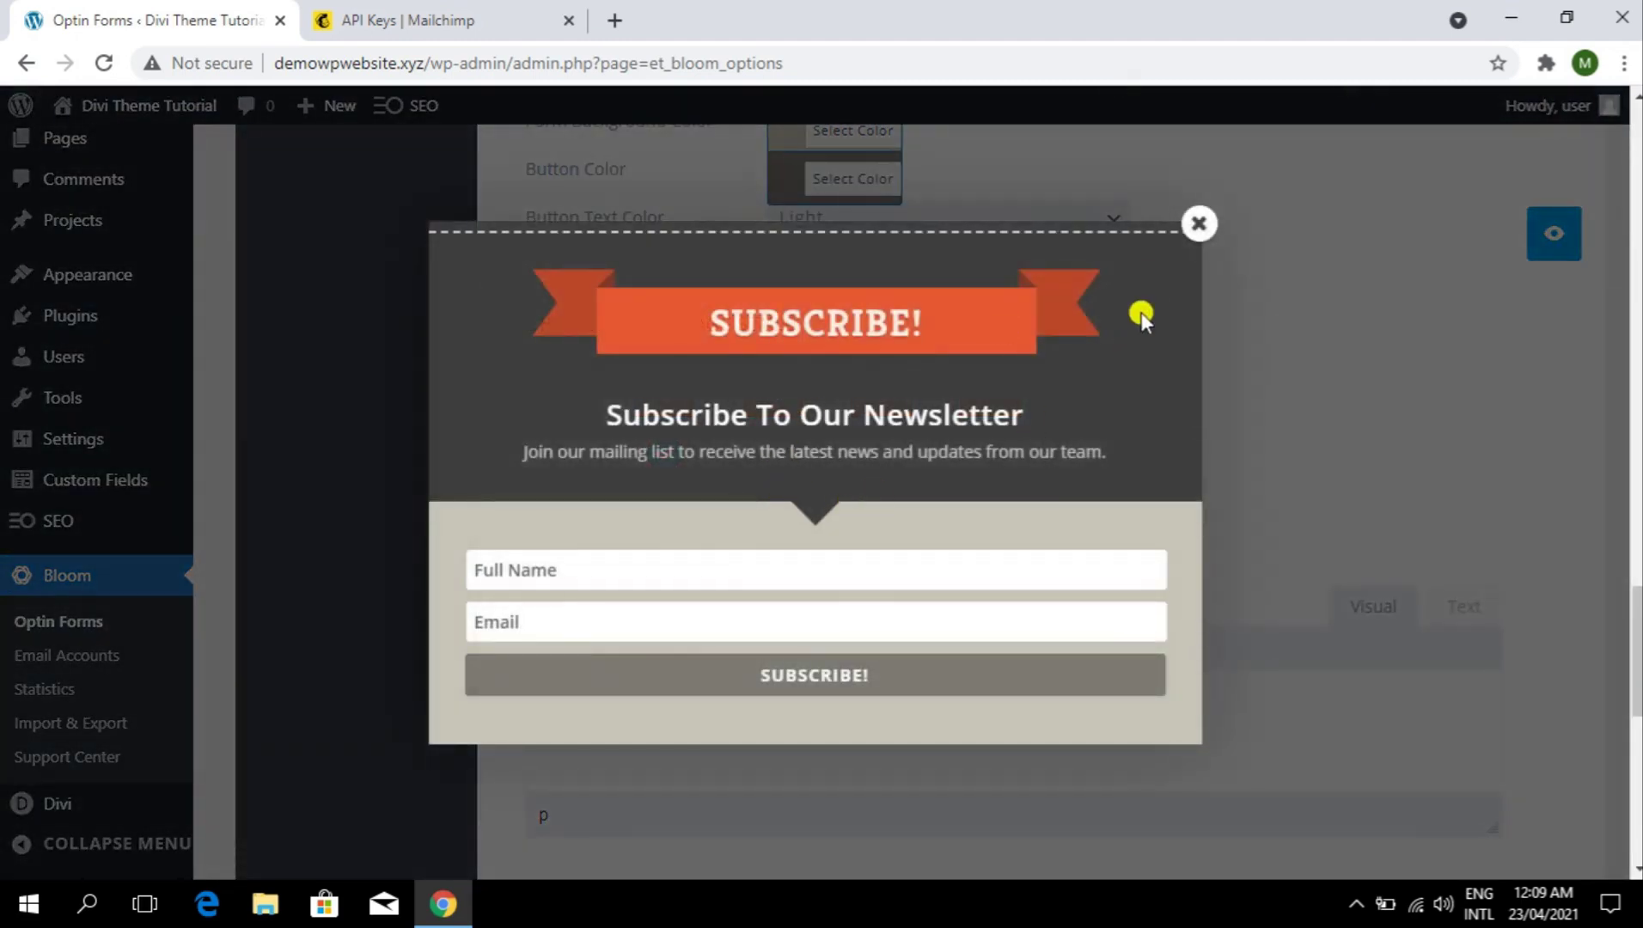
left_click(1197, 225)
- Review the form footer text, success message and custom CSS sections, and continue to the optin's display settings
scroll(1205, 503, "down", 4)
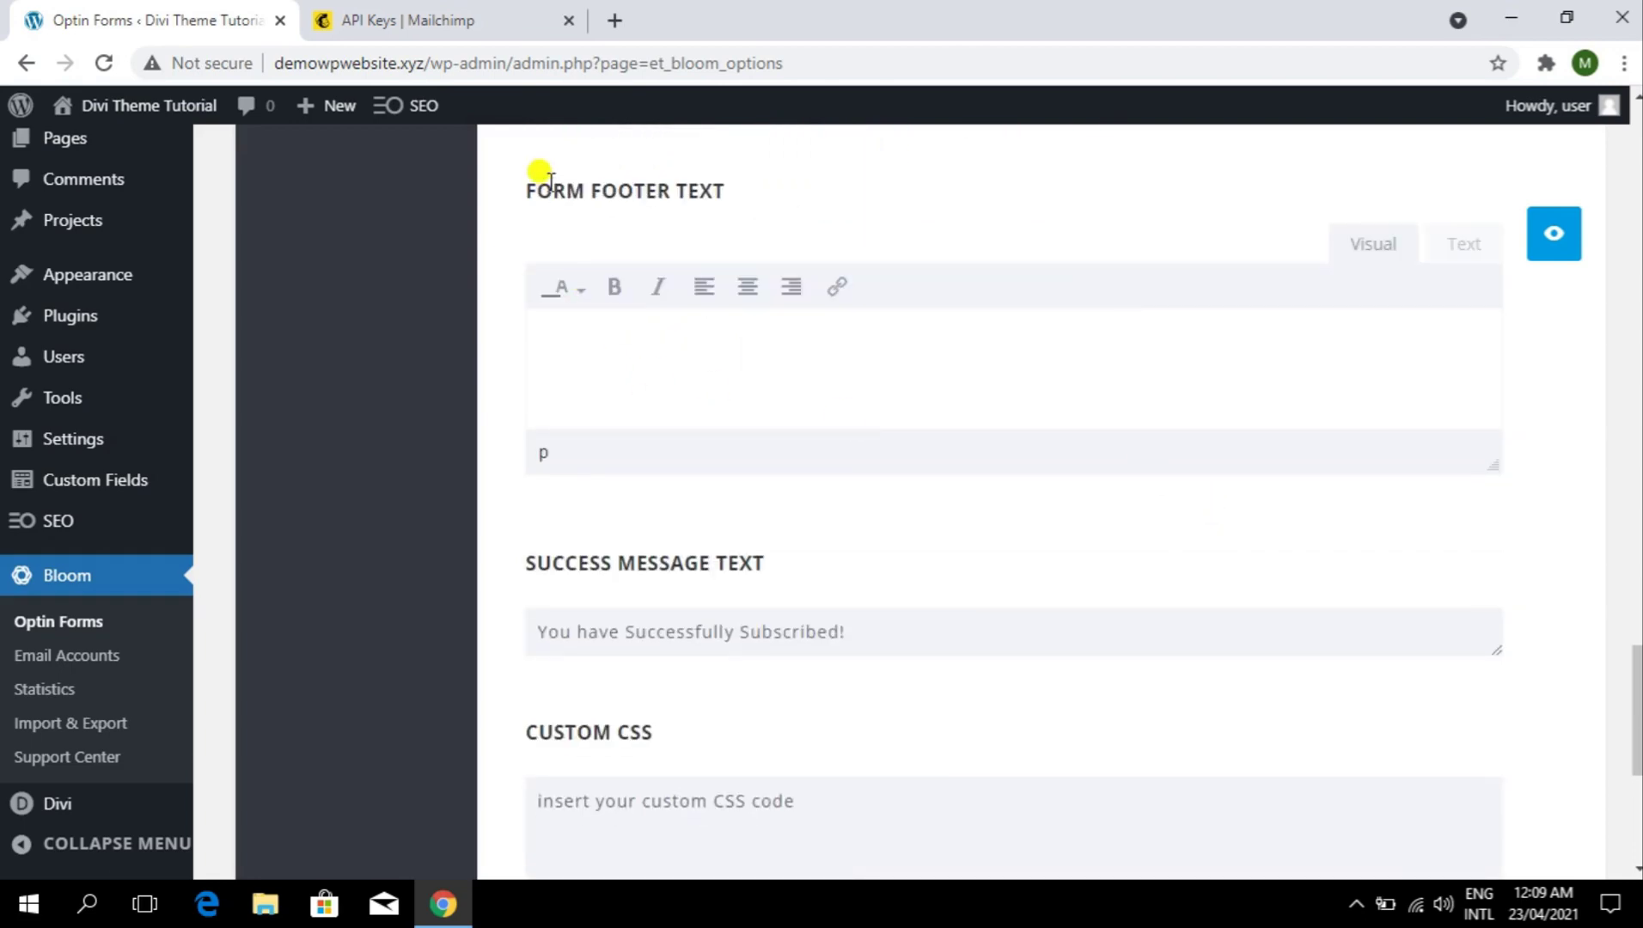
left_click_drag(552, 185, 837, 228)
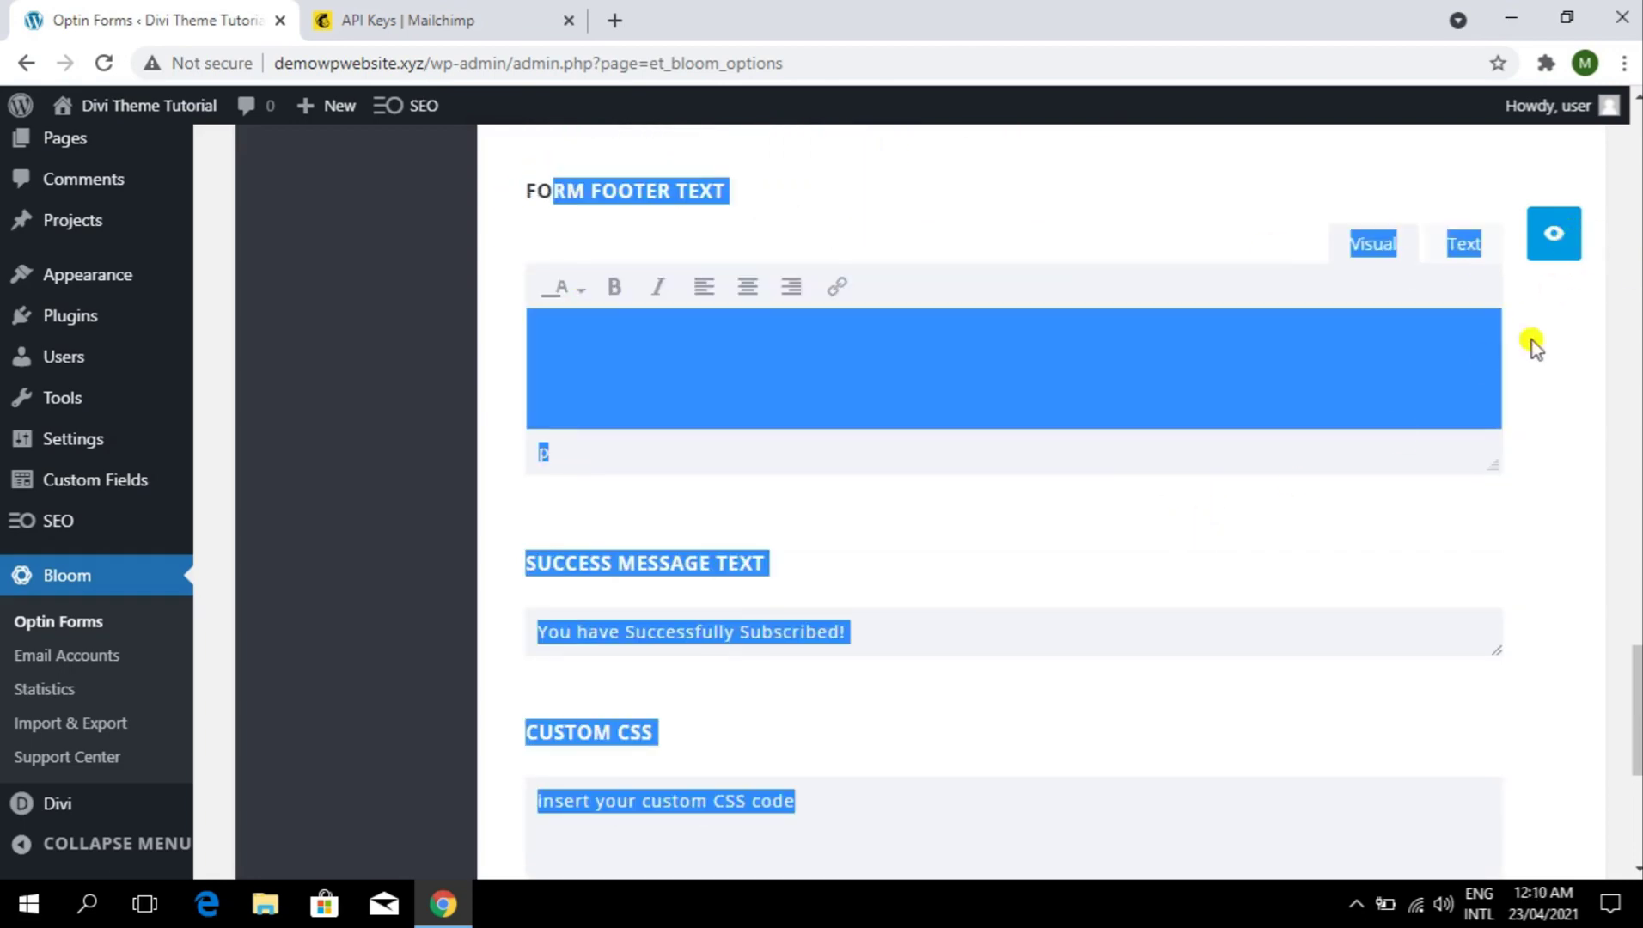
left_click(1559, 243)
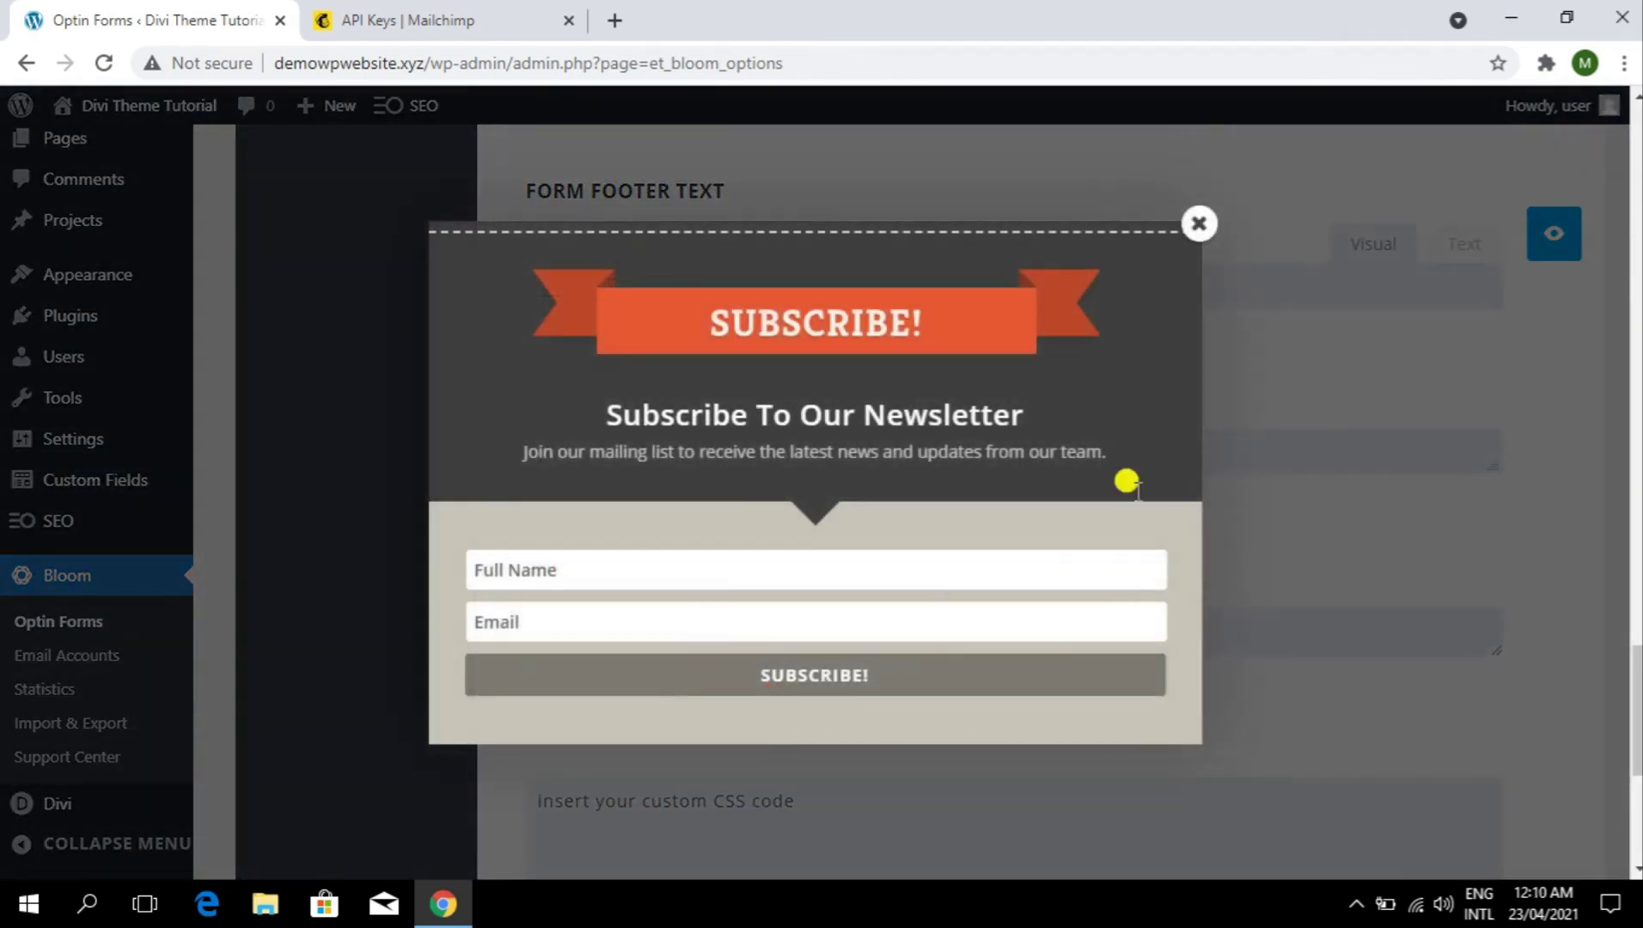
left_click(1199, 227)
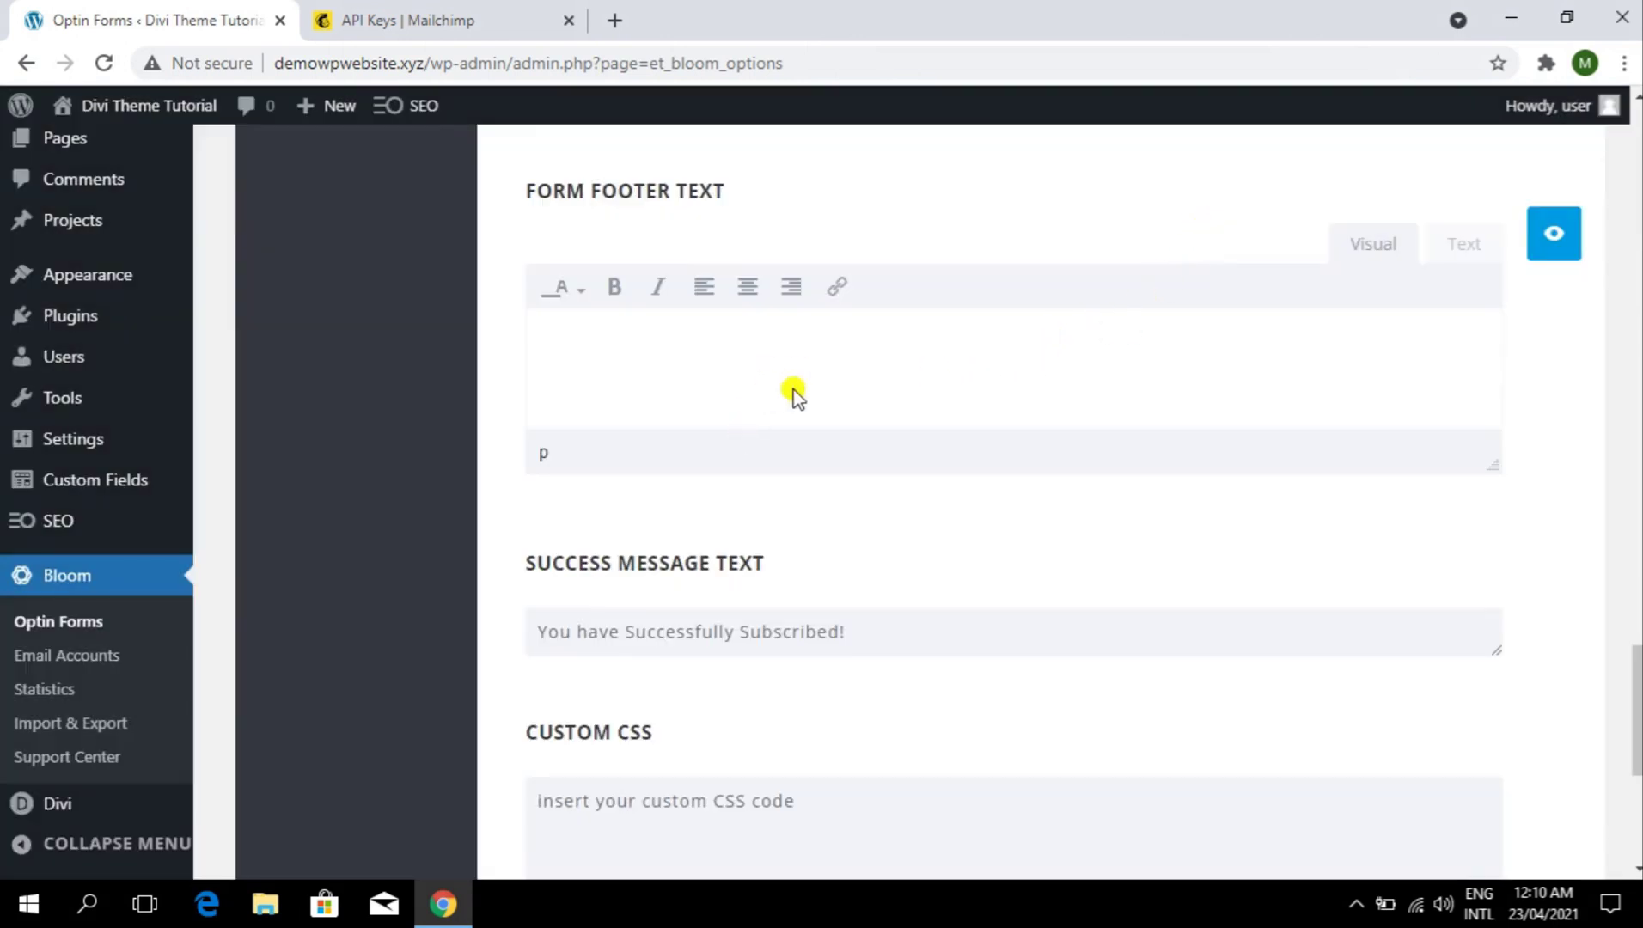
scroll(868, 442, "down", 2)
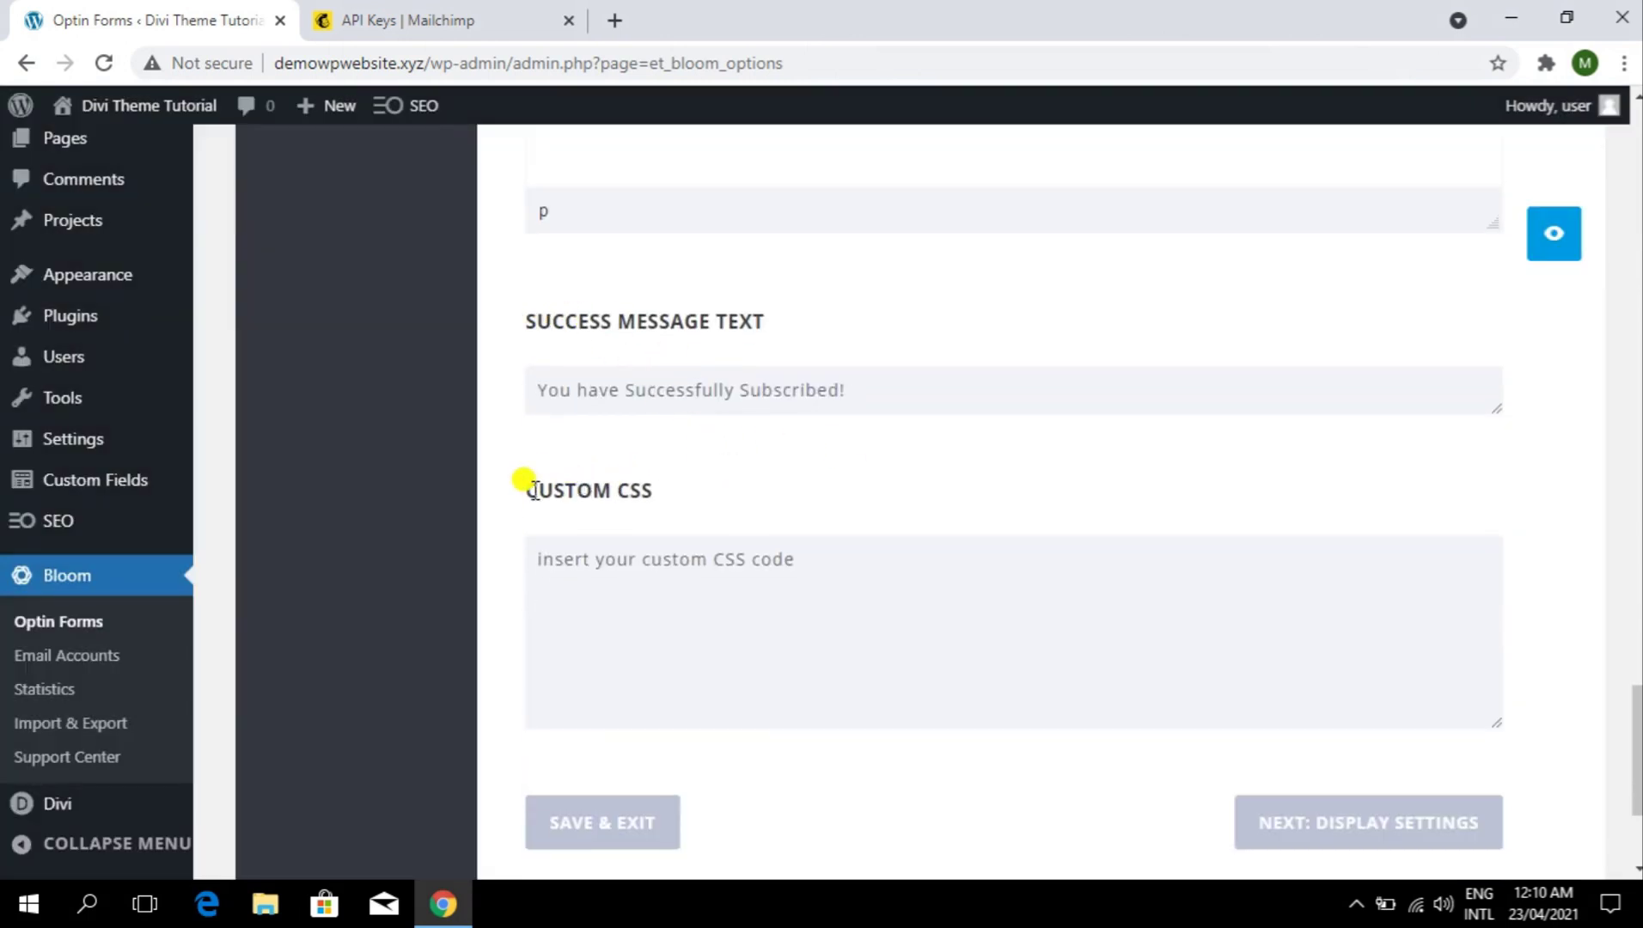
left_click_drag(537, 490, 716, 492)
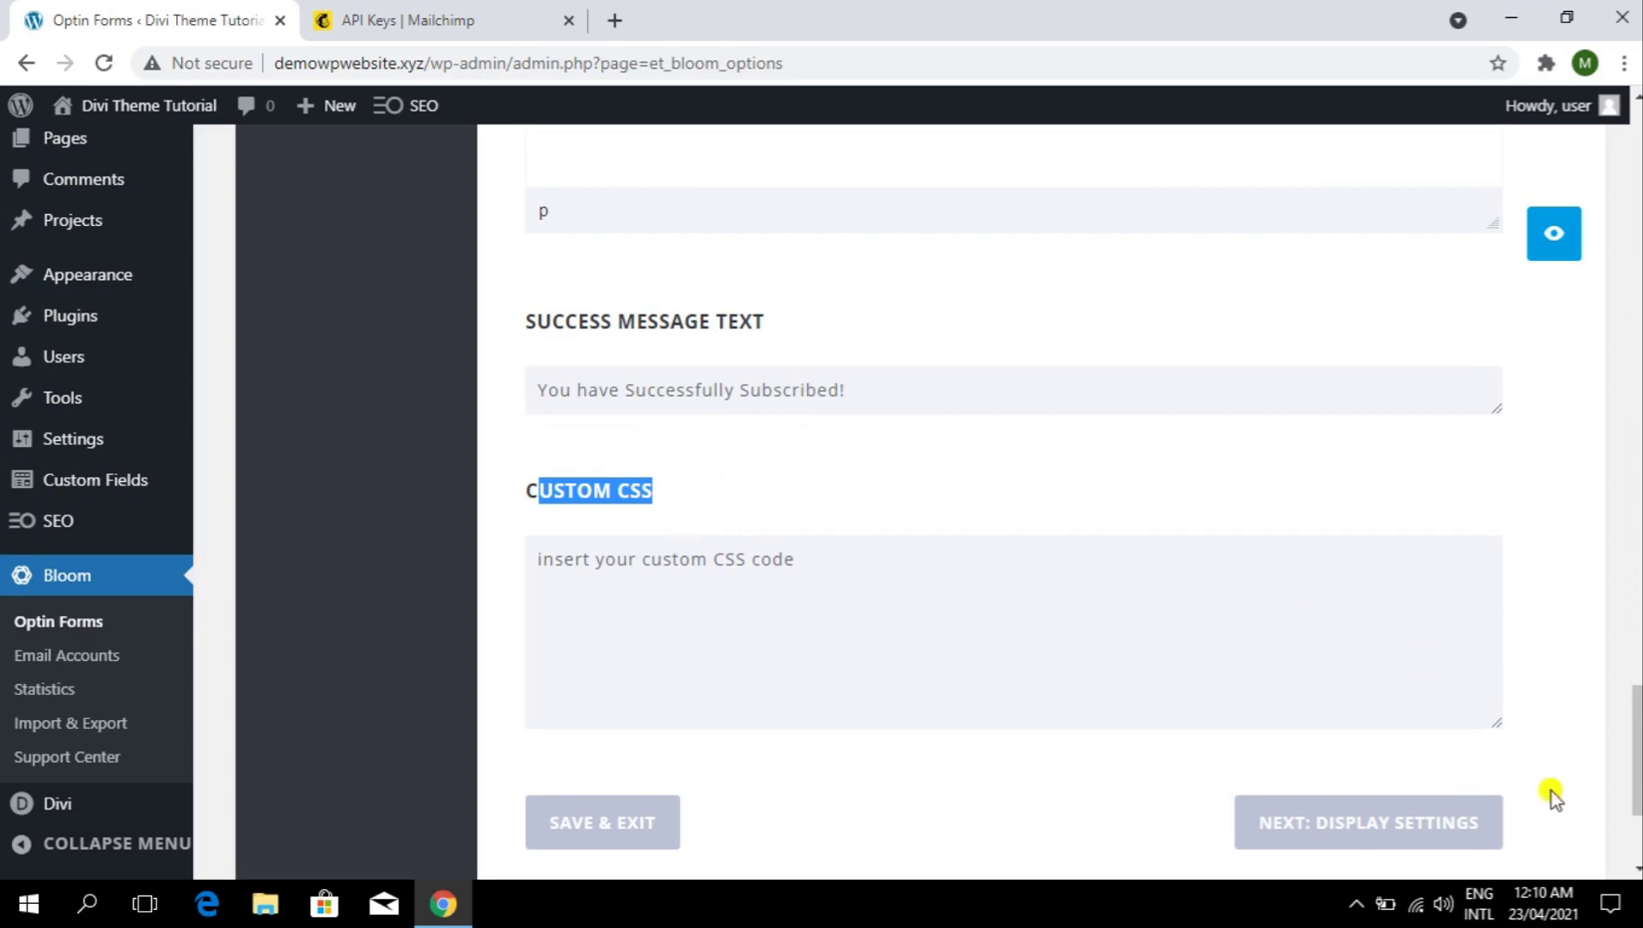
scroll(1607, 781, "down", 2)
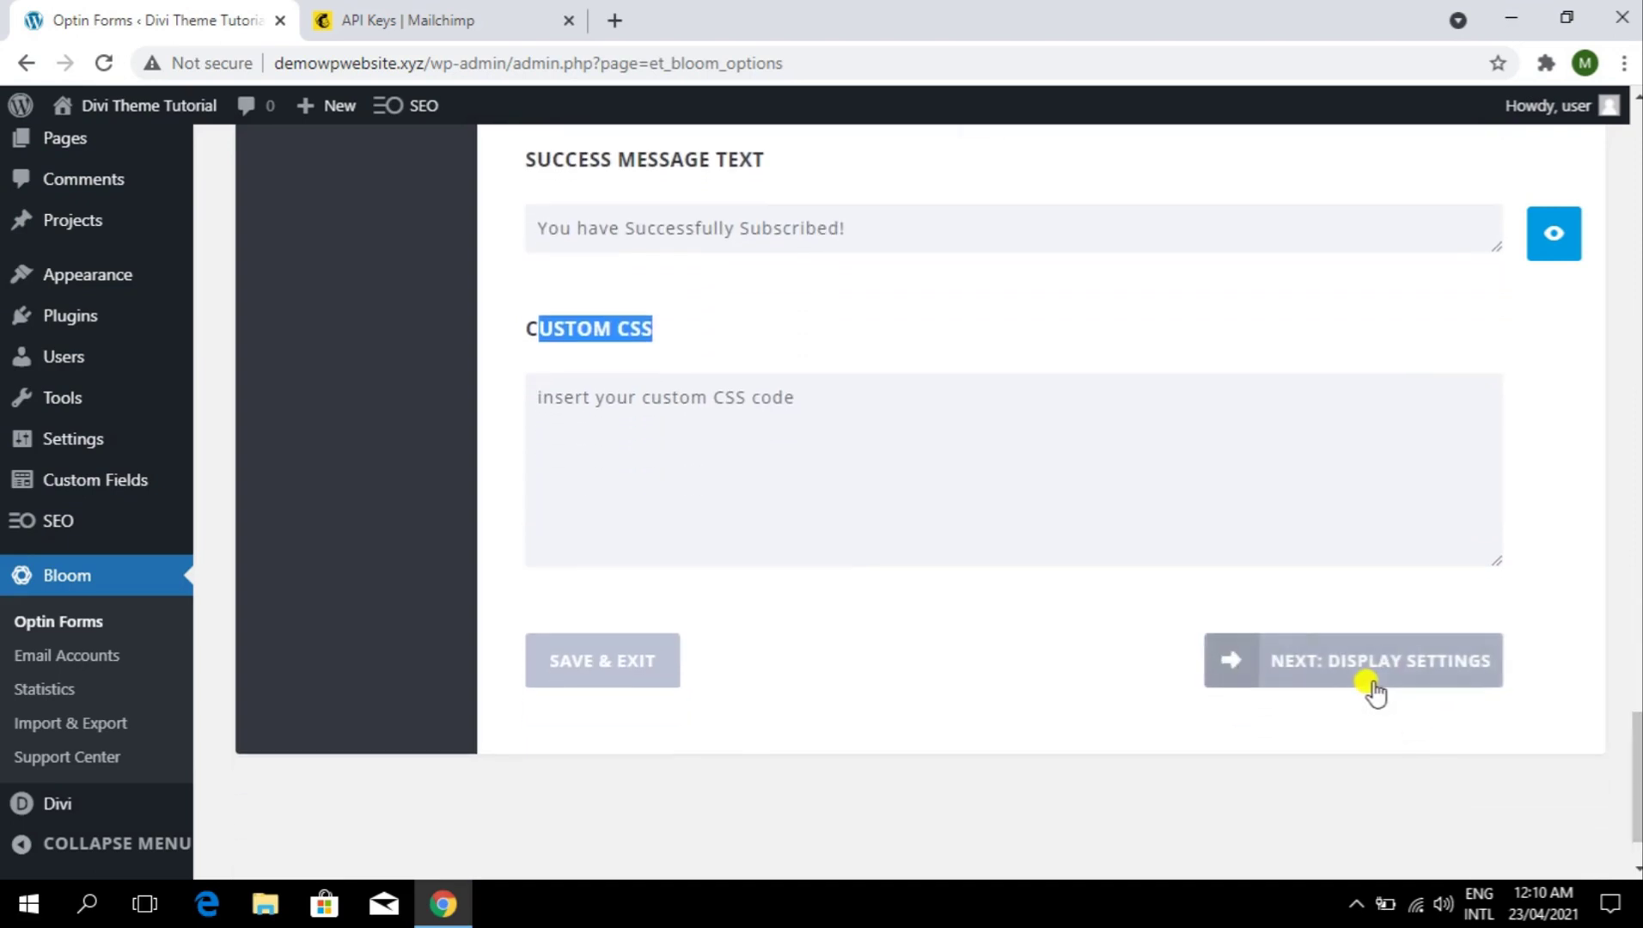
left_click(1373, 685)
scroll(675, 466, "down", 1)
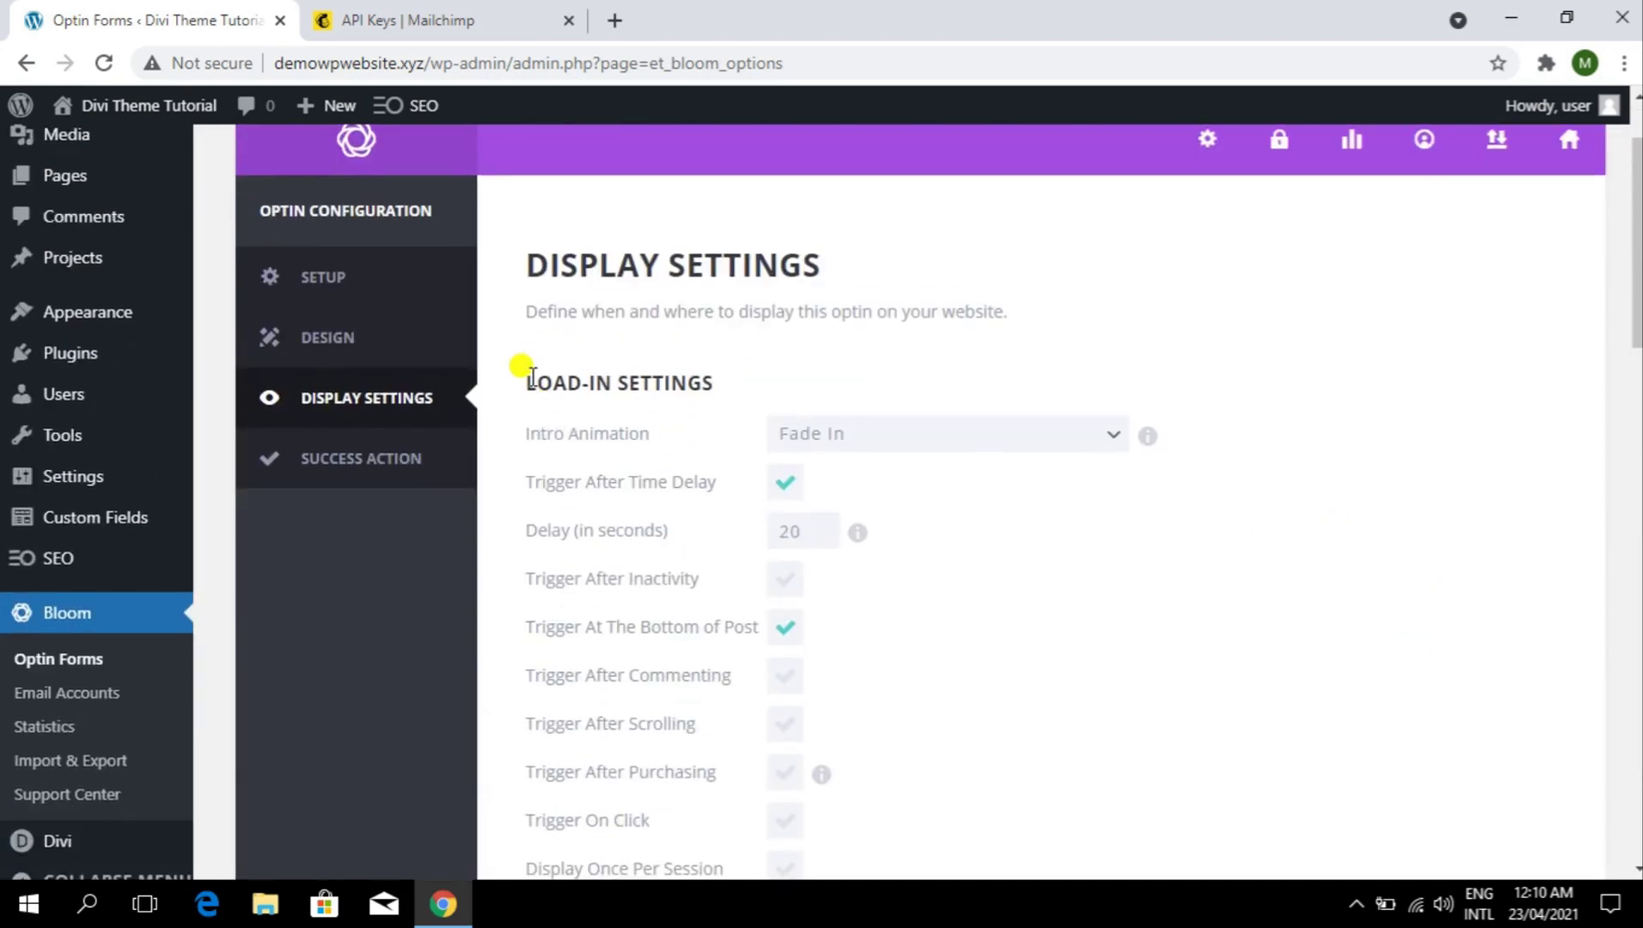
- Examine the intro animation options in the load-in settings, keeping Fade In selected
left_click_drag(532, 378, 716, 391)
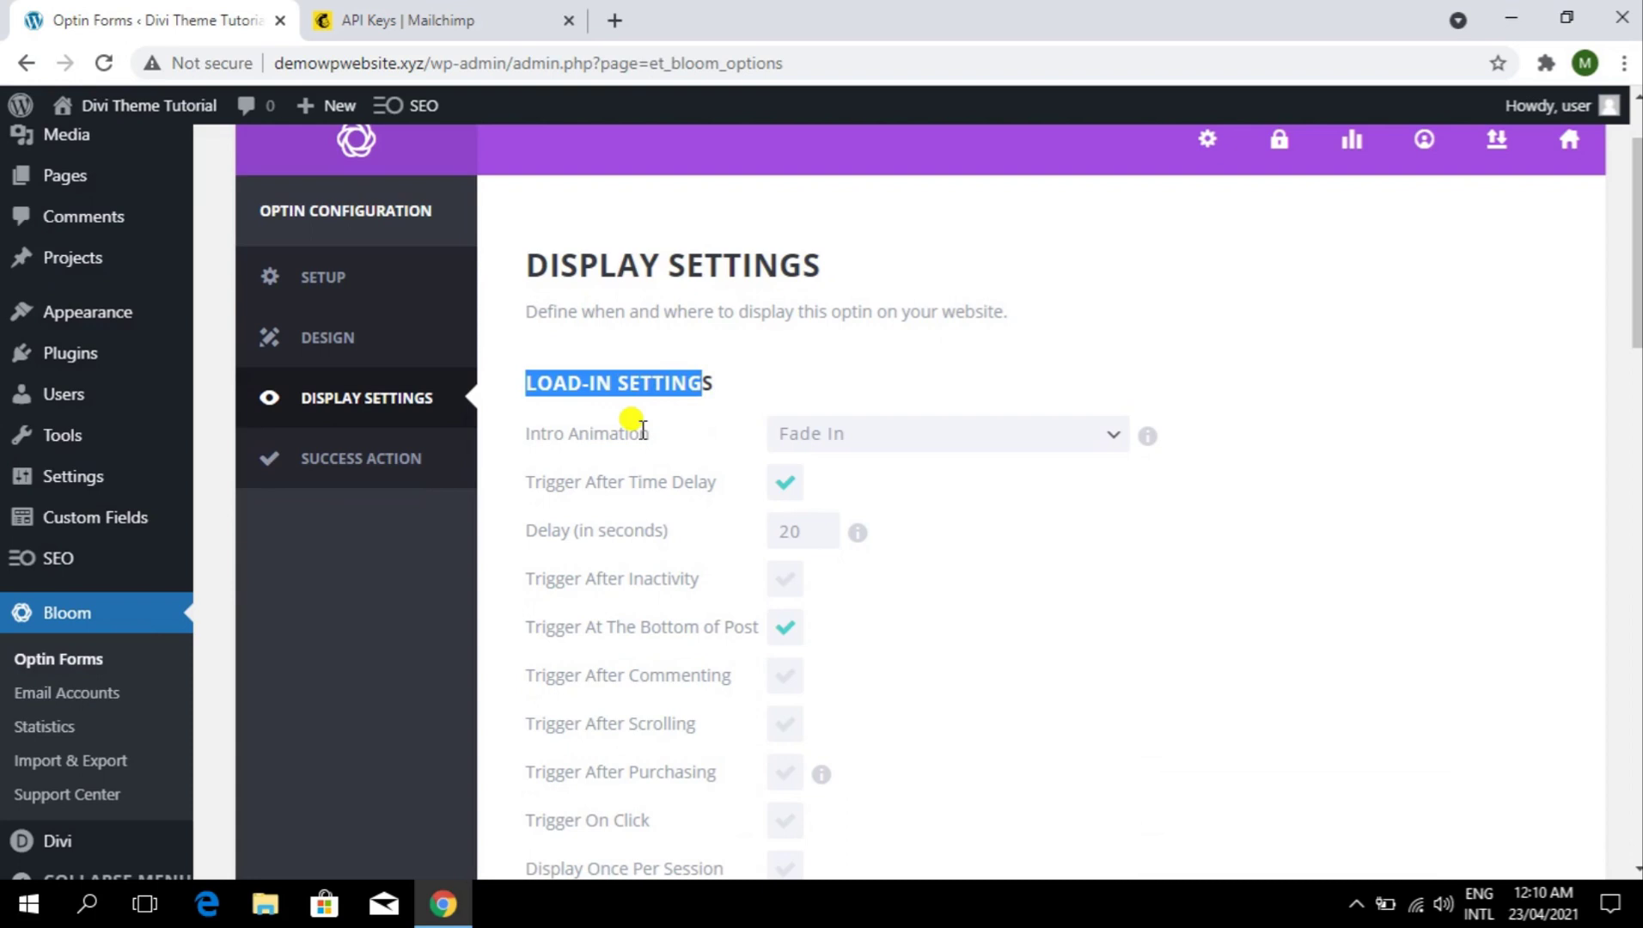
left_click(947, 434)
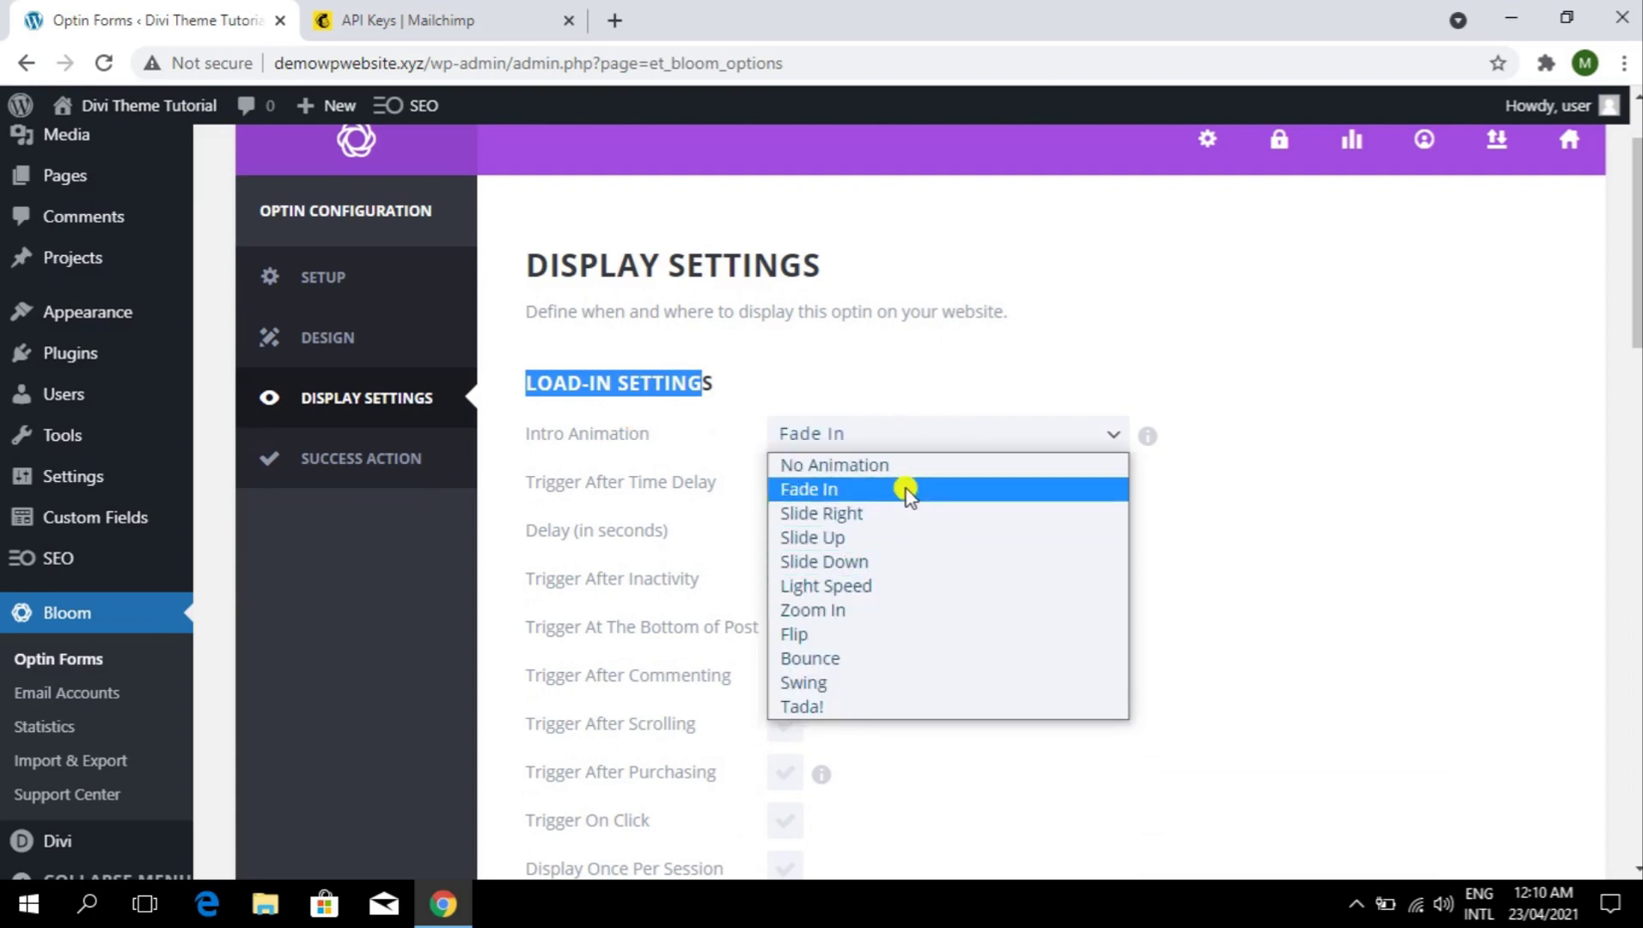
left_click(1423, 488)
scroll(848, 408, "down", 1)
left_click(856, 313)
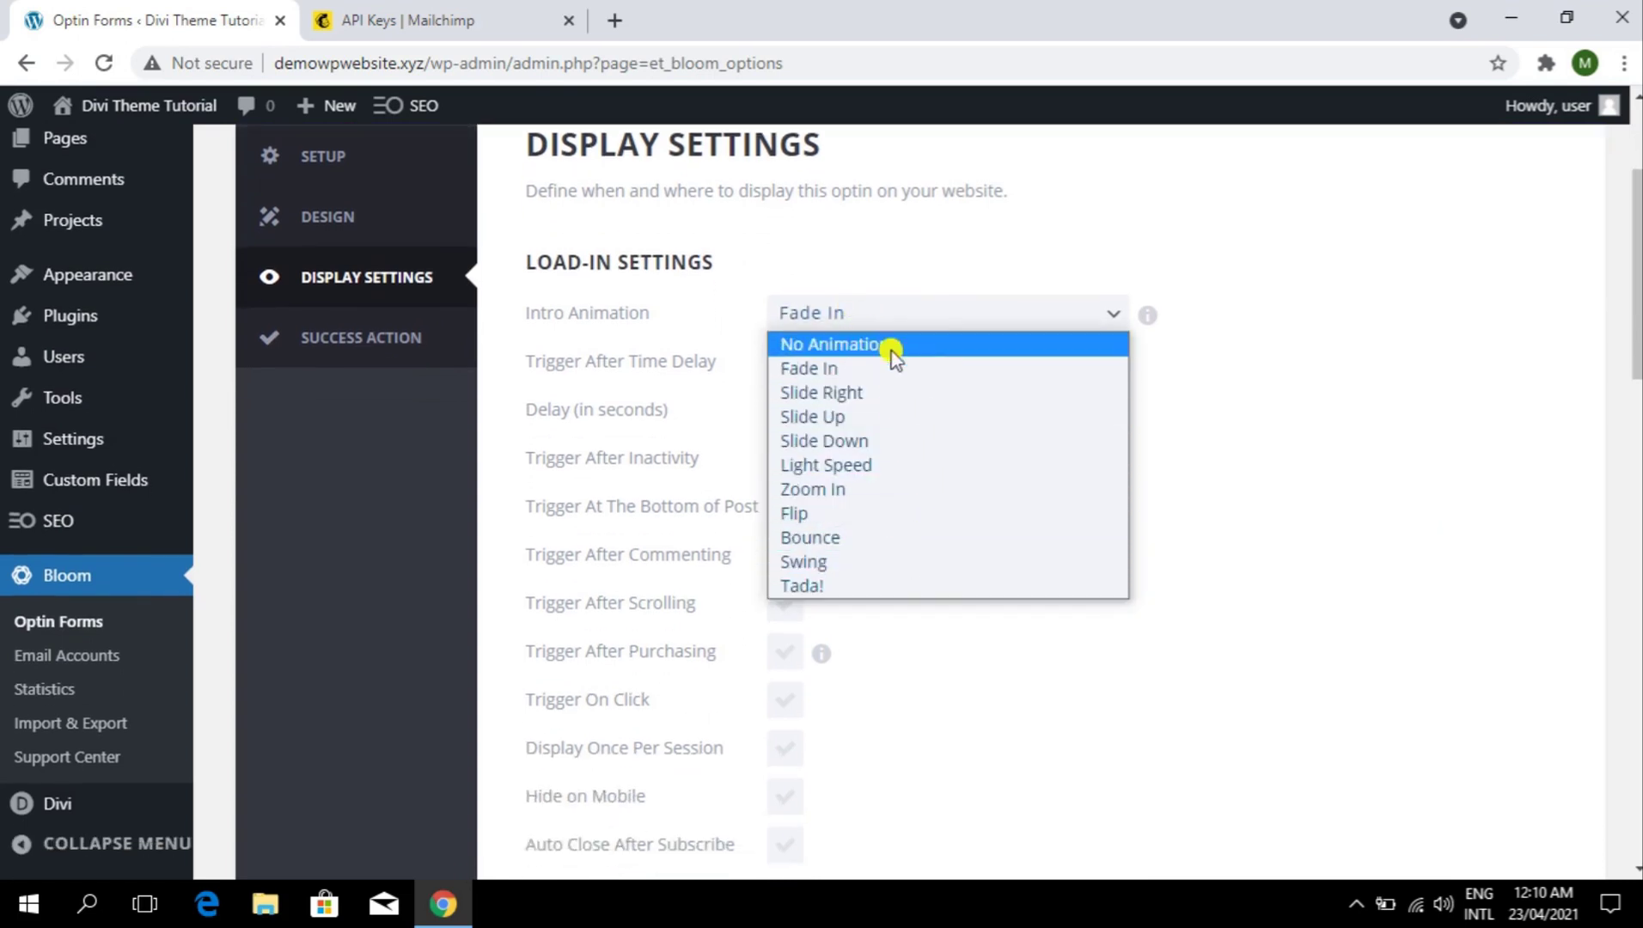
left_click(1239, 401)
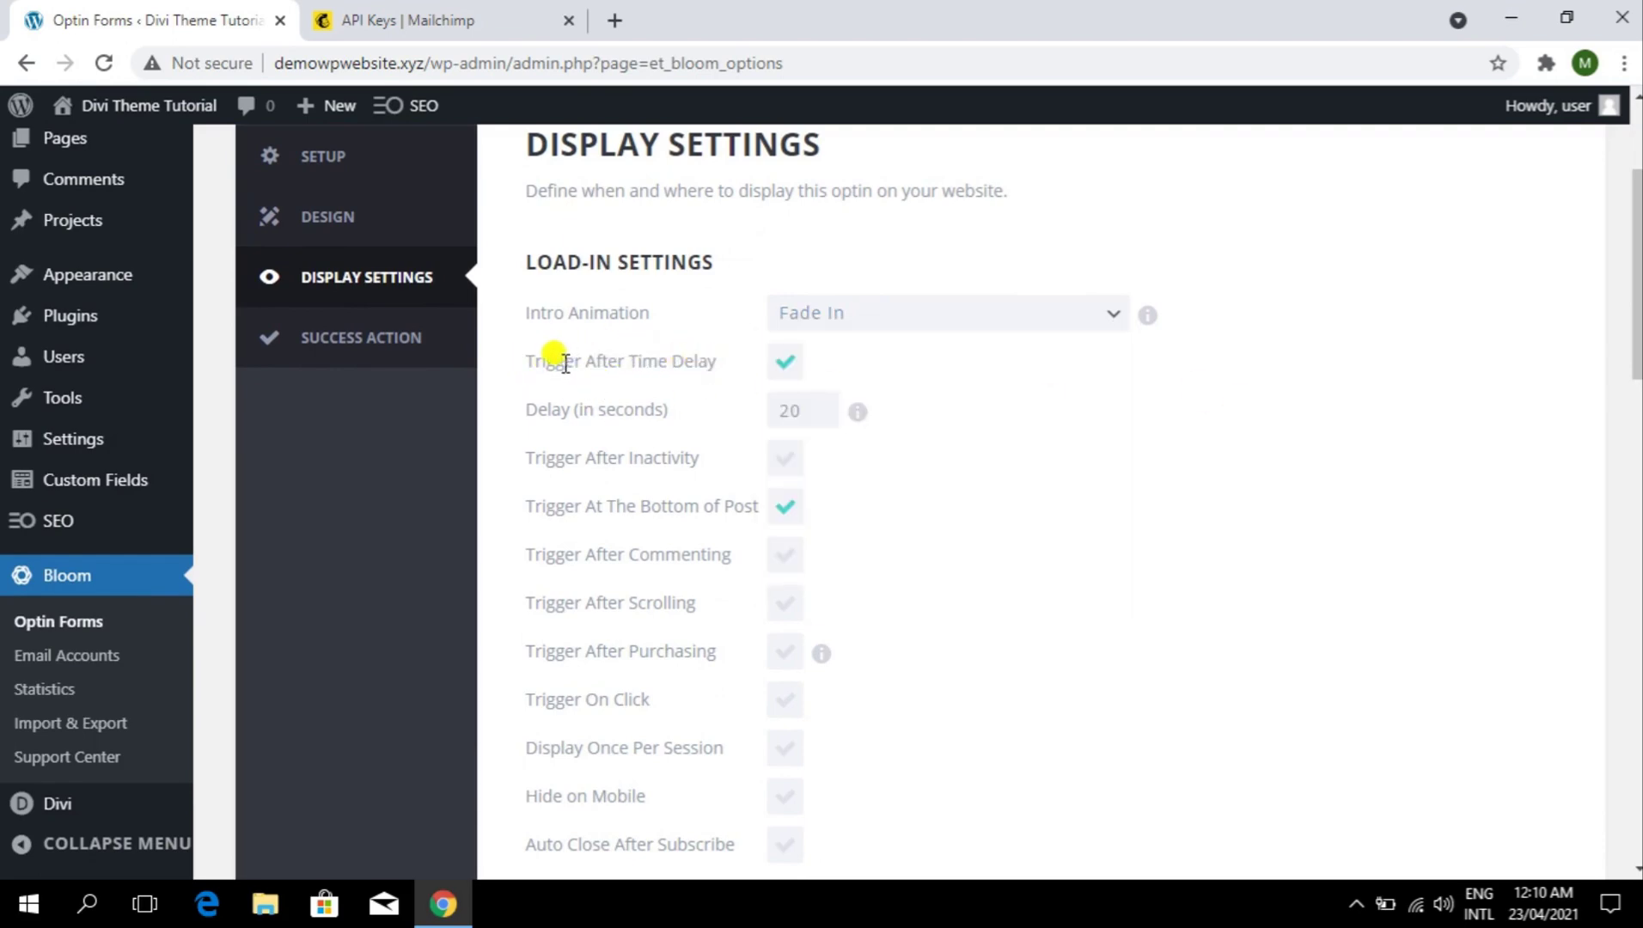
- Set the popup's time-delay trigger to 10 seconds in the load-in settings
left_click_drag(544, 365, 627, 361)
left_click_drag(569, 409, 684, 417)
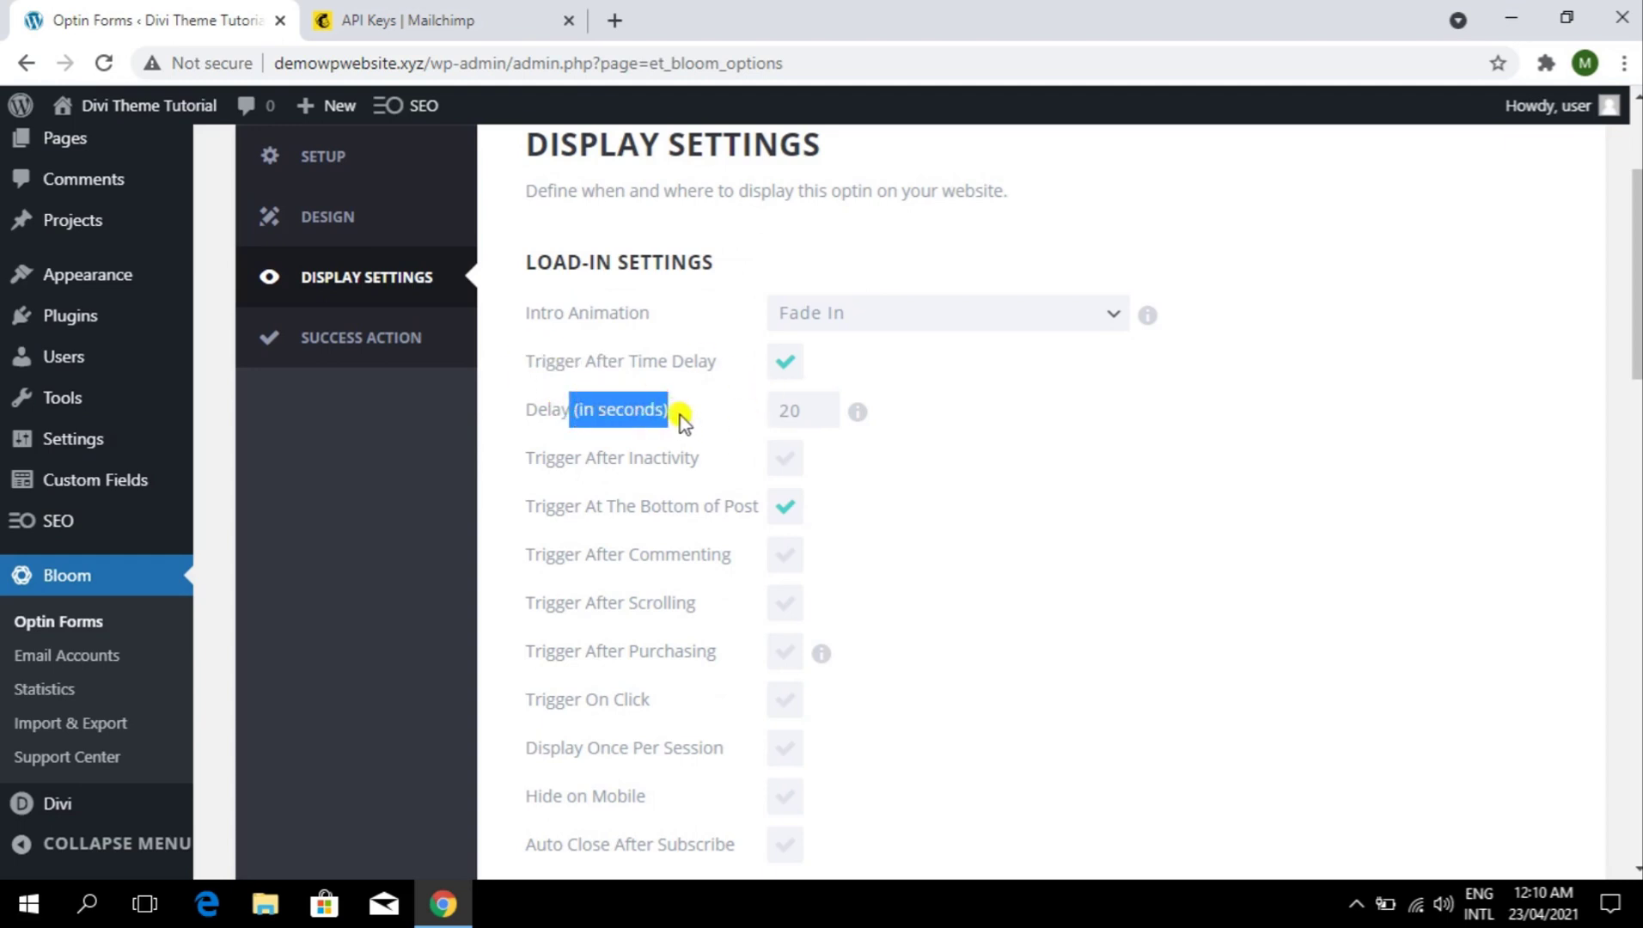
left_click(794, 417)
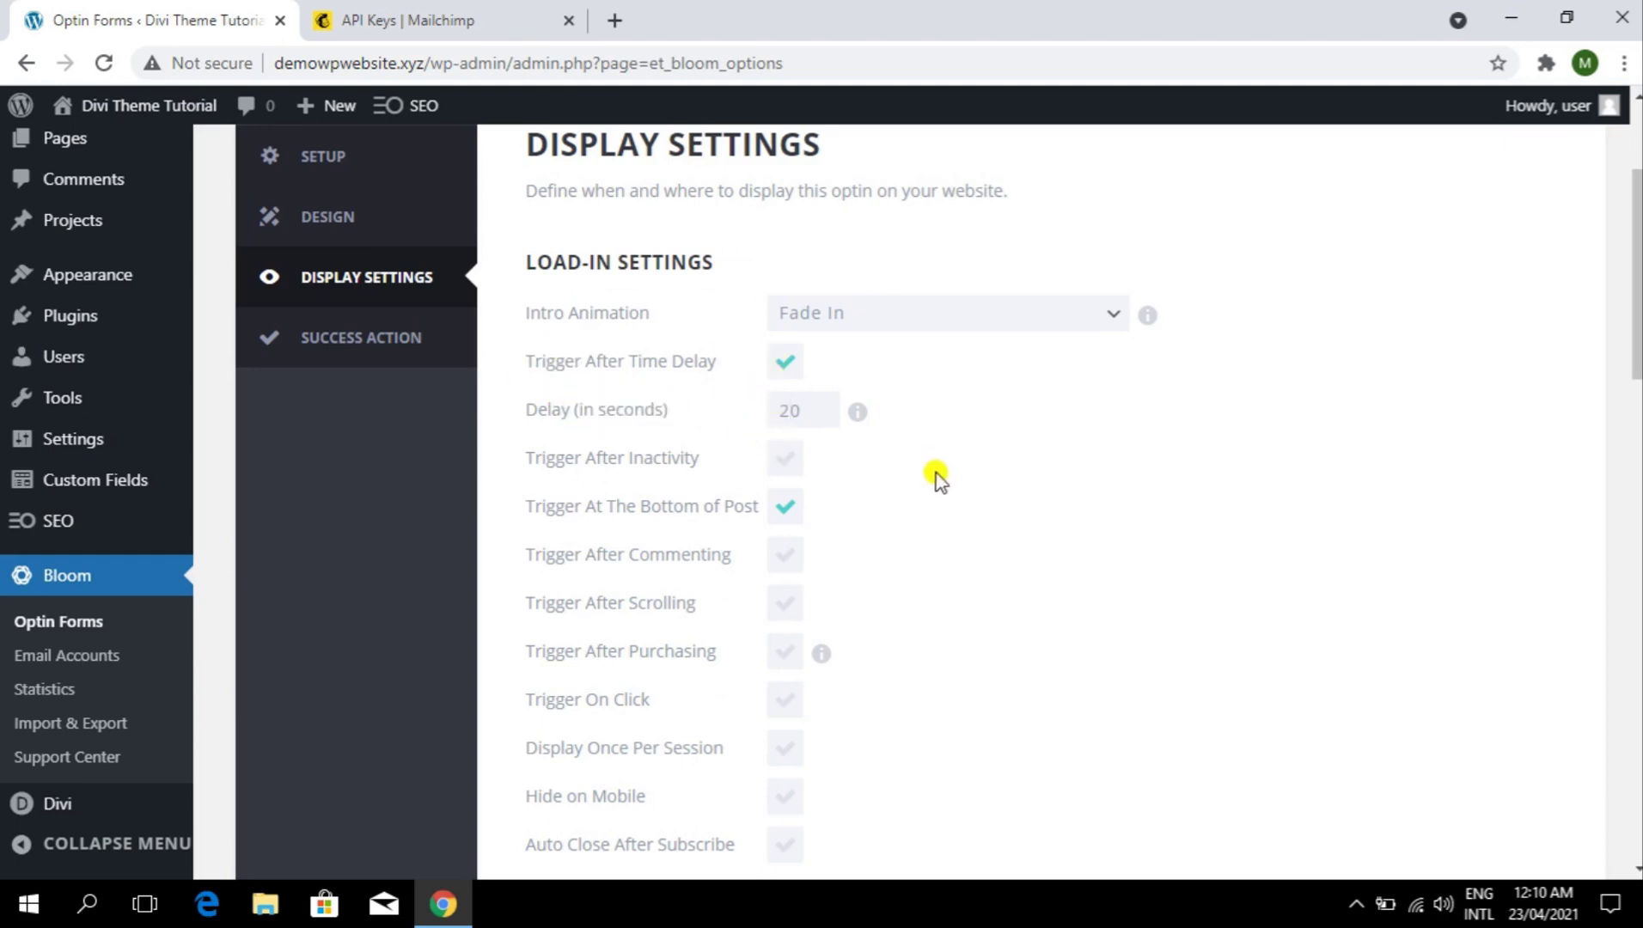
left_click_drag(815, 411, 752, 417)
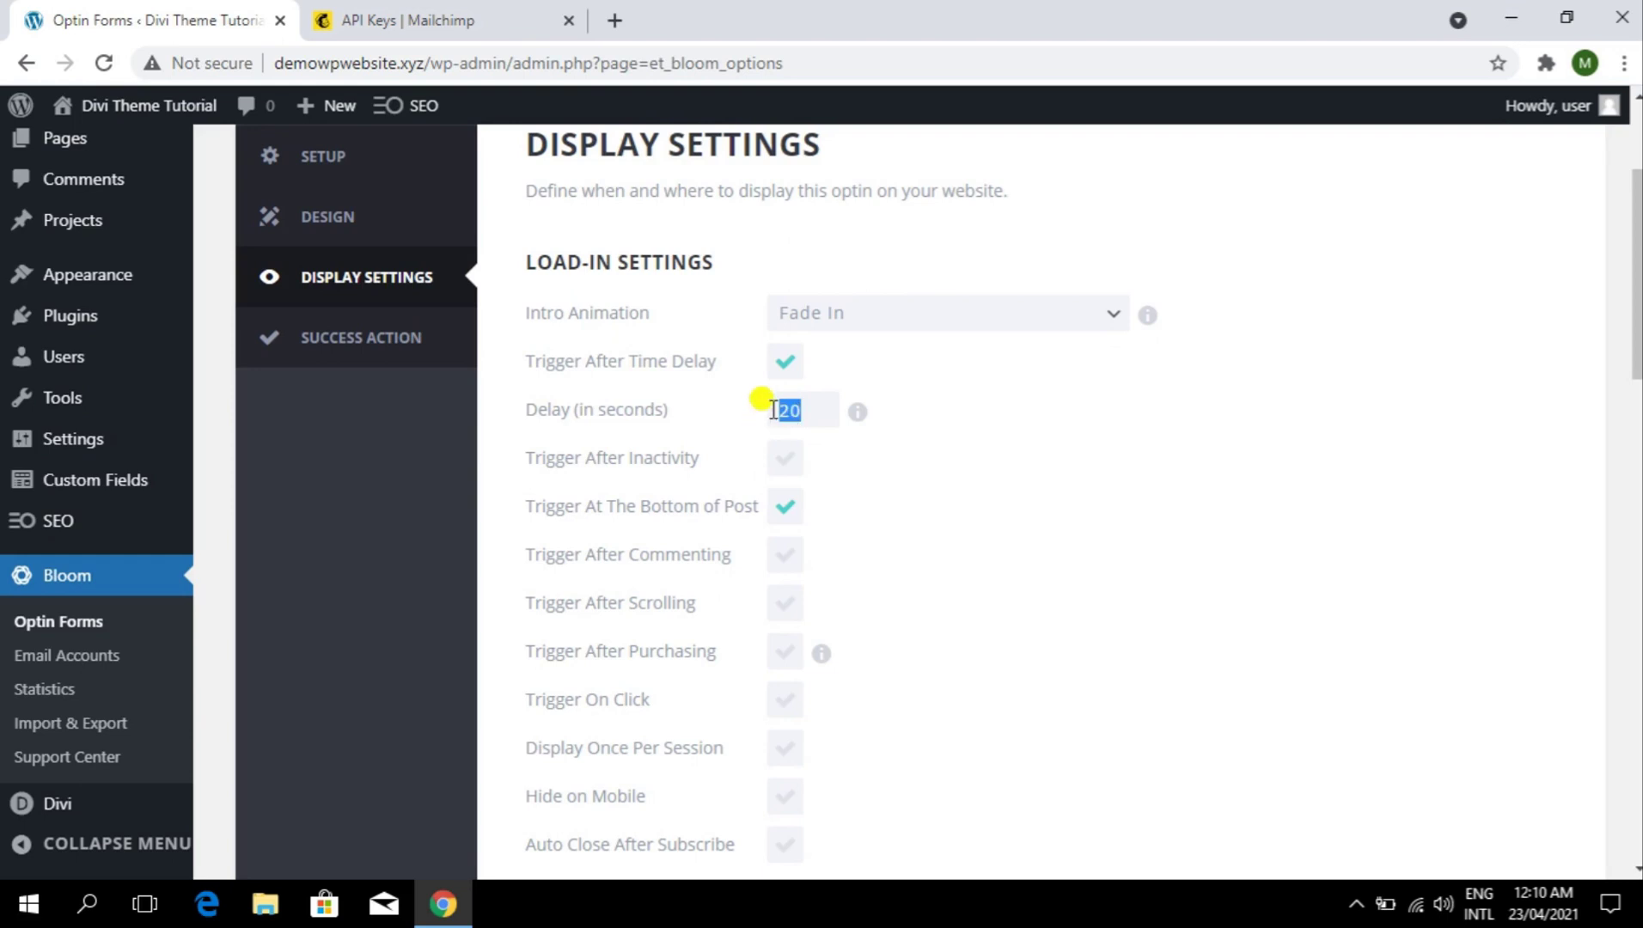
type("10")
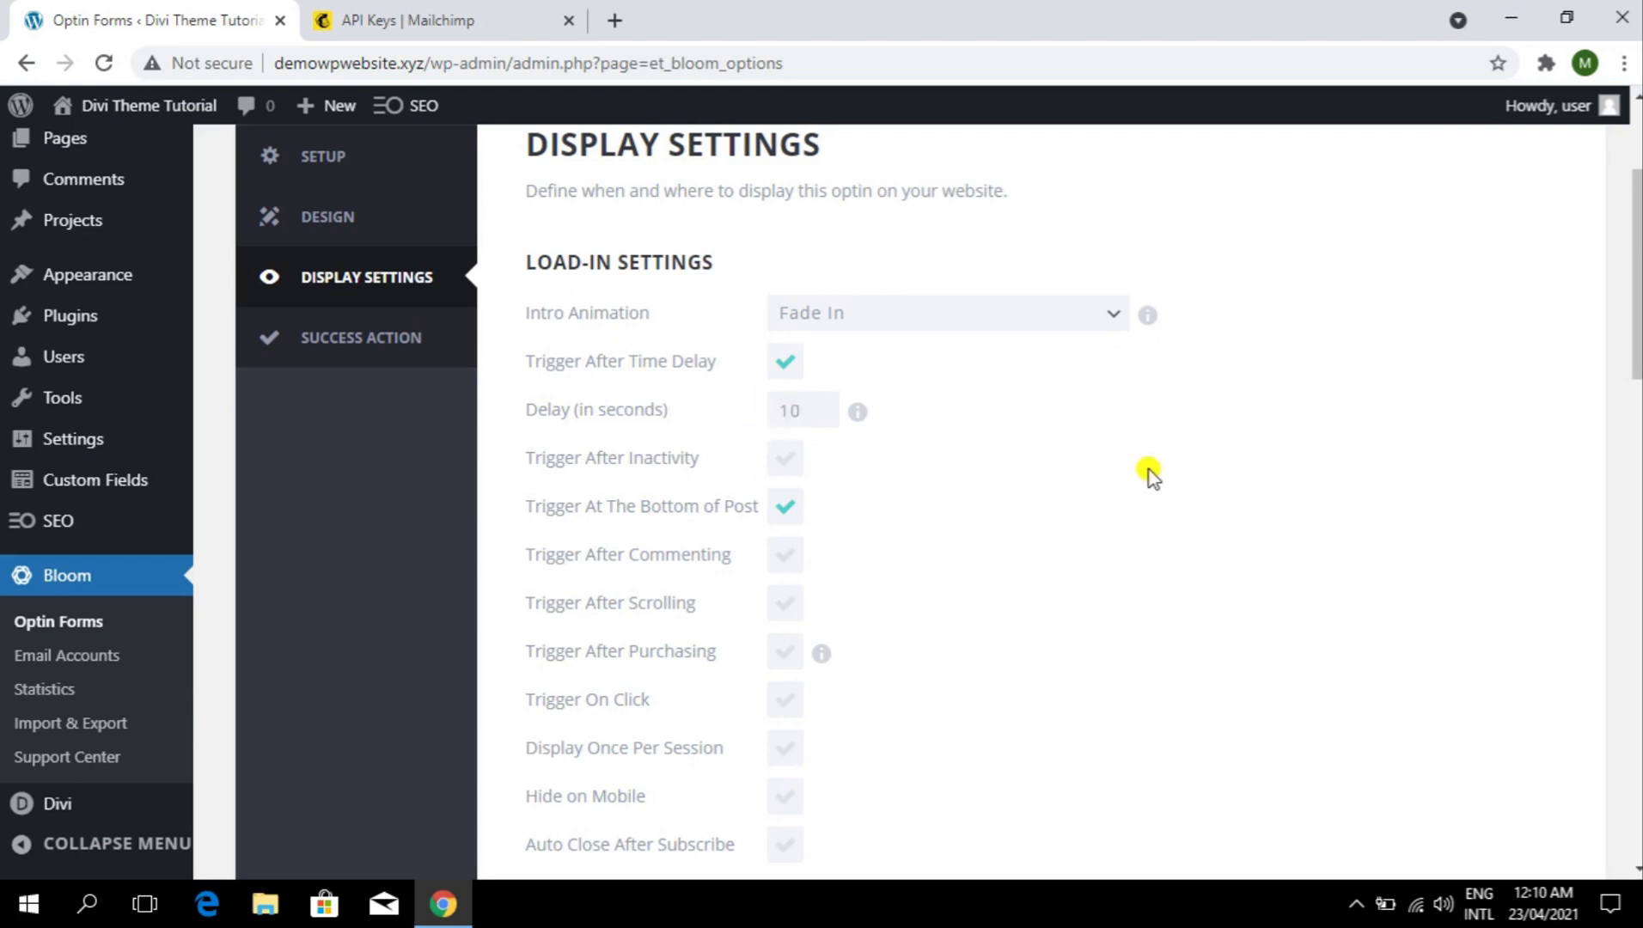
- Examine the load-in triggers for inactivity, commenting and scrolling
scroll(770, 429, "up", 1)
scroll(747, 490, "down", 2)
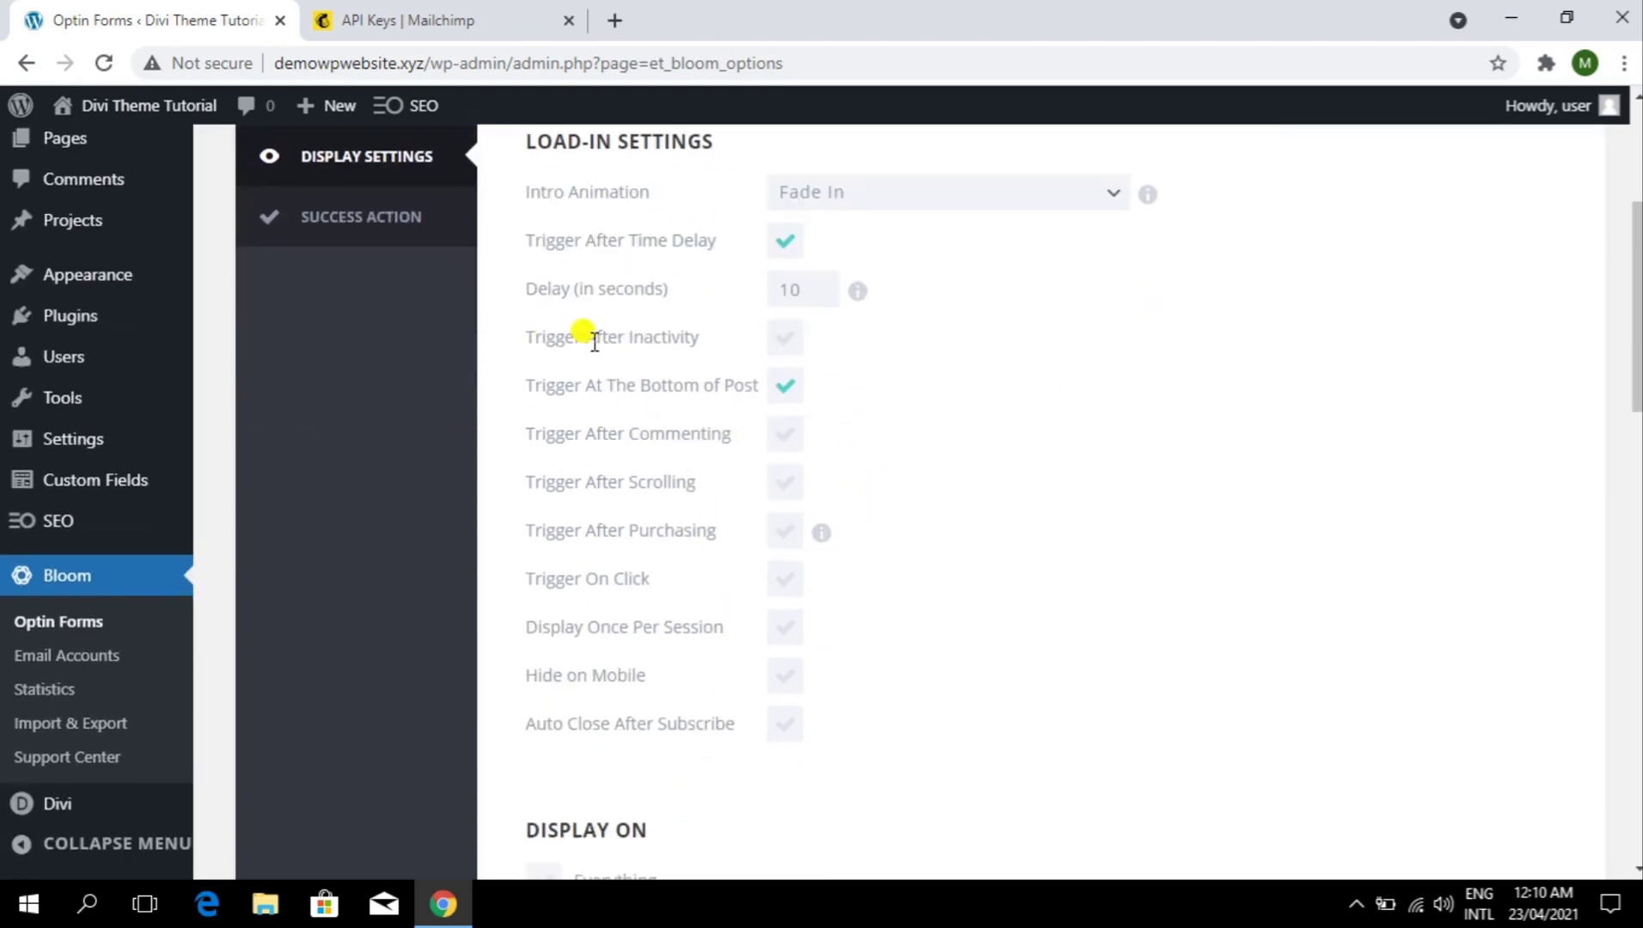
left_click_drag(634, 339, 716, 335)
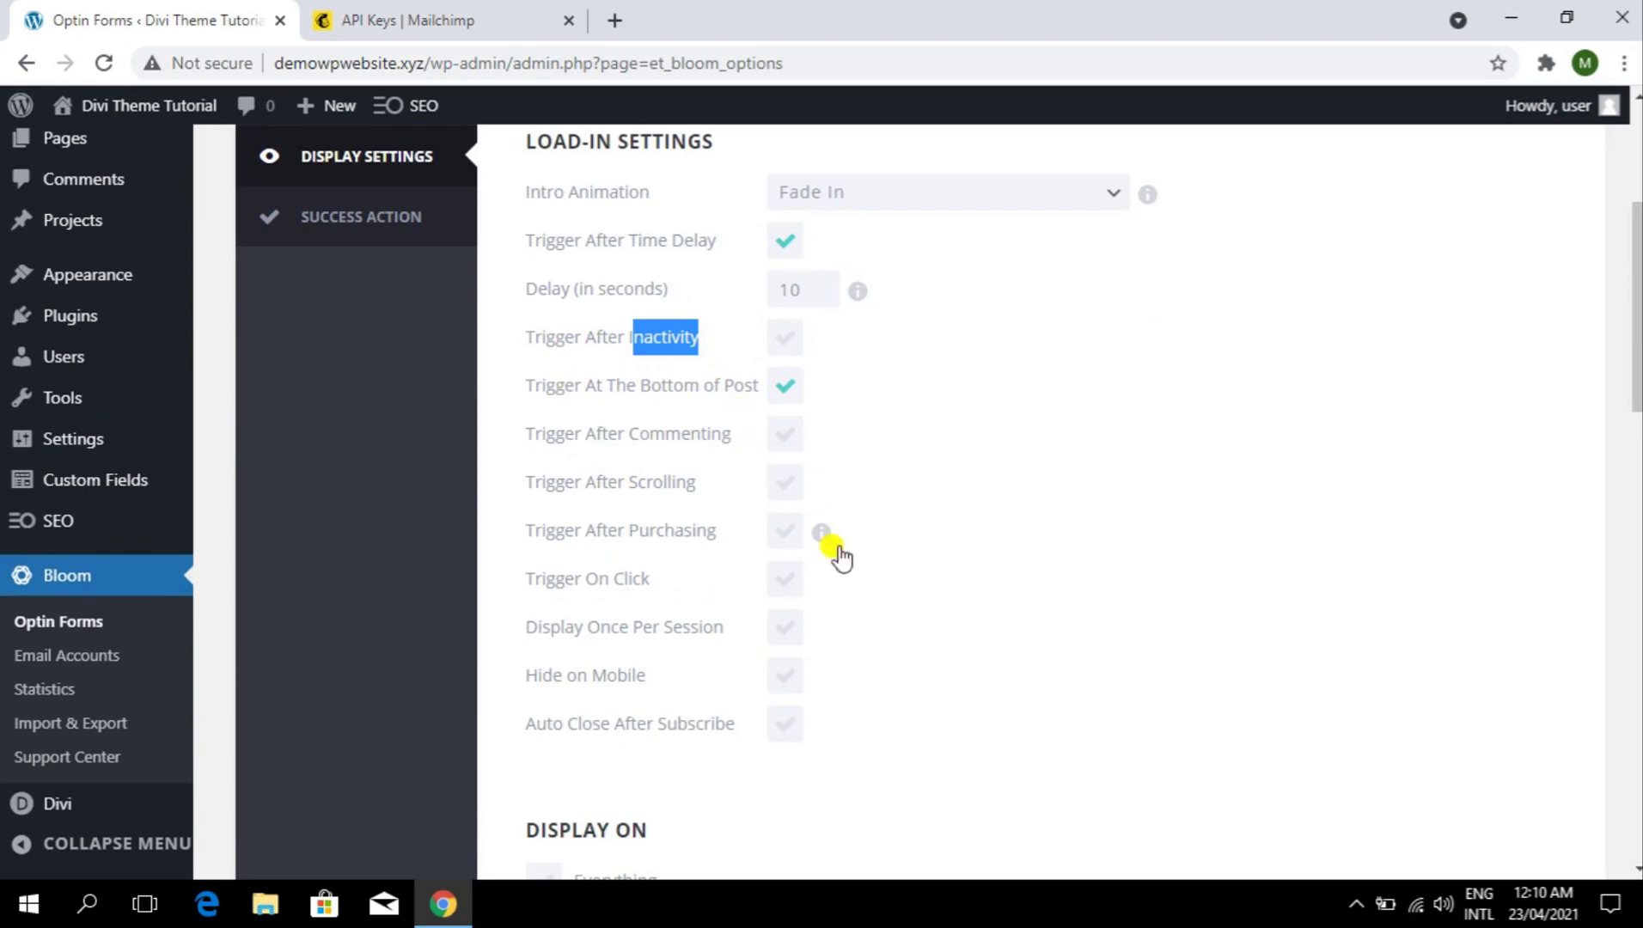
left_click_drag(524, 445, 740, 460)
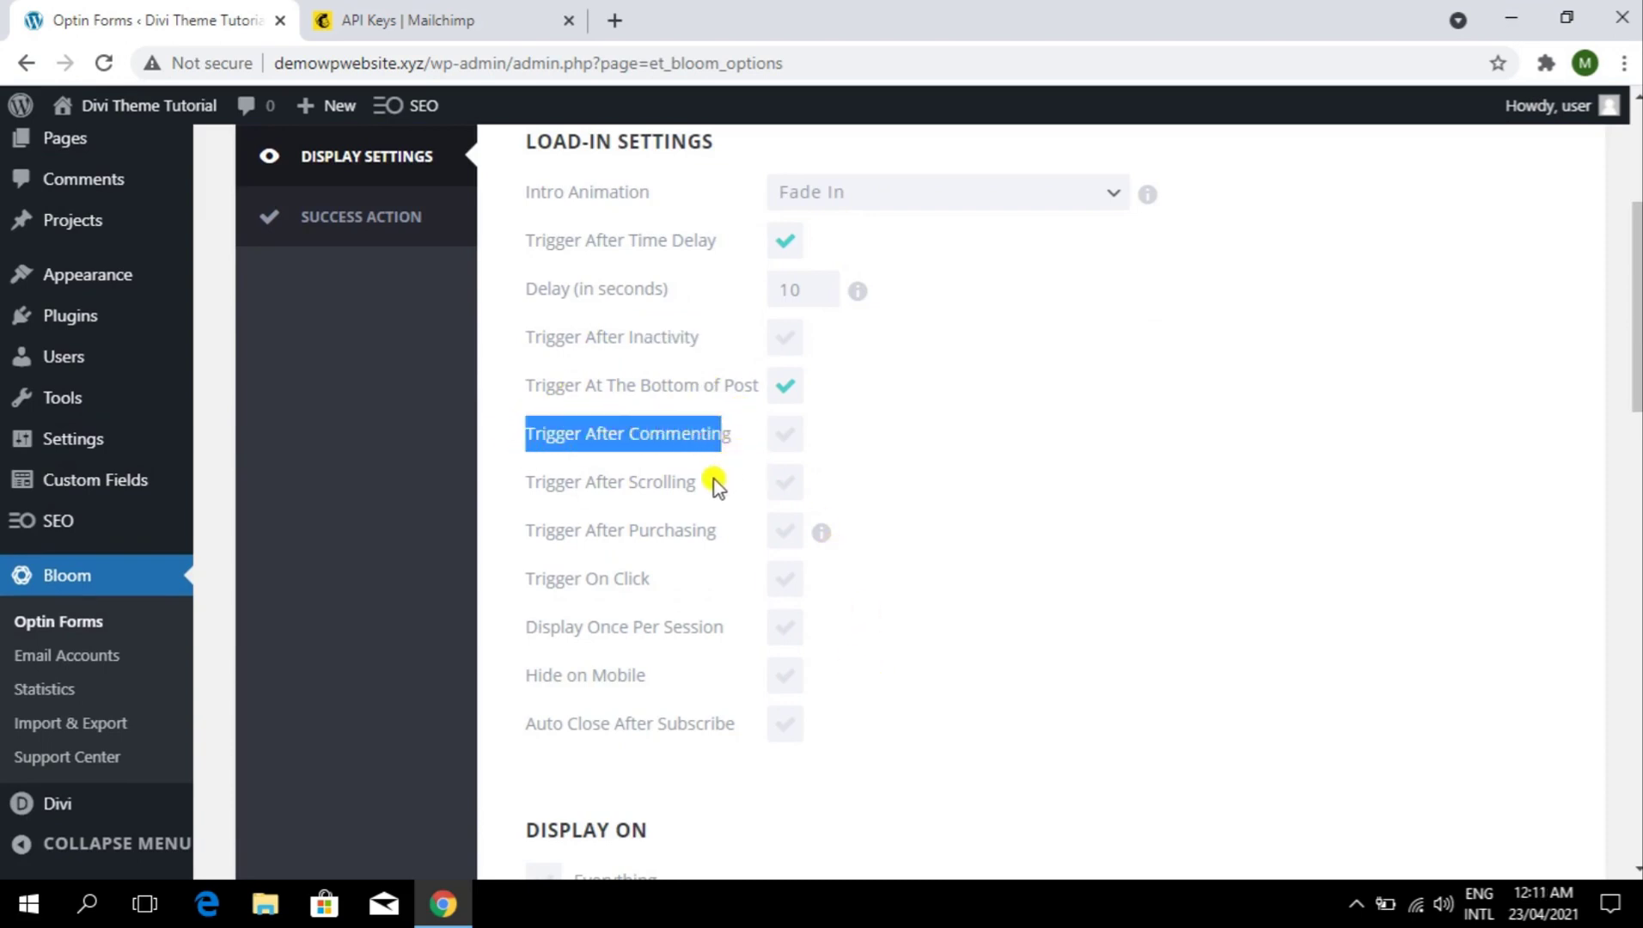
left_click(714, 482)
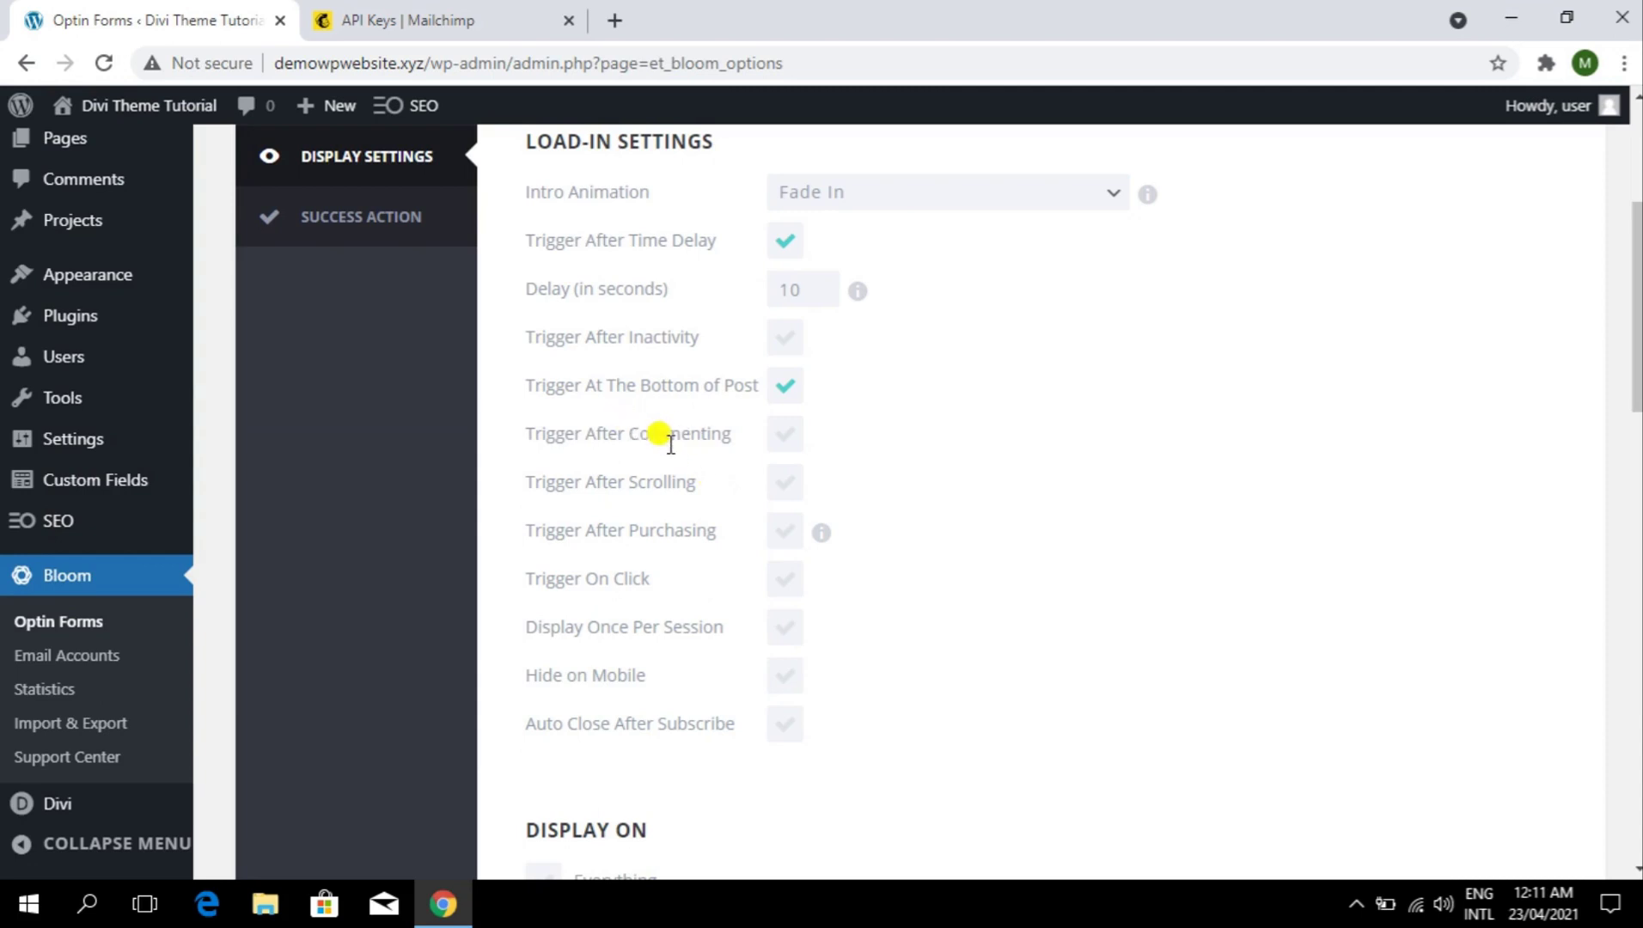
scroll(1638, 379, "down", 2)
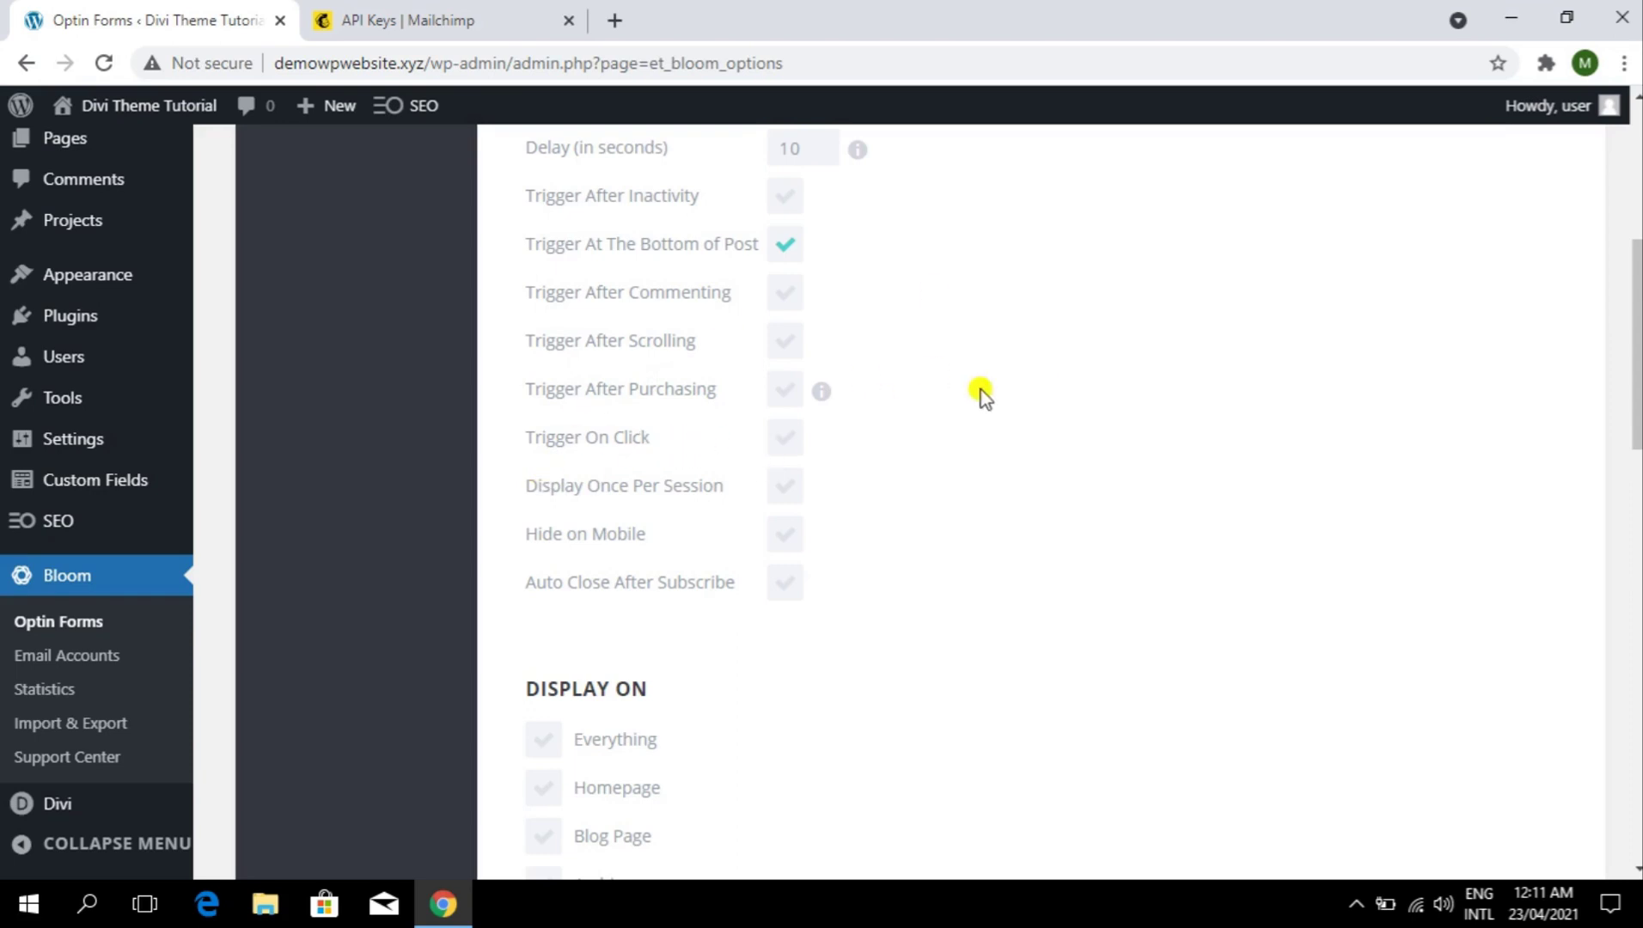
left_click(442, 25)
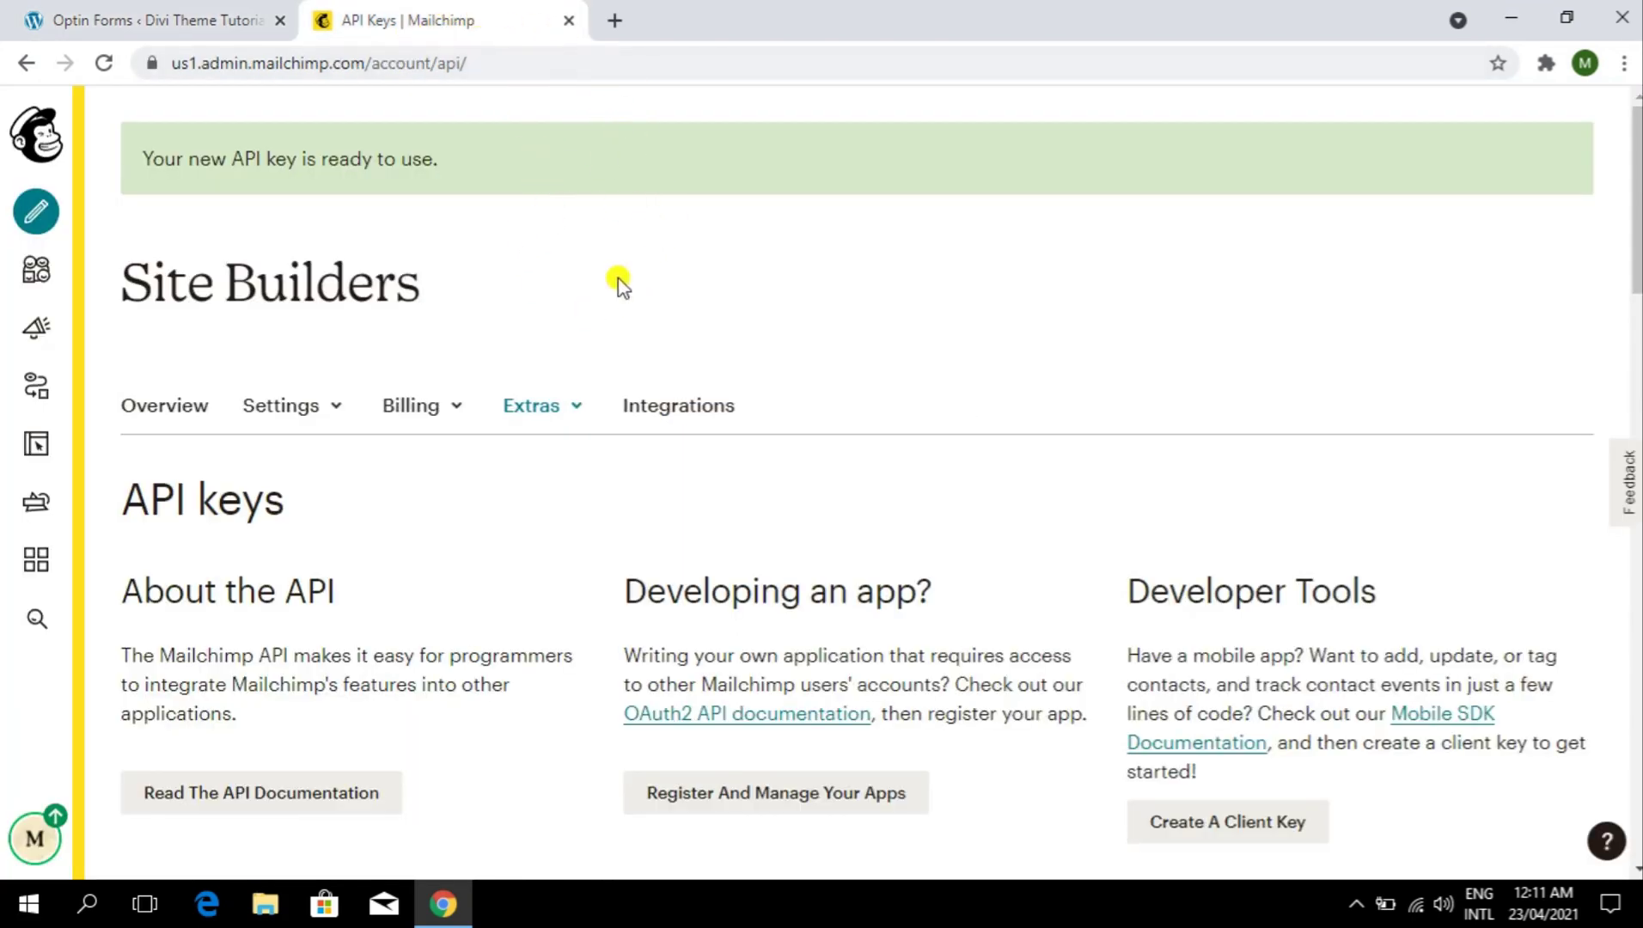
triple_click(962, 262)
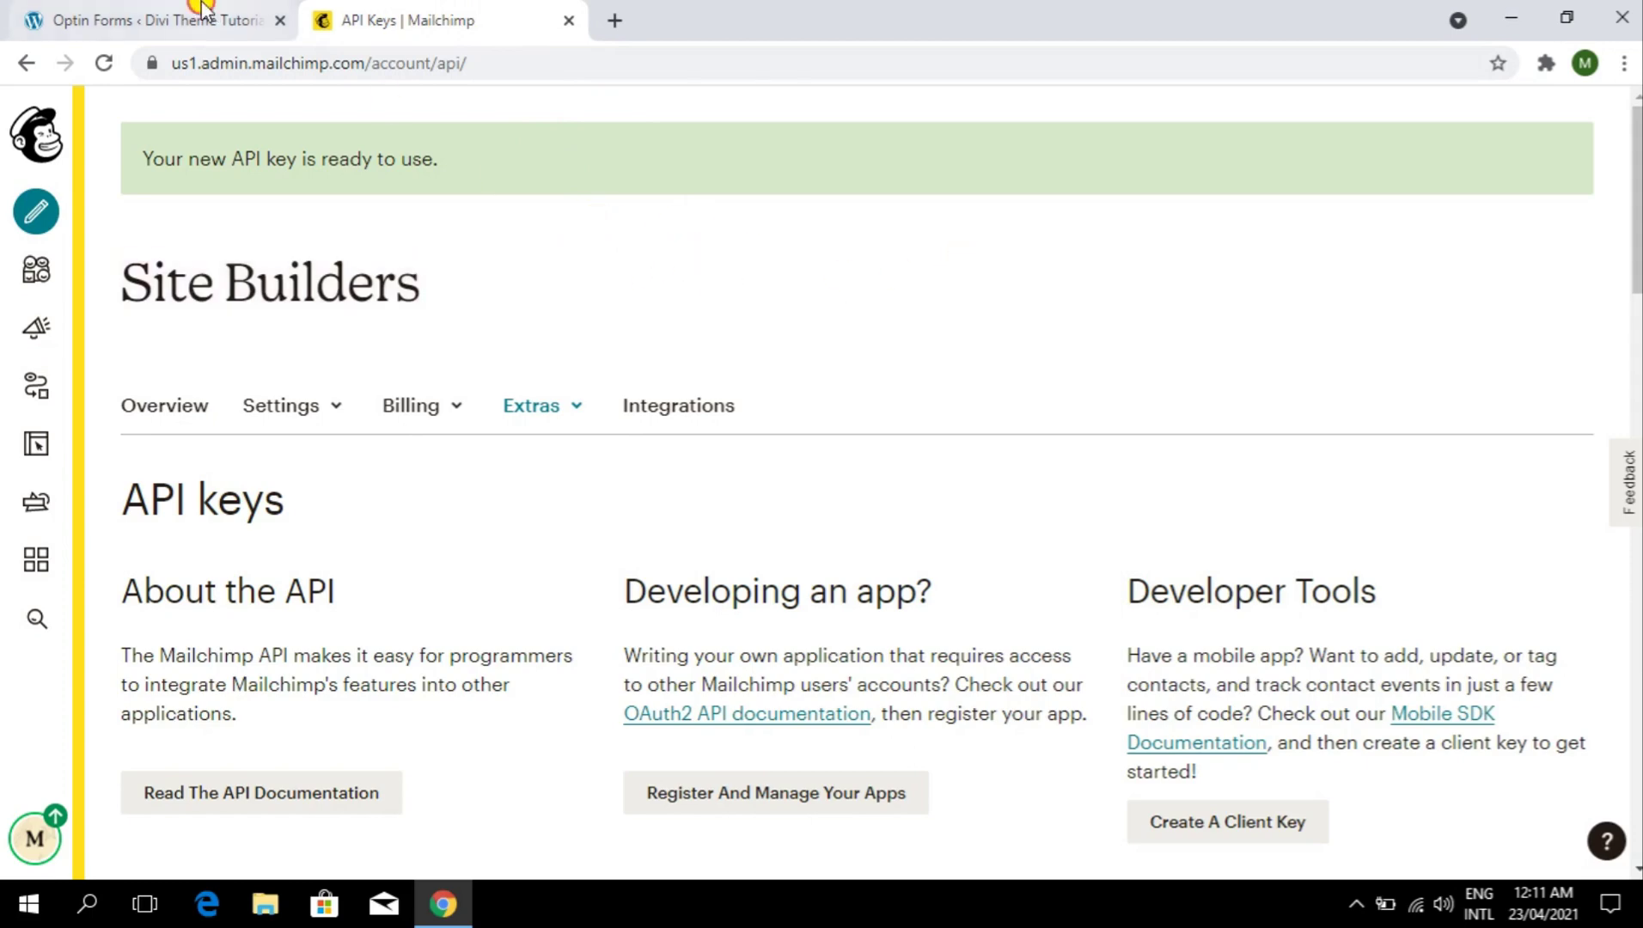
left_click(240, 12)
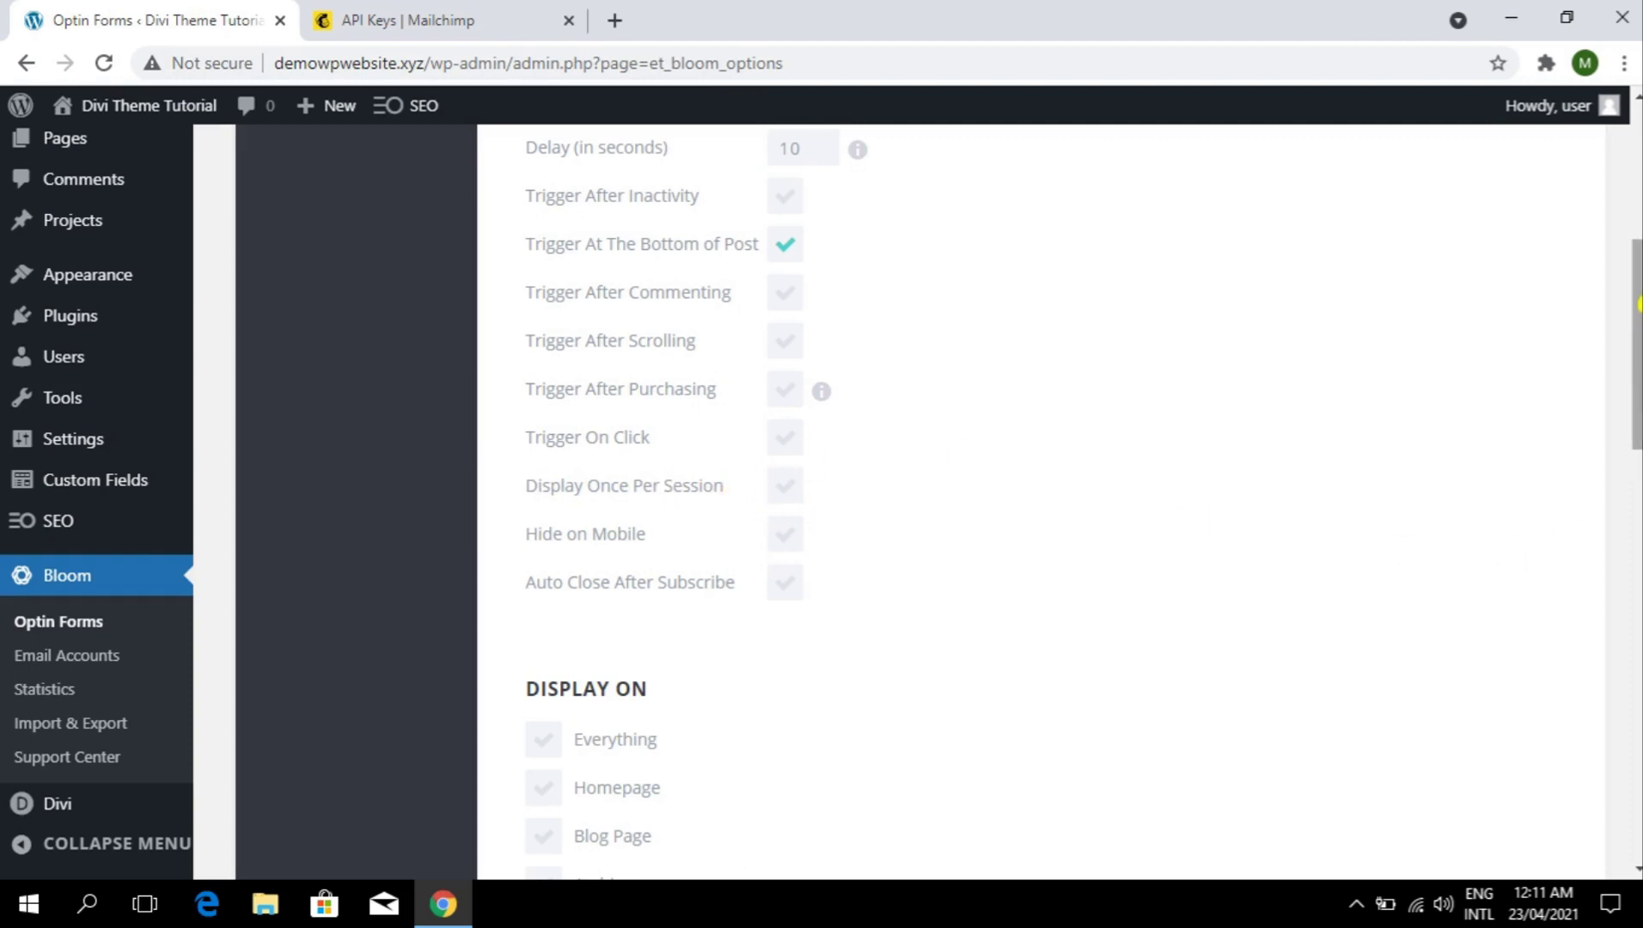
- Try the Display Once Per Session option, turn it back off, and enable Auto Close After Subscribe in the load-in settings
scroll(1638, 368, "down", 3)
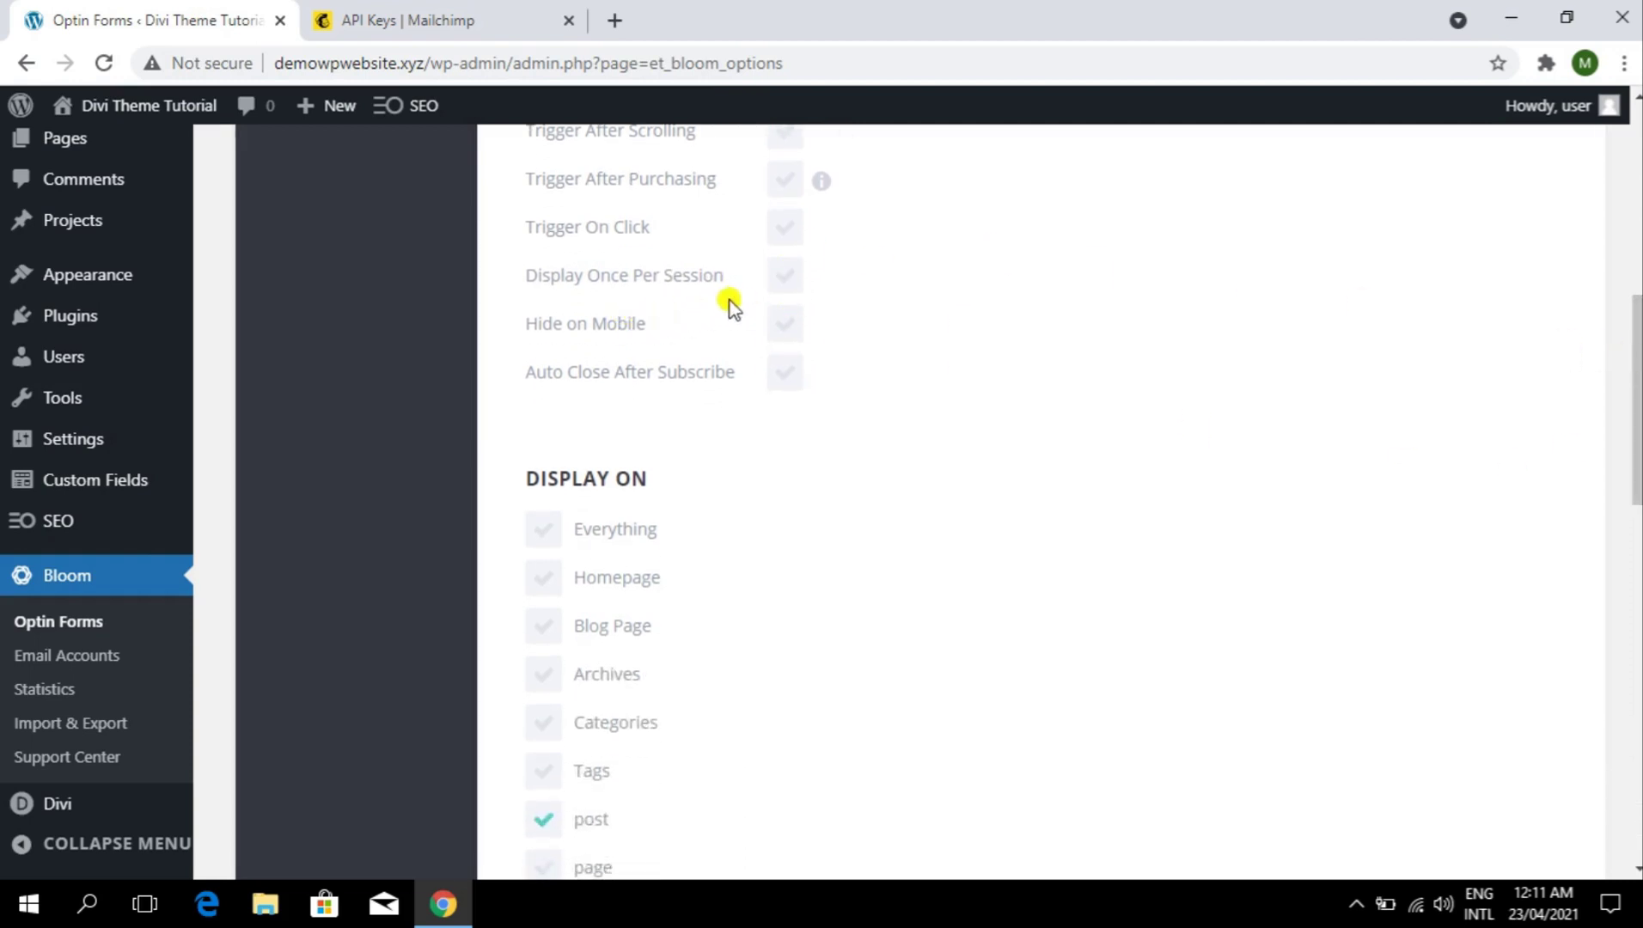
left_click(784, 276)
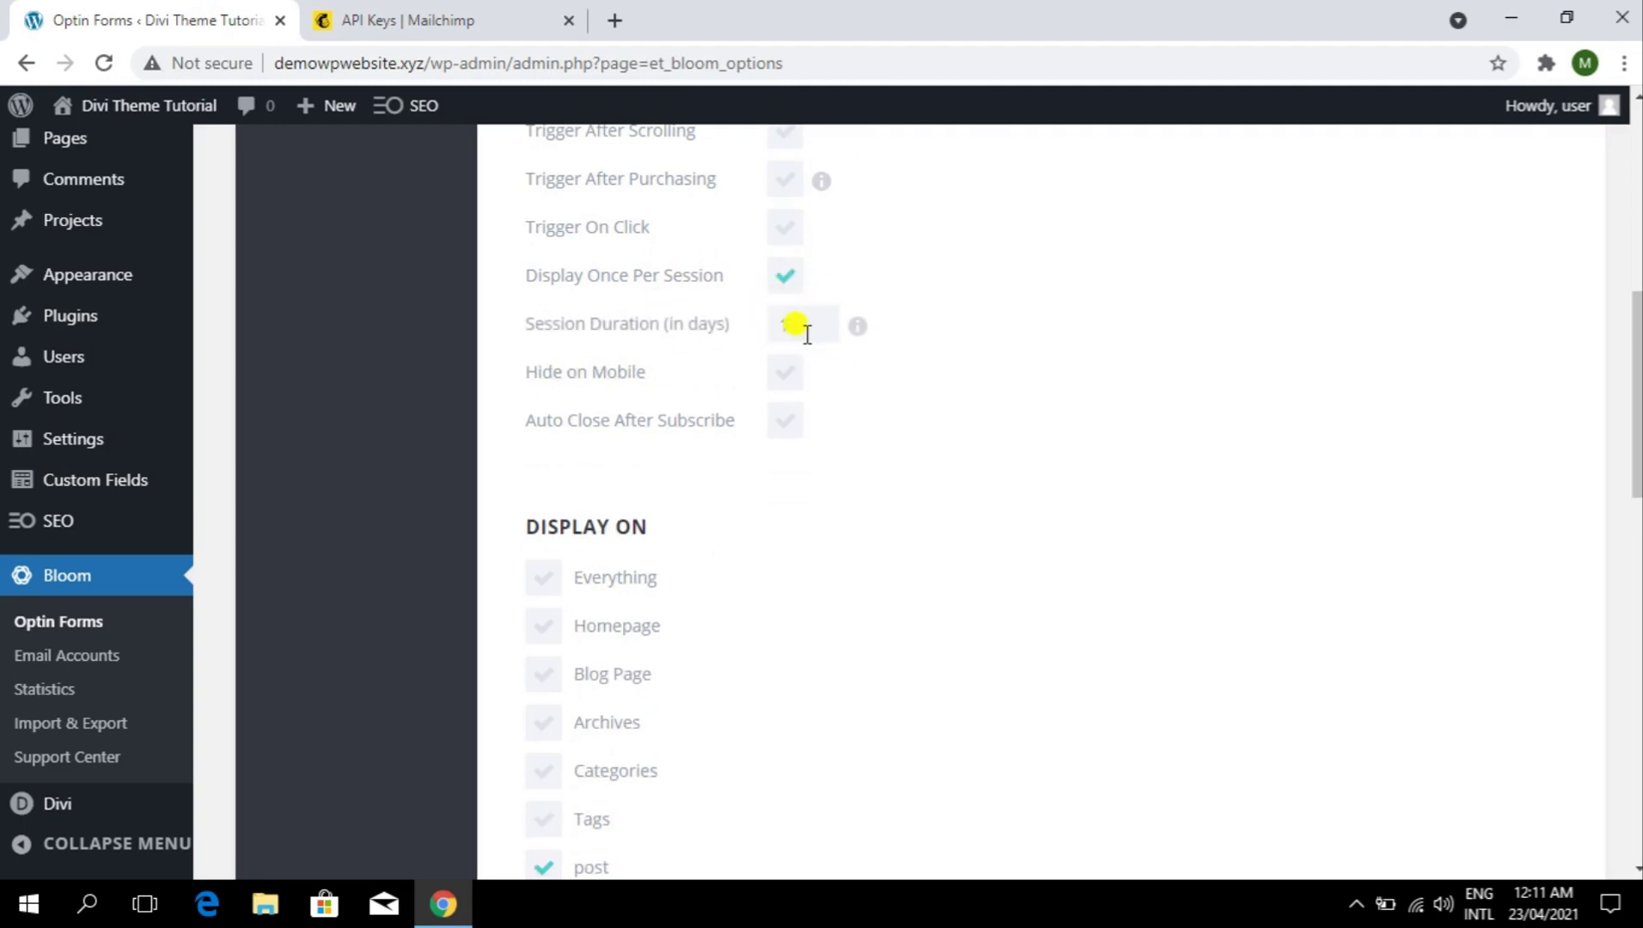
left_click(784, 276)
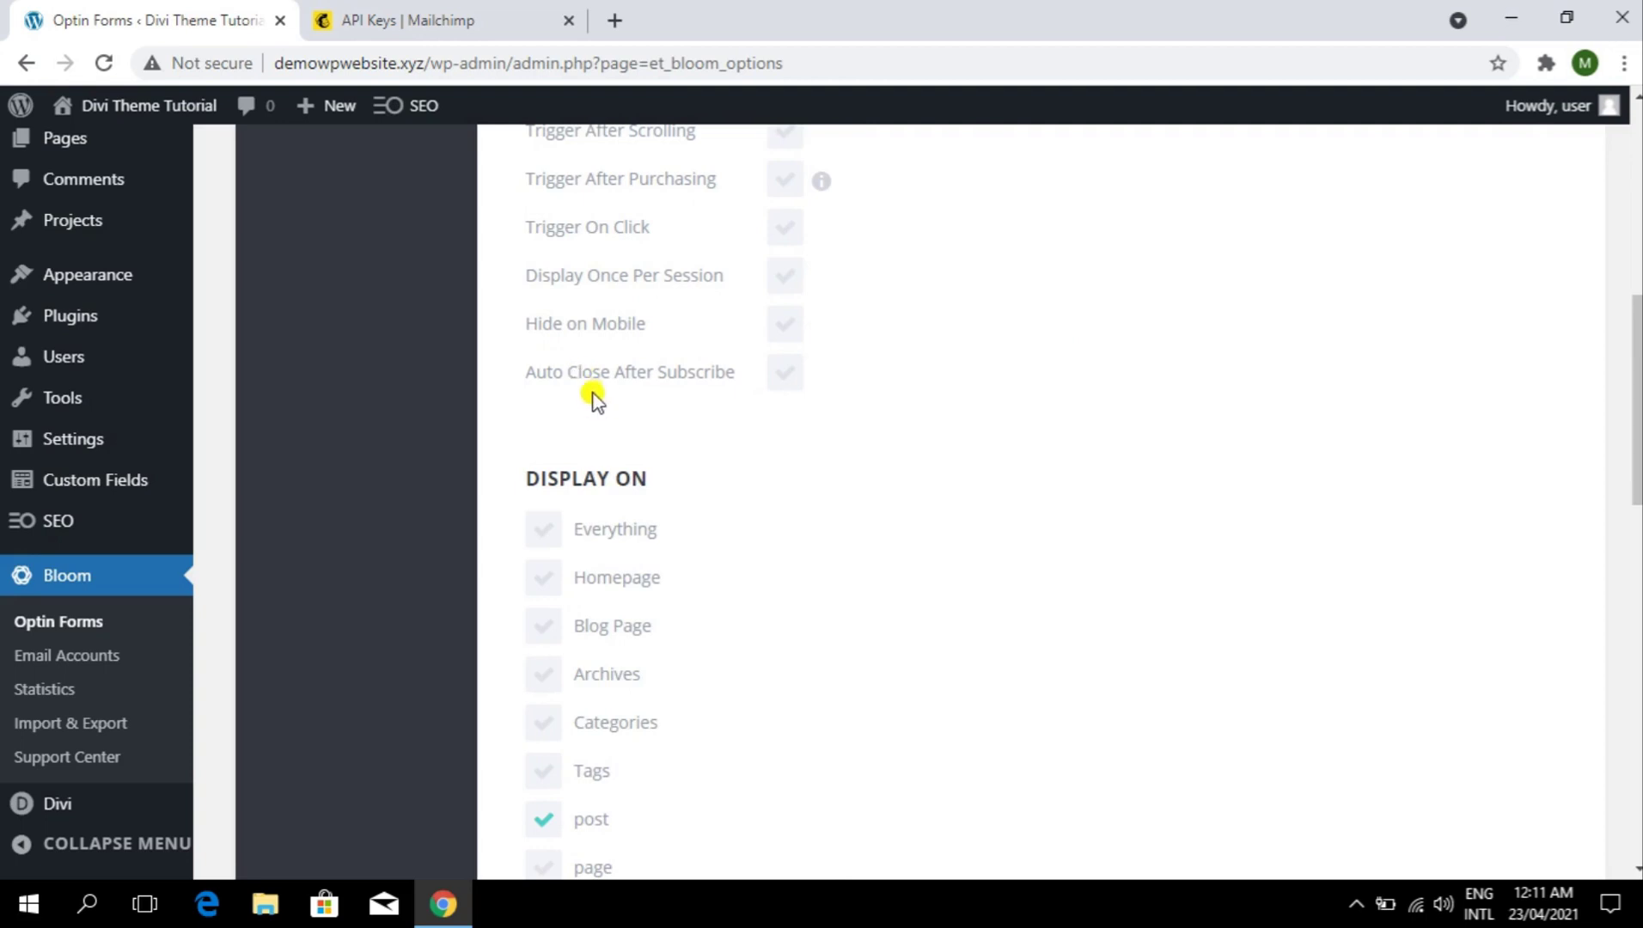
left_click(784, 379)
- Set the popup to display on the Homepage, Blog Page, Archives, Categories and page locations in addition to post
left_click_drag(1638, 416, 1639, 487)
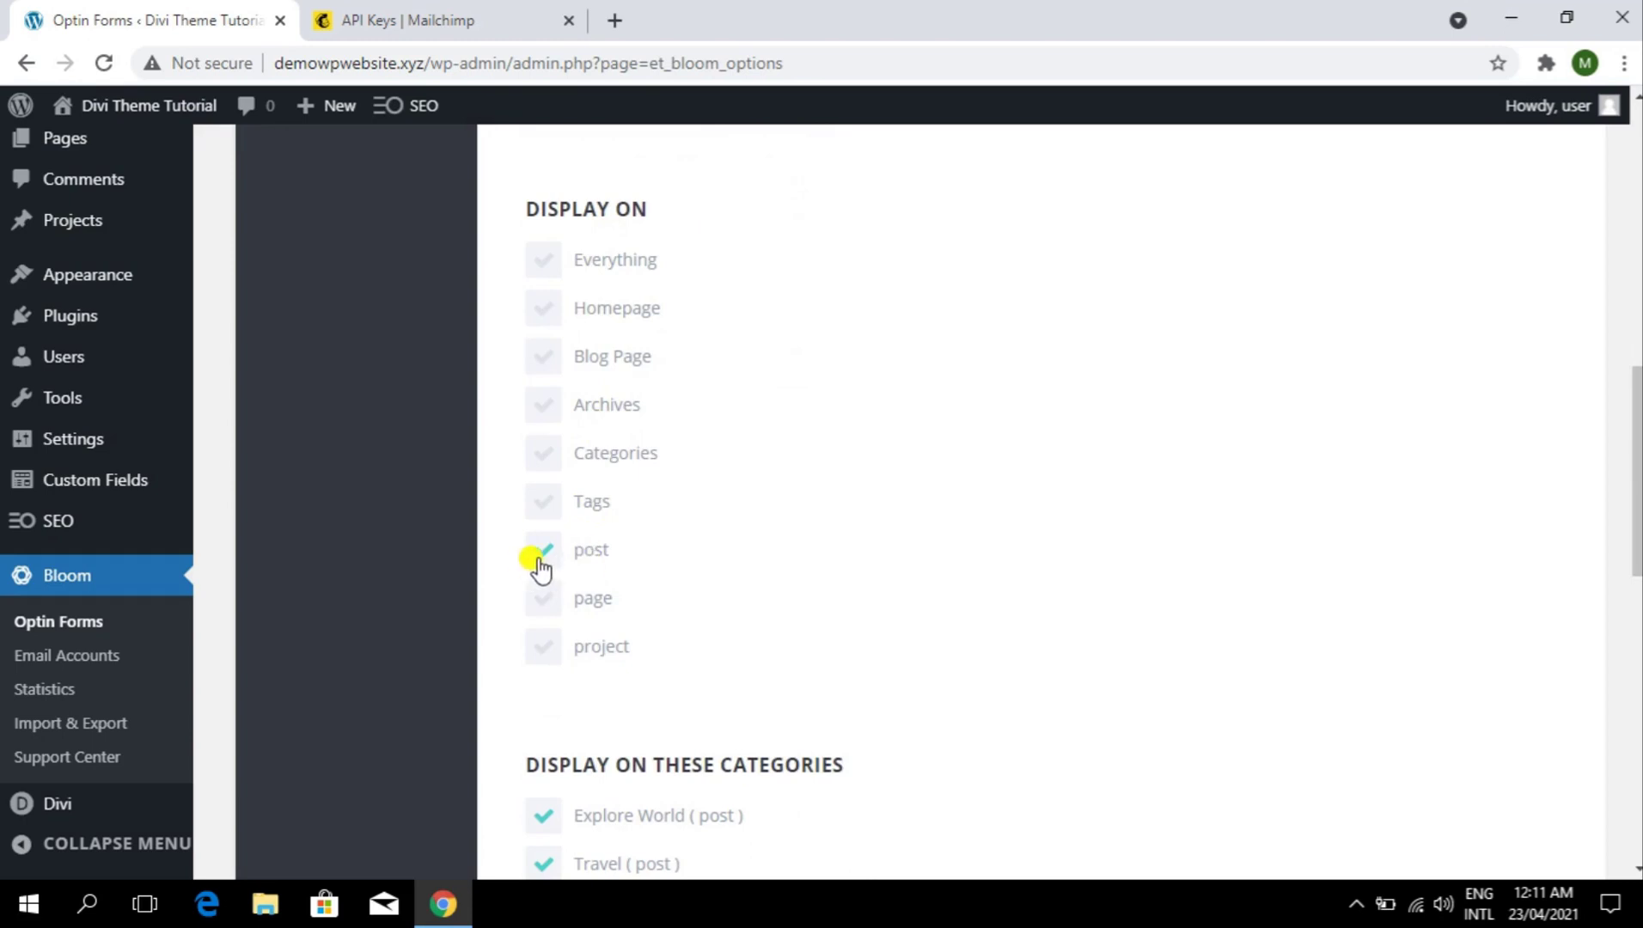
left_click(550, 306)
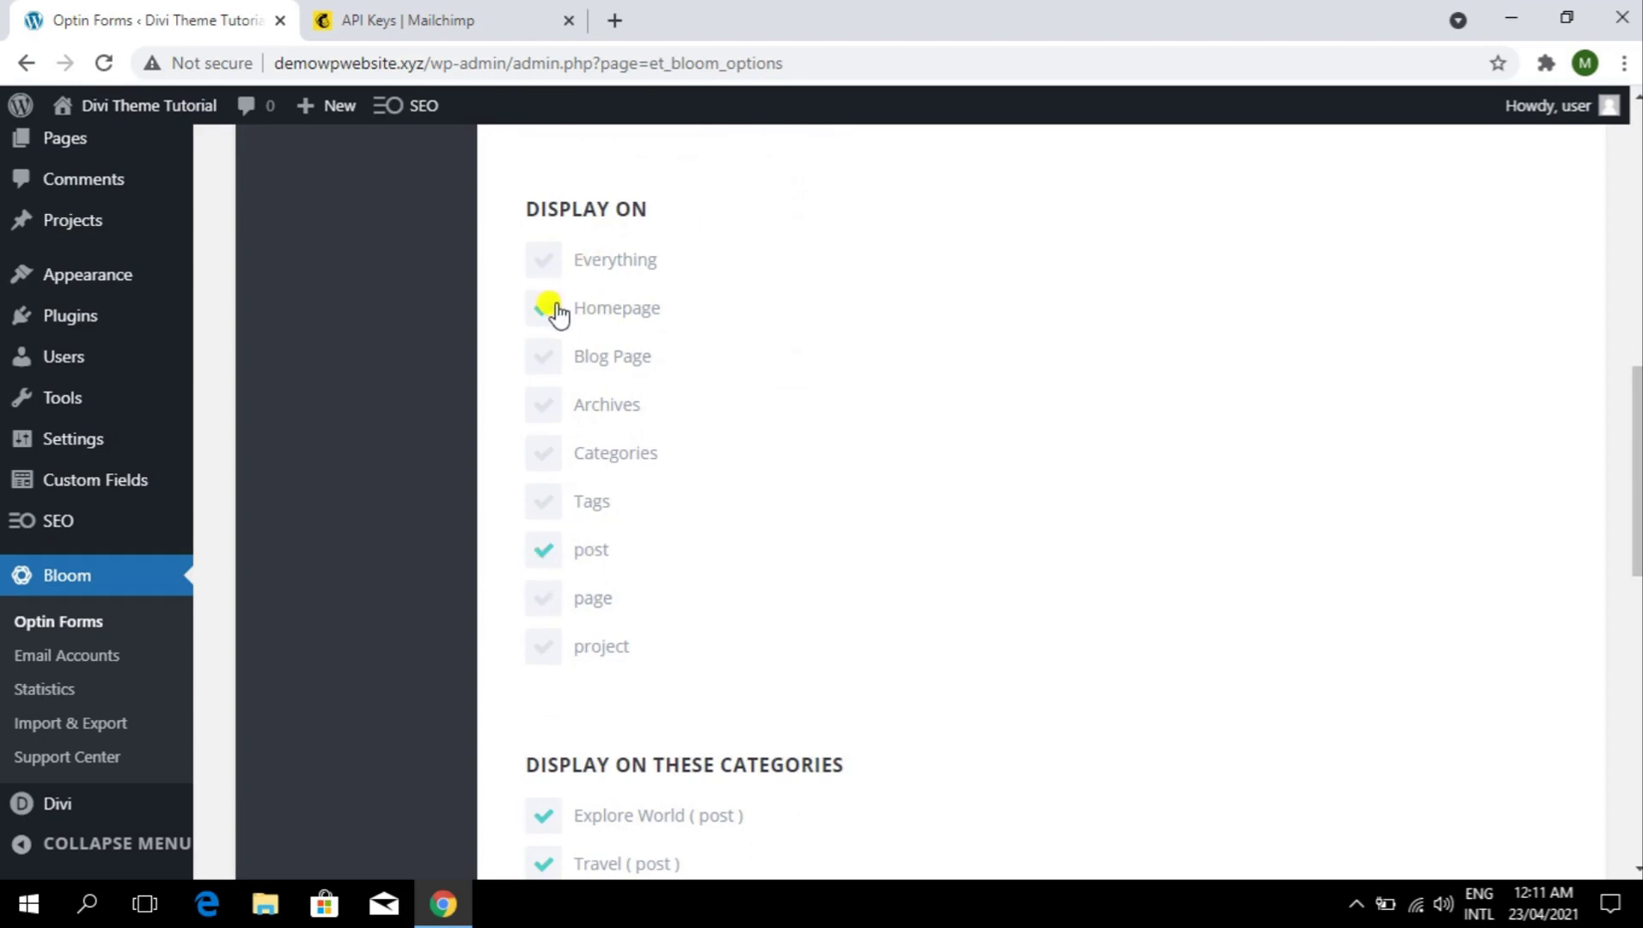
left_click(544, 260)
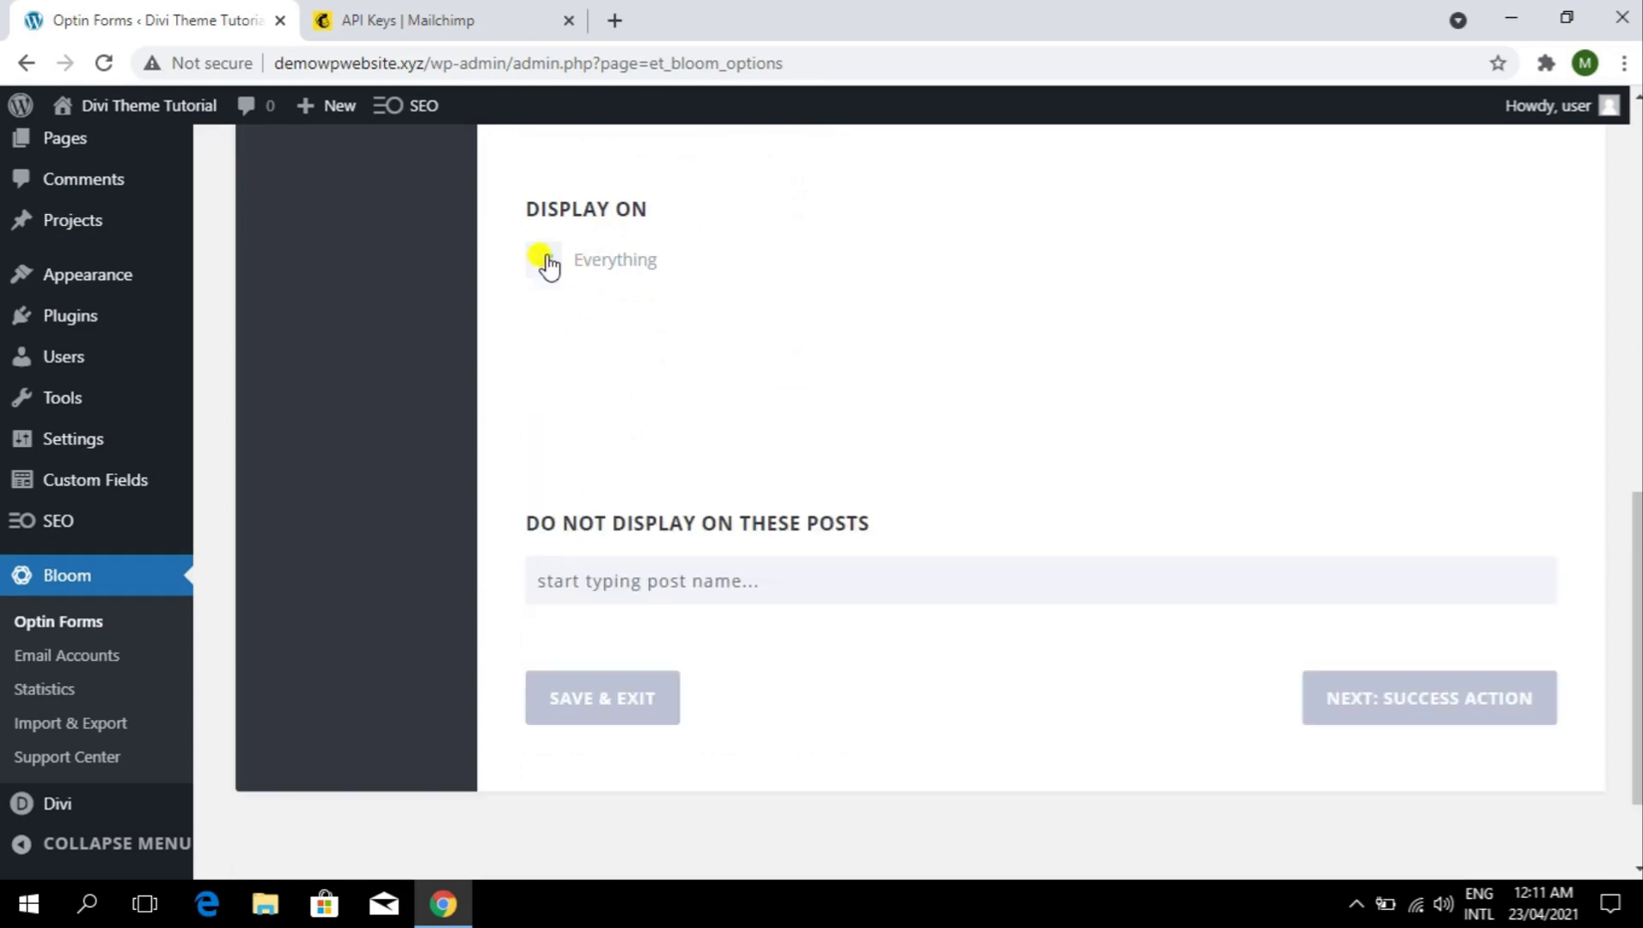
left_click(543, 259)
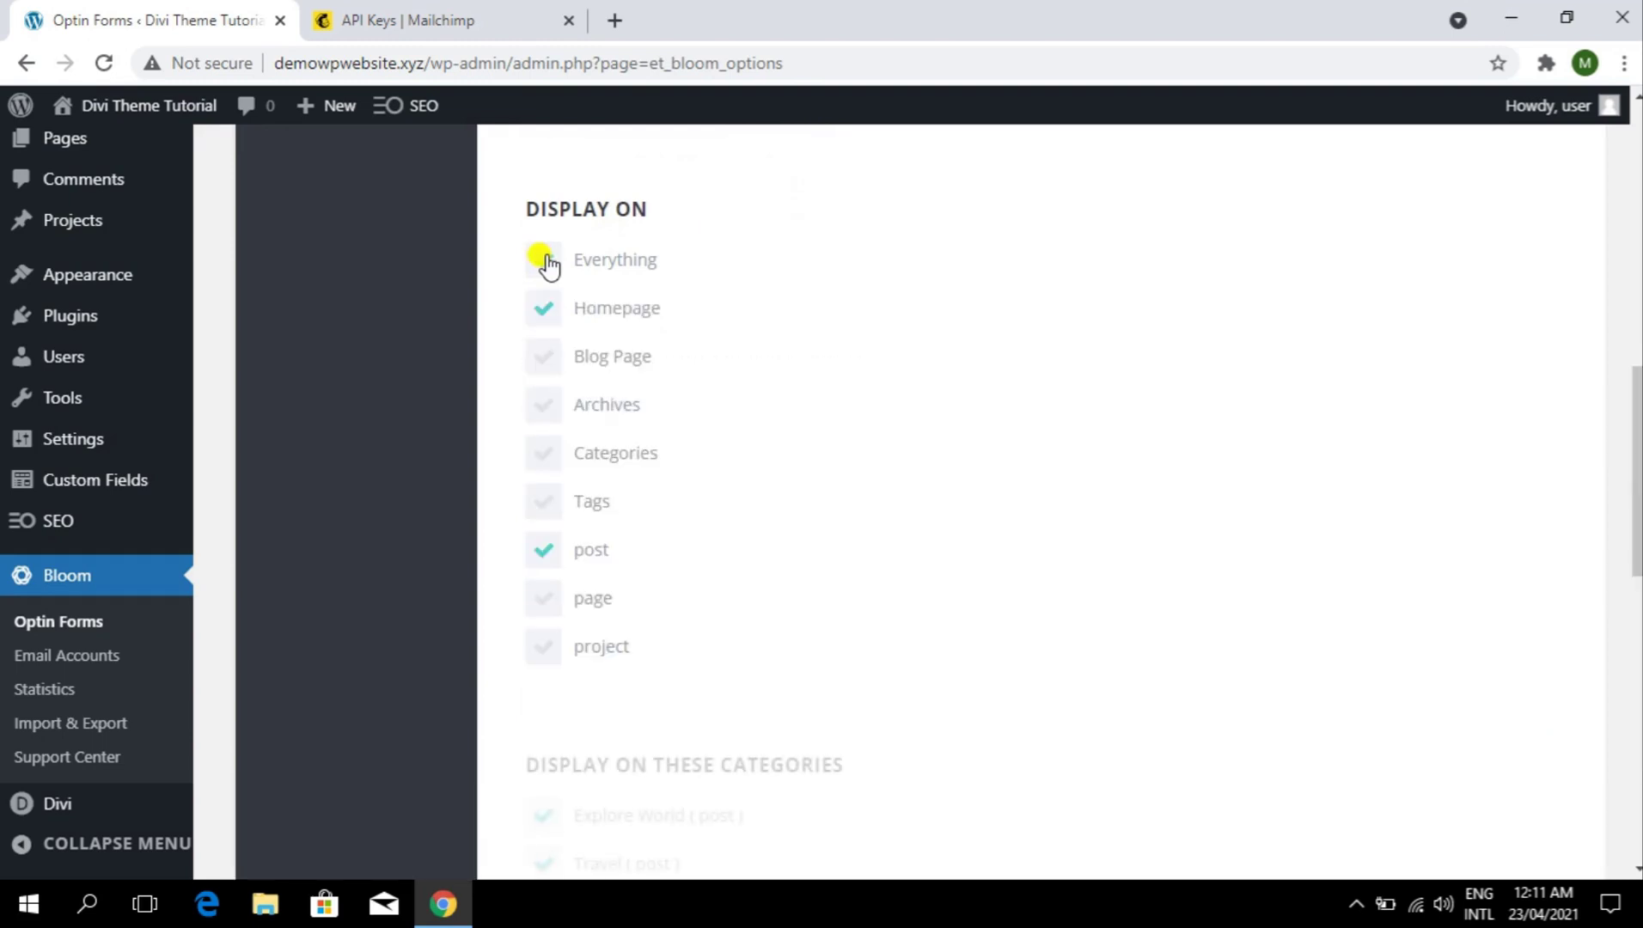
left_click(544, 309)
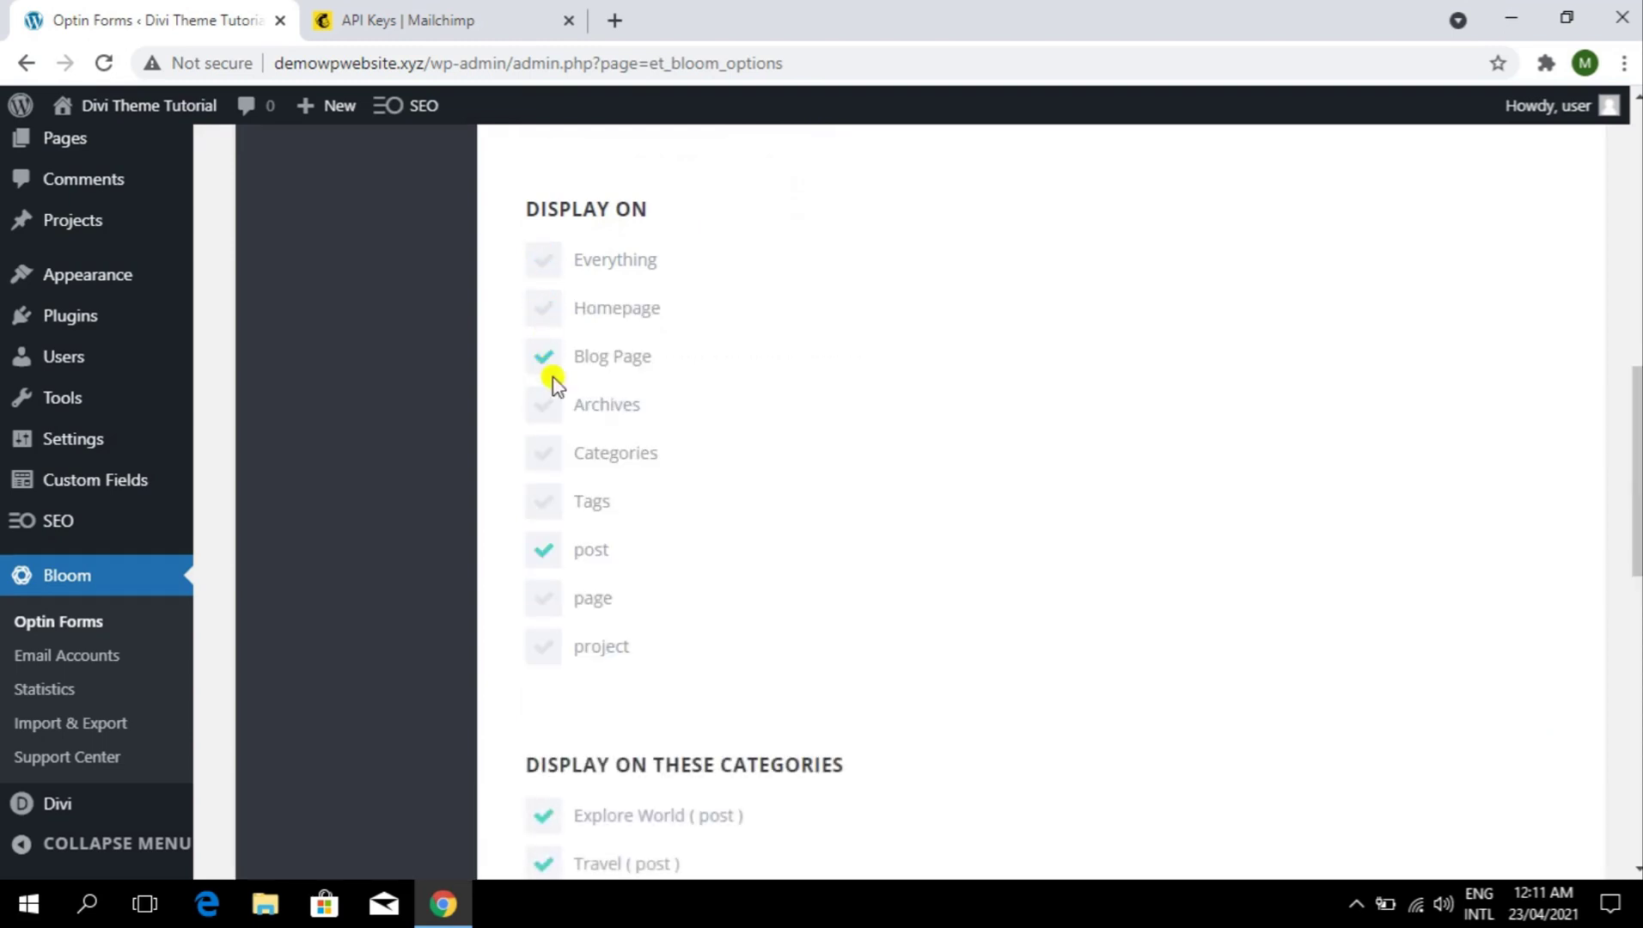
left_click(549, 594)
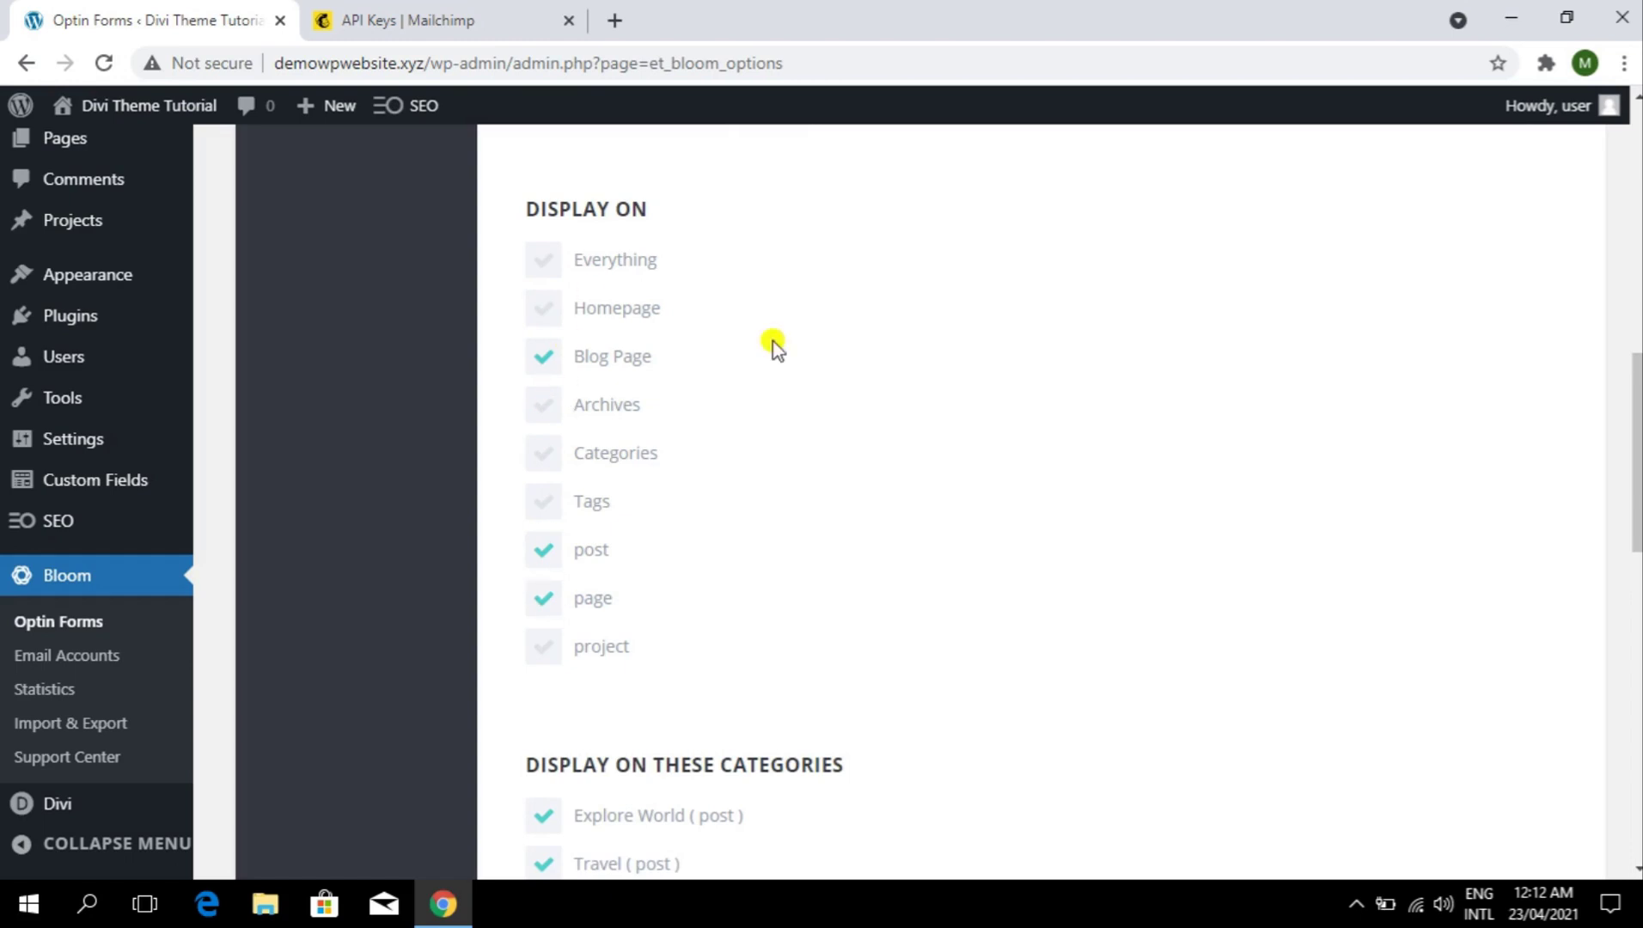
left_click(543, 309)
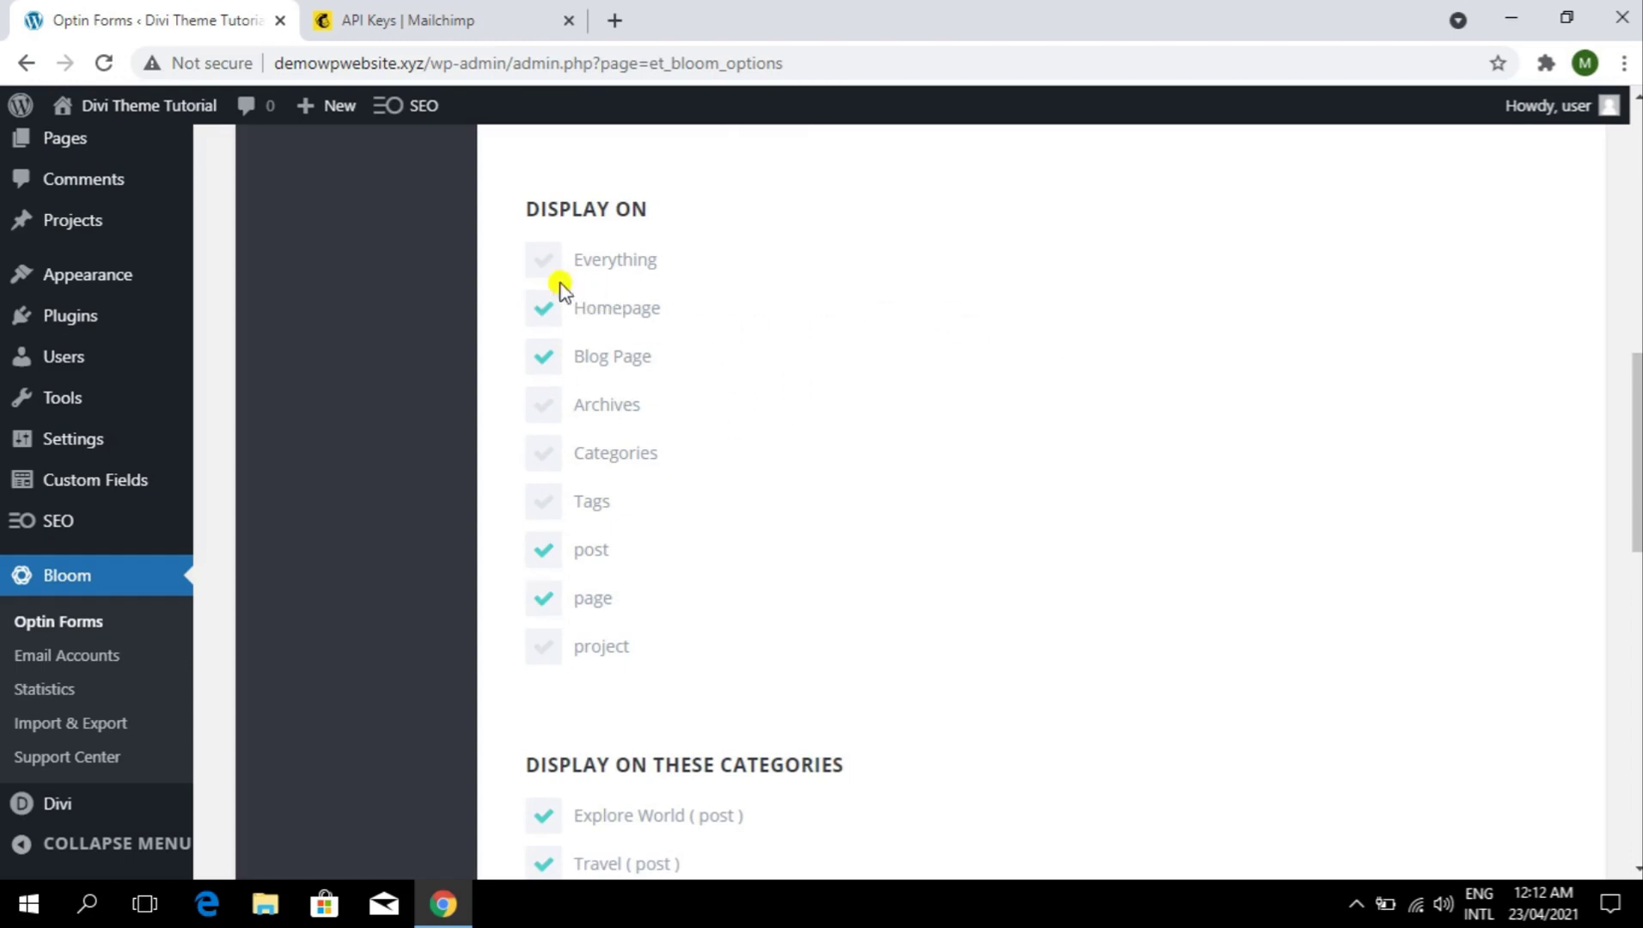
left_click(541, 461)
left_click(549, 409)
left_click(549, 508)
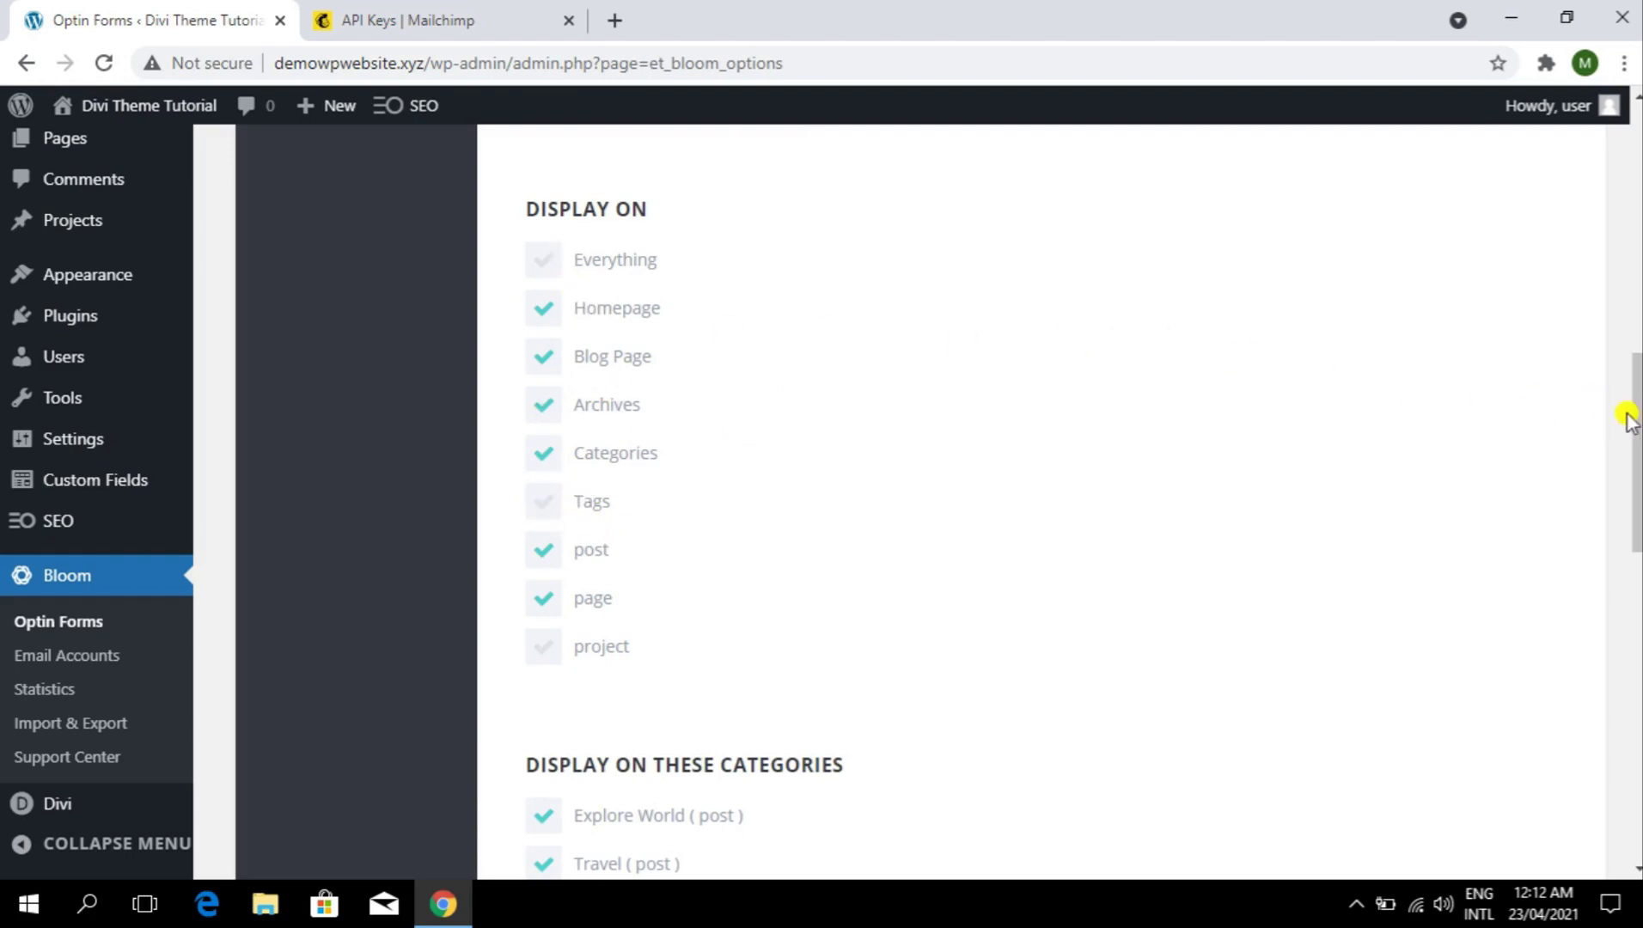
- Review the category, page and post display filters and continue to the Success Action settings
left_click_drag(1630, 413, 1633, 554)
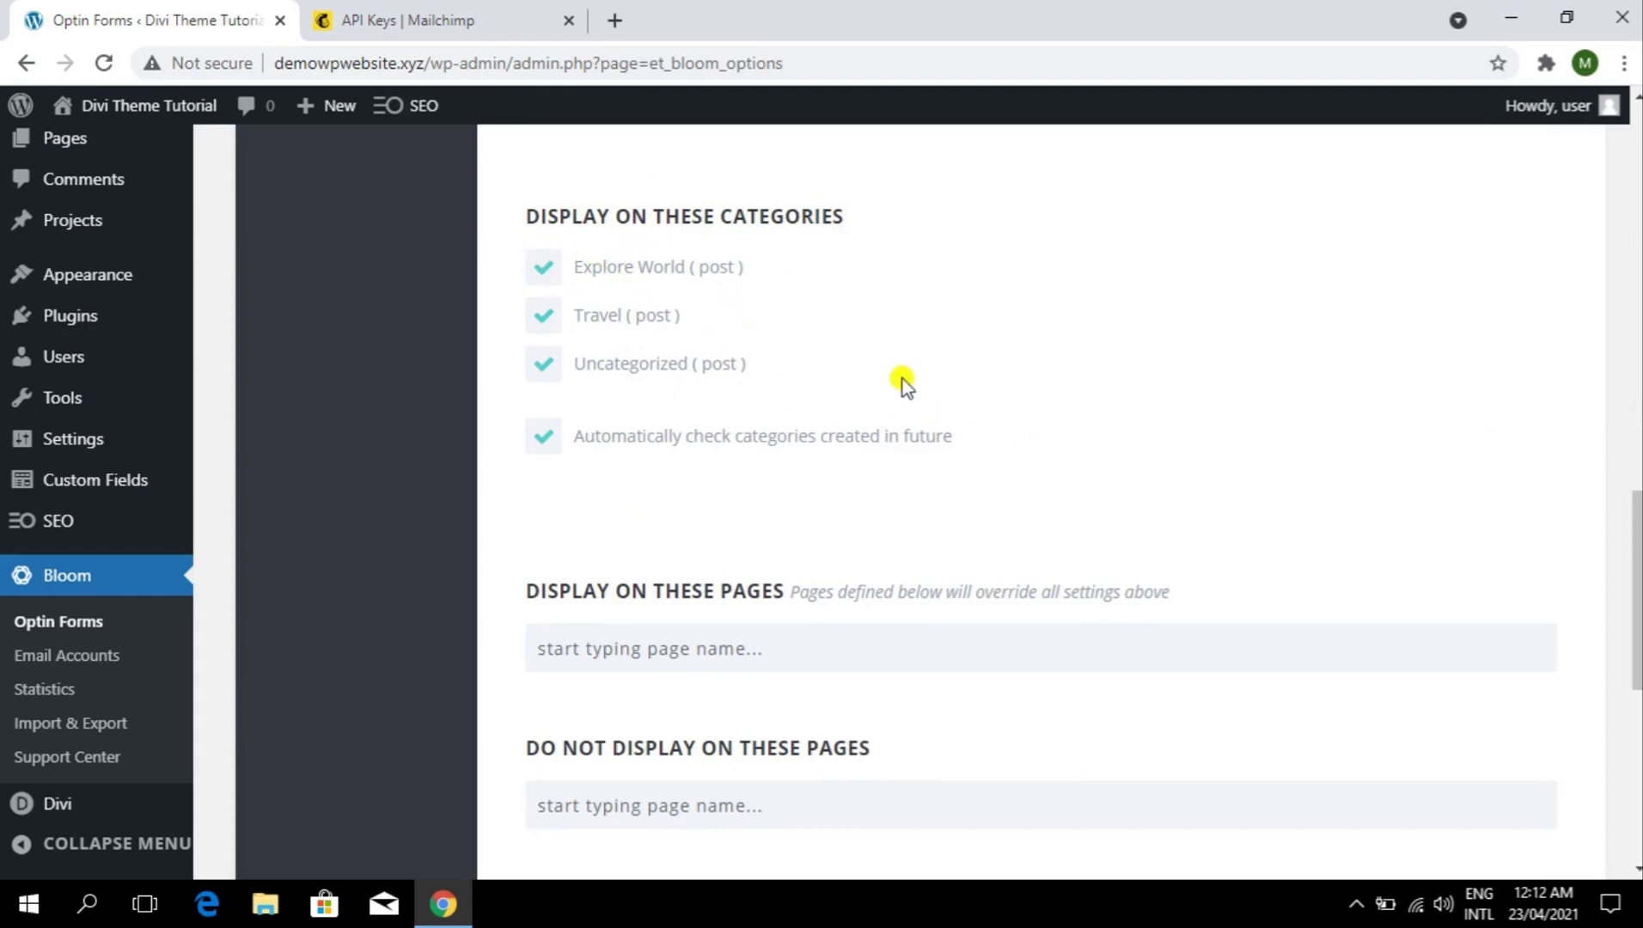
left_click_drag(1639, 583, 1640, 692)
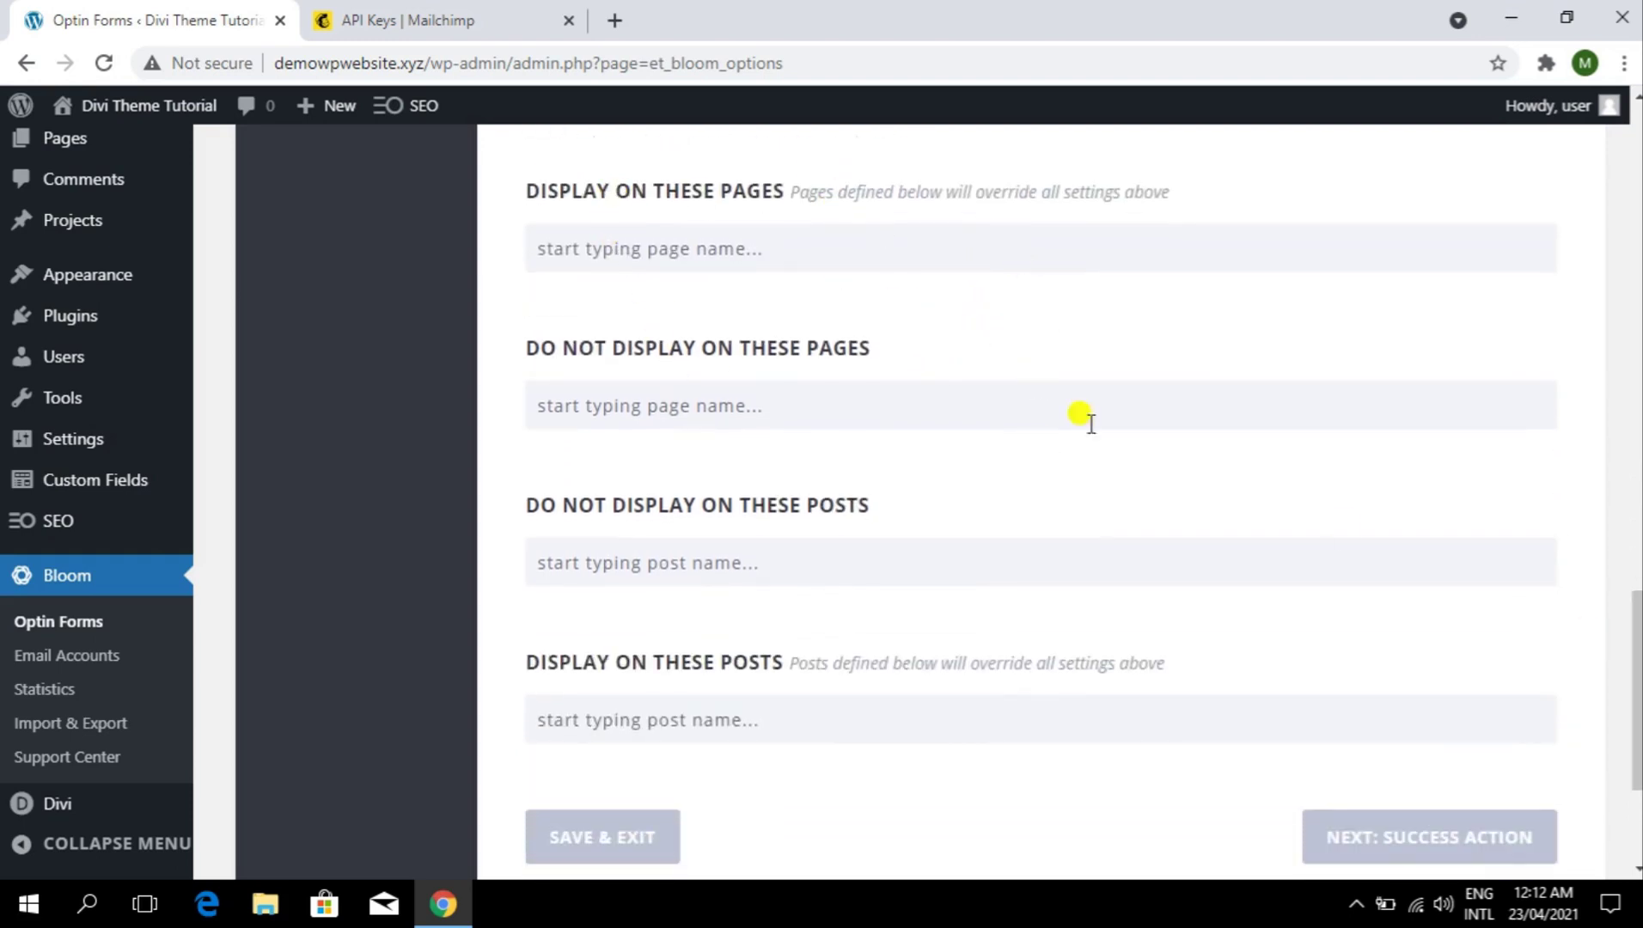
scroll(1538, 602, "down", 3)
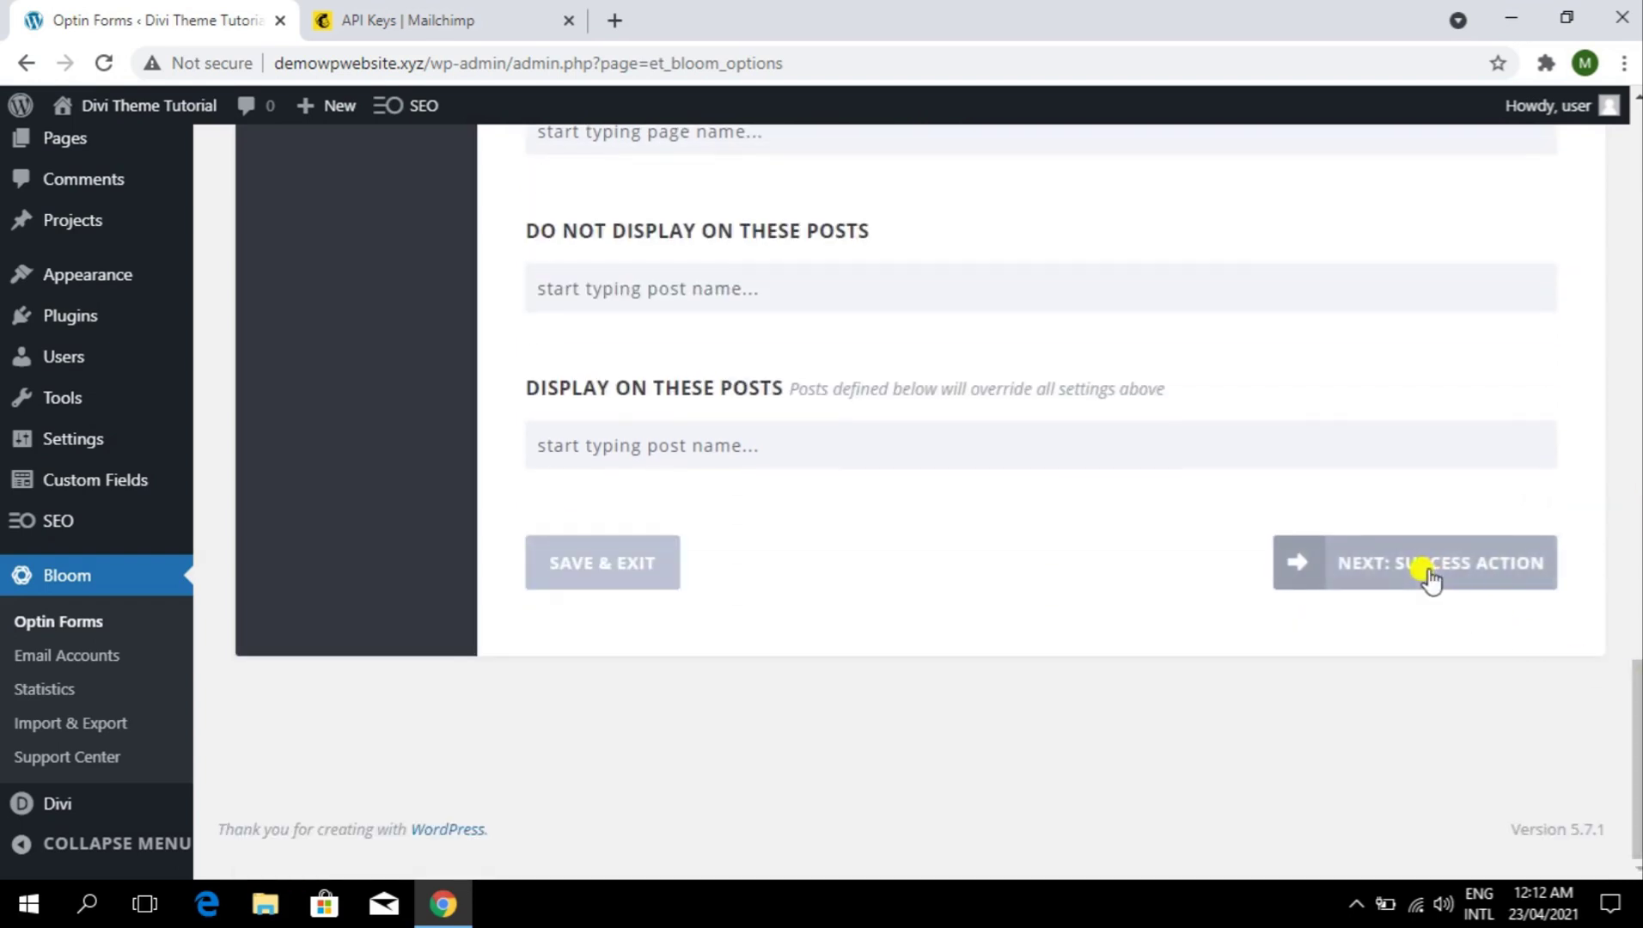
left_click(1426, 585)
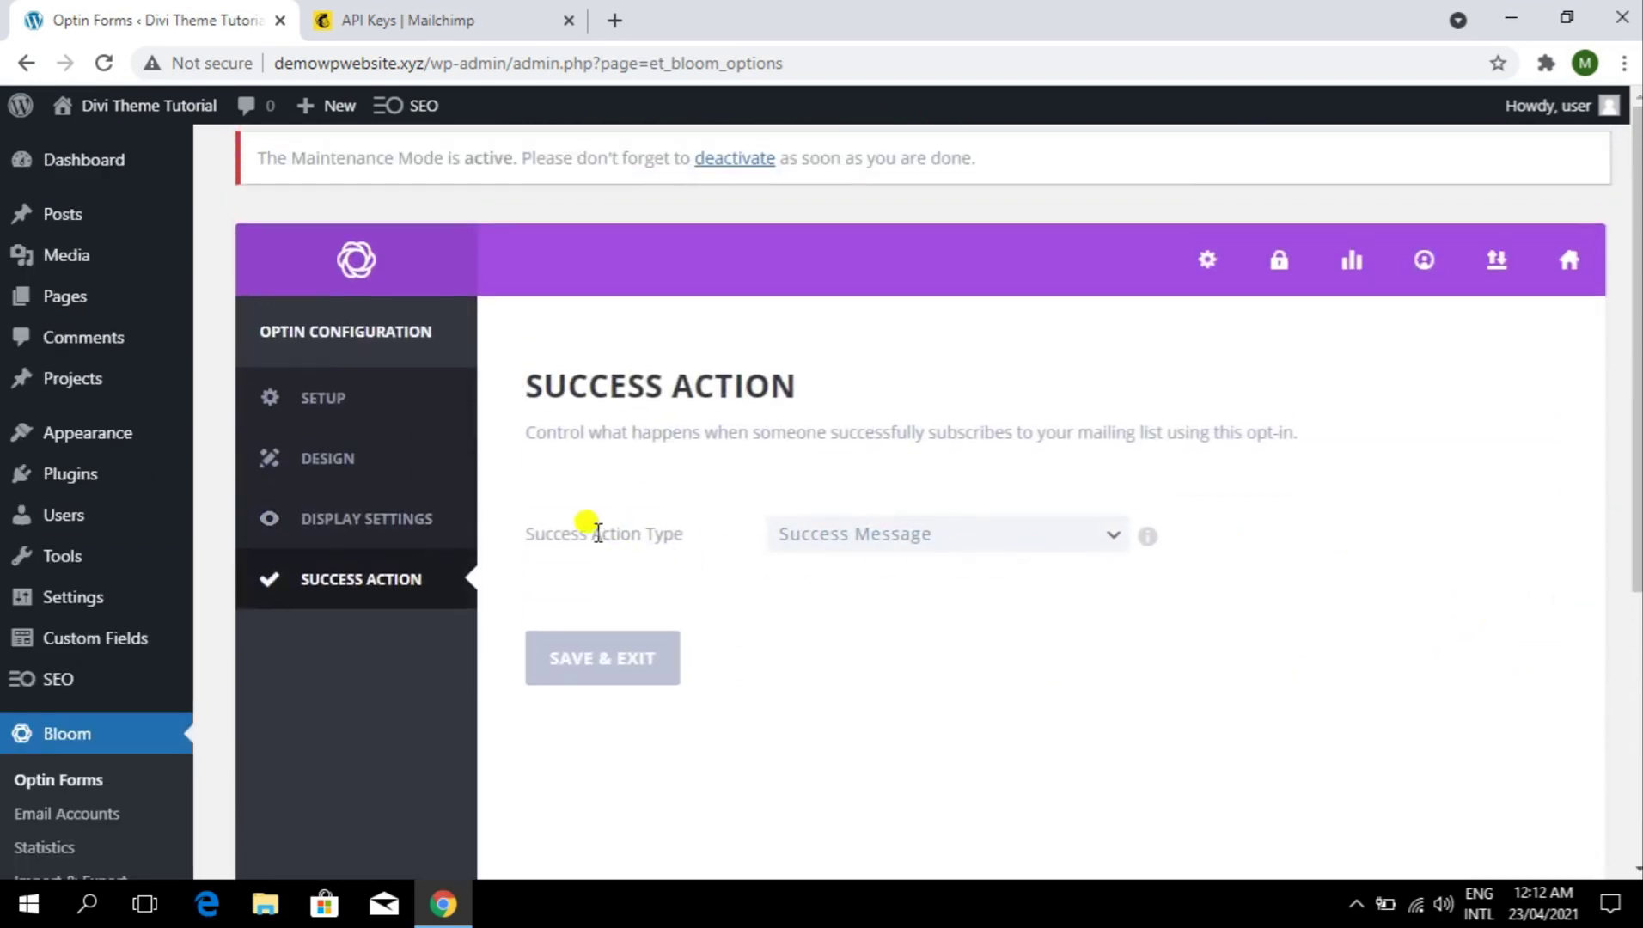
- Try Redirect To URL as the success action type and switch it back to Success Message
left_click(854, 541)
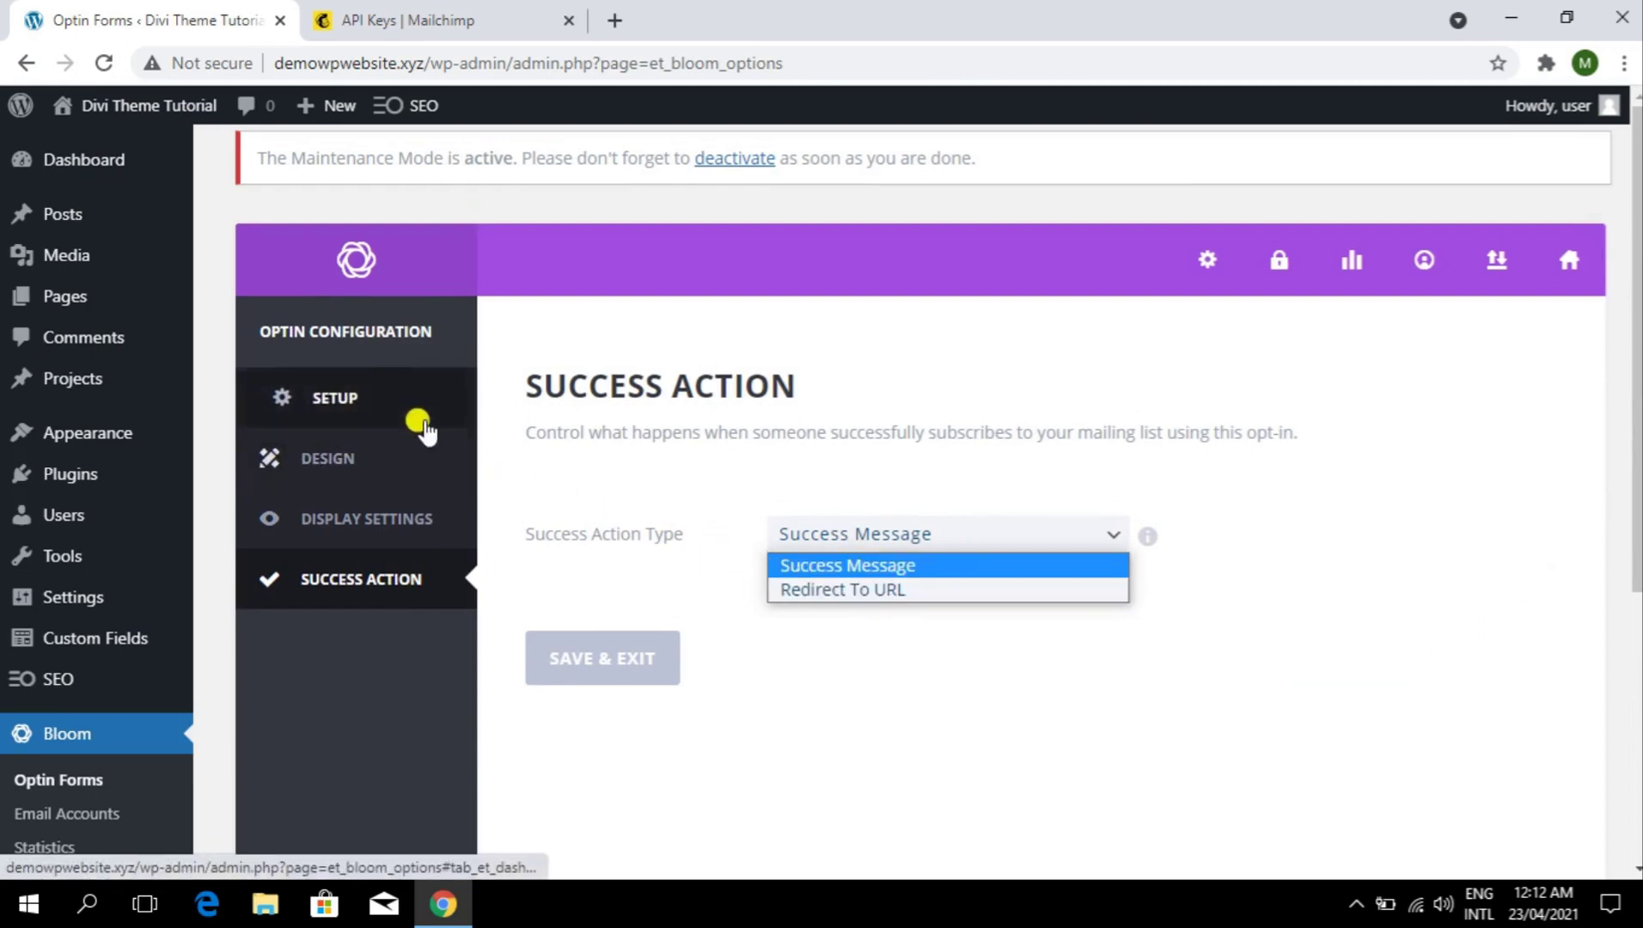
left_click(977, 625)
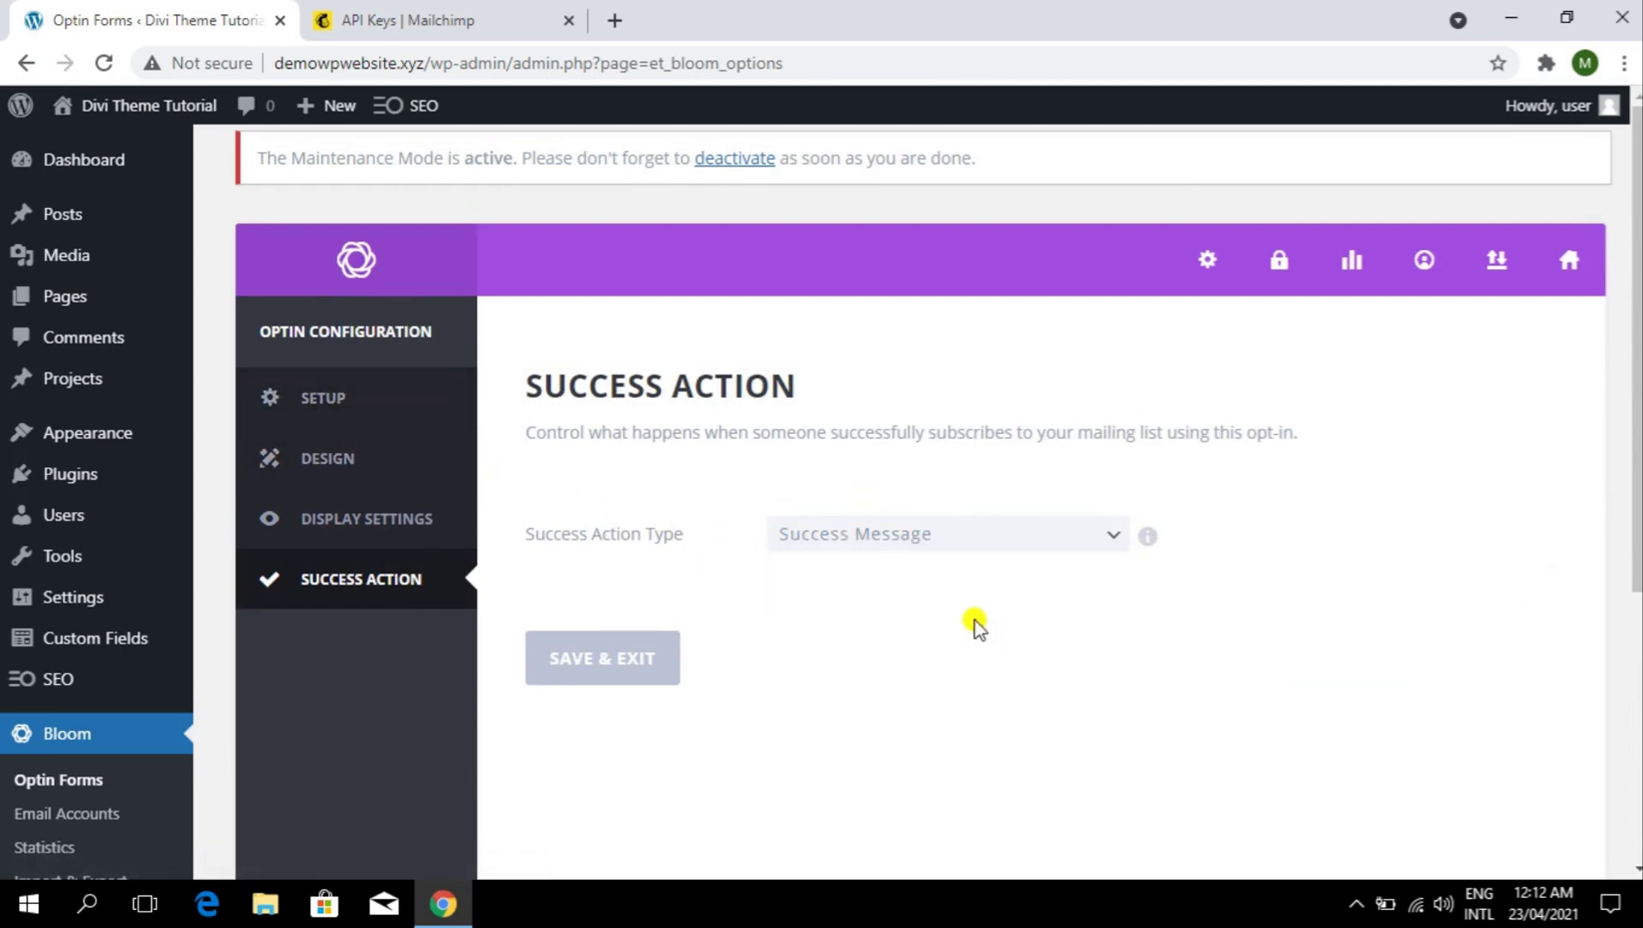
left_click(838, 541)
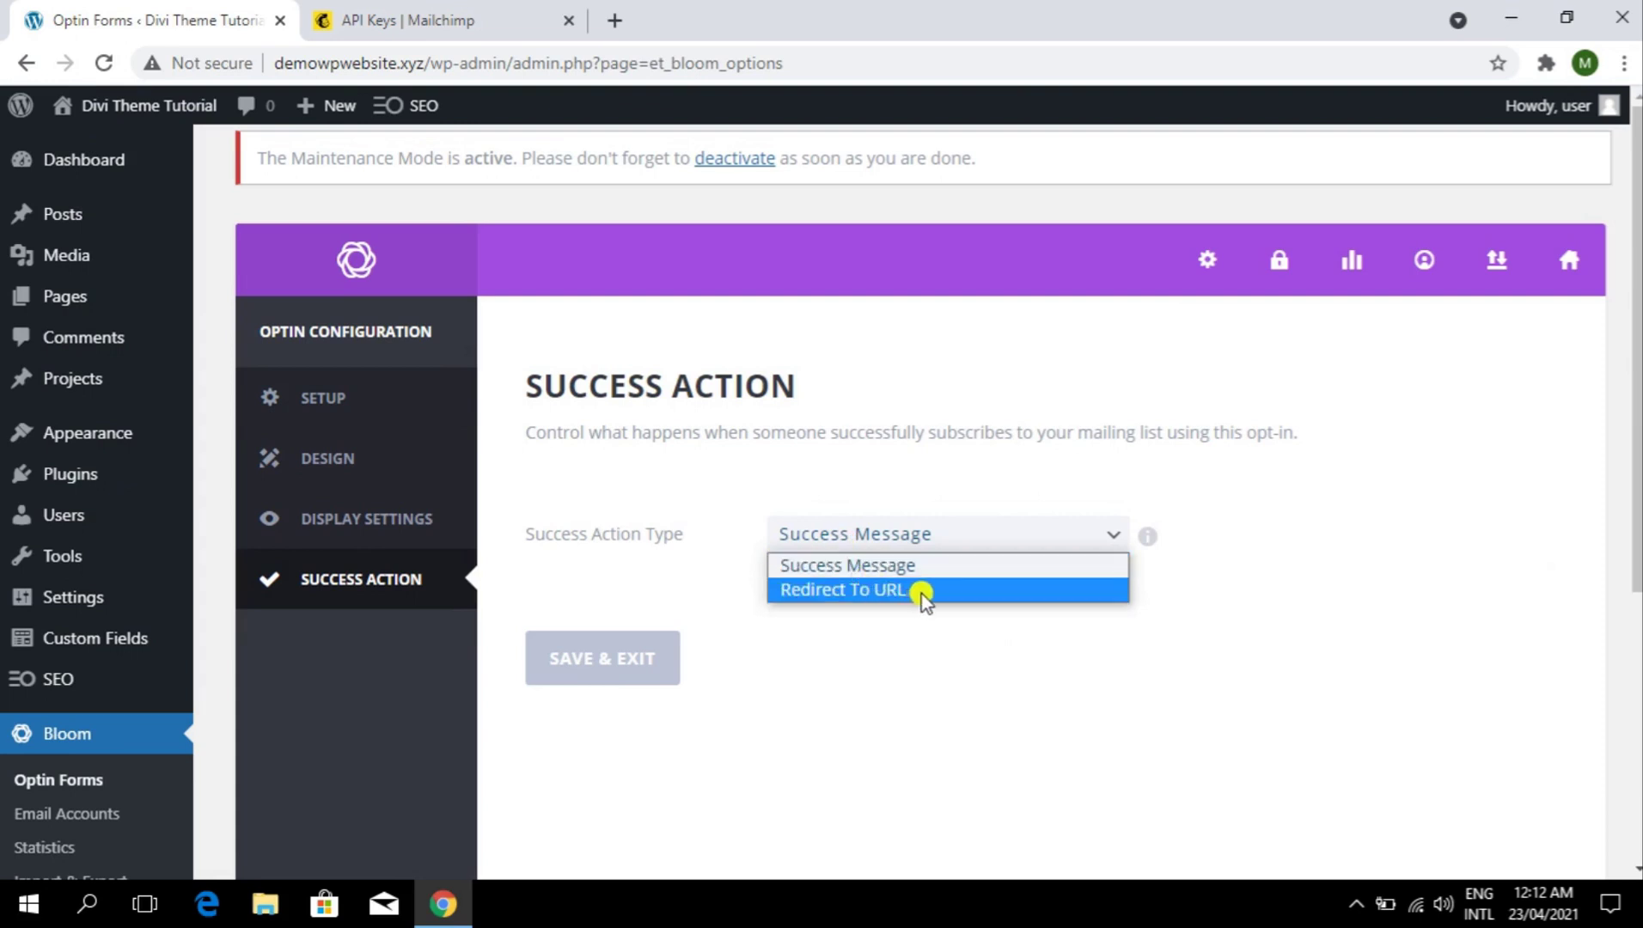
left_click(894, 589)
left_click(851, 581)
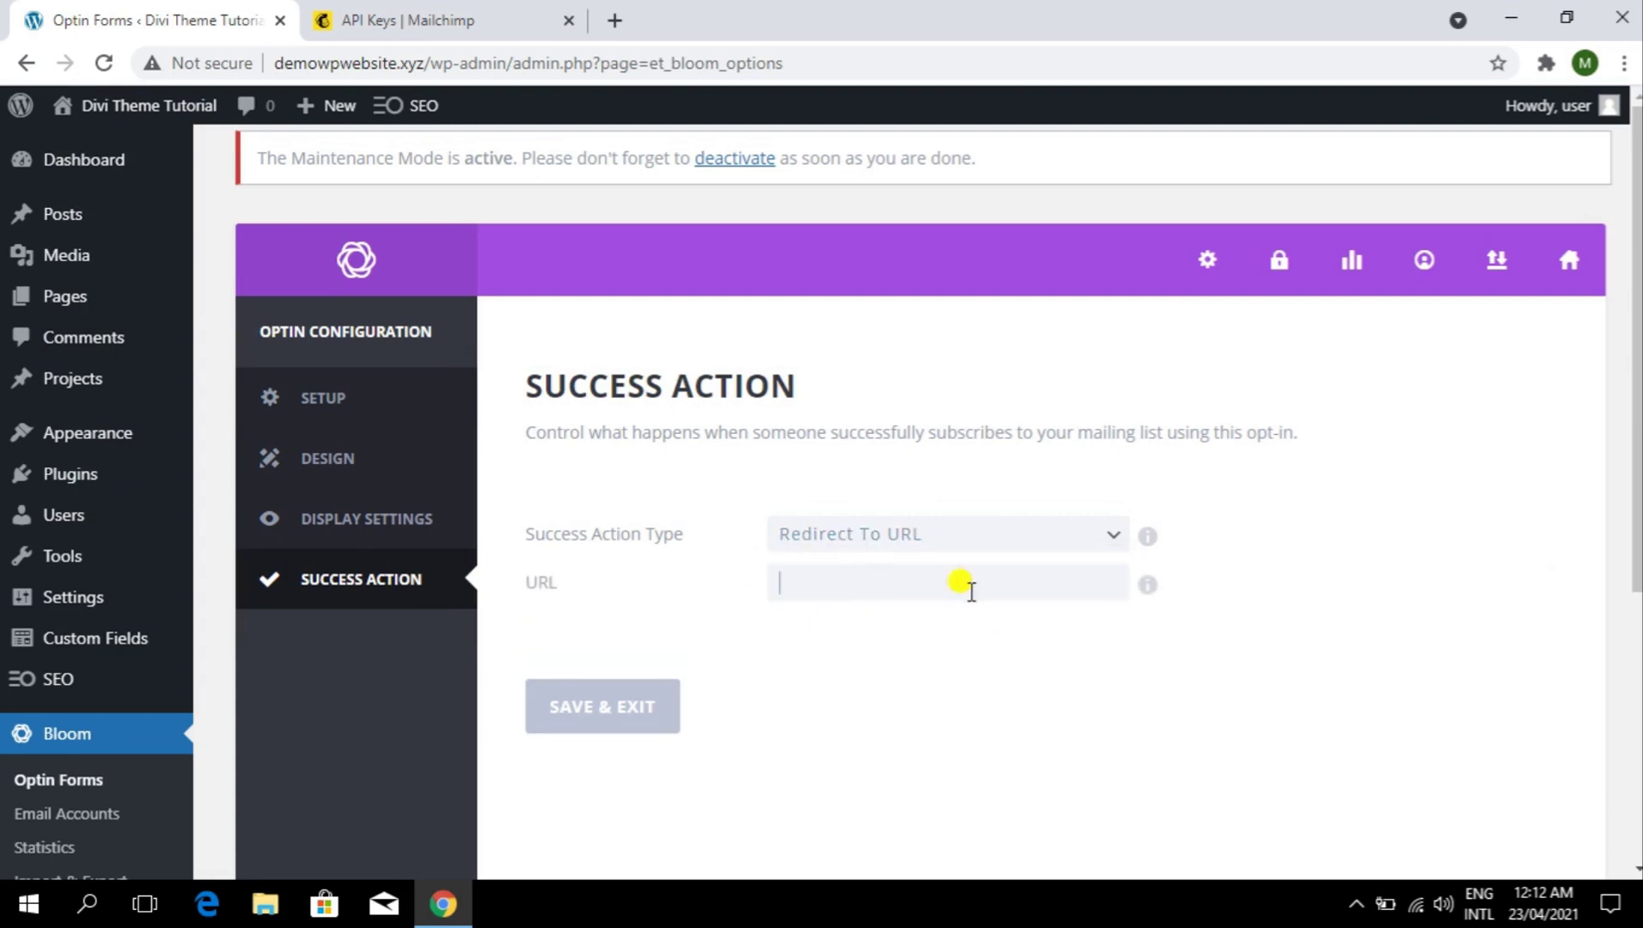
left_click(997, 559)
left_click(997, 564)
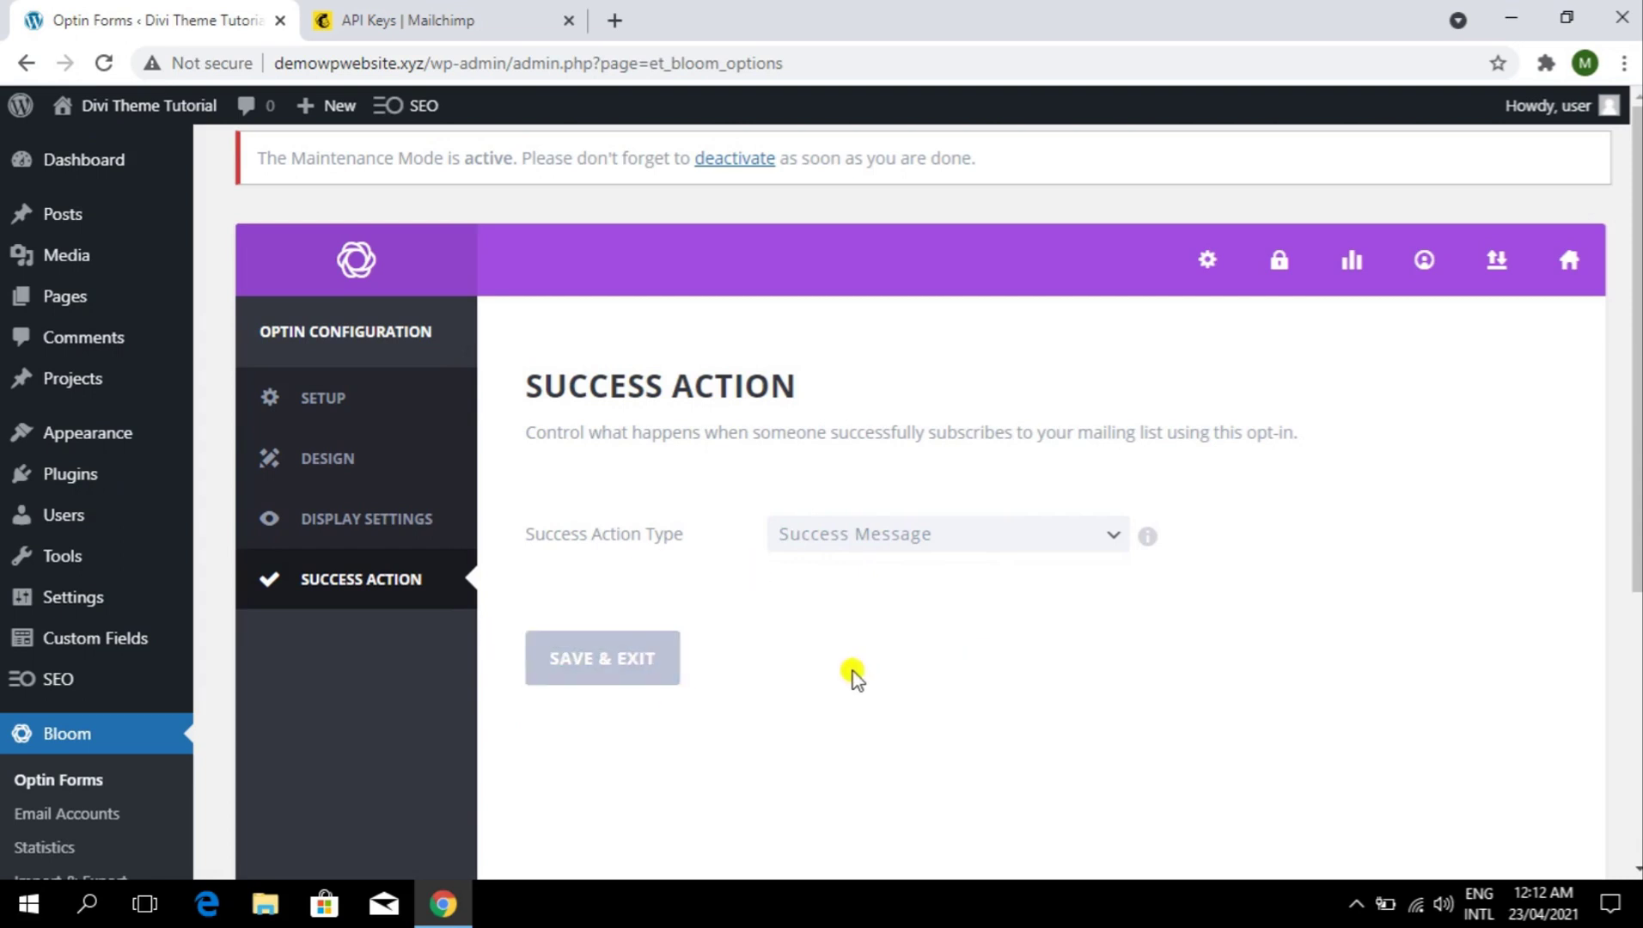
- Save and exit the optin configuration, closing the Mailchimp page and dismissing the save-password prompt
left_click(612, 658)
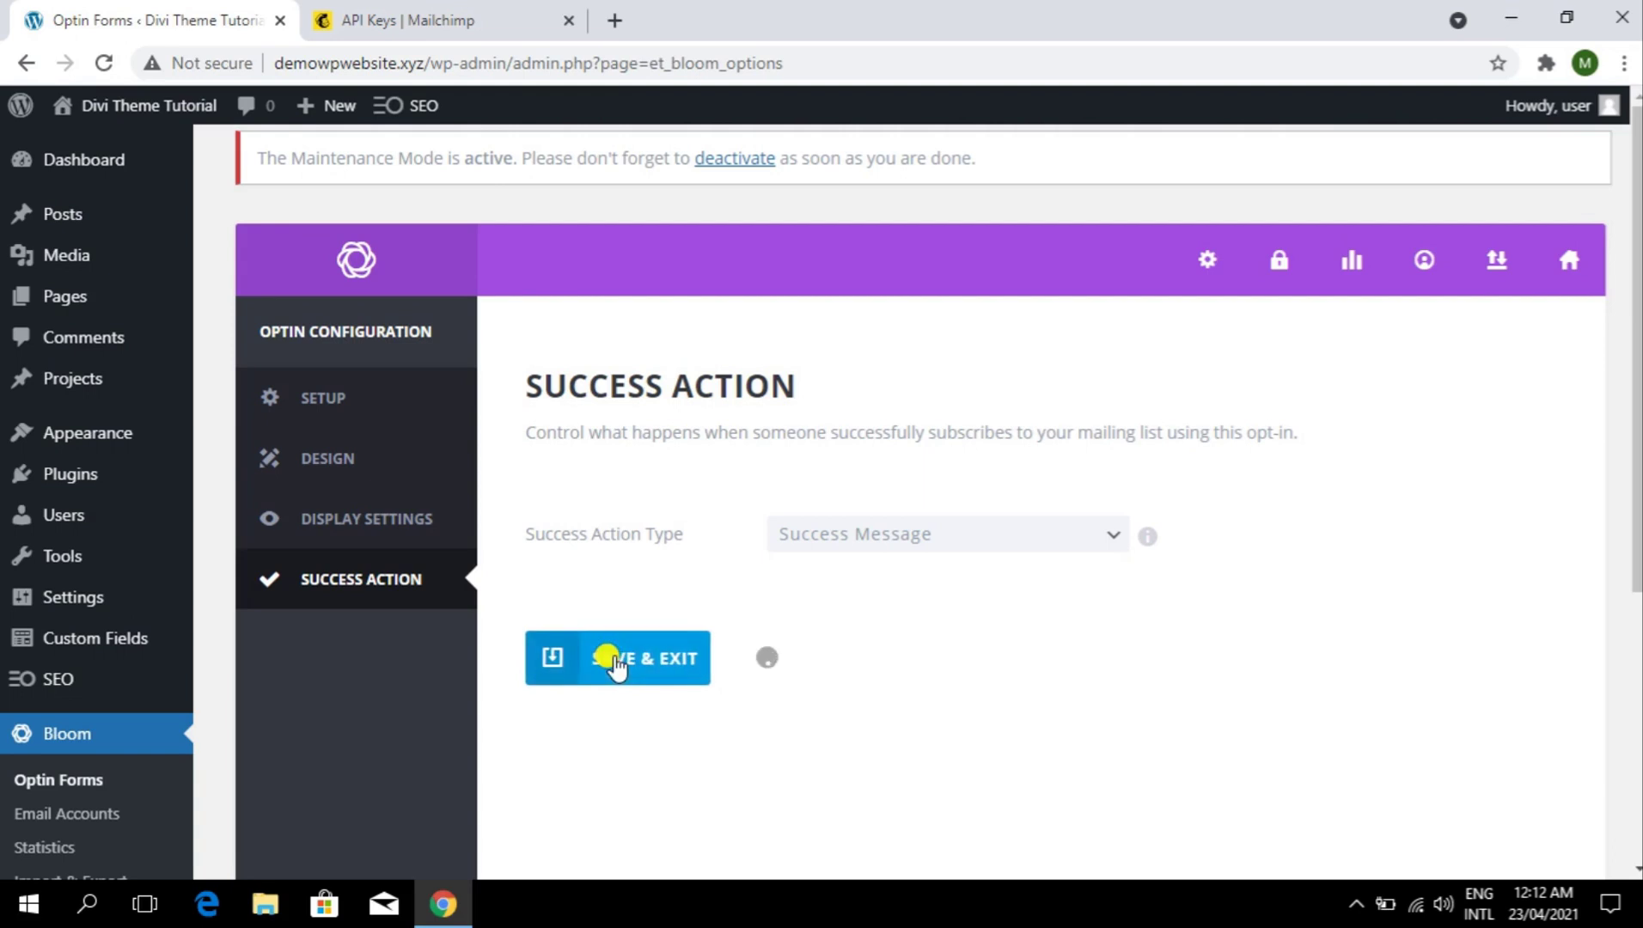
left_click(574, 19)
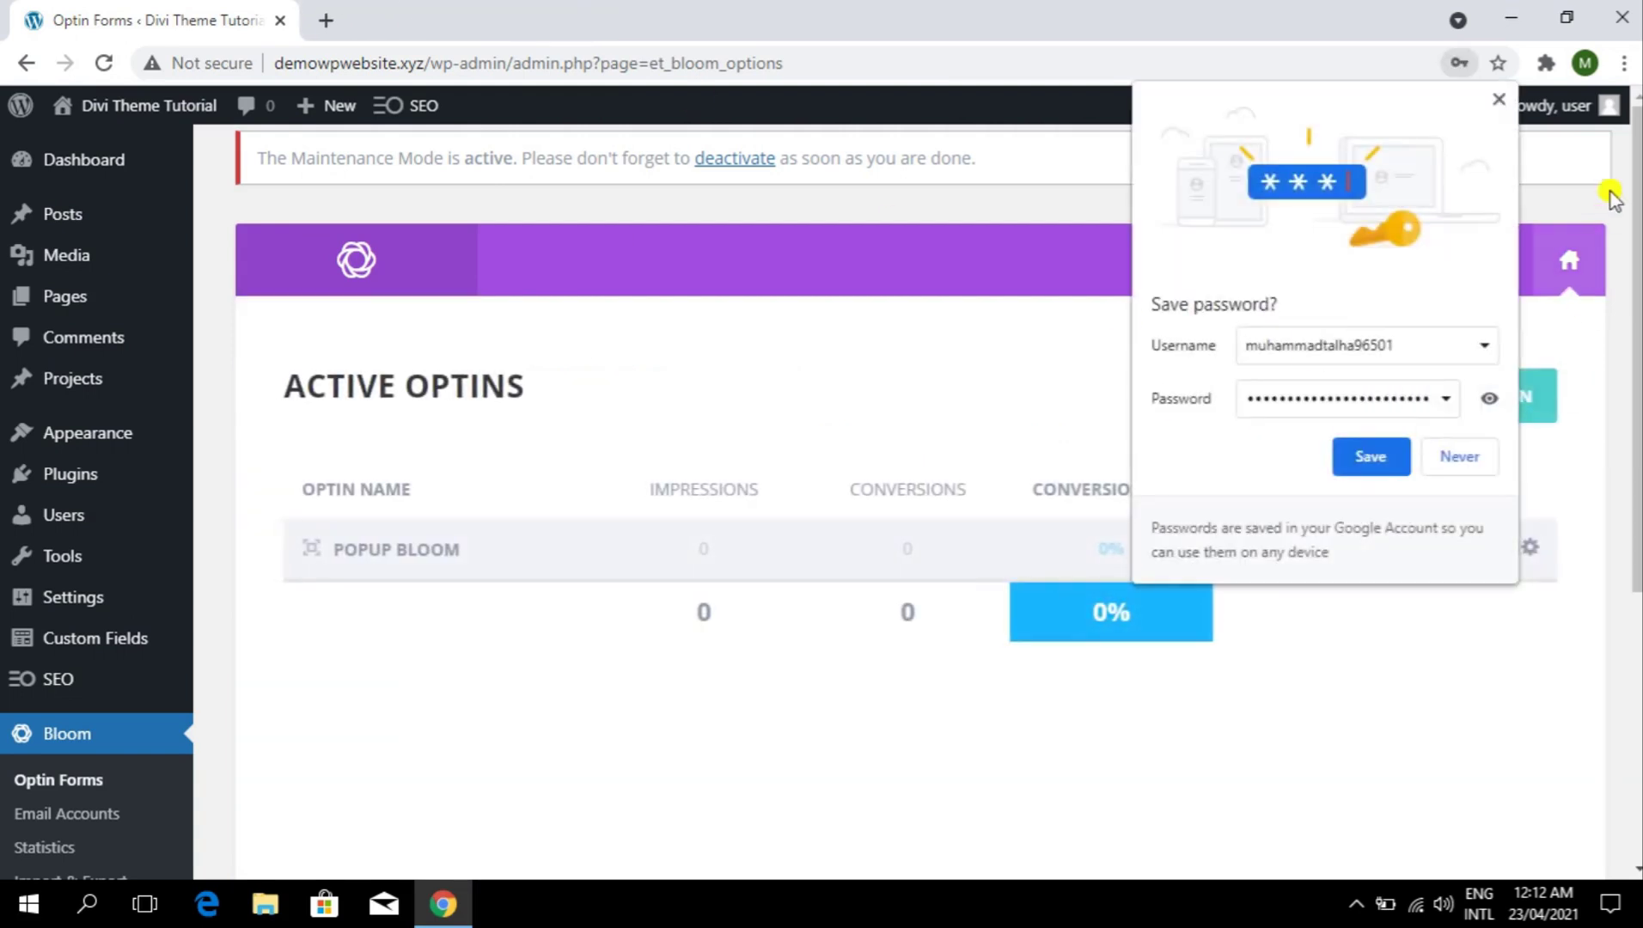
left_click(1499, 99)
- Open the Divi Theme Tutorial live site in a separate browser tab
mouse_move(165, 107)
right_click(165, 147)
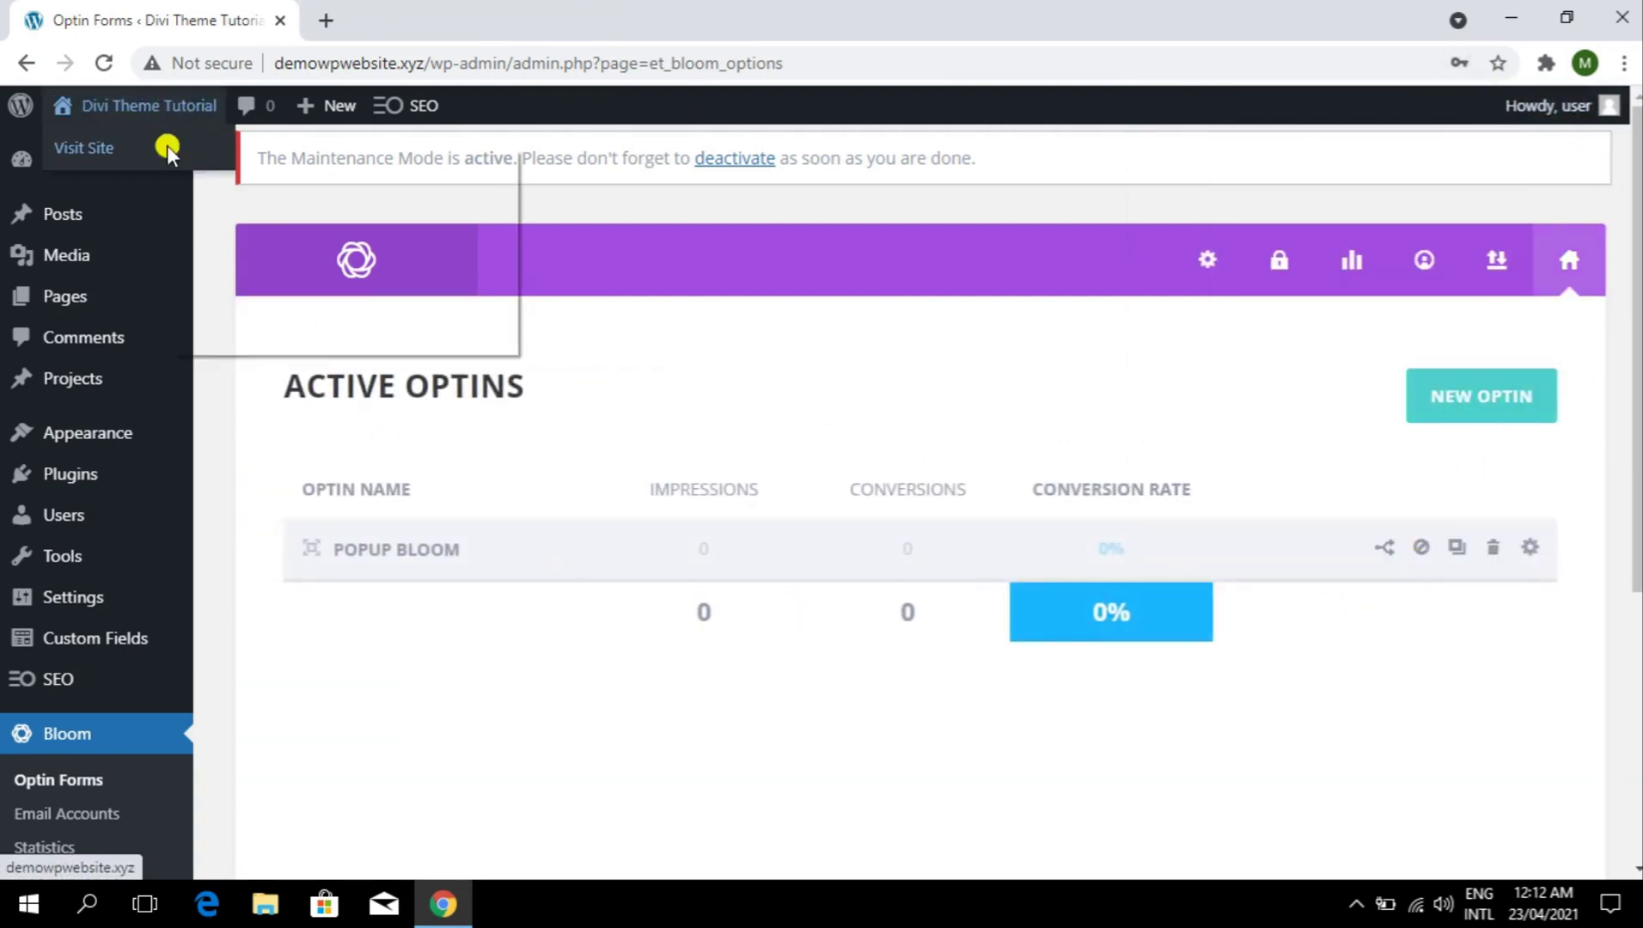
left_click(183, 161)
left_click(427, 25)
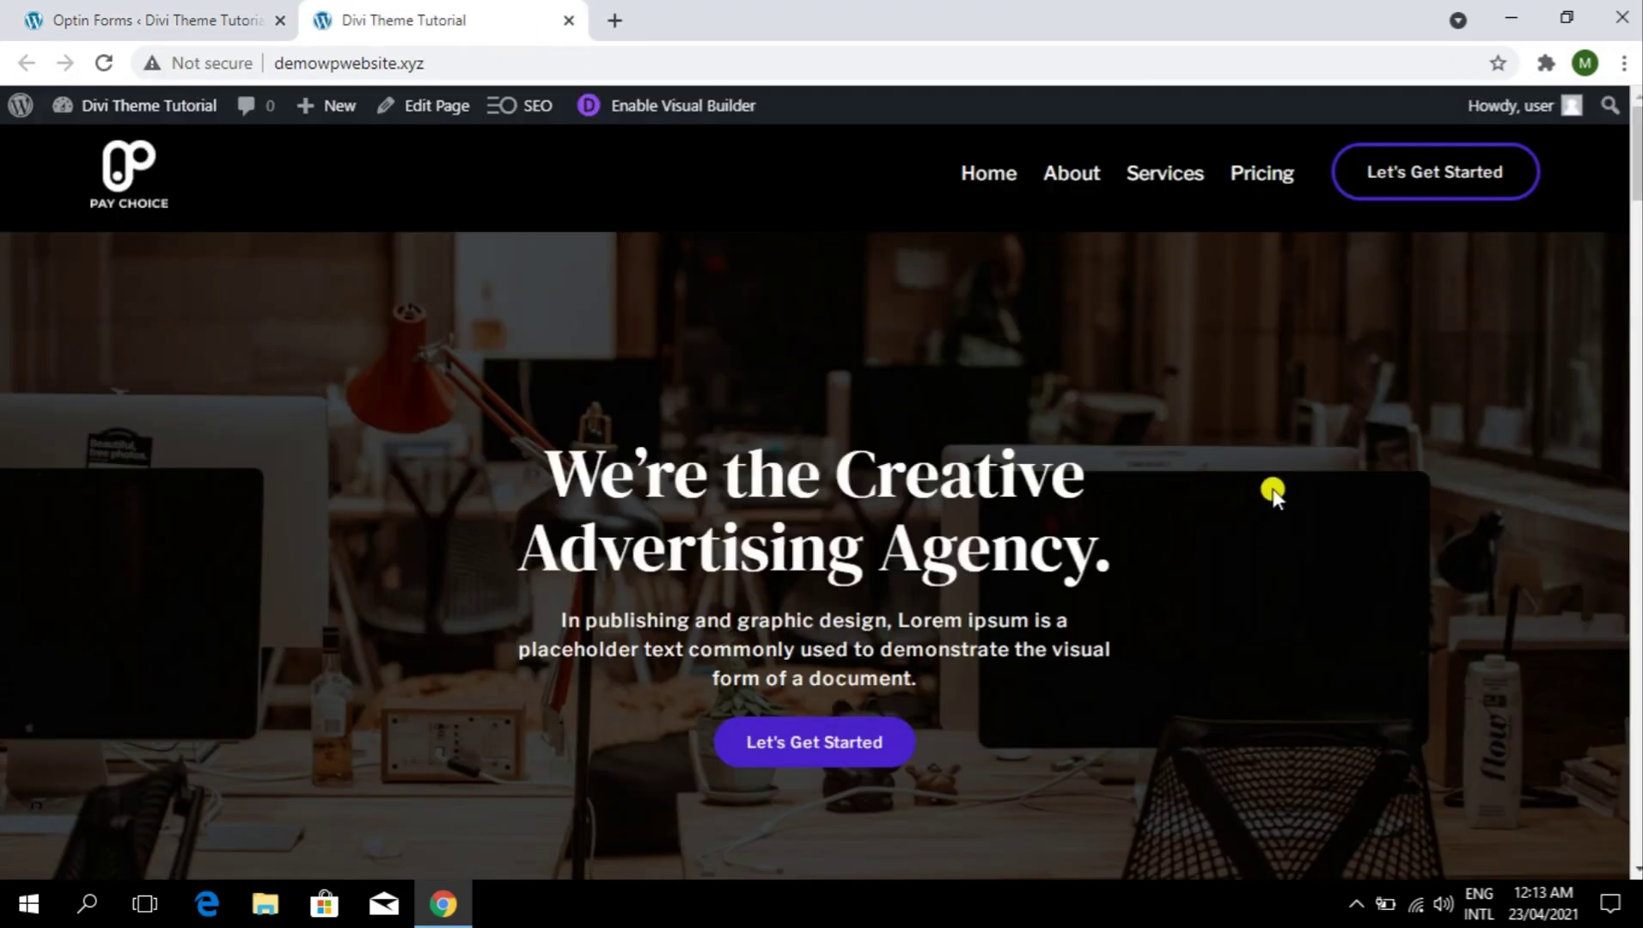
- Browse the homepage until the newsletter popup triggers, check its heading and text, and close it
scroll(1285, 490, "down", 9)
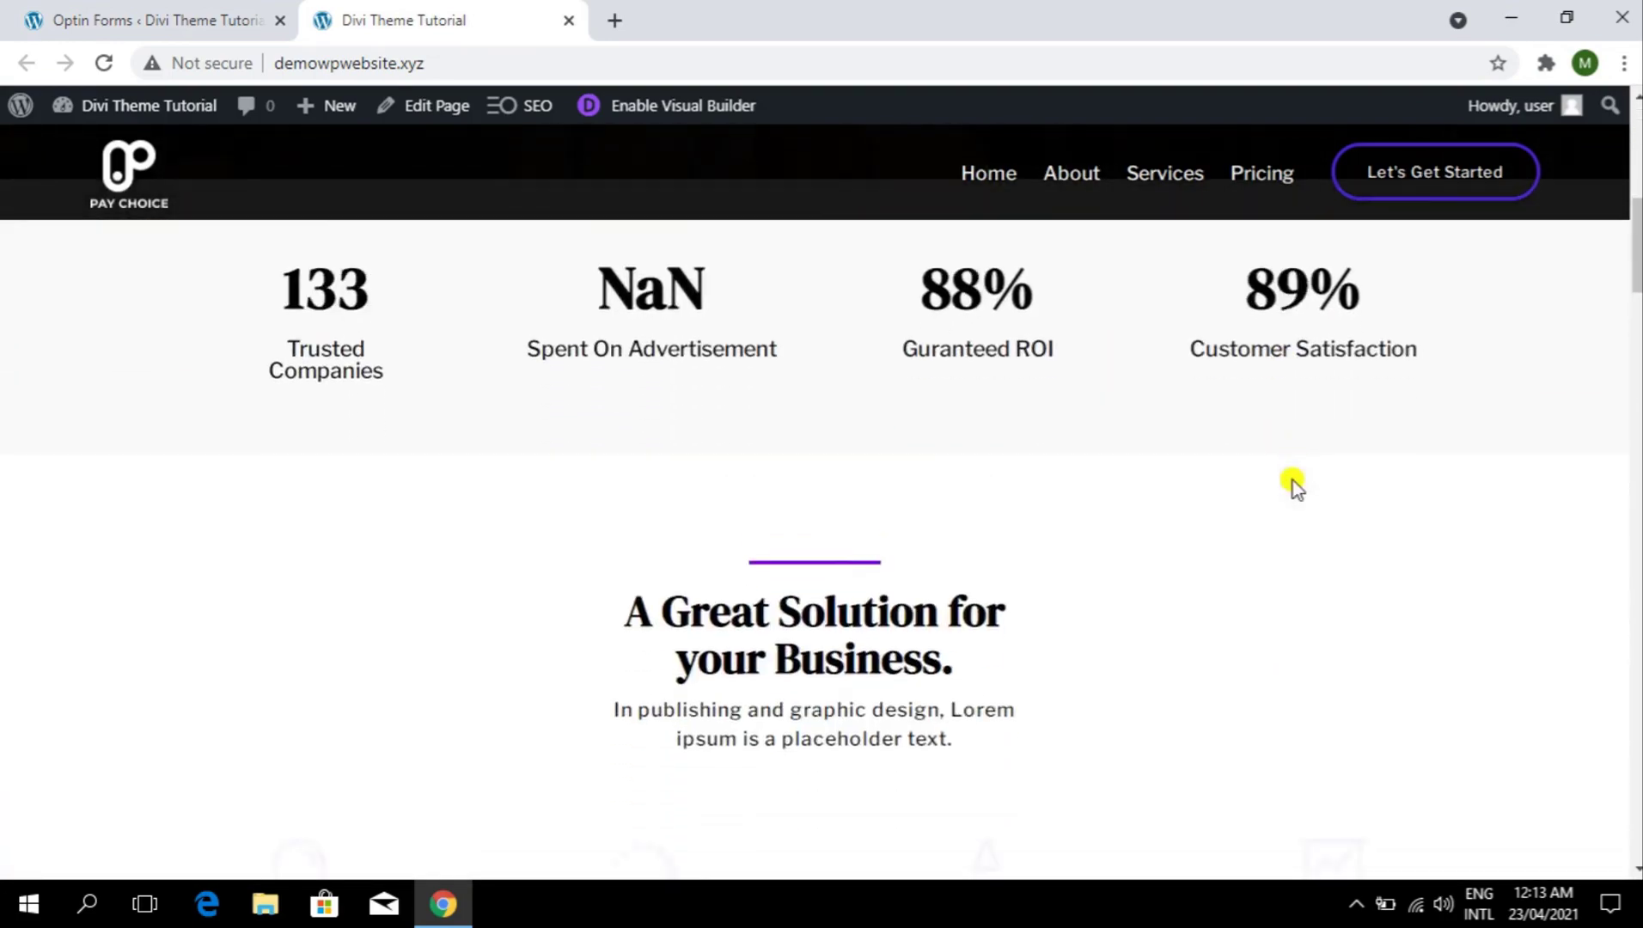
scroll(1295, 486, "down", 15)
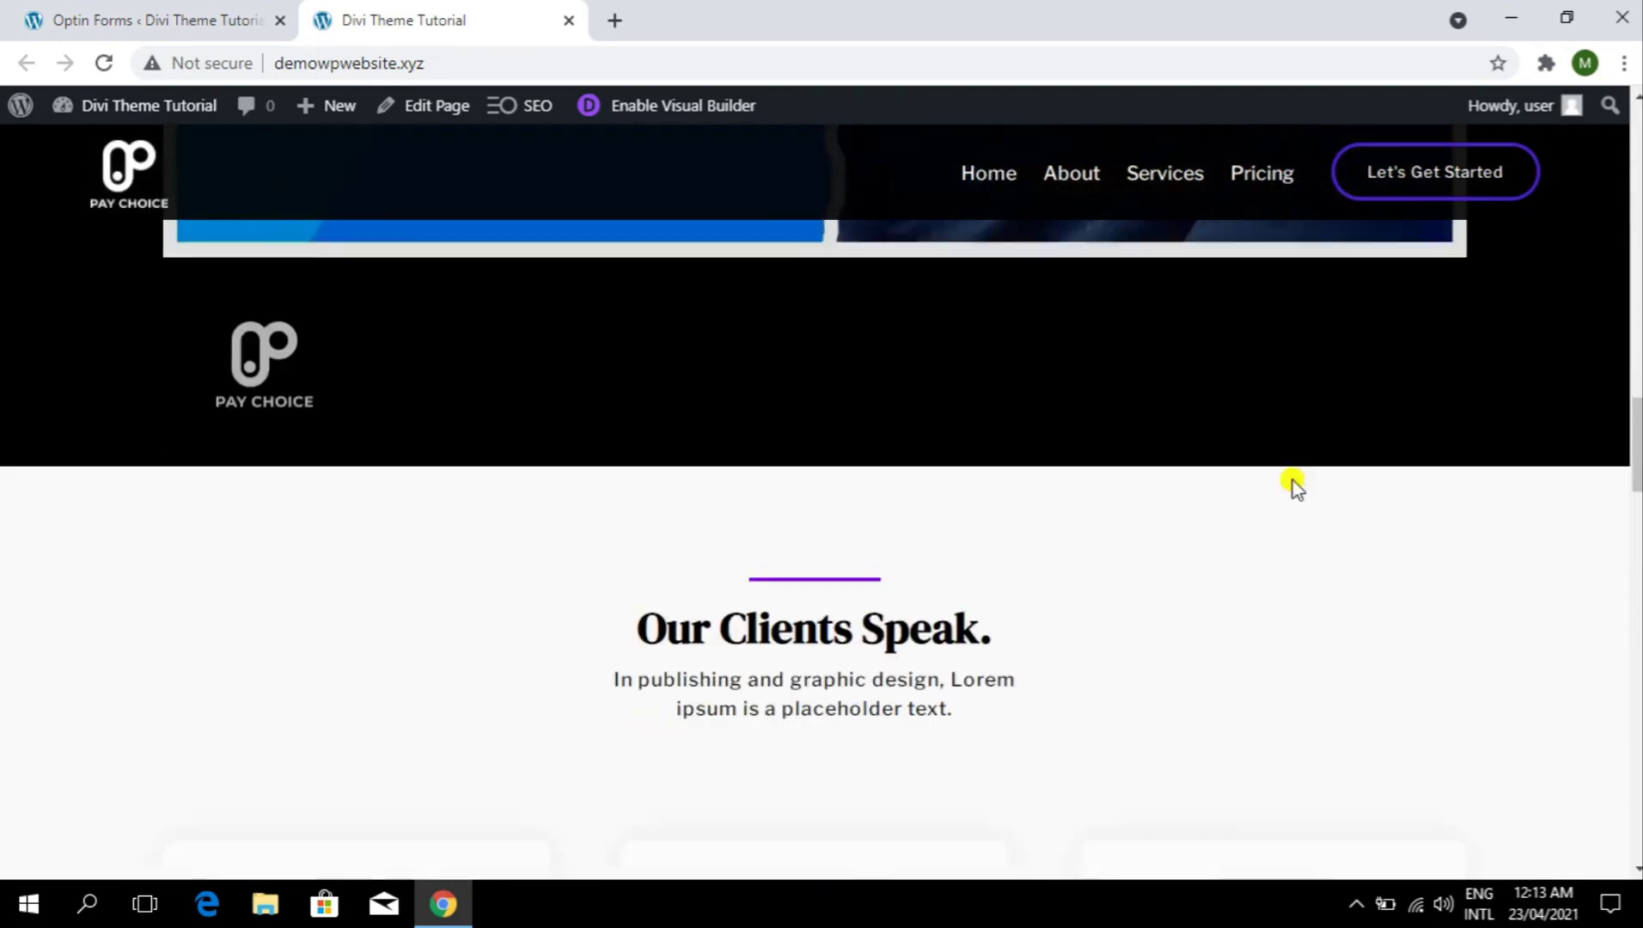
scroll(1294, 482, "down", 15)
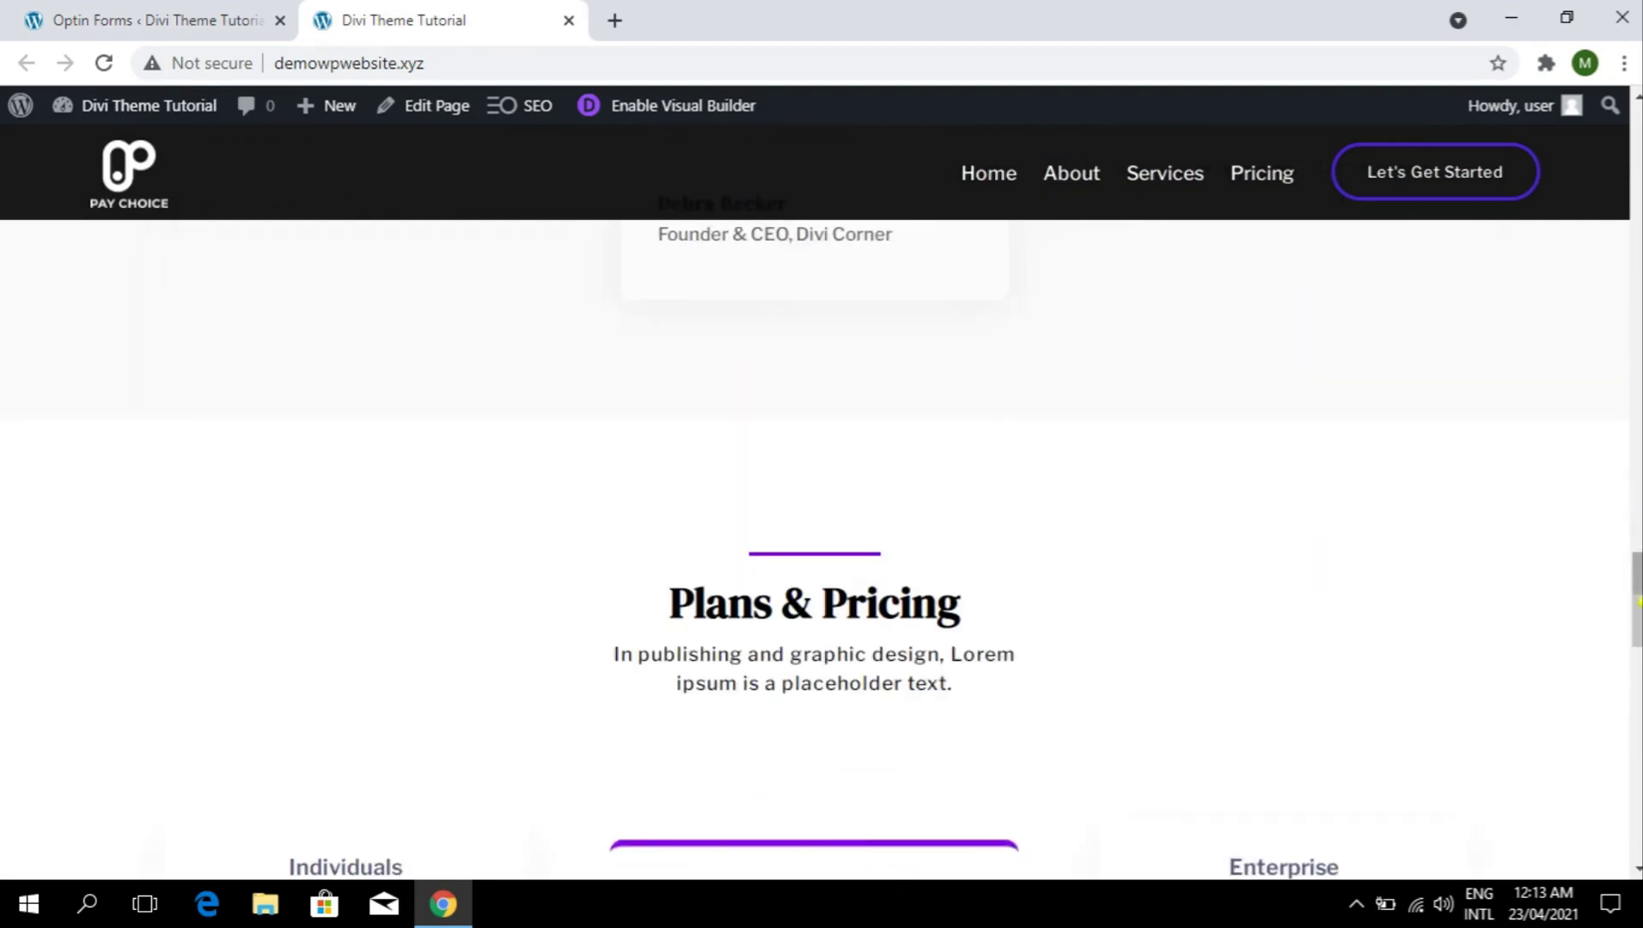
left_click_drag(1639, 602, 1637, 150)
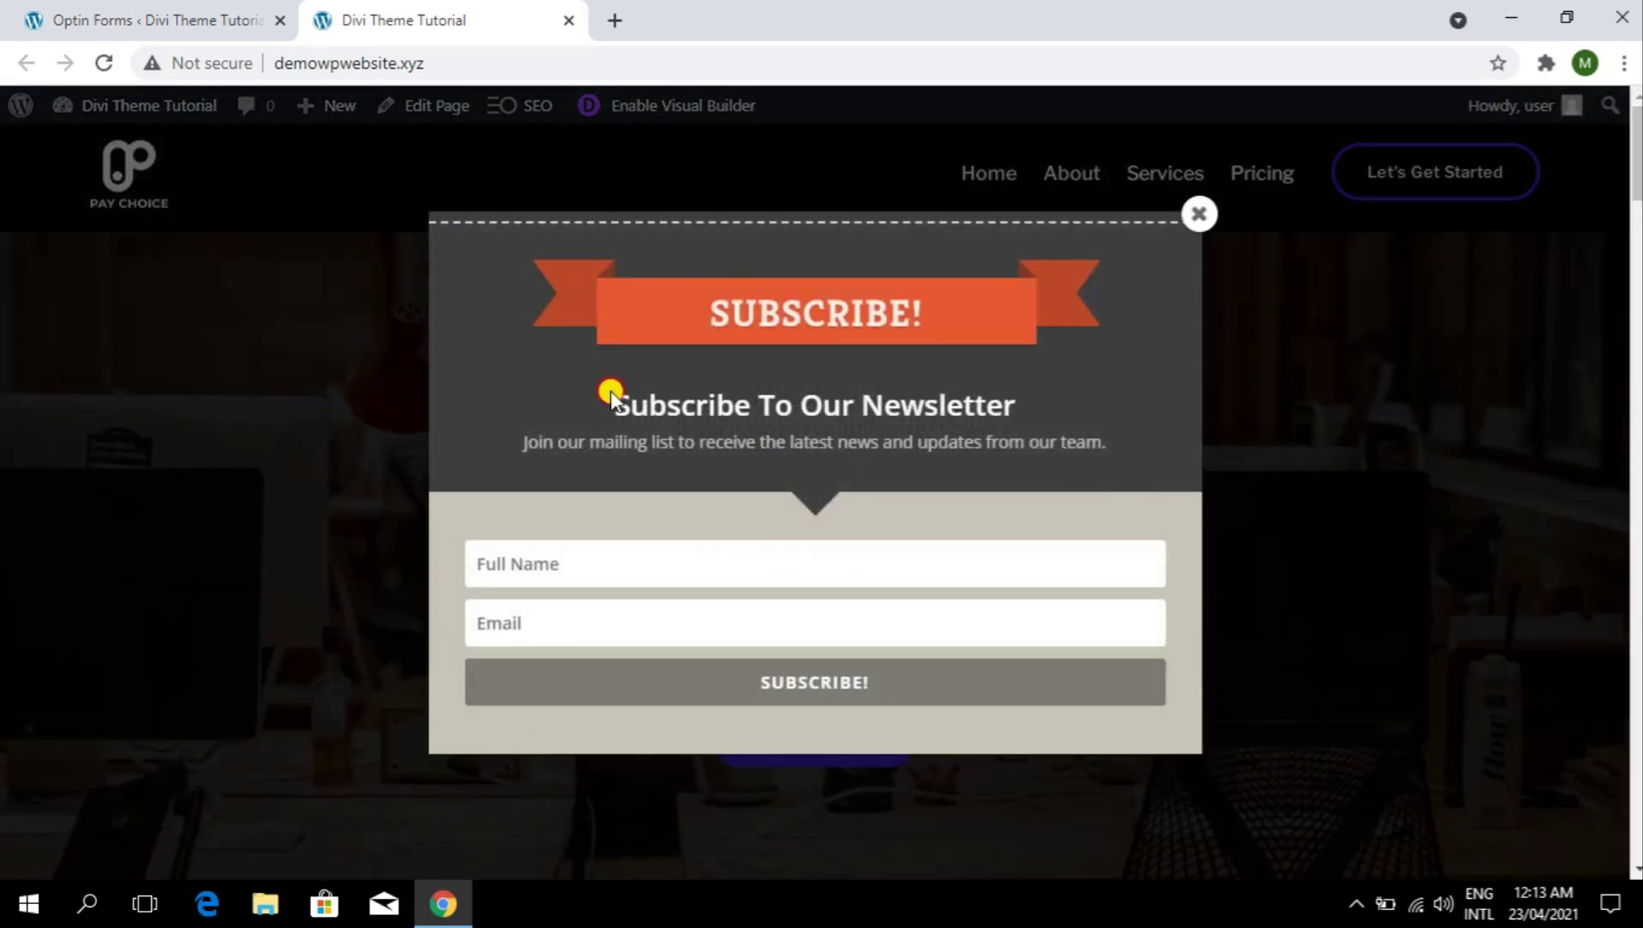
left_click_drag(611, 395, 1191, 468)
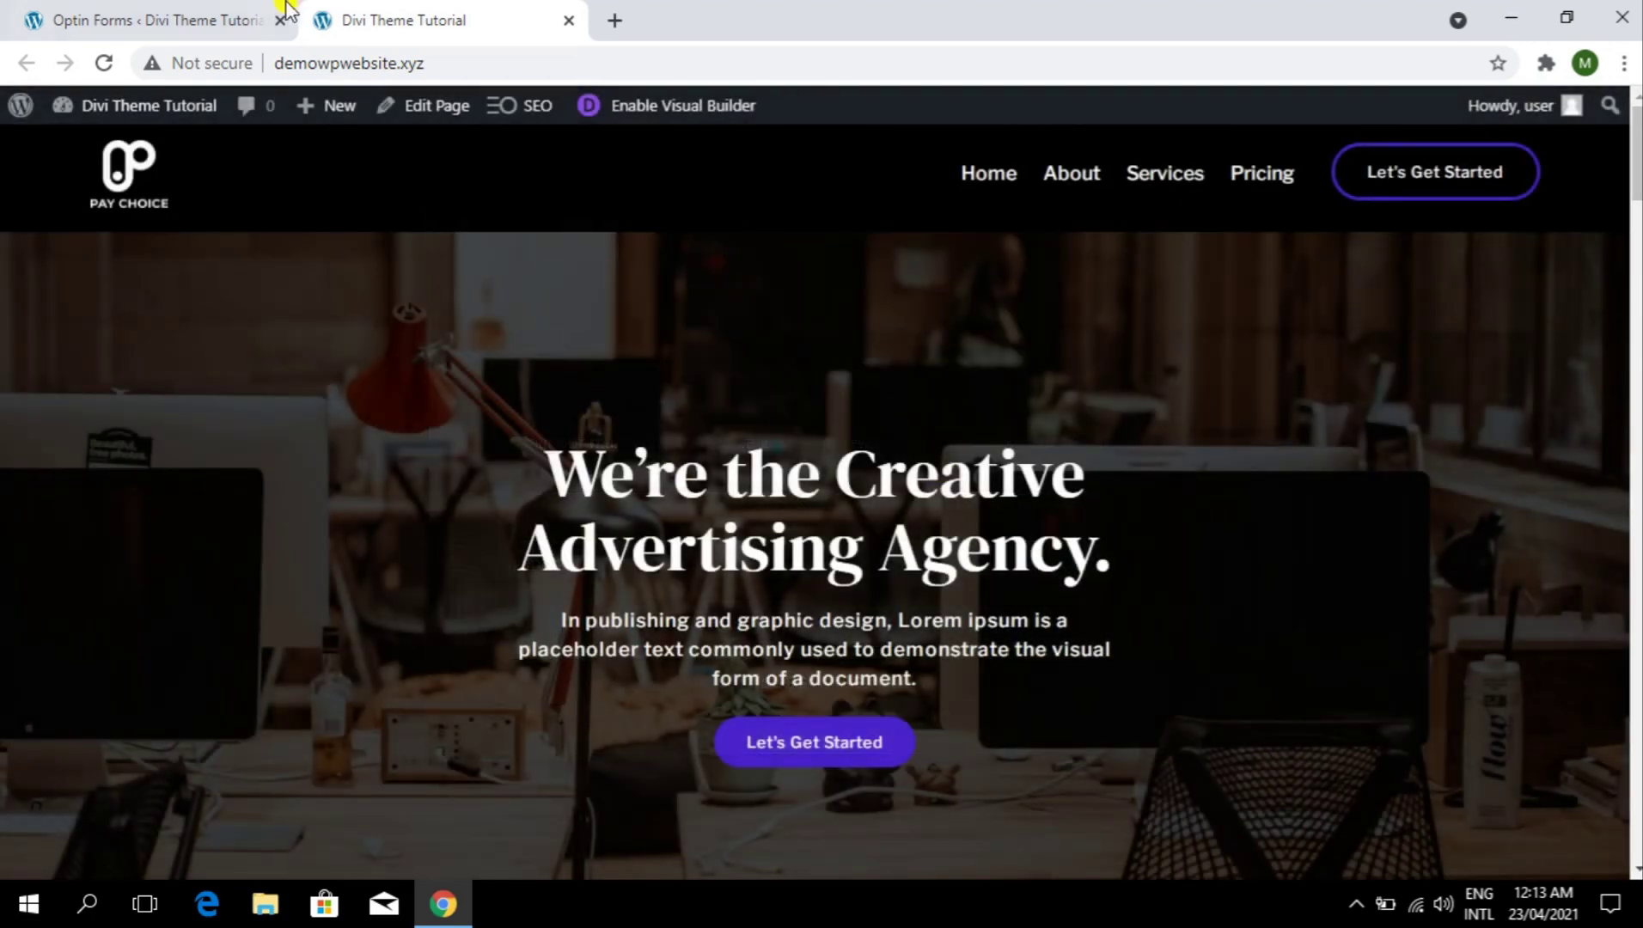
- Return to the Bloom optin list and try adding an A/B testing variant to the Popup Bloom optin
left_click(209, 9)
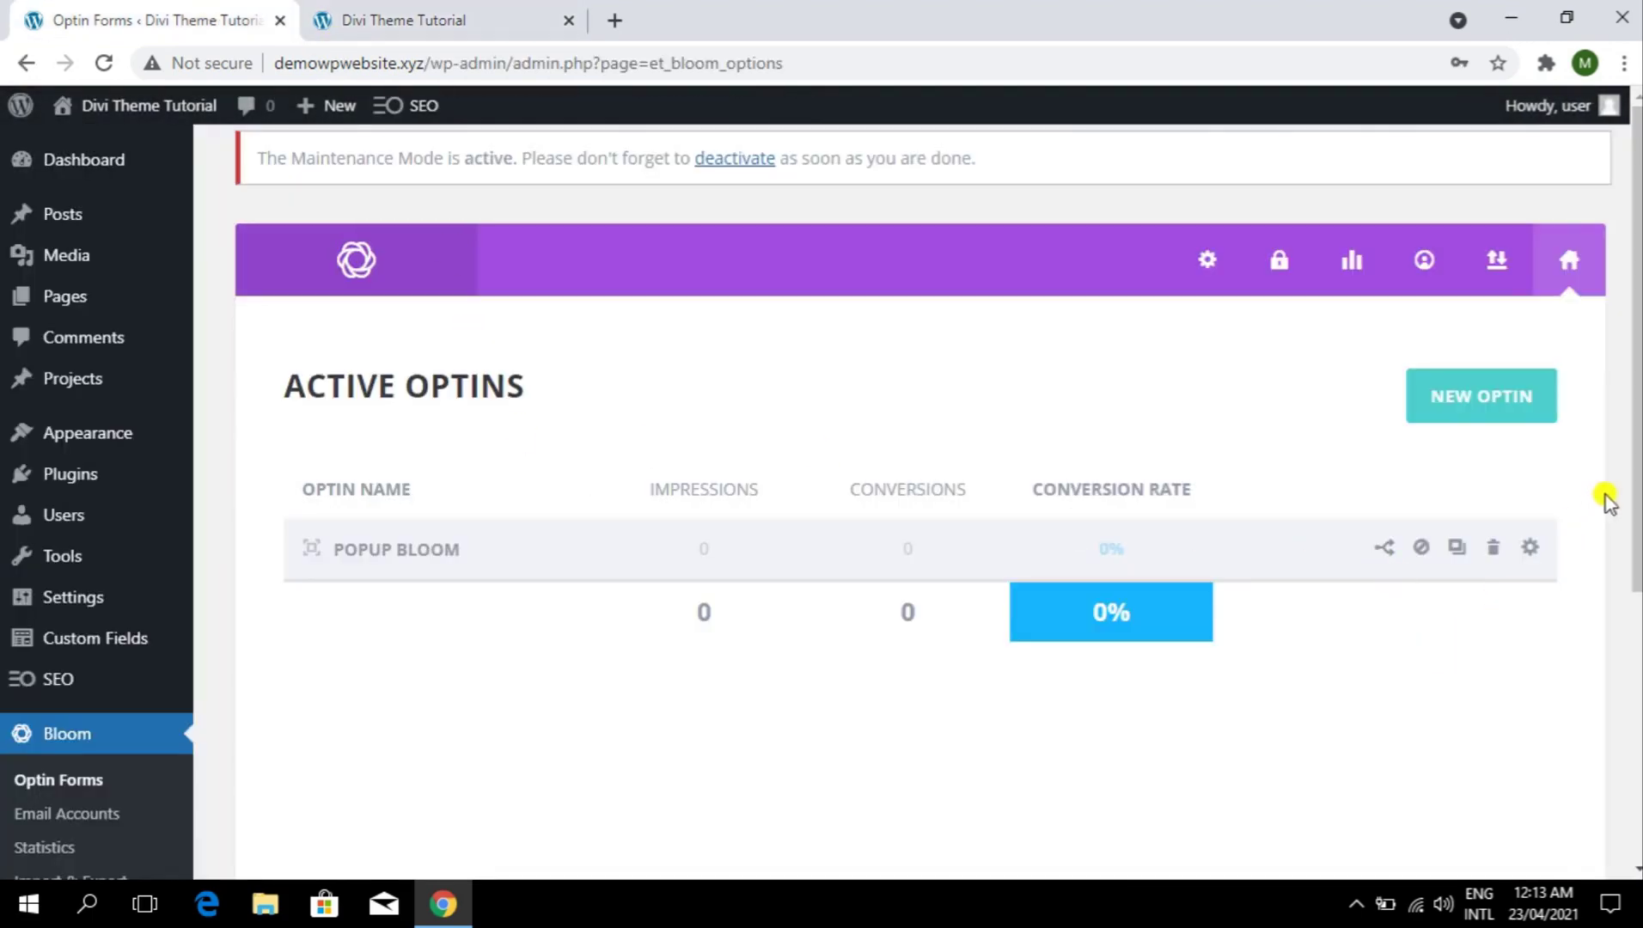
scroll(1616, 507, "down", 1)
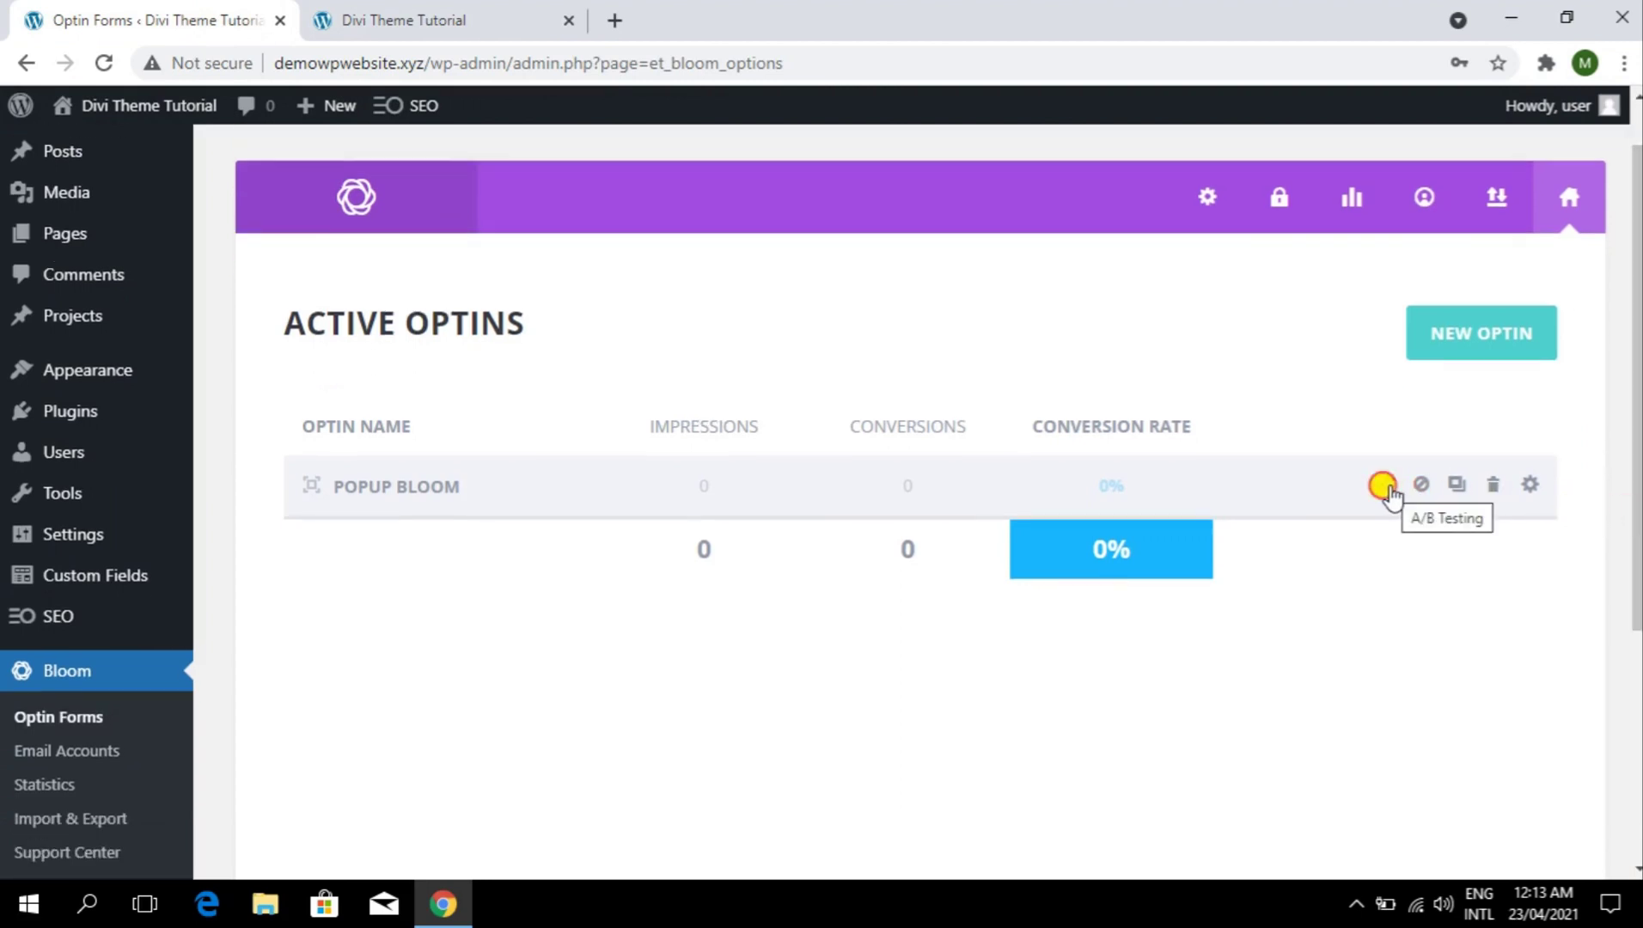
left_click(1386, 488)
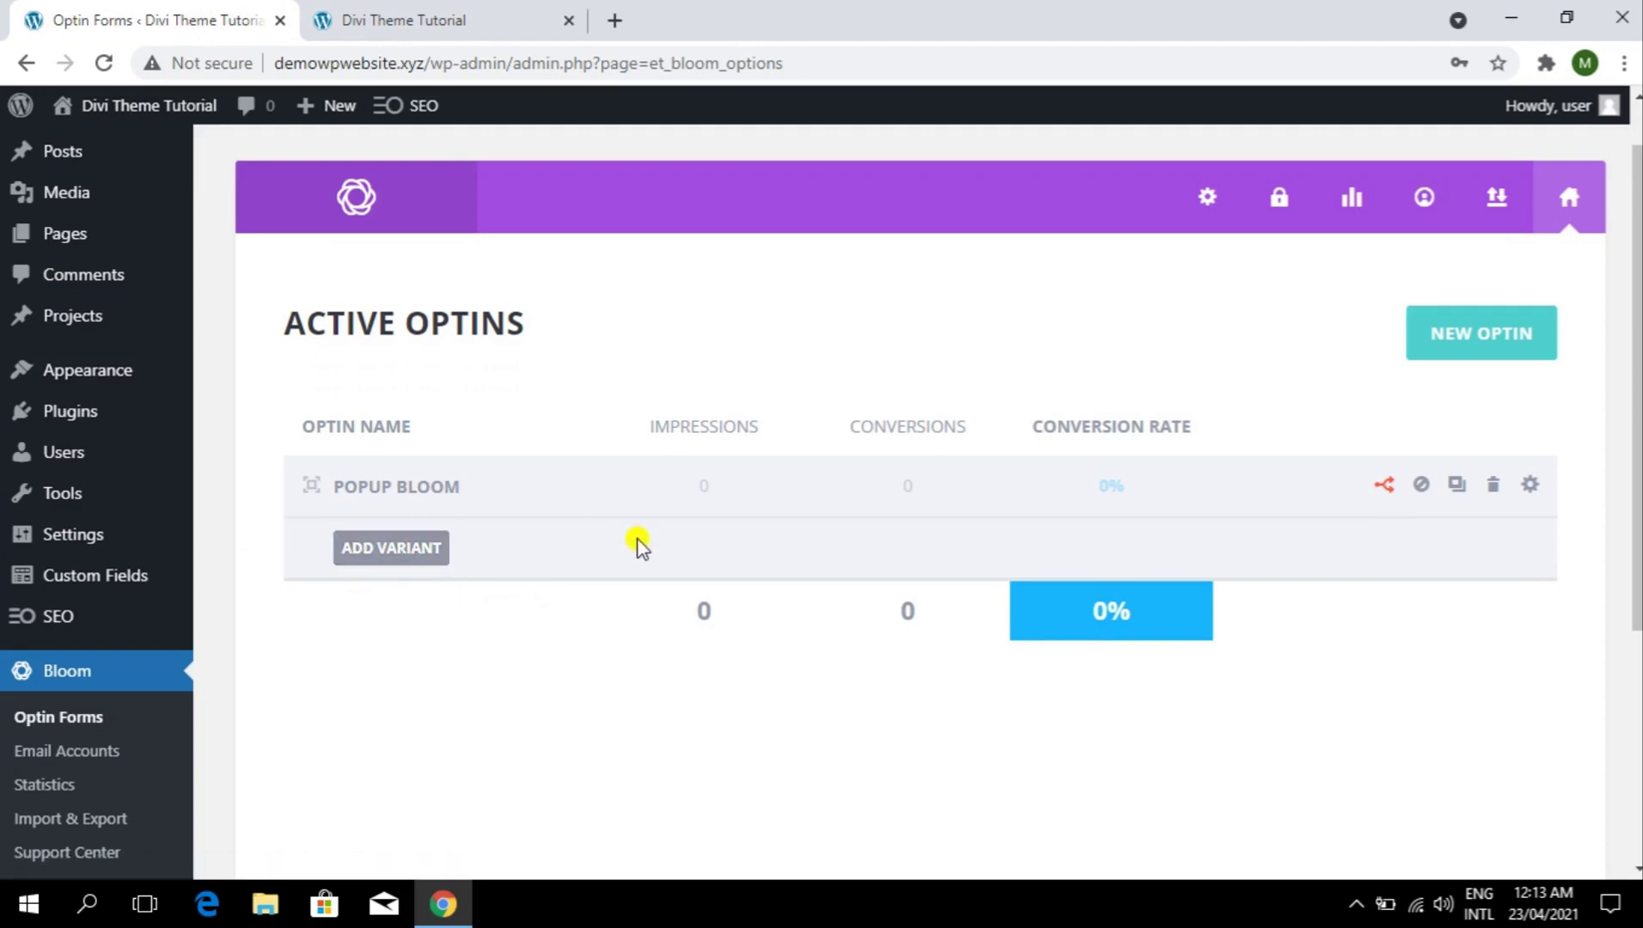
left_click(430, 21)
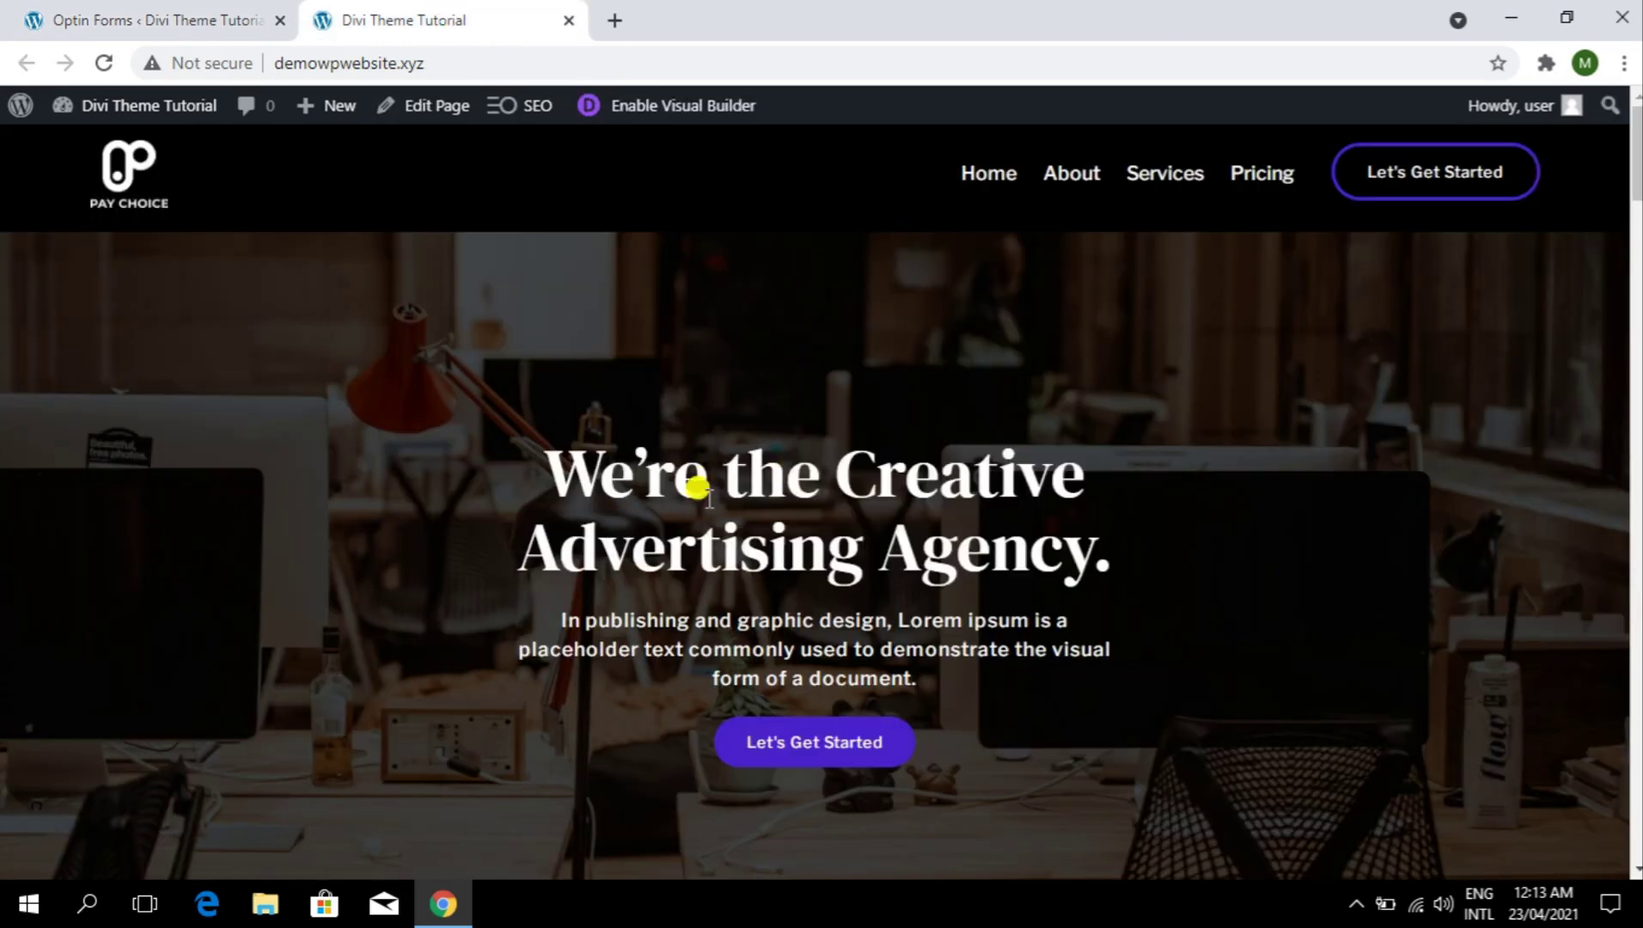
left_click(49, 11)
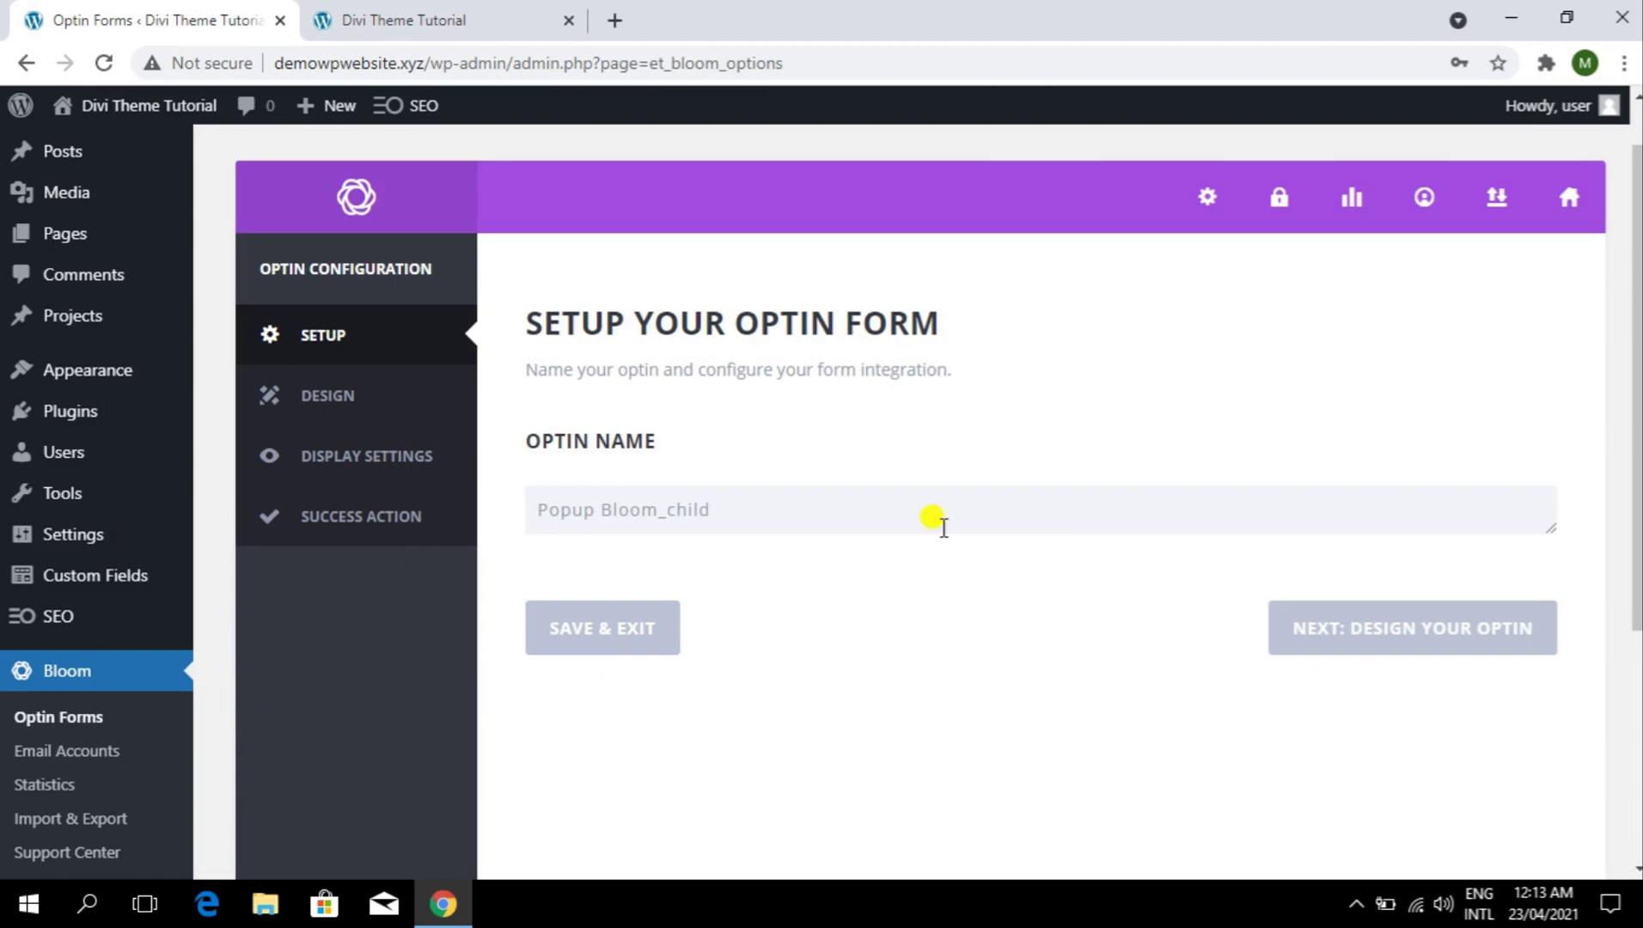
left_click_drag(739, 503, 552, 430)
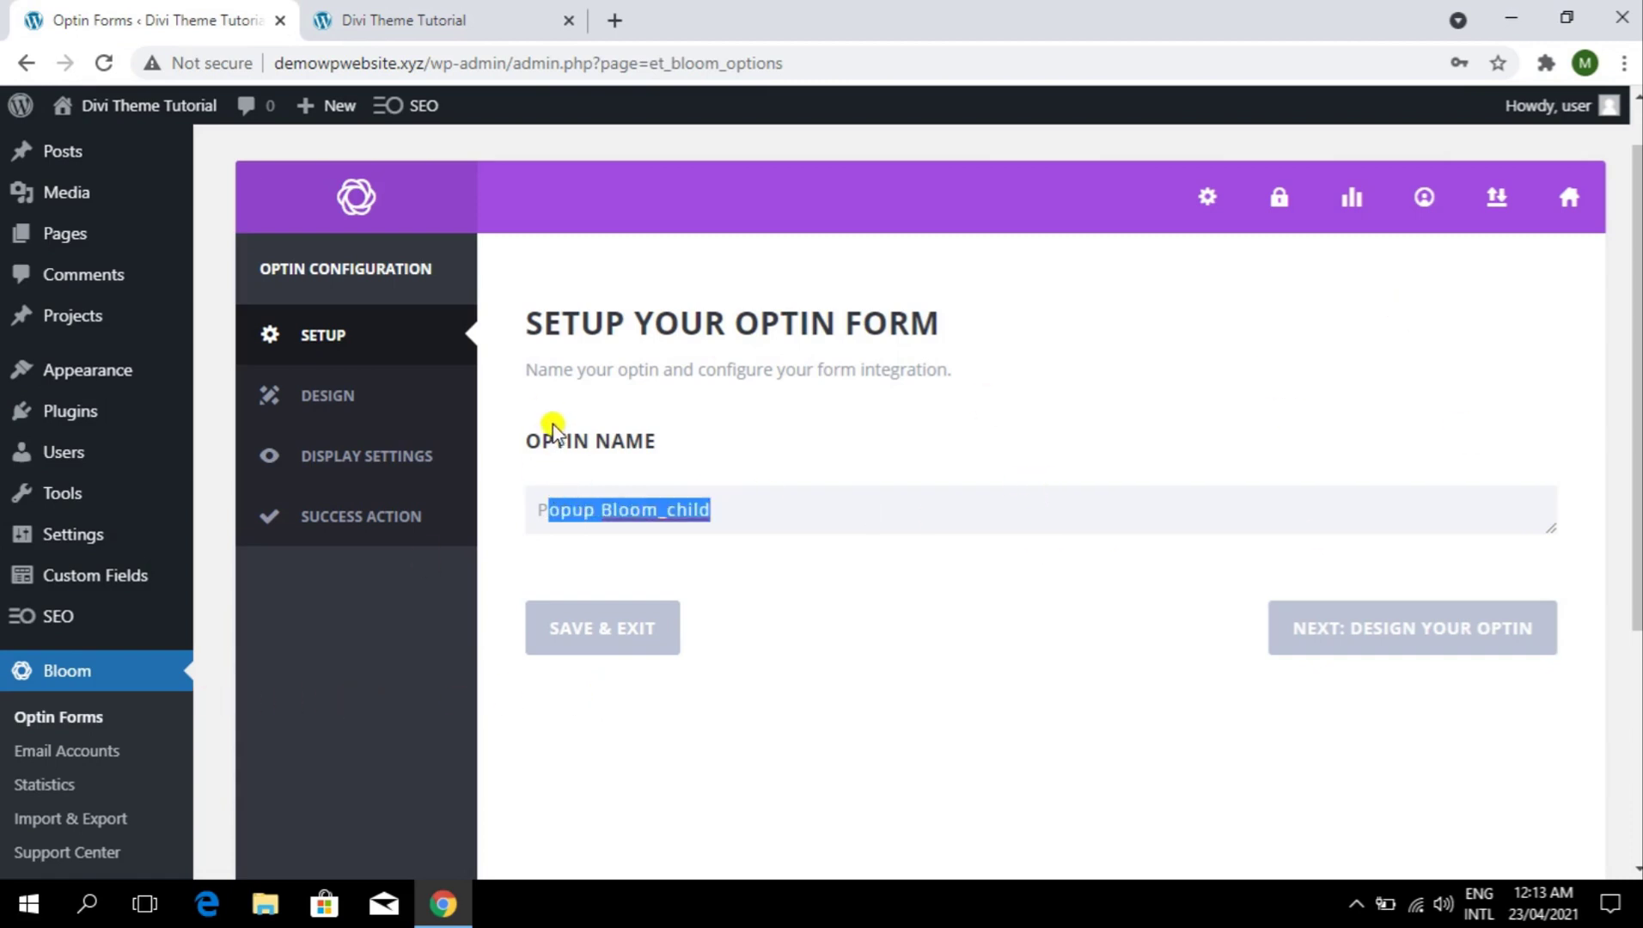
- Delete the Popup Bloom_child variant from the optin list and close Popup Bloom's A/B testing options
left_click(81, 716)
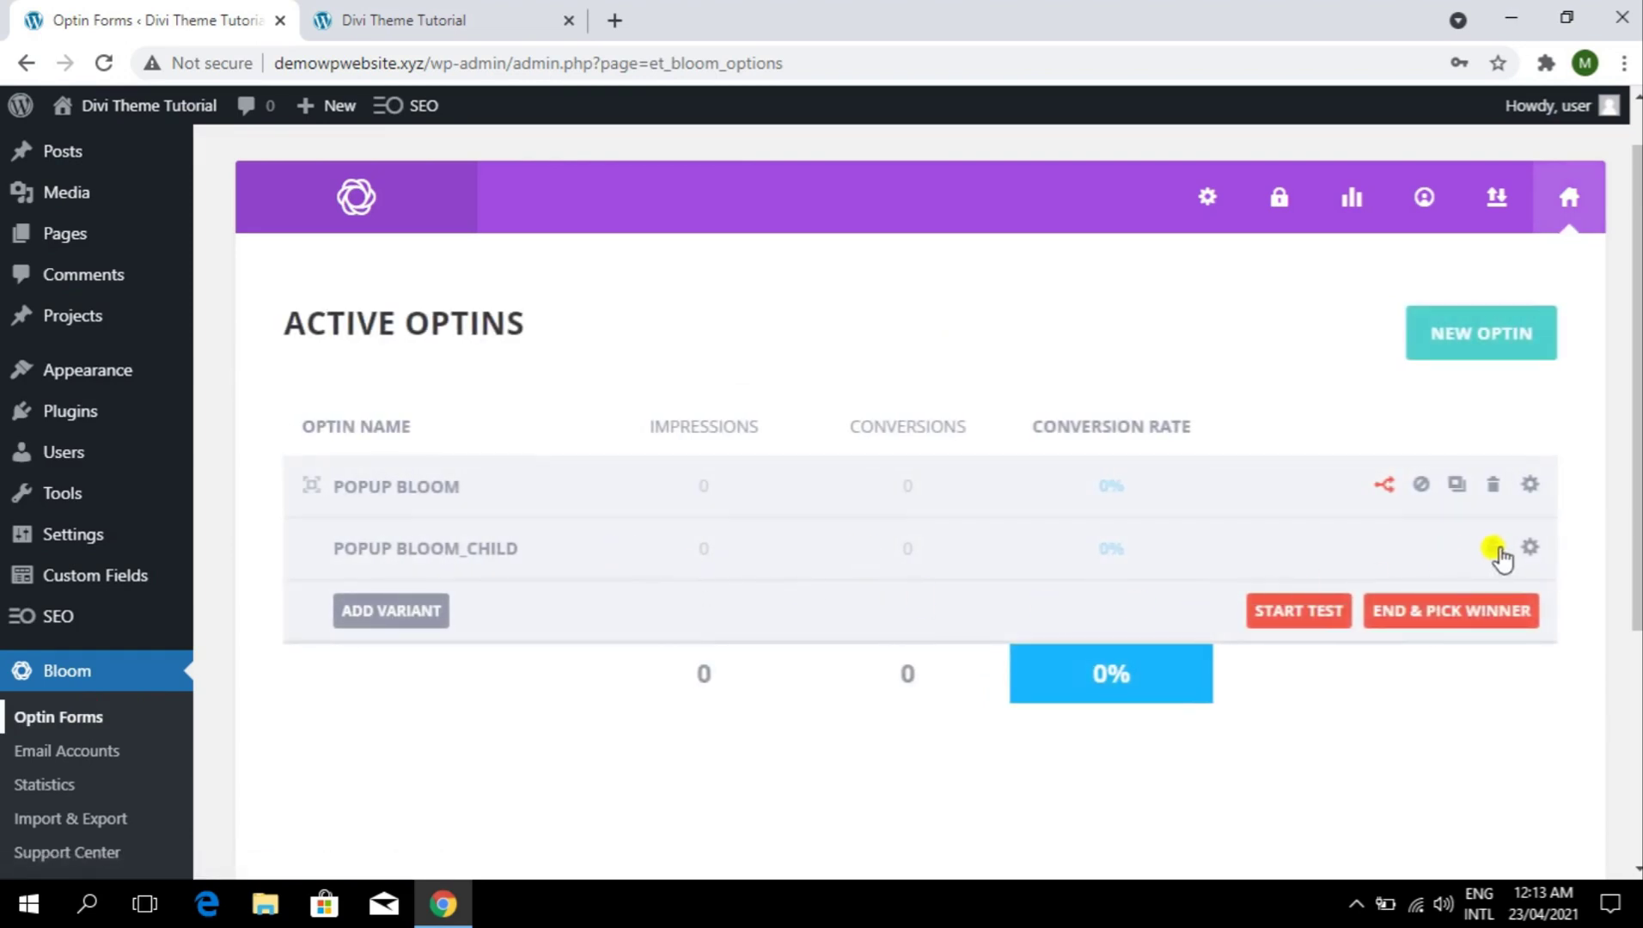
left_click(1493, 550)
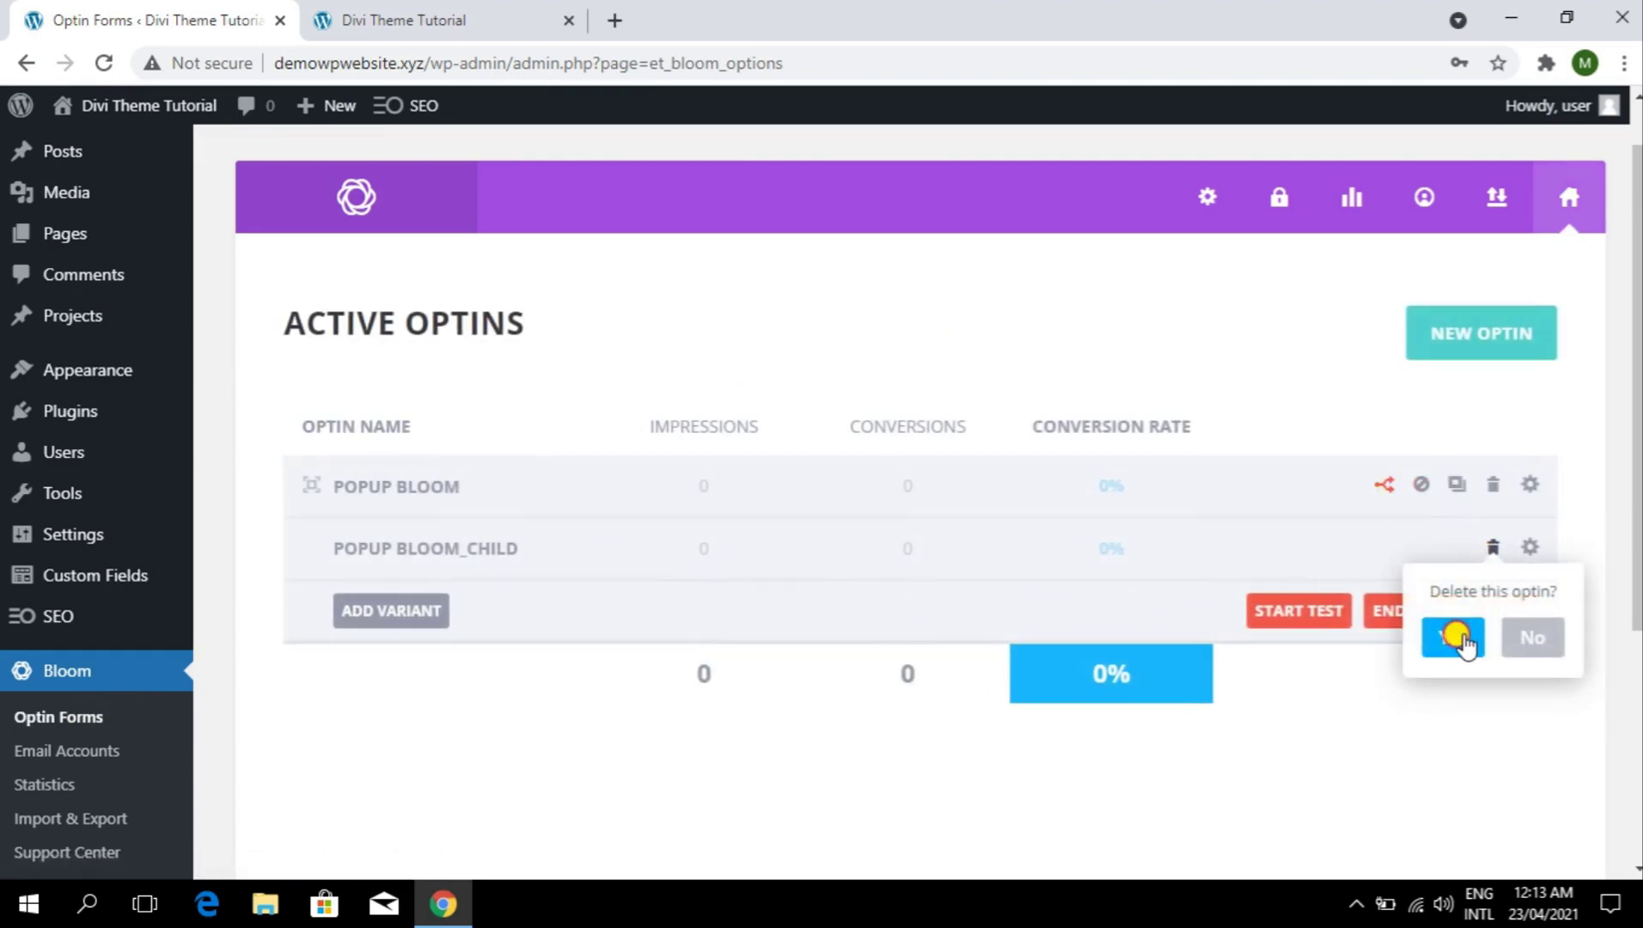
left_click(1387, 486)
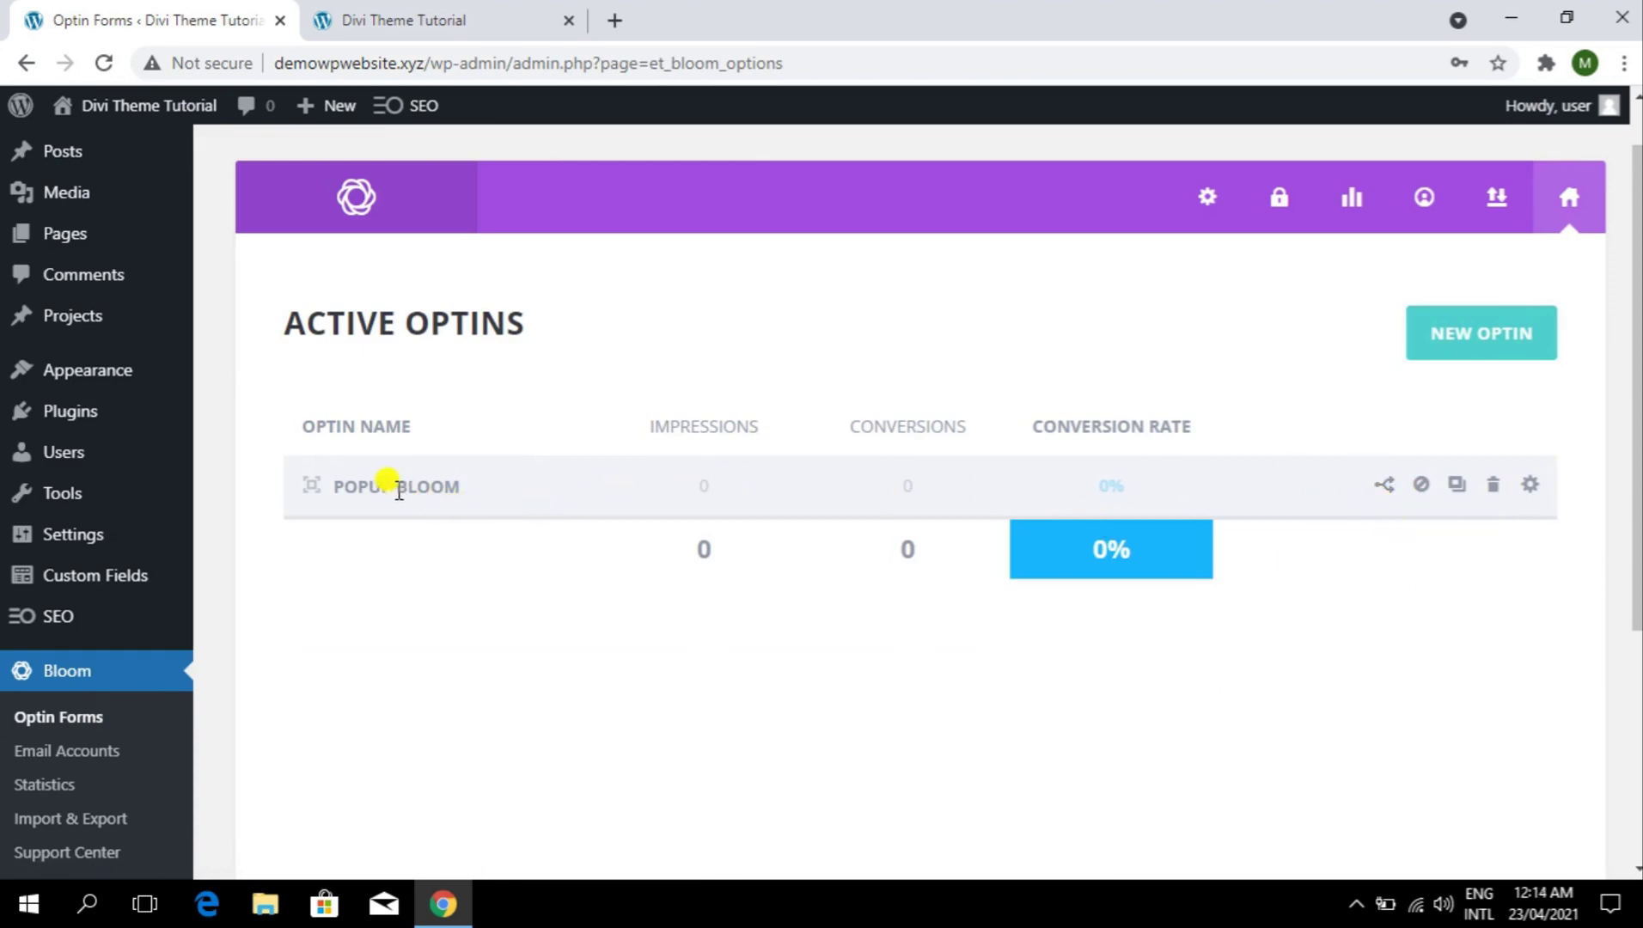
left_click_drag(356, 489, 466, 480)
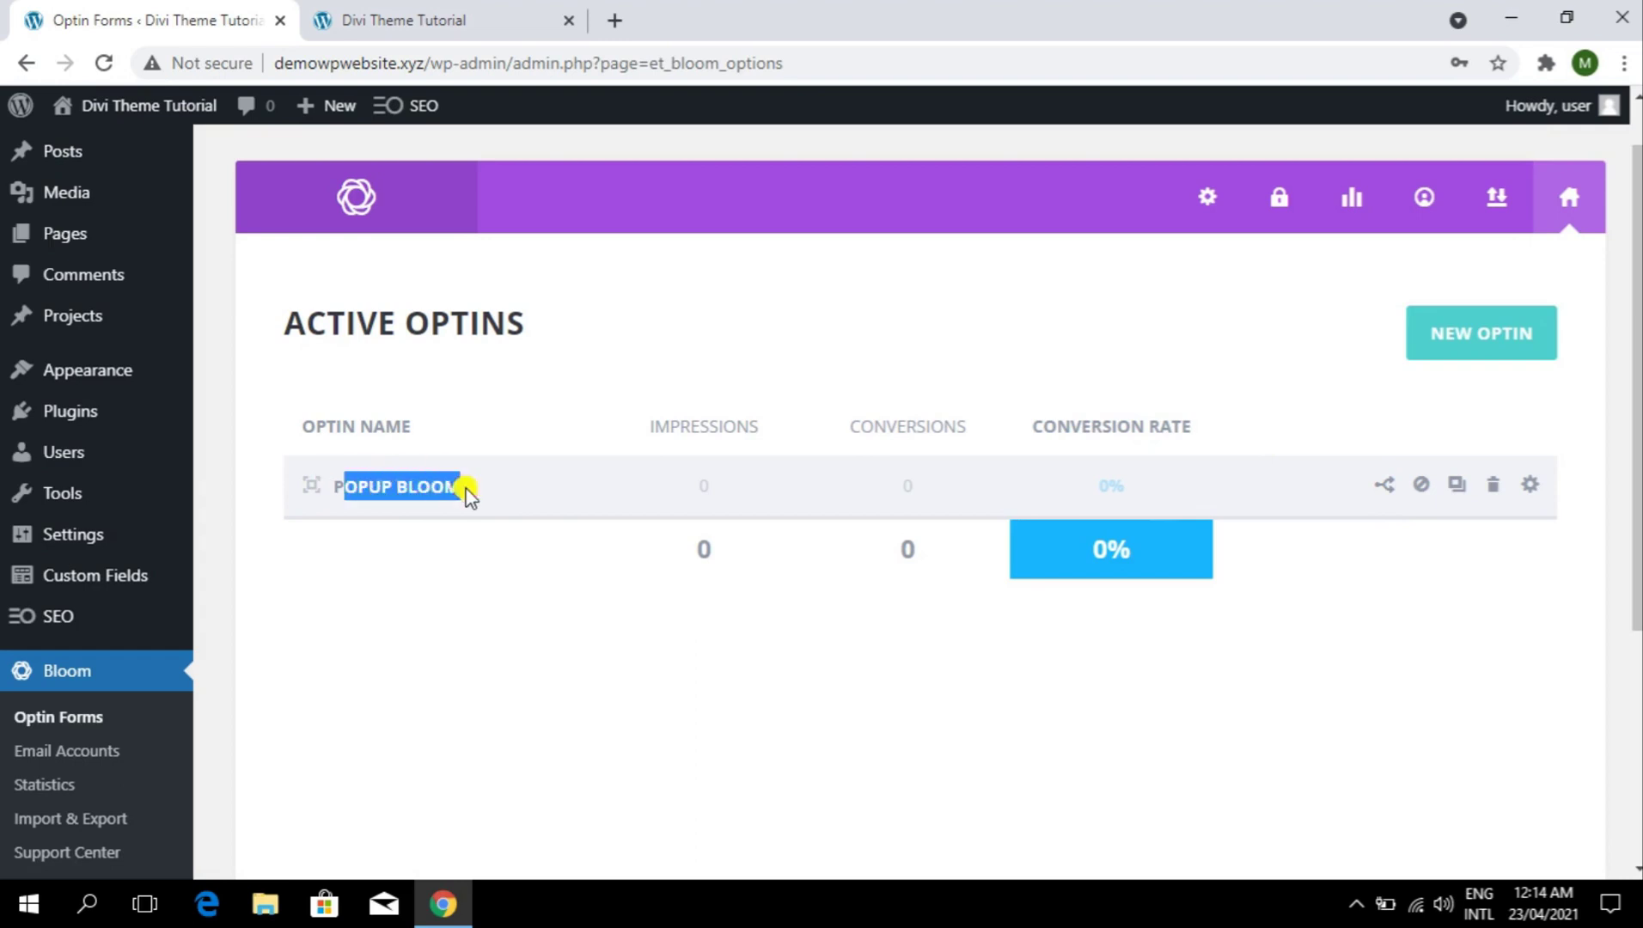
left_click(514, 628)
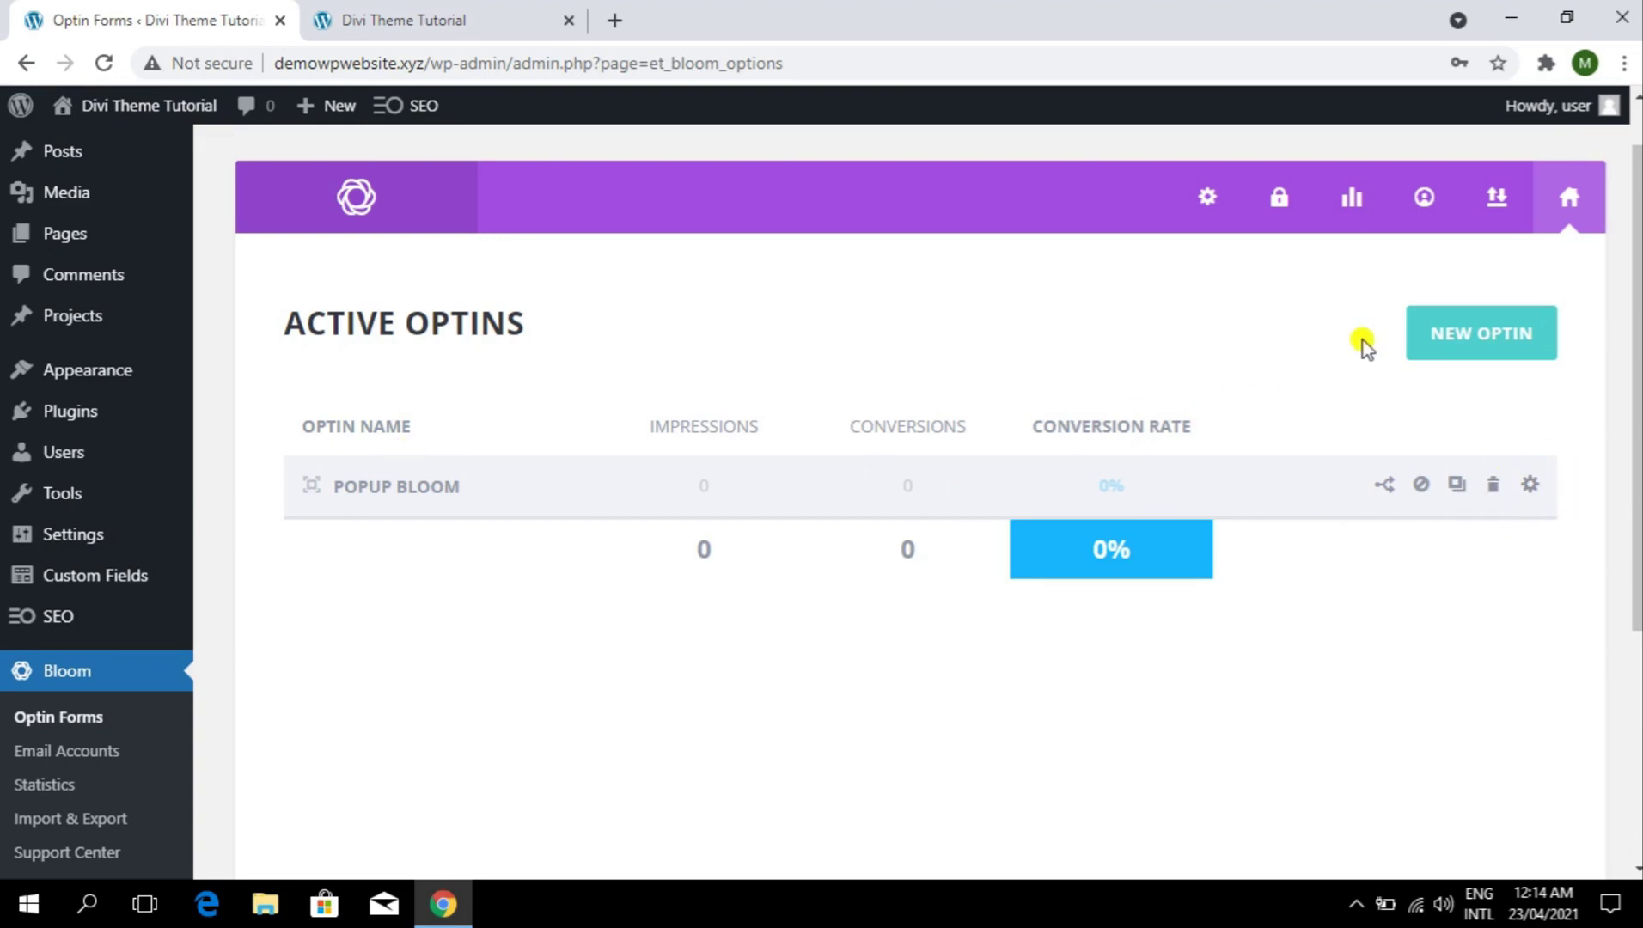
- Create a new optin of the Fly In type
left_click(1456, 341)
scroll(1005, 404, "down", 2)
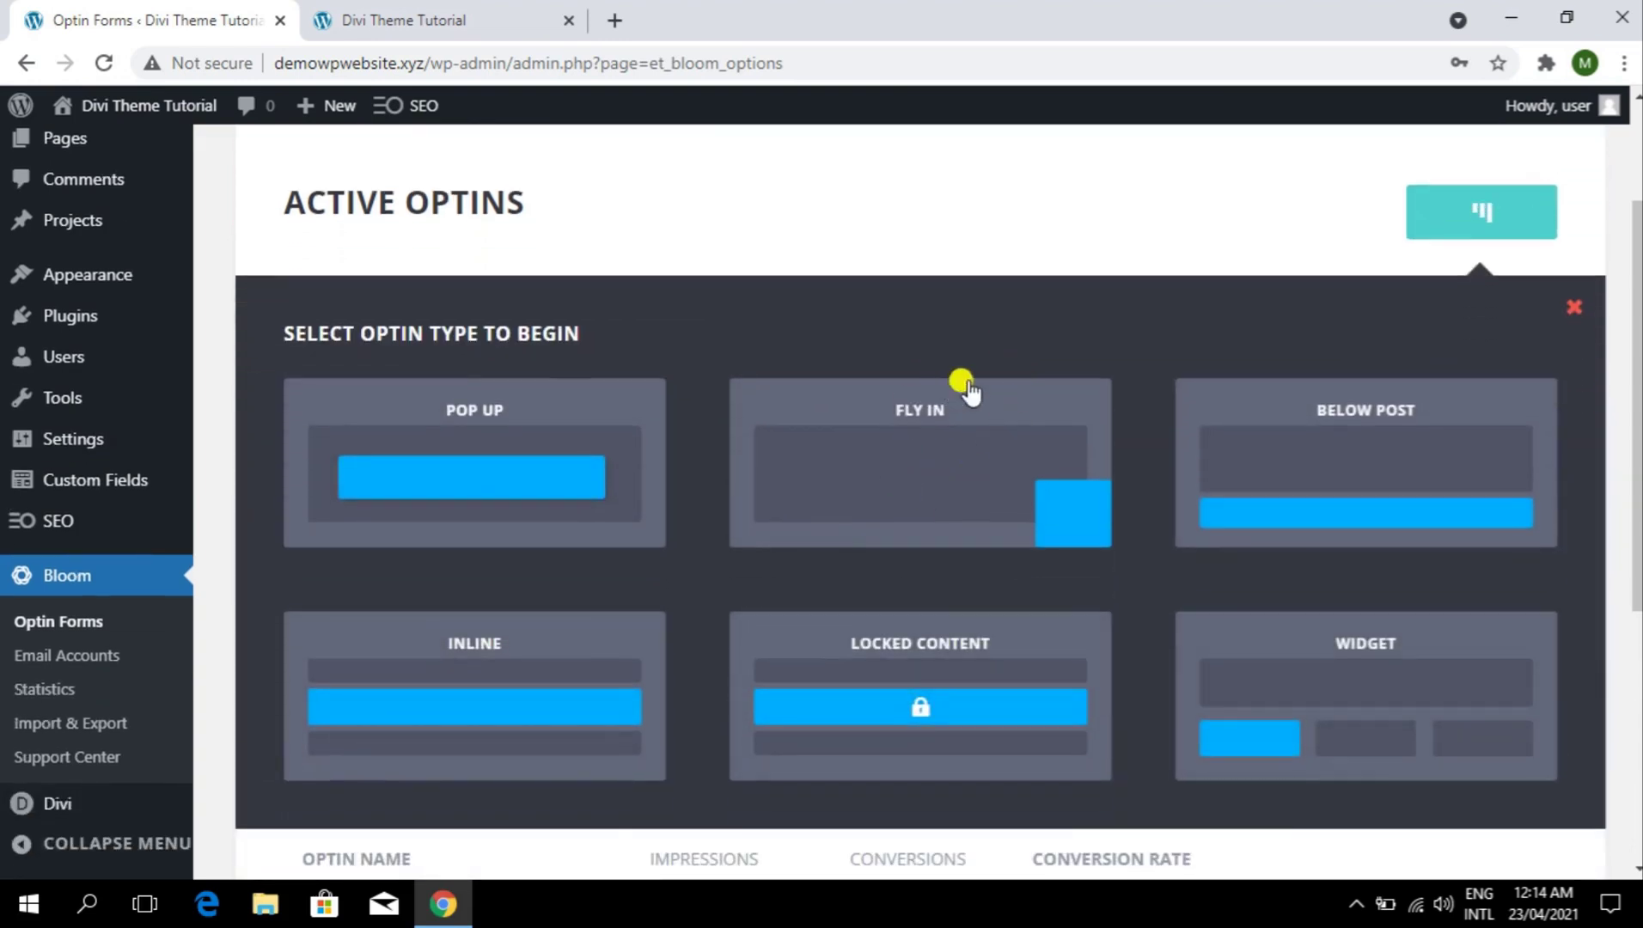
left_click(976, 402)
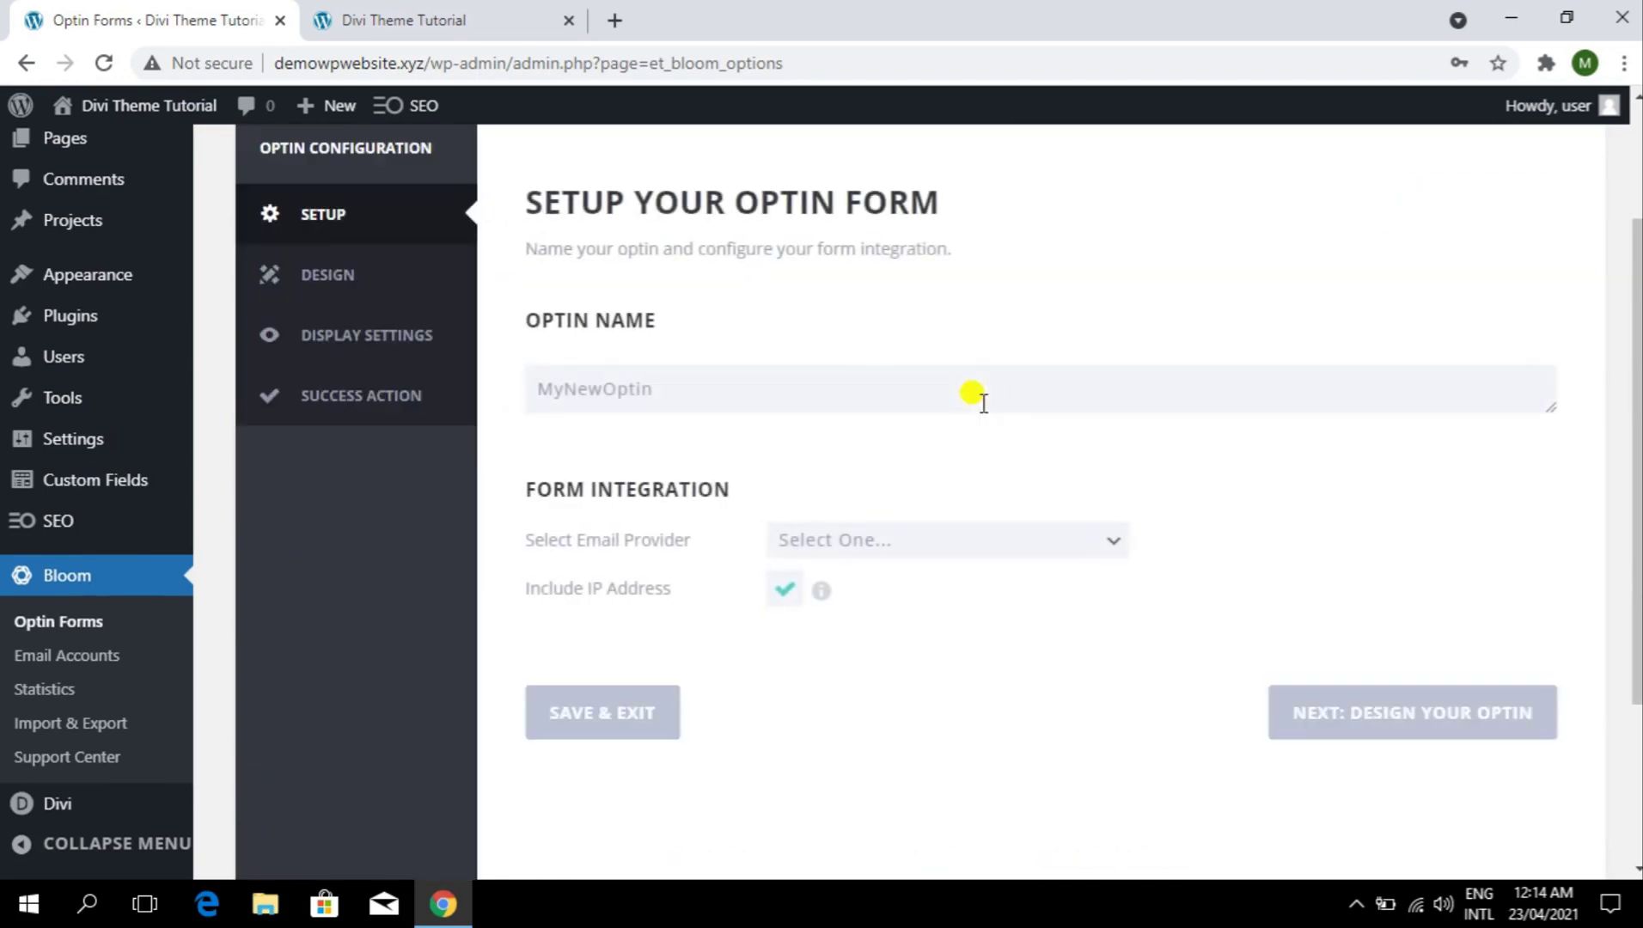
- Set the form integration to MailChimp with the connected account and the Site Builders email list
left_click(869, 537)
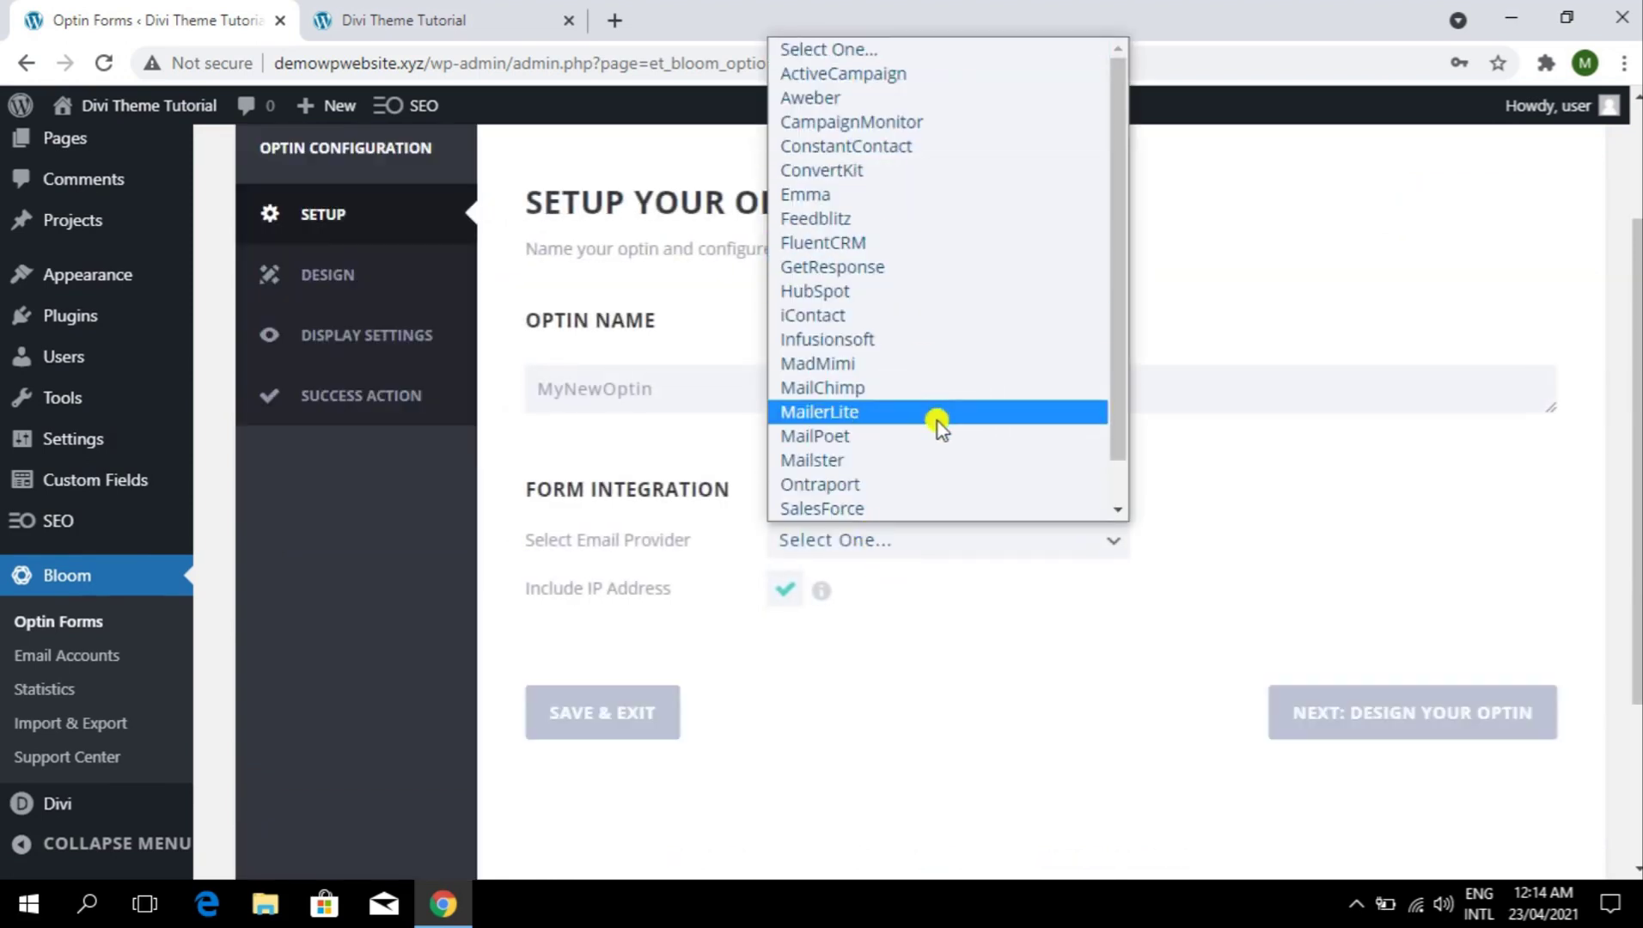
left_click(911, 388)
scroll(924, 559, "down", 3)
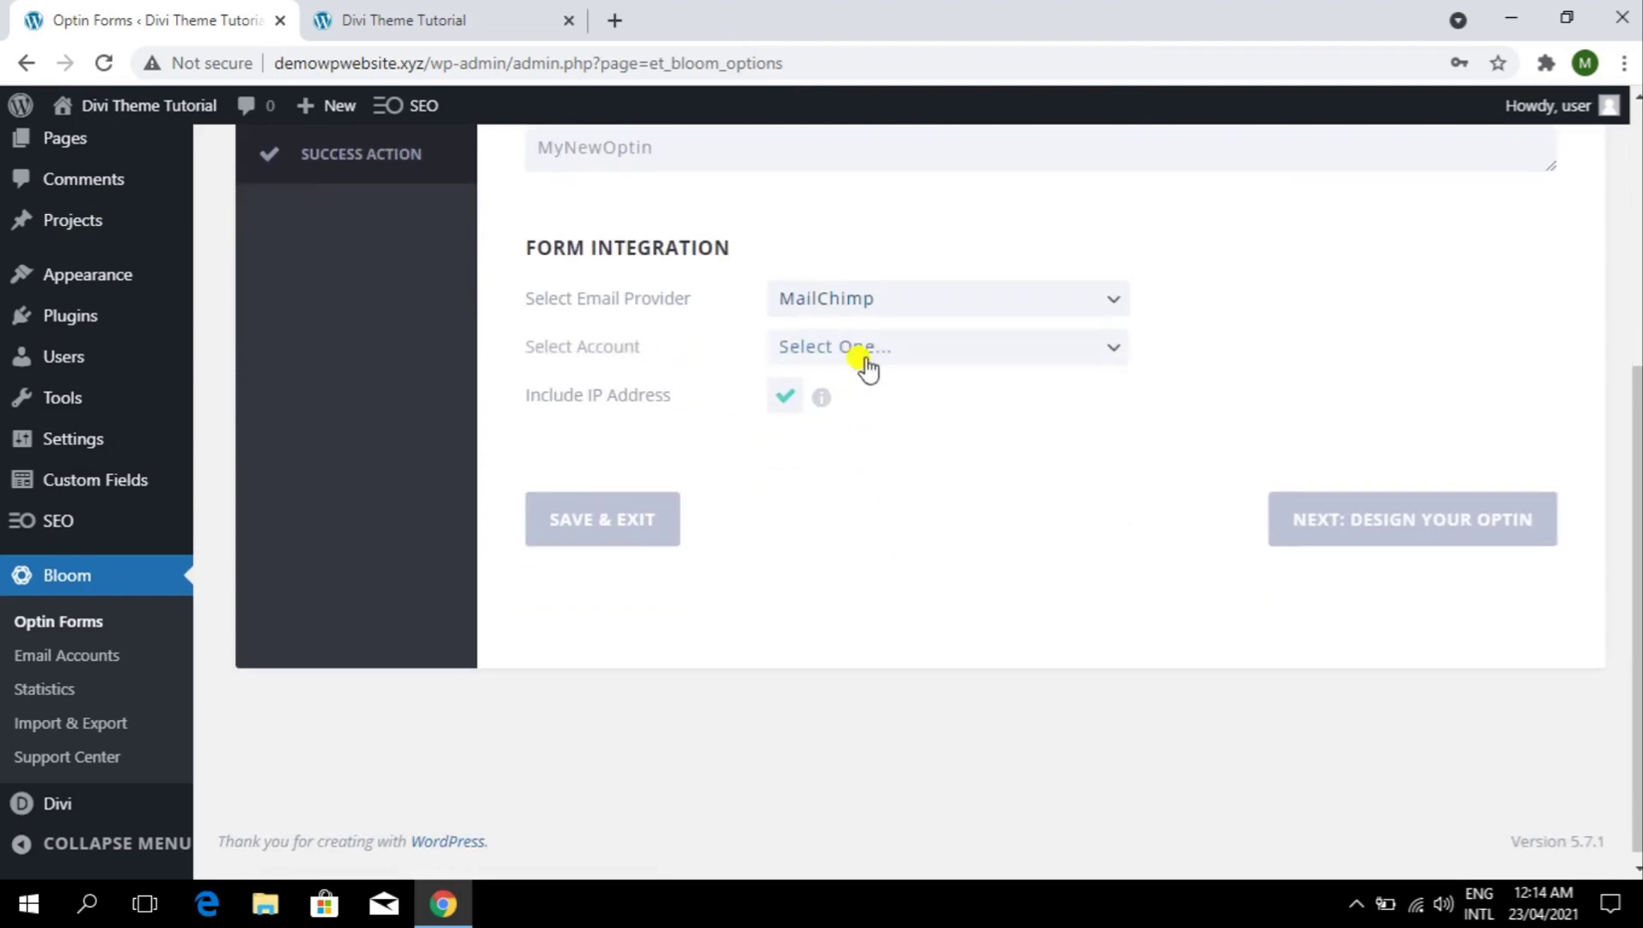
left_click(869, 349)
left_click(885, 427)
left_click(885, 396)
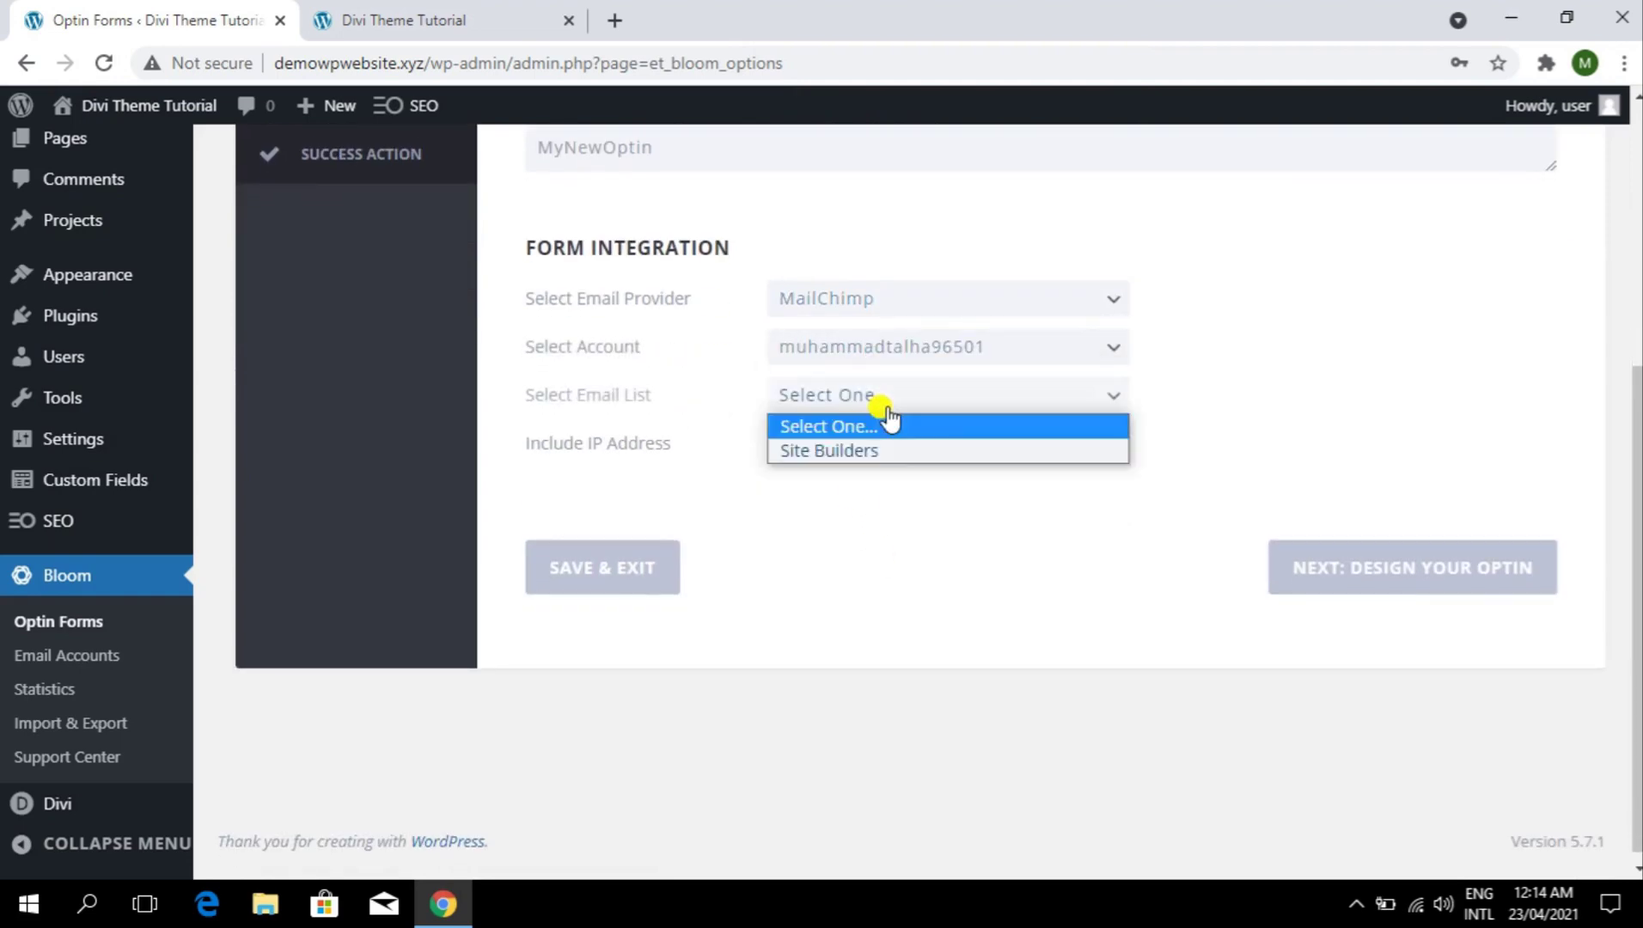
left_click(860, 450)
scroll(745, 418, "up", 4)
scroll(858, 495, "down", 4)
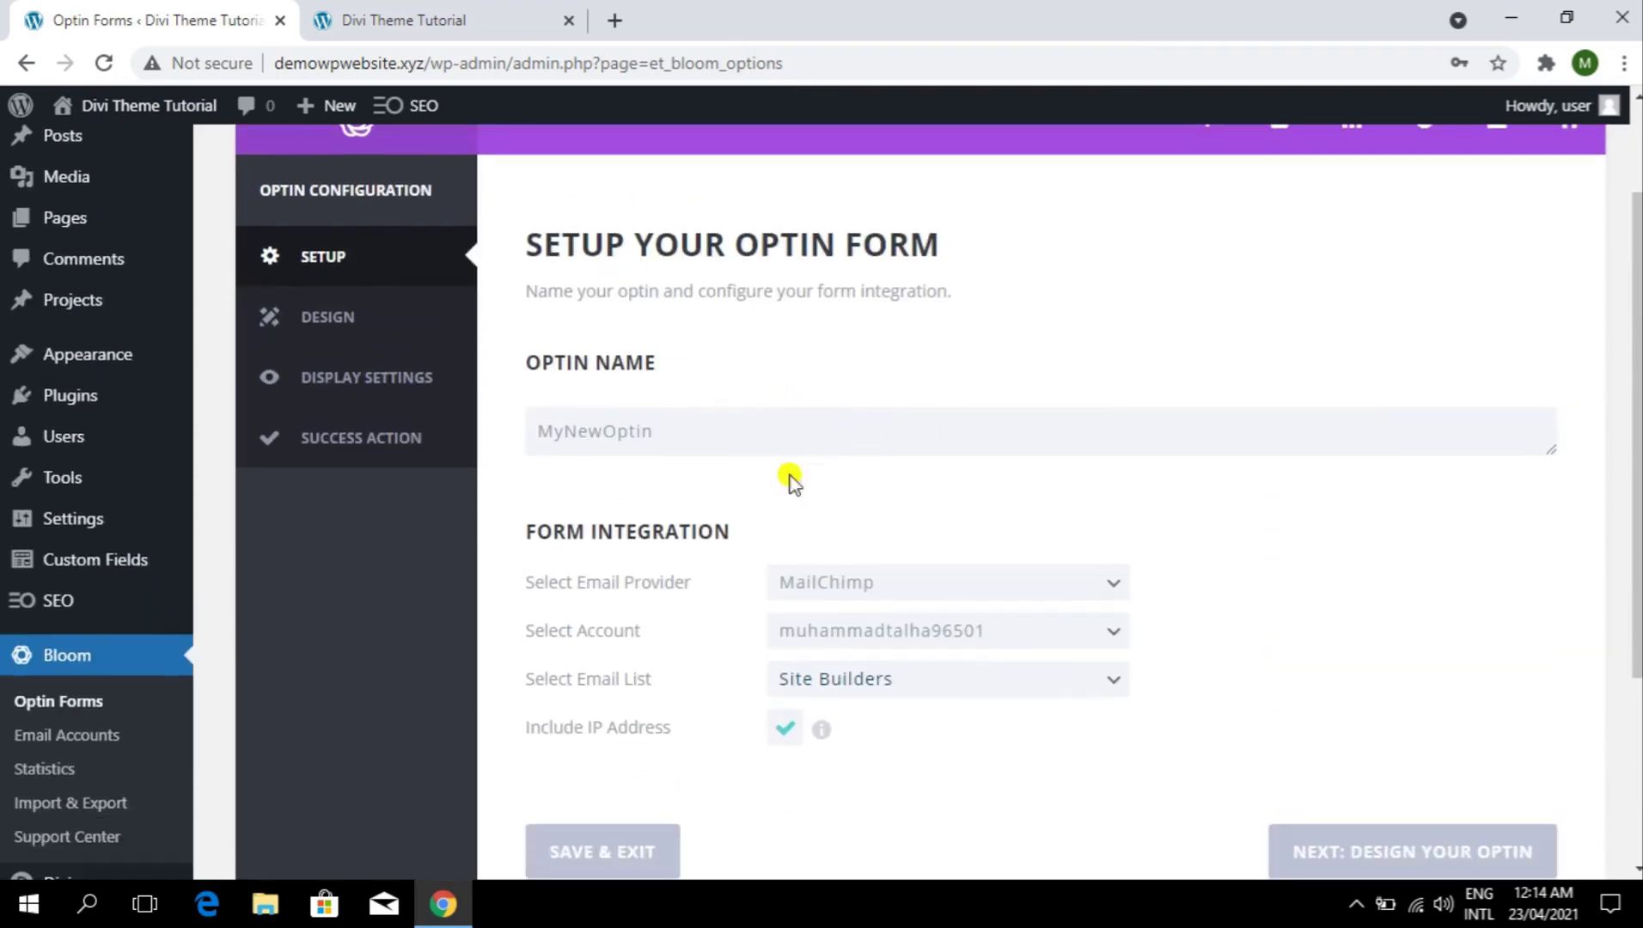
- Choose the third template in the first row, with the purple monitor, and continue to customizing the optin
left_click(1317, 576)
scroll(825, 469, "down", 3)
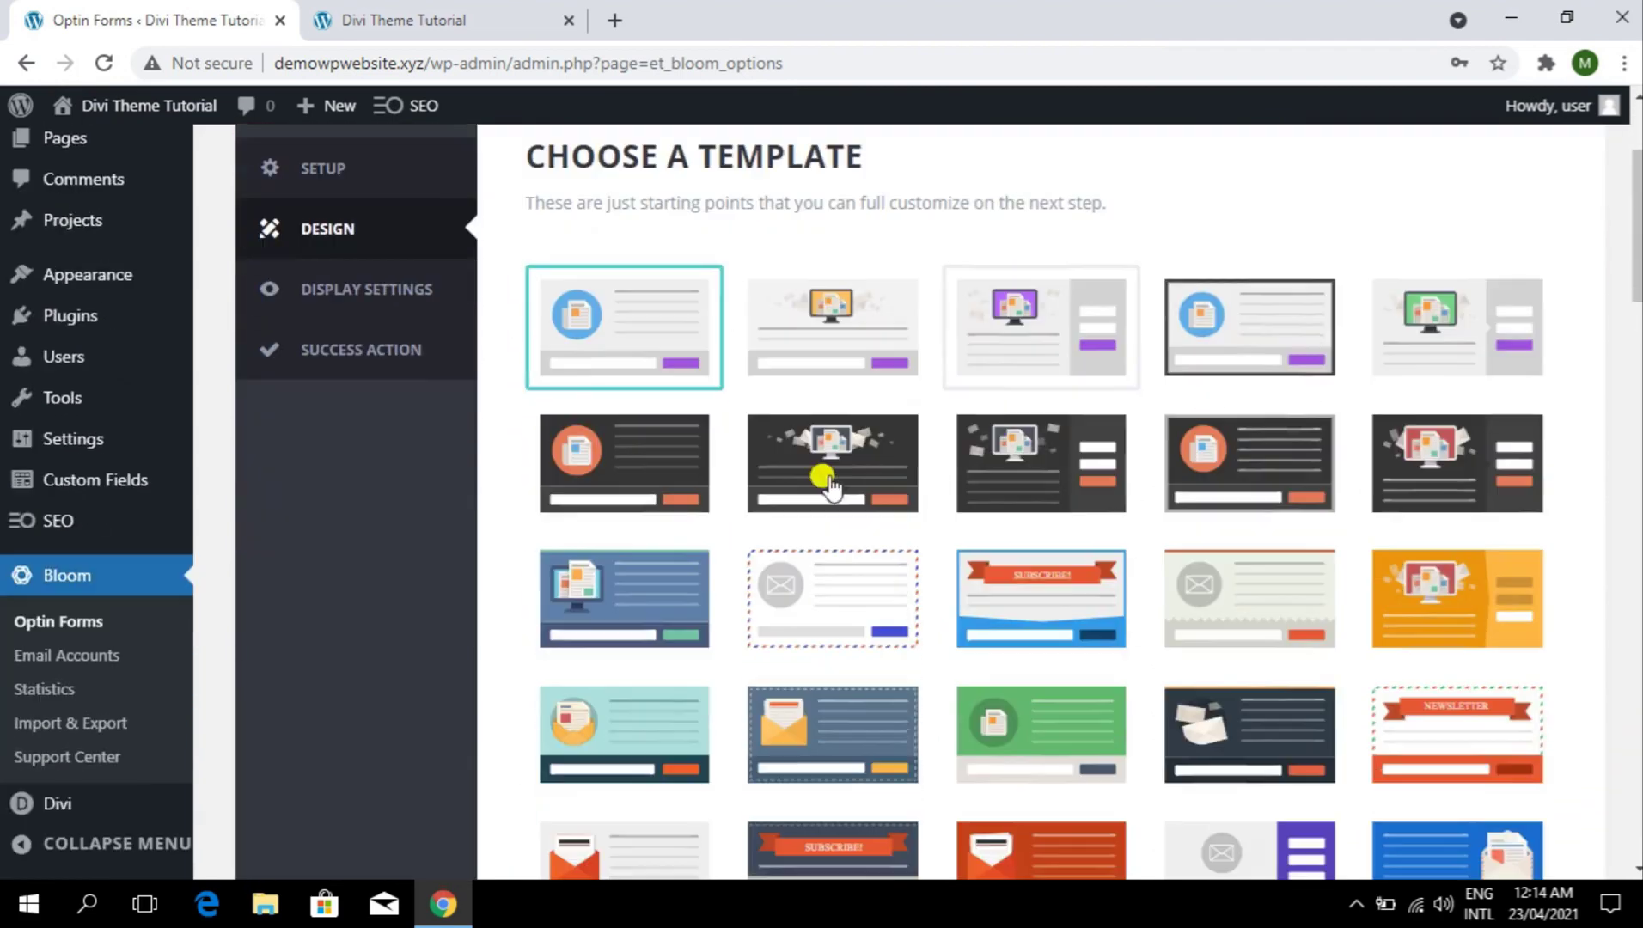
left_click(1042, 319)
scroll(1044, 361, "down", 10)
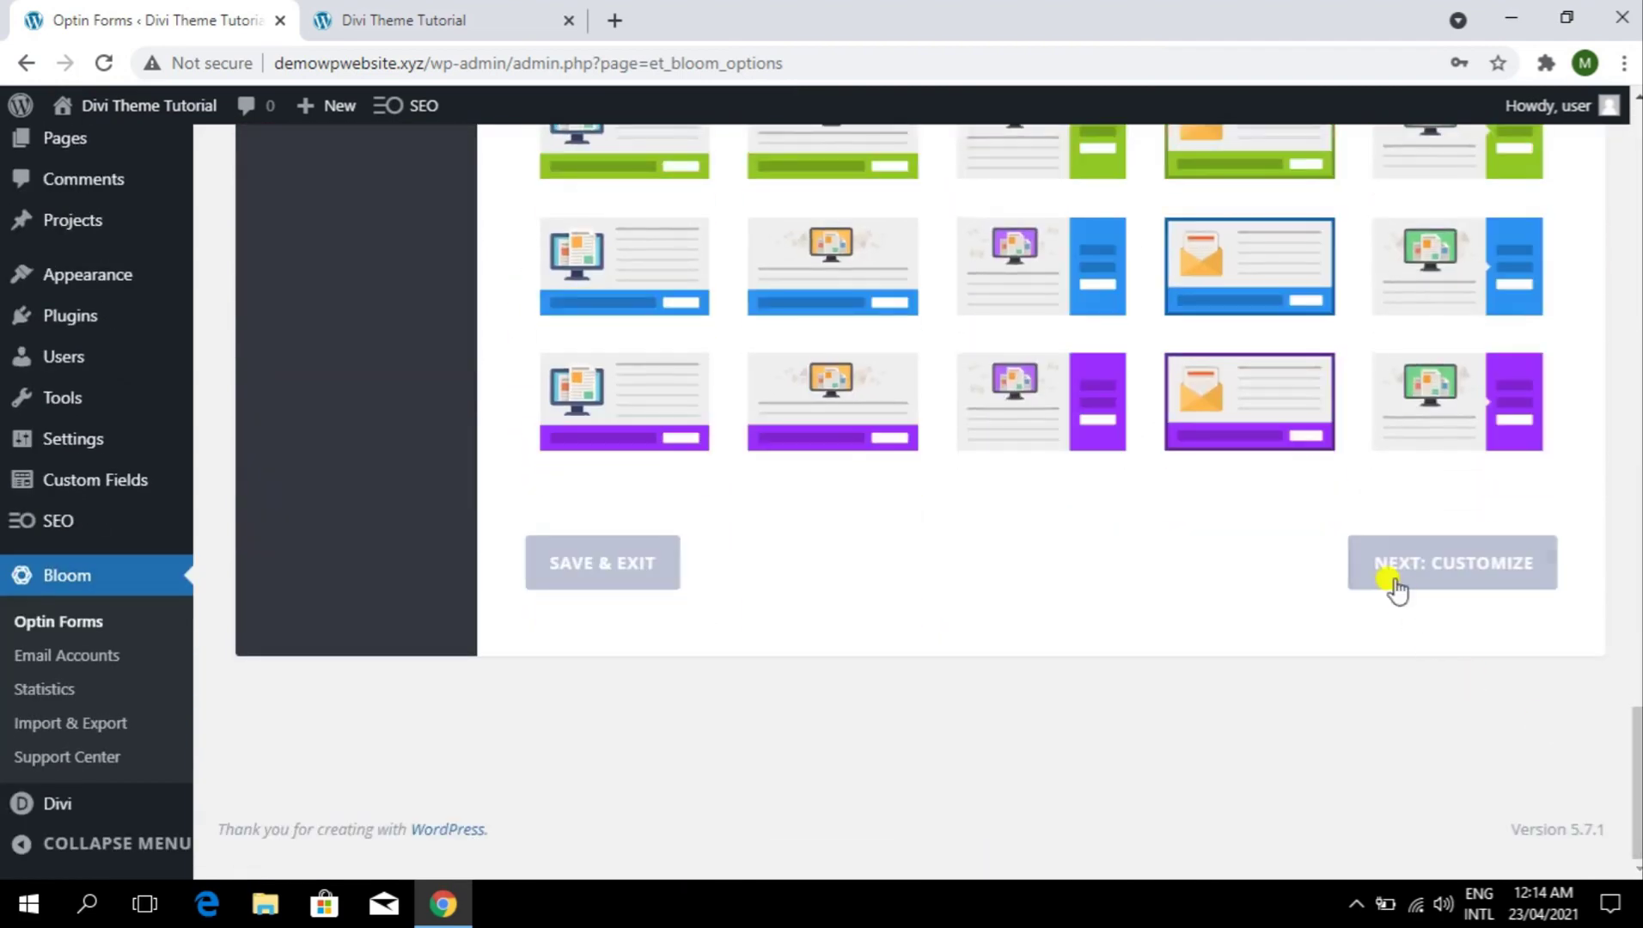
left_click(1403, 574)
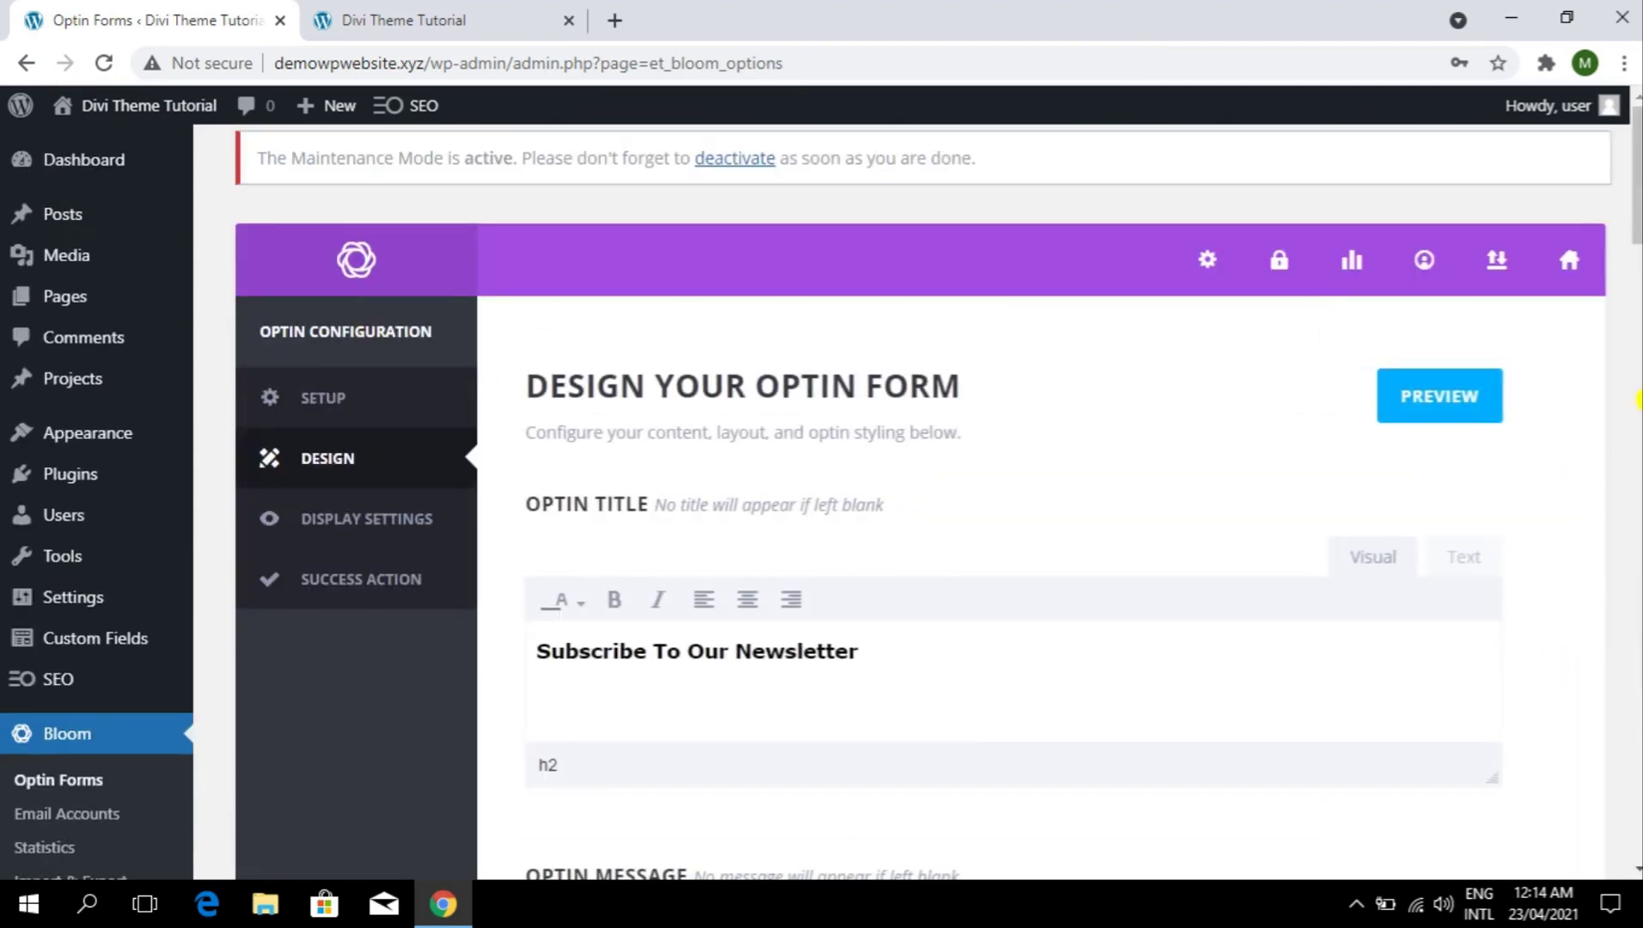
- Preview the optin form, close the preview, and continue to the display settings with the default design
left_click(1452, 376)
scroll(1639, 359, "down", 10)
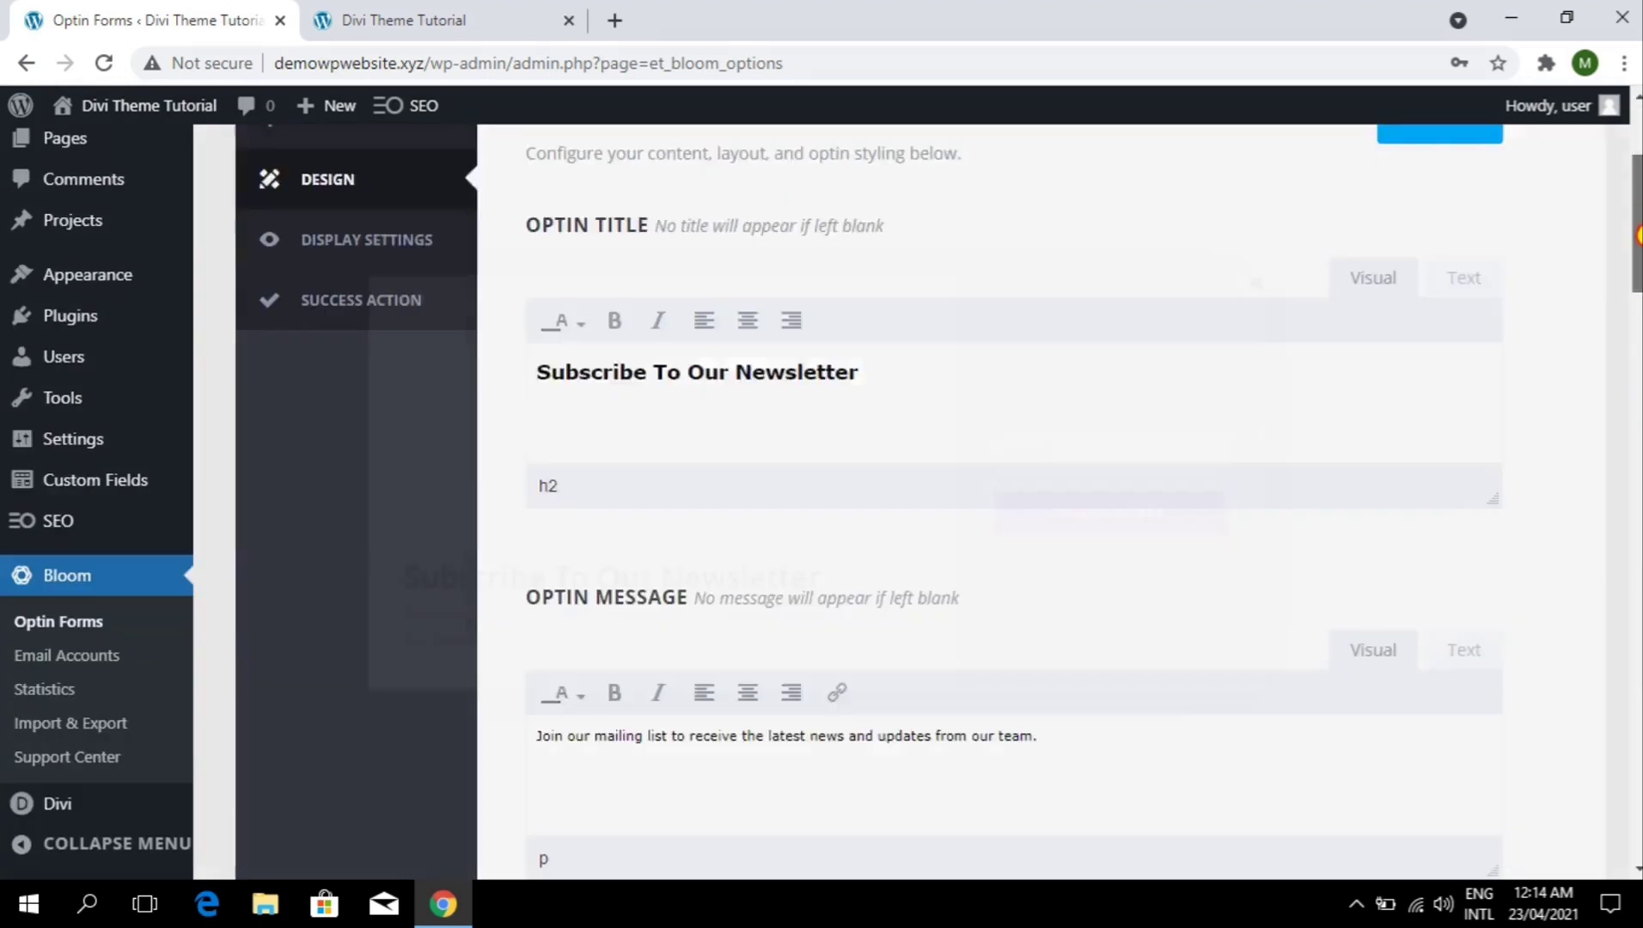
left_click(1256, 283)
scroll(1639, 612, "down", 8)
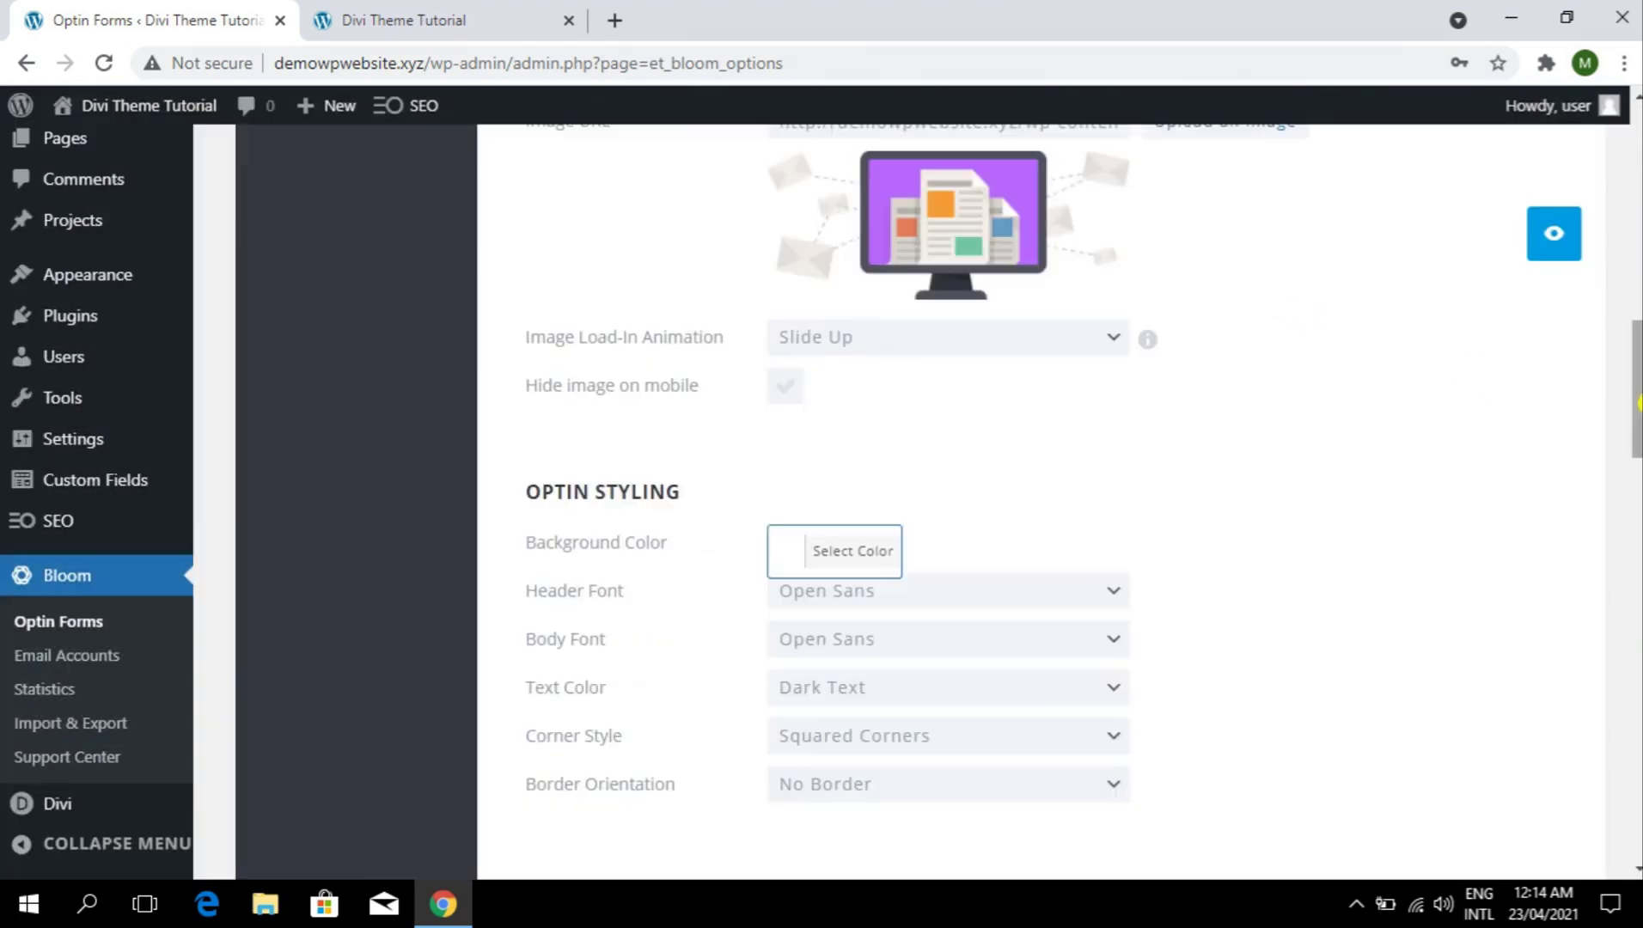
scroll(1639, 612, "down", 10)
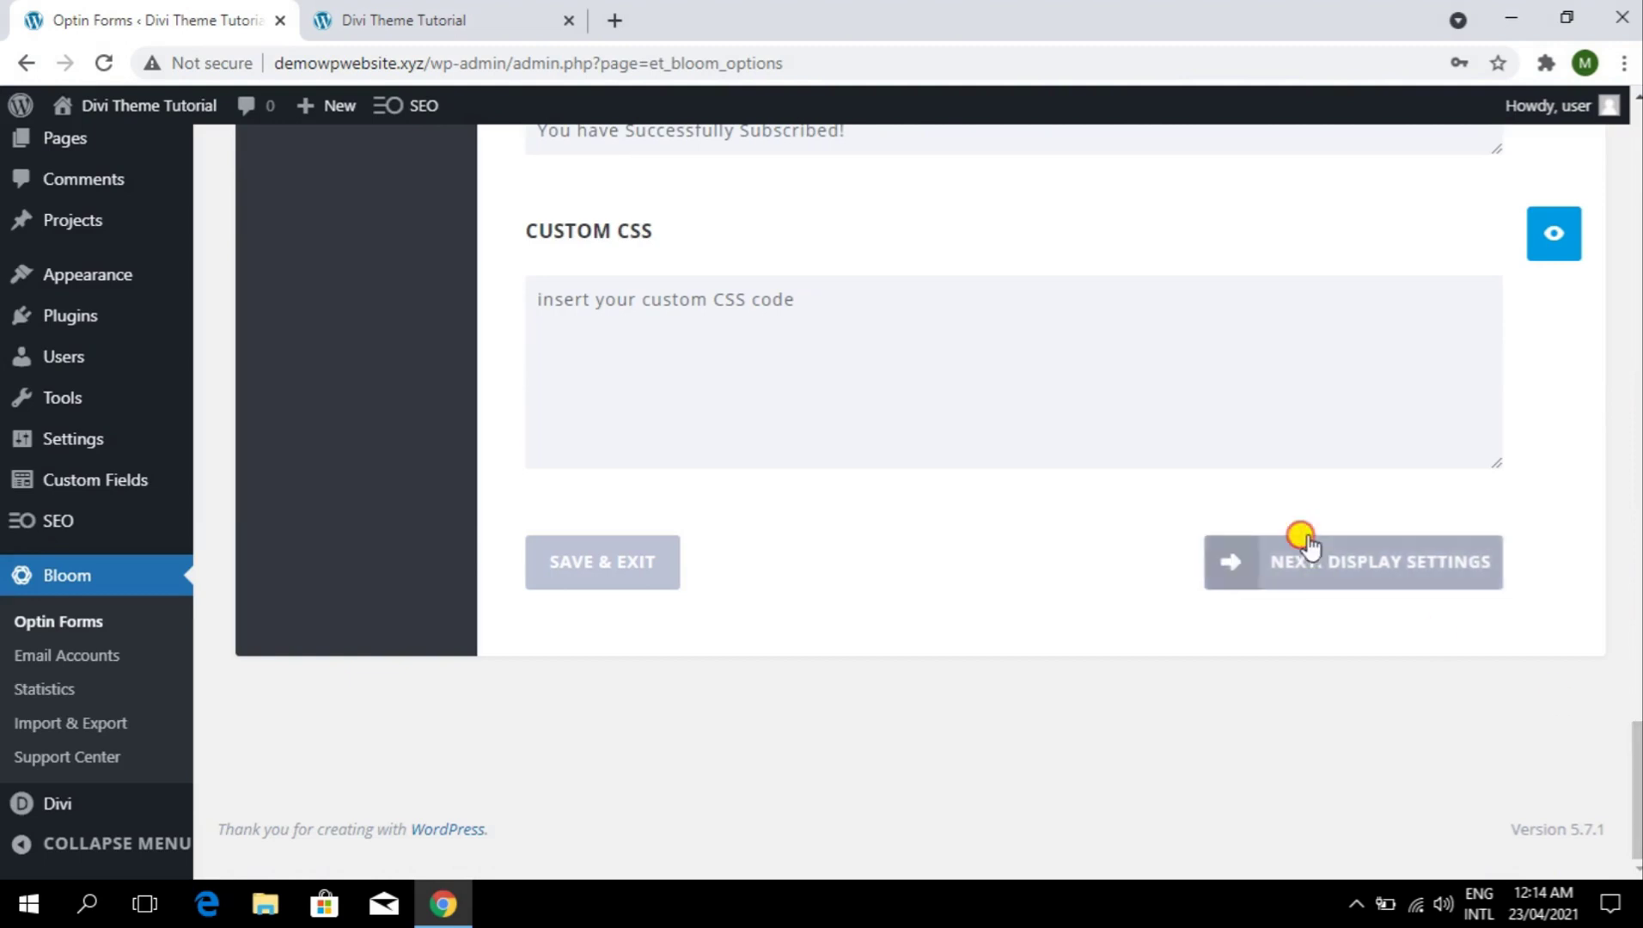
left_click(1302, 540)
- Review the fly-in orientation choices without changing the selection, and glance at the live site
scroll(699, 427, "down", 1)
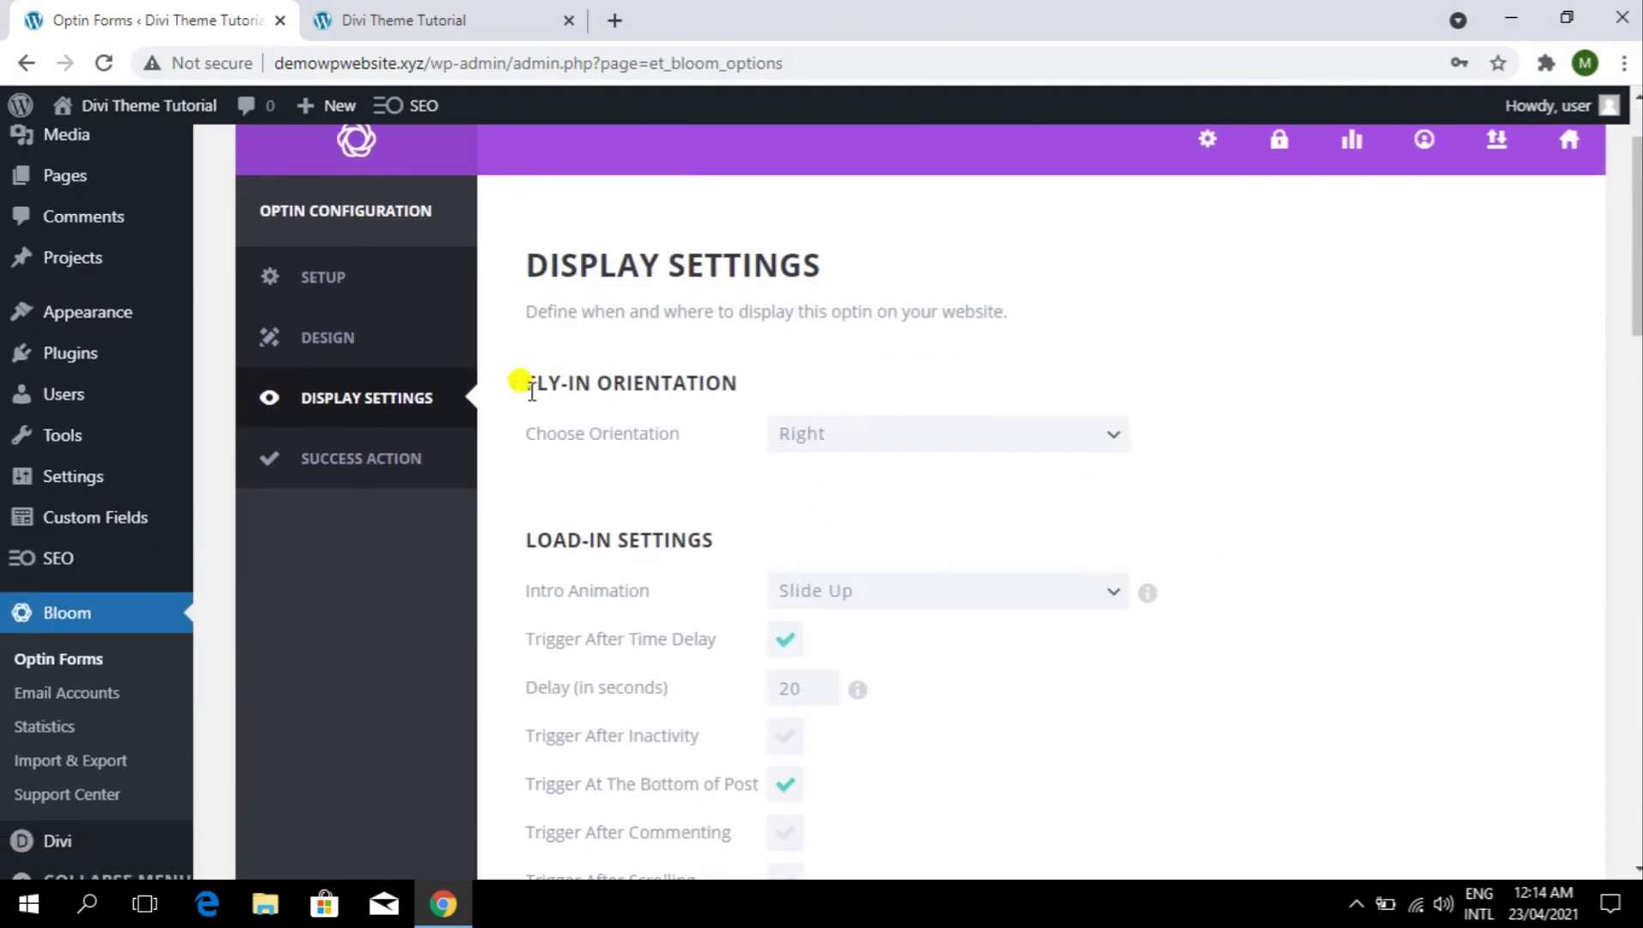
left_click_drag(523, 384, 755, 406)
left_click(762, 402)
scroll(599, 403, "down", 1)
left_click_drag(526, 306, 645, 309)
left_click(891, 329)
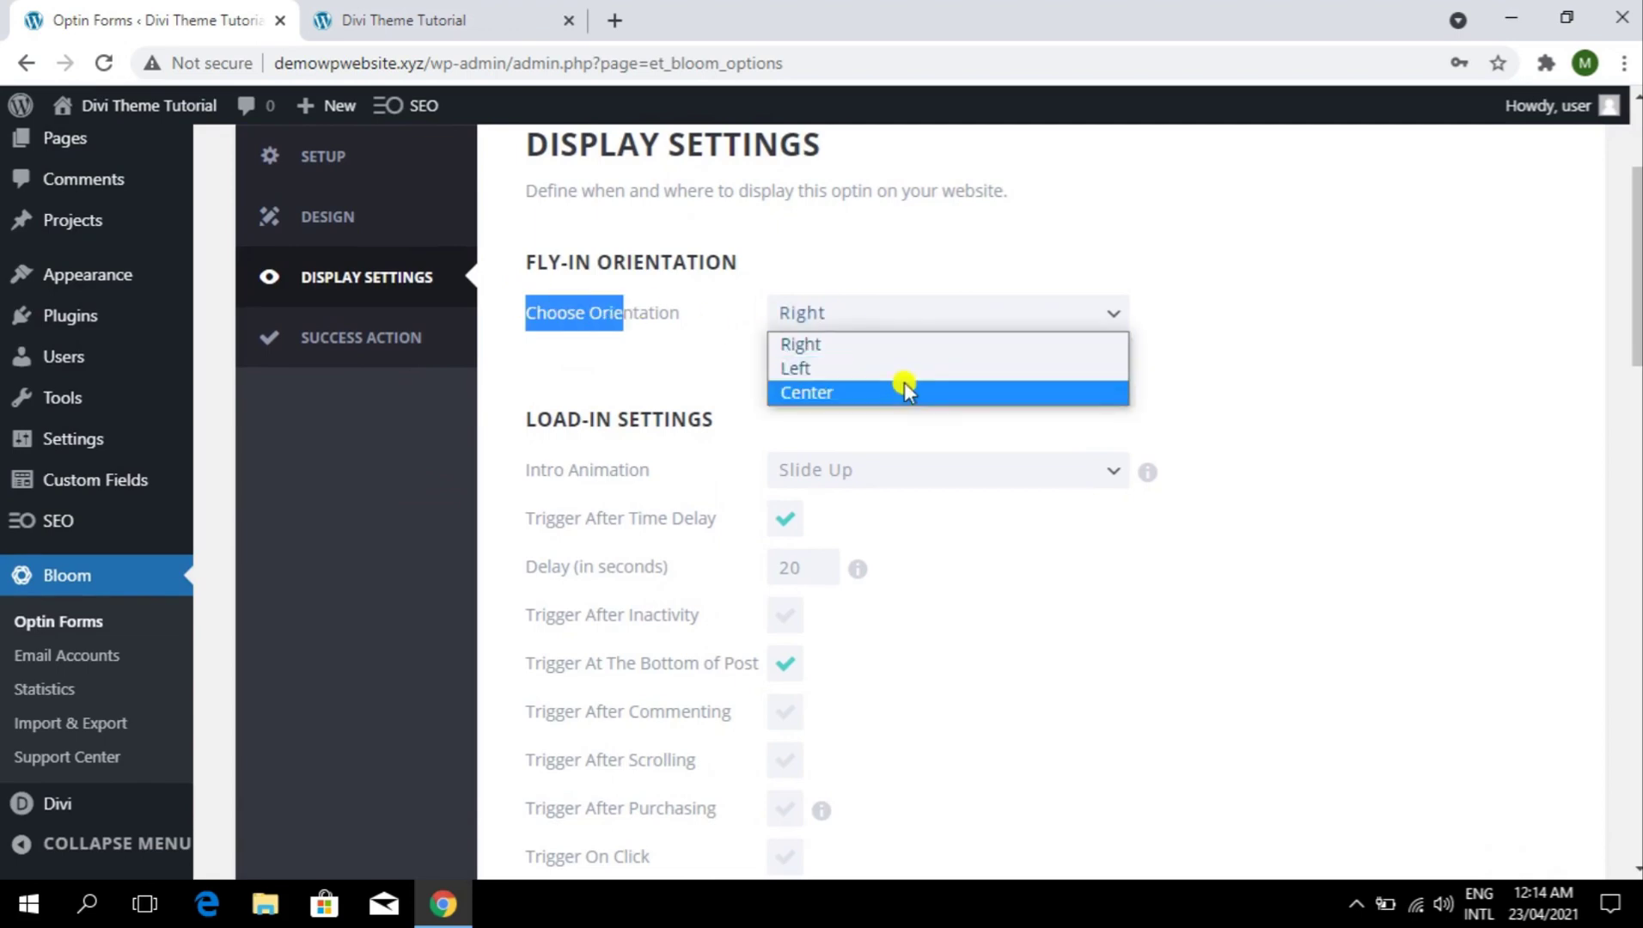
left_click(1338, 412)
left_click(451, 9)
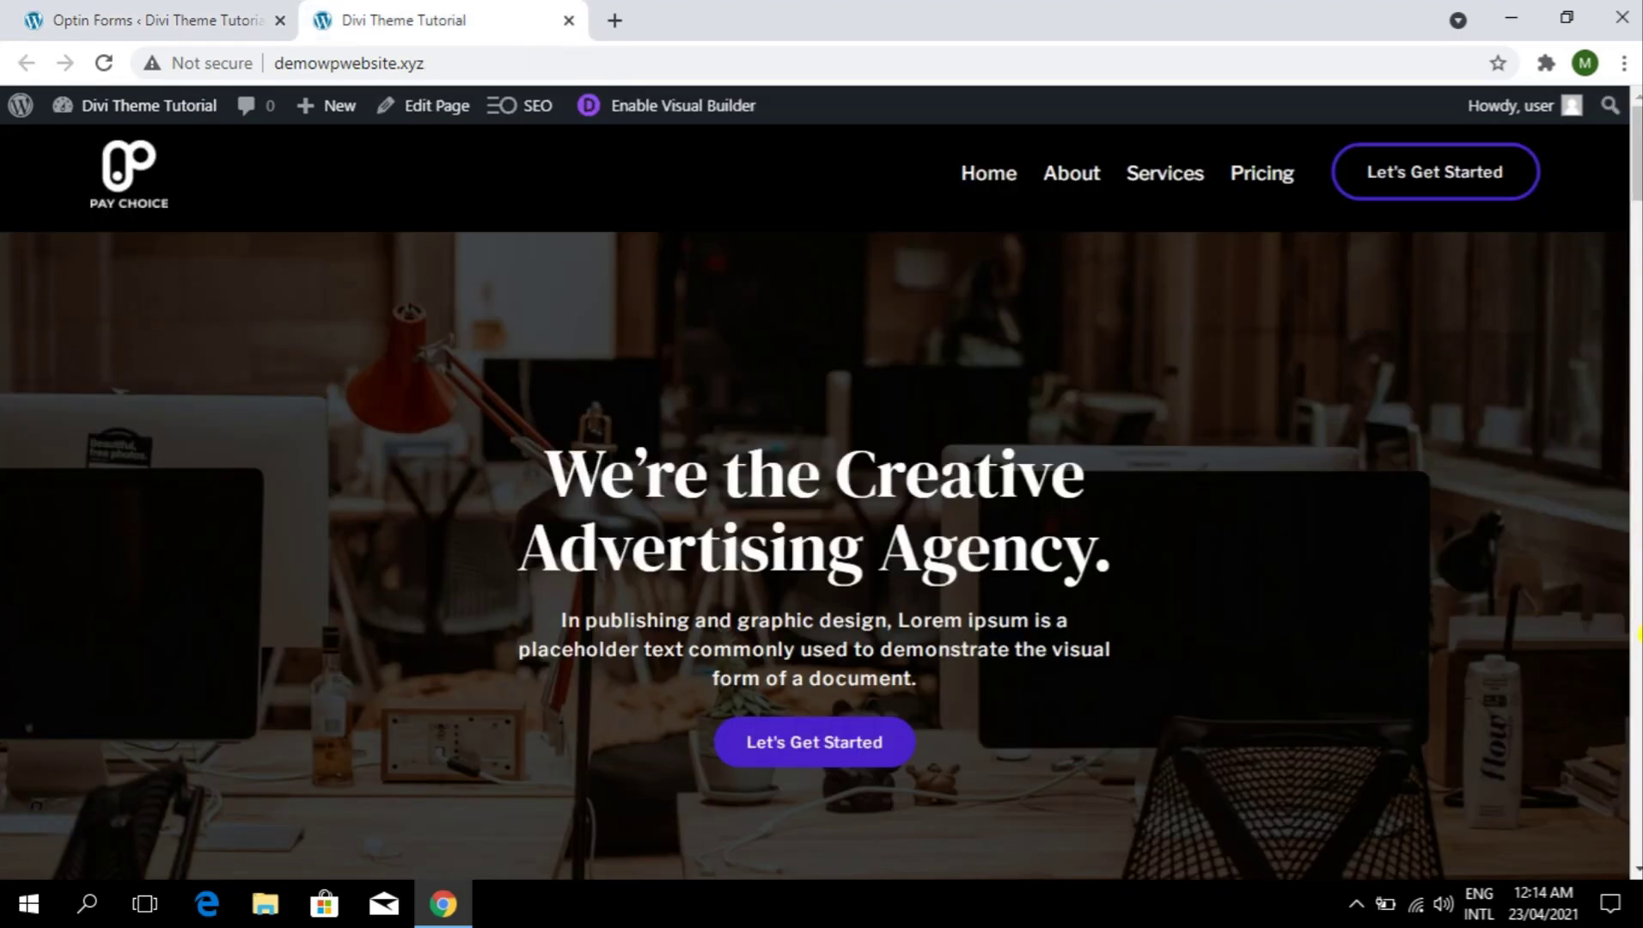
left_click(192, 8)
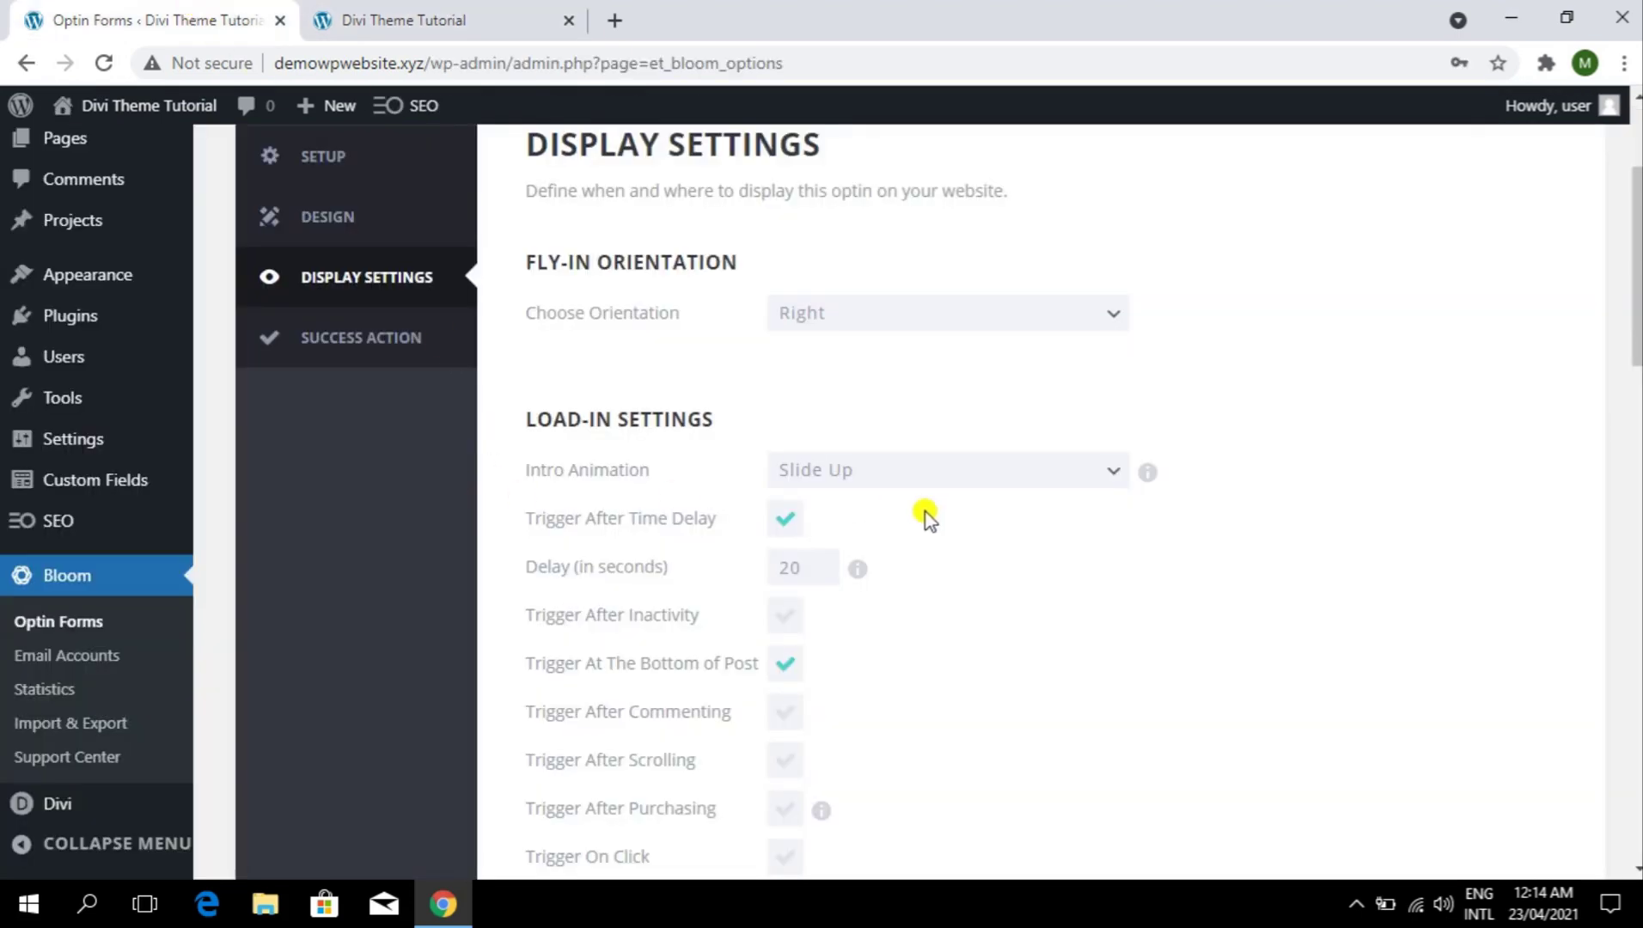
- Review the load-in settings, including the time delay and triggers, and the Display On options
left_click_drag(526, 430, 718, 422)
left_click(718, 422)
scroll(647, 344, "down", 1)
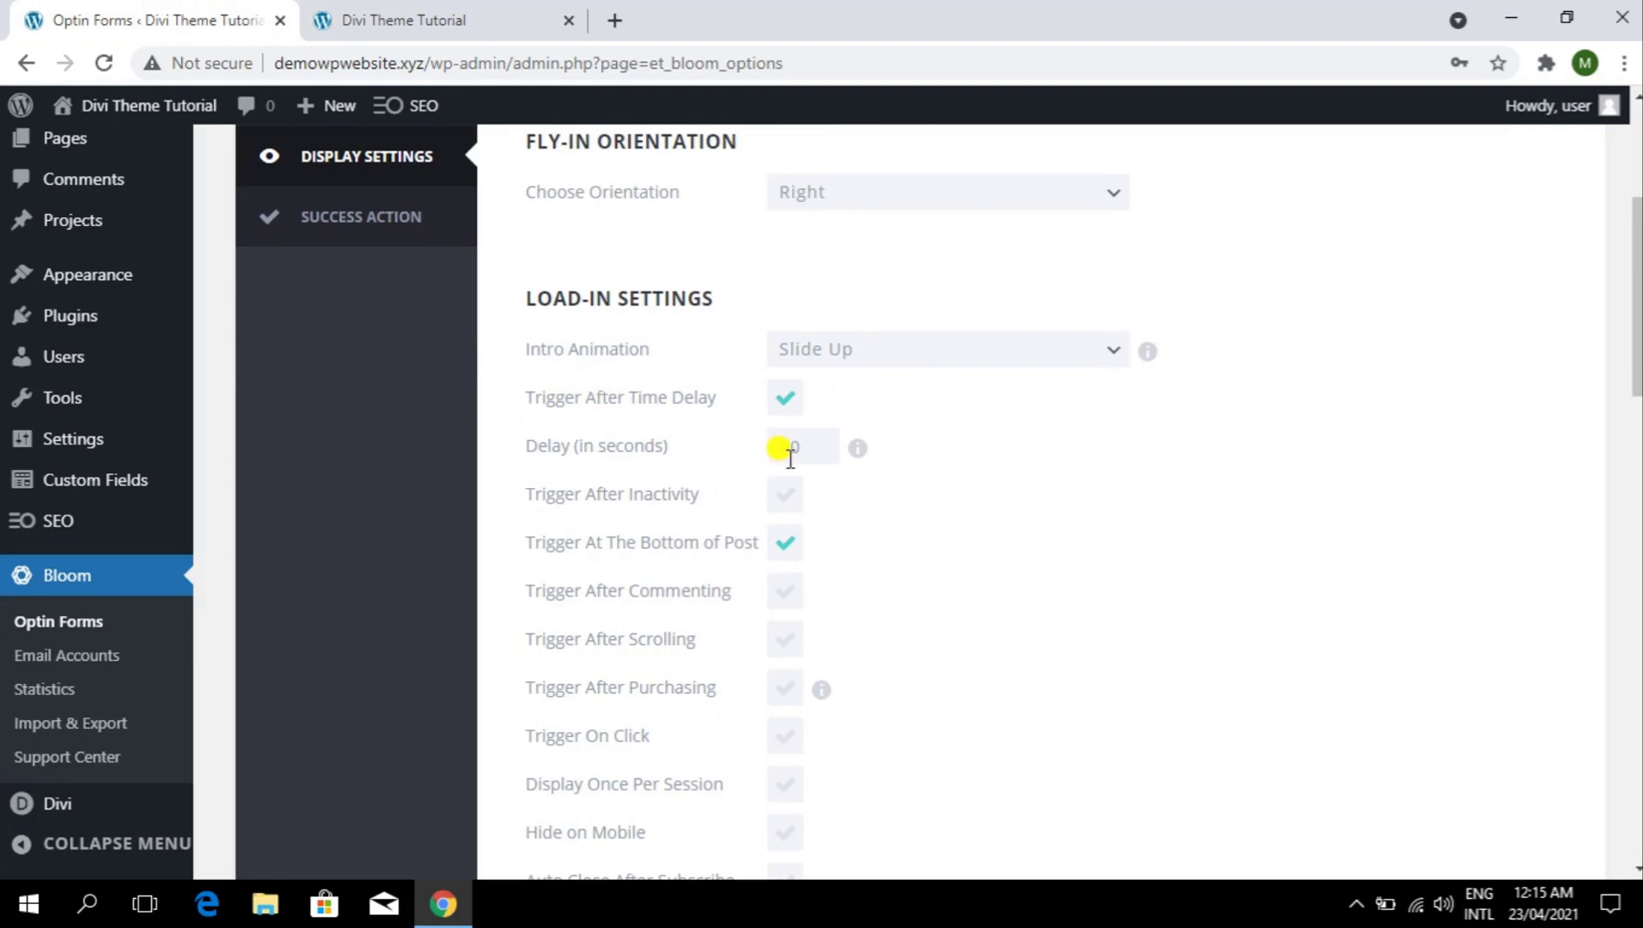
left_click_drag(790, 449, 754, 451)
scroll(980, 550, "down", 3)
scroll(752, 469, "down", 5)
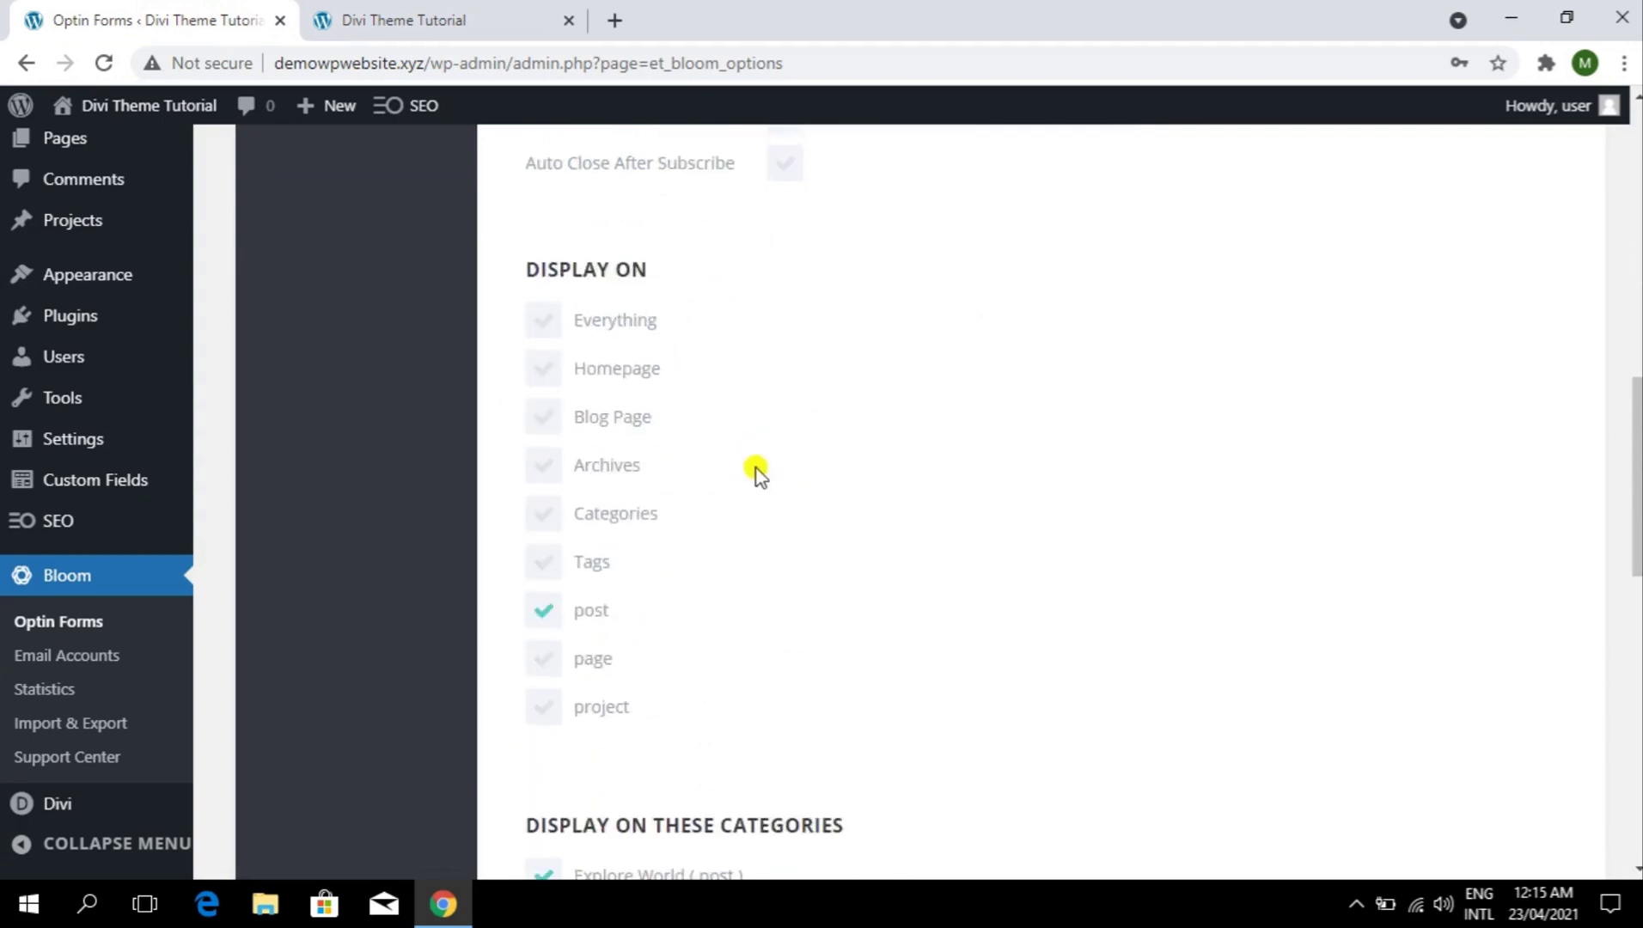
scroll(752, 470, "down", 3)
scroll(1639, 443, "up", 3)
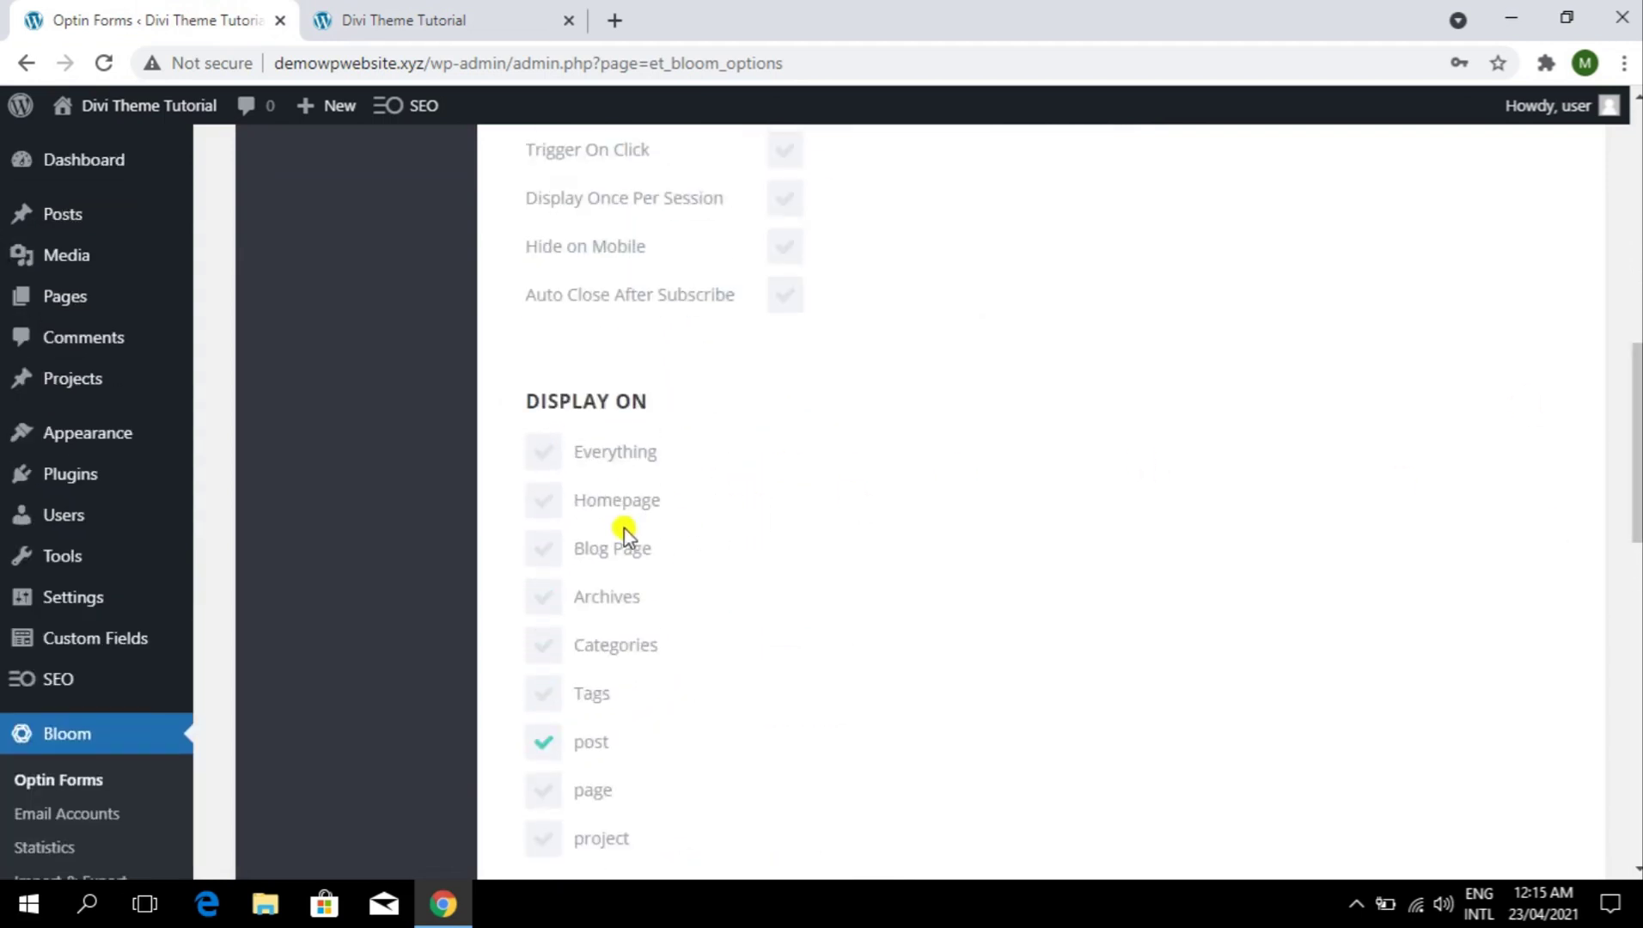
- Set the optin to display on Everything, proceed to the success action, and save and exit
left_click(543, 451)
scroll(1639, 842, "down", 4)
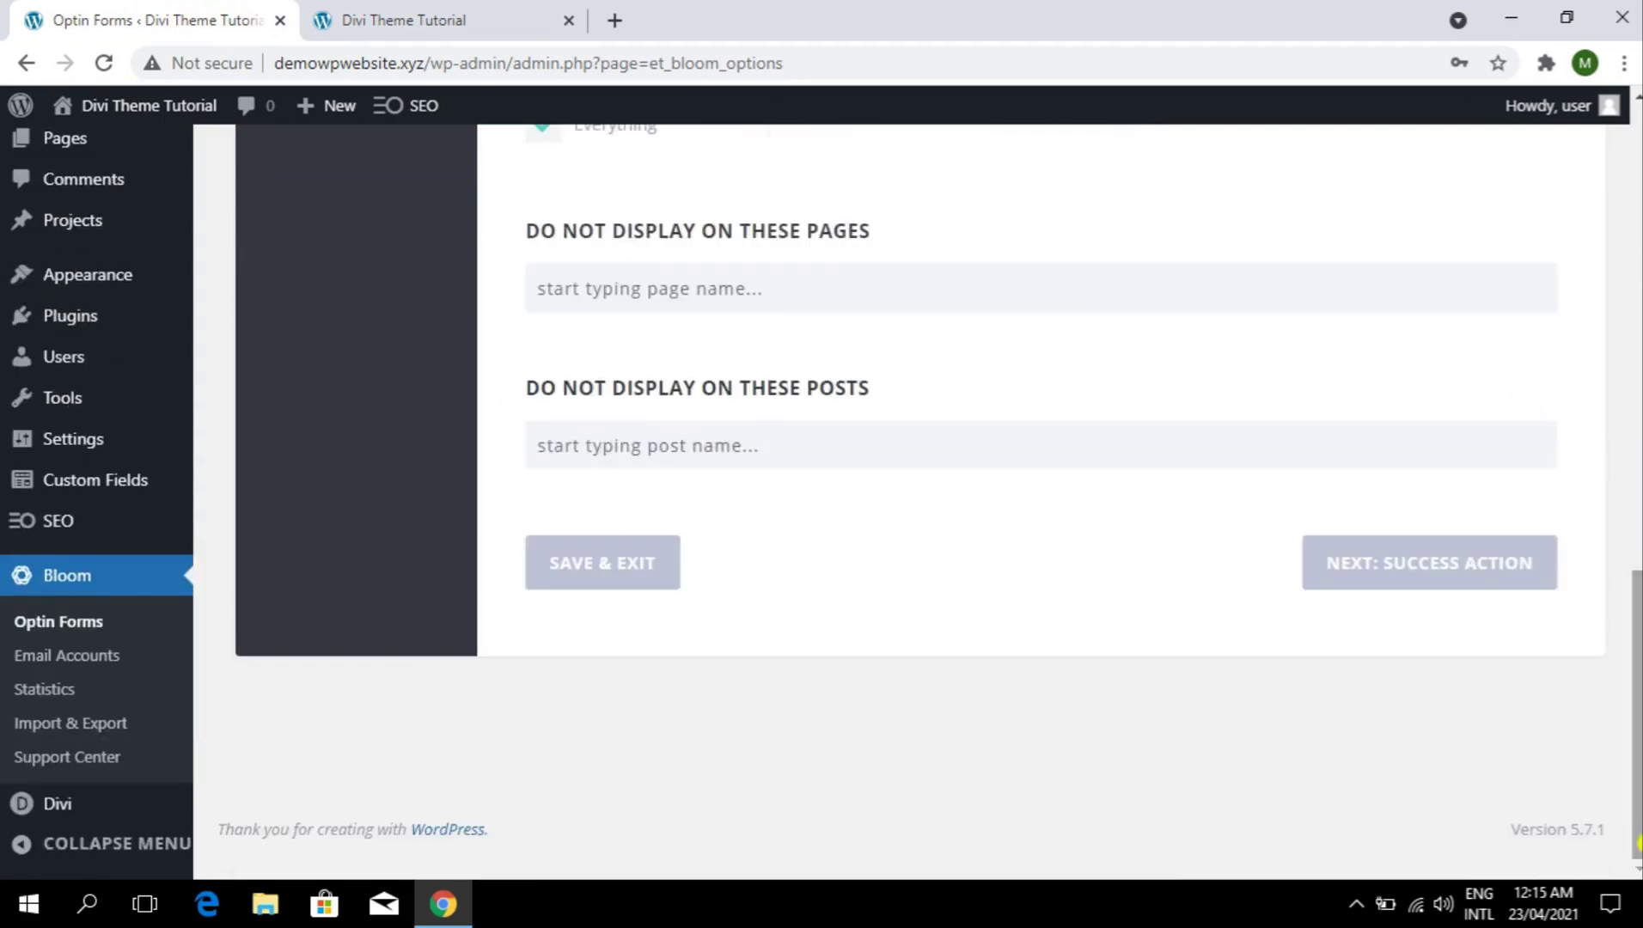
left_click(1412, 560)
left_click(593, 657)
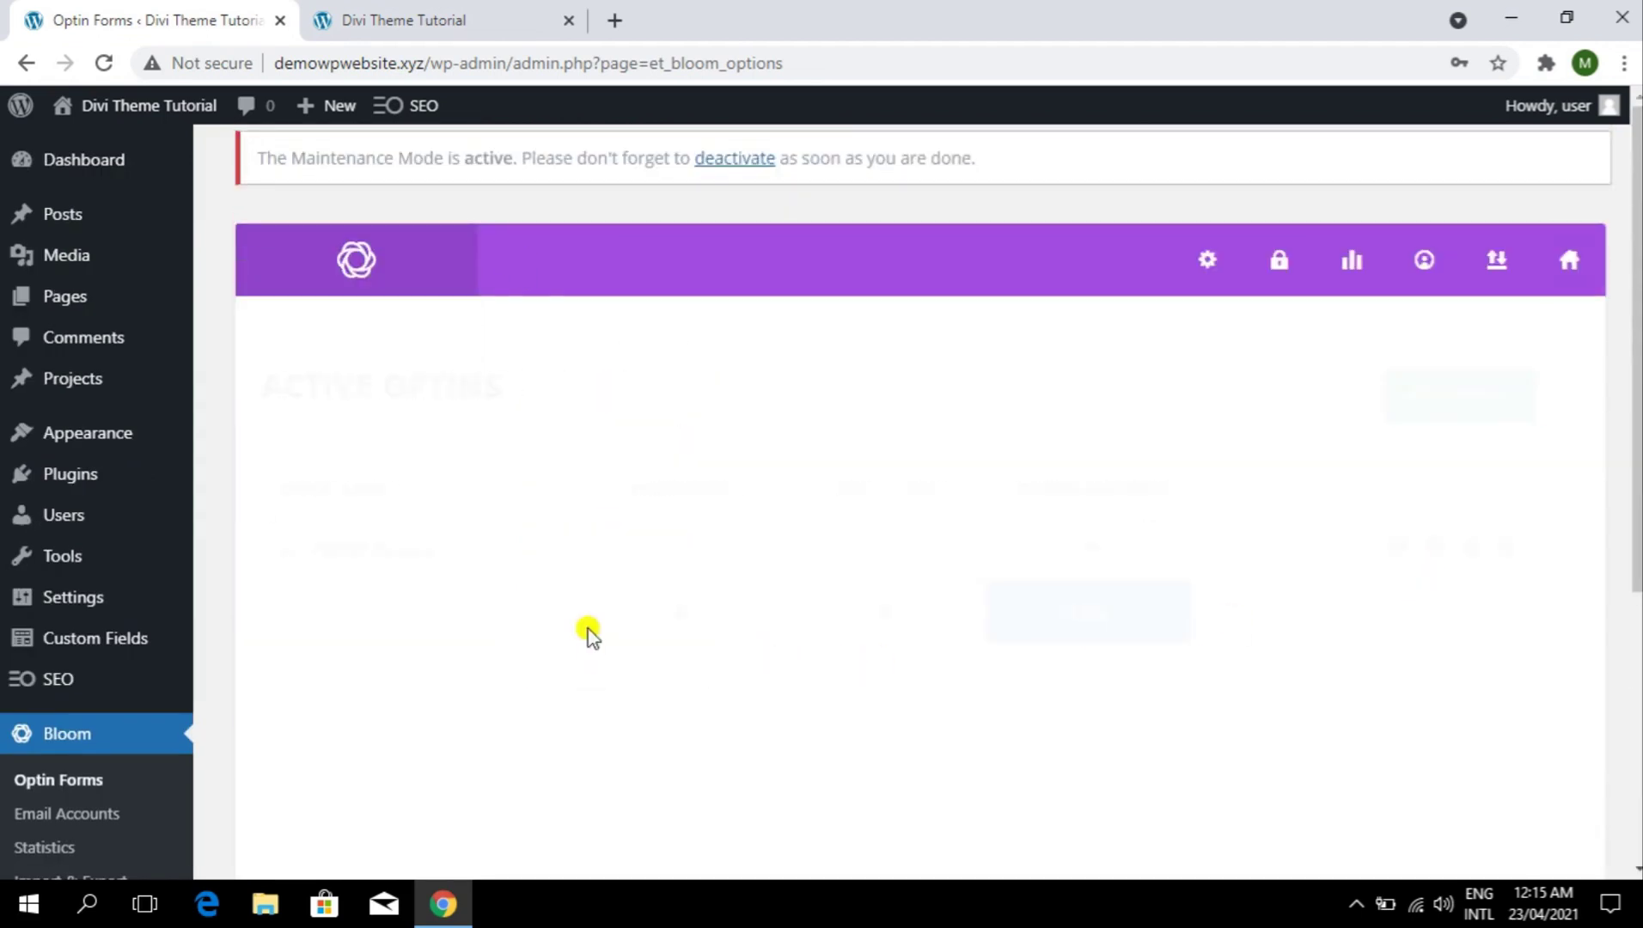
- Reload the live site and browse down the homepage until the fly-in newsletter form appears
left_click(392, 34)
left_click(106, 69)
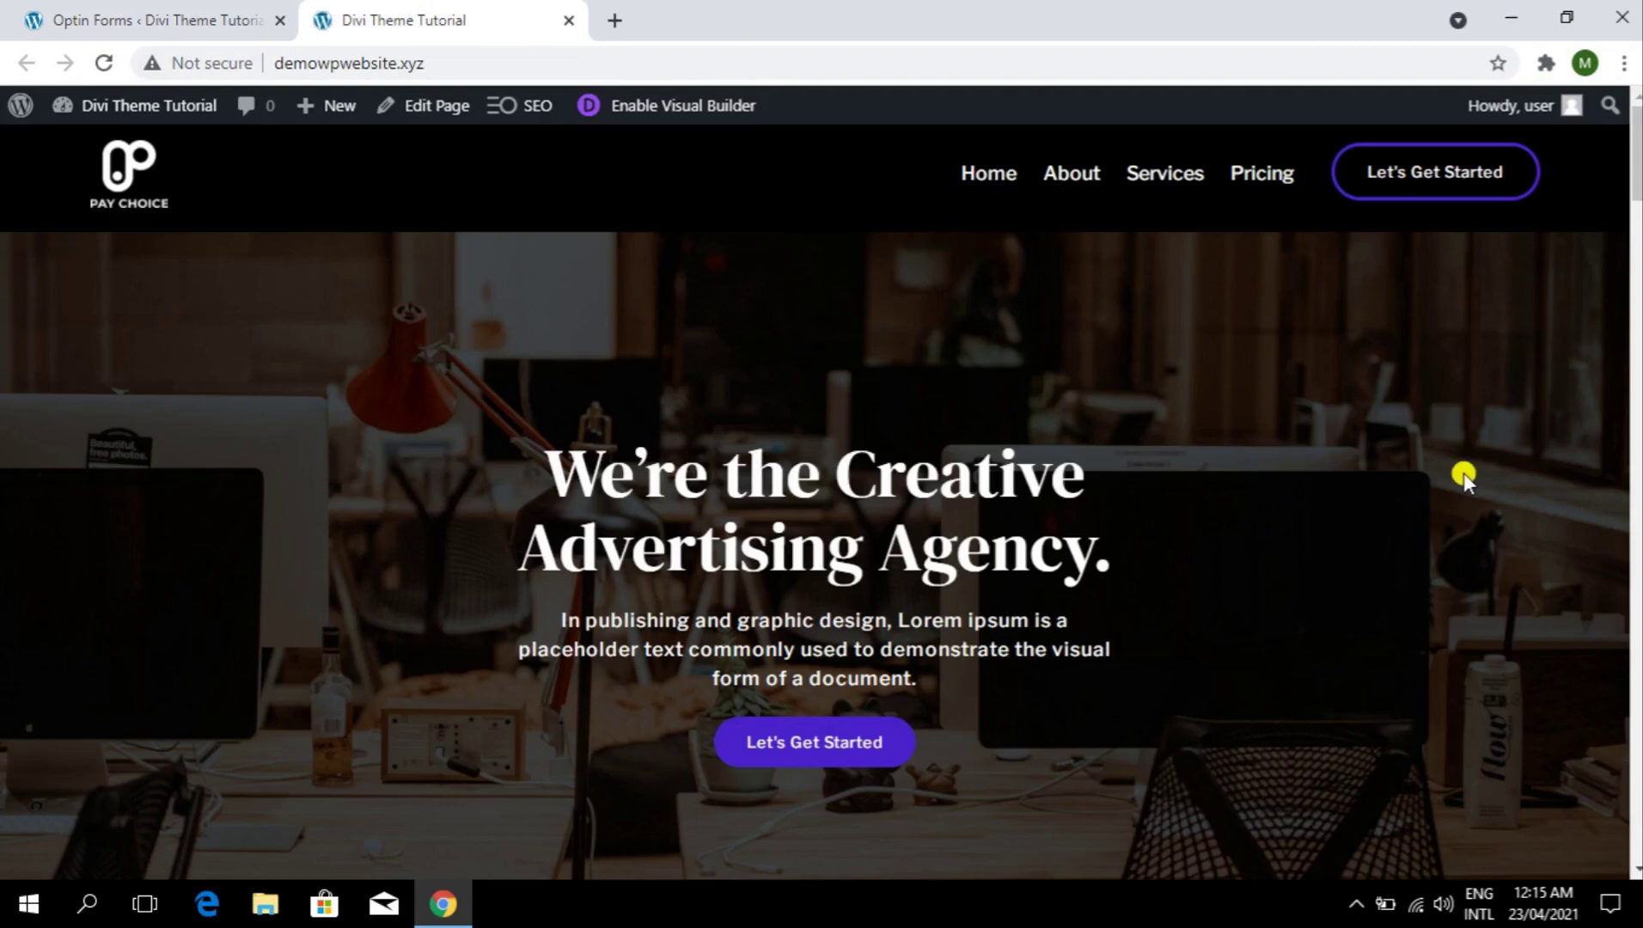
scroll(1464, 473, "down", 15)
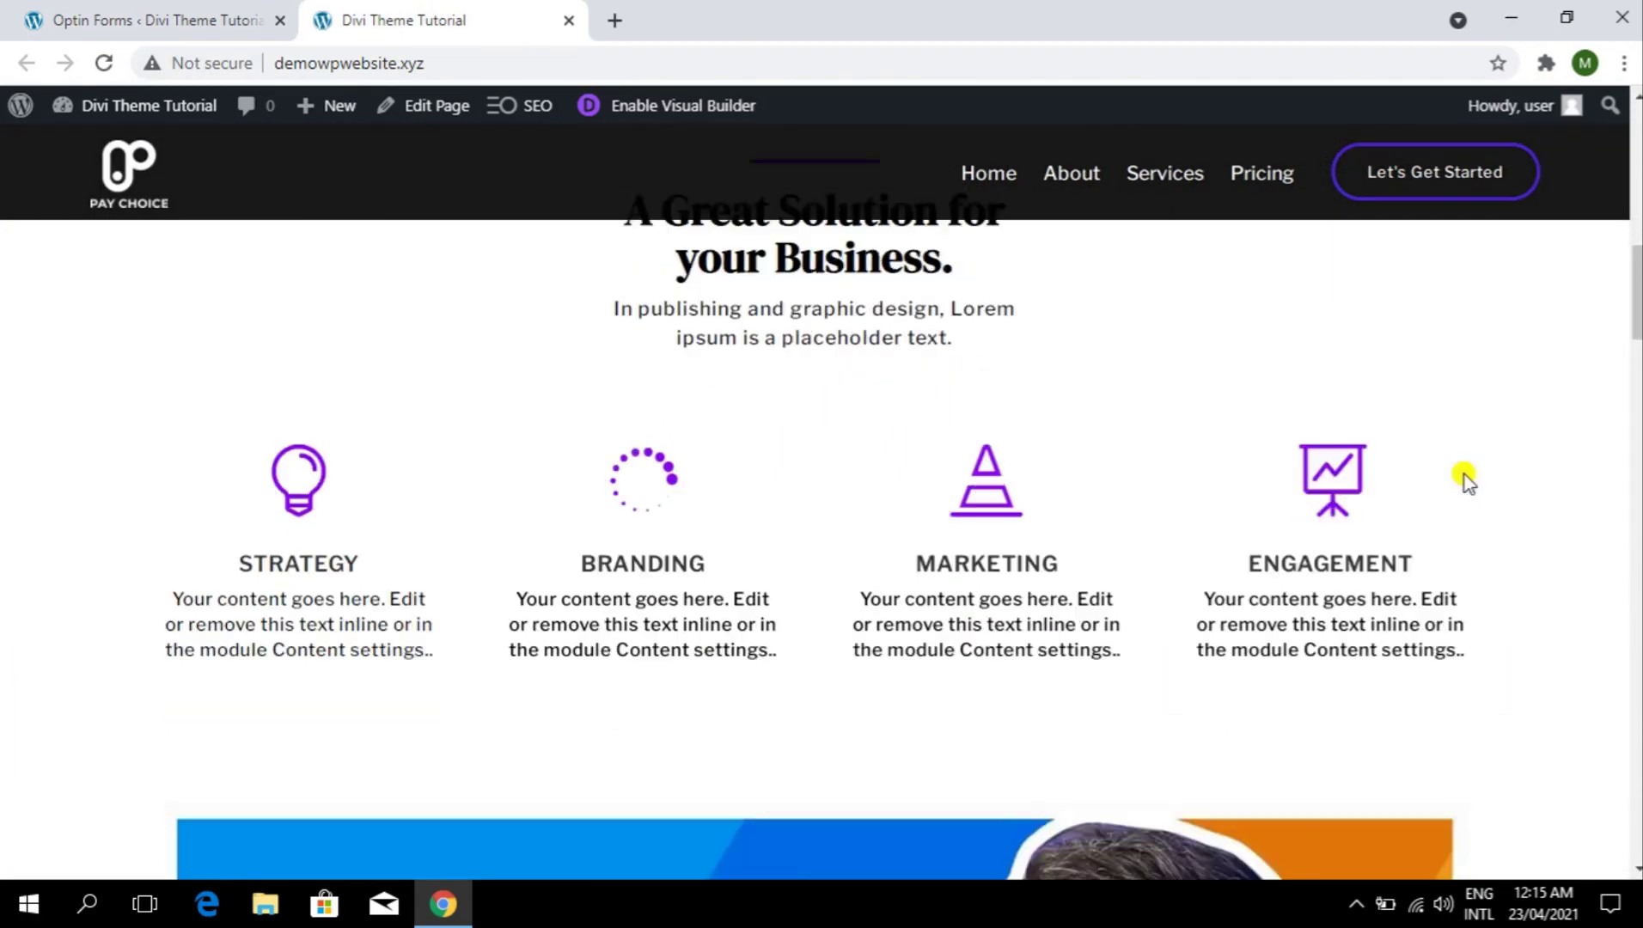
scroll(1465, 476, "down", 7)
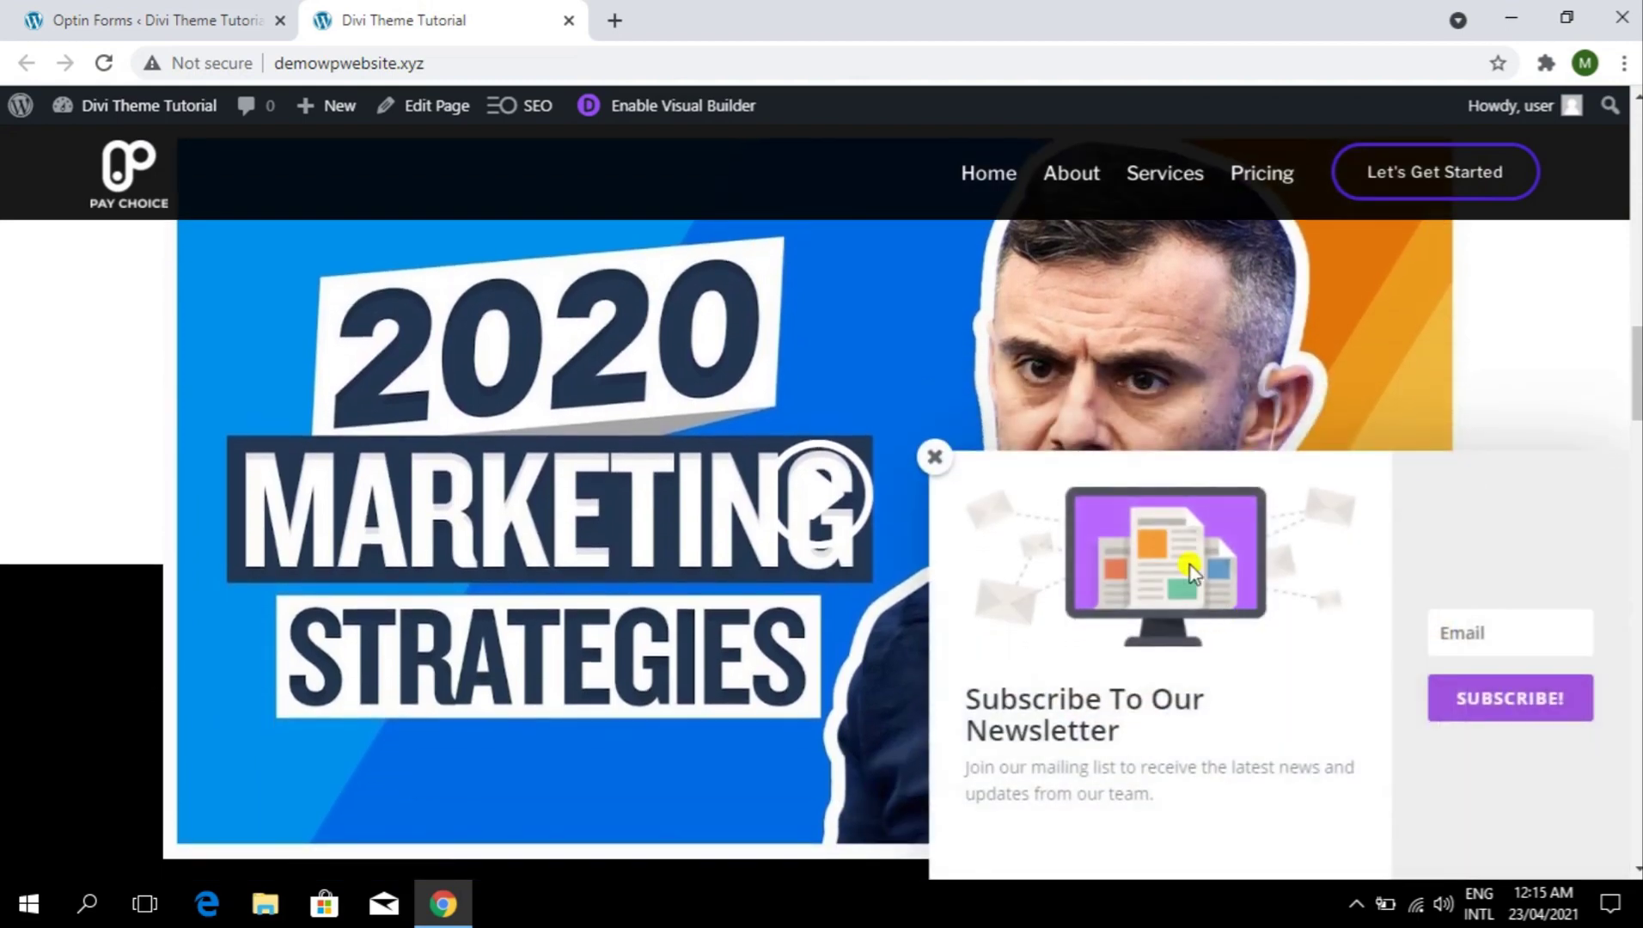
- Return to the start of the live homepage and close the newsletter popup and fly-in form
scroll(1427, 352, "up", 20)
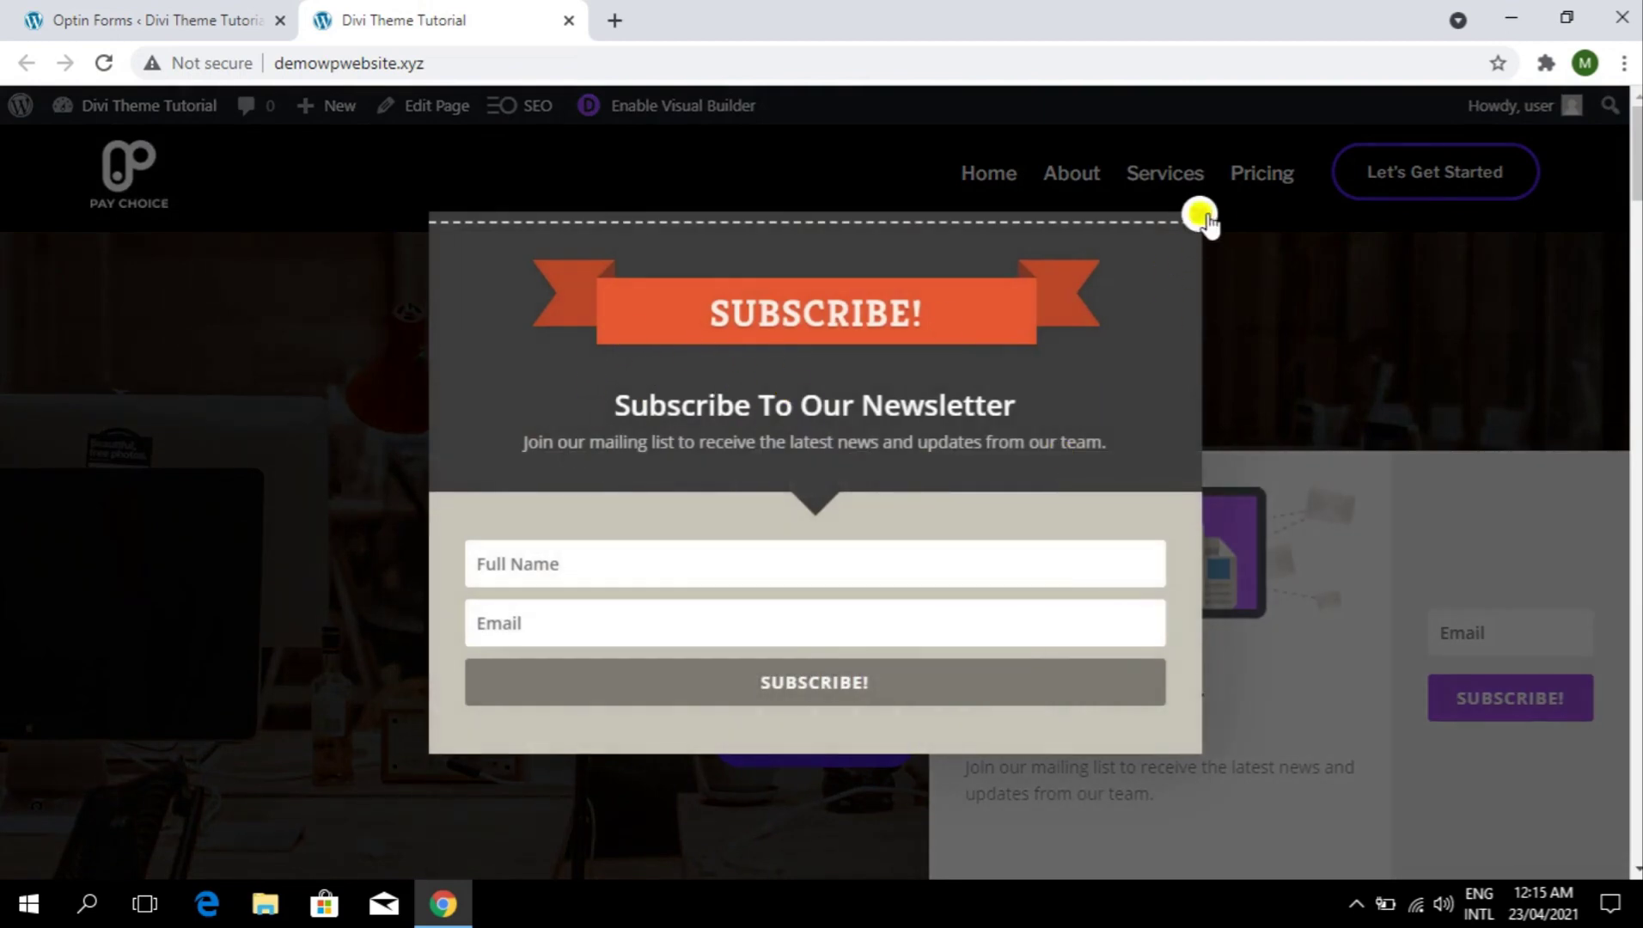
left_click(1201, 217)
left_click(935, 453)
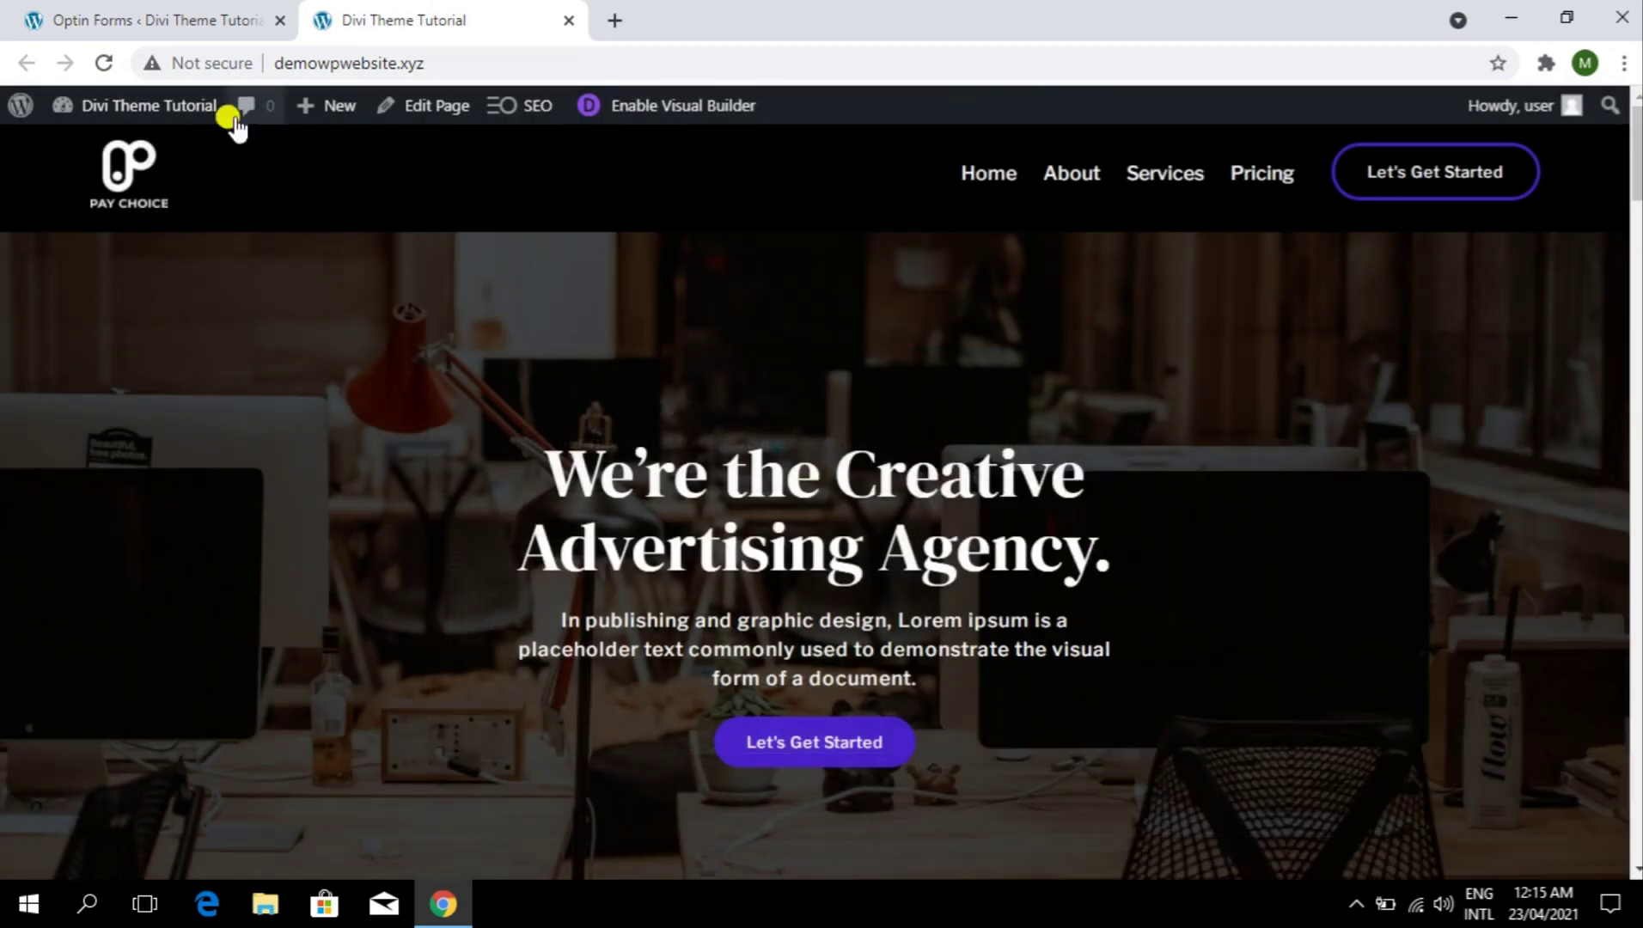
- Go back to the Bloom optin list and start a new Below Post optin
key("ctrl+Tab")
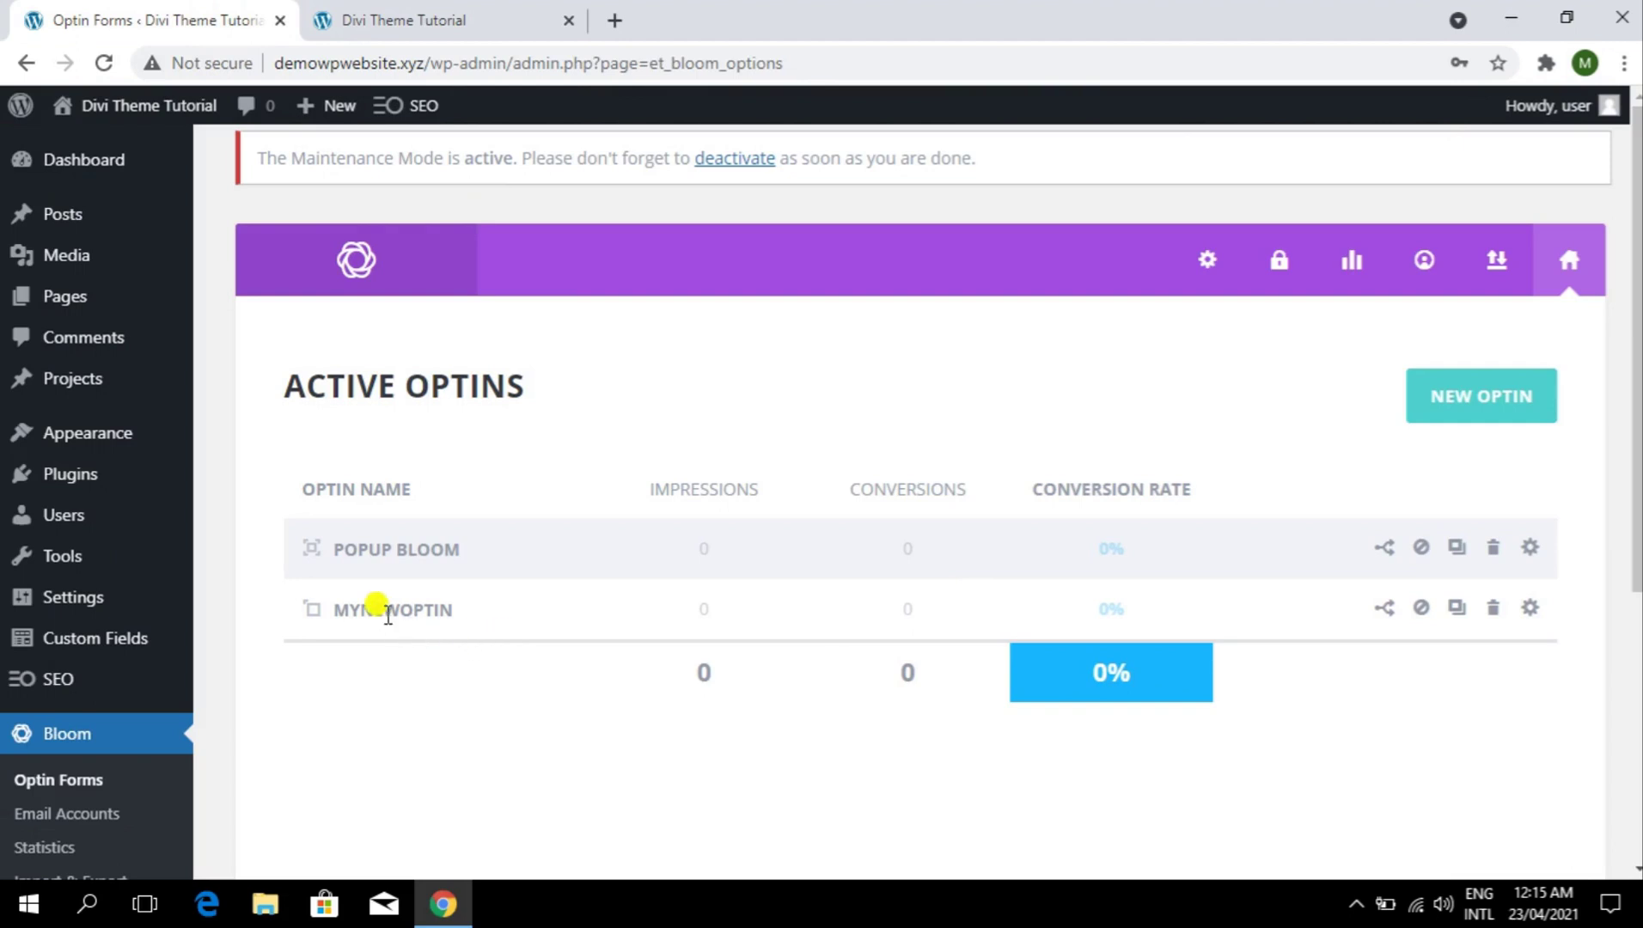
left_click(1478, 414)
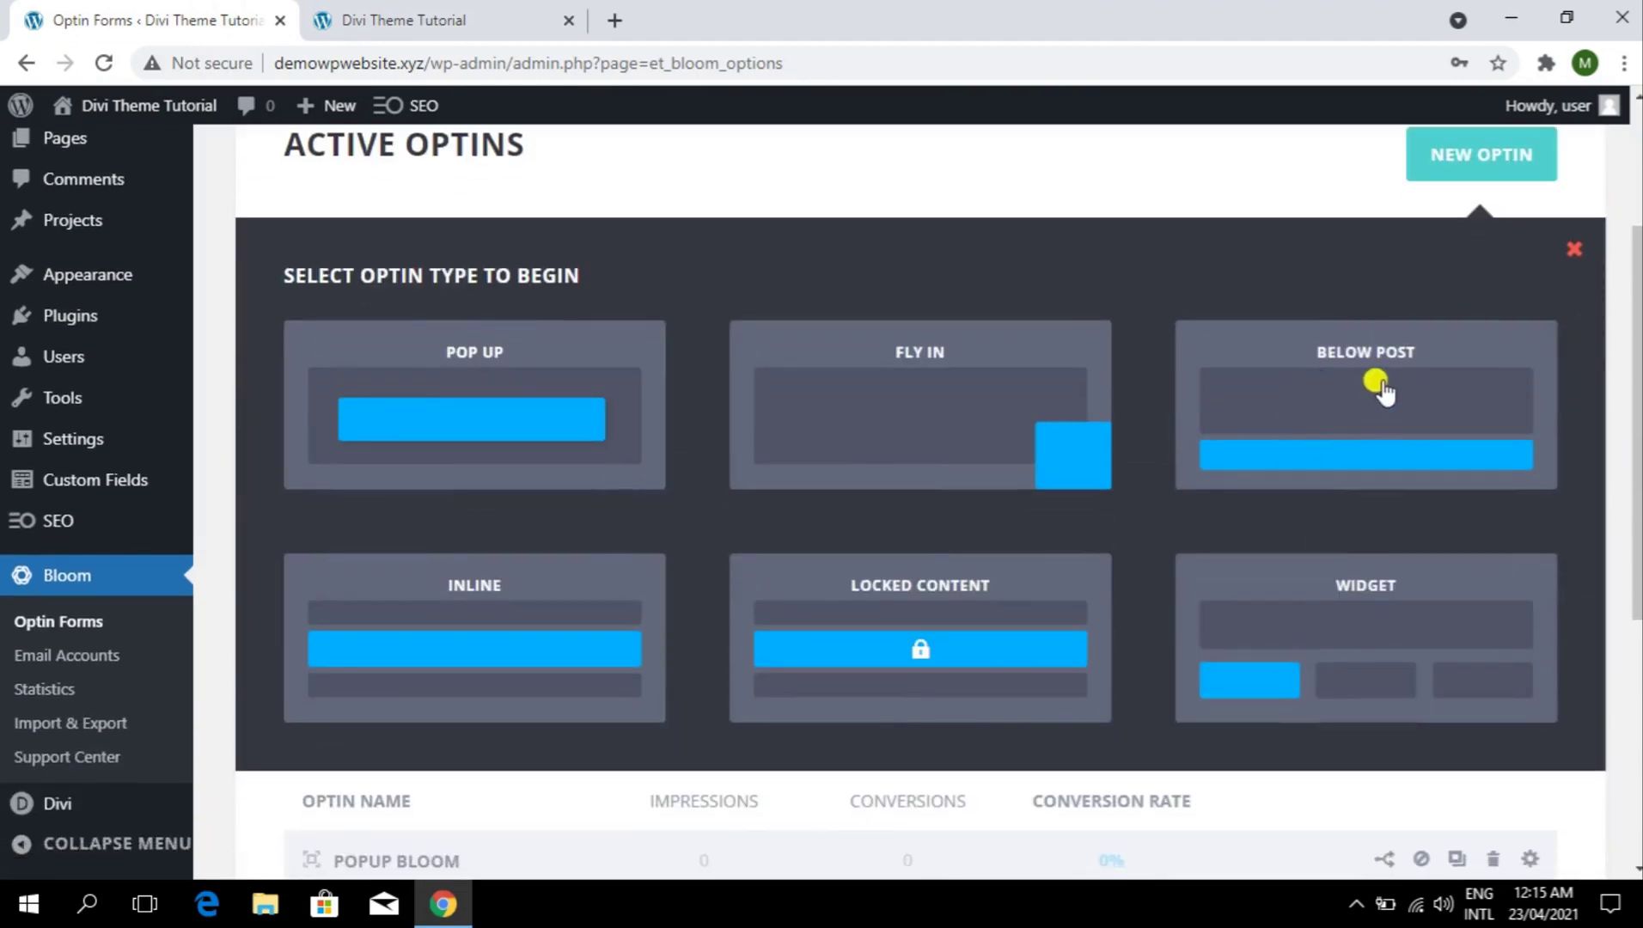
left_click(1279, 406)
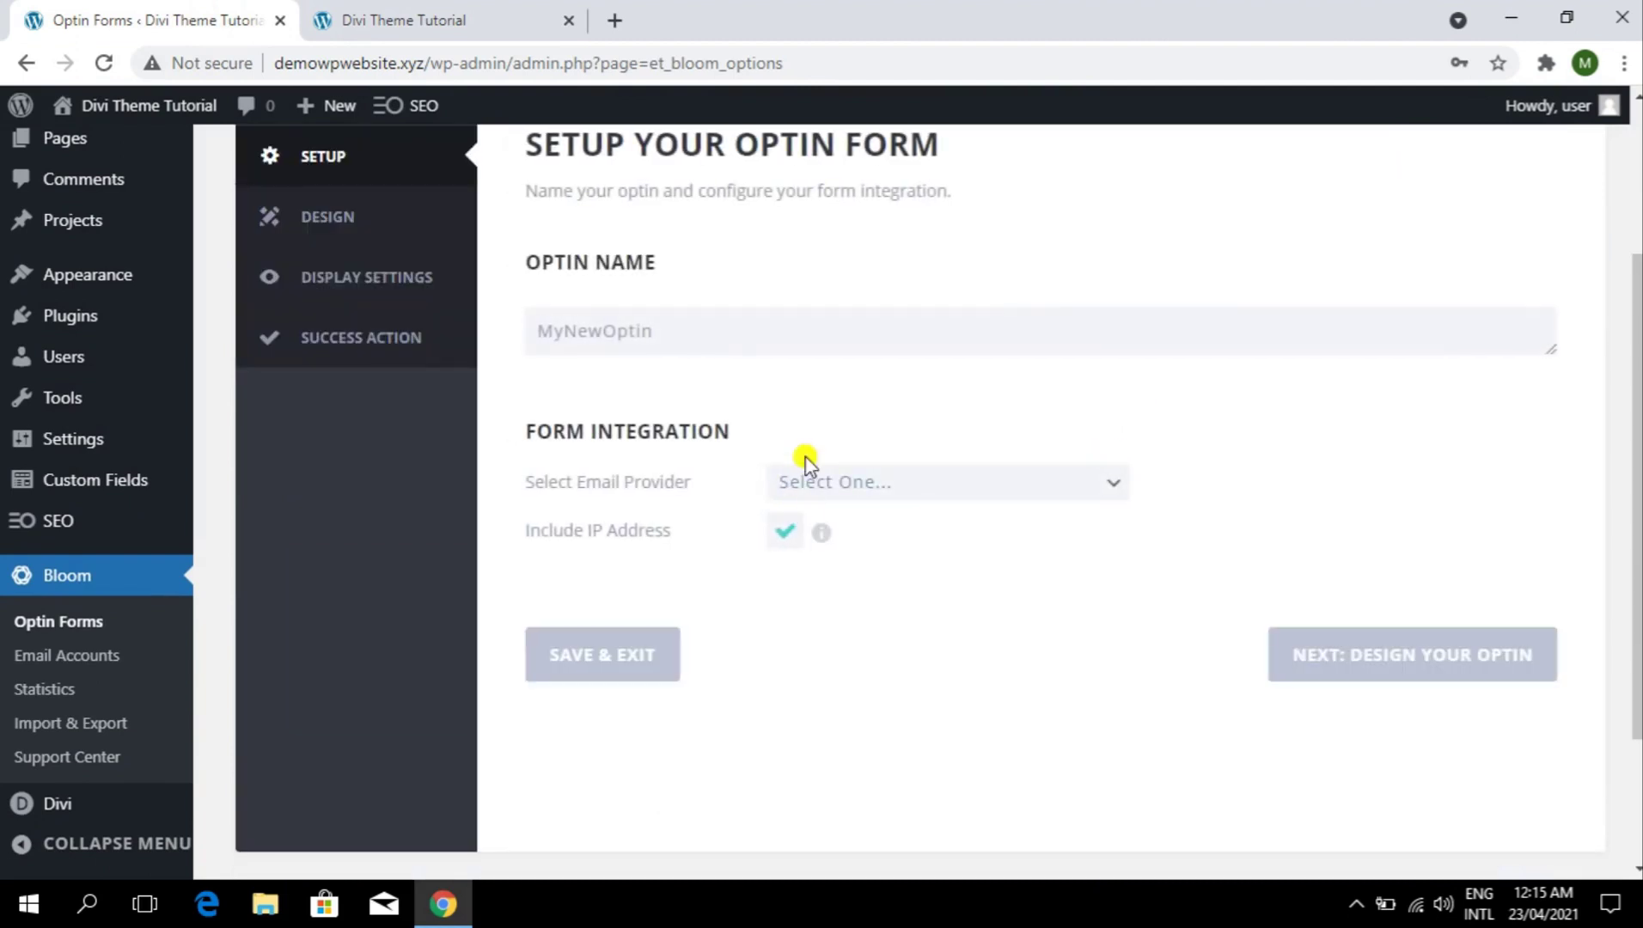
- Connect the below-post optin to MailChimp with the saved account and an email list, and proceed to its design
left_click(841, 497)
left_click(932, 356)
left_click(941, 533)
left_click(916, 608)
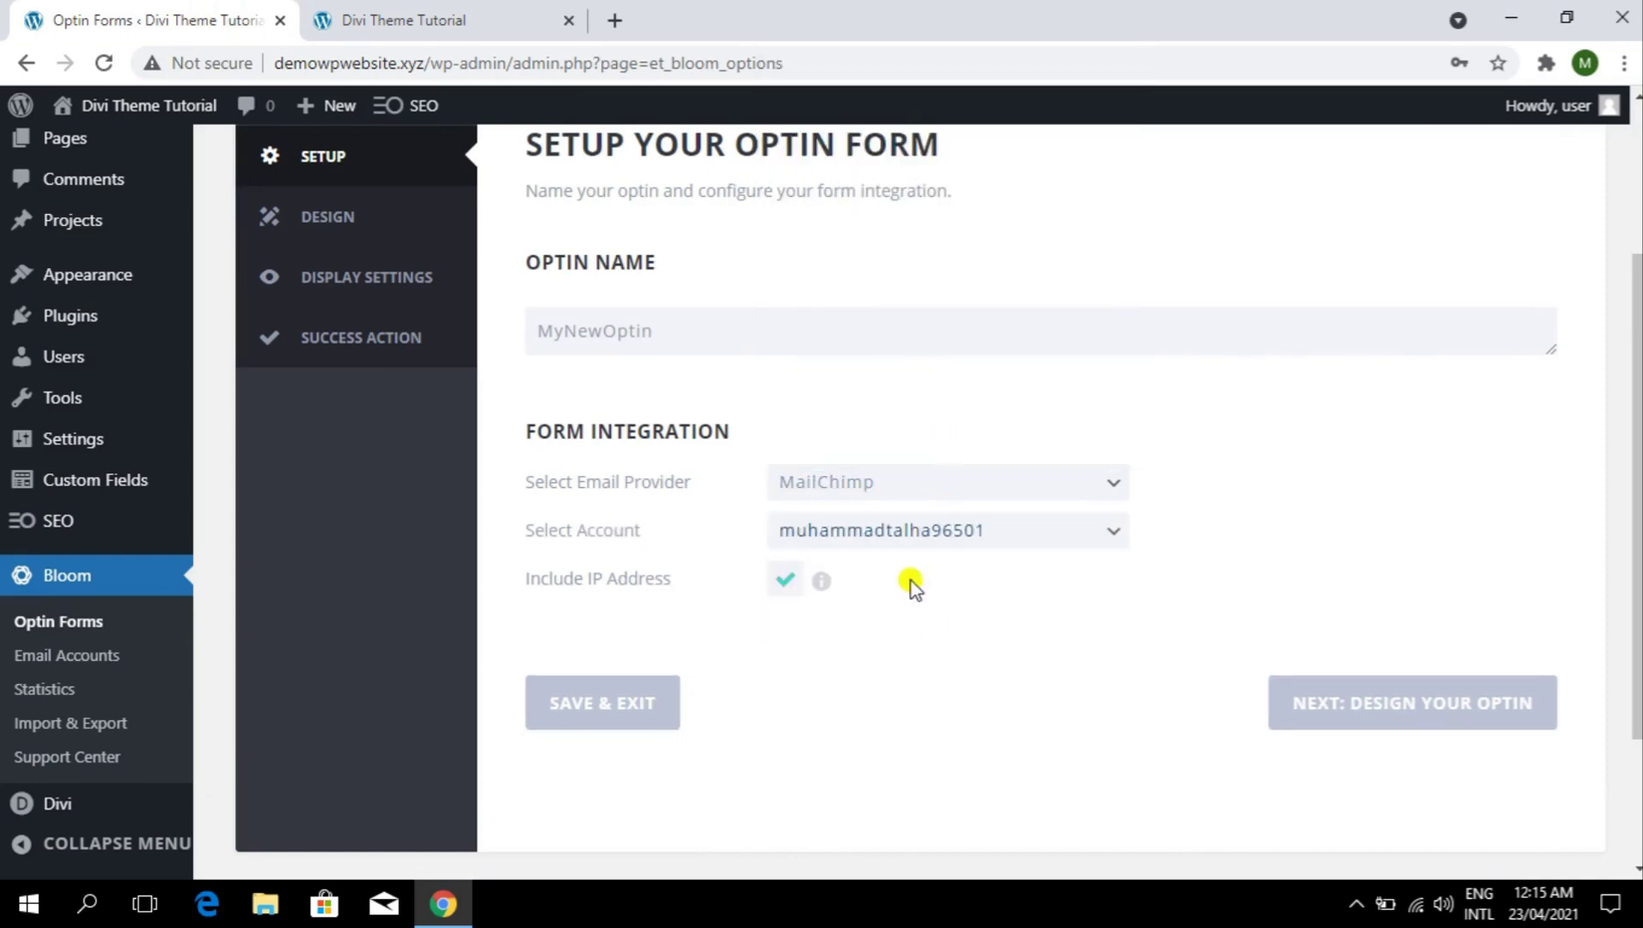
left_click(909, 585)
left_click(913, 635)
left_click(1410, 739)
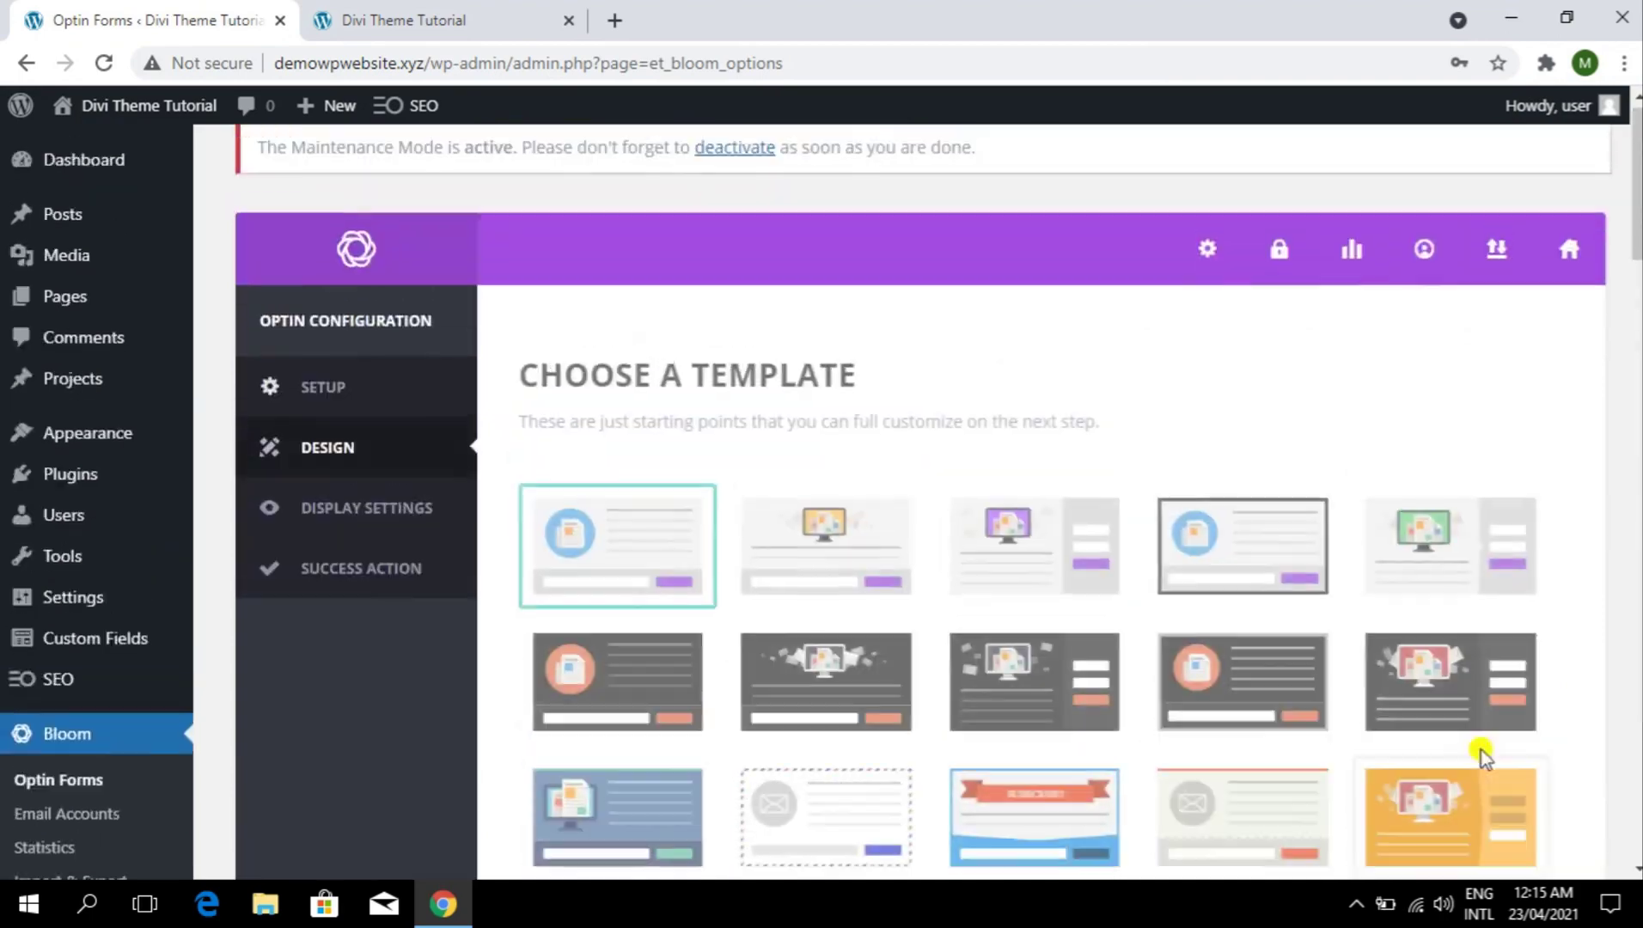
- Choose the dark template with the red monitor and dark side form, and continue to customization
scroll(1423, 458, "down", 3)
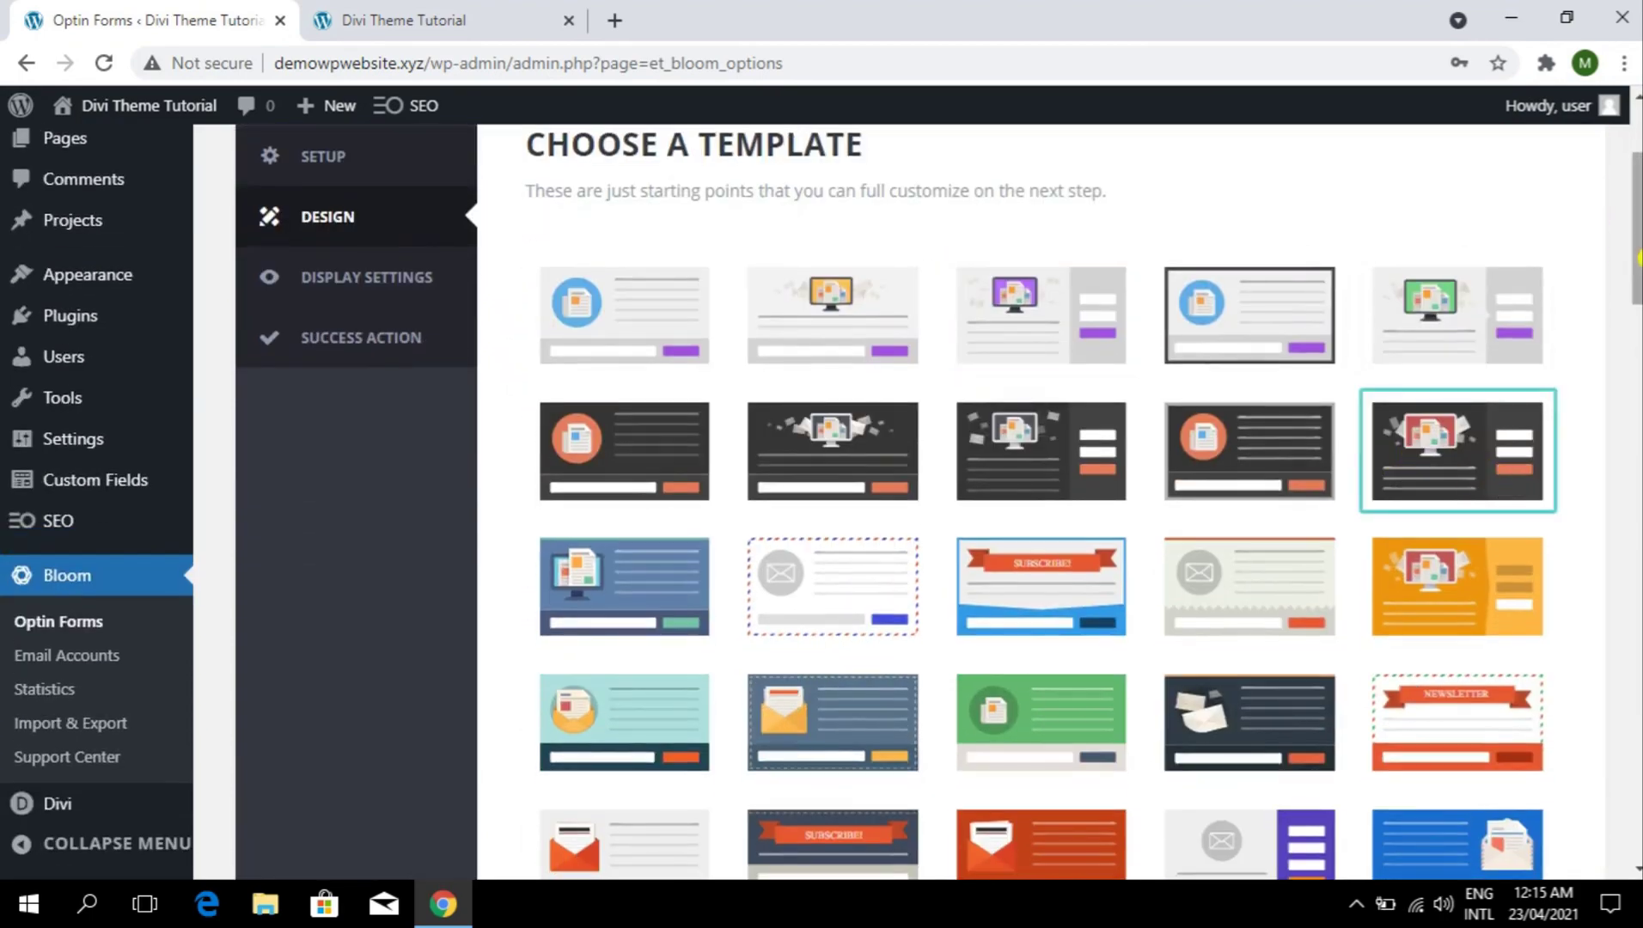
scroll(1461, 447, "down", 10)
scroll(1418, 310, "up", 10)
scroll(1382, 584, "down", 20)
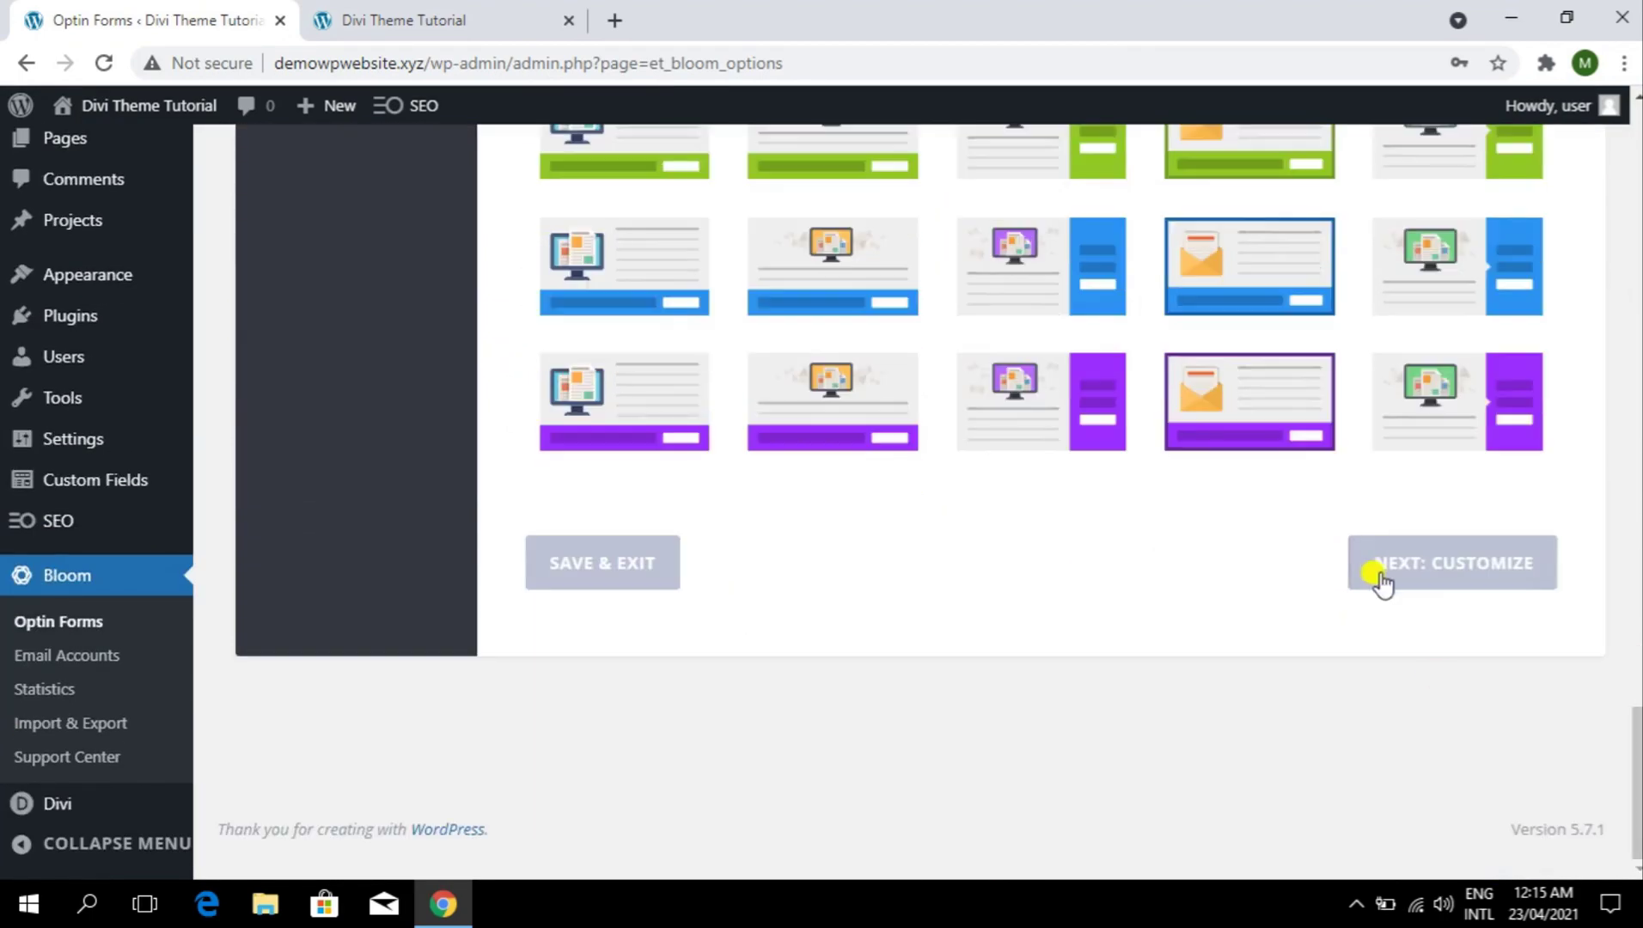
left_click(1382, 582)
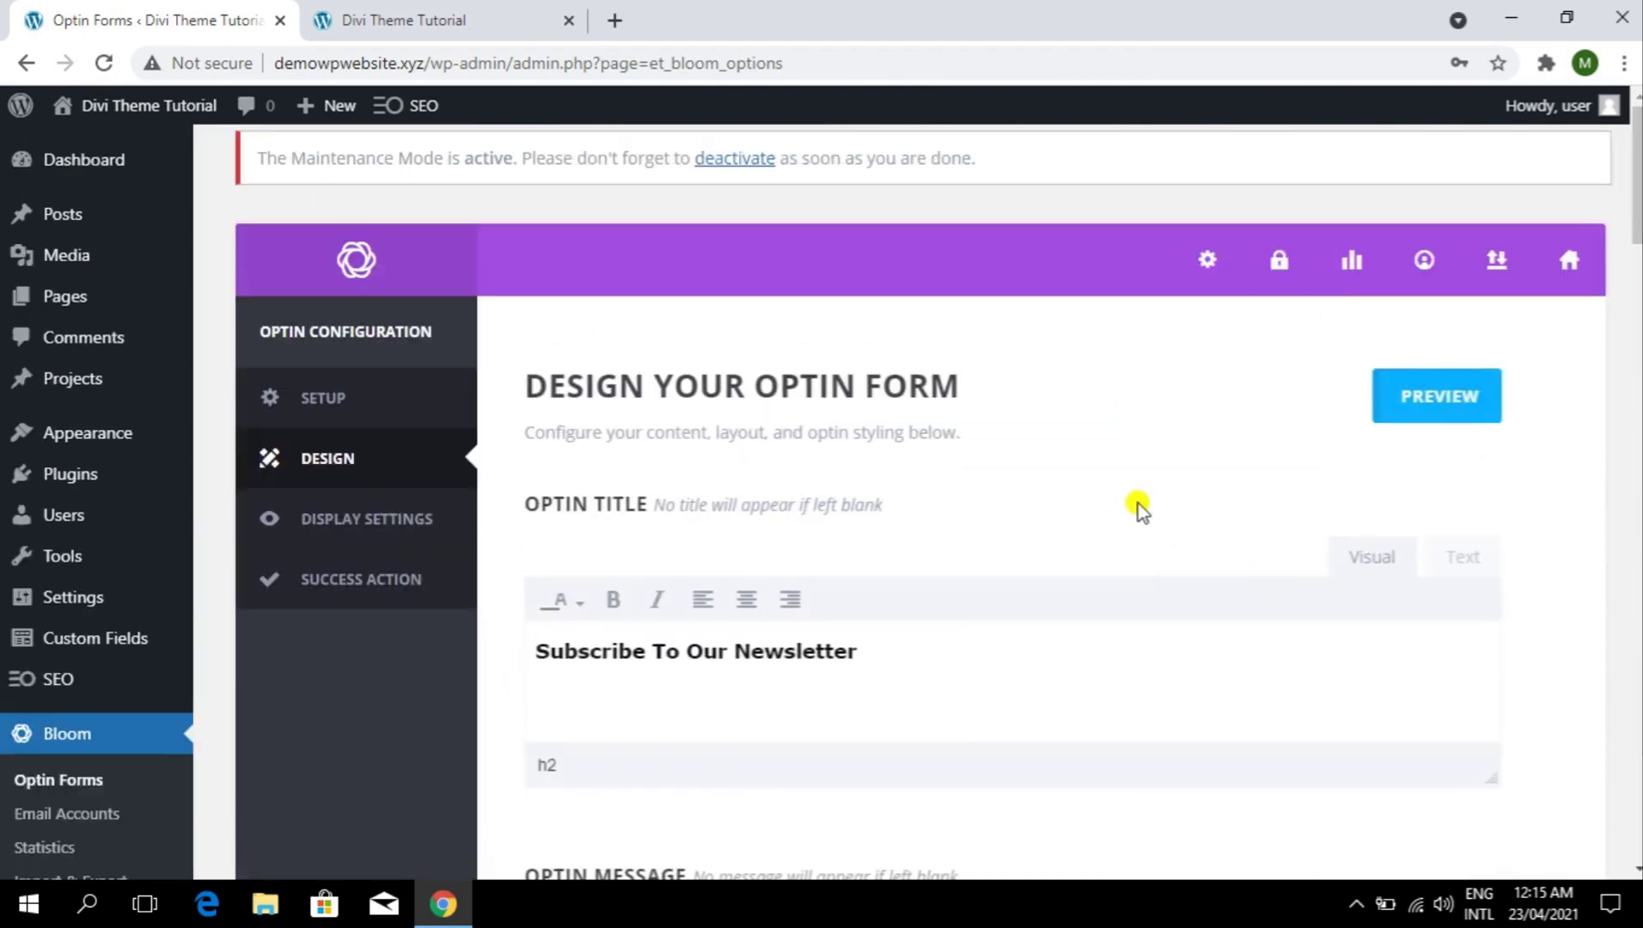
- Keep the default design, display and success action settings of the below-post optin, and save and exit
left_click_drag(1637, 172, 1638, 827)
left_click(1405, 622)
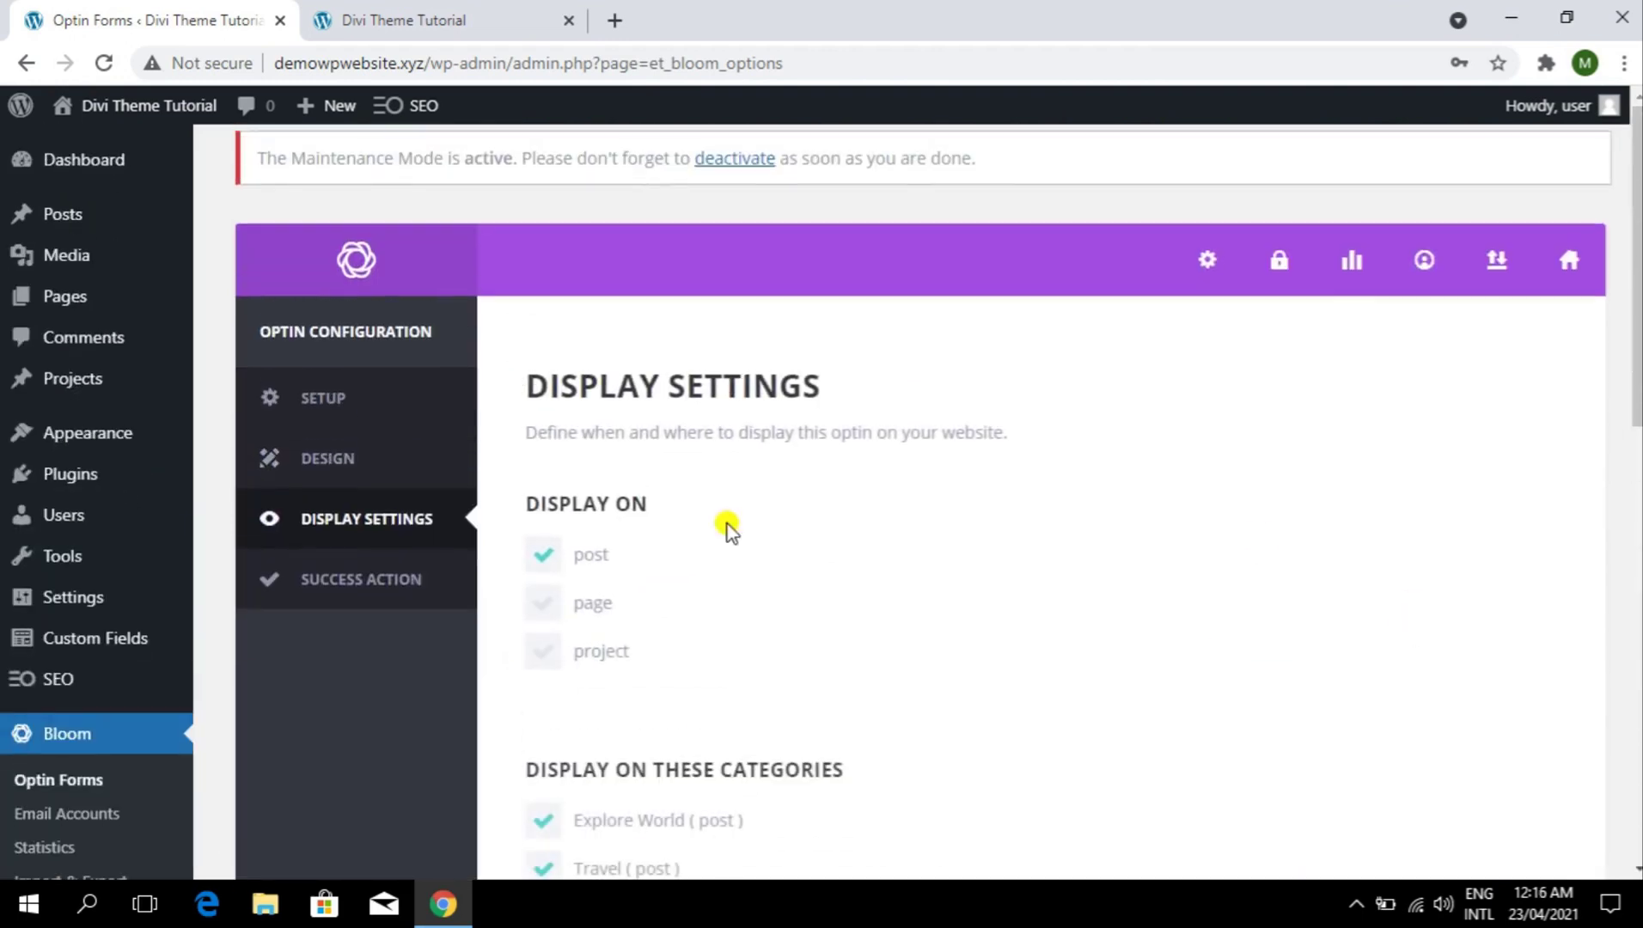
scroll(692, 533, "down", 2)
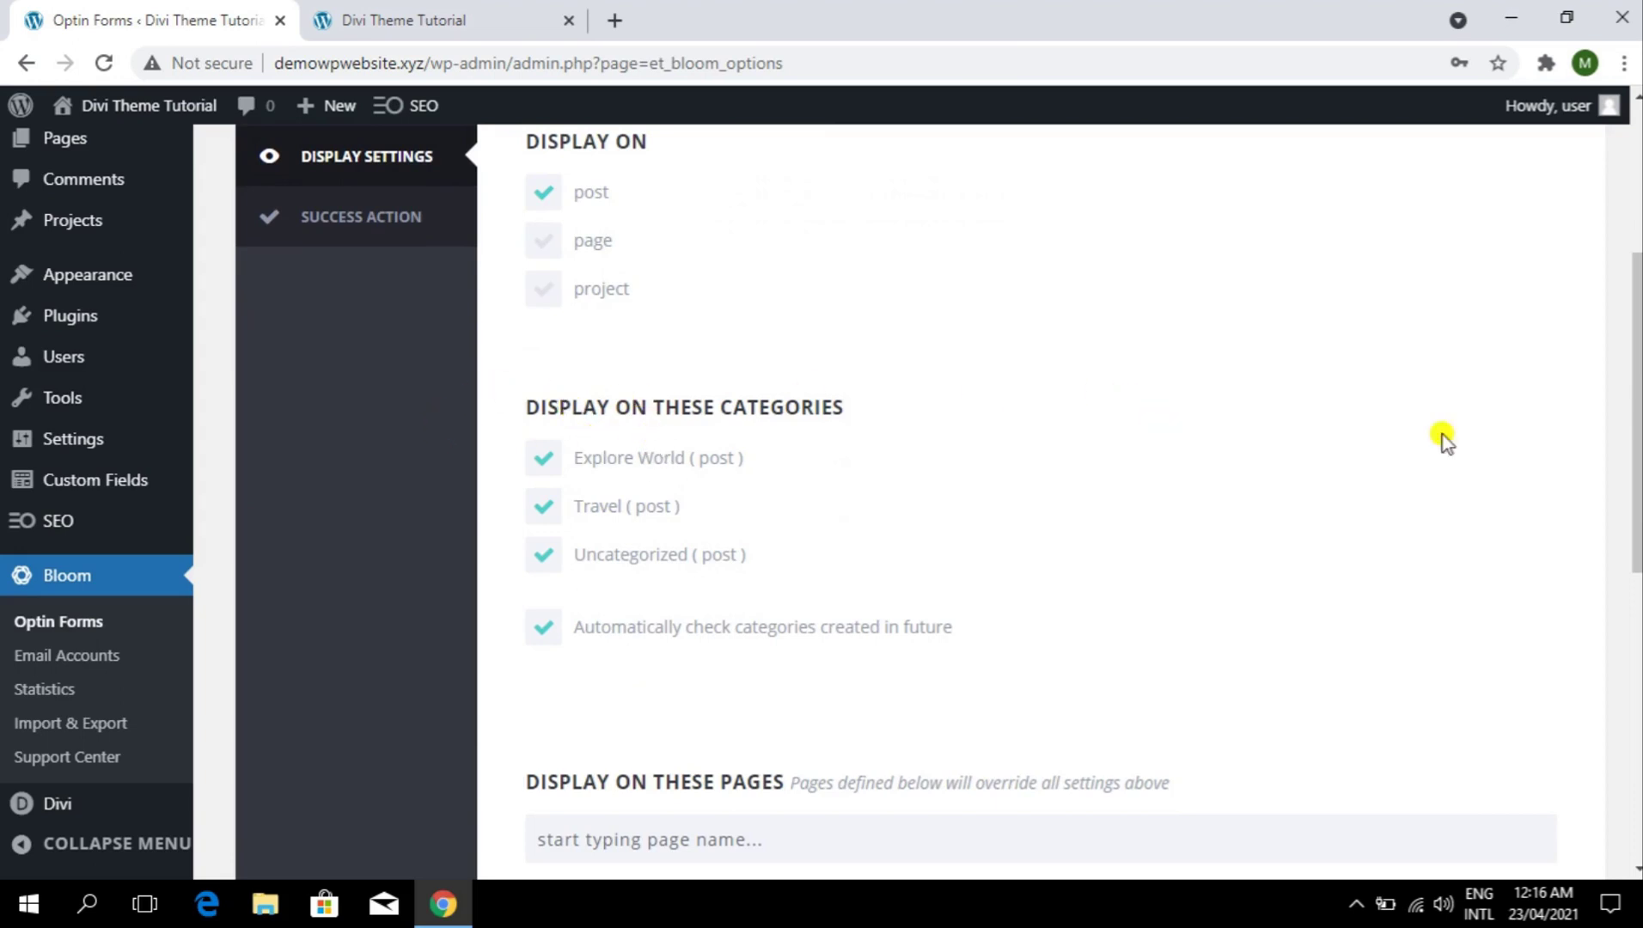
scroll(1444, 440, "down", 5)
left_click(1441, 572)
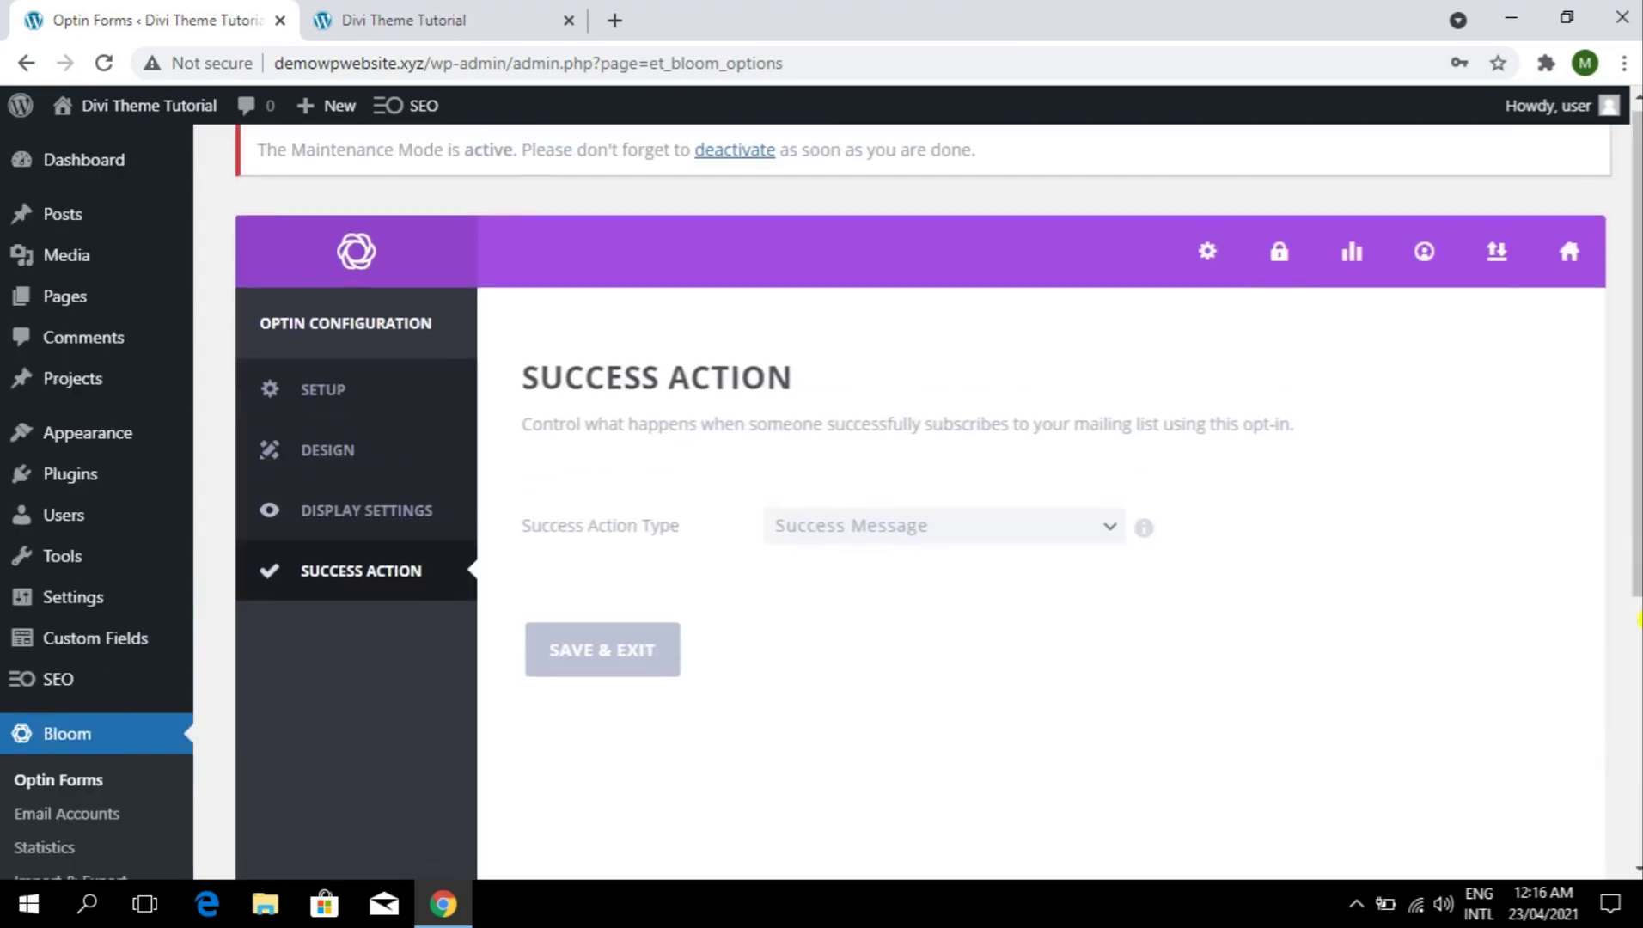
left_click(593, 650)
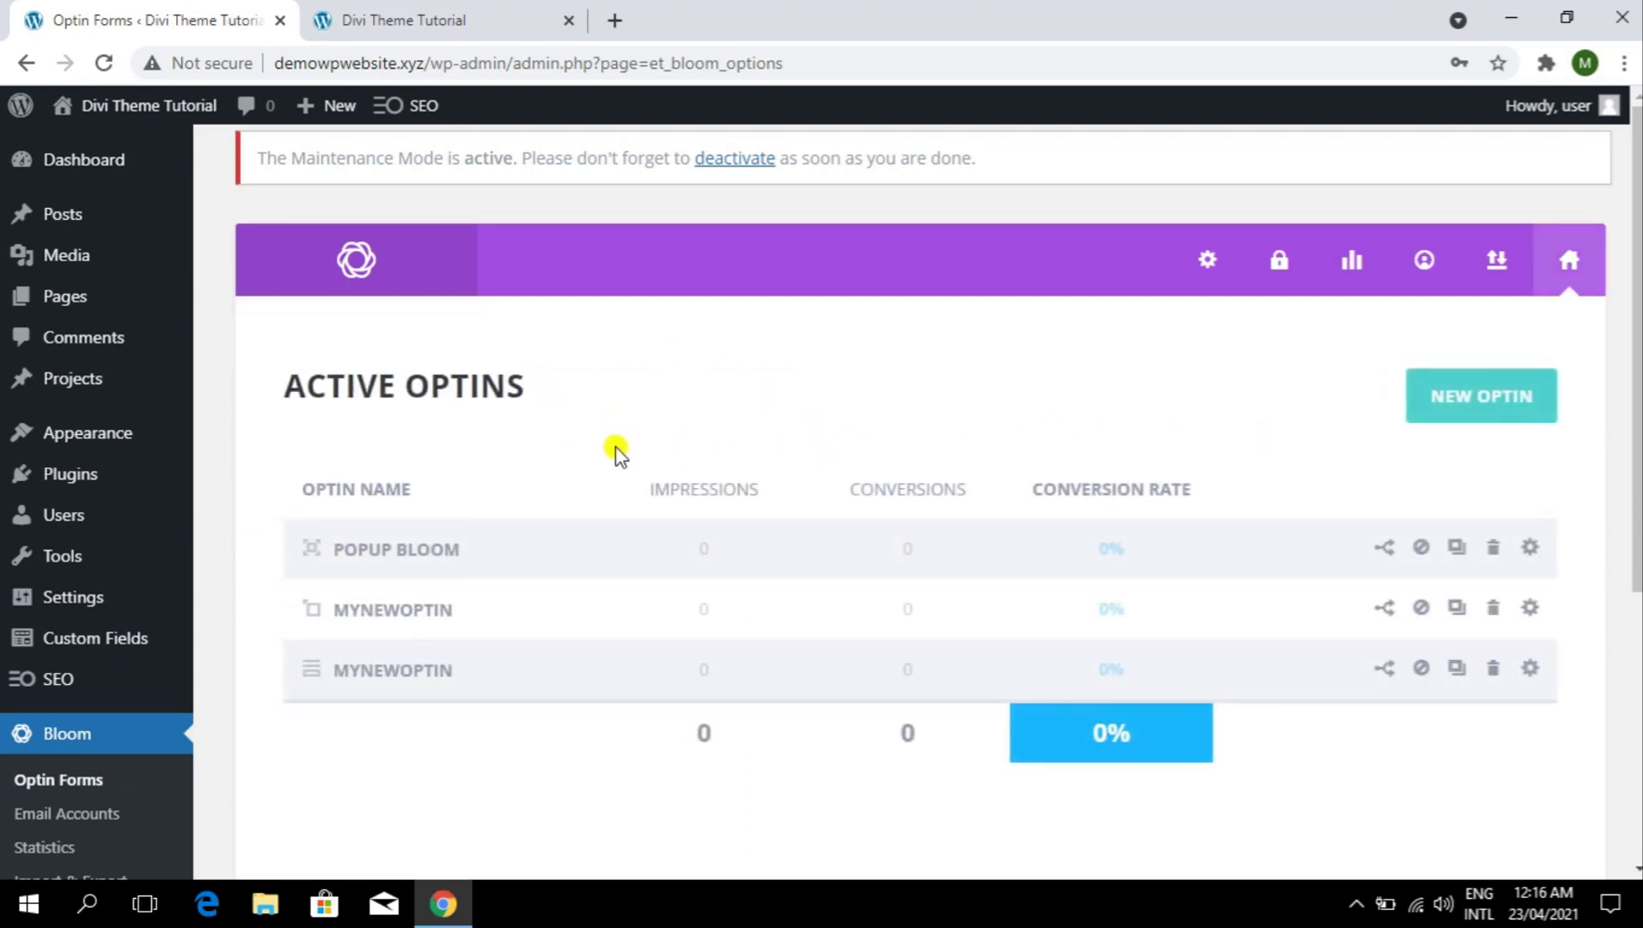
- Open the All Posts list in a new tab and view the post "How to Travel to any Country for FREE | 5 Ways!" in another
mouse_move(125, 219)
right_click(222, 217)
left_click(257, 234)
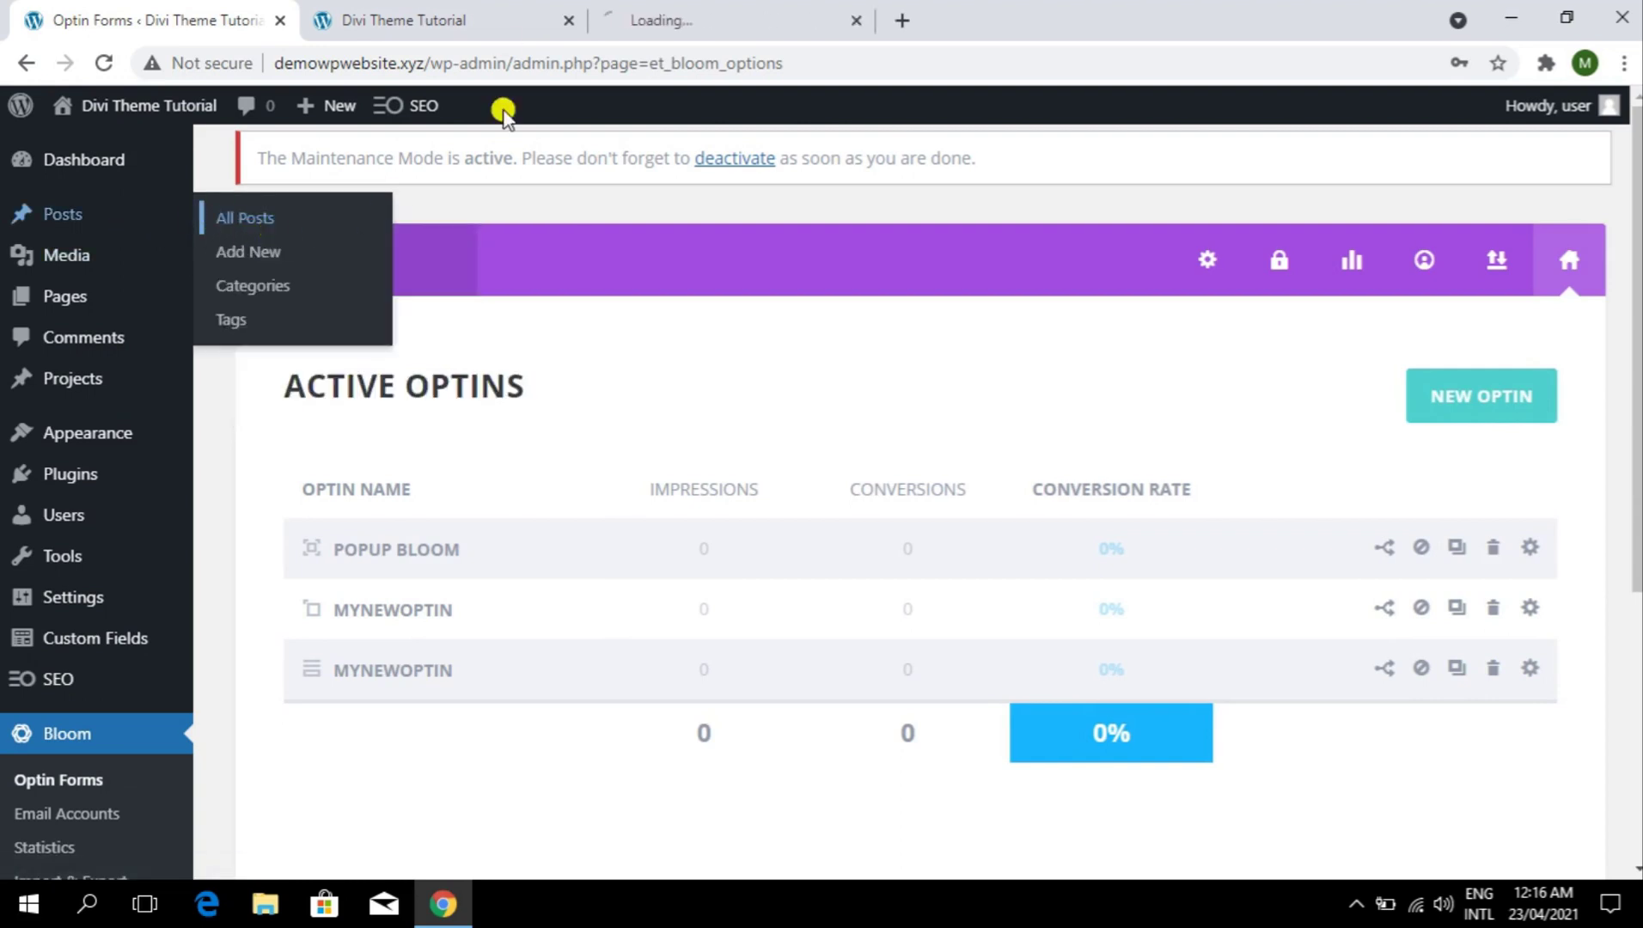
left_click(746, 12)
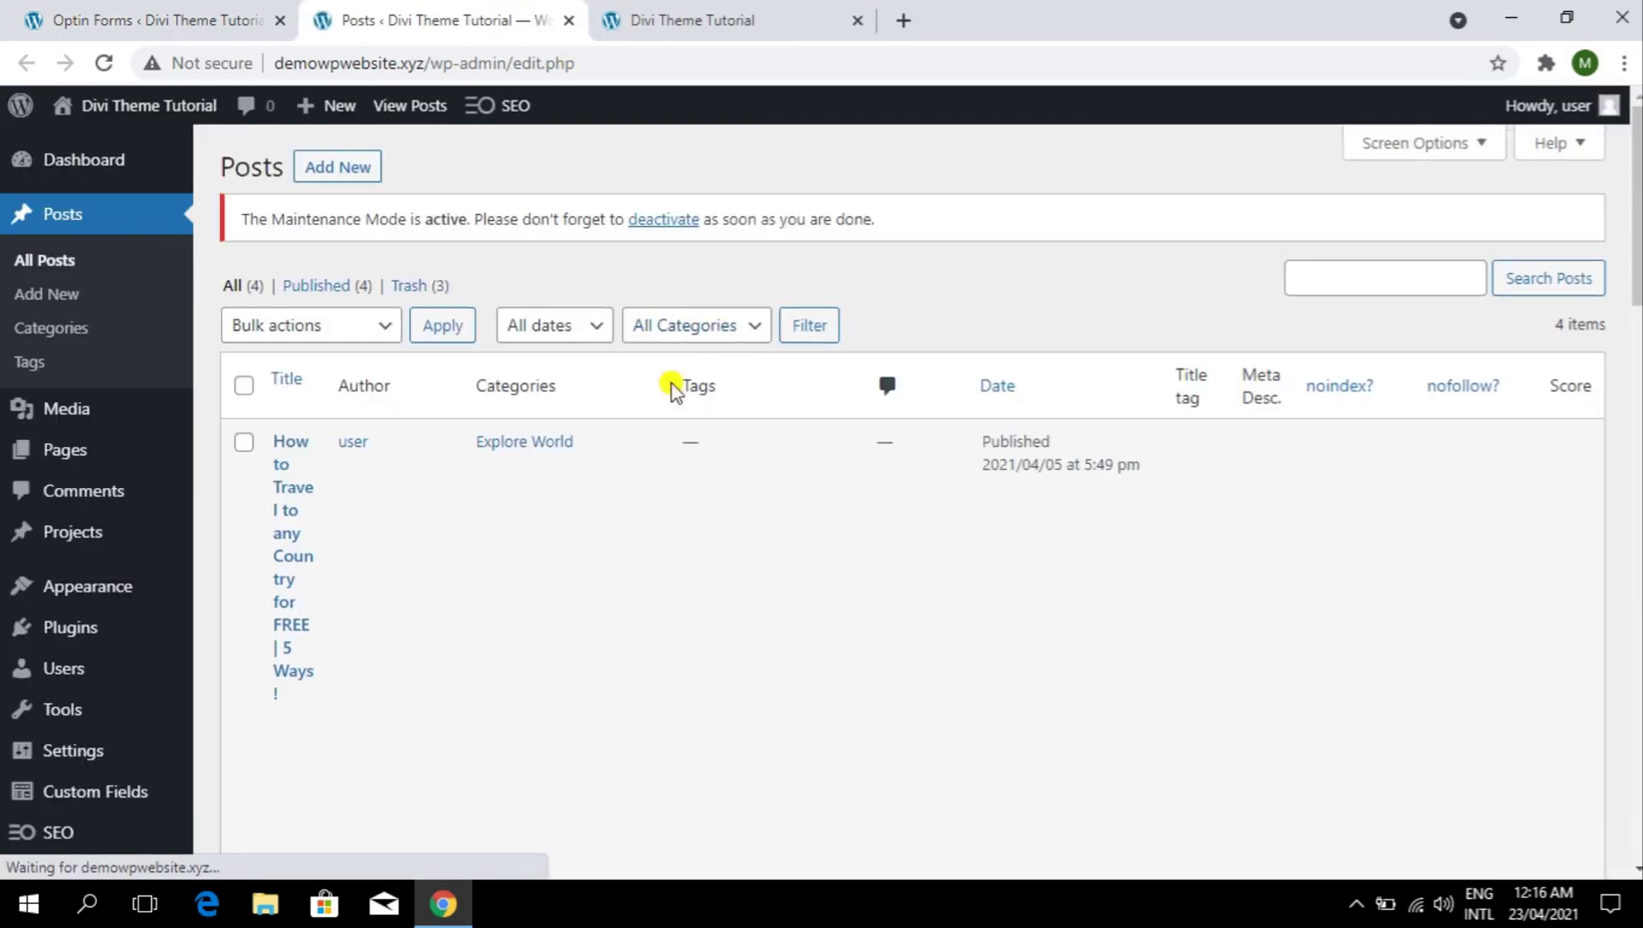
scroll(367, 455, "down", 5)
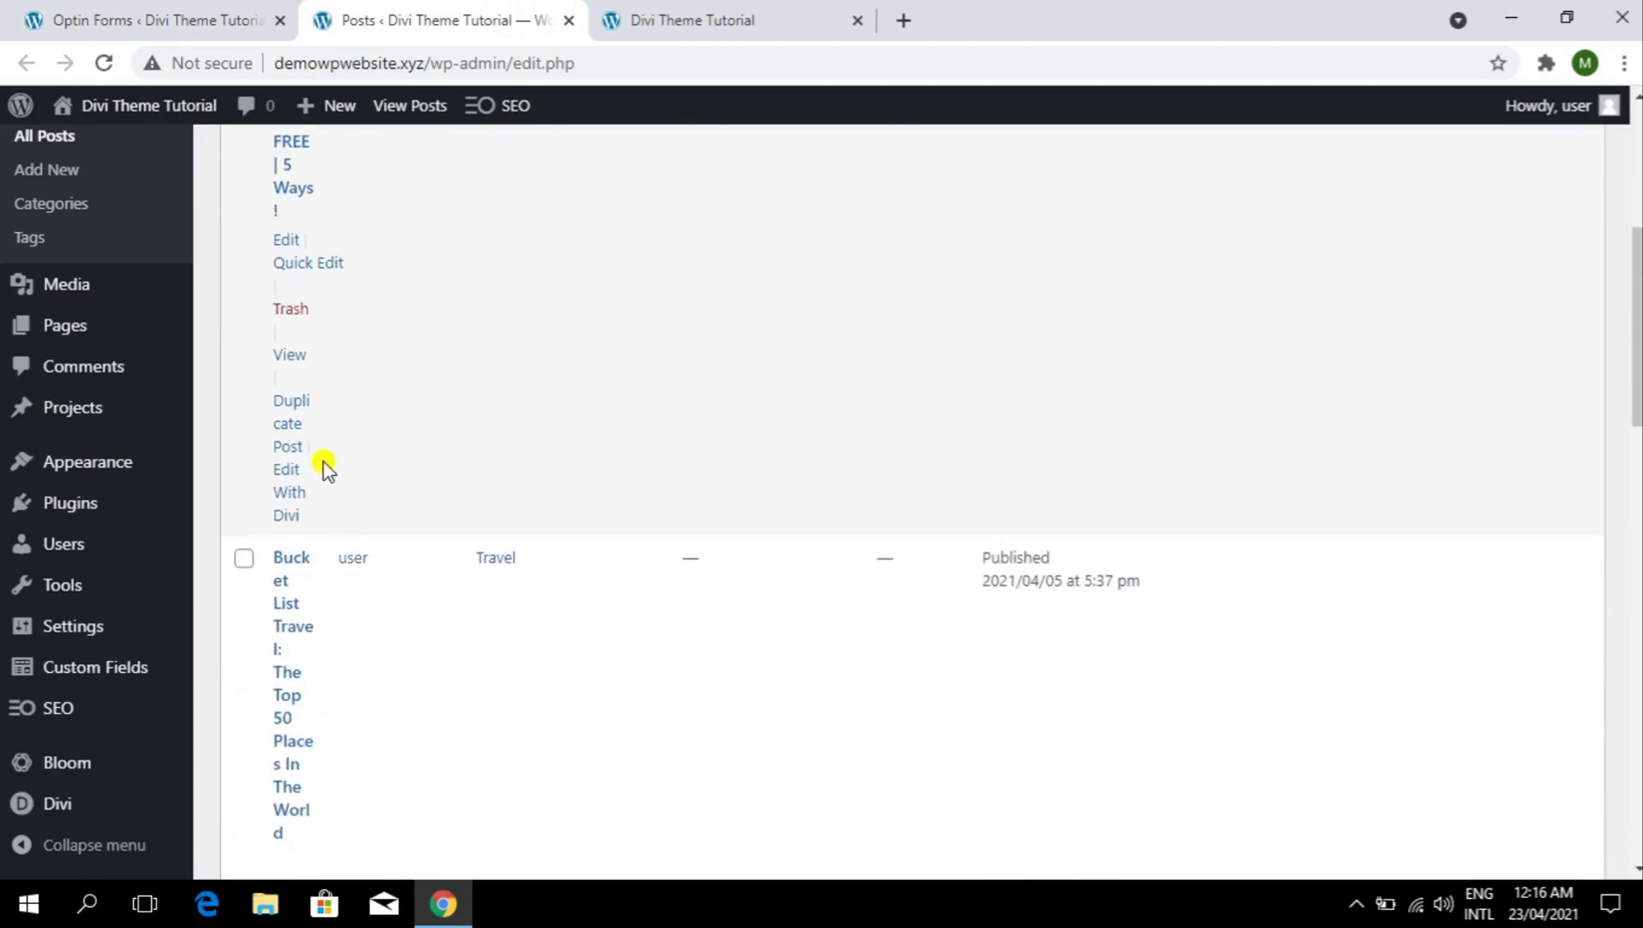
right_click(286, 359)
left_click(309, 371)
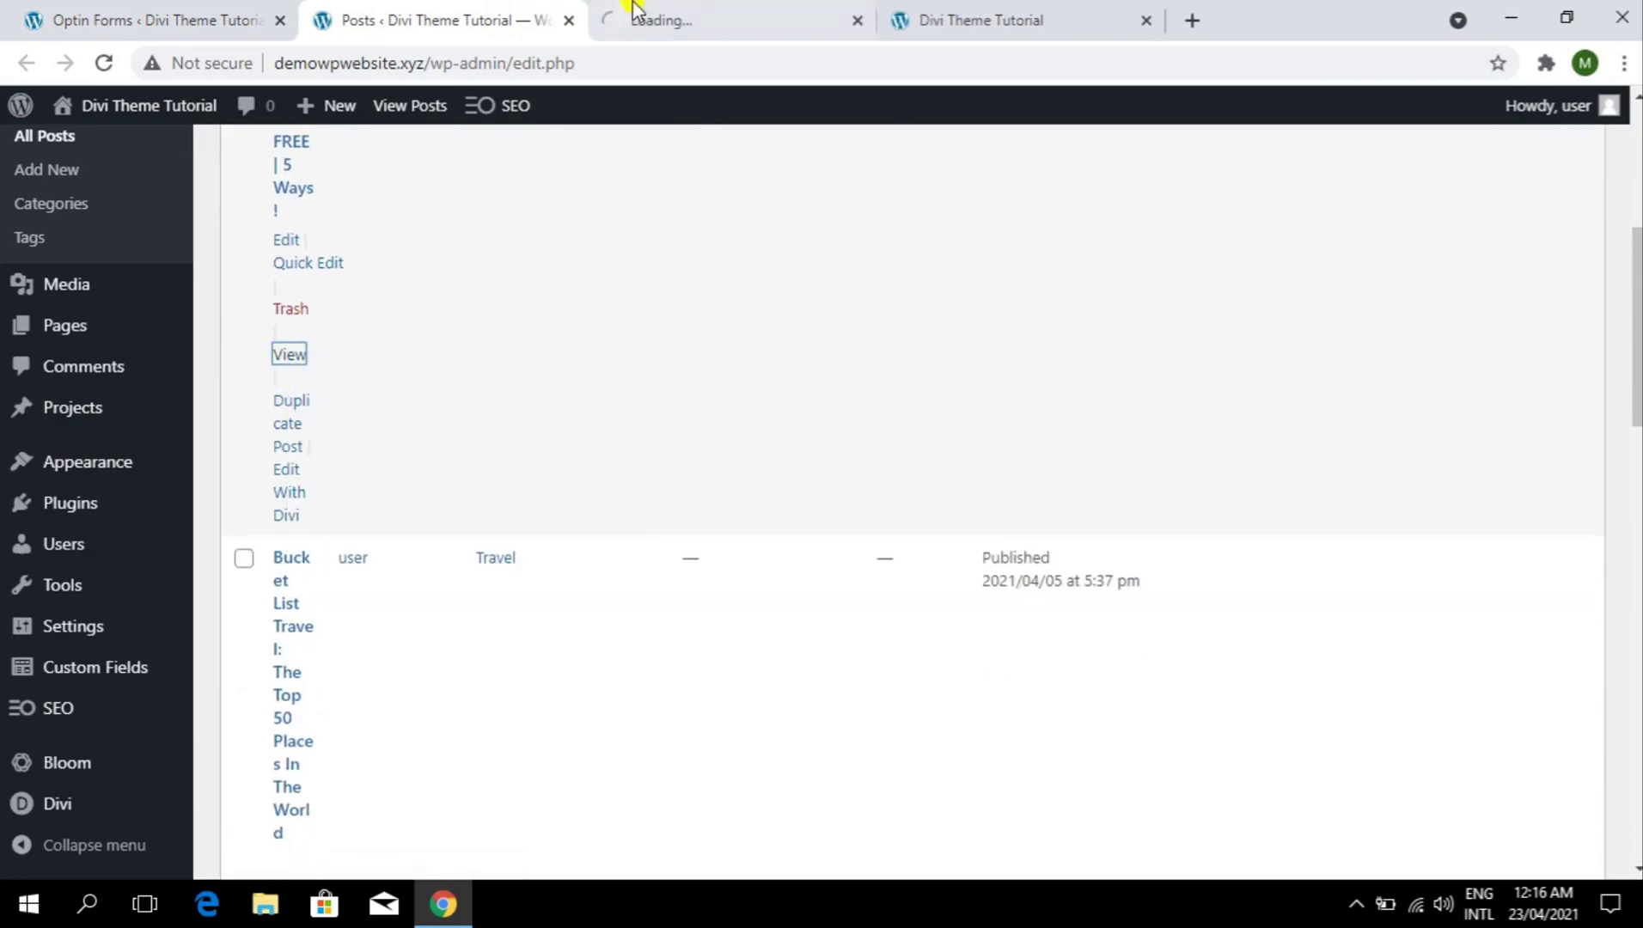
left_click_drag(675, 12, 421, 10)
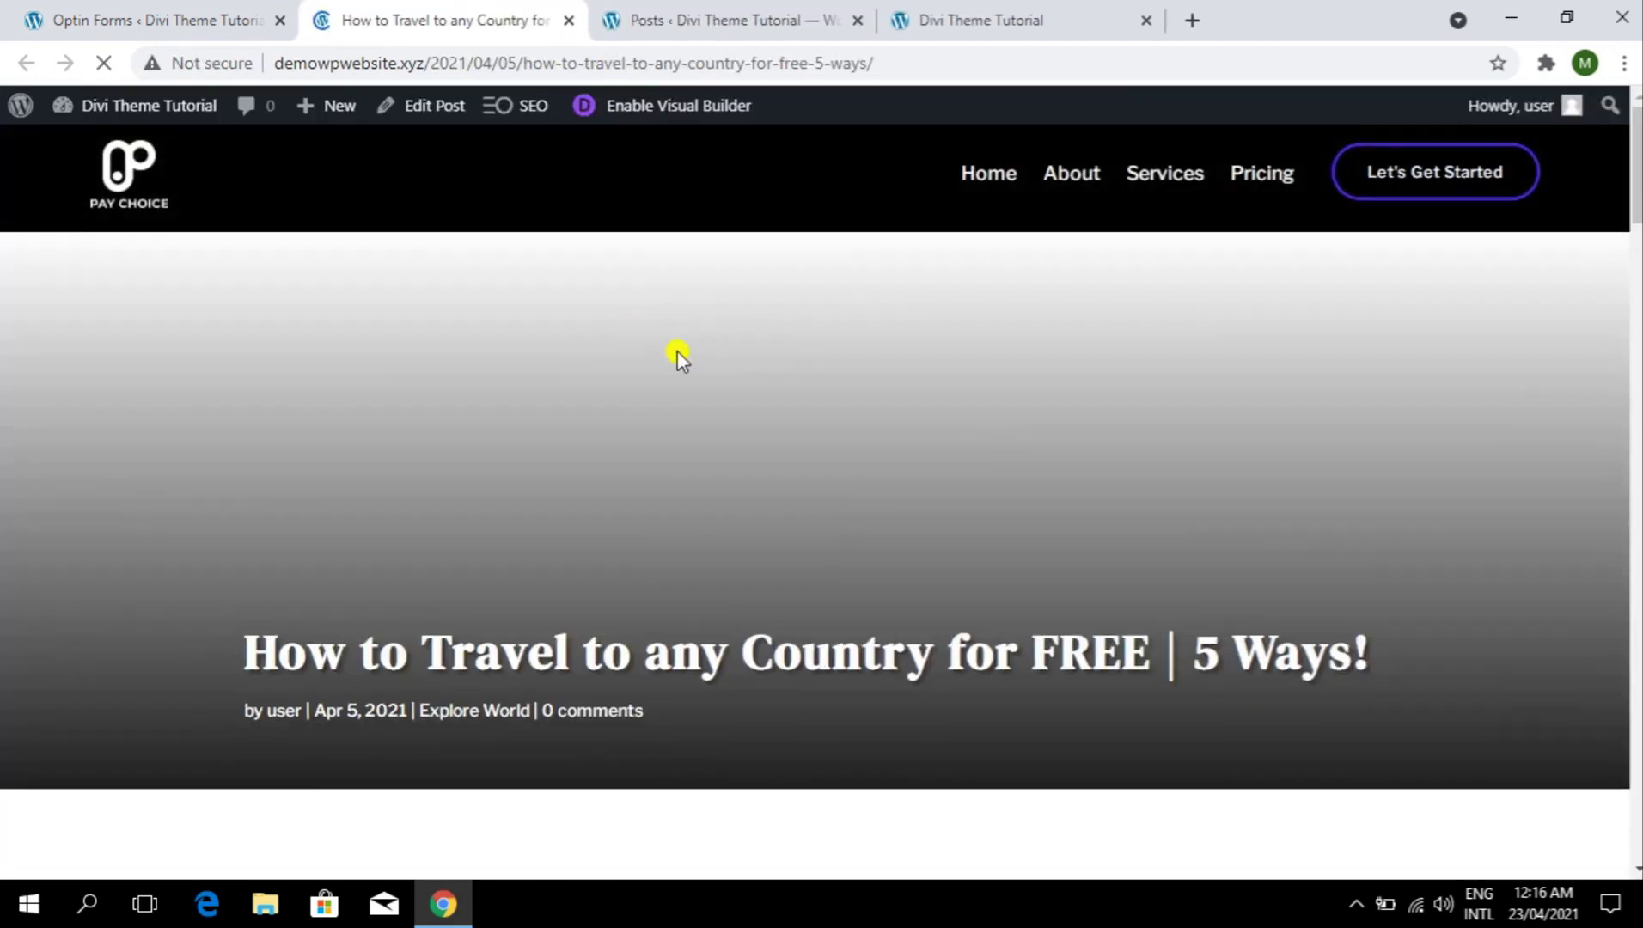
- Browse the live post, closing the overlaying newsletter forms, and examine the subscribe form below the post content
scroll(689, 352, "down", 4)
scroll(690, 352, "down", 12)
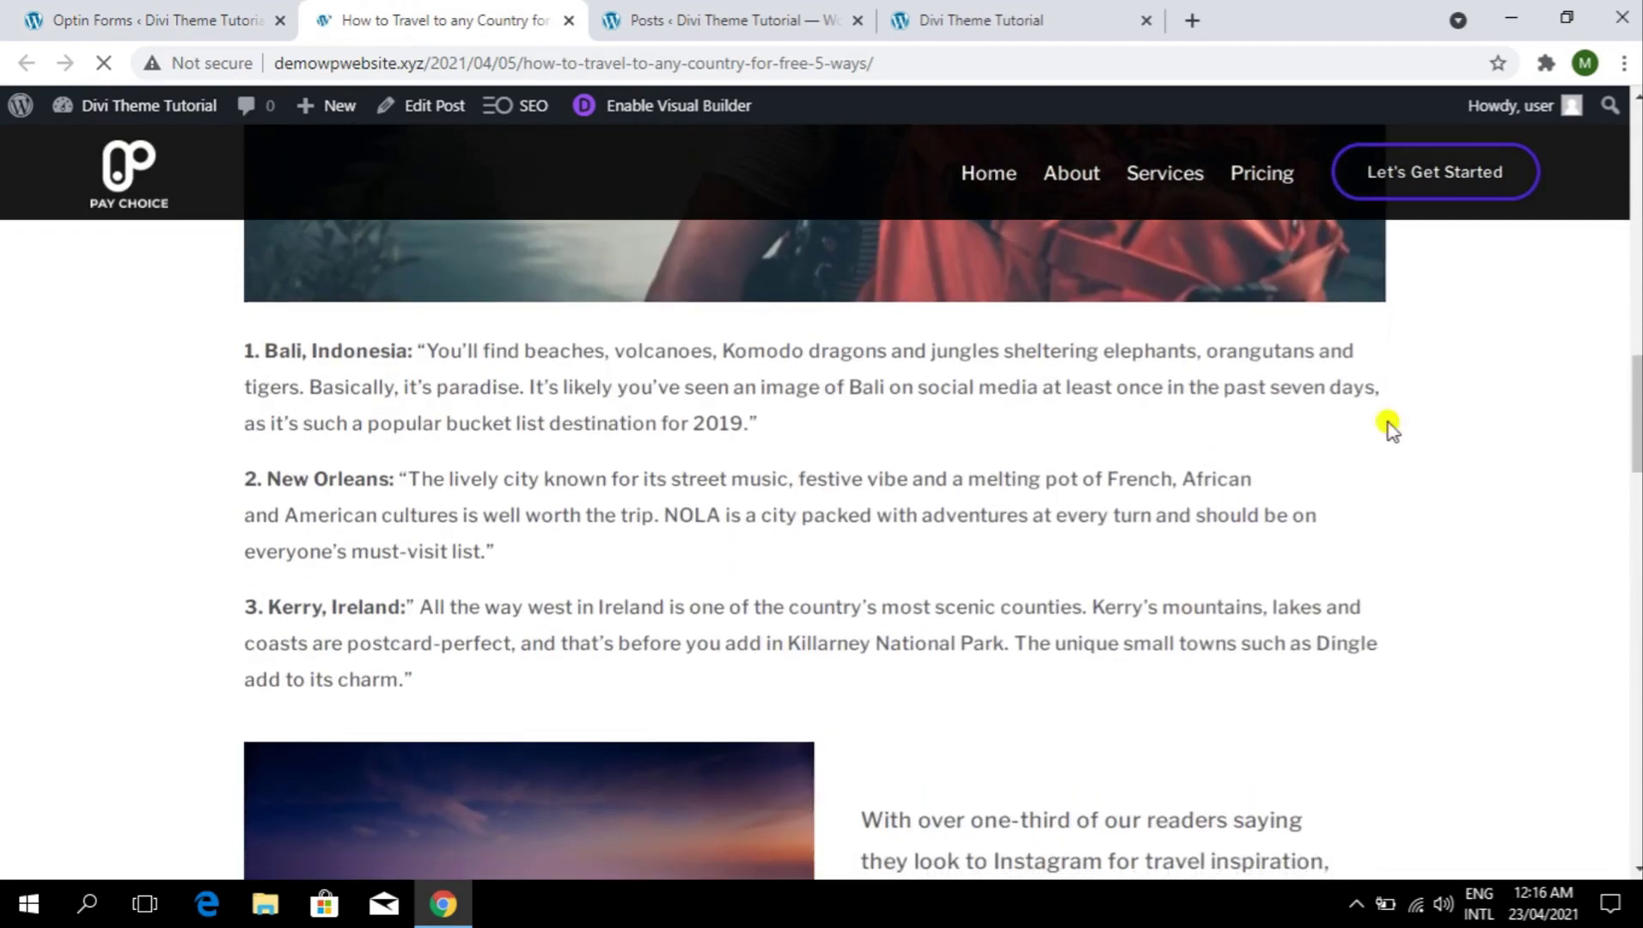
left_click_drag(1639, 421, 1639, 585)
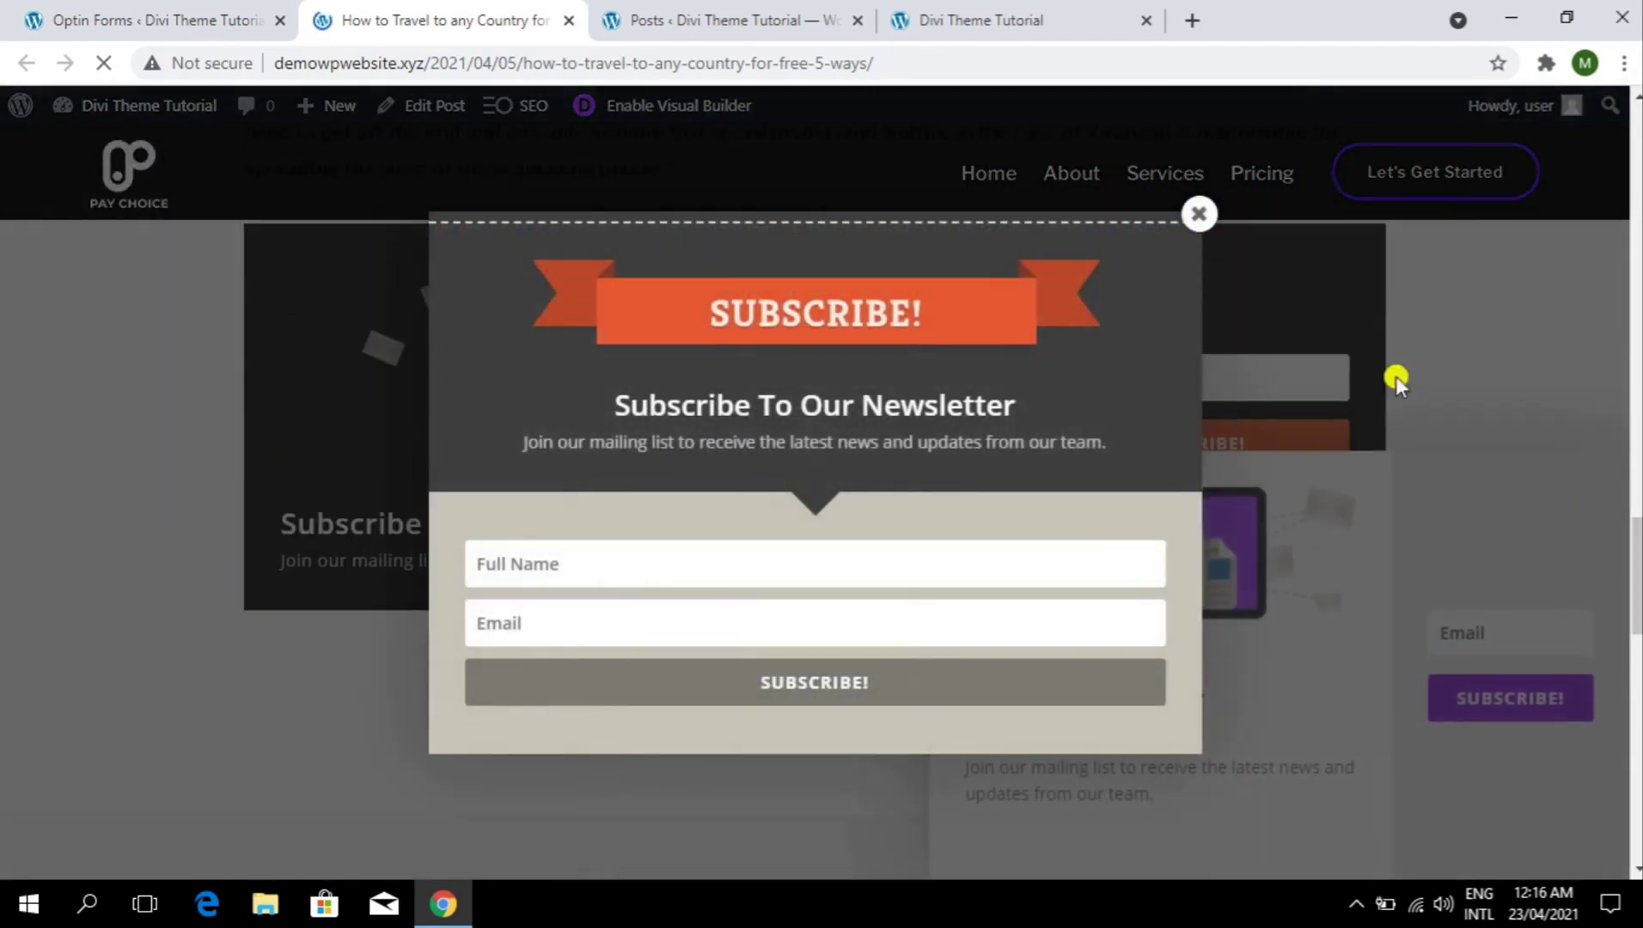
left_click(1198, 214)
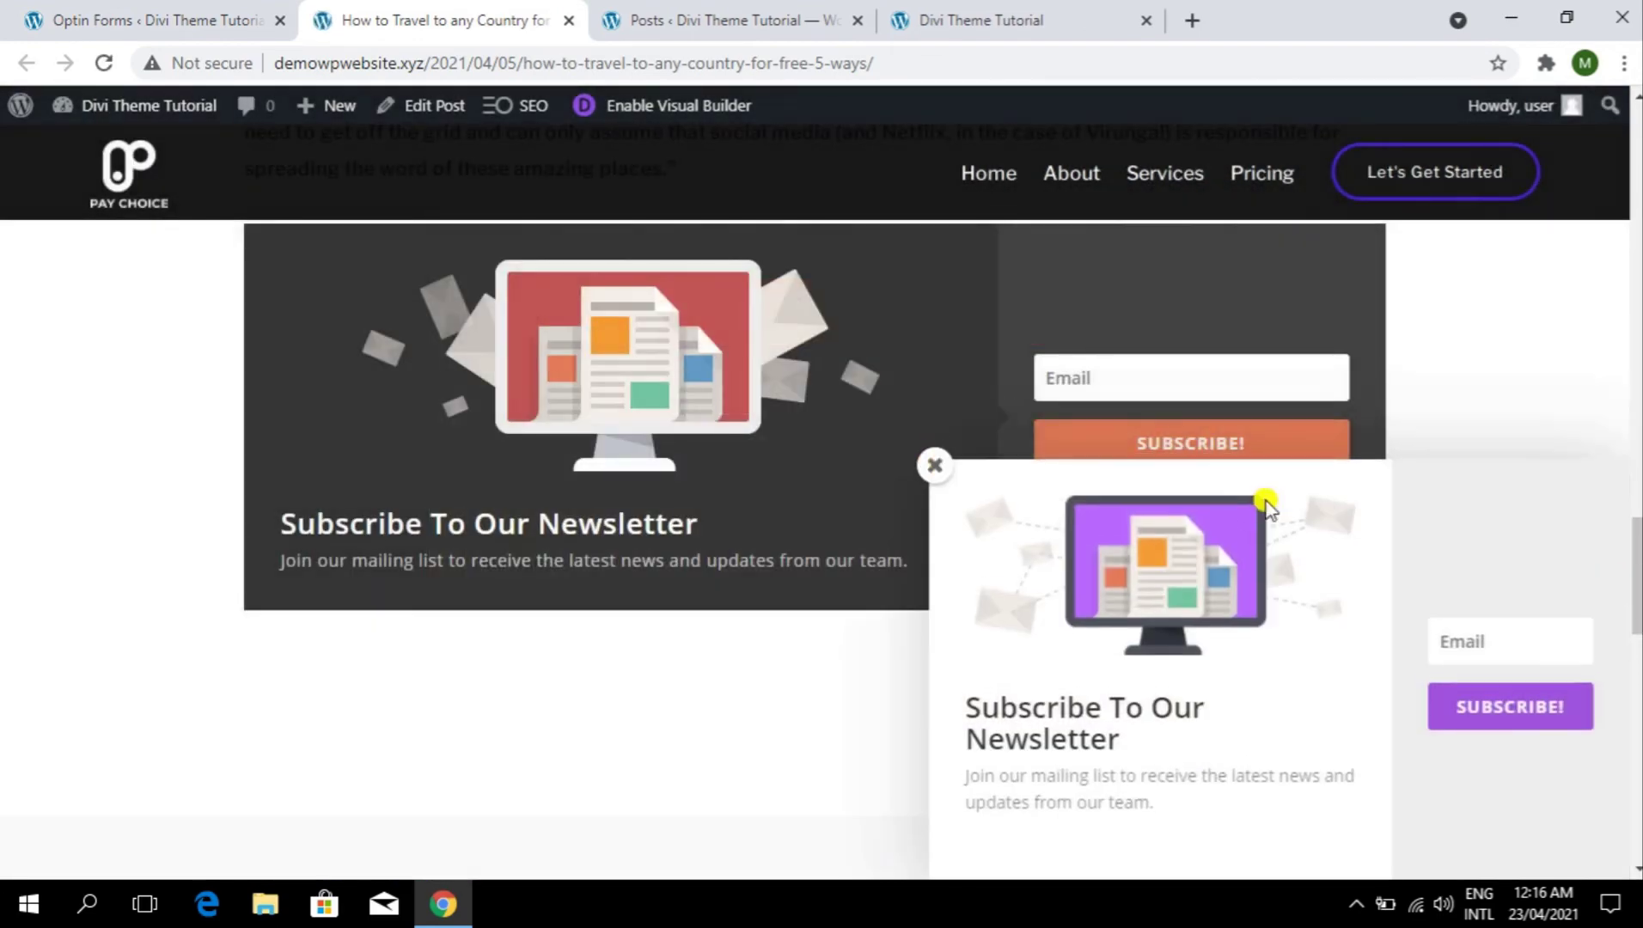
mouse_move(1639, 616)
left_mouse_down()
mouse_move(1639, 569)
mouse_move(1639, 591)
left_mouse_up()
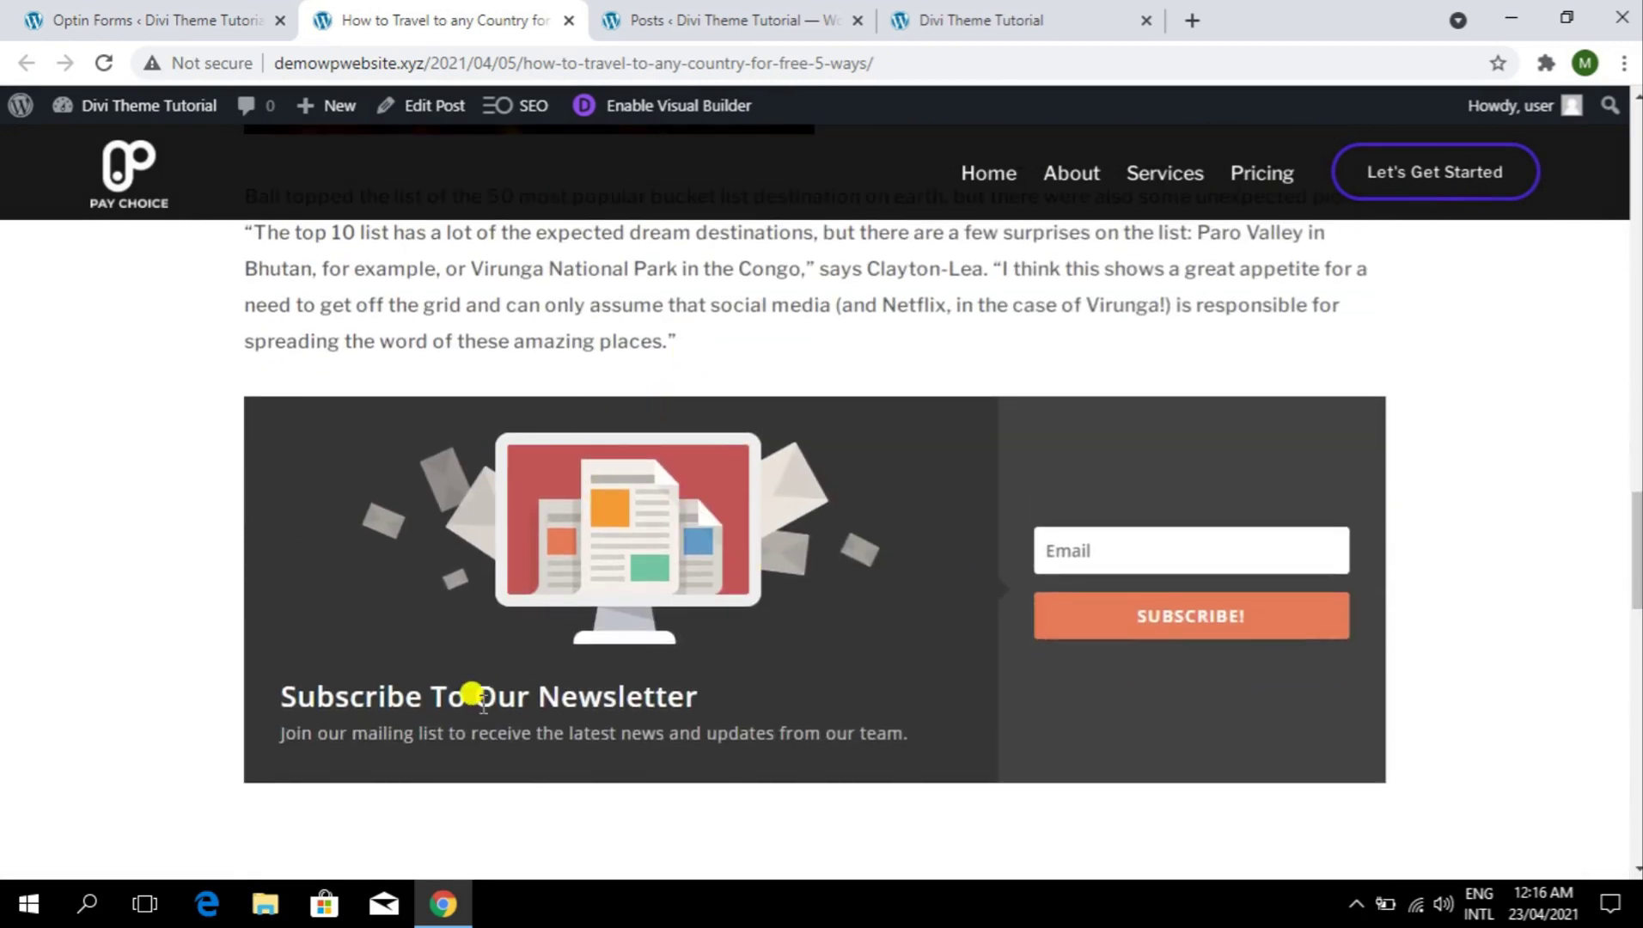
left_click_drag(471, 734, 737, 760)
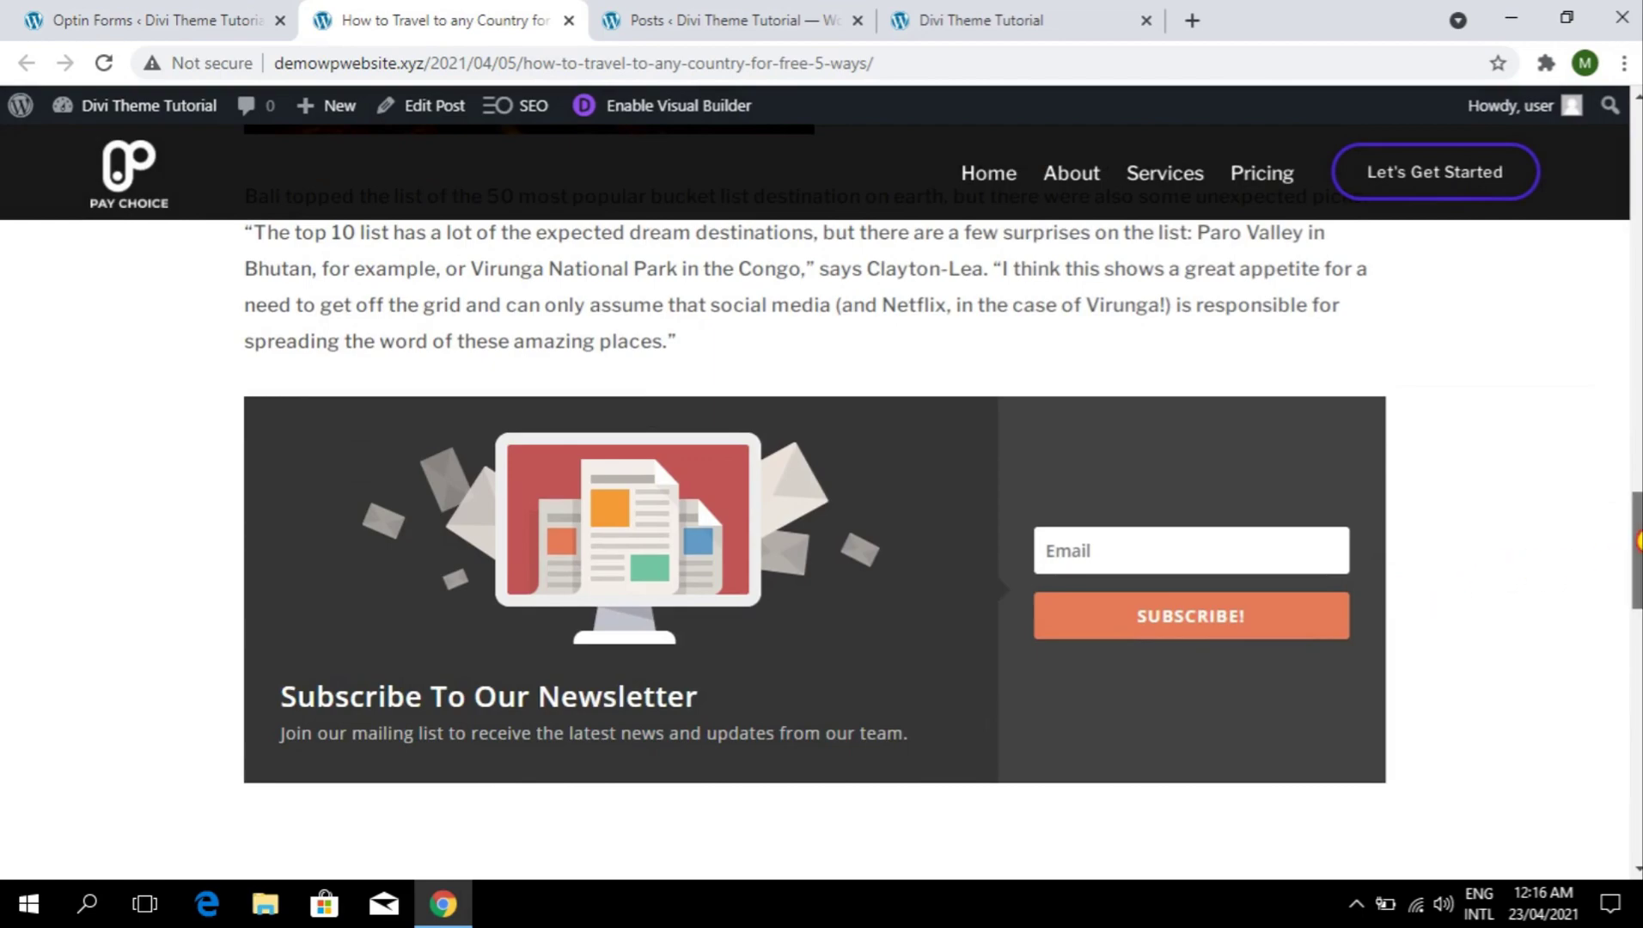
left_click_drag(1637, 542, 1633, 191)
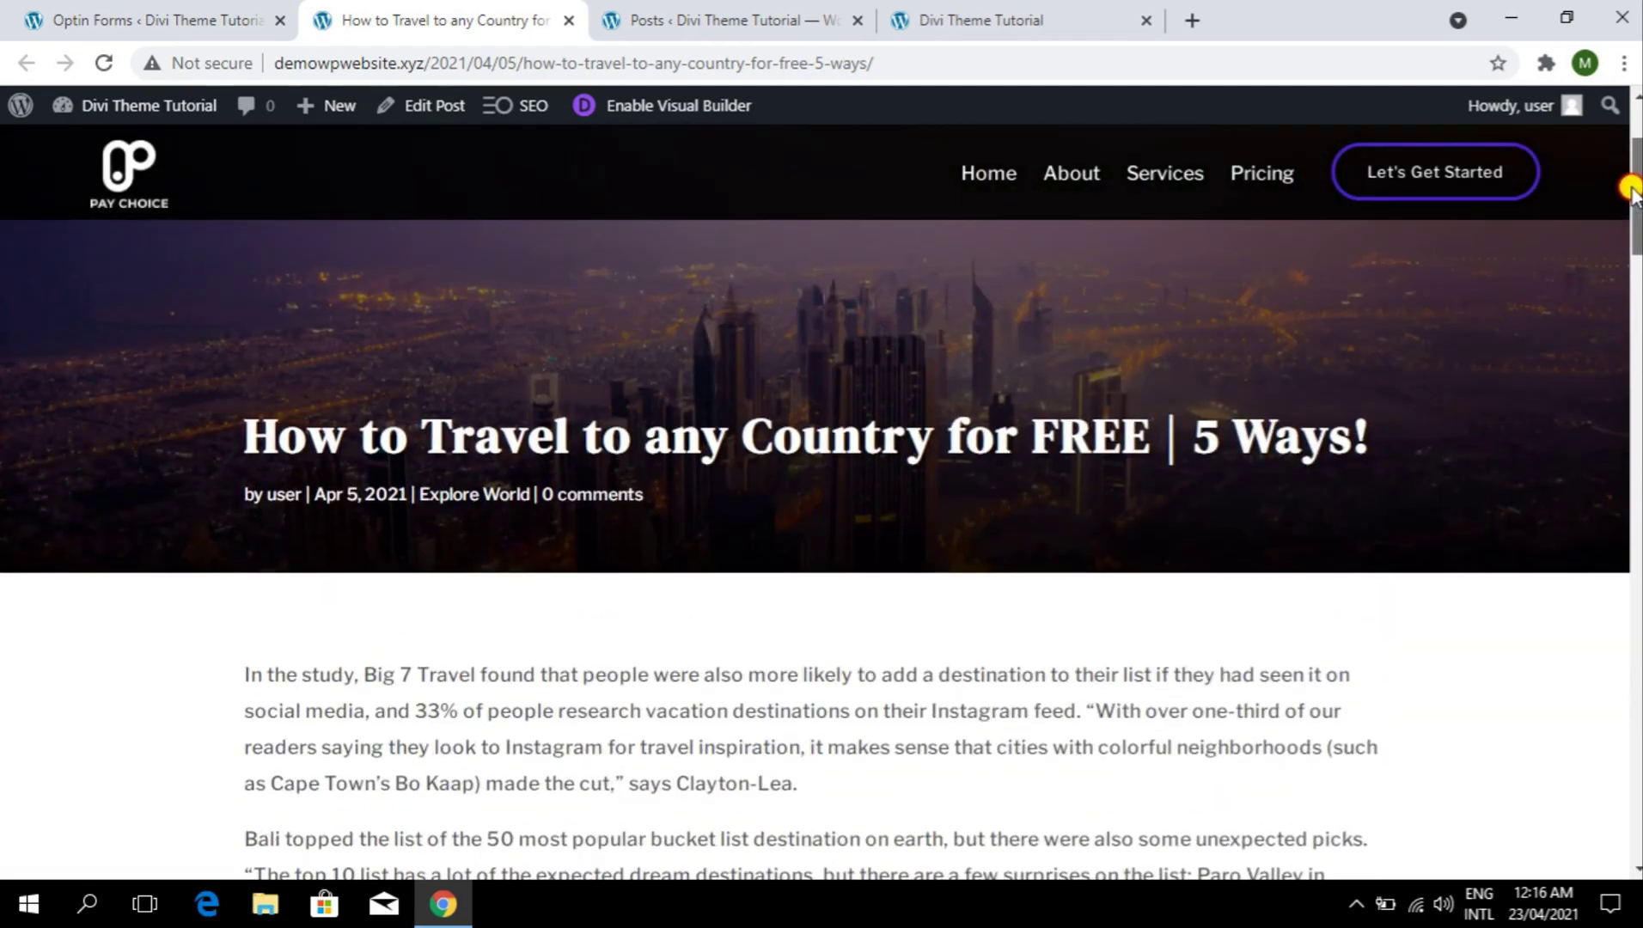
- Return to the Bloom optin list and close the tabs with the viewed post and the posts list
left_click(215, 20)
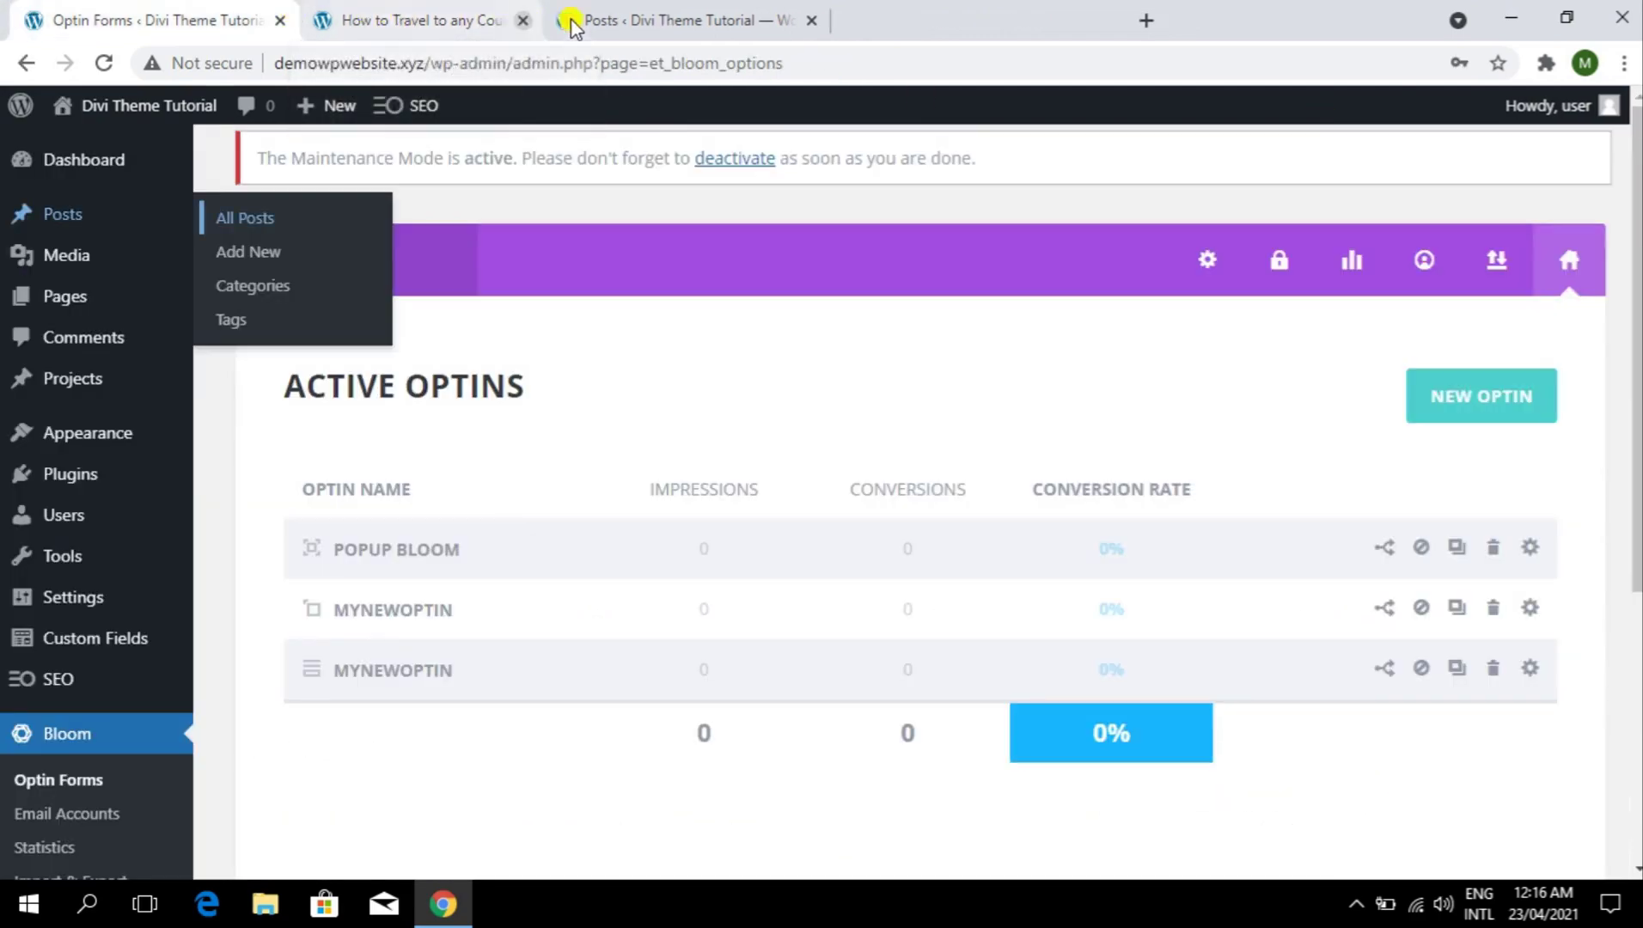
left_click(568, 20)
left_click(568, 20)
- Start a new optin of the Inline type
left_click(1499, 392)
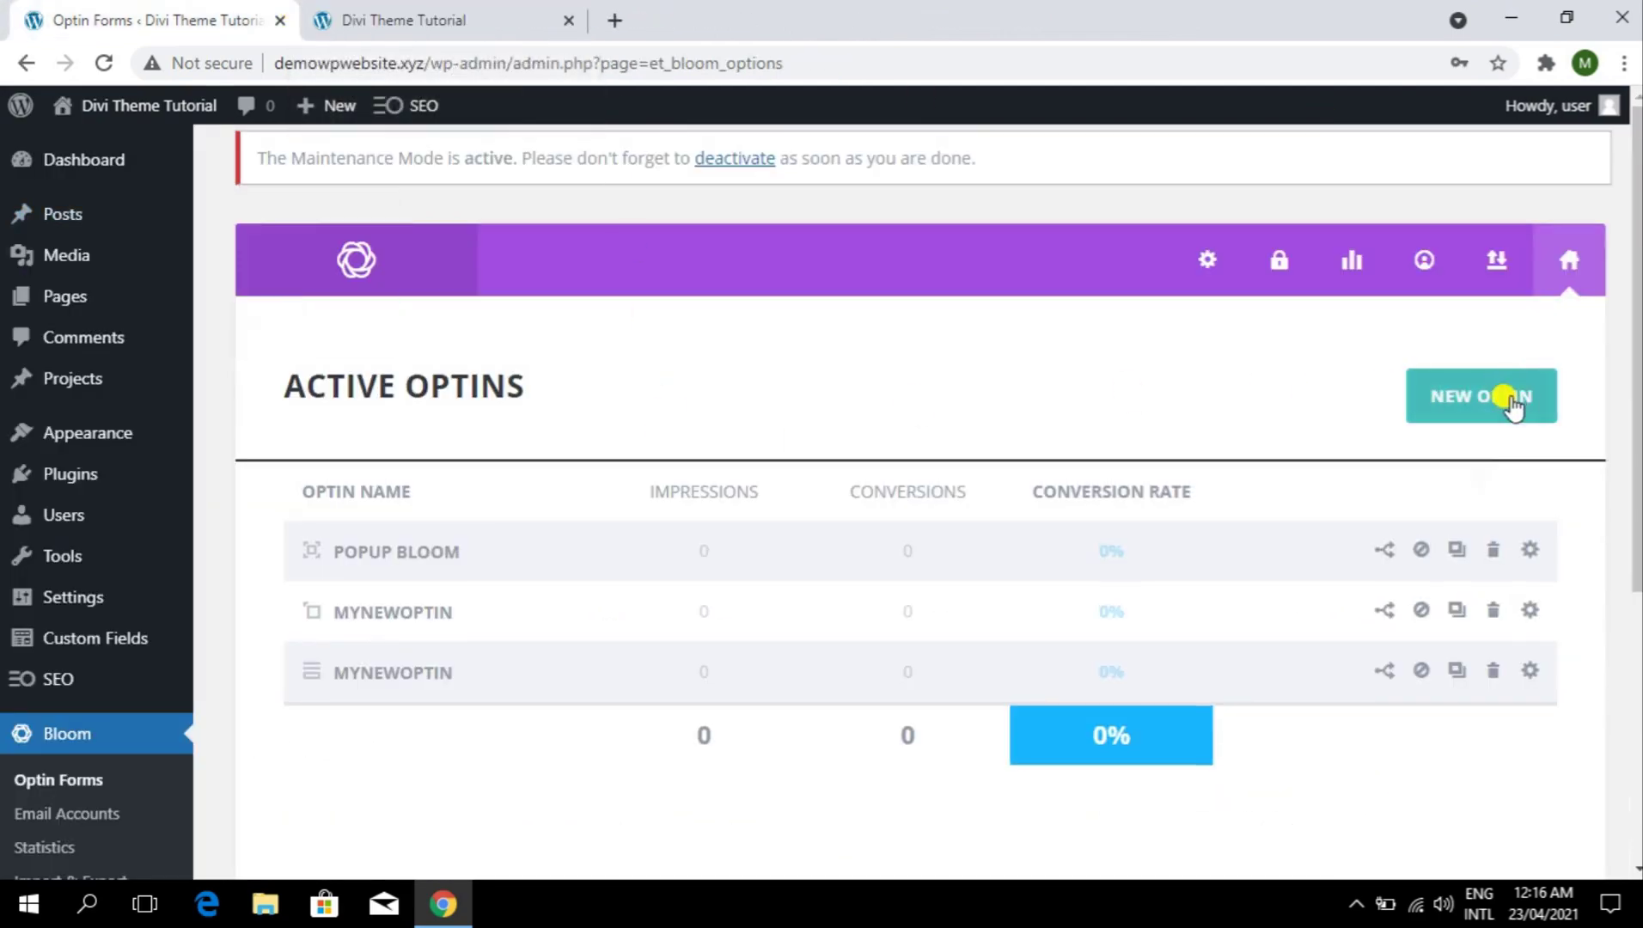
scroll(1108, 469, "down", 3)
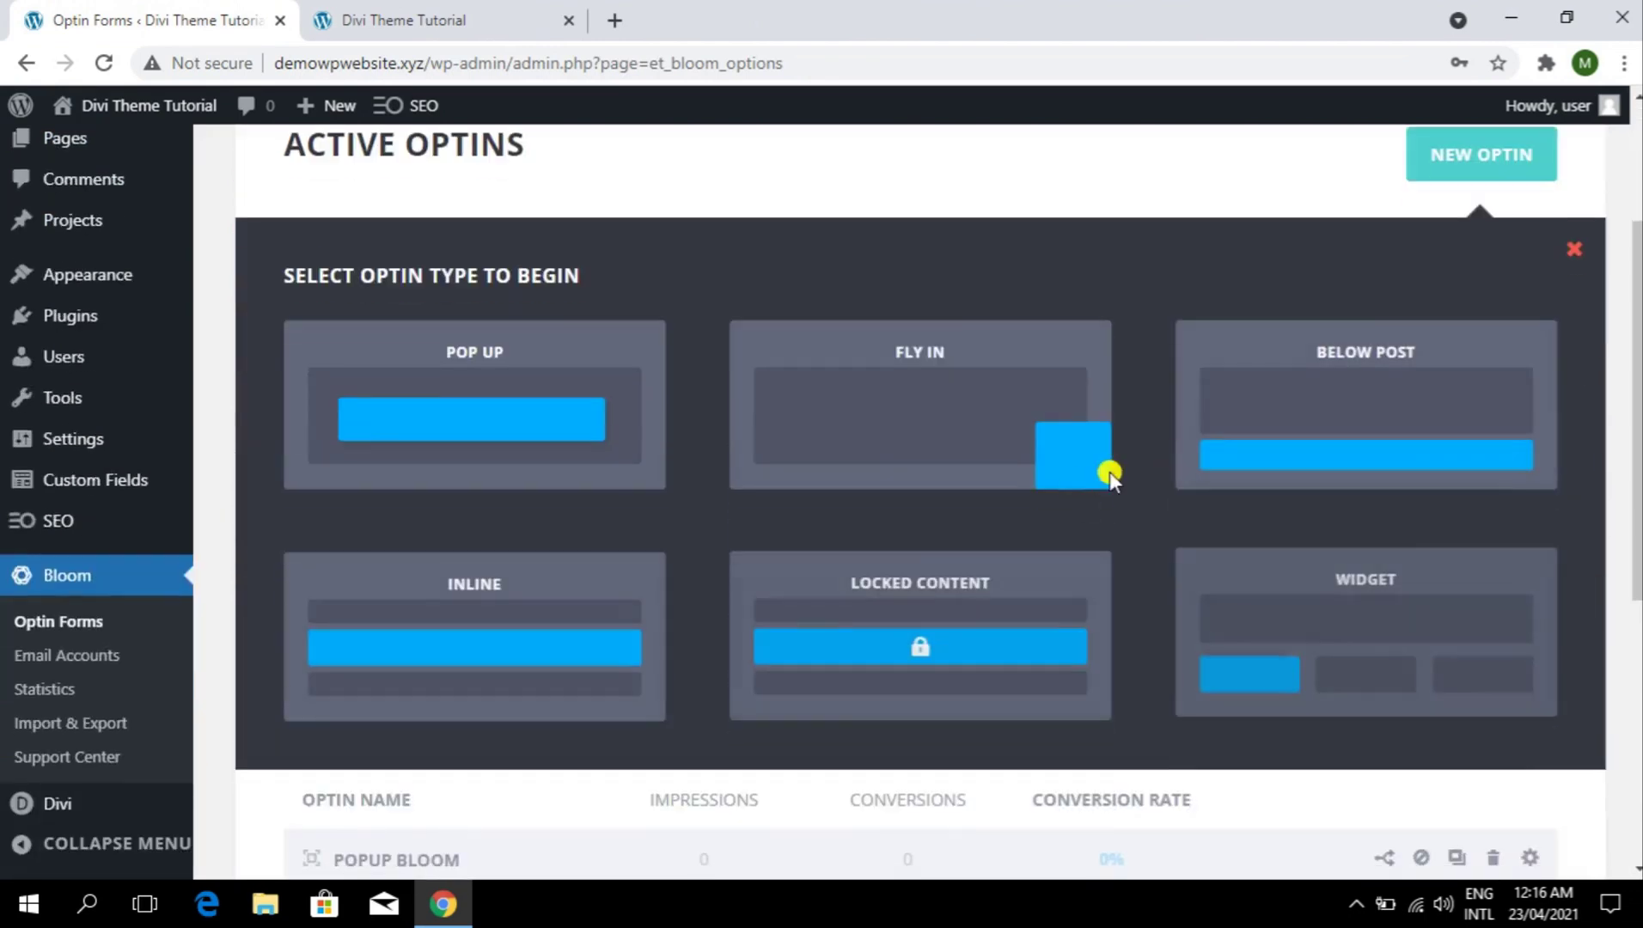
left_click(567, 655)
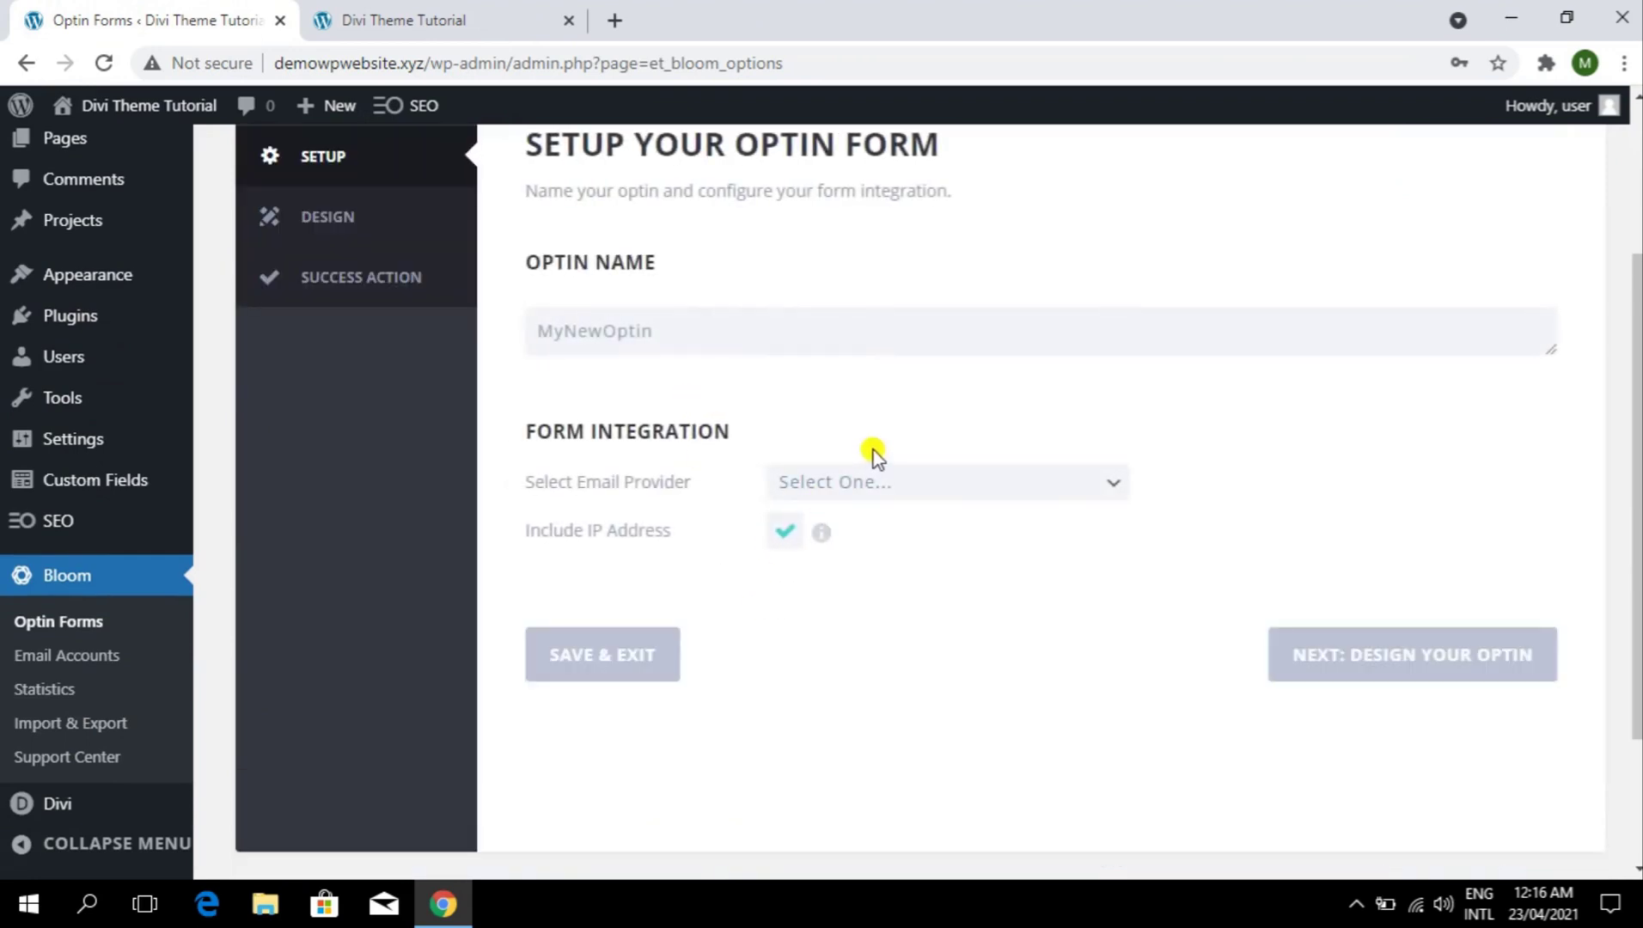
- Connect the inline optin to MailChimp with the saved account and the Site Builders email list, and proceed to its design
left_click(898, 484)
left_click(894, 352)
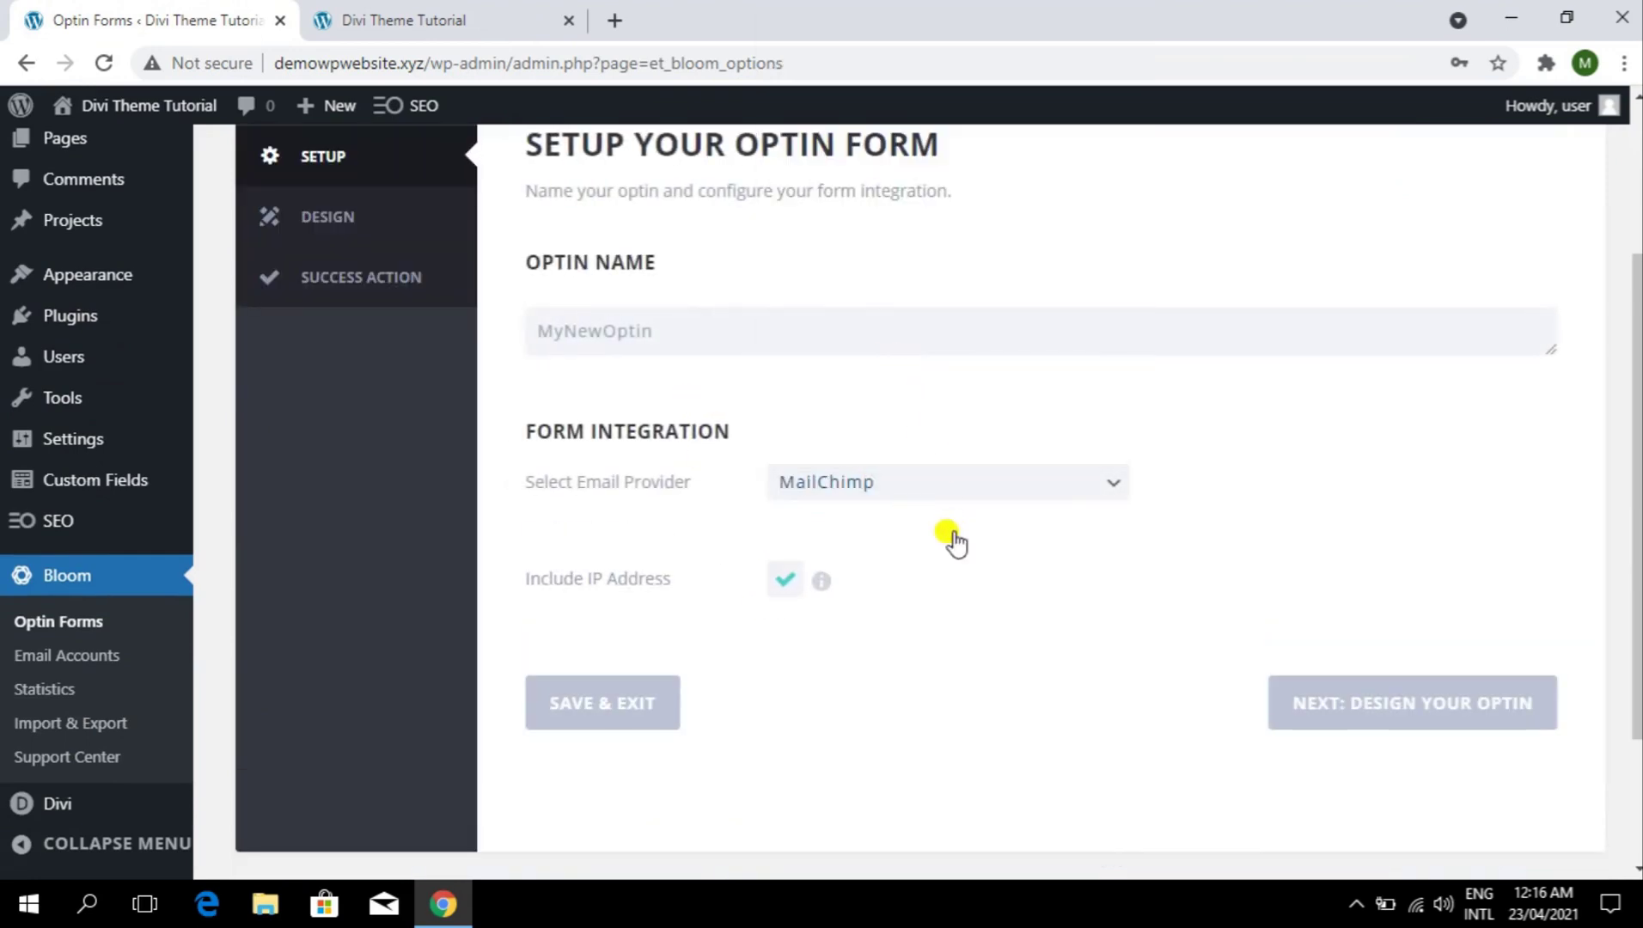
left_click(954, 541)
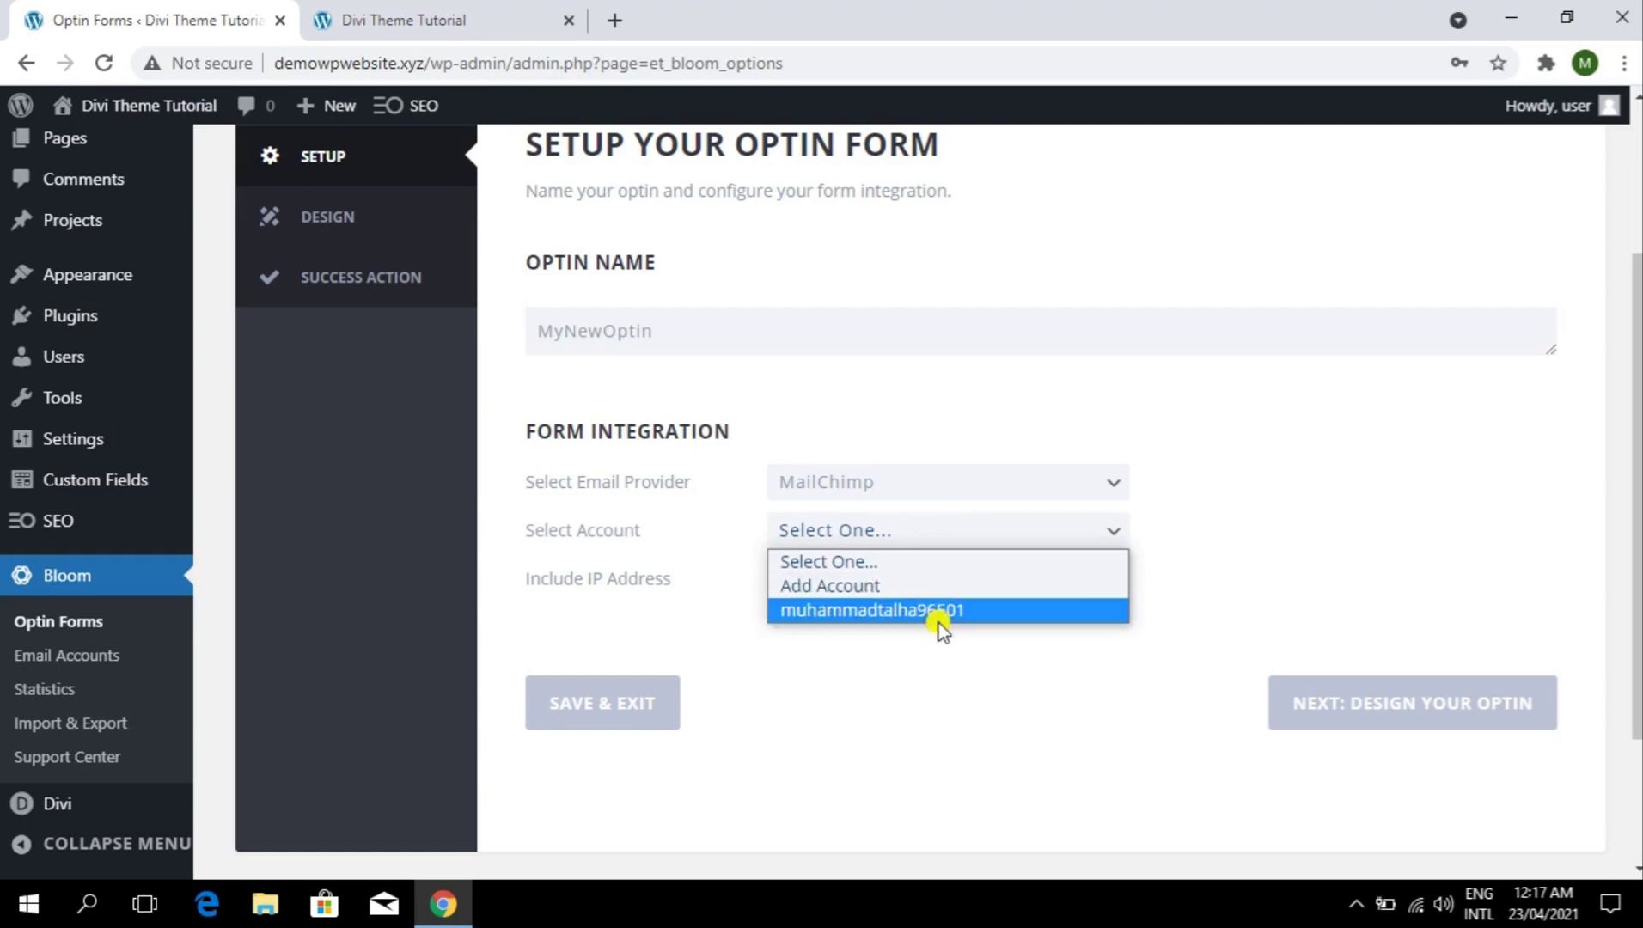
left_click(939, 620)
left_click(937, 580)
left_click(943, 661)
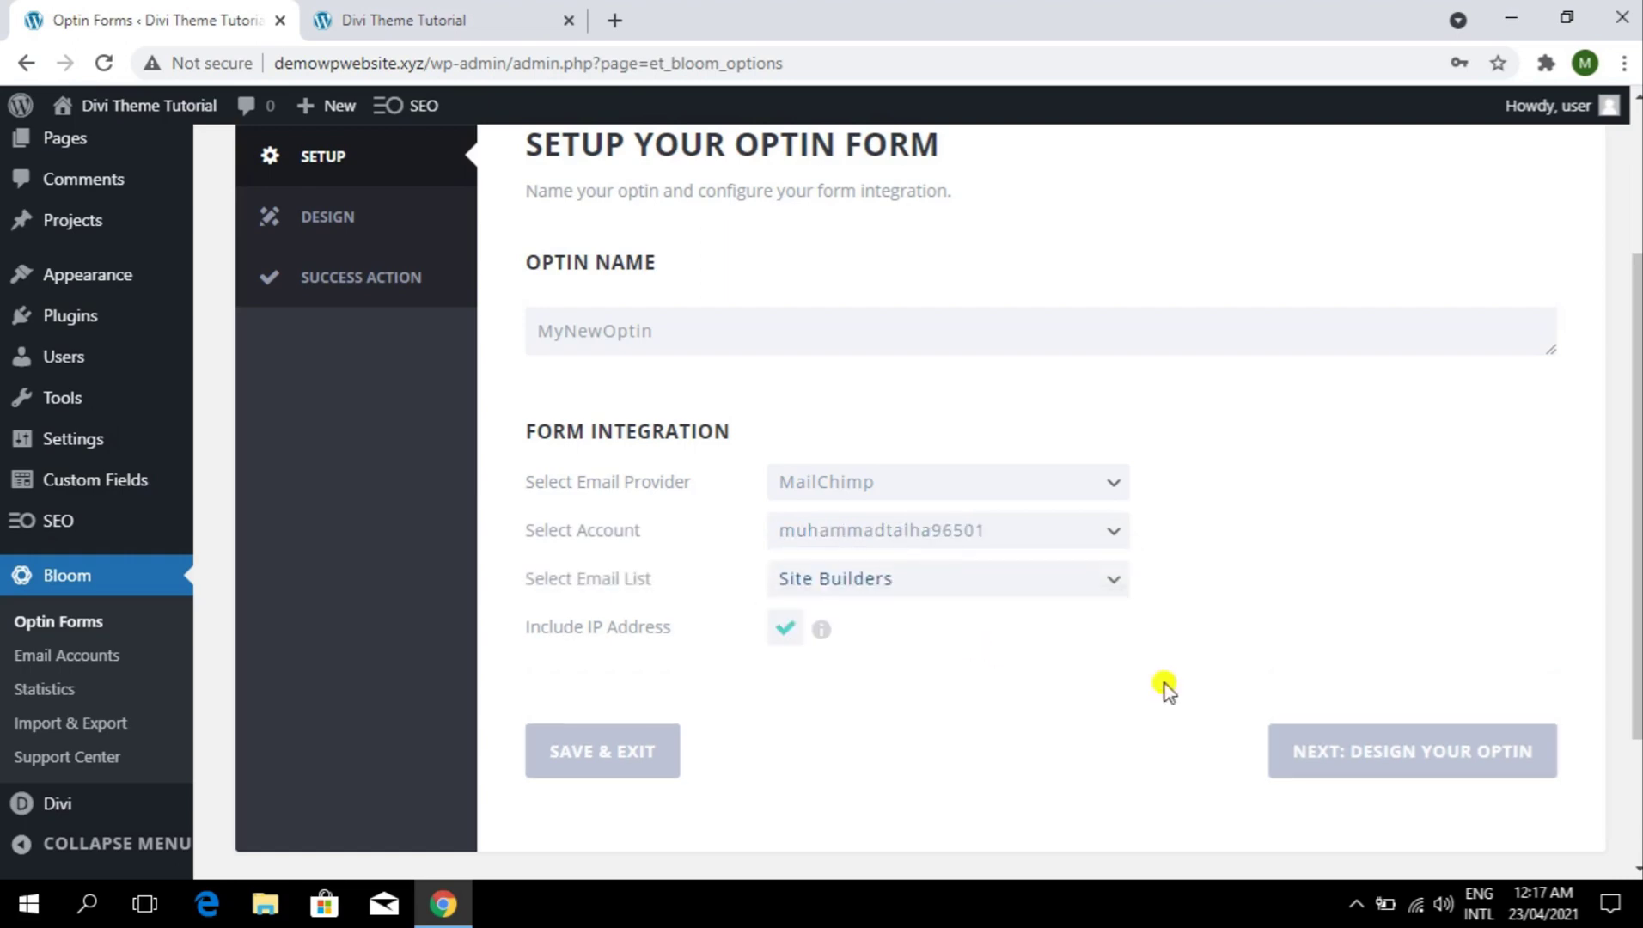
left_click(1390, 747)
- Choose the orange envelope template for the inline optin, continue to customization, and go to the end of the design settings
scroll(1375, 693, "down", 5)
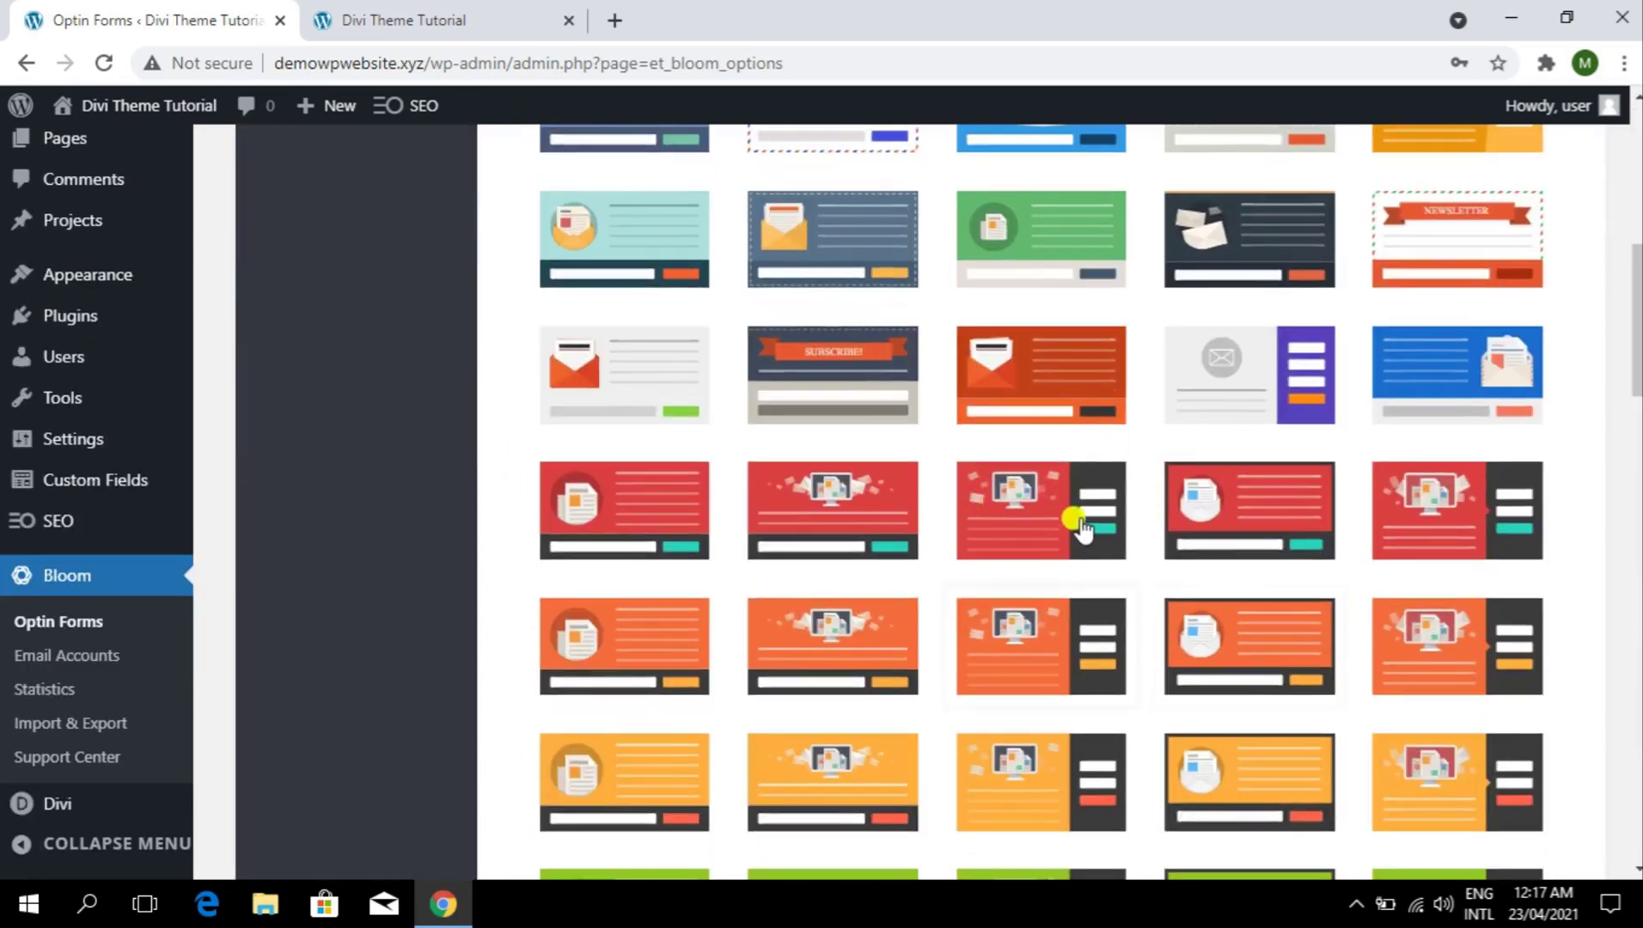
left_click(1042, 422)
scroll(1418, 593, "down", 10)
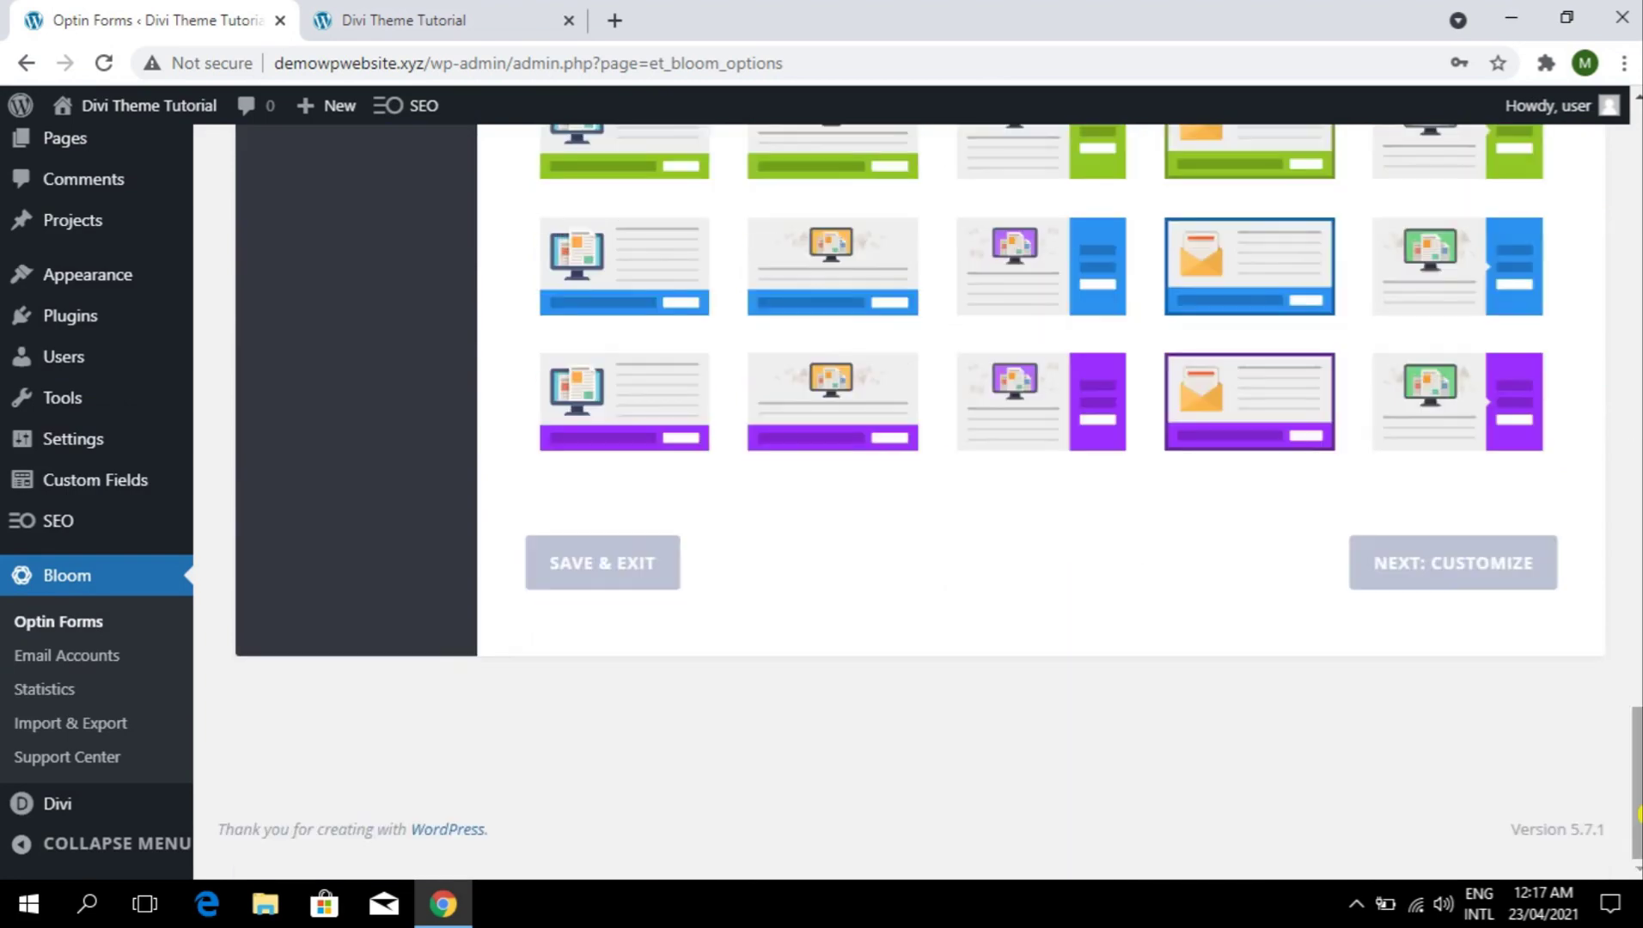
left_click(1446, 567)
scroll(1447, 601, "down", 15)
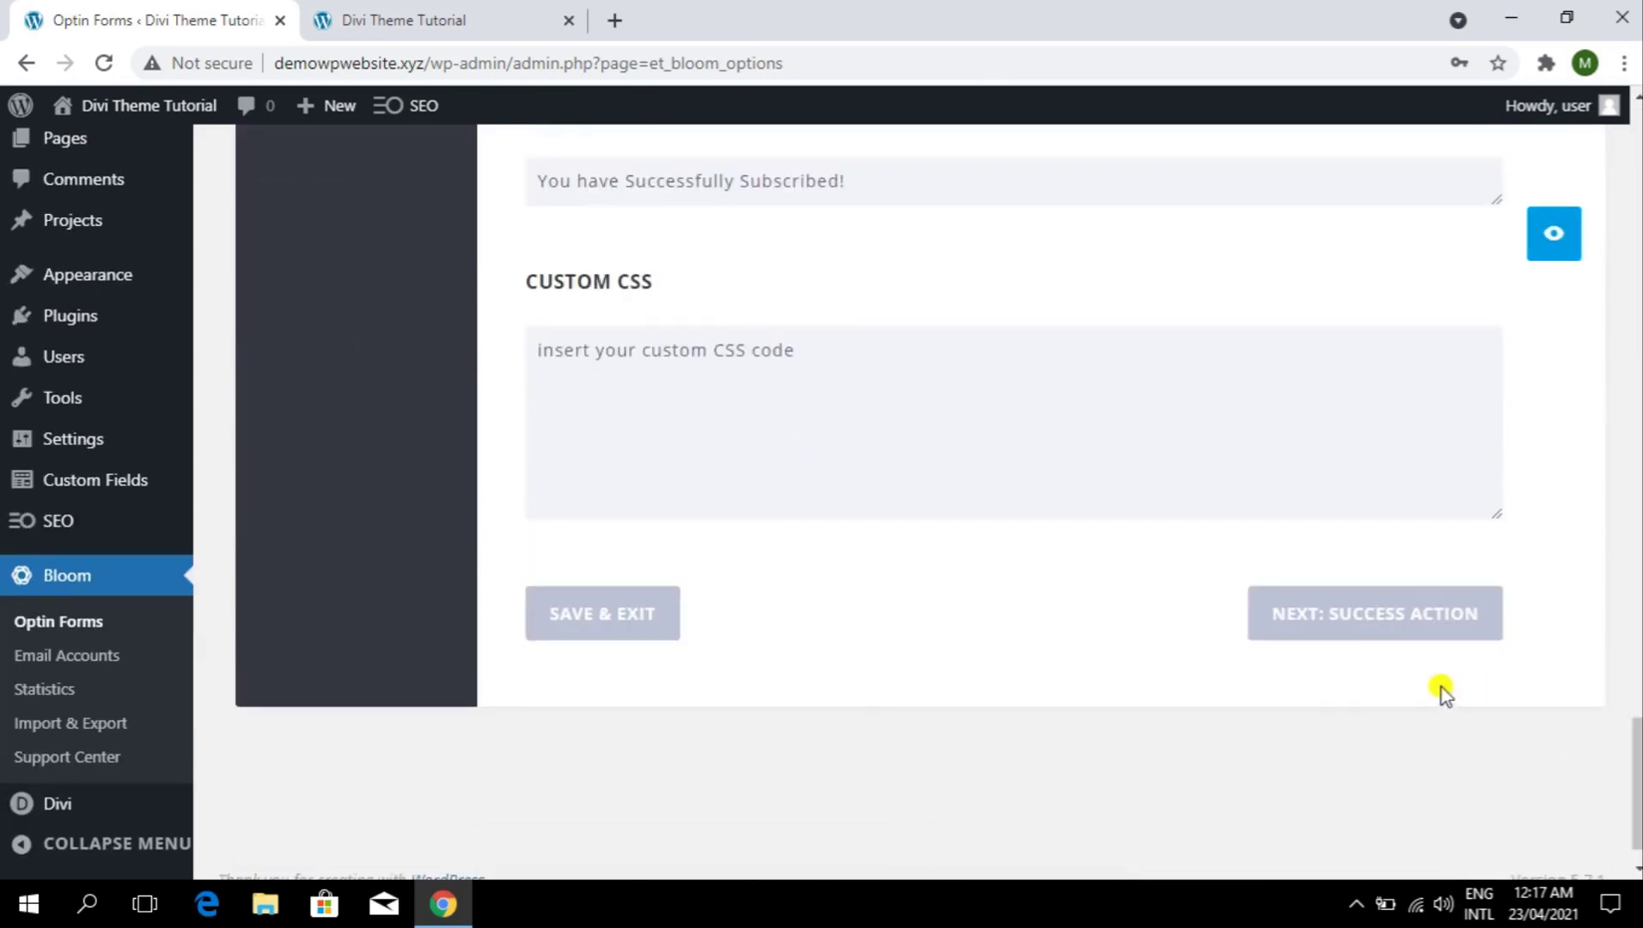
- Proceed to the inline optin's success action, generate its shortcode and copy the whole shortcode
left_click(1380, 613)
scroll(1409, 559, "down", 3)
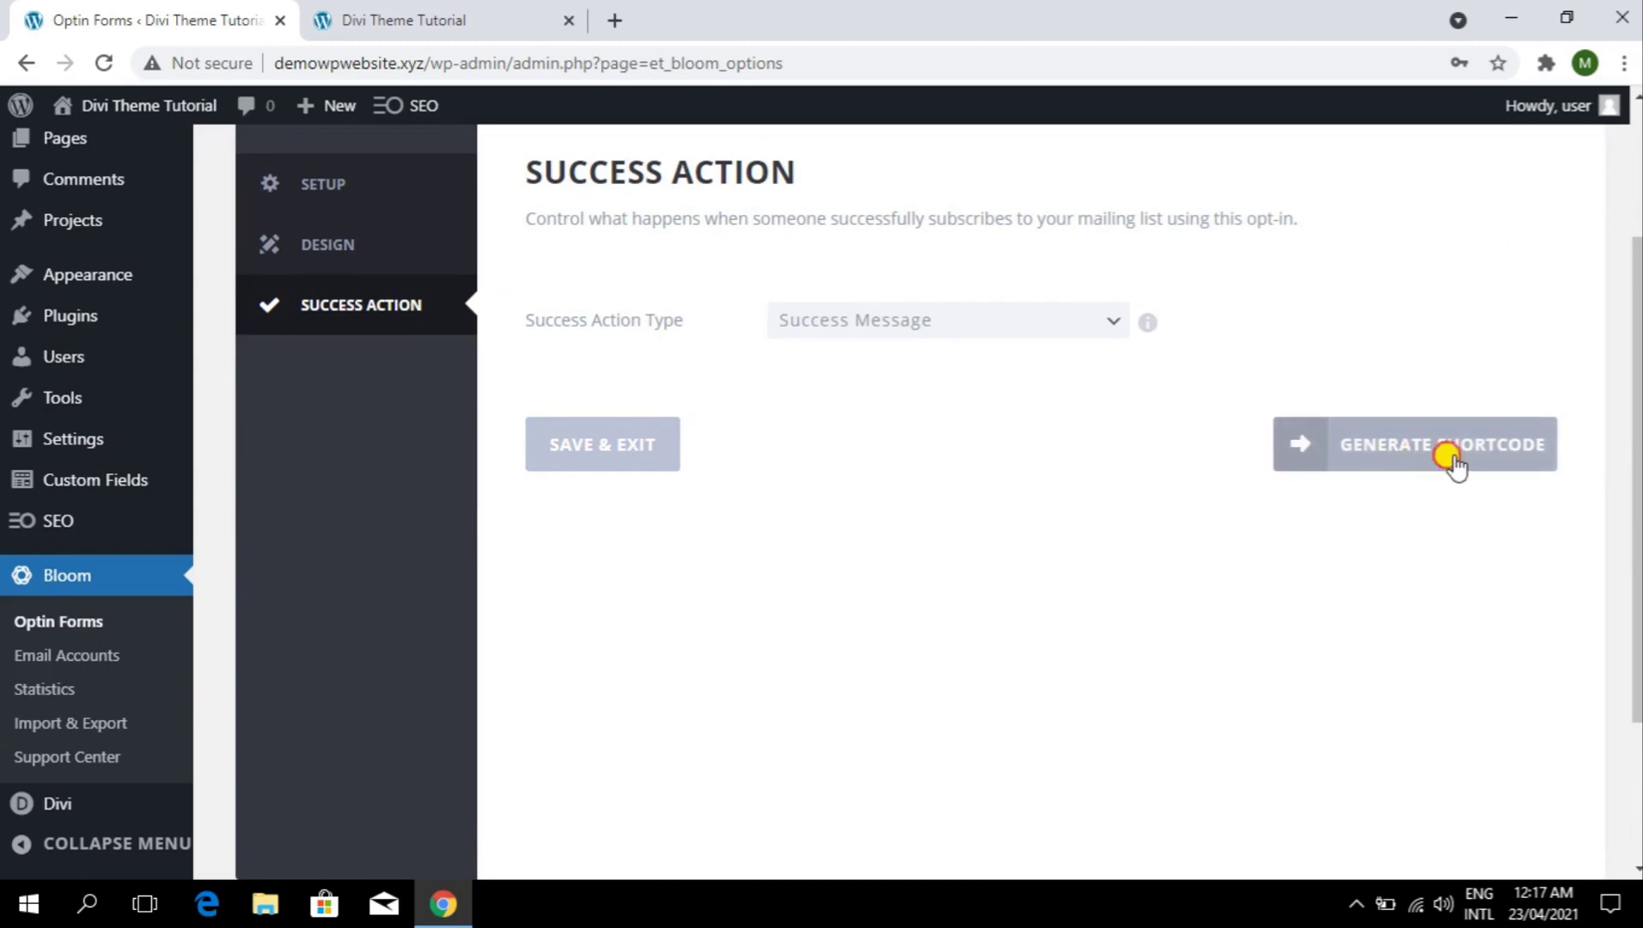
left_click(1360, 460)
triple_click(726, 483)
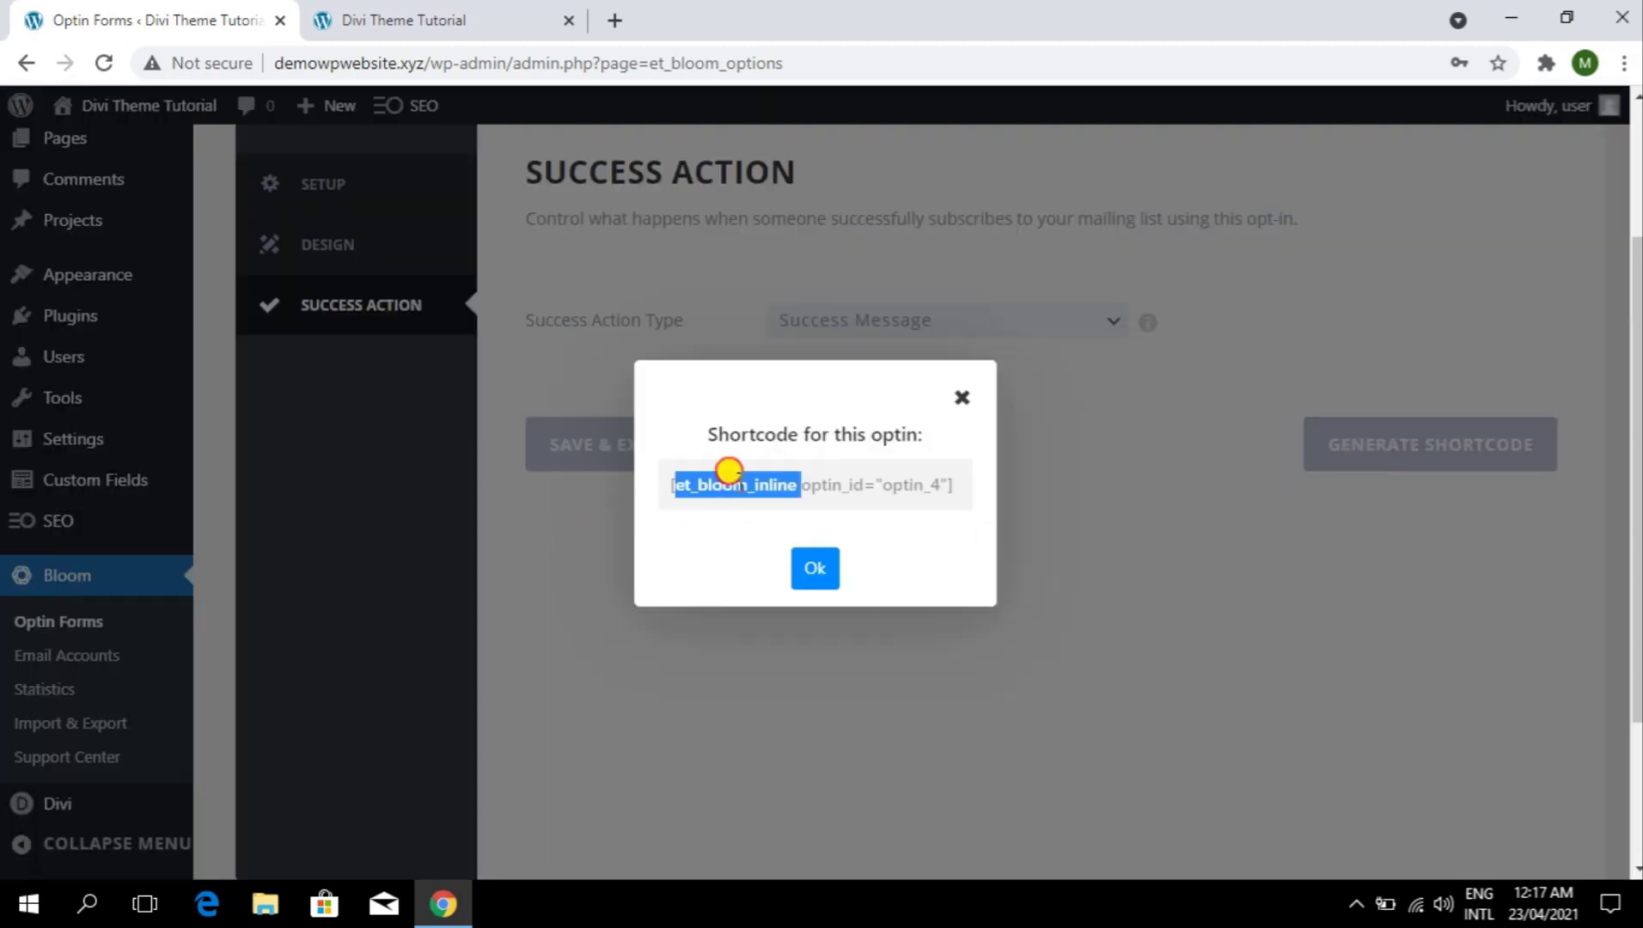
right_click(741, 484)
left_click(783, 511)
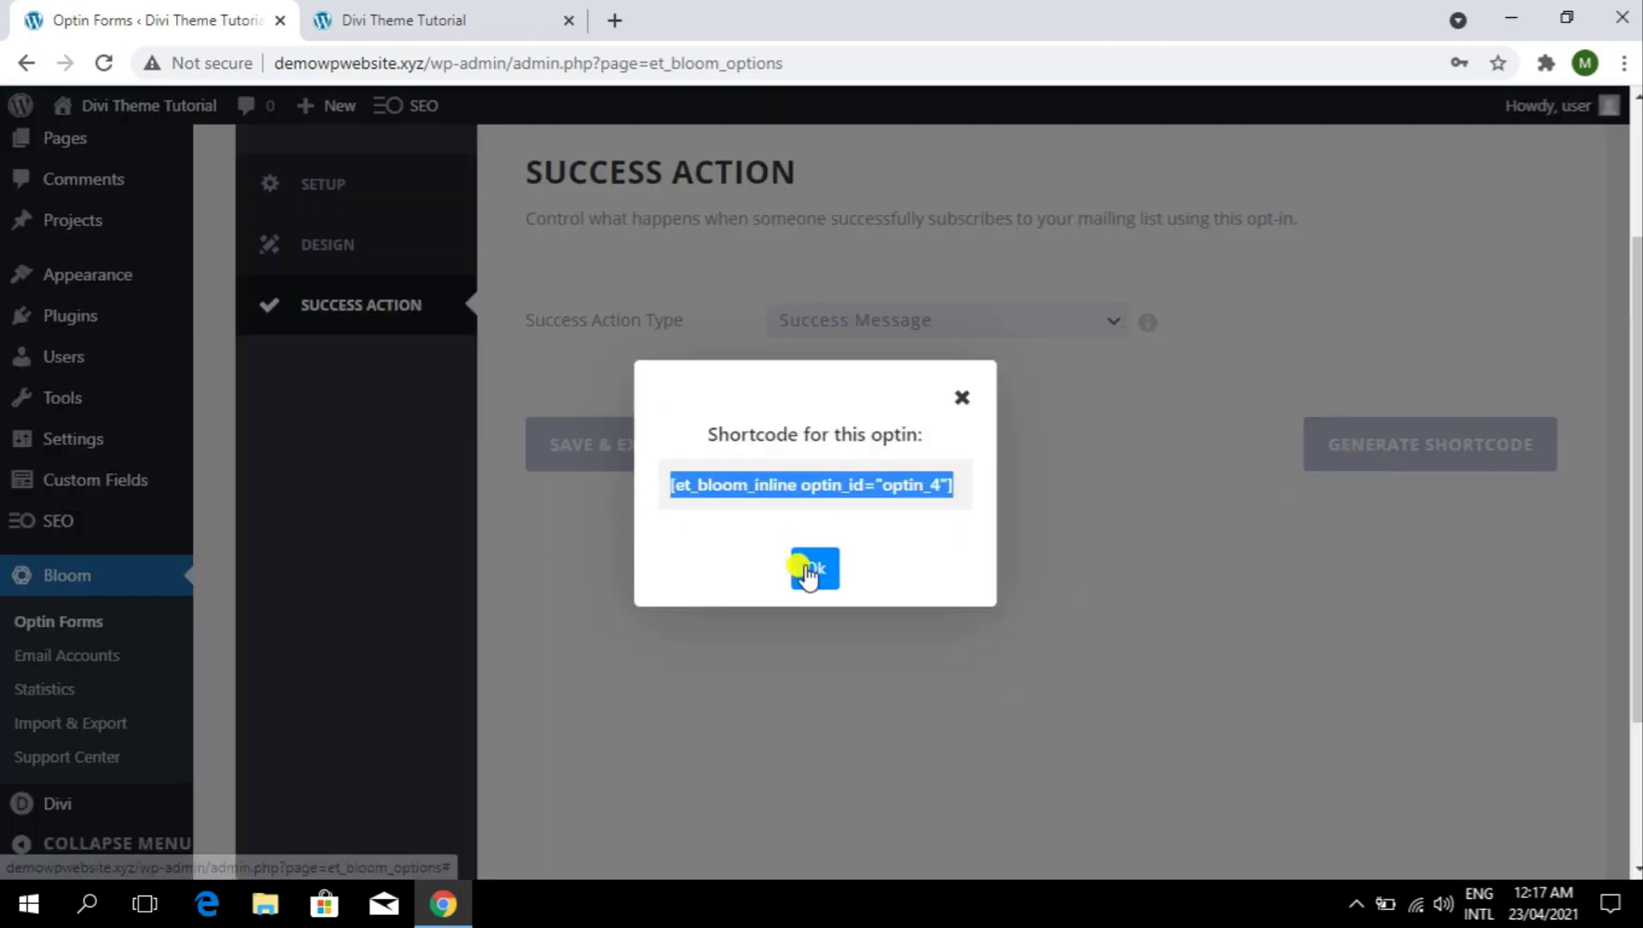
- Dismiss the shortcode dialog, open the posts list in a new tab, and edit the post "10 Ways to Explore the World While Staying at Home"
left_click(619, 550)
scroll(127, 405, "up", 1)
scroll(127, 405, "up", 1)
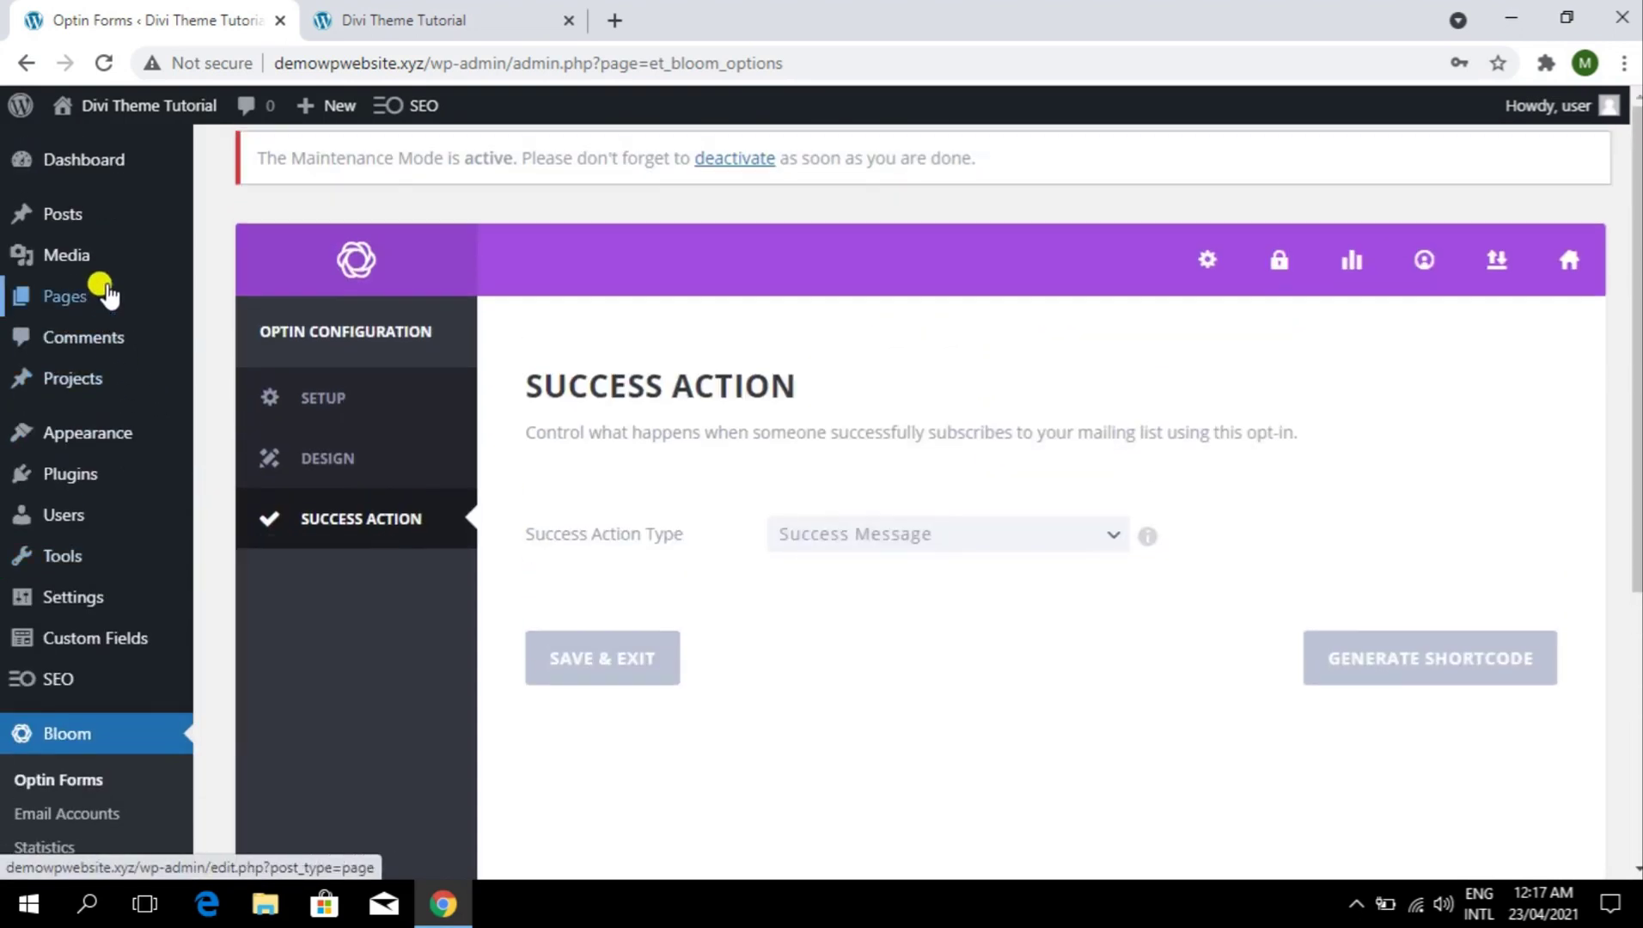
right_click(258, 221)
left_click(352, 238)
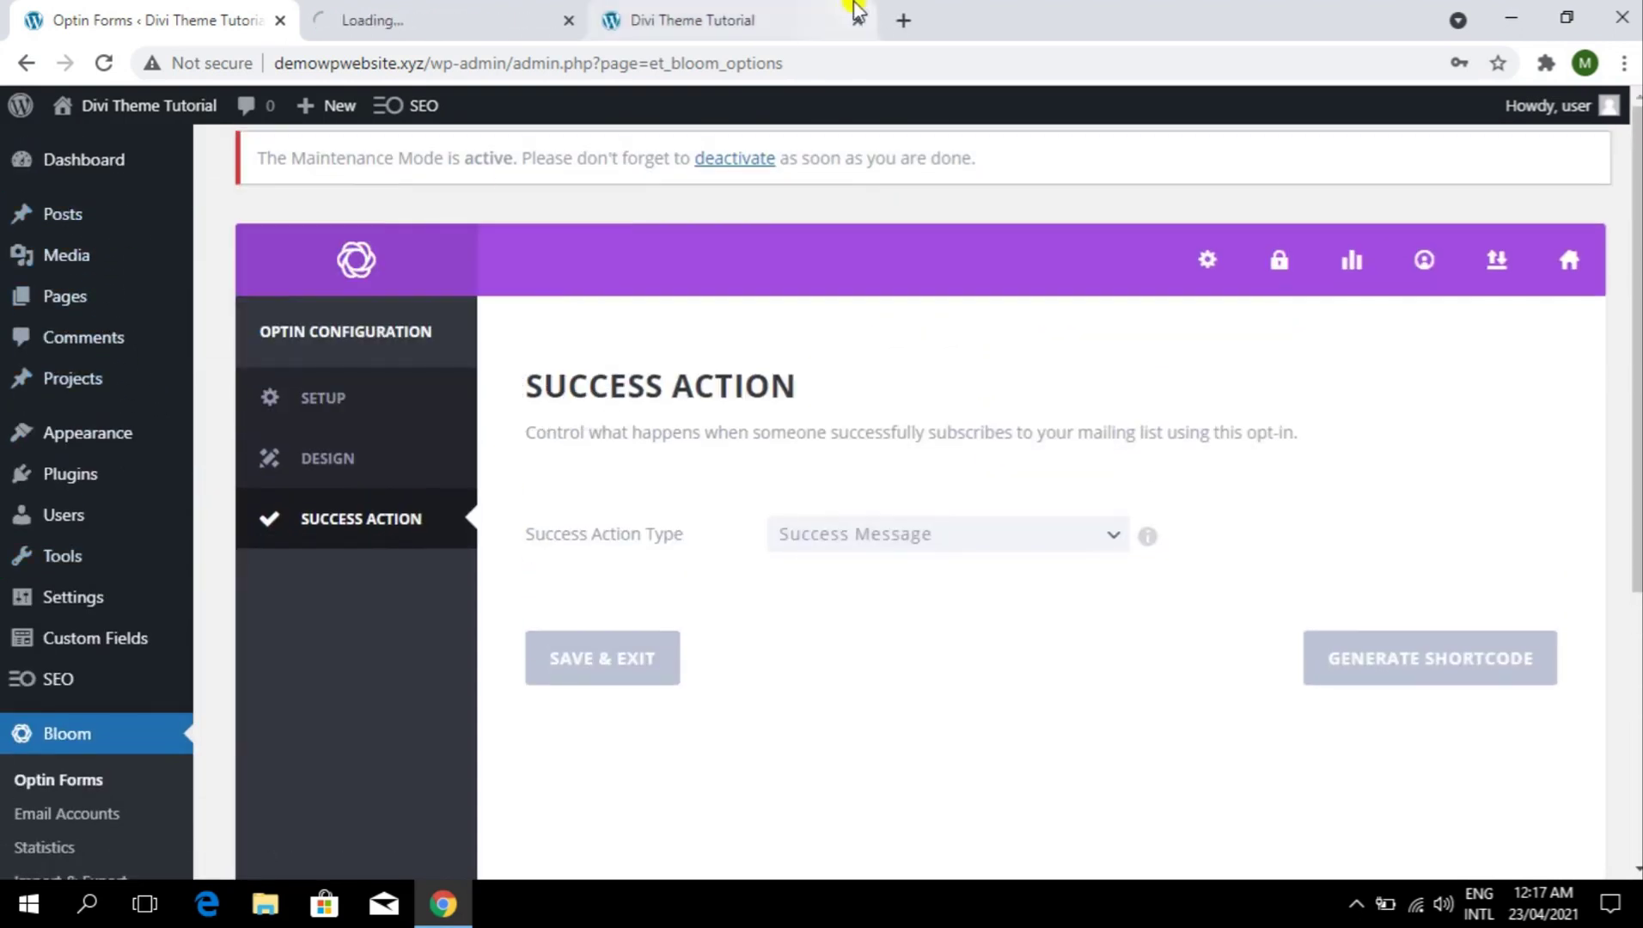
left_click(430, 19)
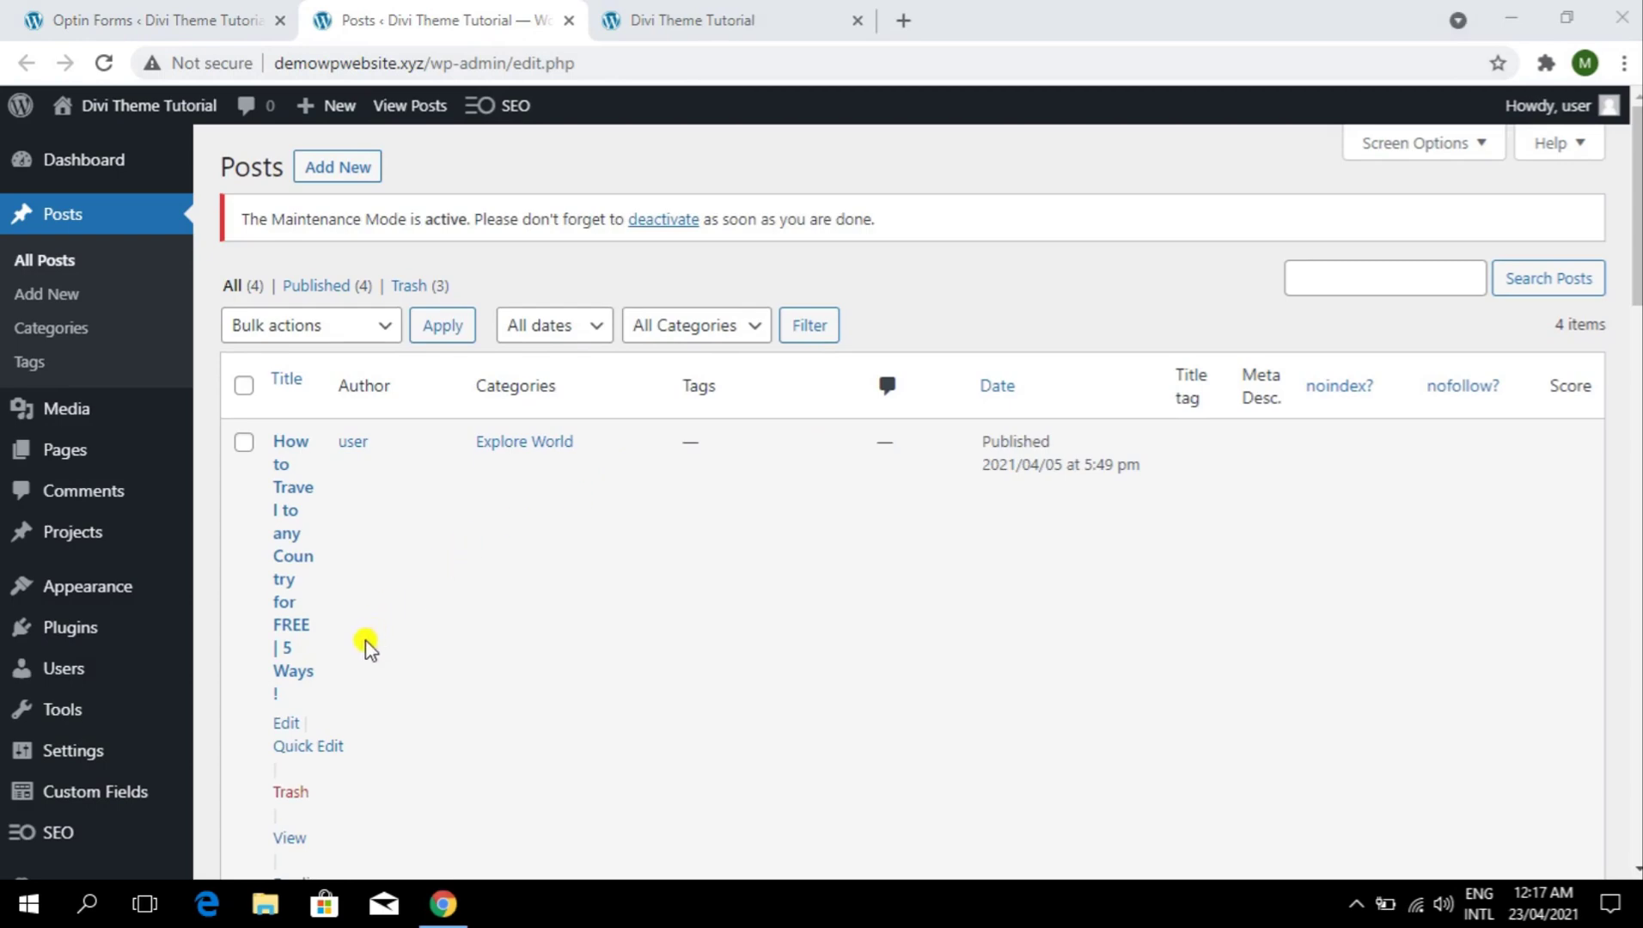
left_click(287, 722)
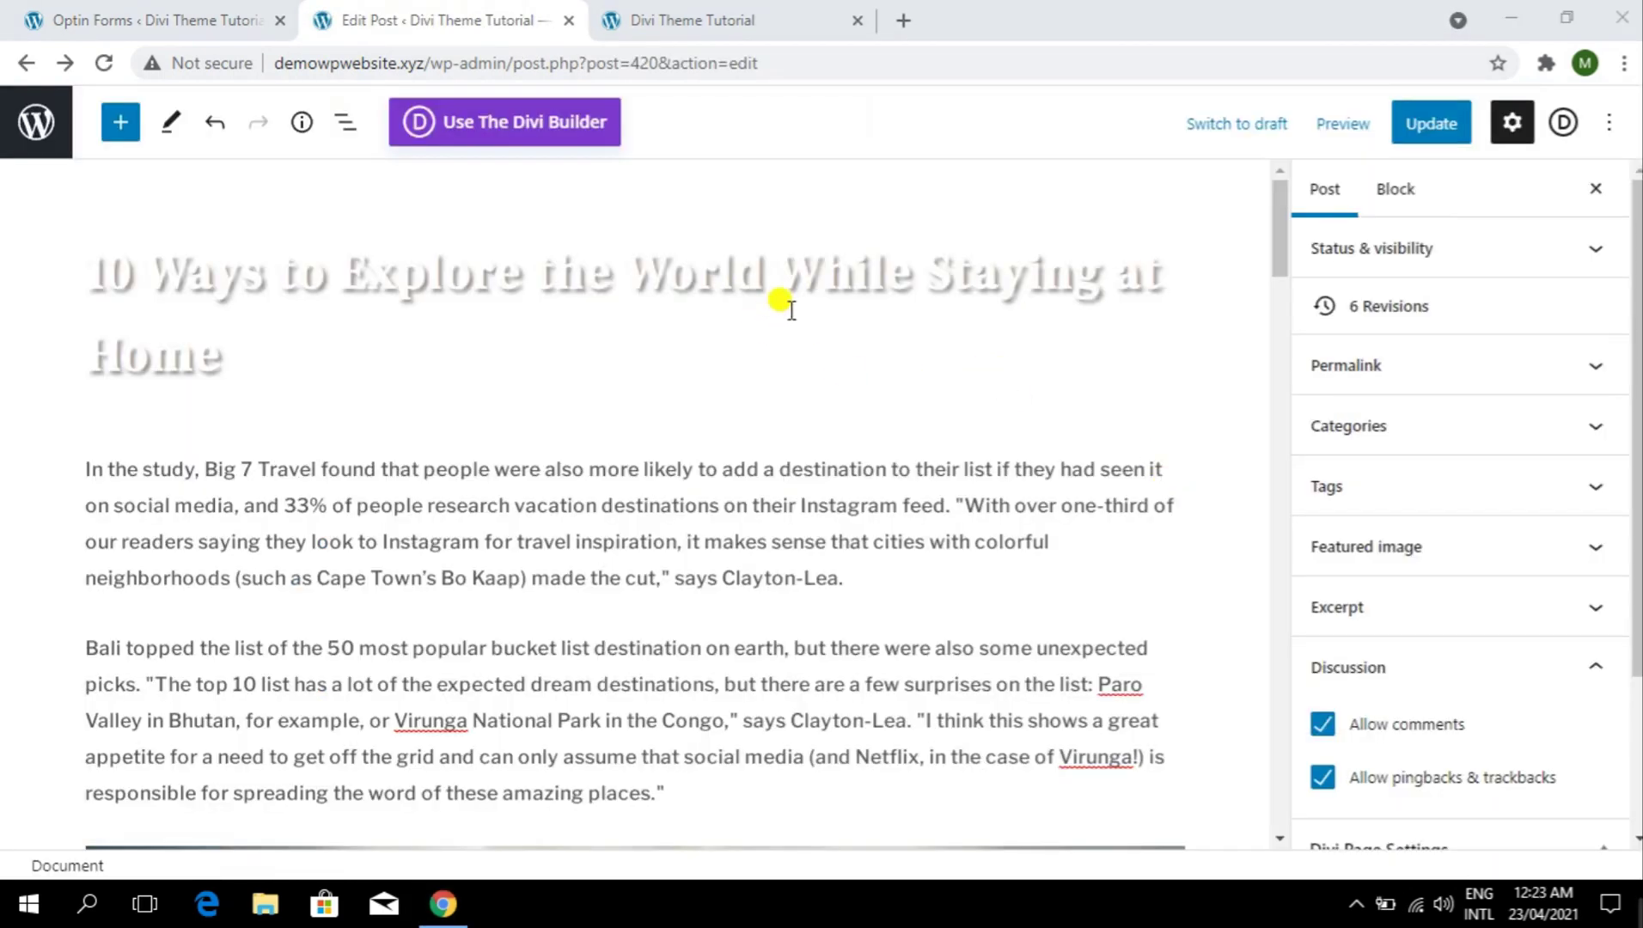
- Insert a Shortcode block containing [et_bloom_inline optin_id="optin_4"] above the mountain lake image and update the post
scroll(791, 309, "down", 5)
left_click(701, 331)
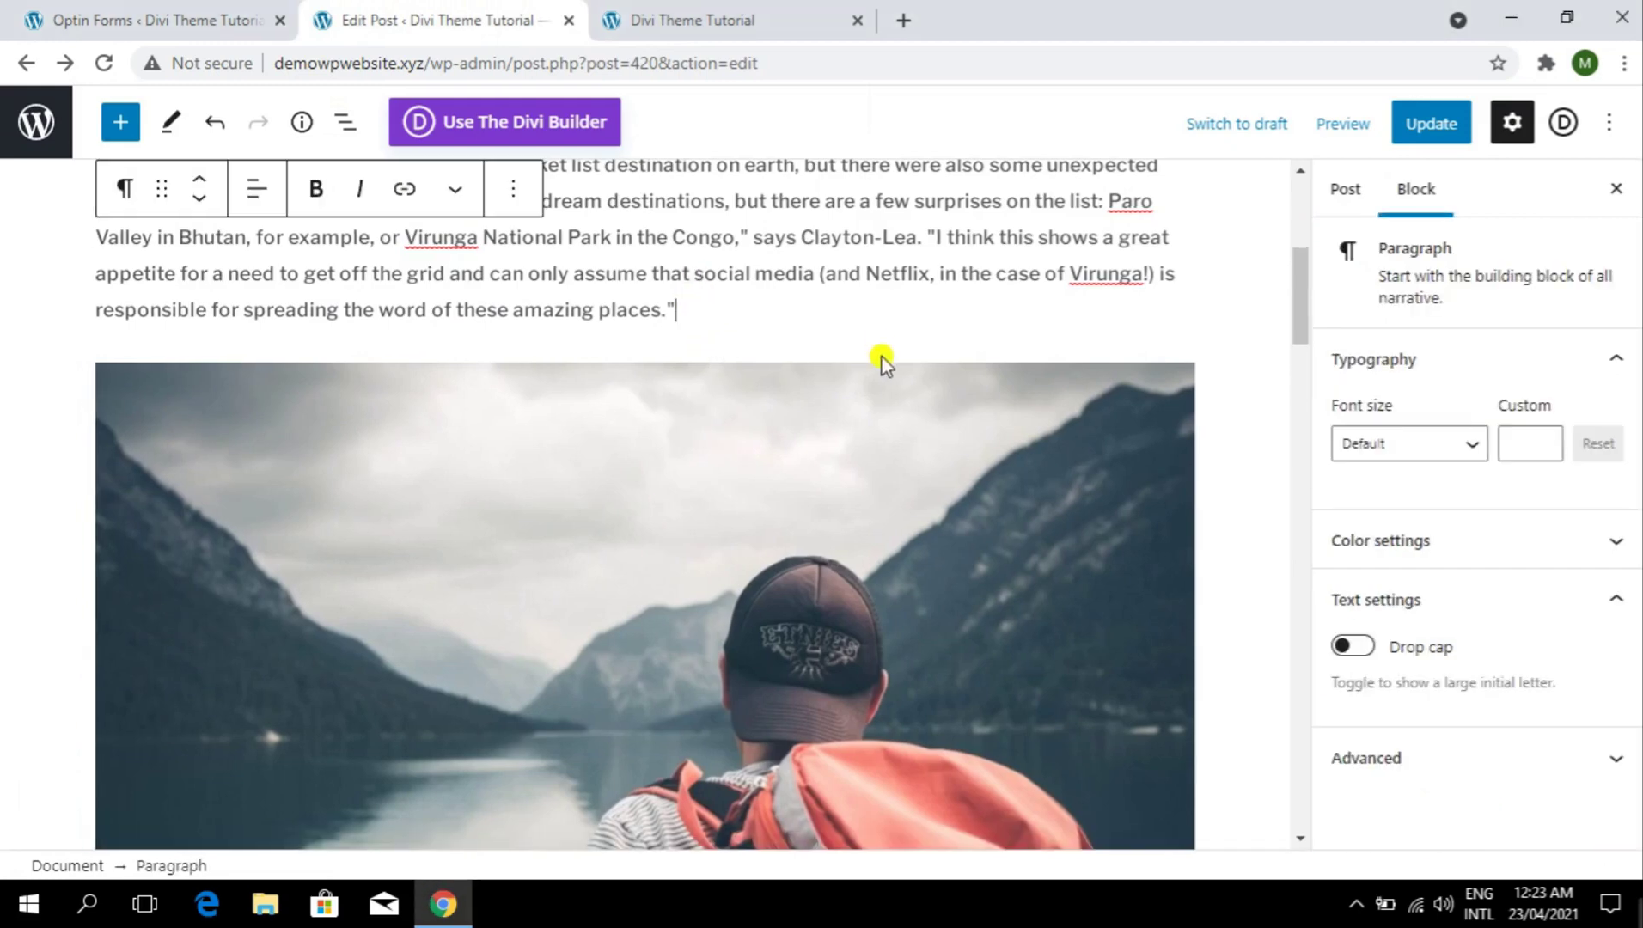
key("Return")
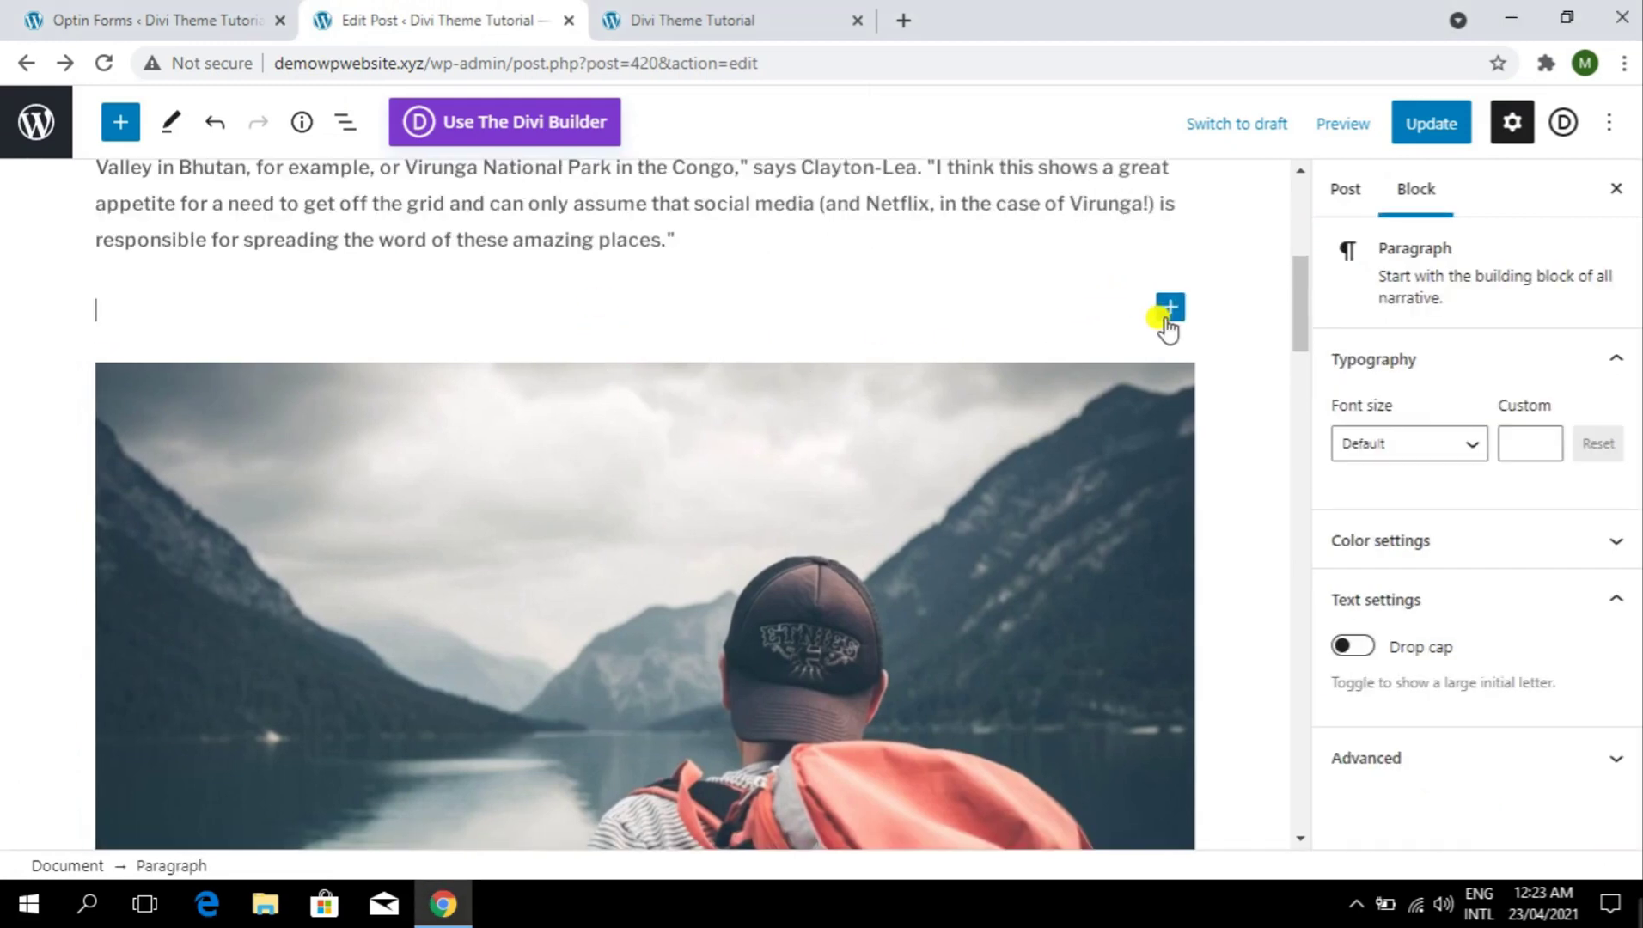
left_click(1167, 314)
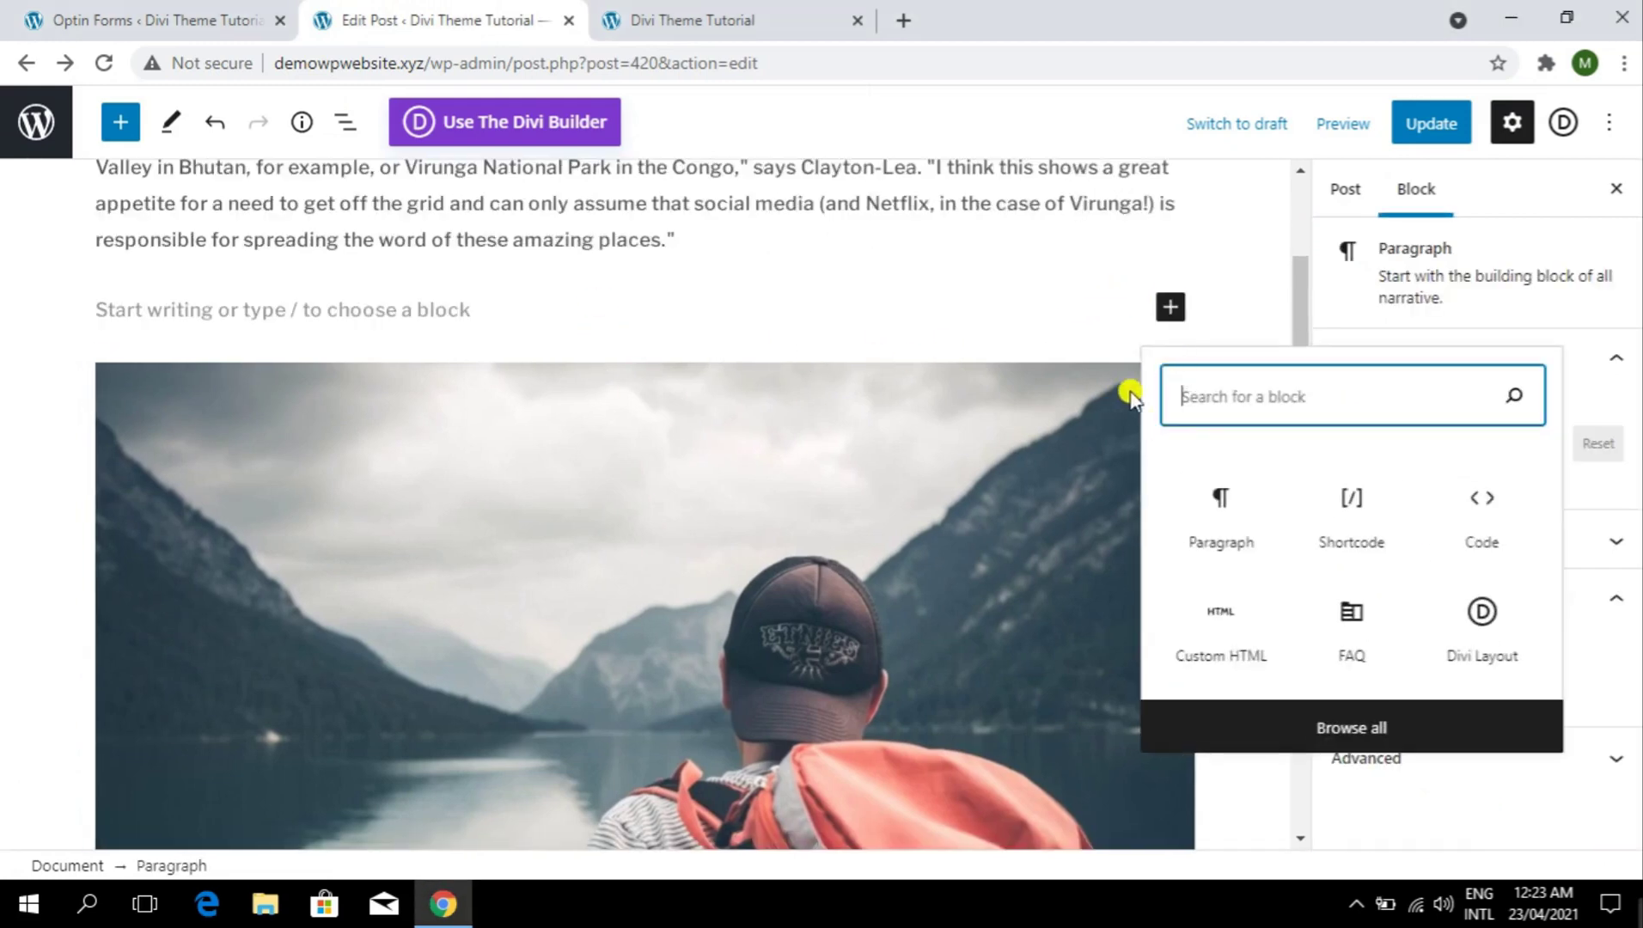
left_click(1391, 557)
key("ctrl+v")
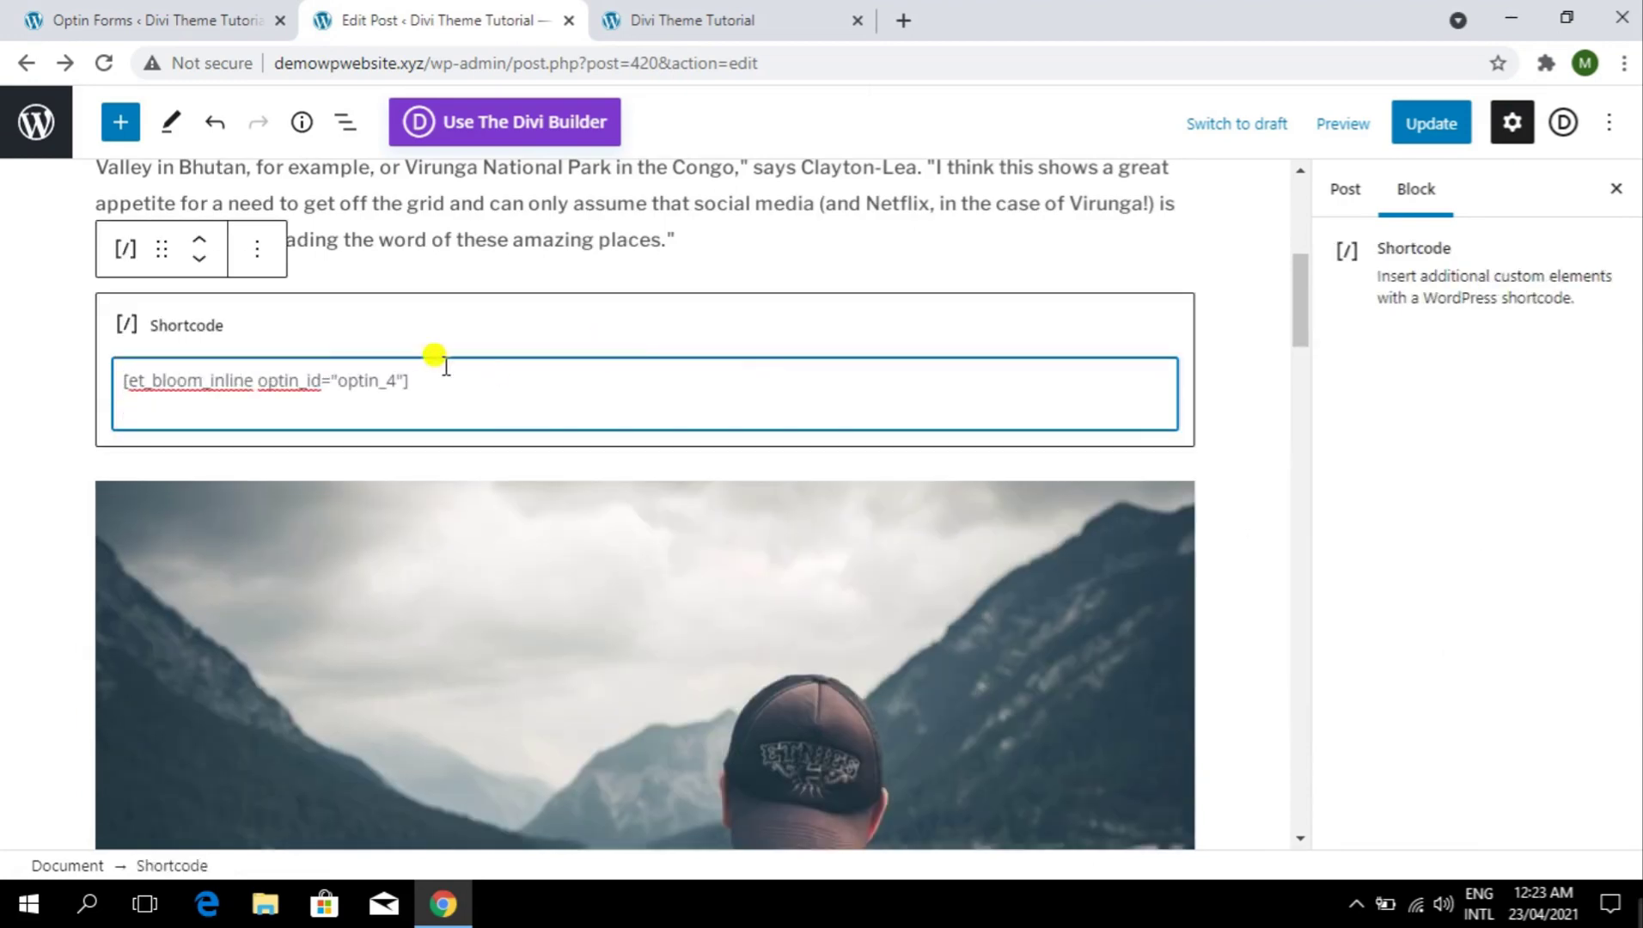
key("BackSpace")
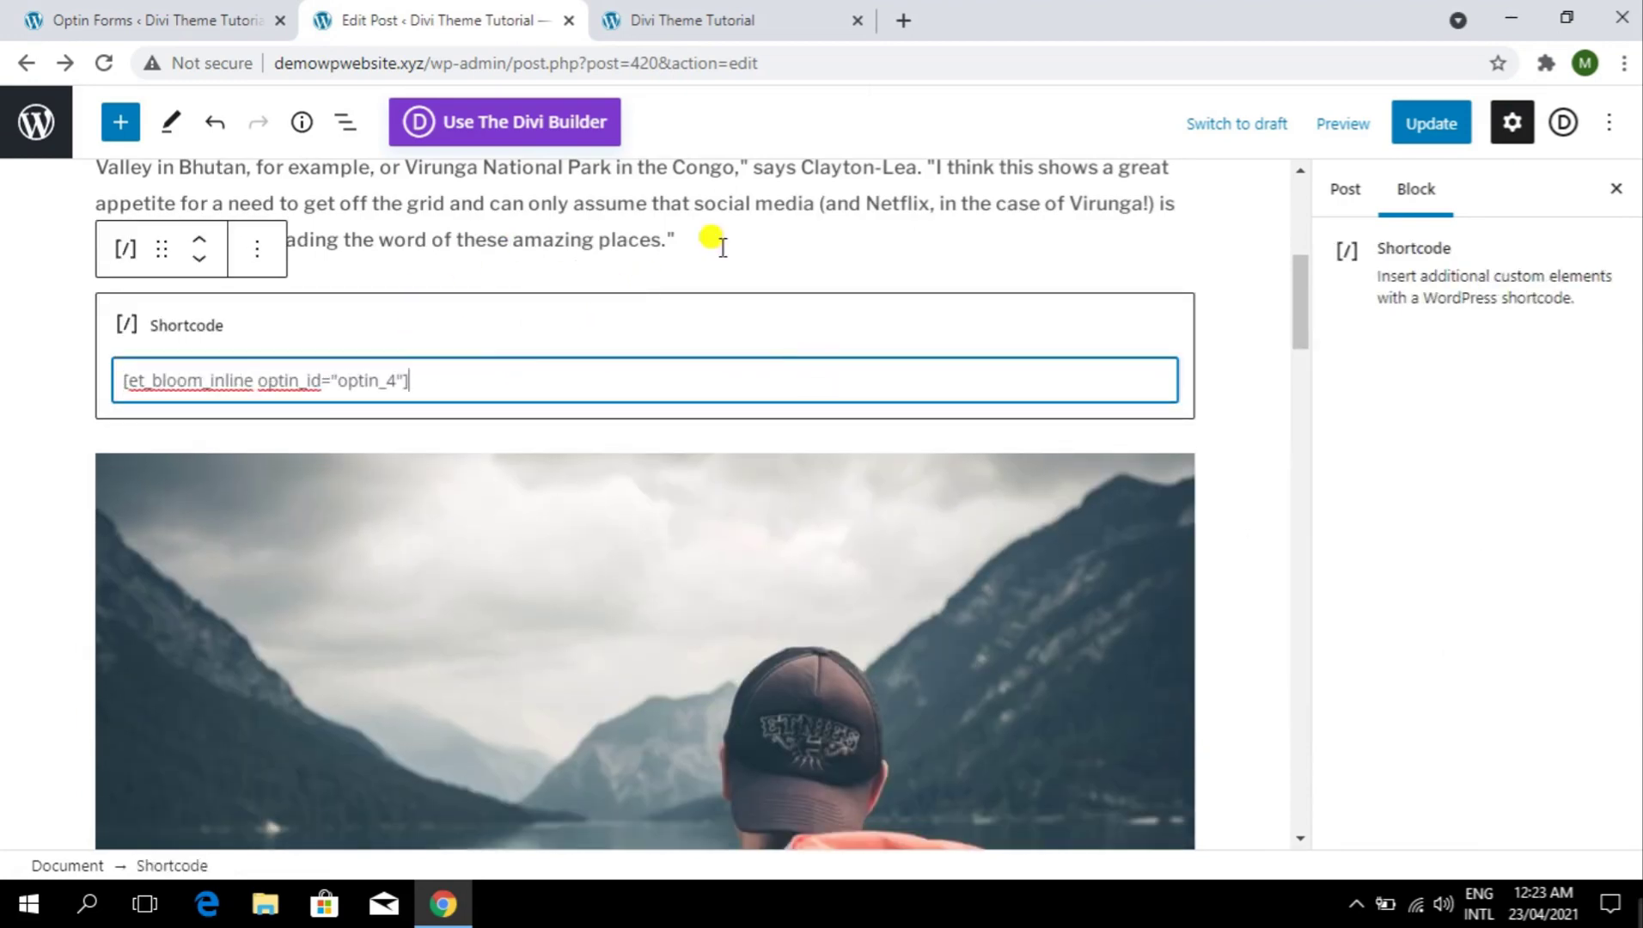
left_click(1409, 126)
- Preview the post in a new tab, check the inline optin within the content, and close the preview
left_click(729, 11)
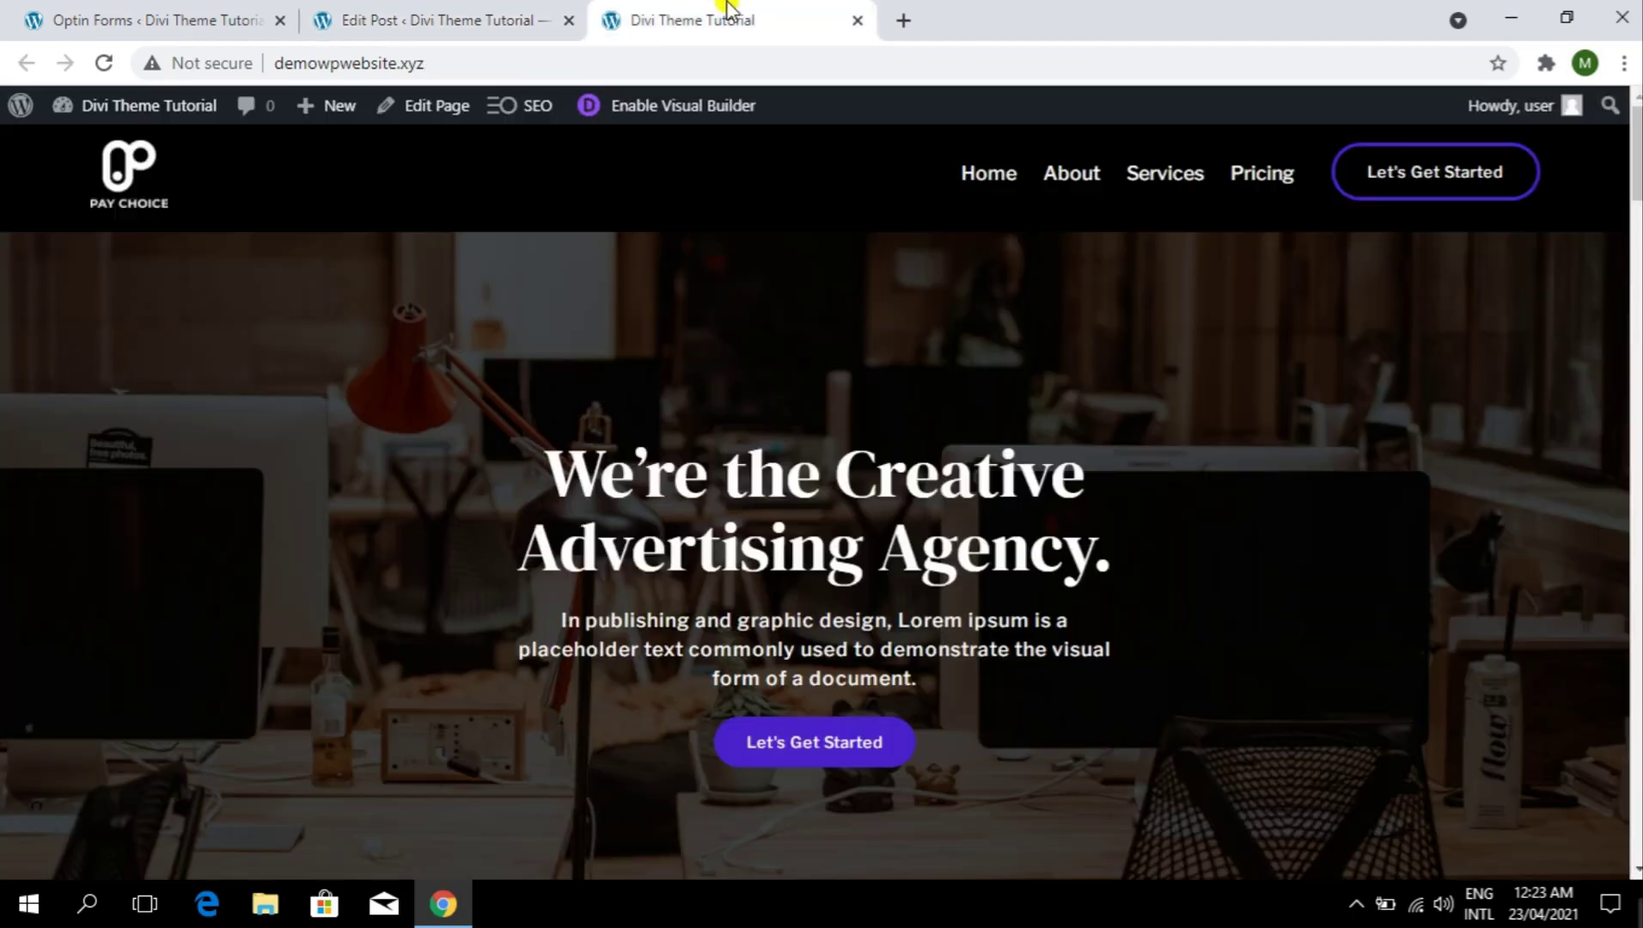
left_click(433, 12)
left_click(1341, 123)
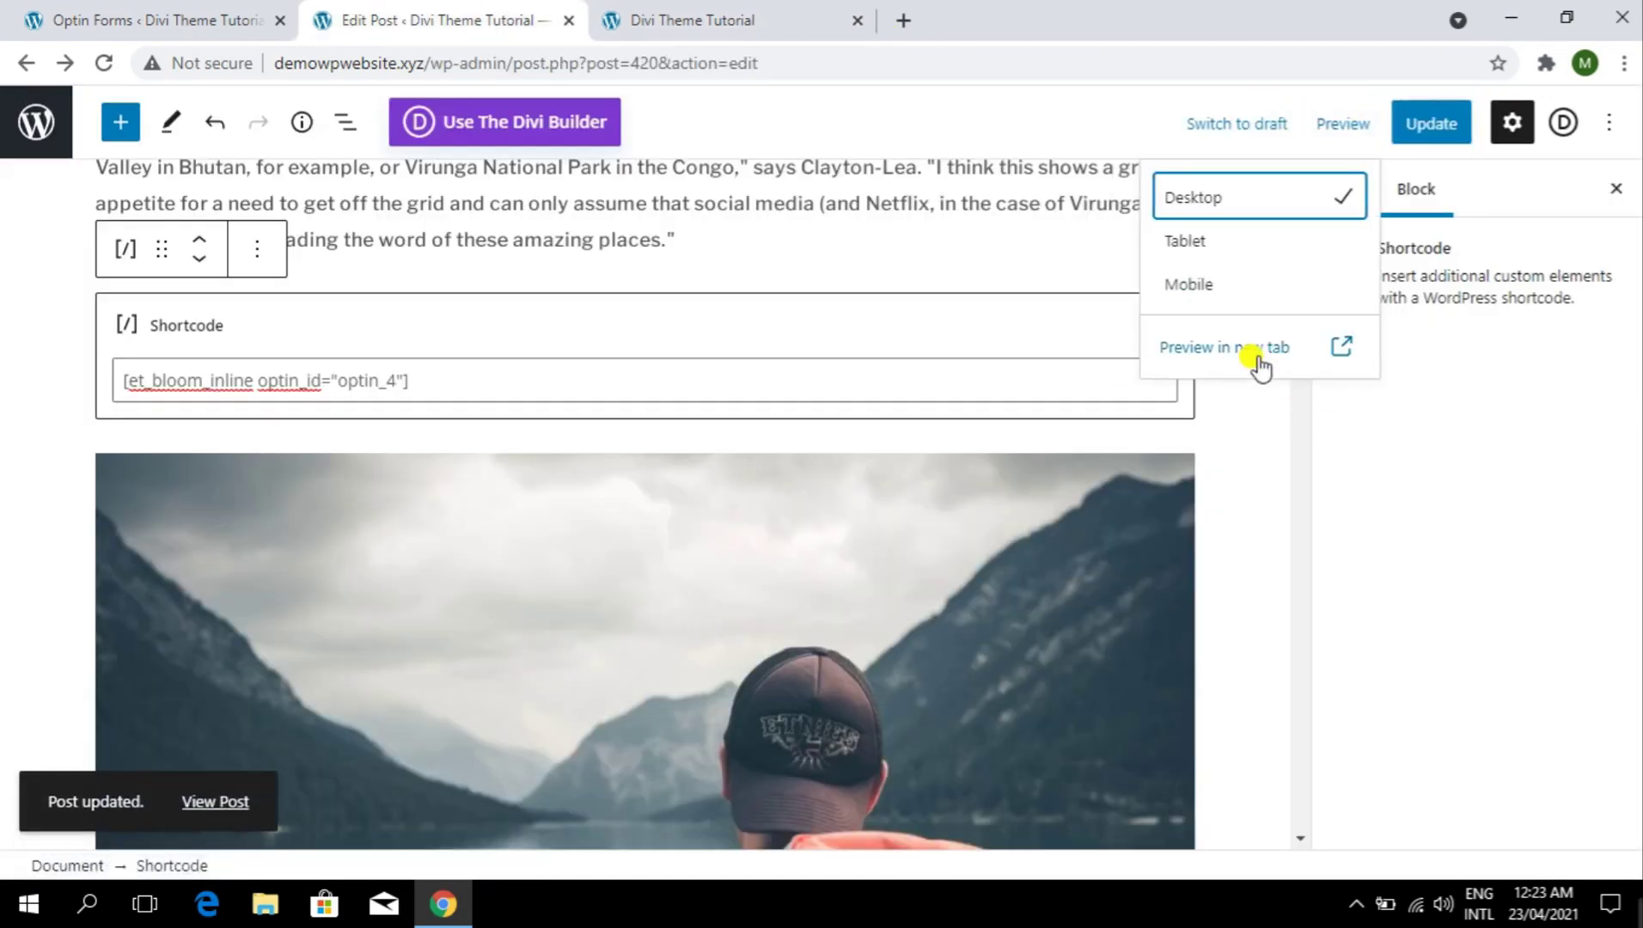
left_click(1260, 368)
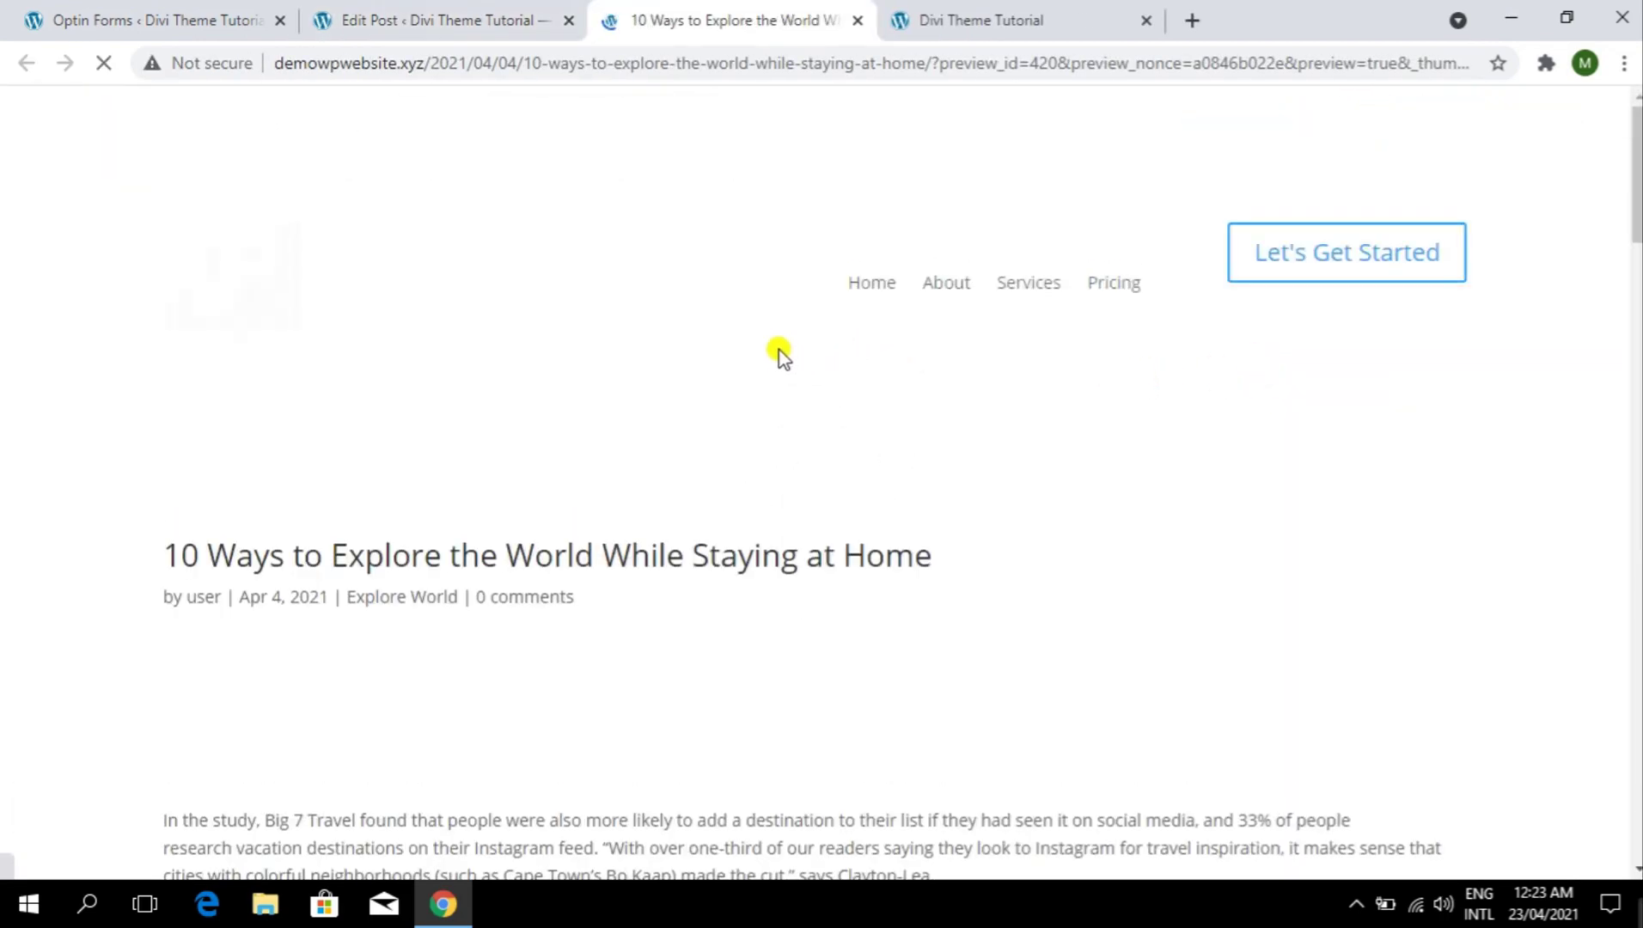
scroll(778, 344, "down", 10)
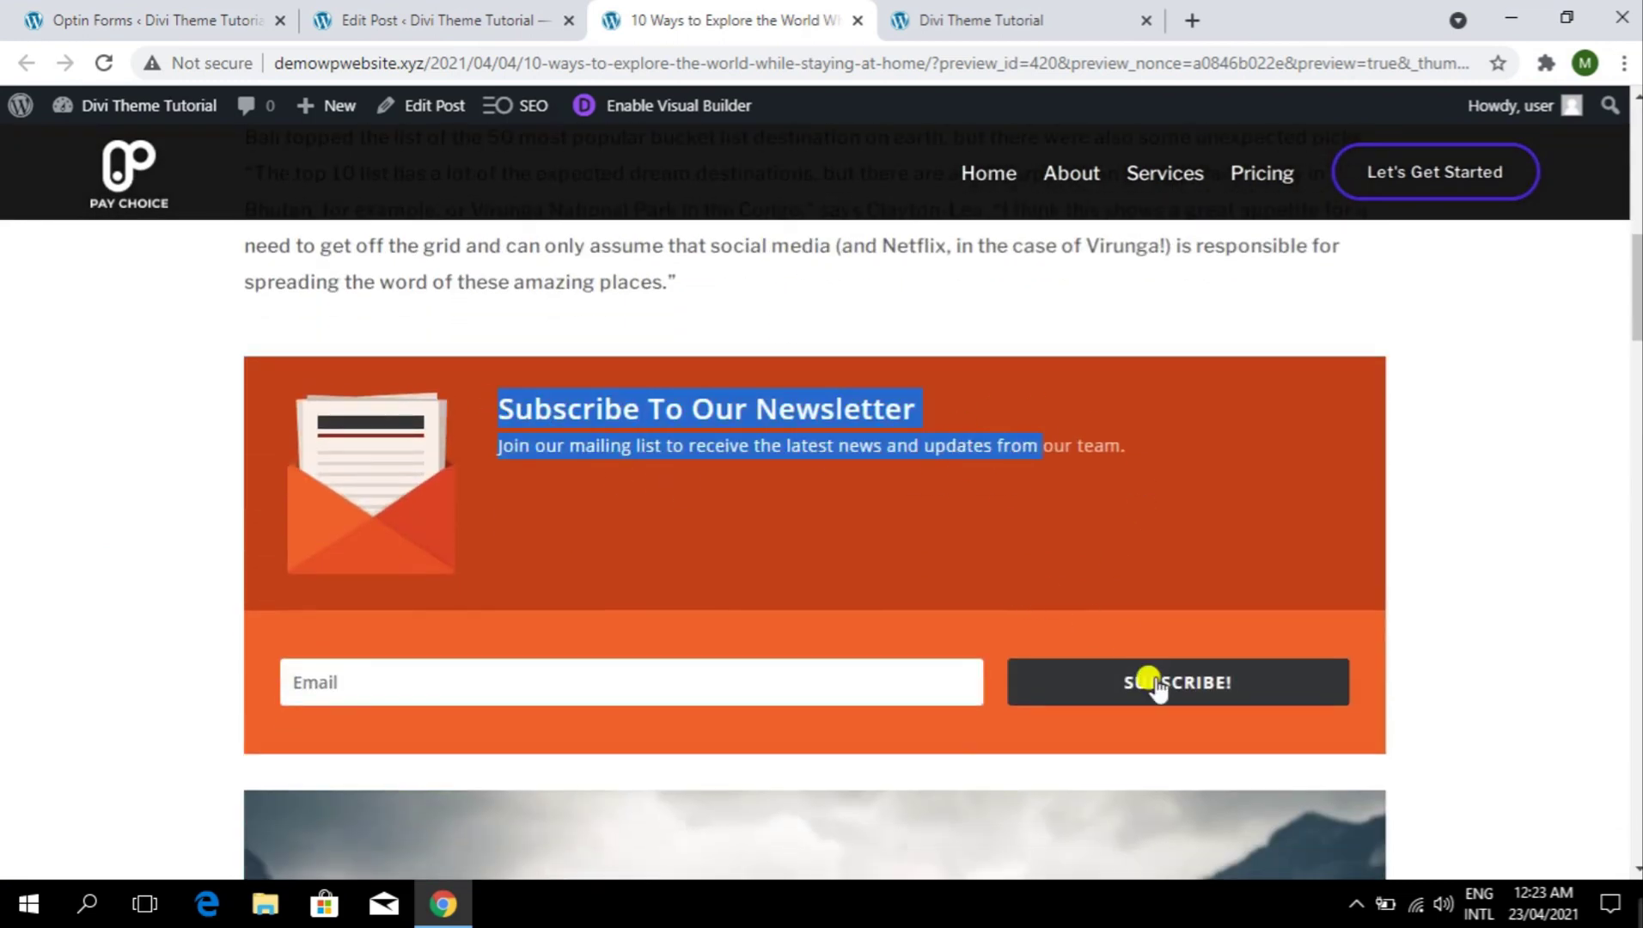
scroll(1080, 520, "up", 3)
left_click(858, 20)
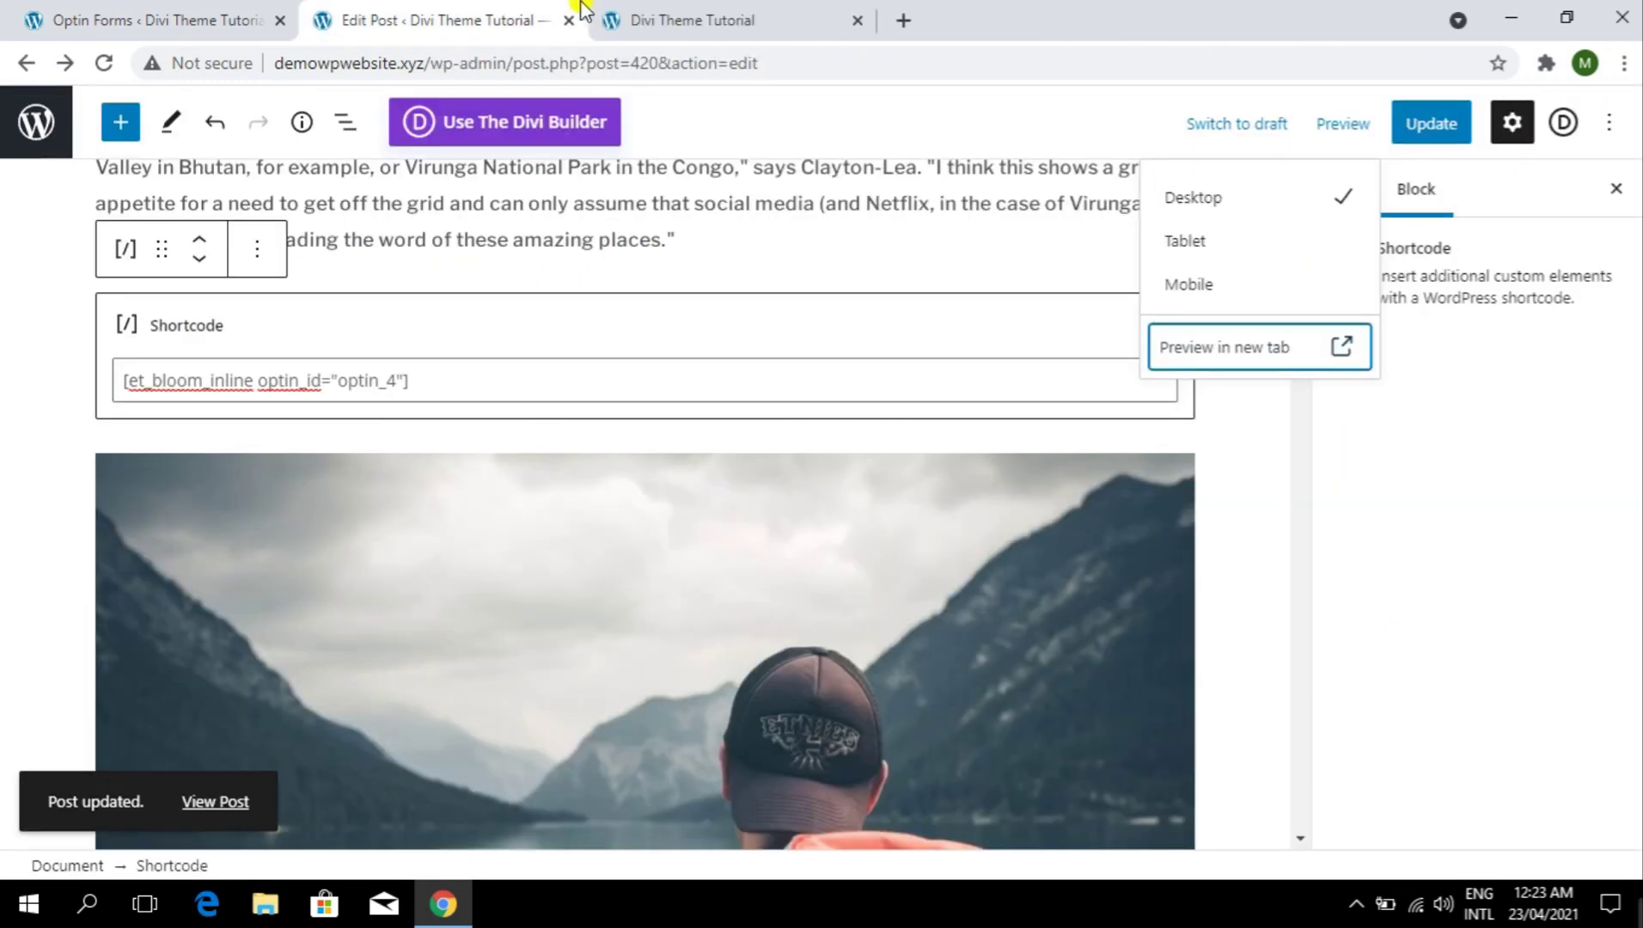
- Remove the Shortcode block from the post in the editor
left_click(255, 248)
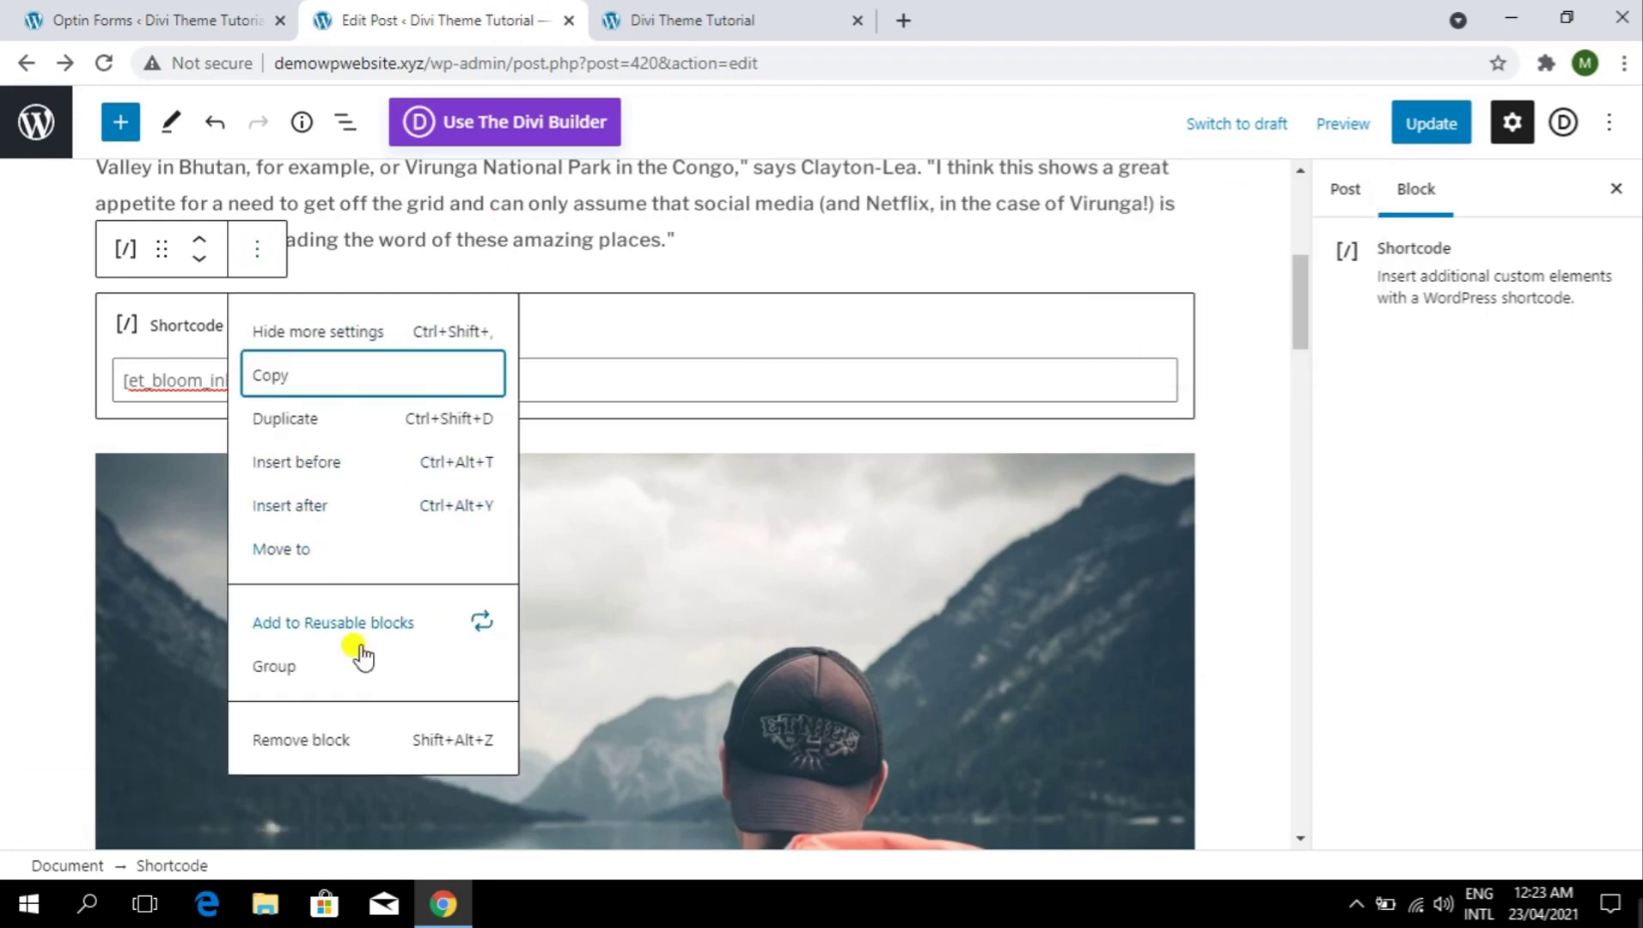
left_click(389, 740)
scroll(670, 455, "down", 3)
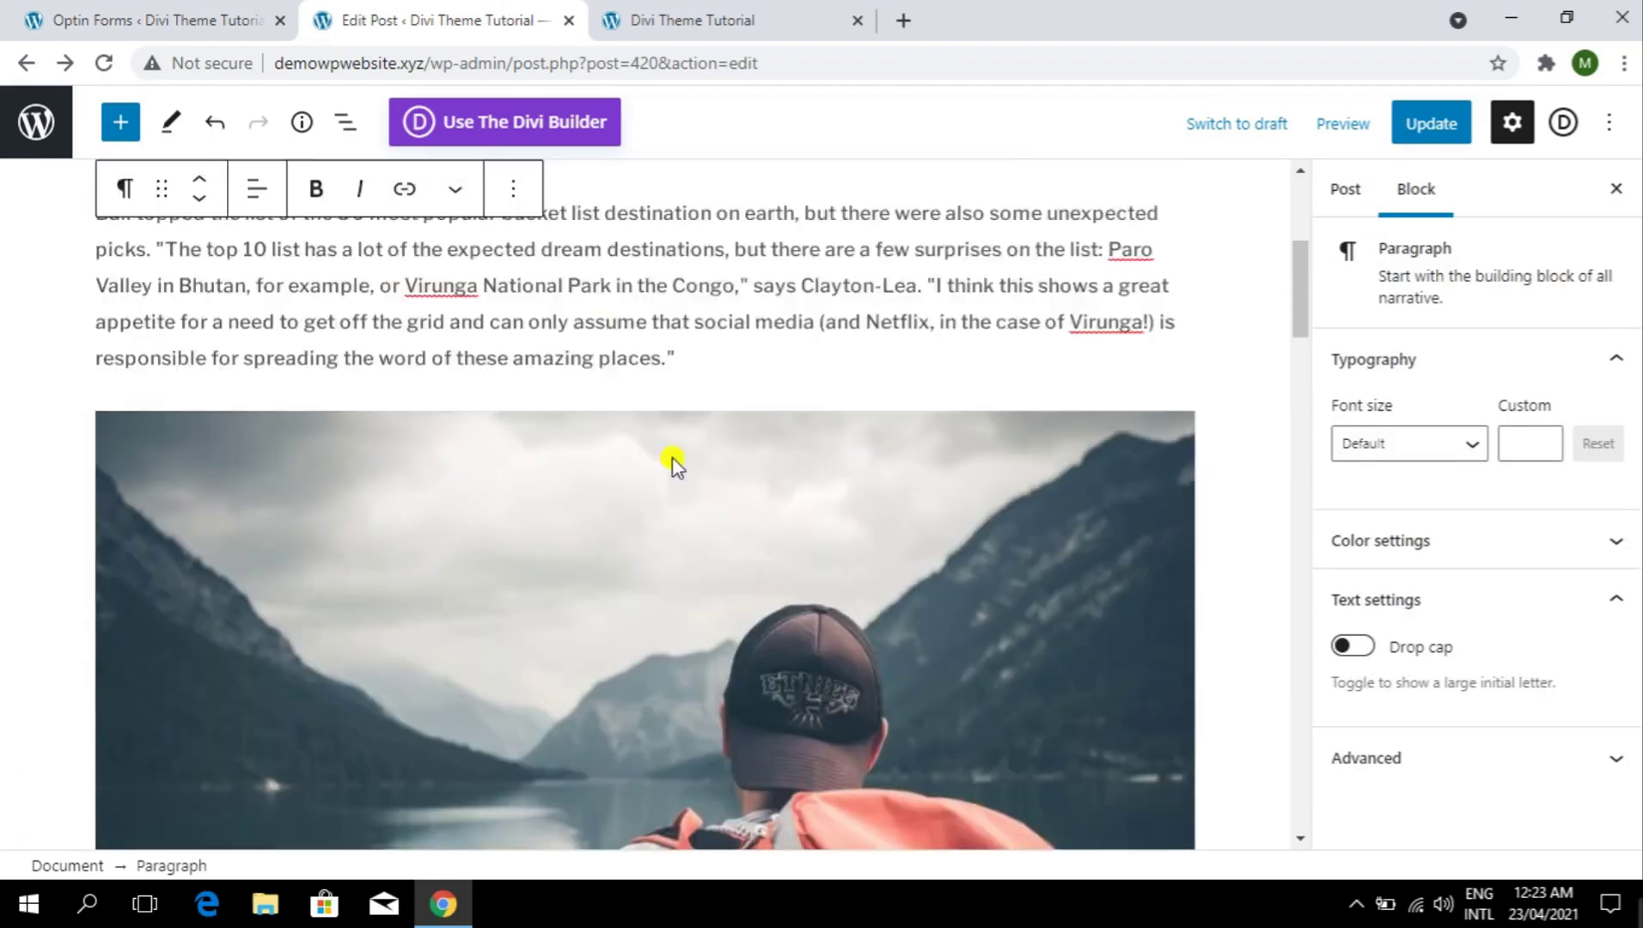
scroll(393, 356, "up", 3)
- Return to the Bloom optin list, dismiss the shortcode dialog, and start a new optin of the Locked Content type
left_click(127, 19)
left_click(961, 397)
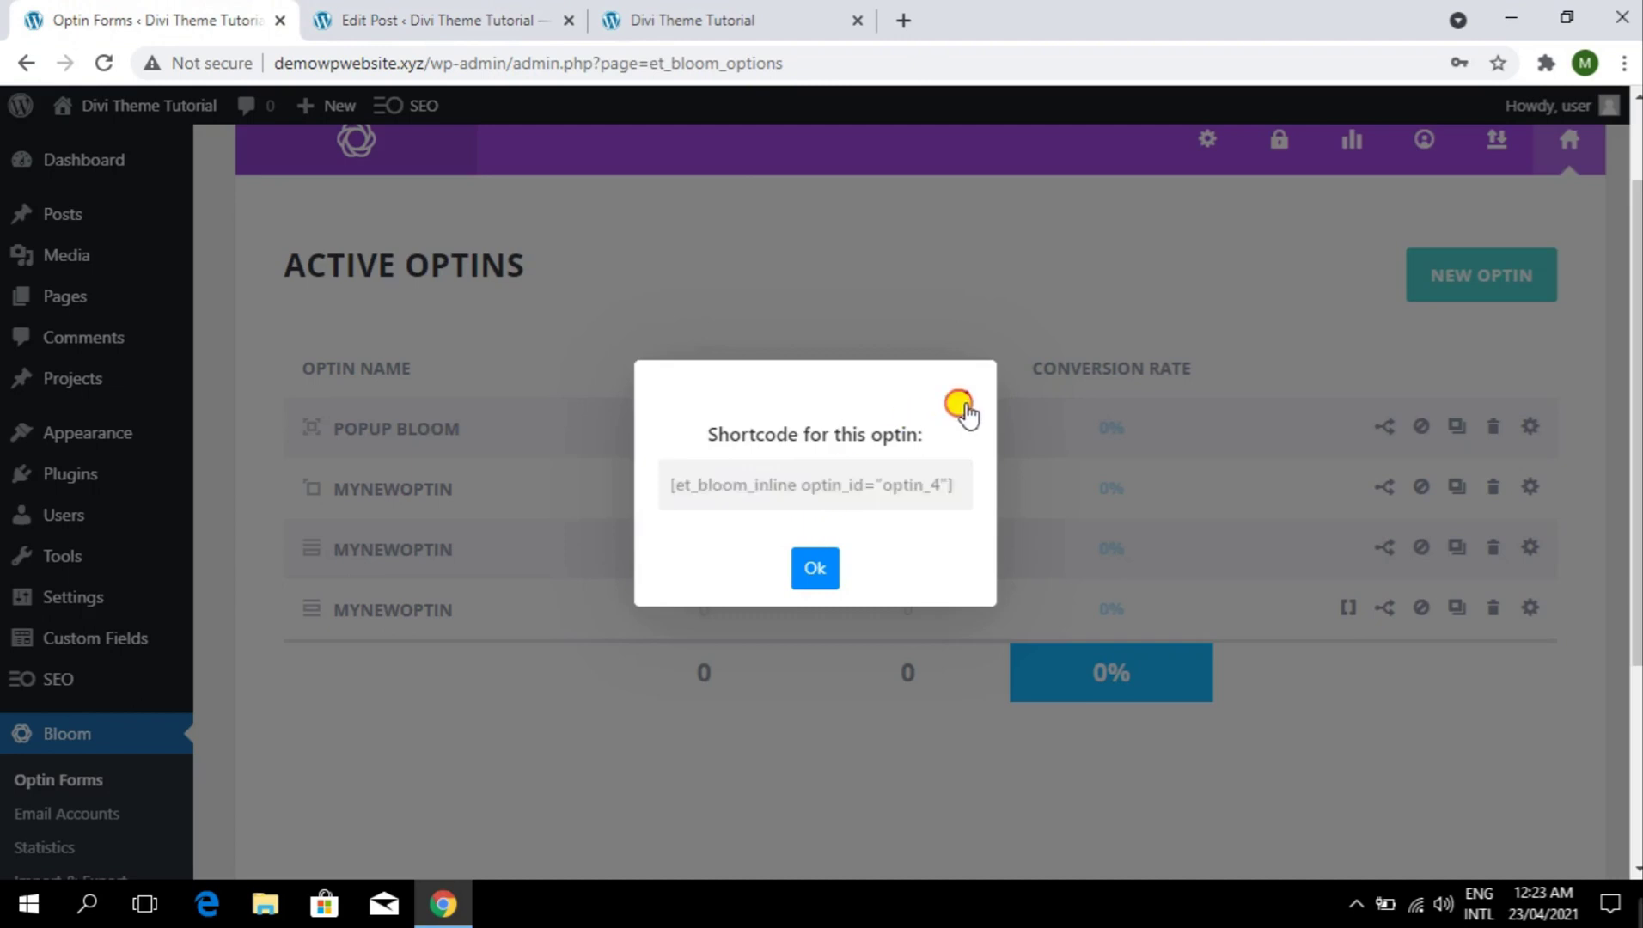
left_click(1487, 285)
scroll(1341, 529, "down", 4)
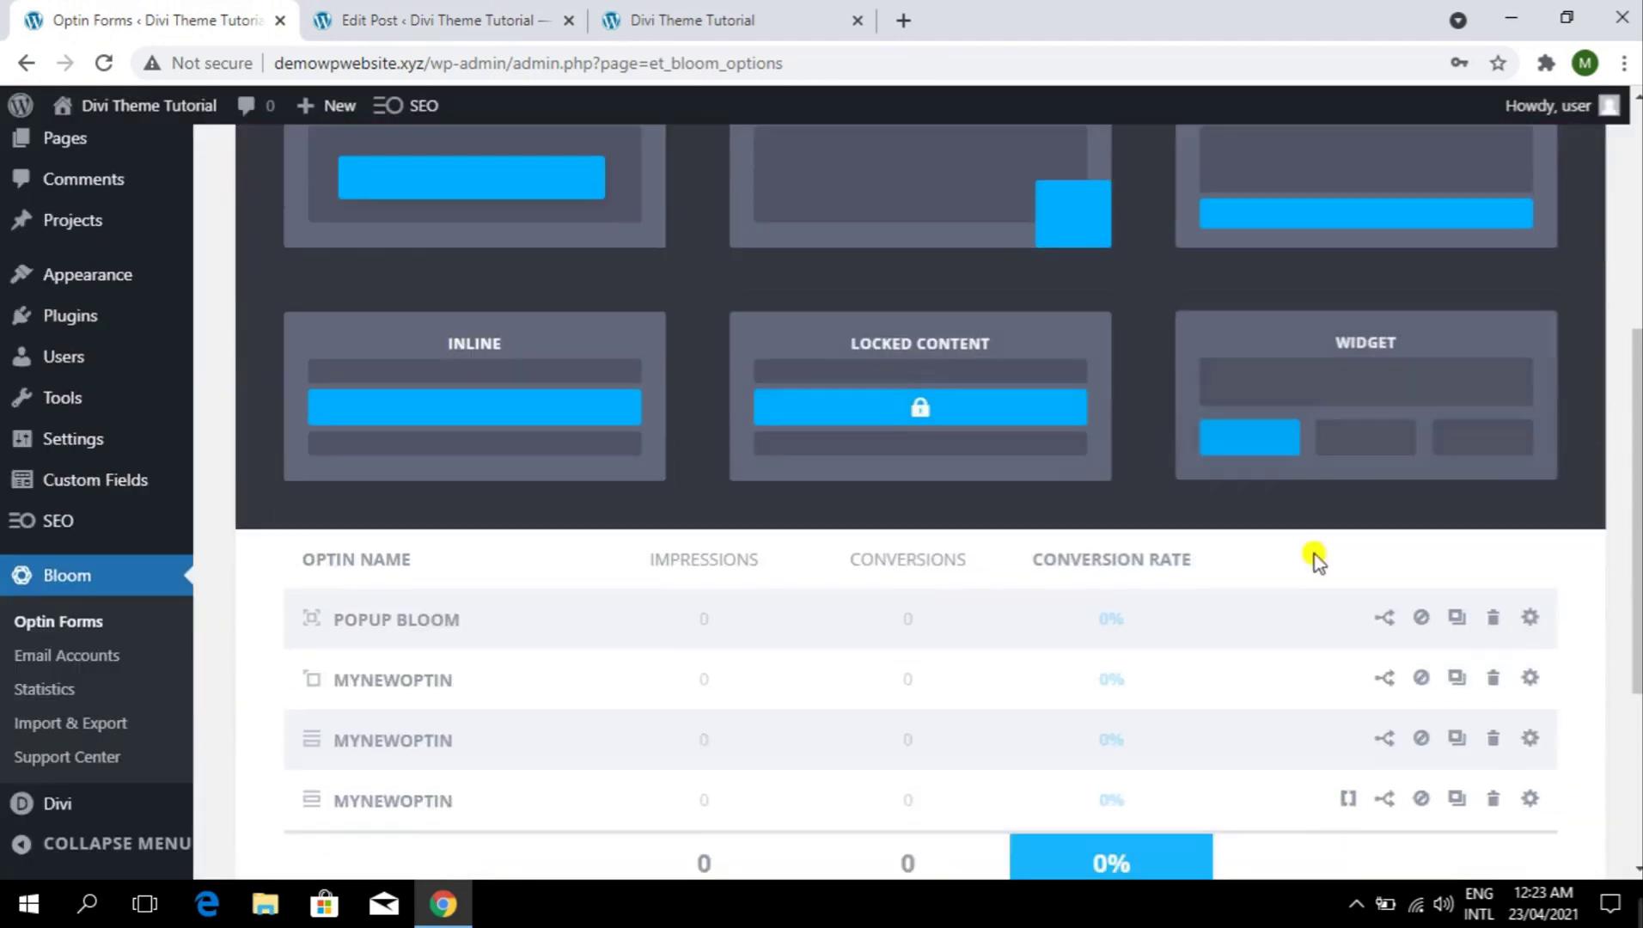
scroll(1313, 557, "up", 3)
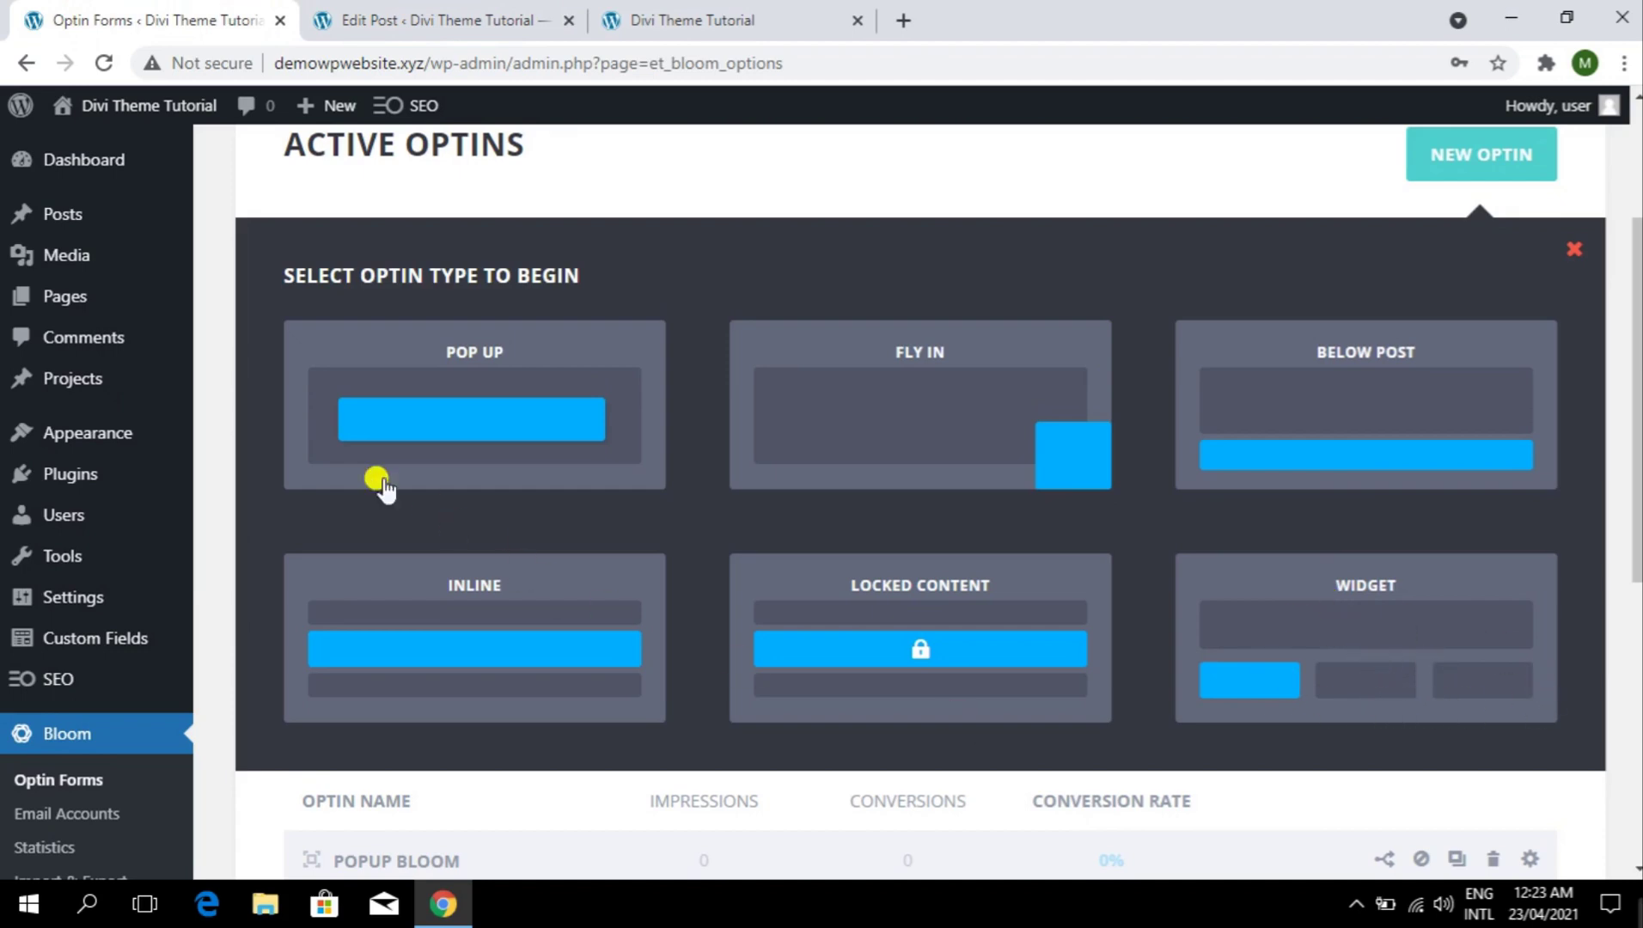
mouse_move(135, 435)
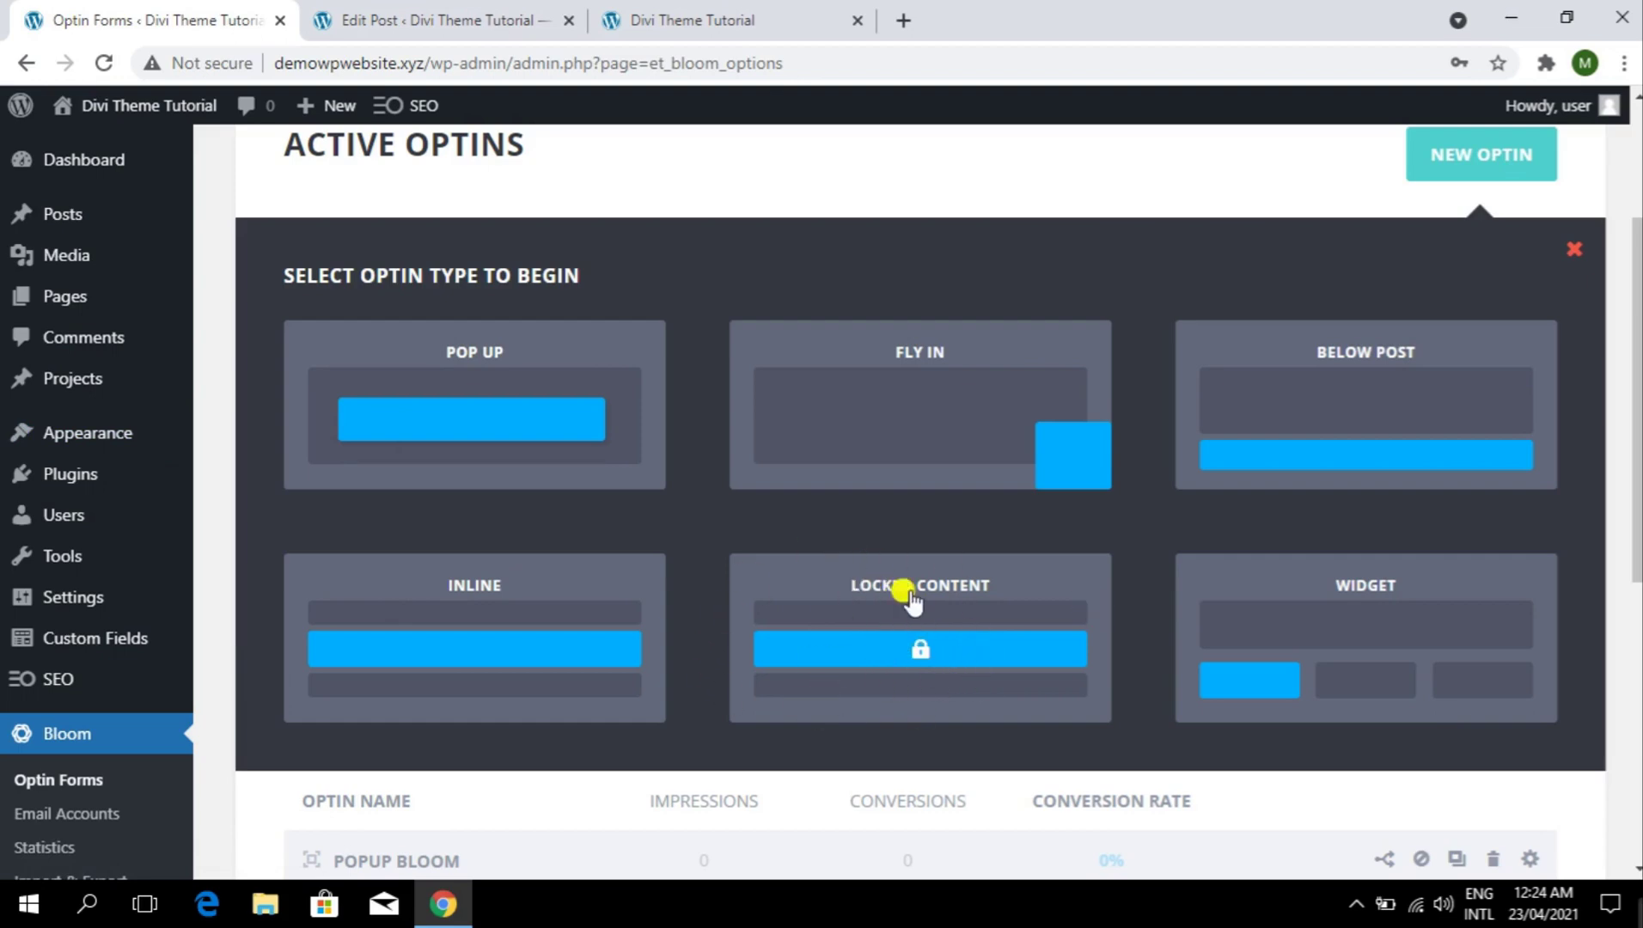
left_click(878, 651)
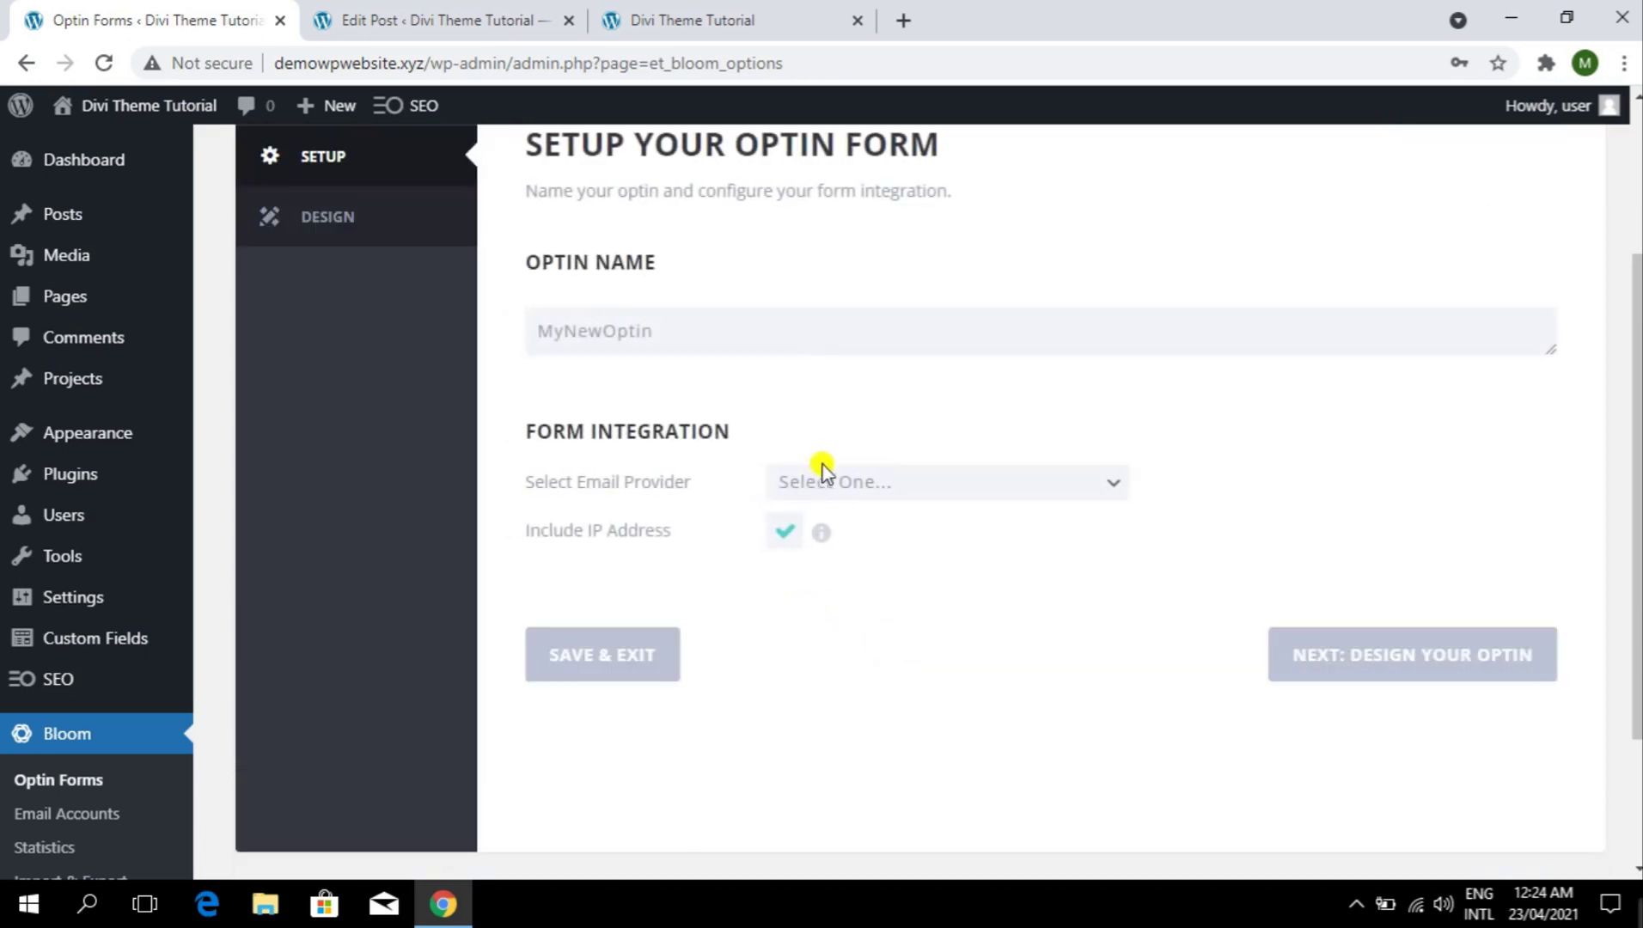
- Connect the locked content optin to MailChimp with the saved account and its email list, and proceed to its design
left_click(823, 475)
left_click(865, 354)
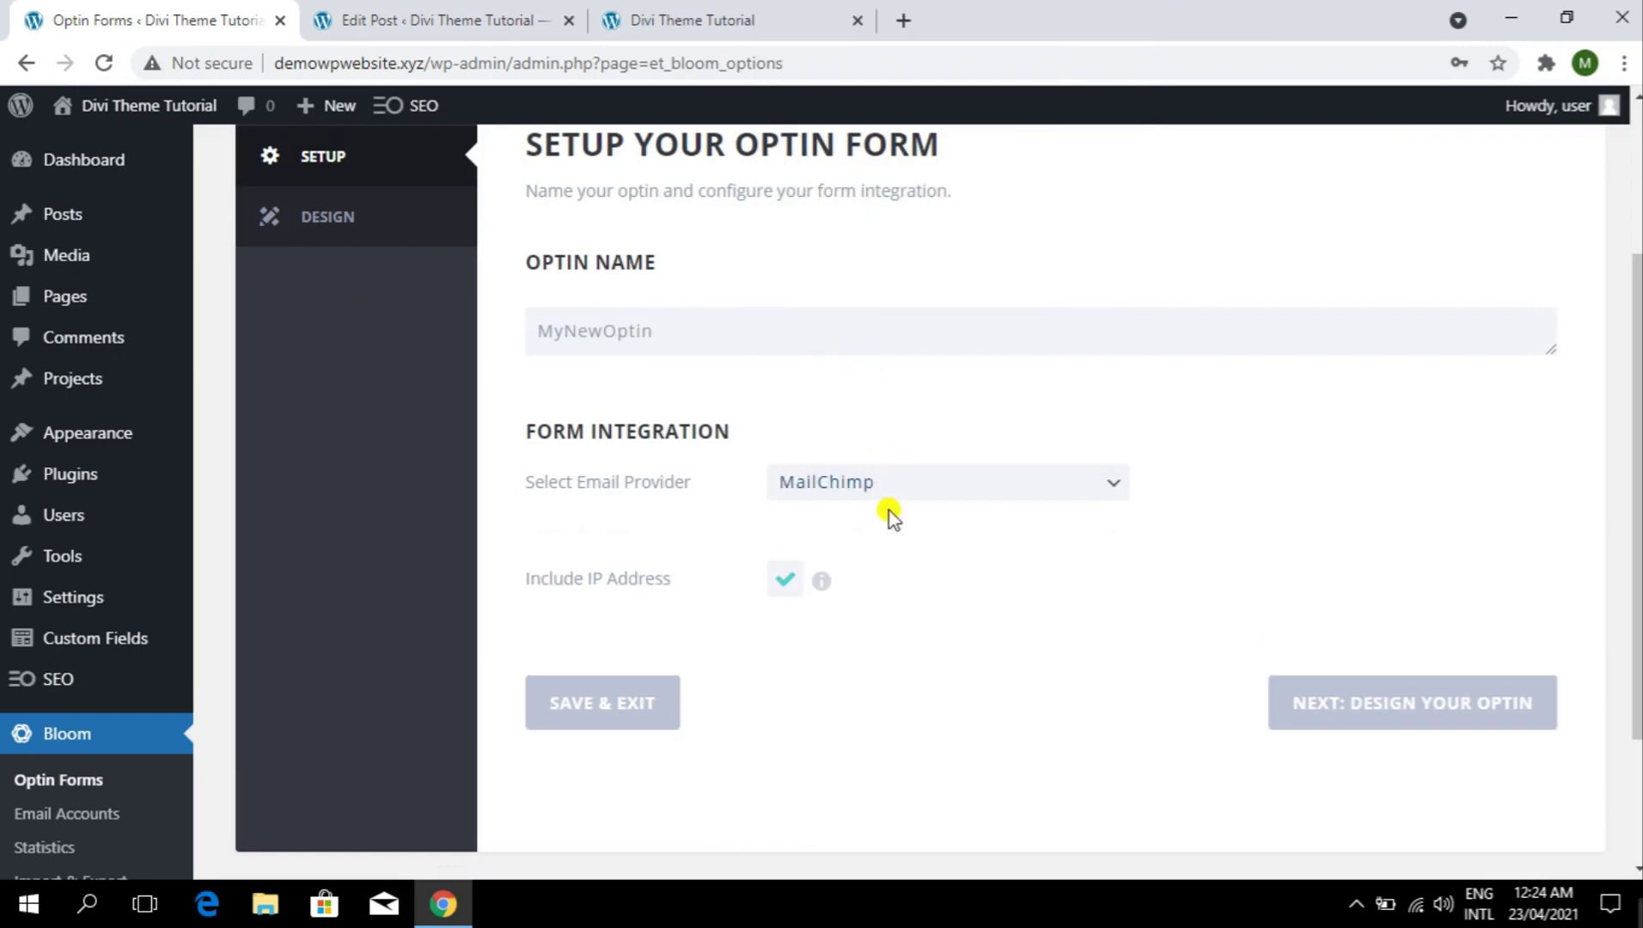
left_click(894, 533)
left_click(915, 608)
left_click(900, 586)
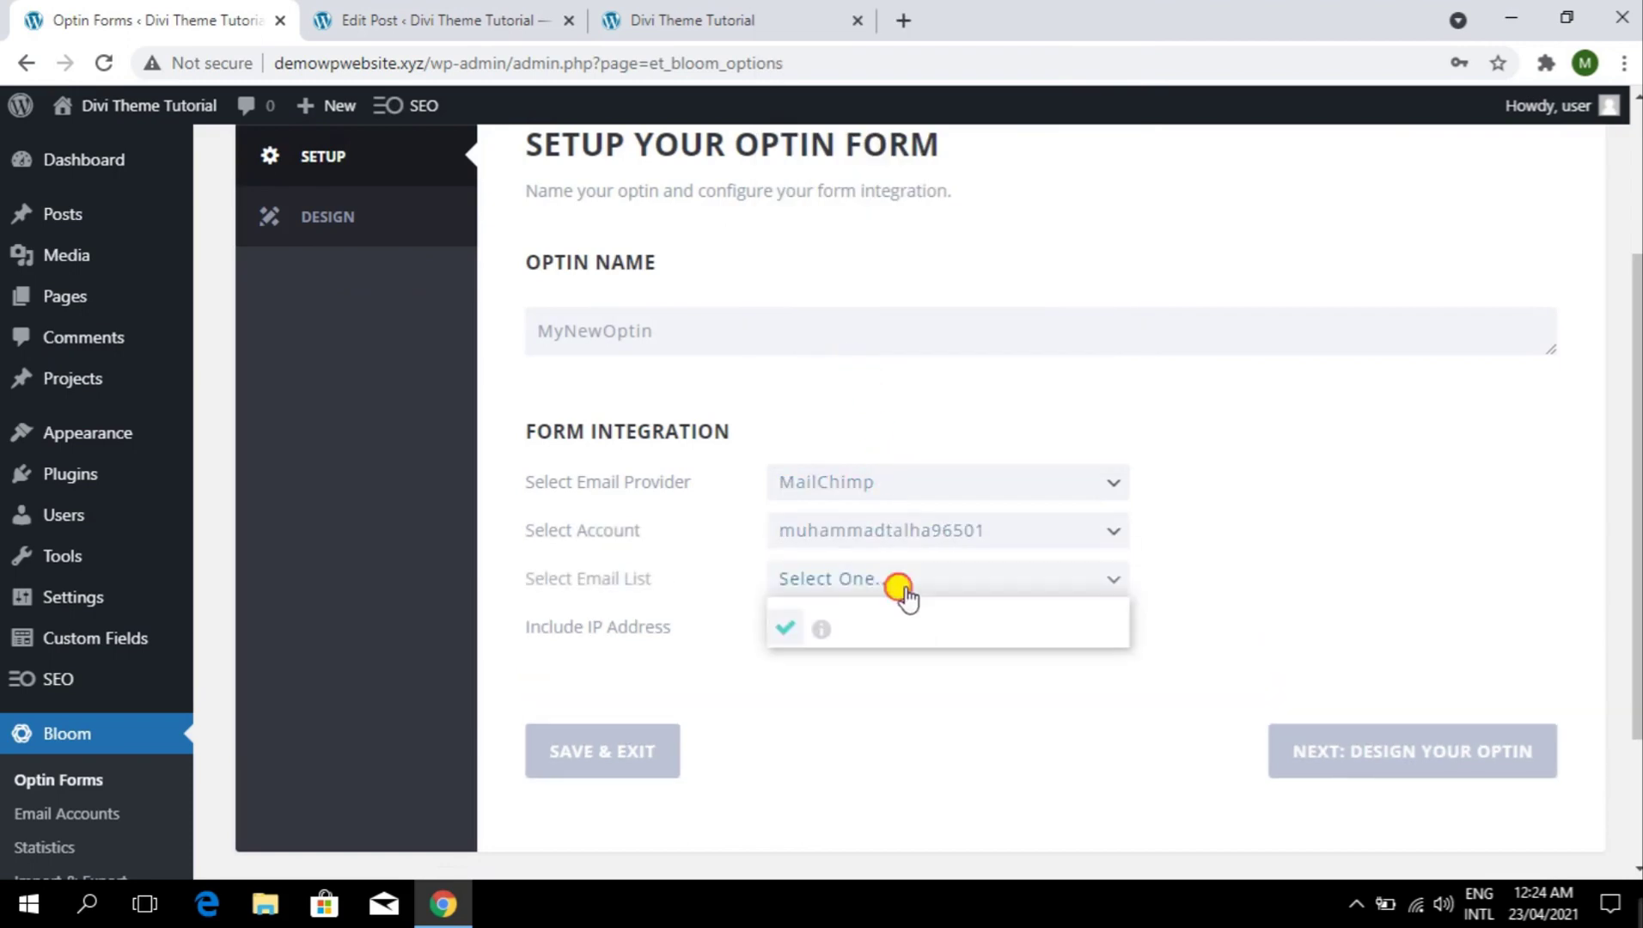
left_click(906, 631)
left_click(1352, 778)
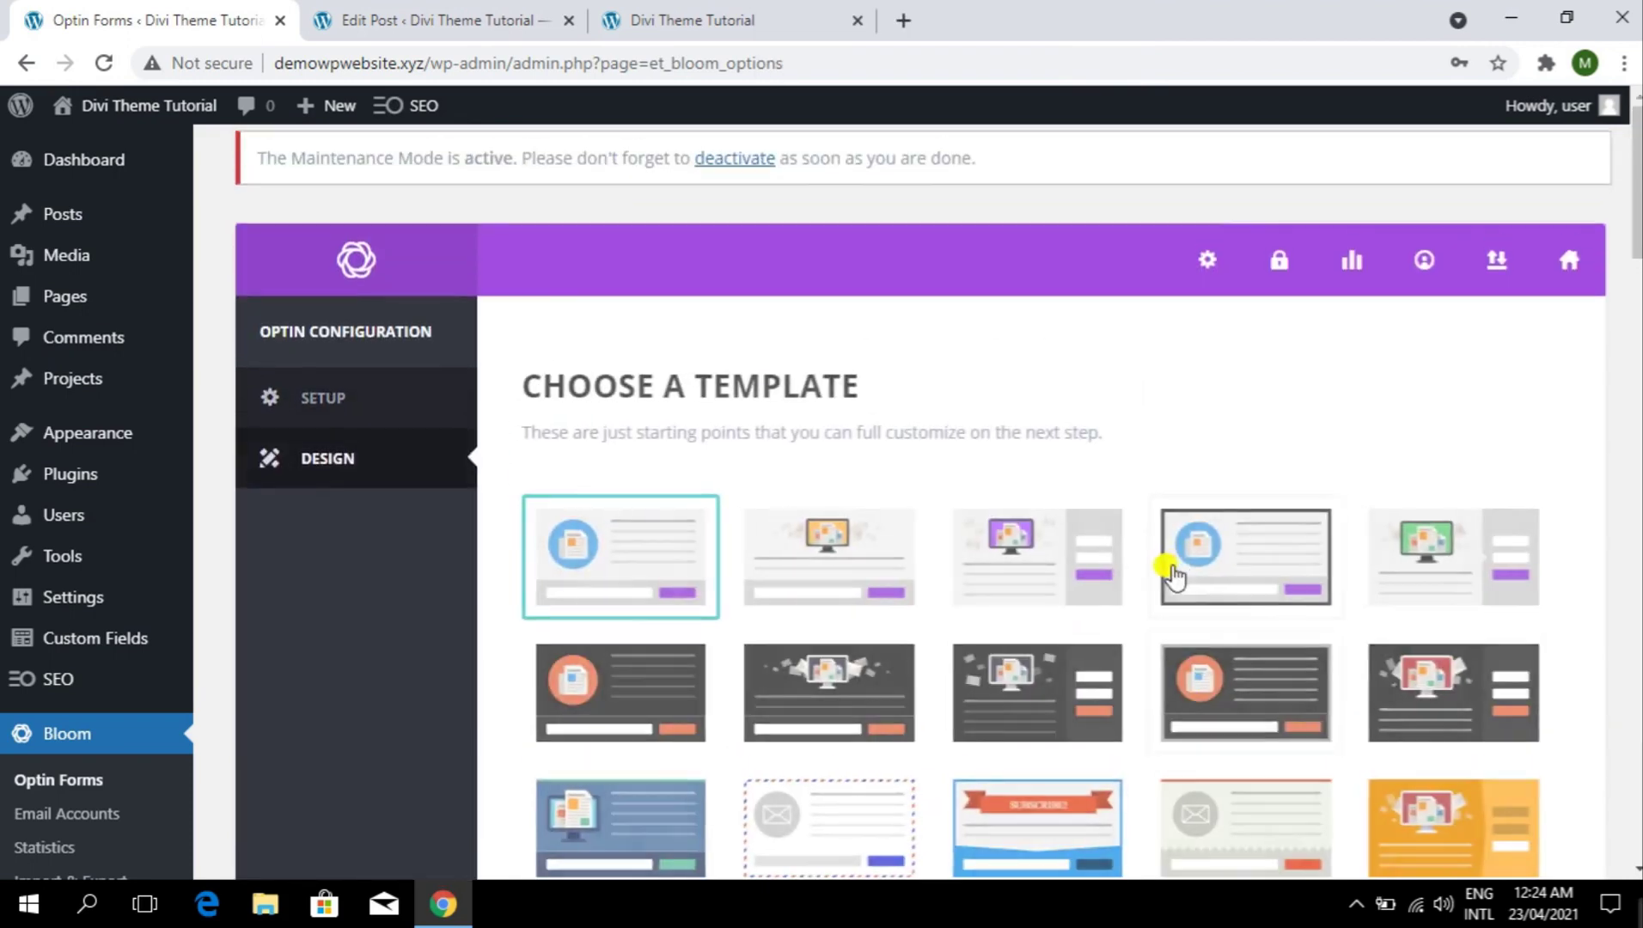
- Choose the dark navy template with white envelopes for the locked content optin and continue to customization
scroll(1233, 602, "down", 12)
scroll(1237, 577, "up", 5)
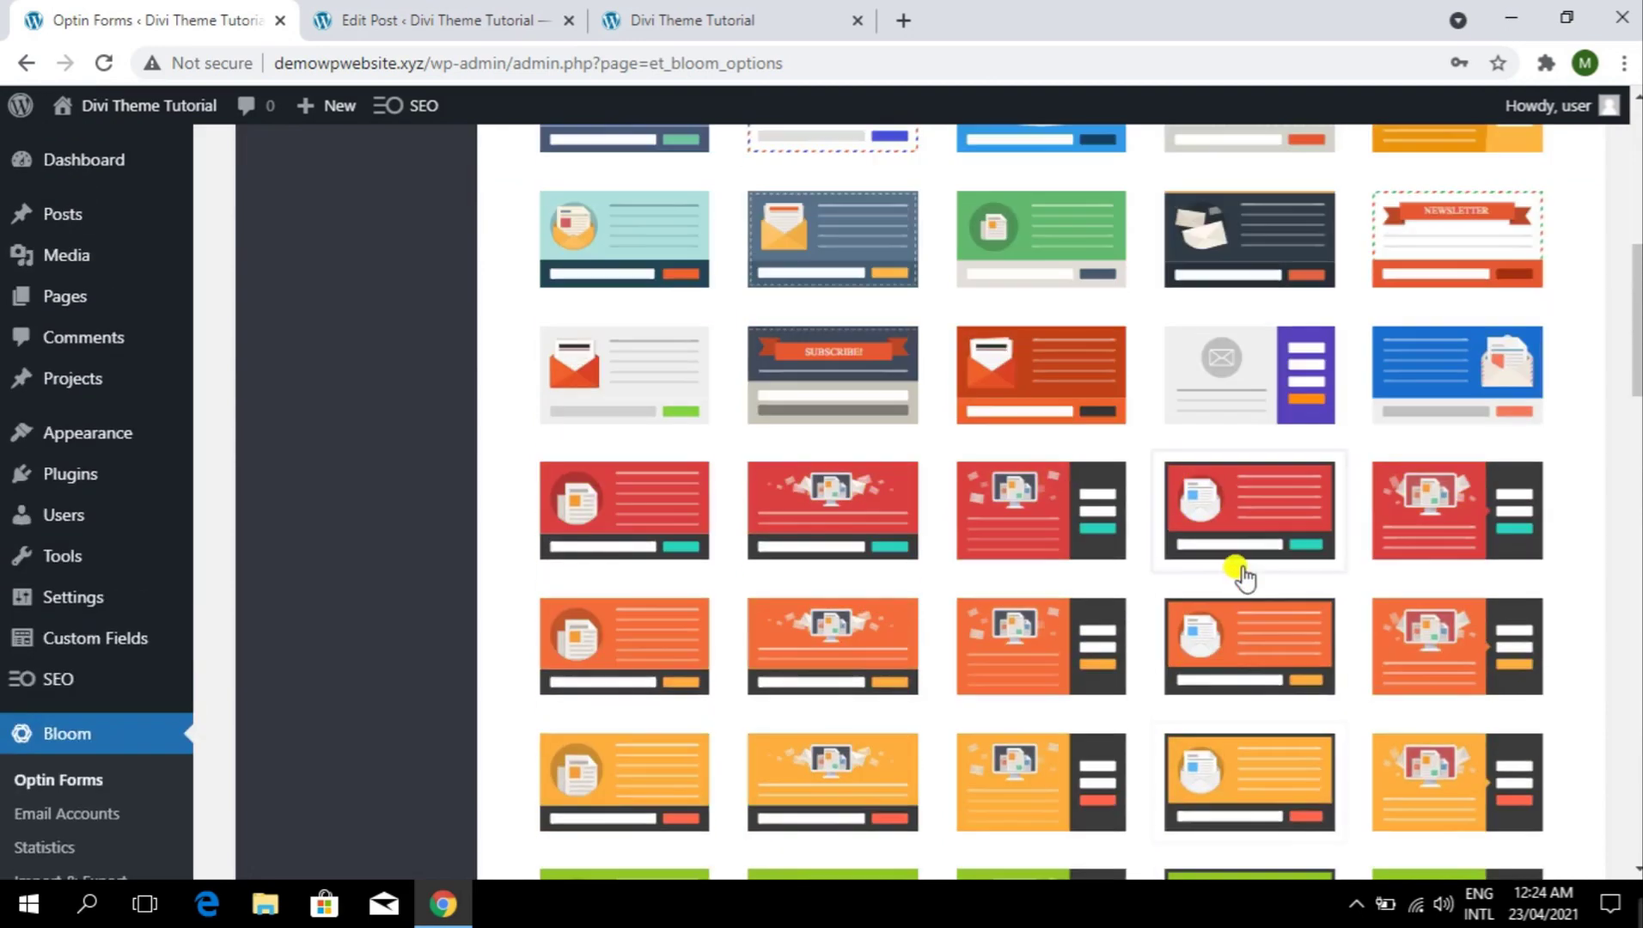
scroll(1242, 578, "up", 3)
scroll(1246, 511, "down", 5)
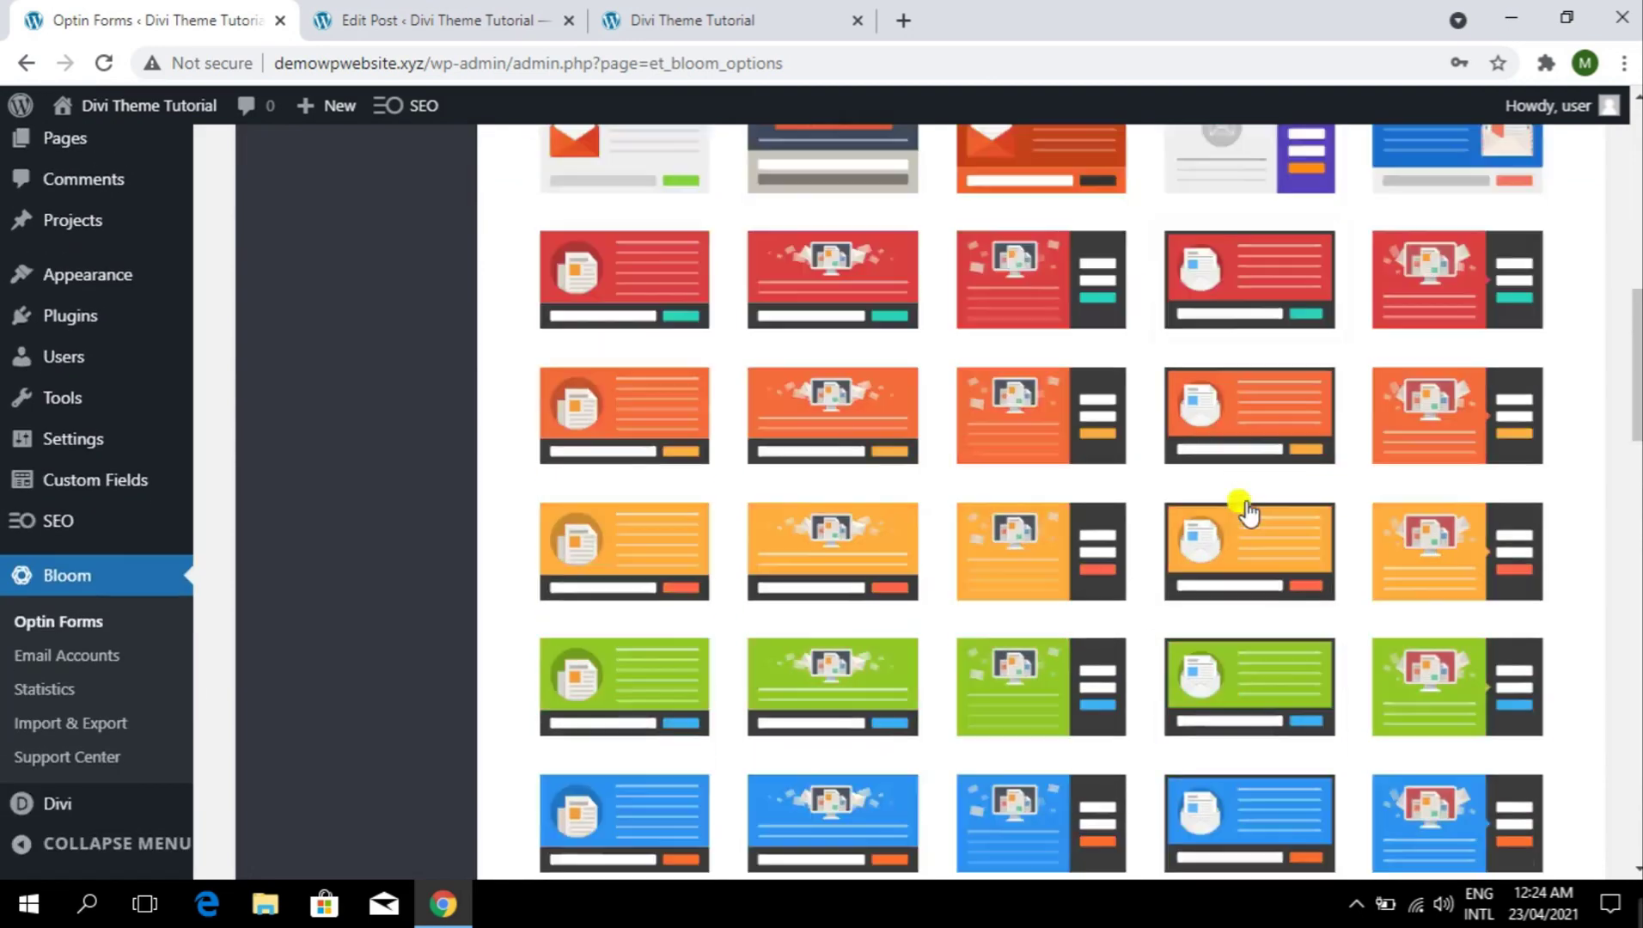
scroll(1247, 508, "down", 6)
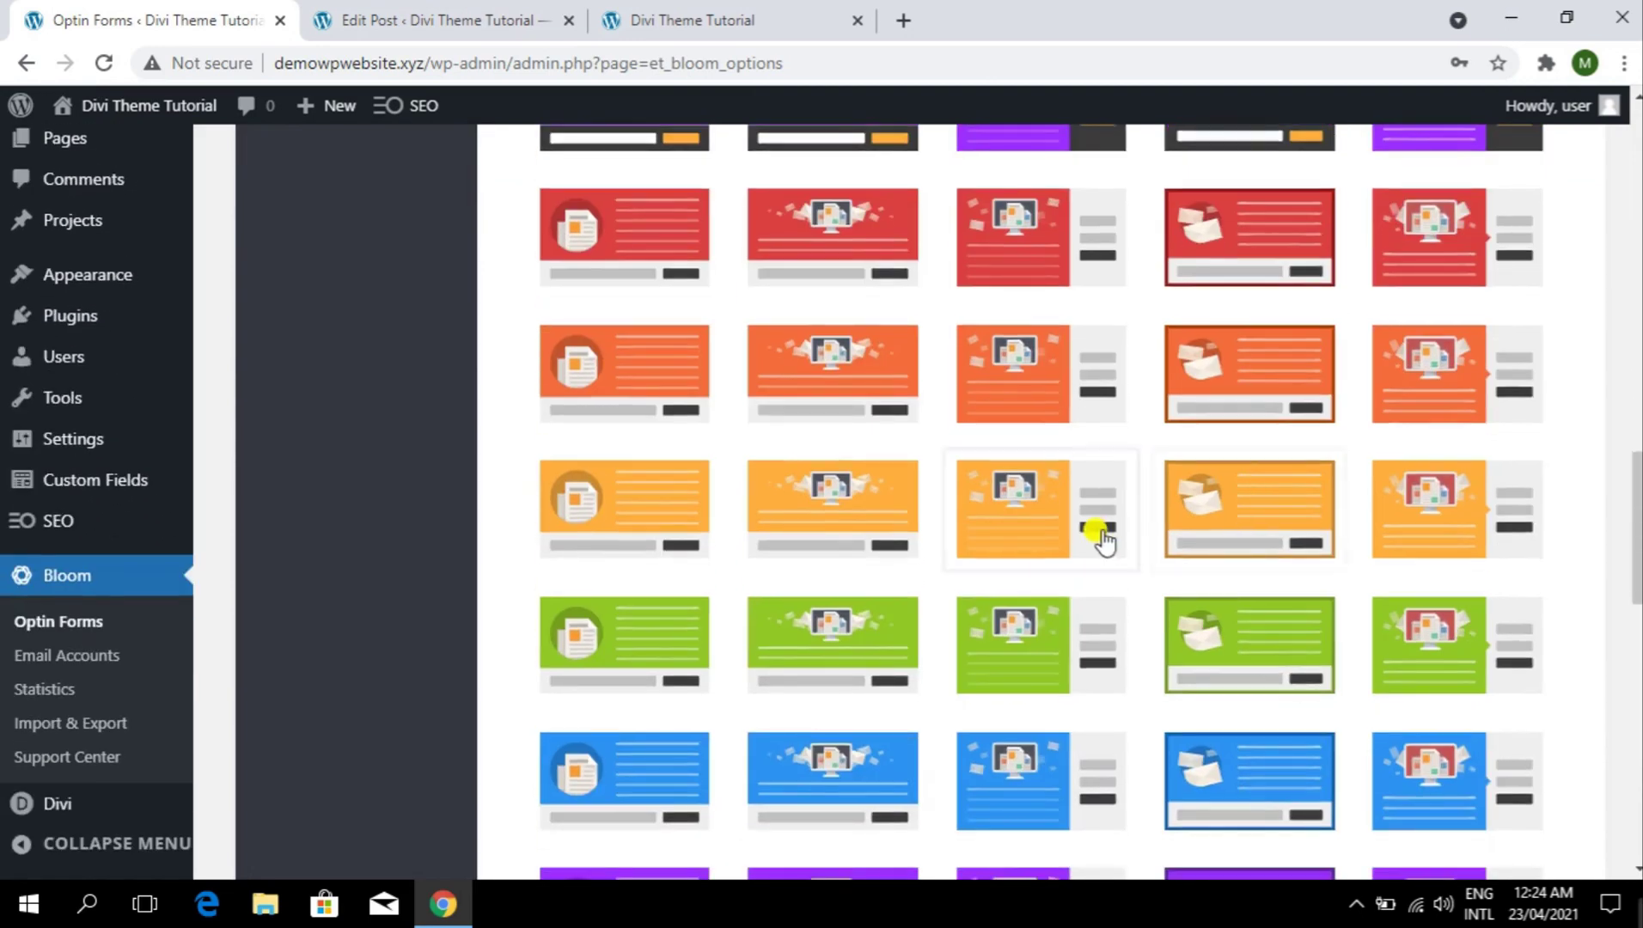
scroll(1105, 542, "up", 15)
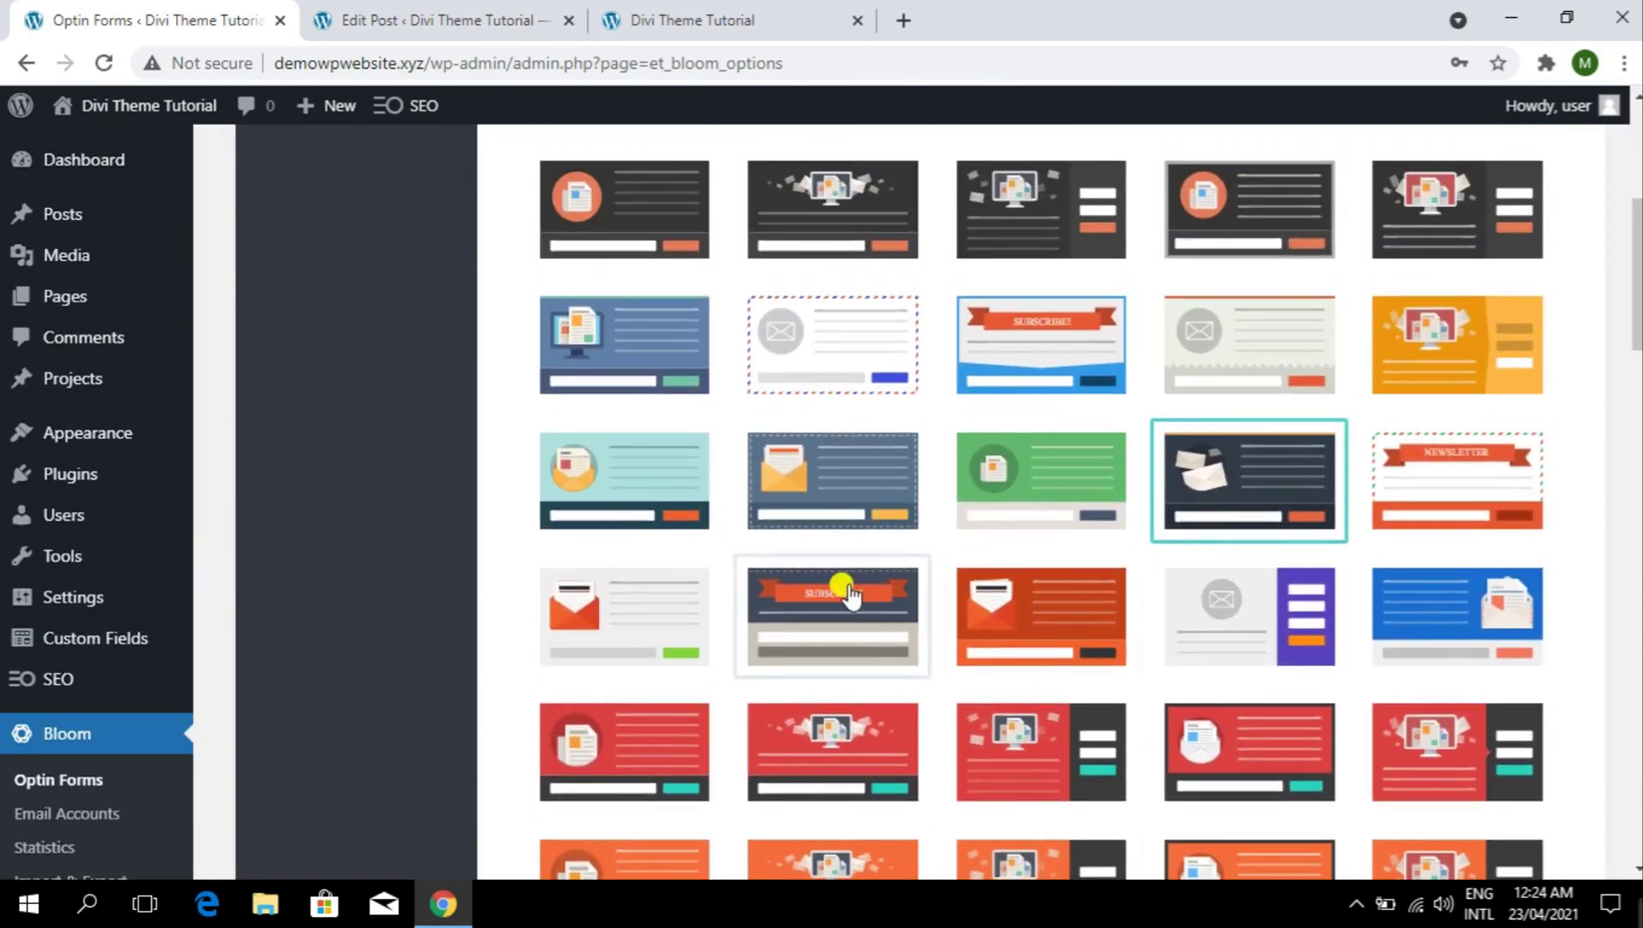
scroll(849, 593, "down", 10)
scroll(1276, 533, "down", 5)
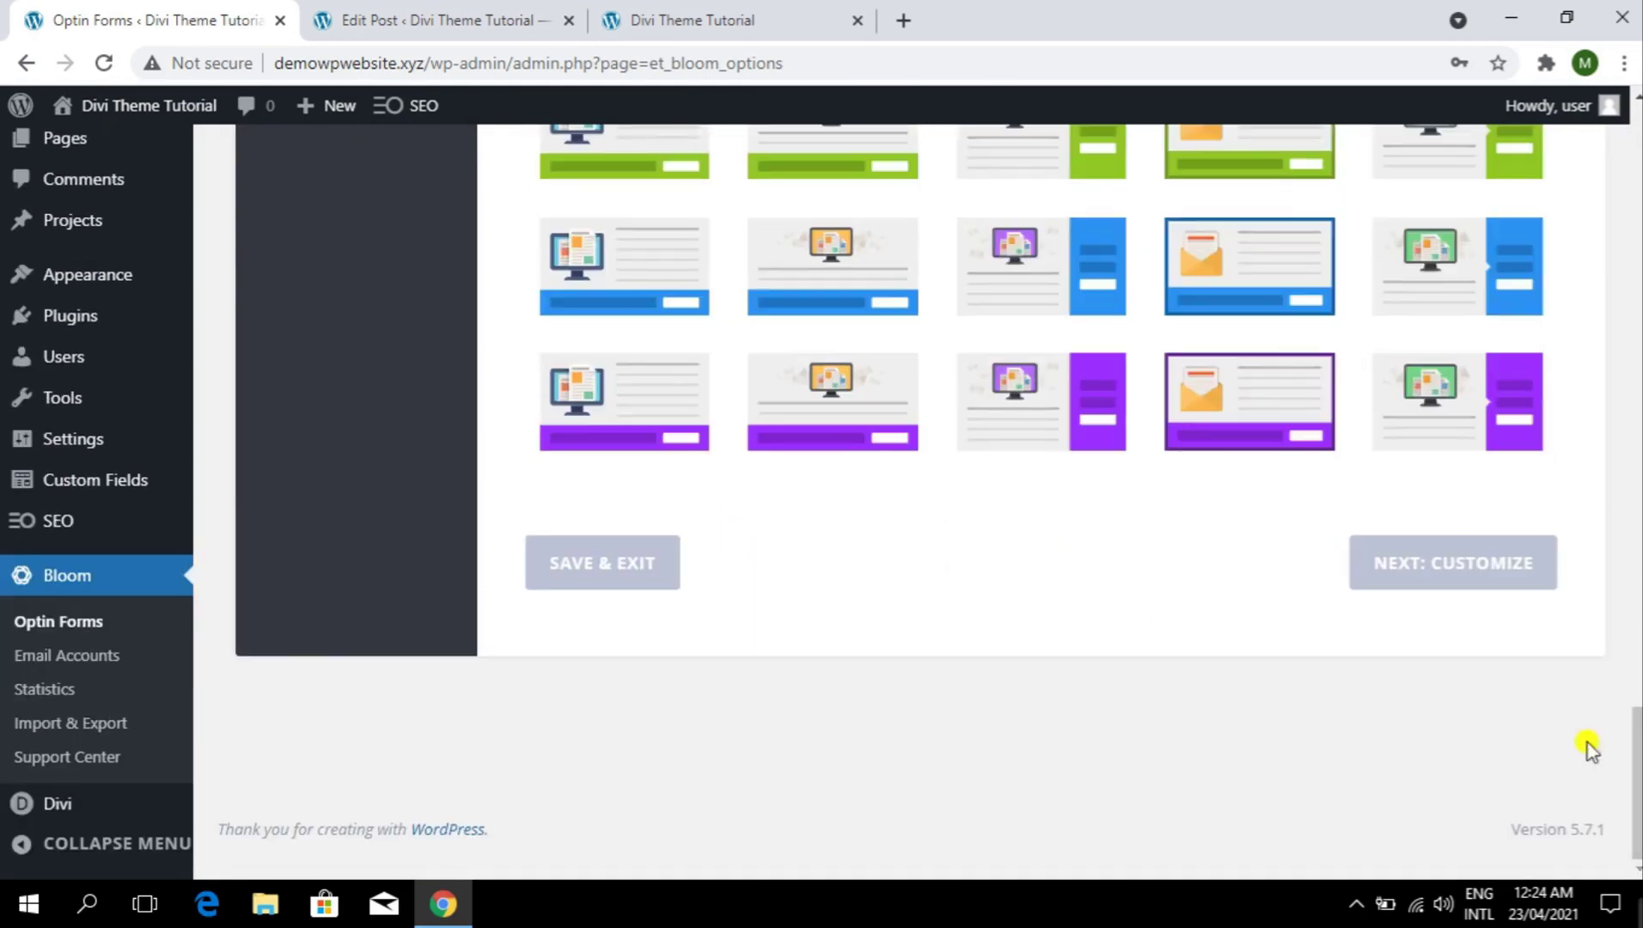
left_click(1416, 569)
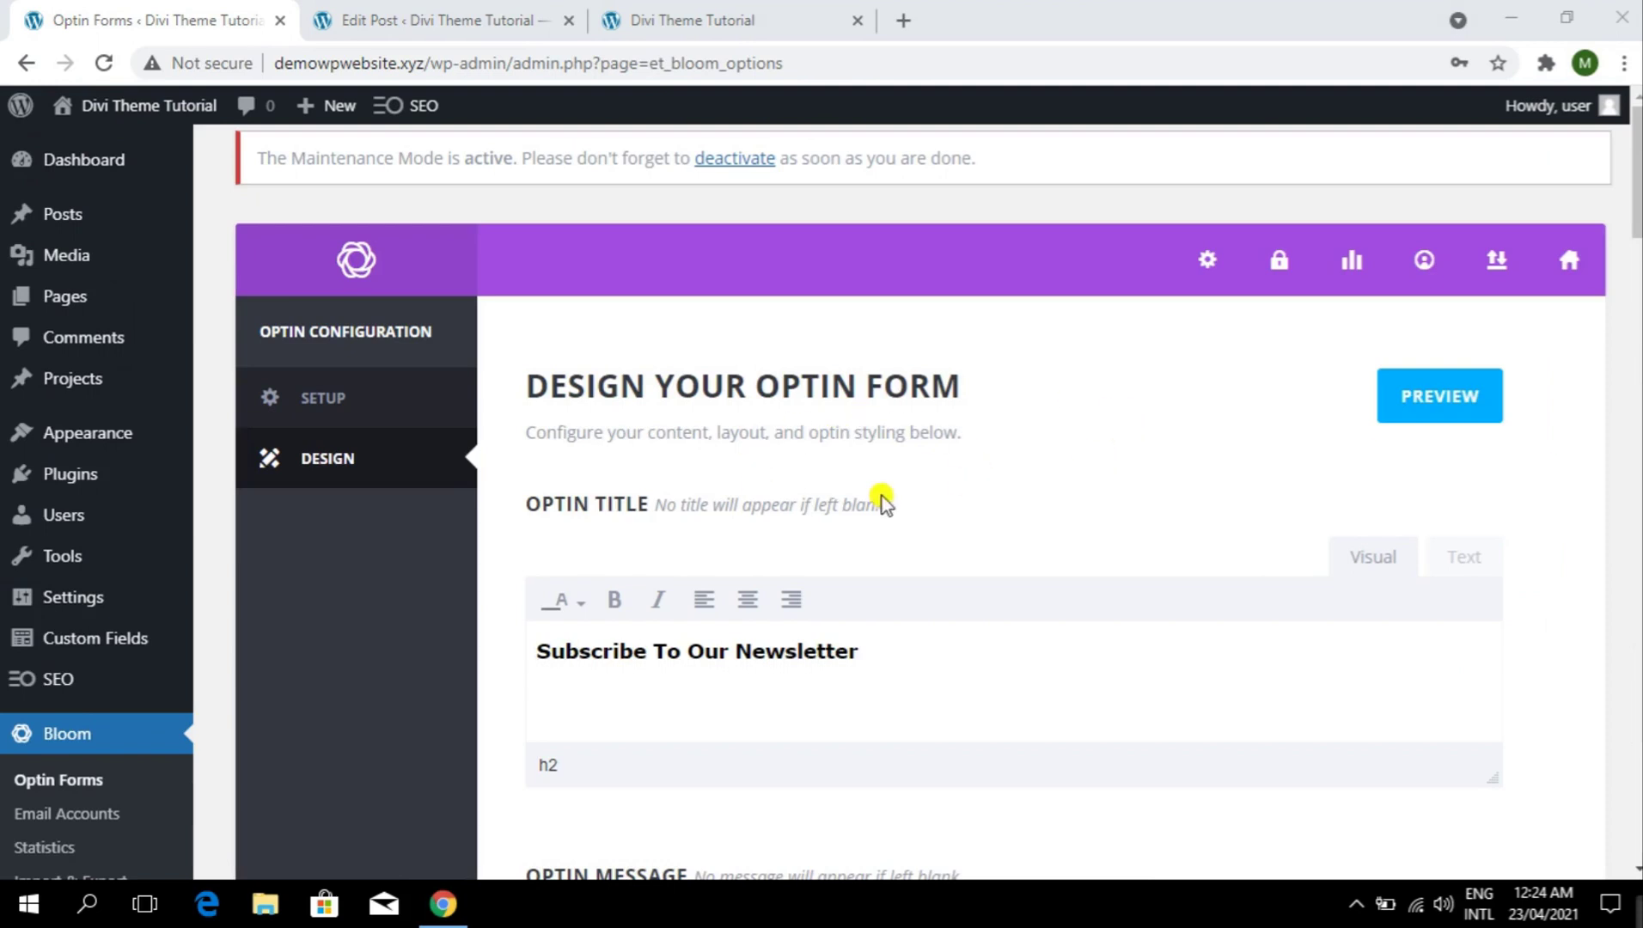
- Change the locked content optin's title to "Subscribe To Unlock The Content" and preview the form
double_click(703, 652)
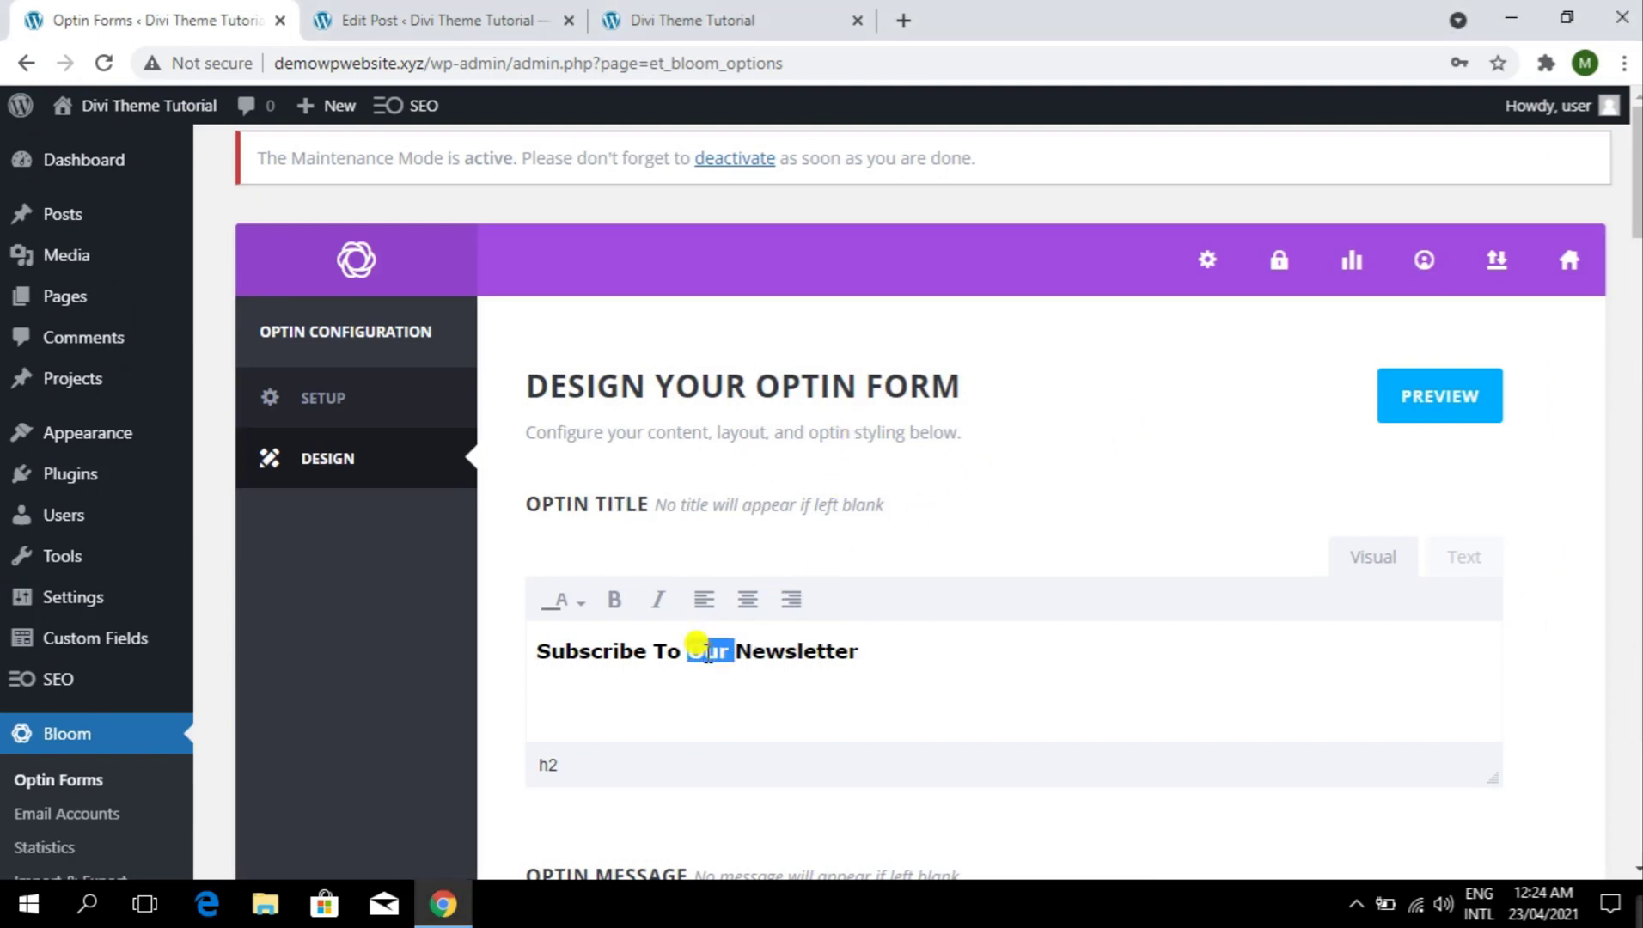
type("Unlo")
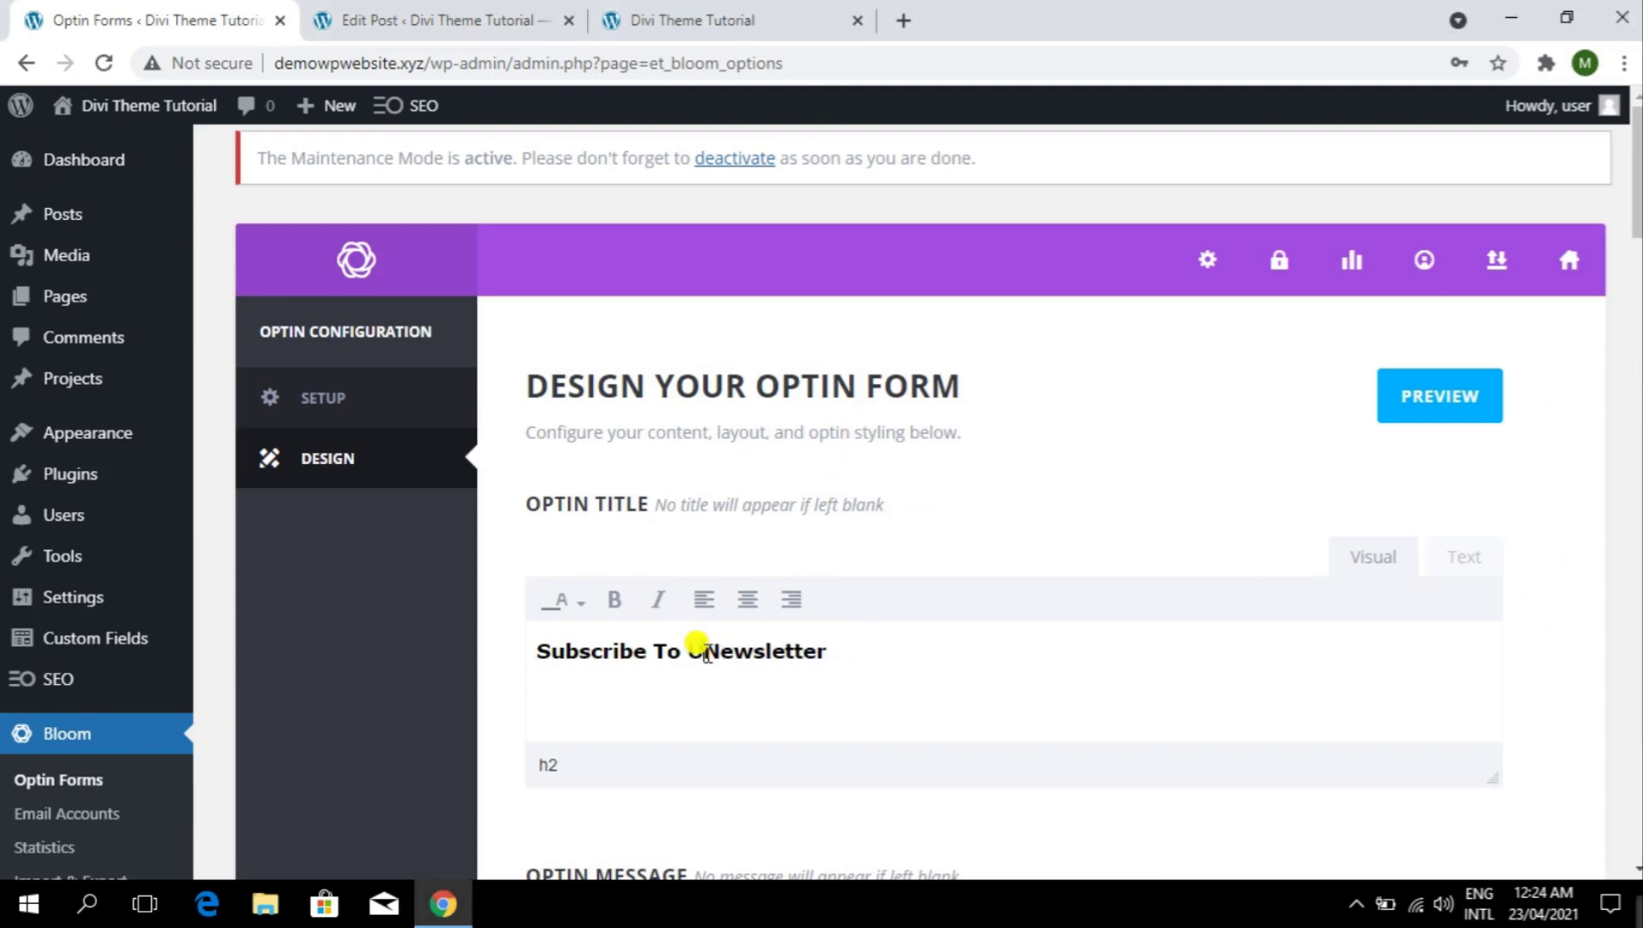
type("ck ")
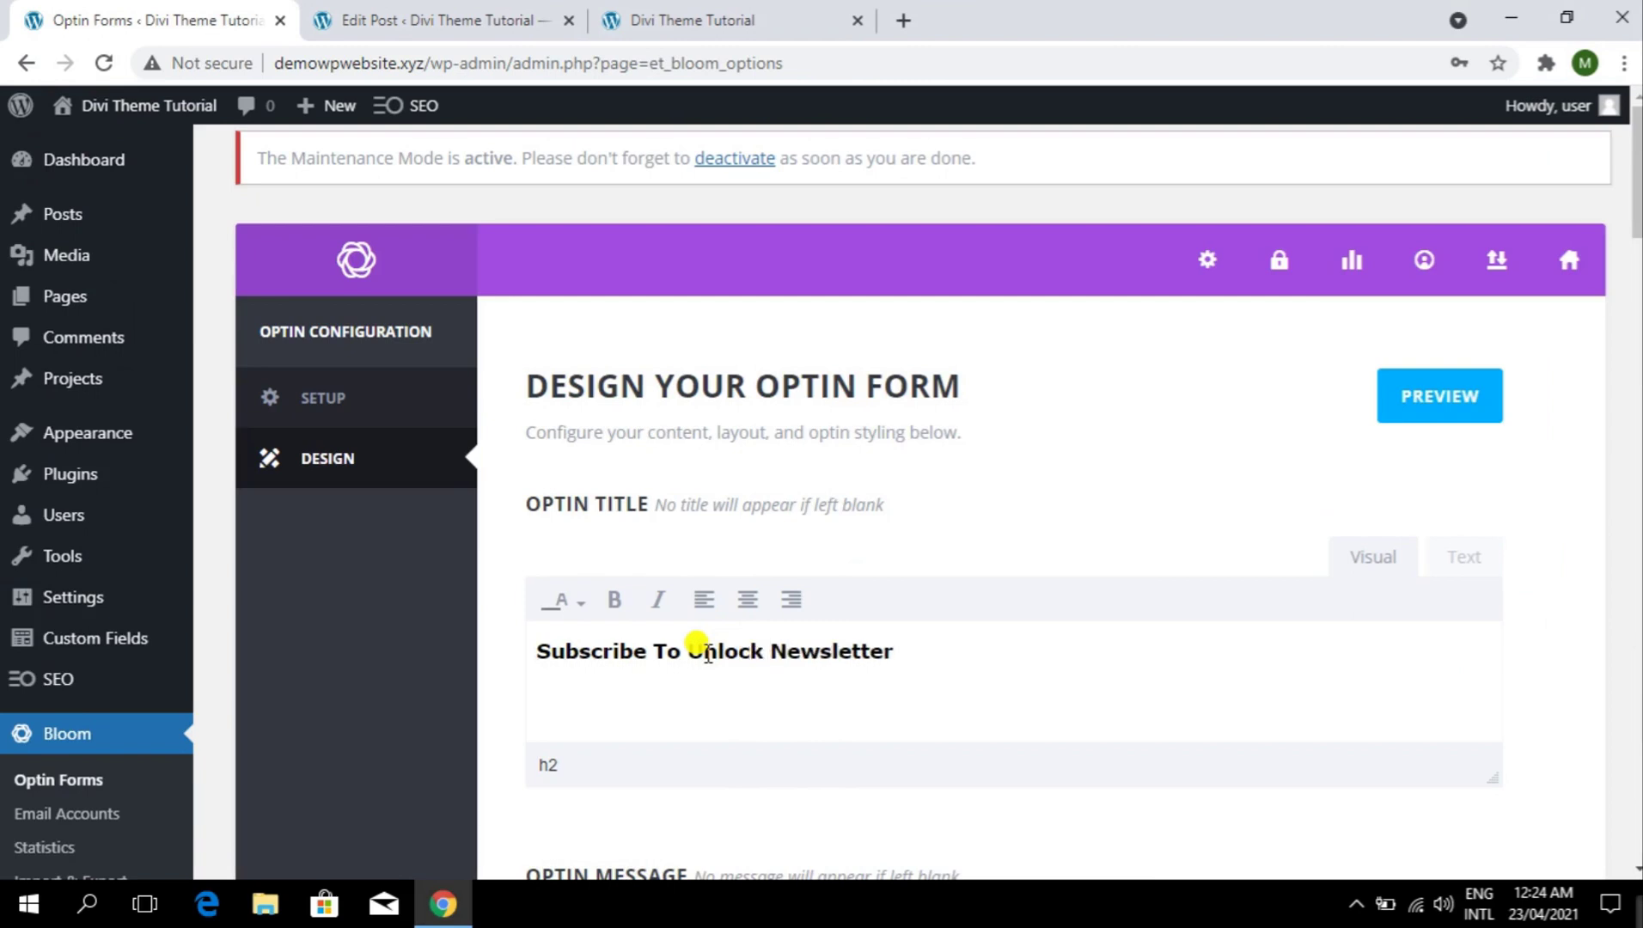
type("The Content")
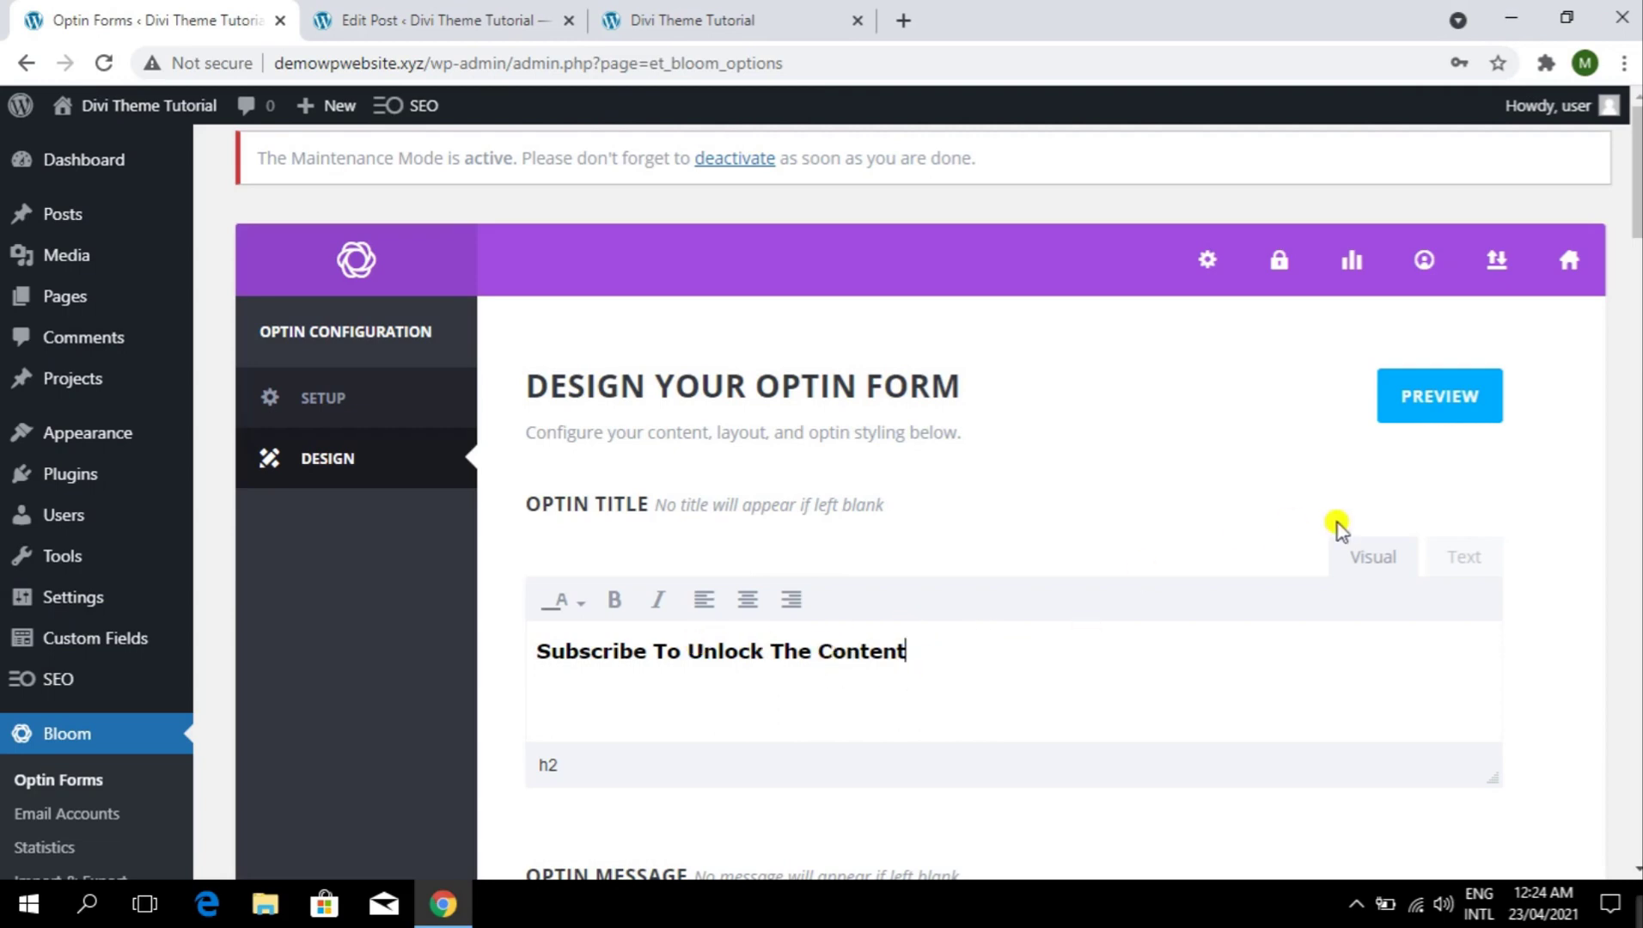
left_click(1477, 386)
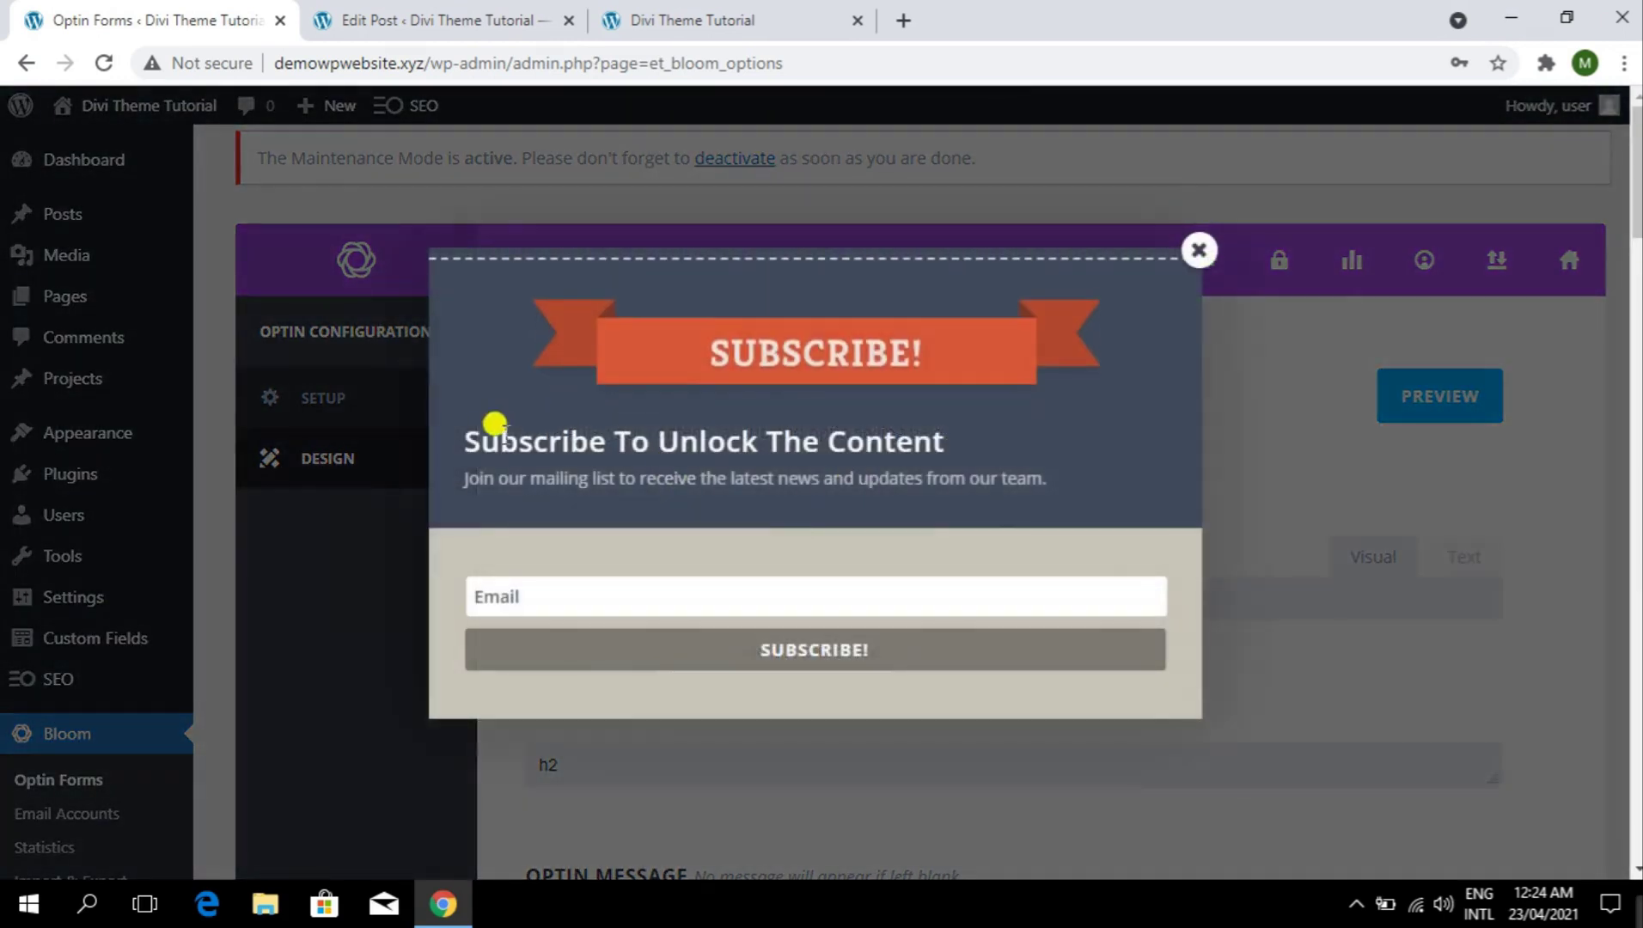
left_click_drag(487, 427, 994, 506)
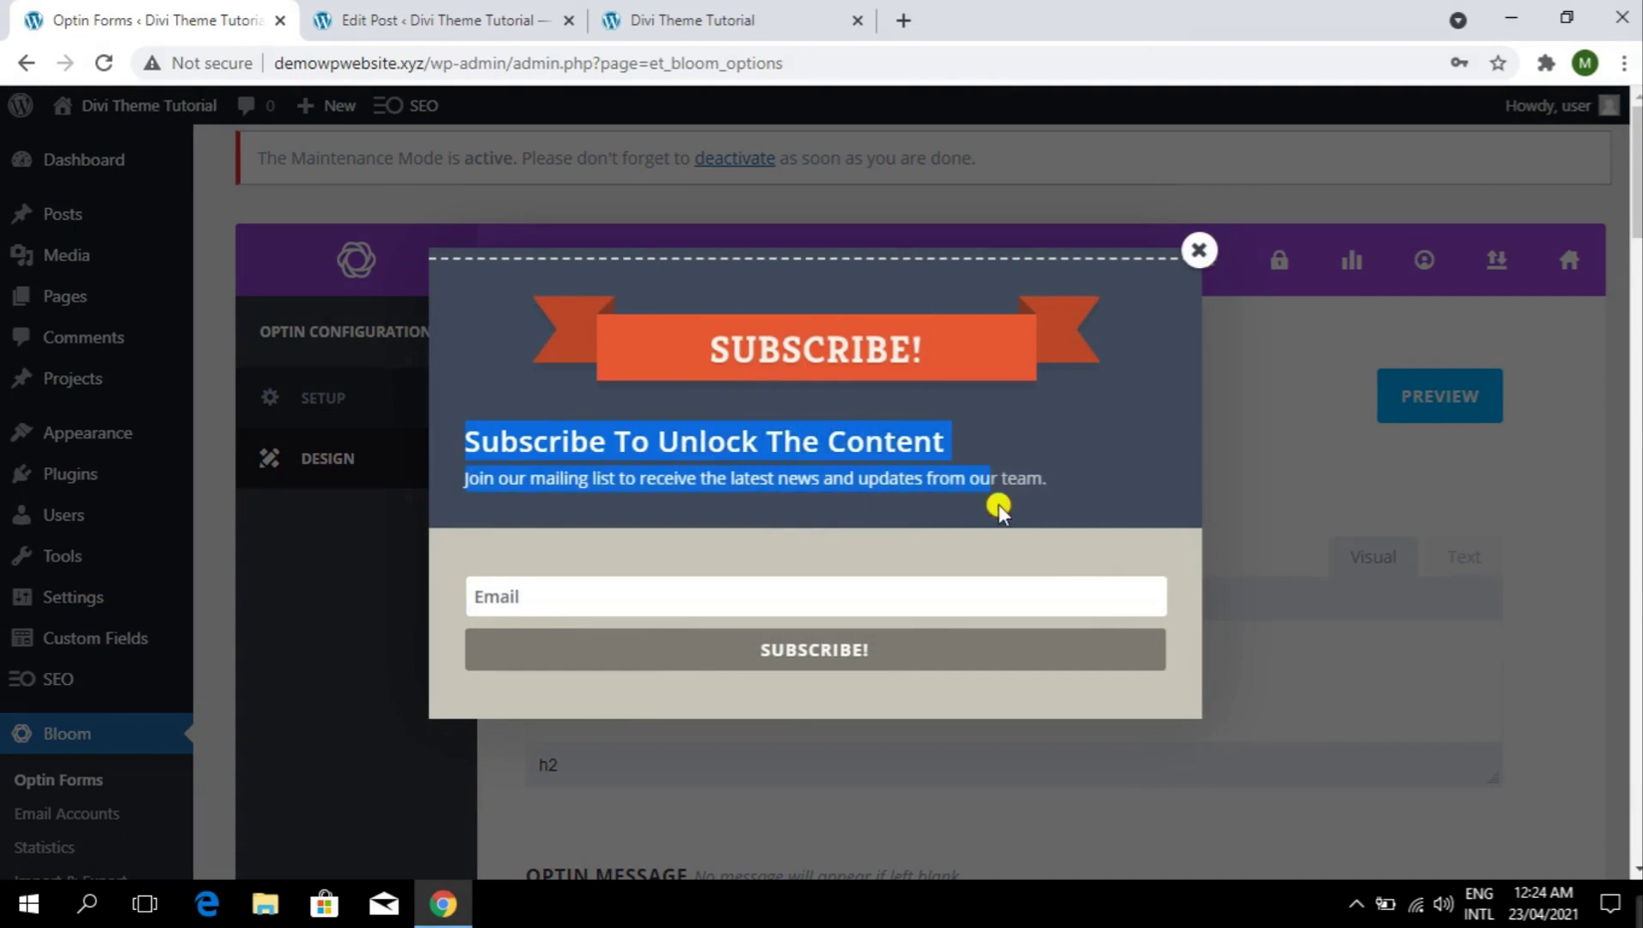
left_click(1201, 250)
- Center-align the optin title and the optin message text
triple_click(832, 651)
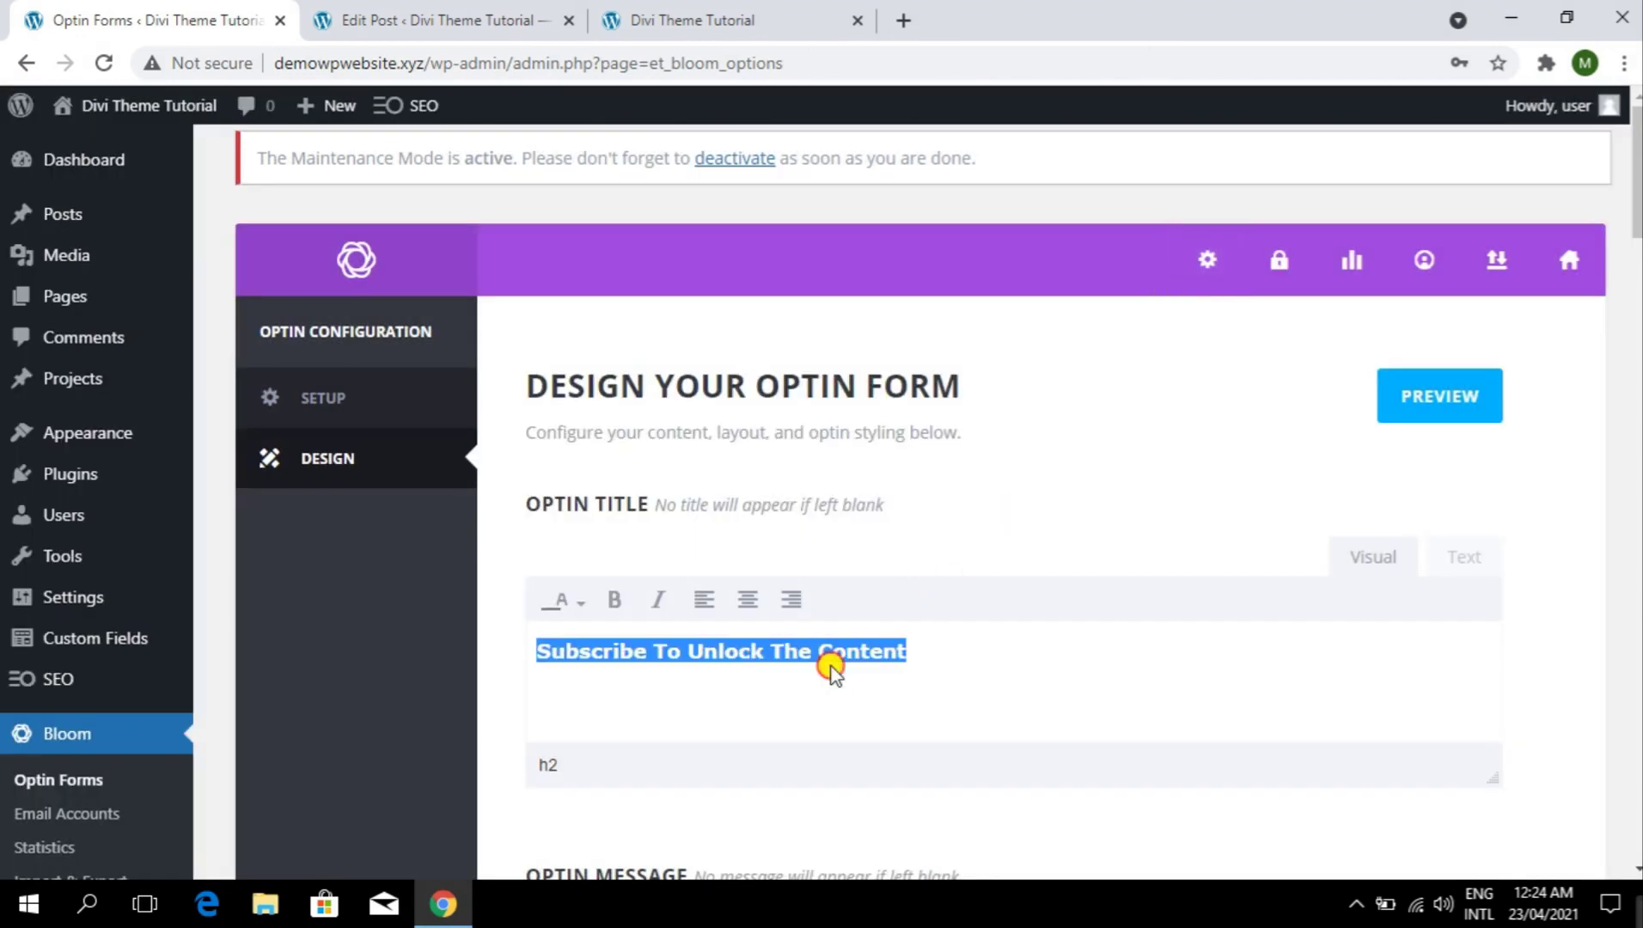
left_click(746, 599)
scroll(782, 578, "down", 2)
scroll(765, 611, "down", 2)
triple_click(752, 646)
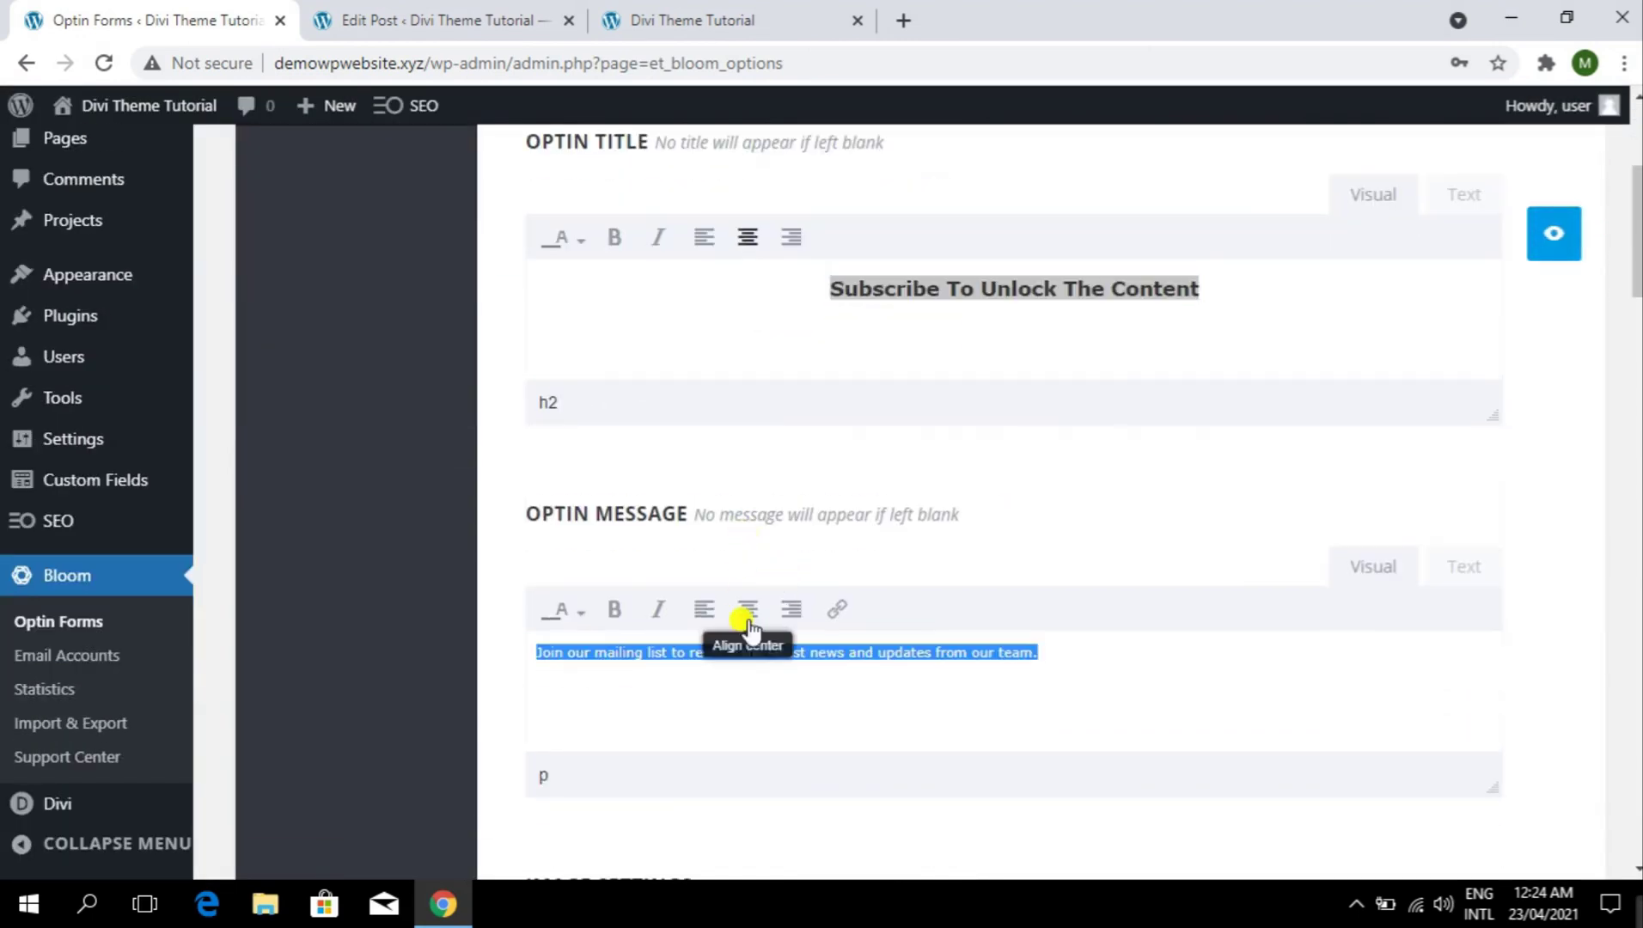
left_click(746, 609)
- Generate the locked content optin's shortcode, dismiss its dialog, and save and exit the optin
scroll(1203, 593, "down", 3)
scroll(1212, 590, "down", 15)
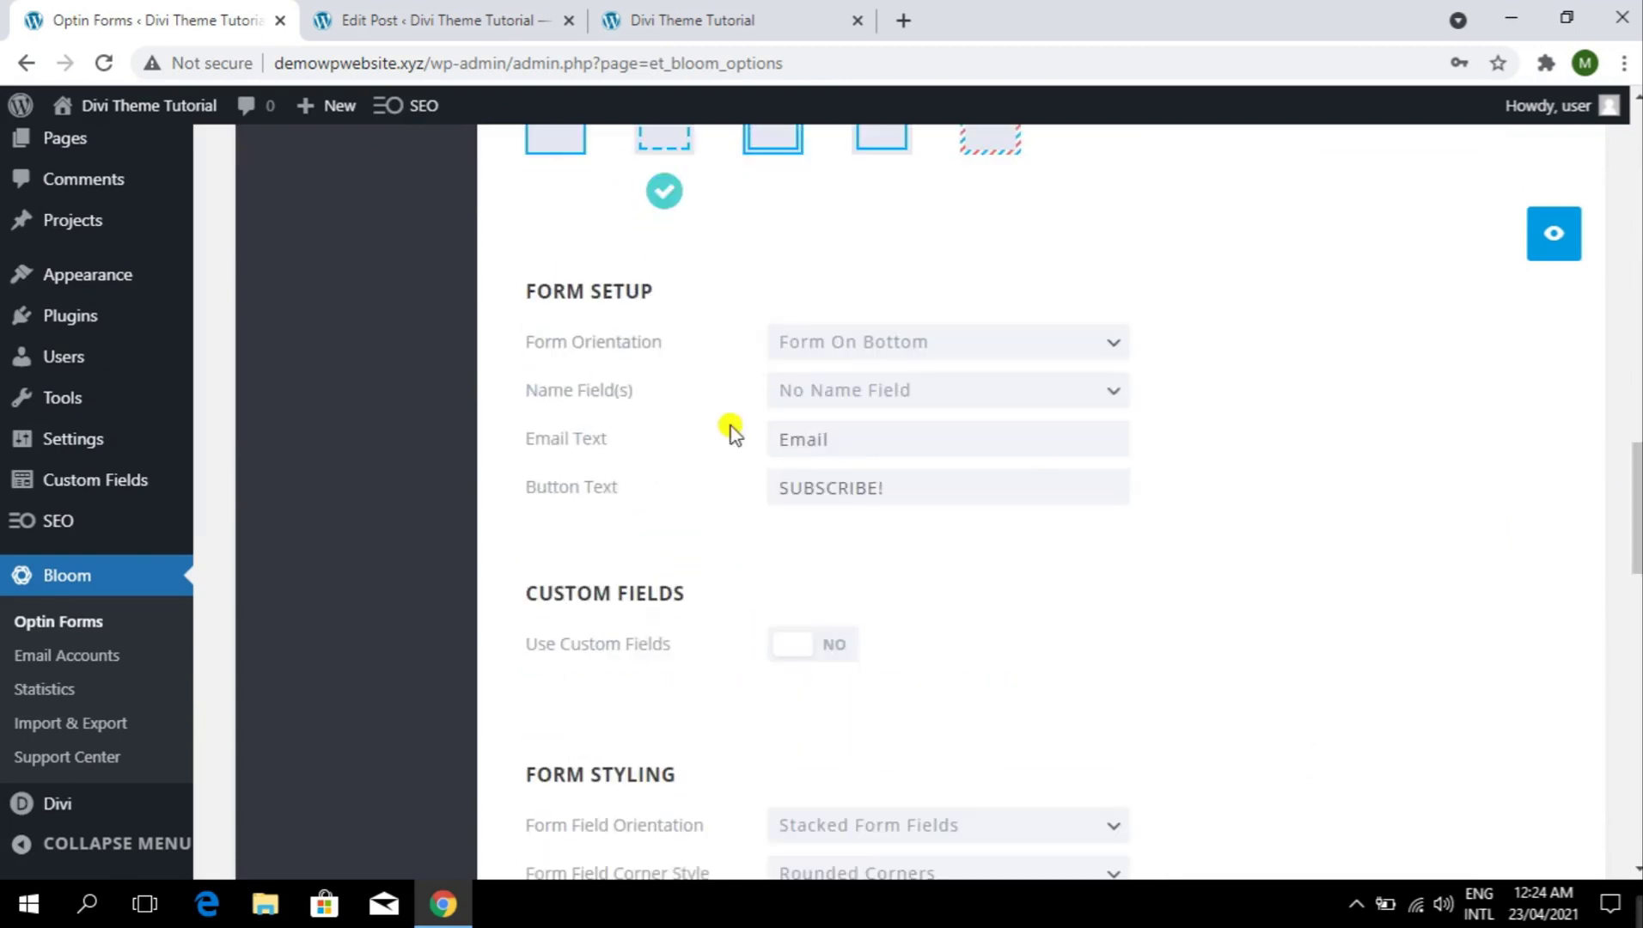
left_click_drag(1639, 511, 1638, 795)
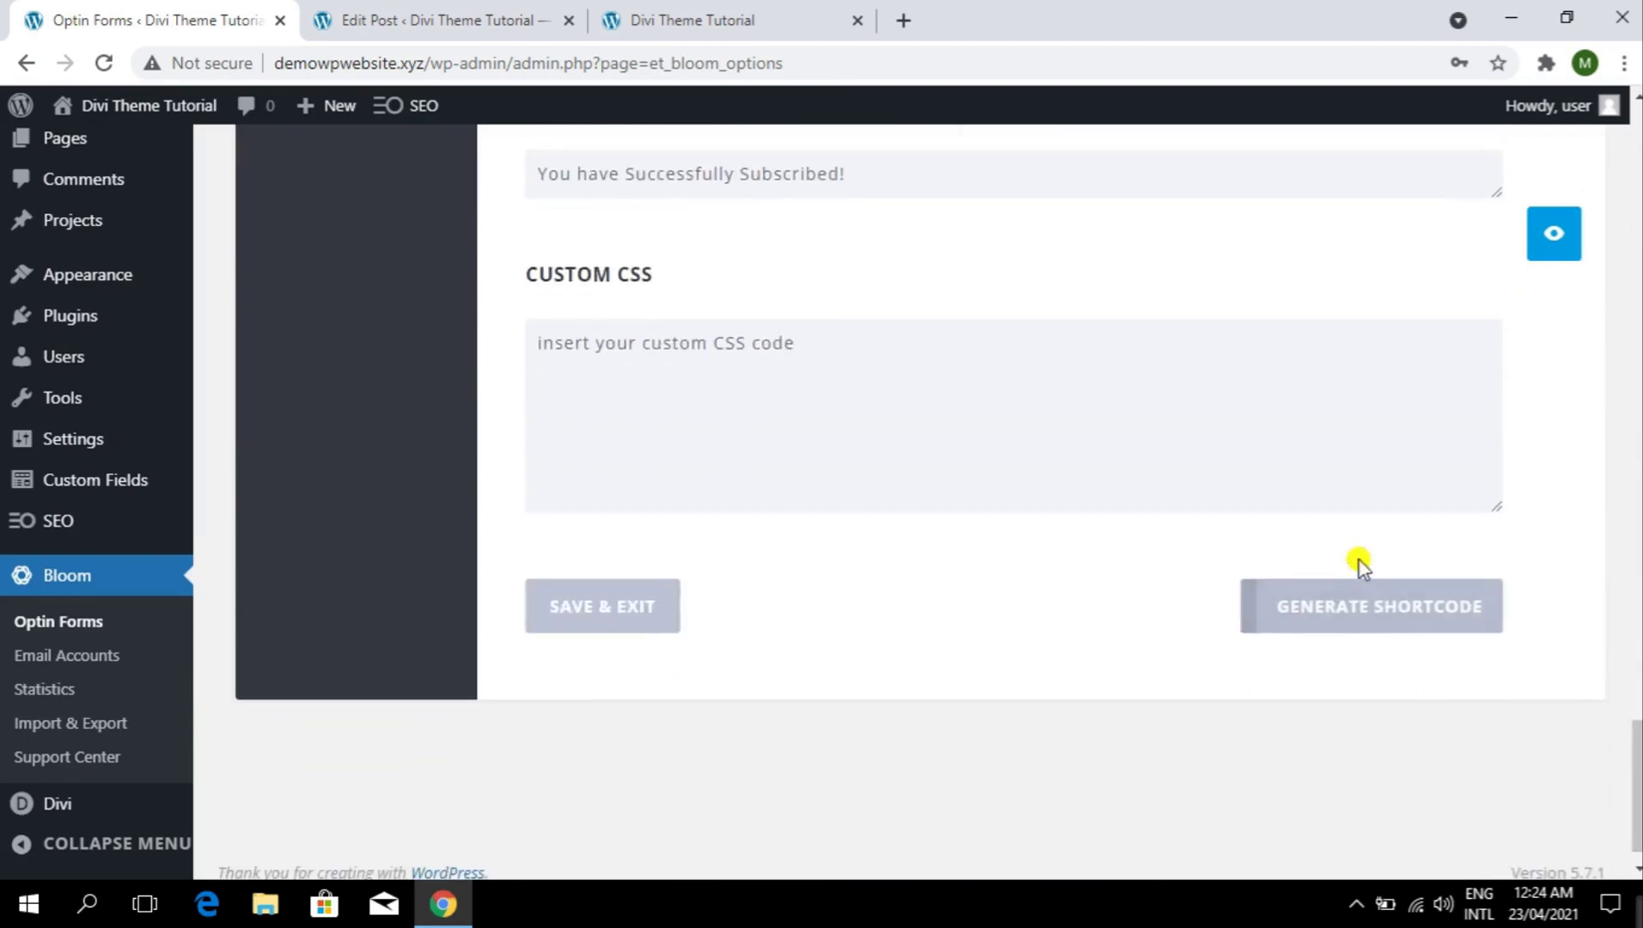
left_click(1376, 620)
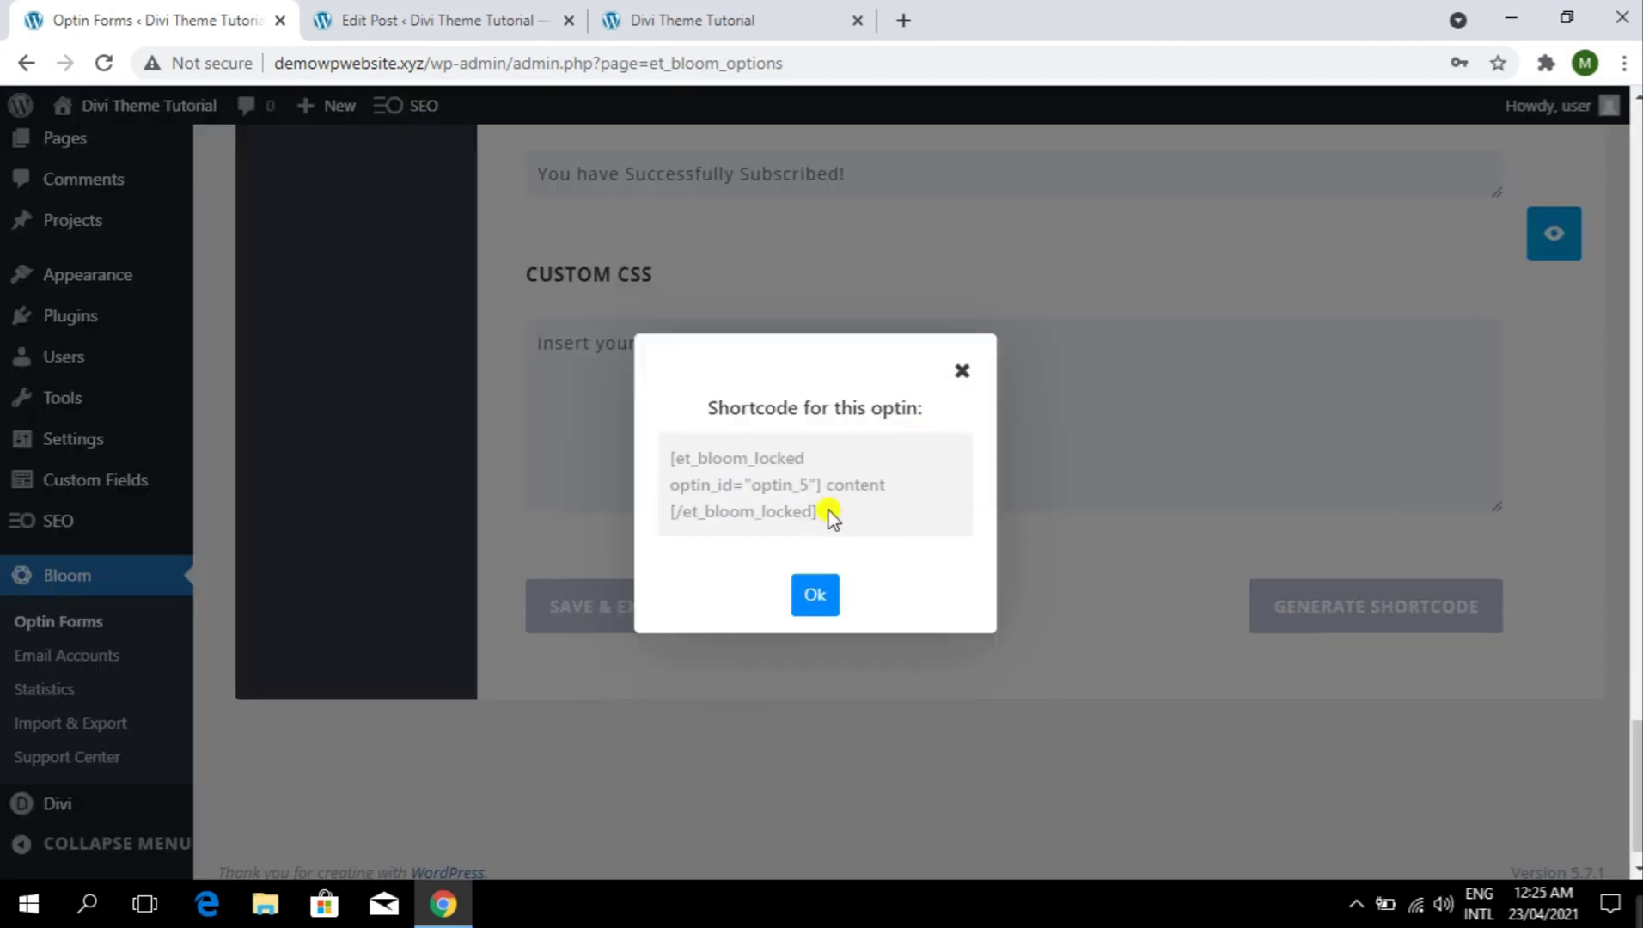
left_click(959, 375)
left_click(587, 609)
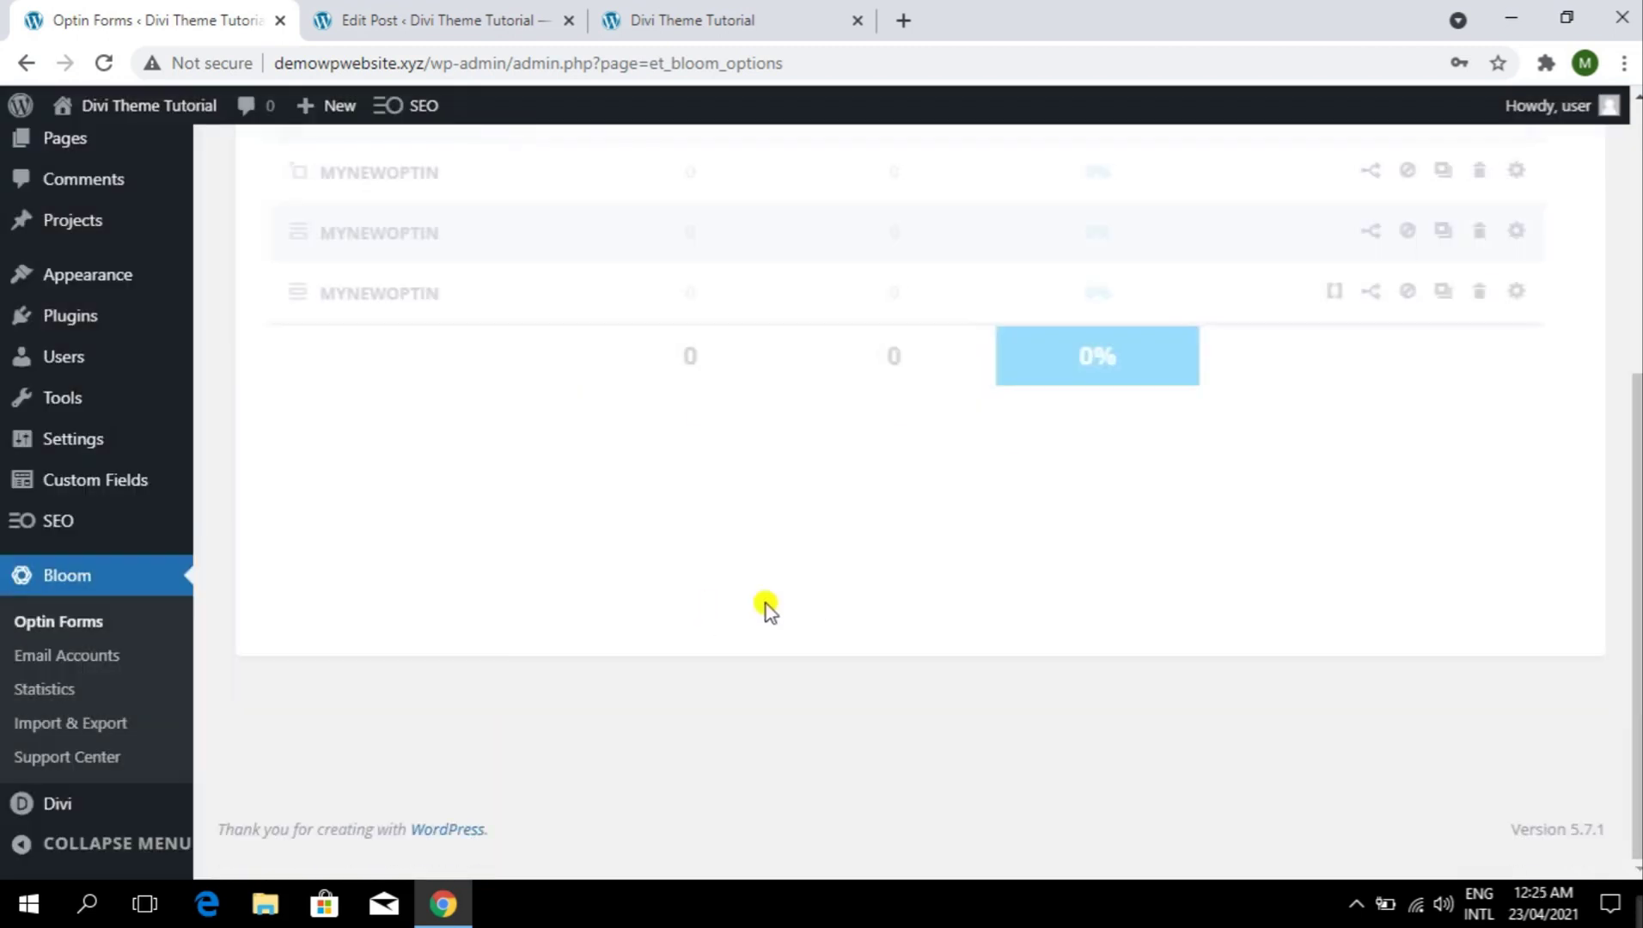
- Open the shortcode of the locked content optin from the optin list and copy the whole code
scroll(1320, 501, "up", 2)
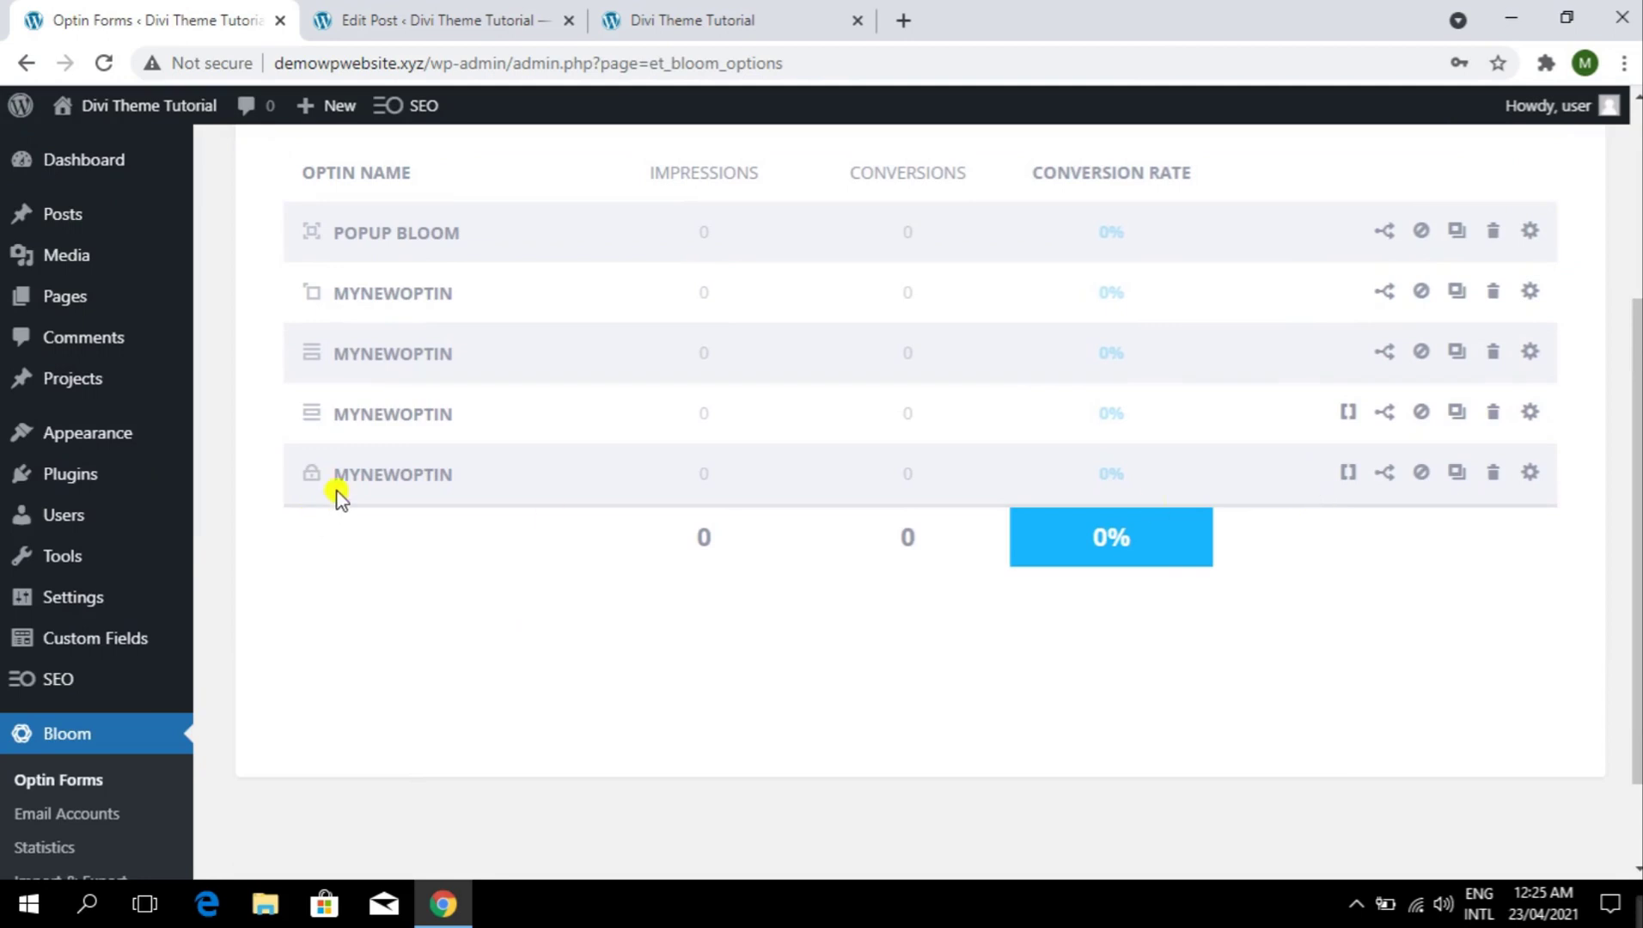
left_click(1348, 474)
mouse_move(864, 521)
left_mouse_down()
mouse_move(720, 458)
mouse_move(885, 520)
left_mouse_up()
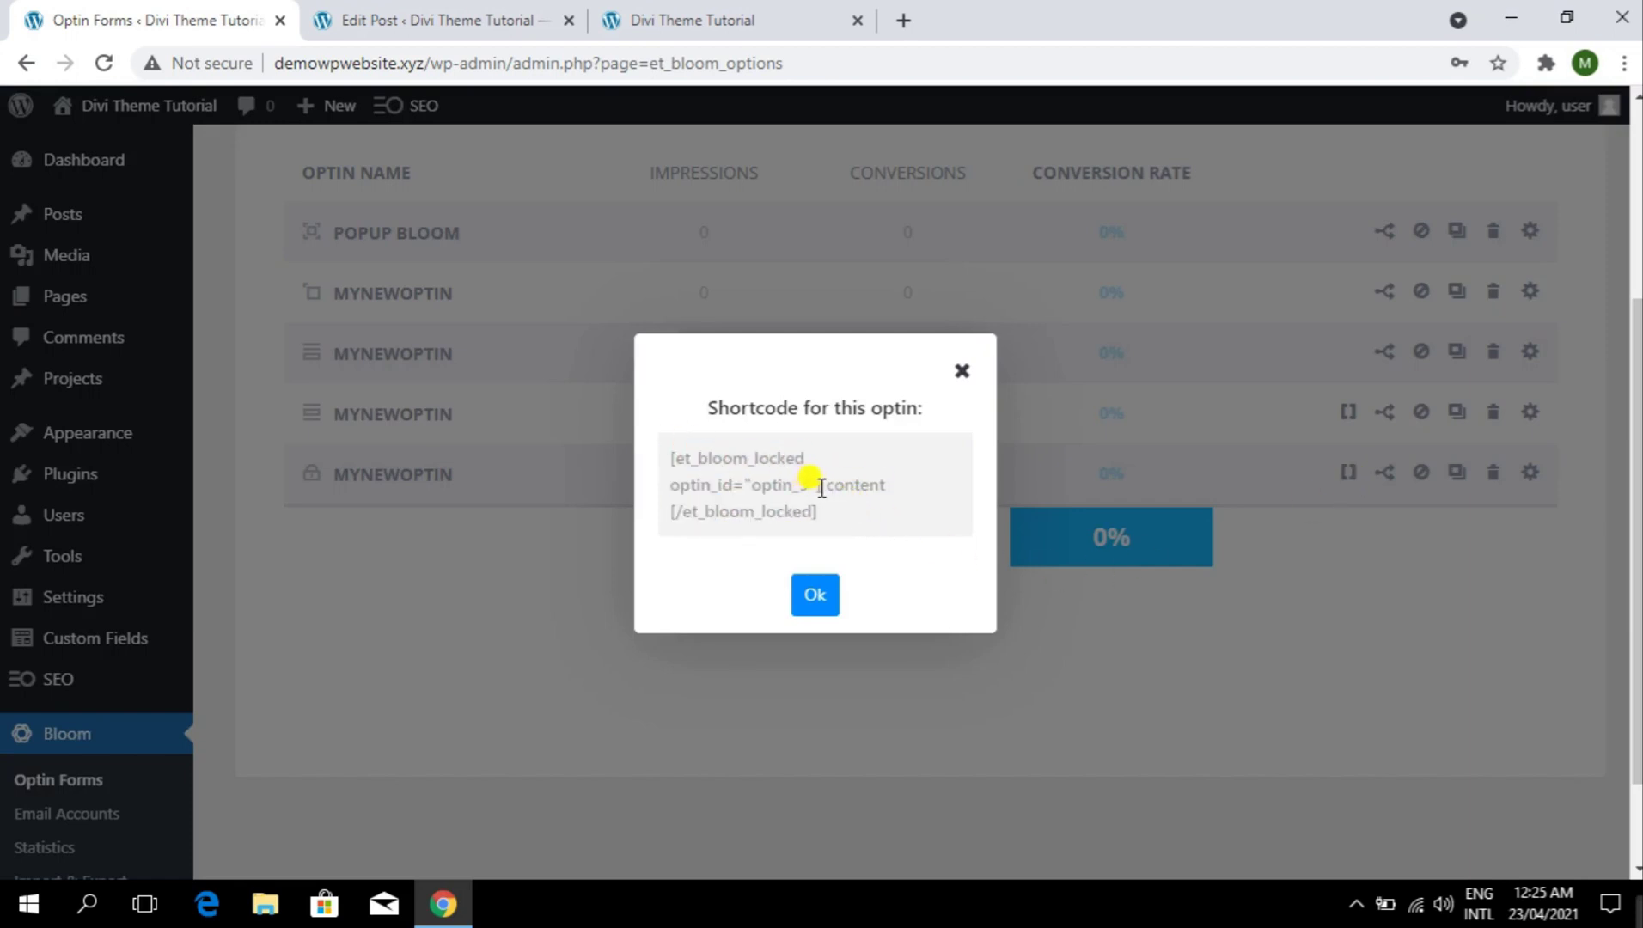
left_click_drag(822, 488, 663, 449)
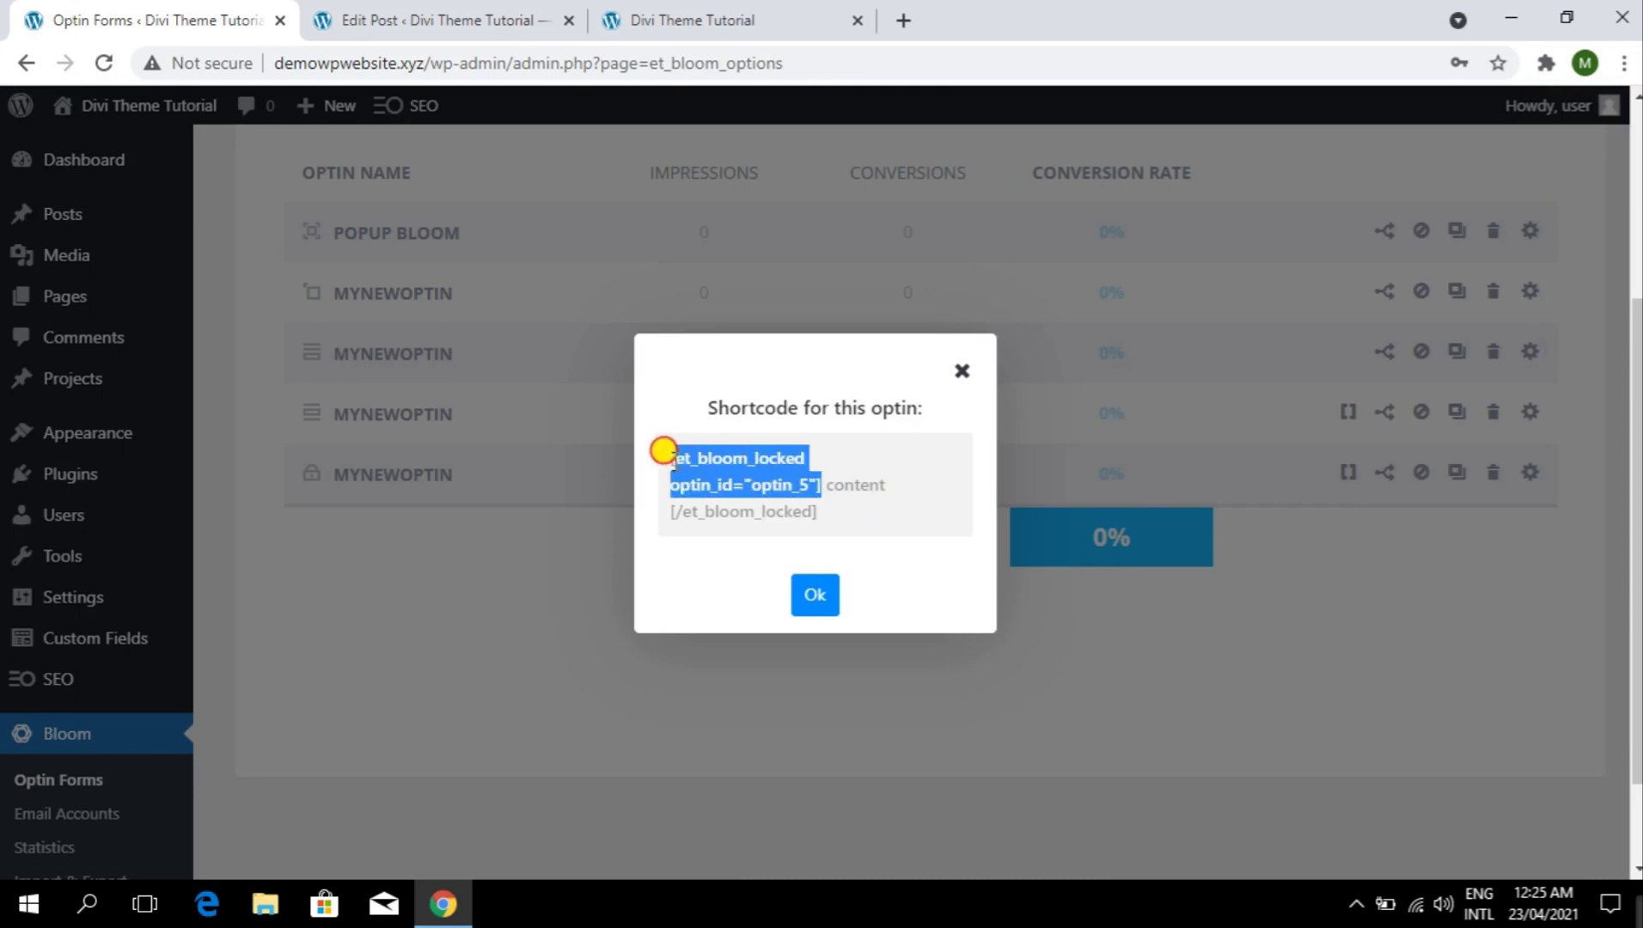
left_click_drag(666, 511, 840, 521)
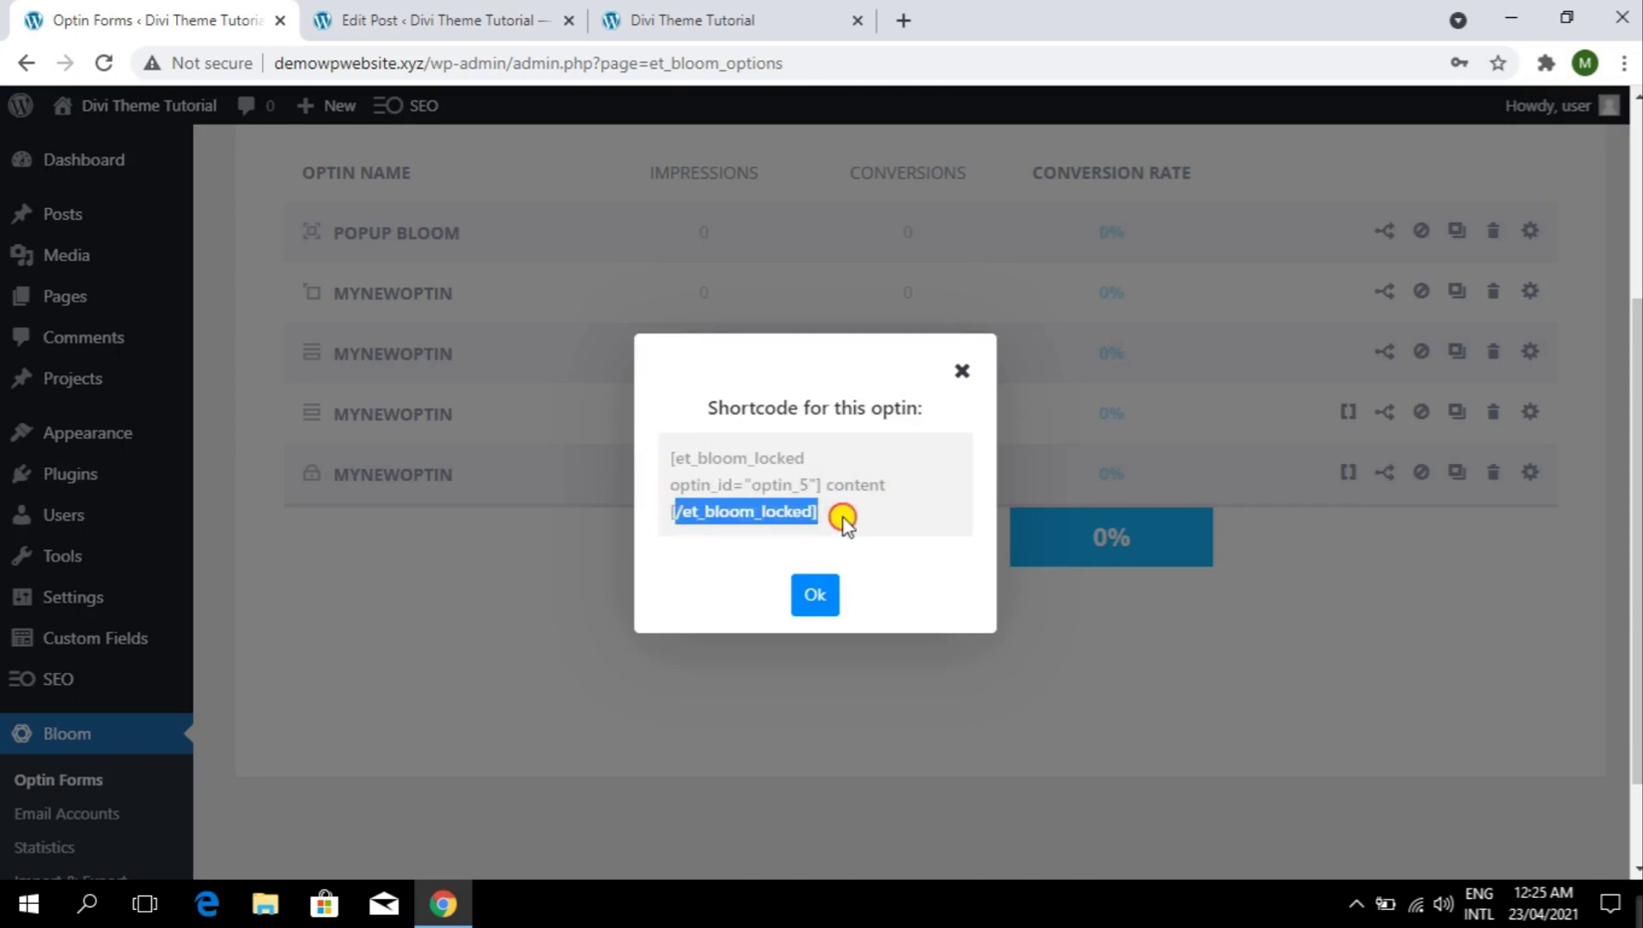
left_click(844, 522)
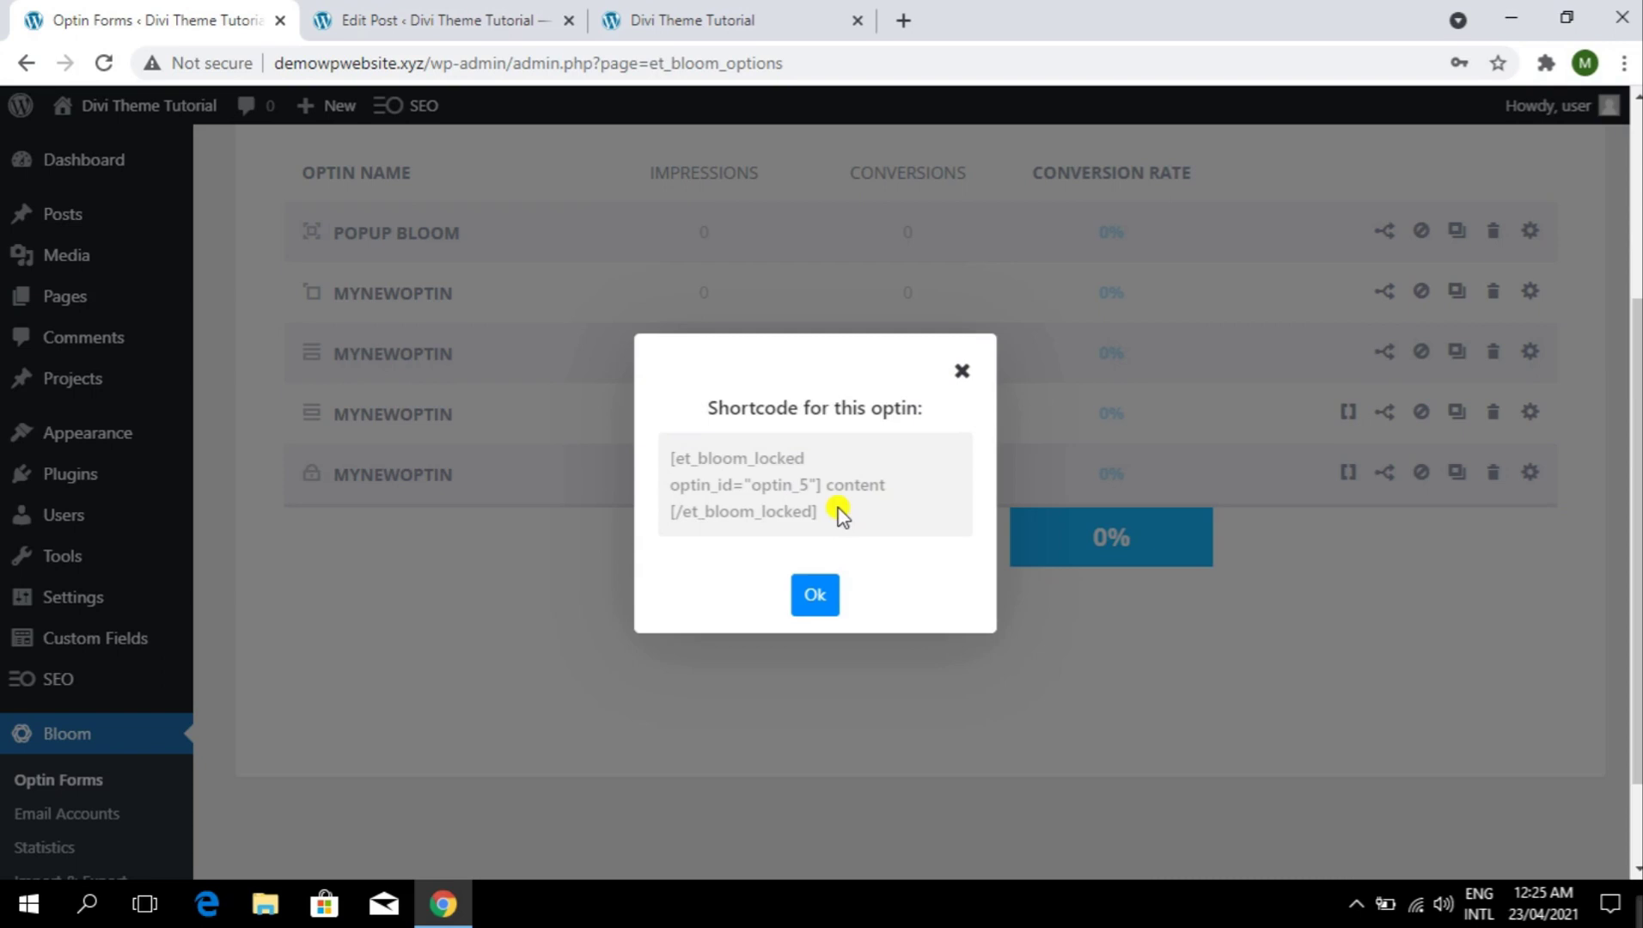
left_click_drag(838, 509, 664, 436)
key("ctrl+c")
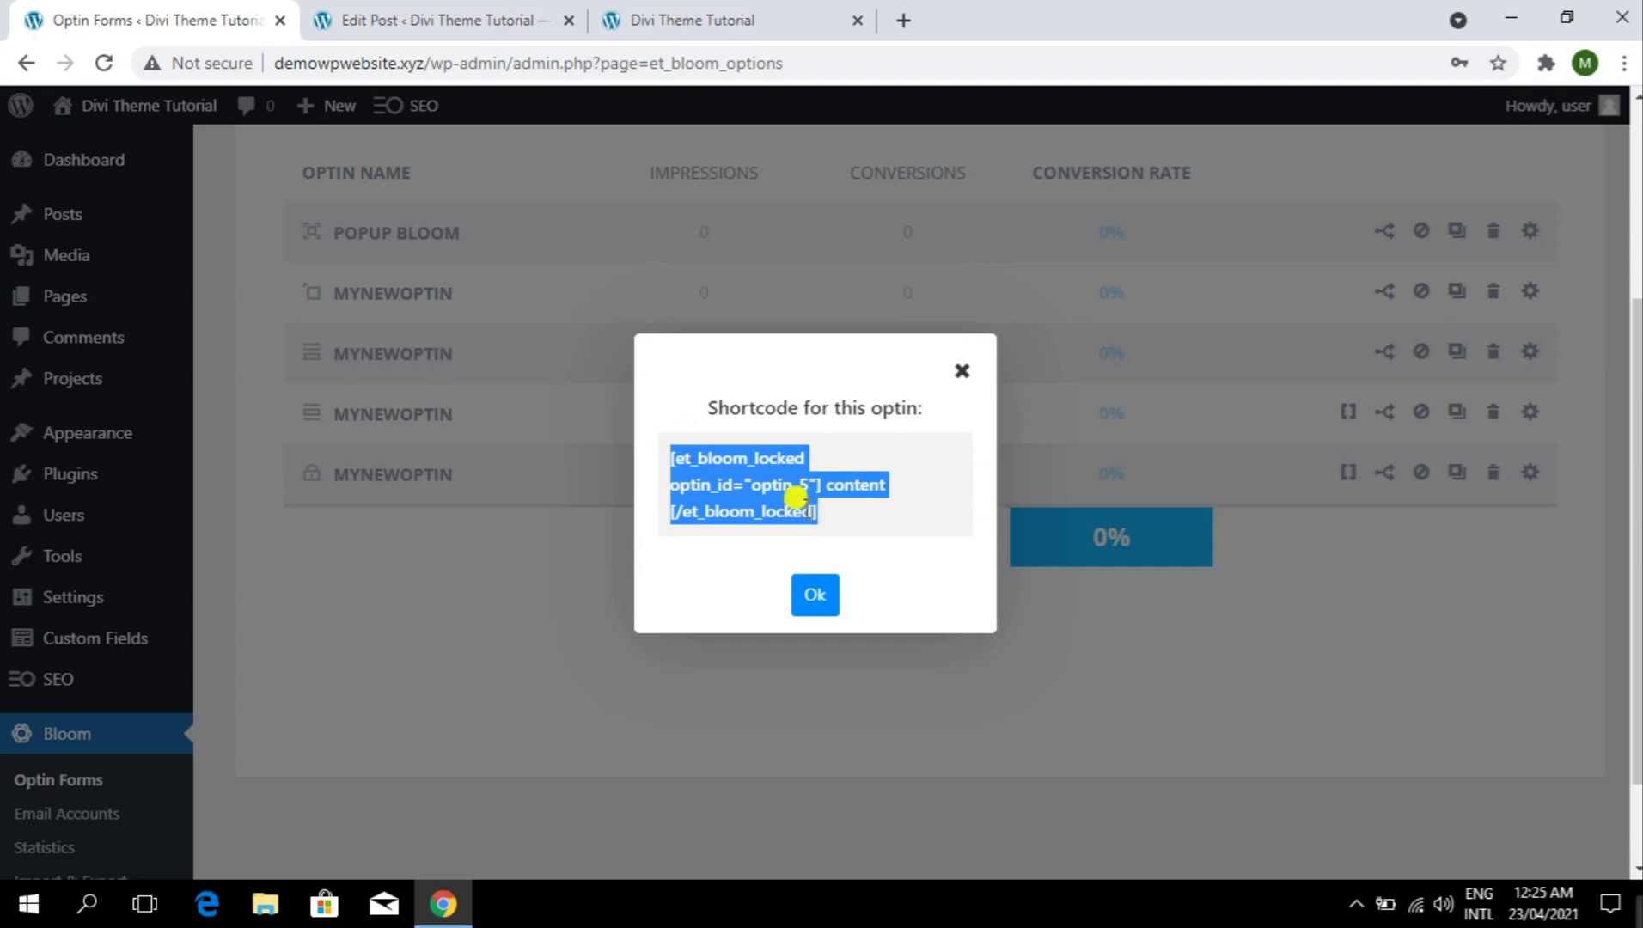
- In the post editor, insert a Shortcode block after the first paragraph and paste the copied locked content shortcode
left_click(559, 10)
scroll(1031, 631, "down", 5)
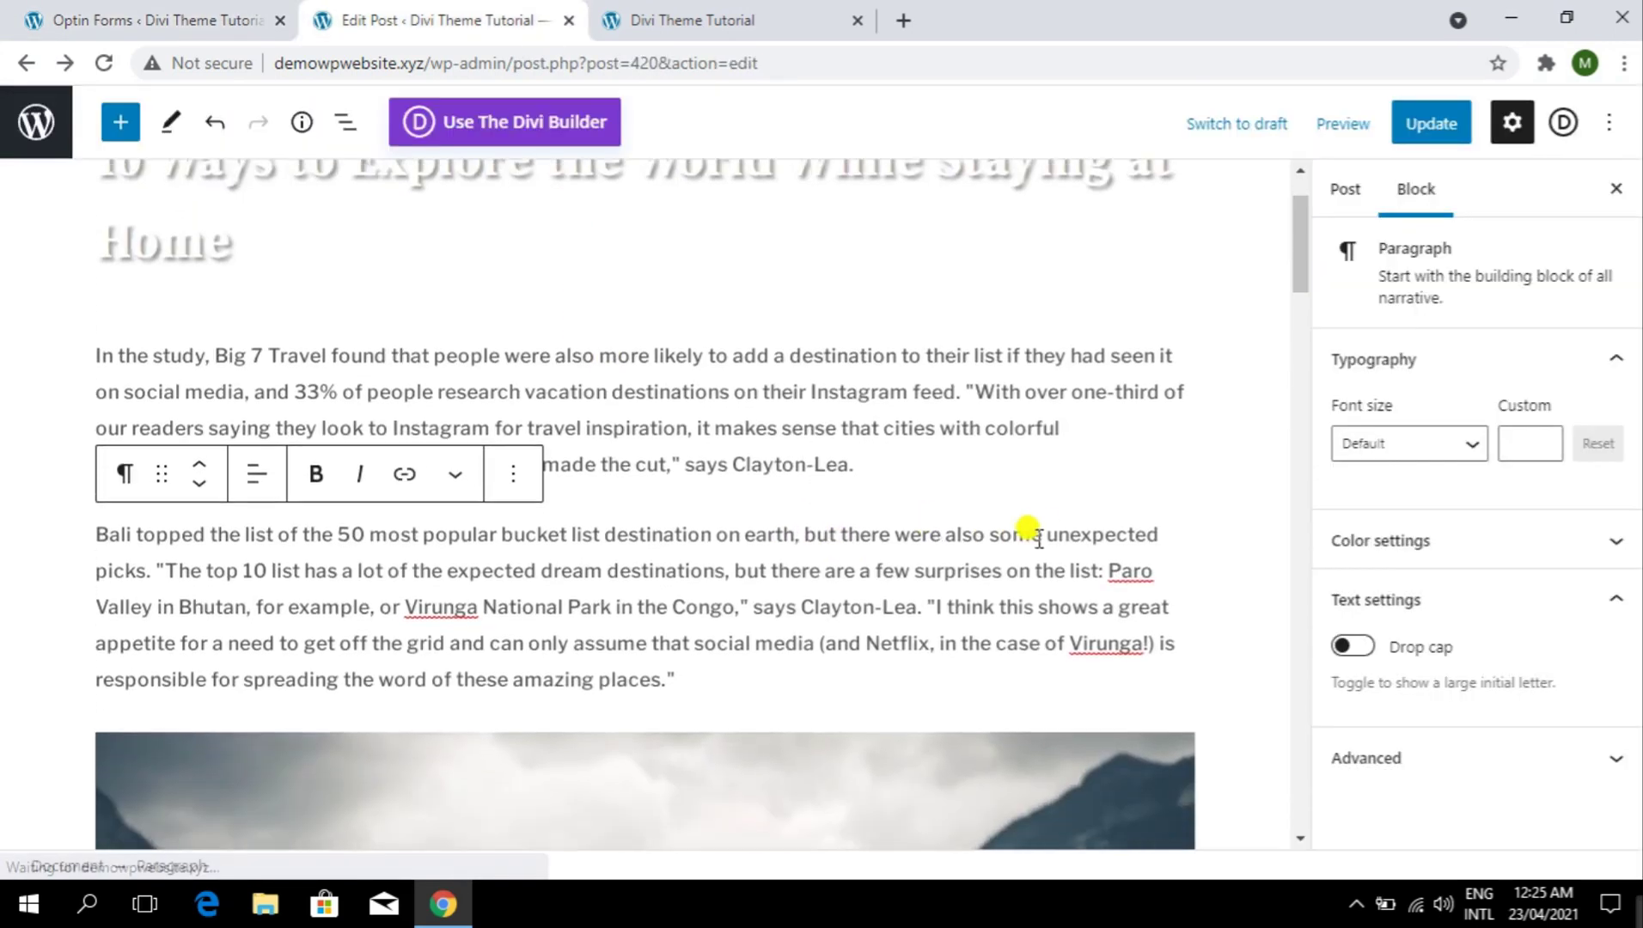
left_click_drag(1310, 318, 1293, 426)
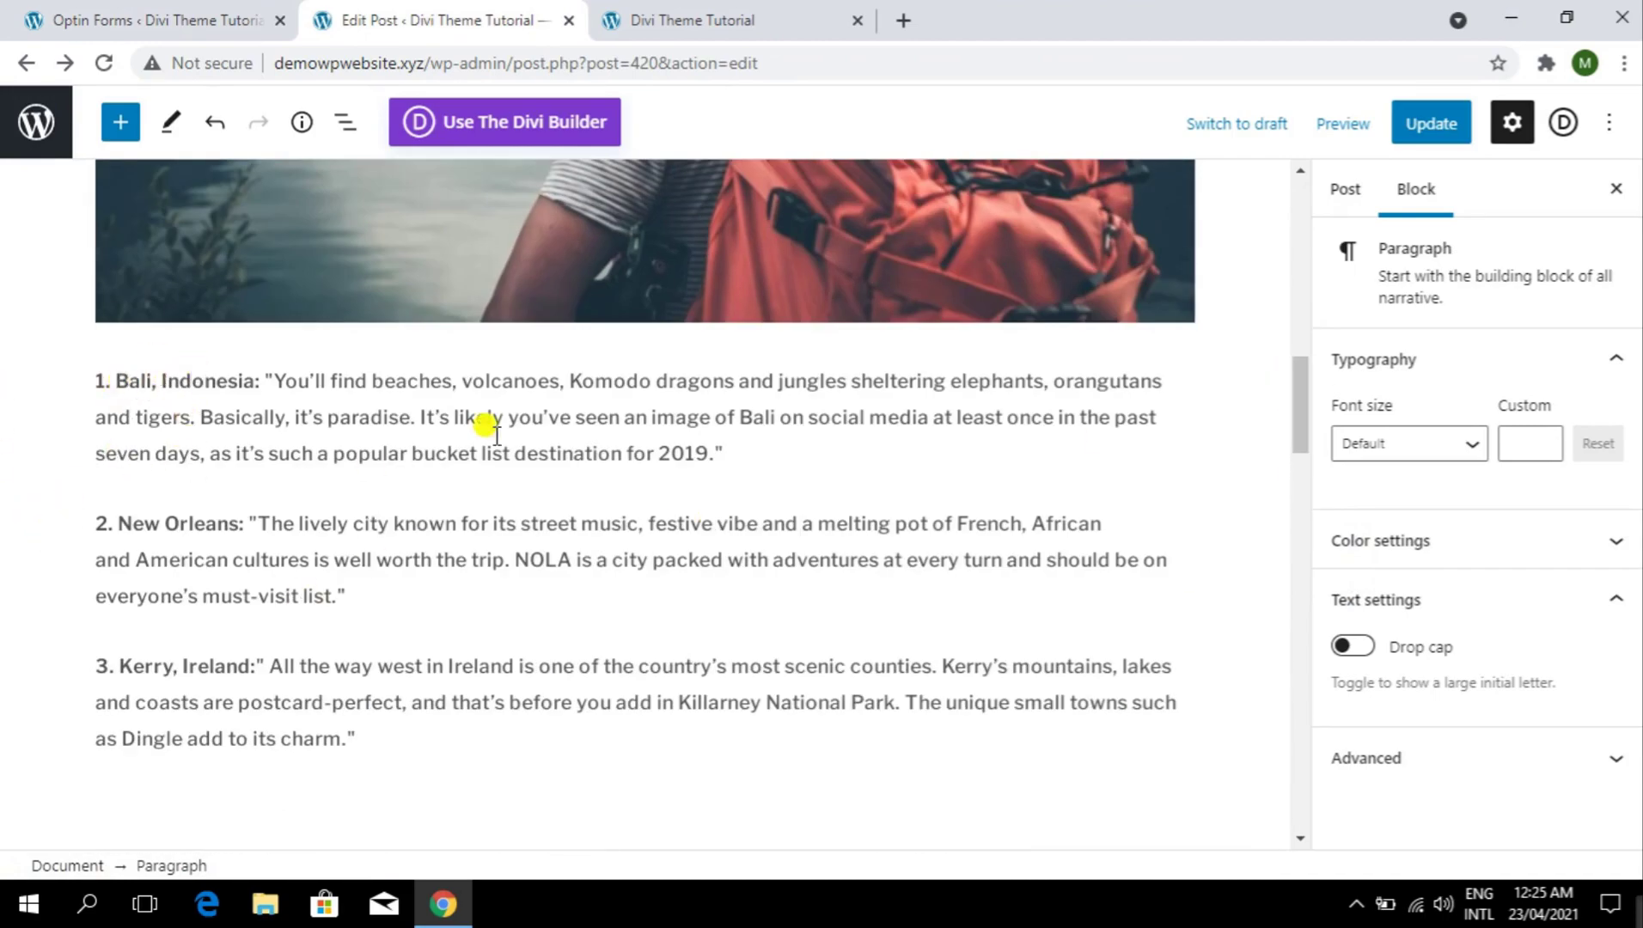
left_click_drag(1306, 422, 1292, 278)
left_click_drag(1289, 271, 1287, 249)
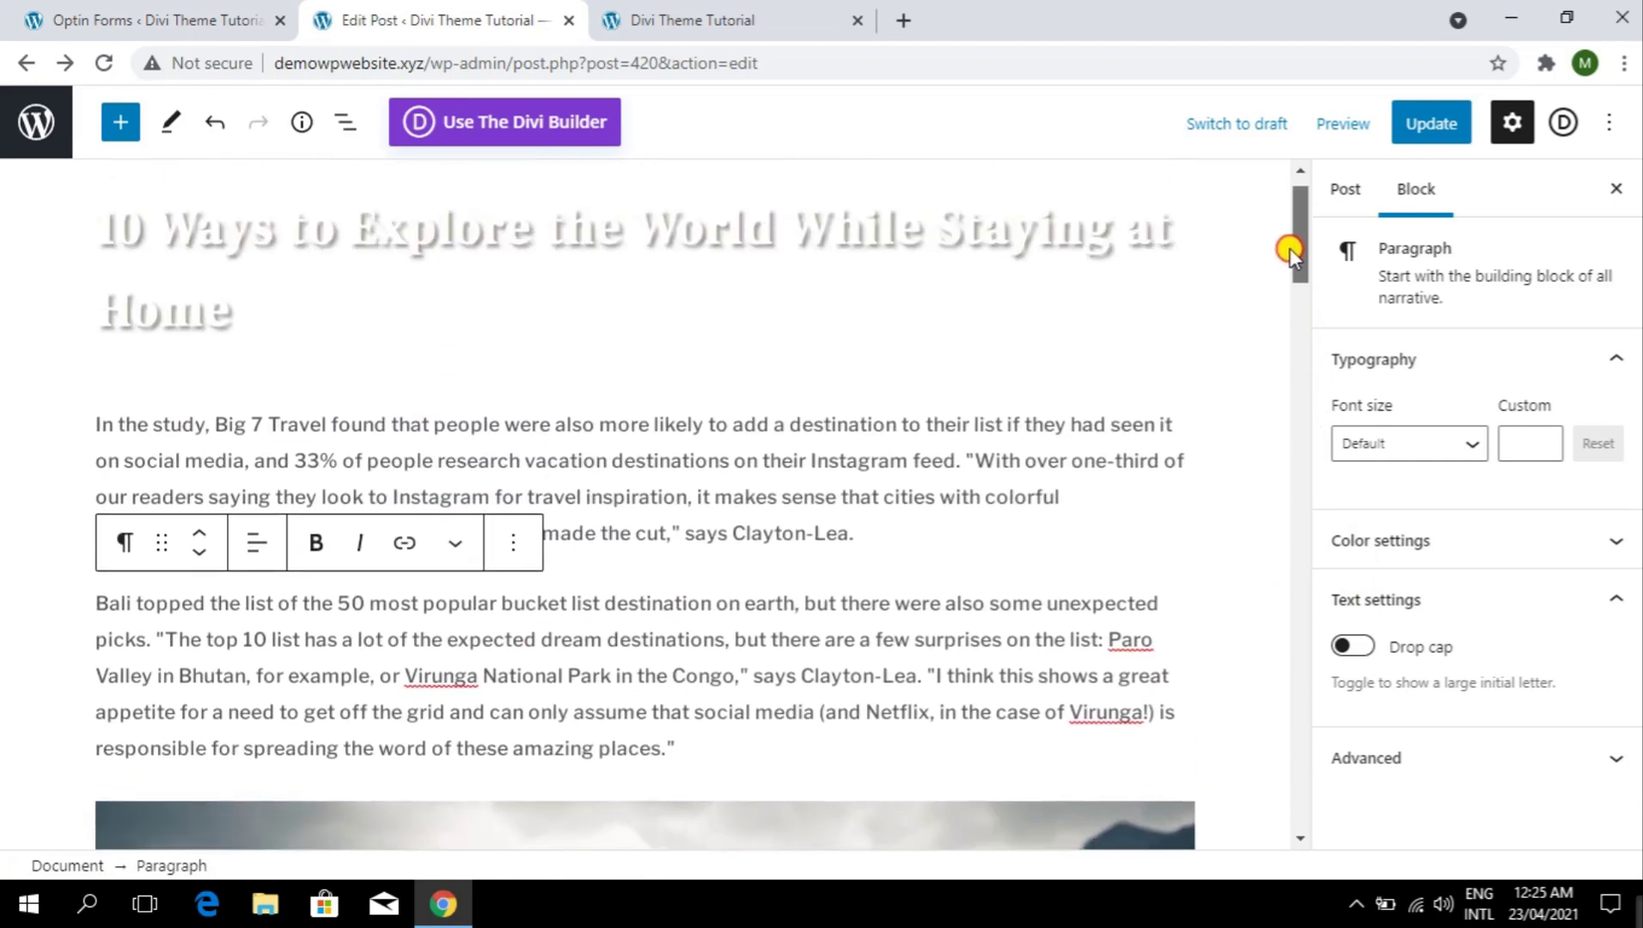
left_click(943, 550)
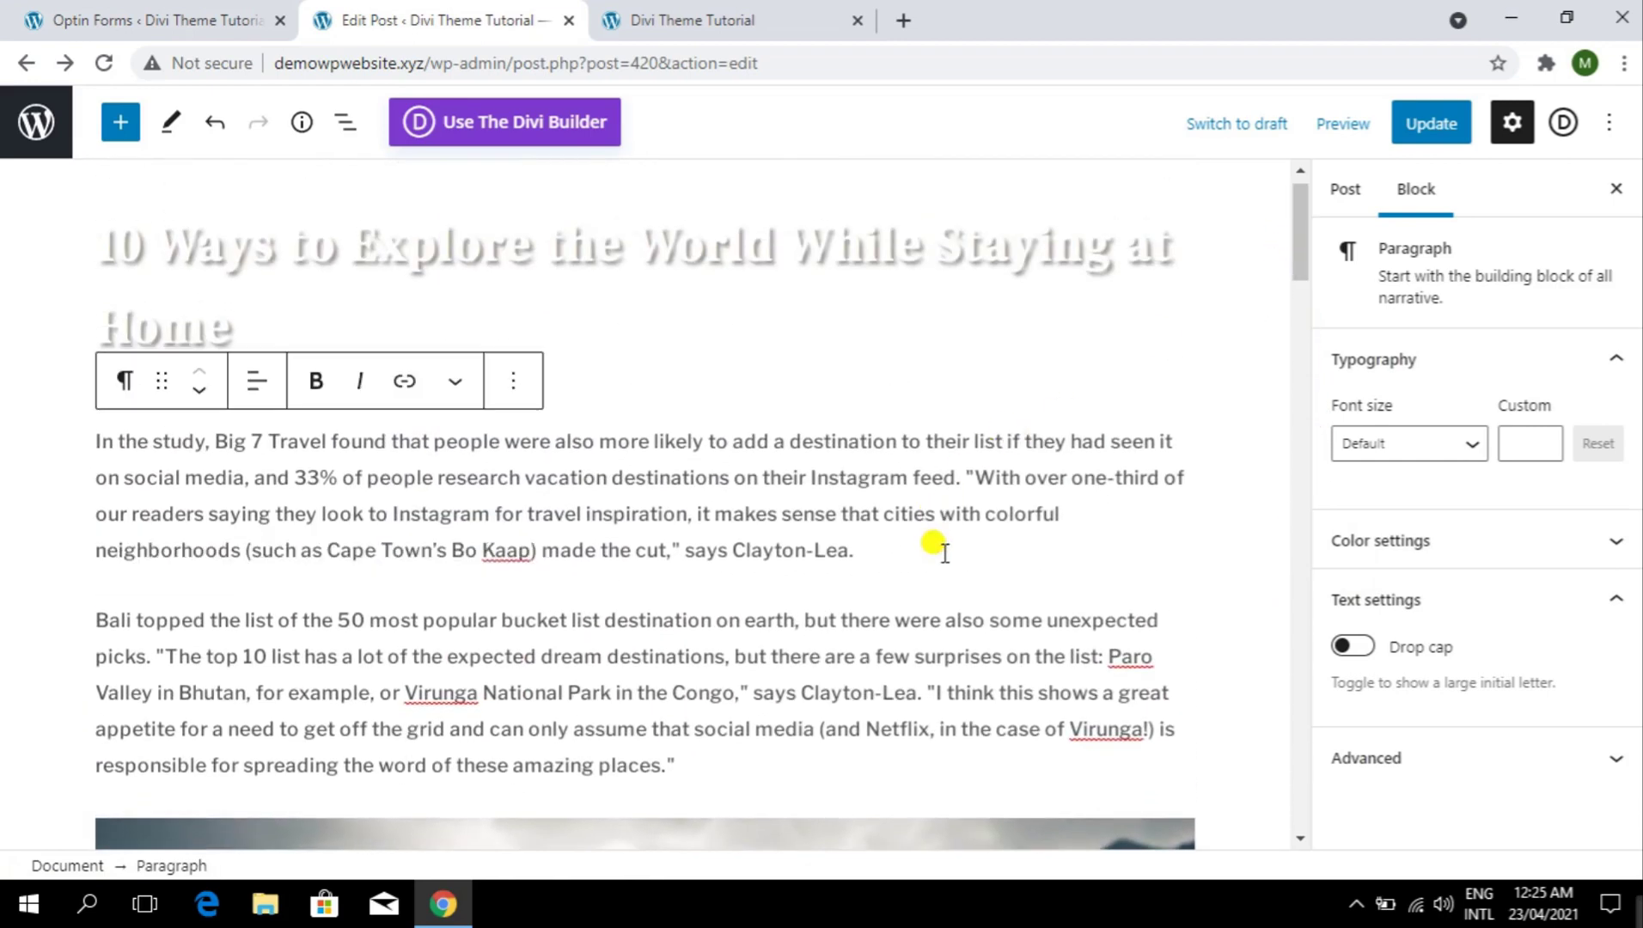
key("Return")
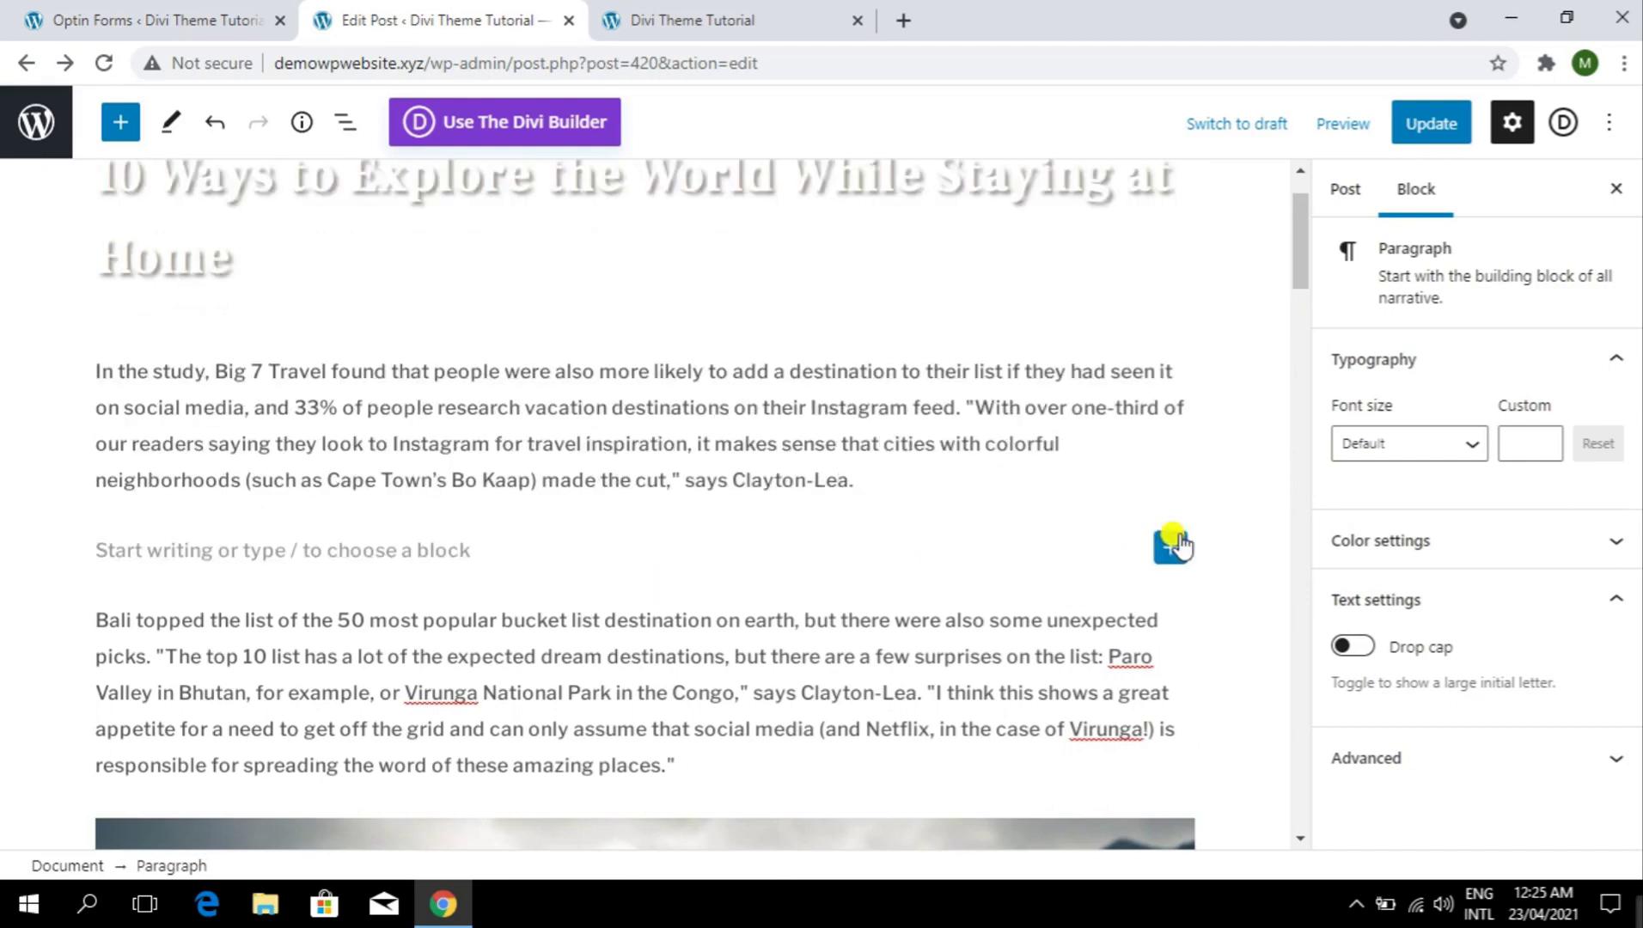
left_click(1171, 547)
left_click(1374, 285)
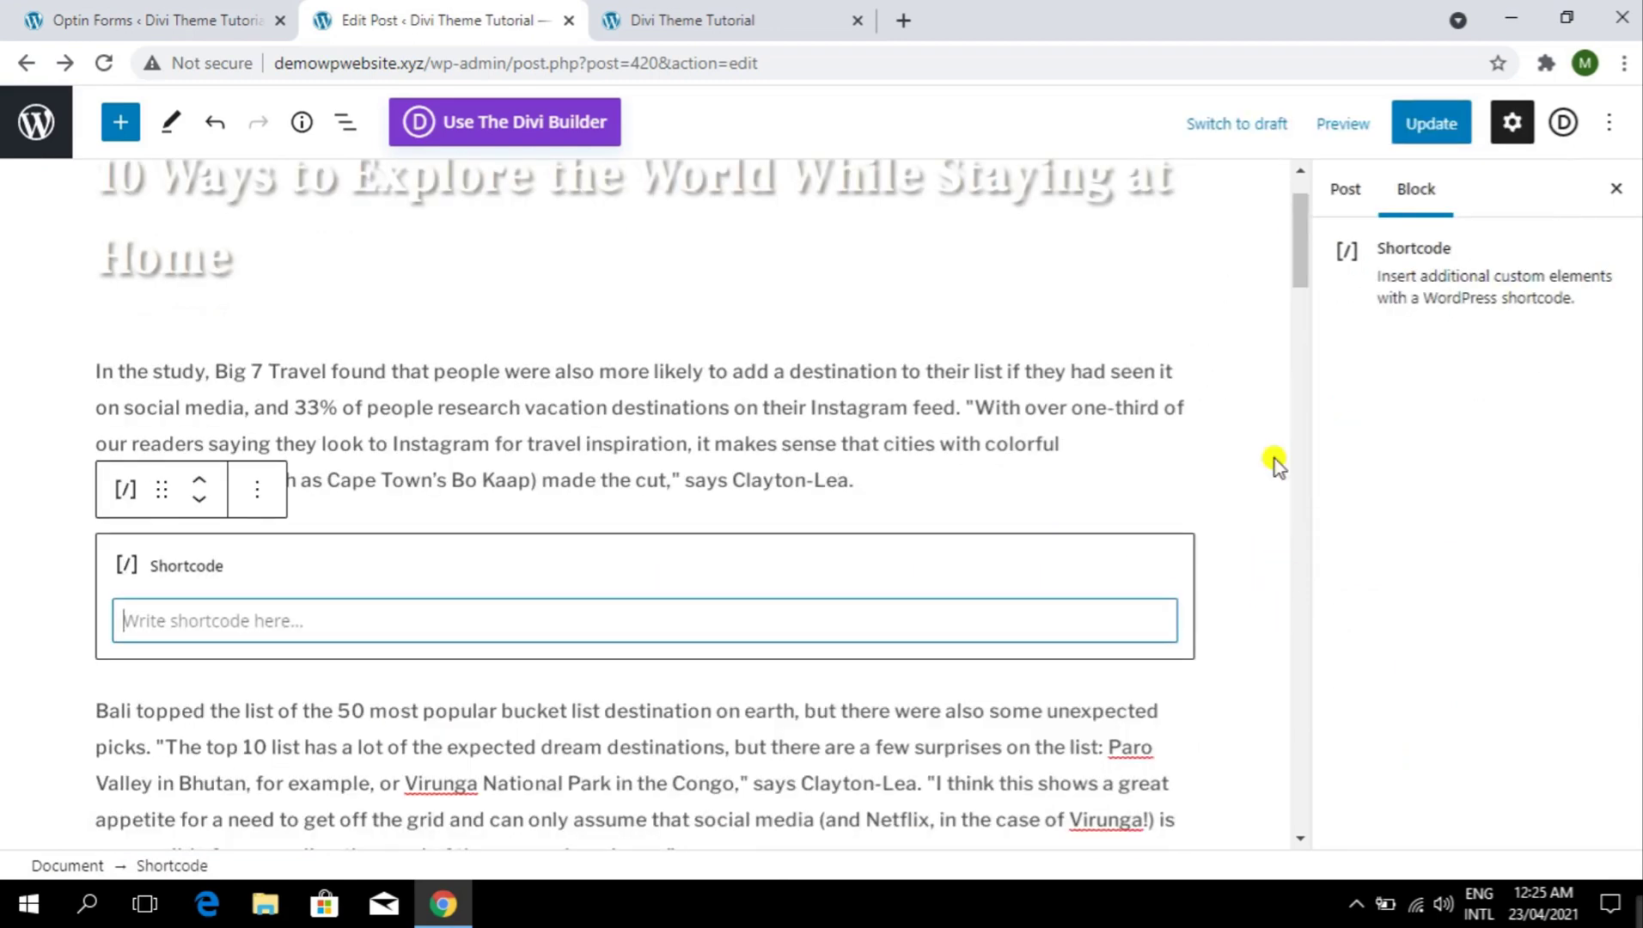
key("ctrl+v")
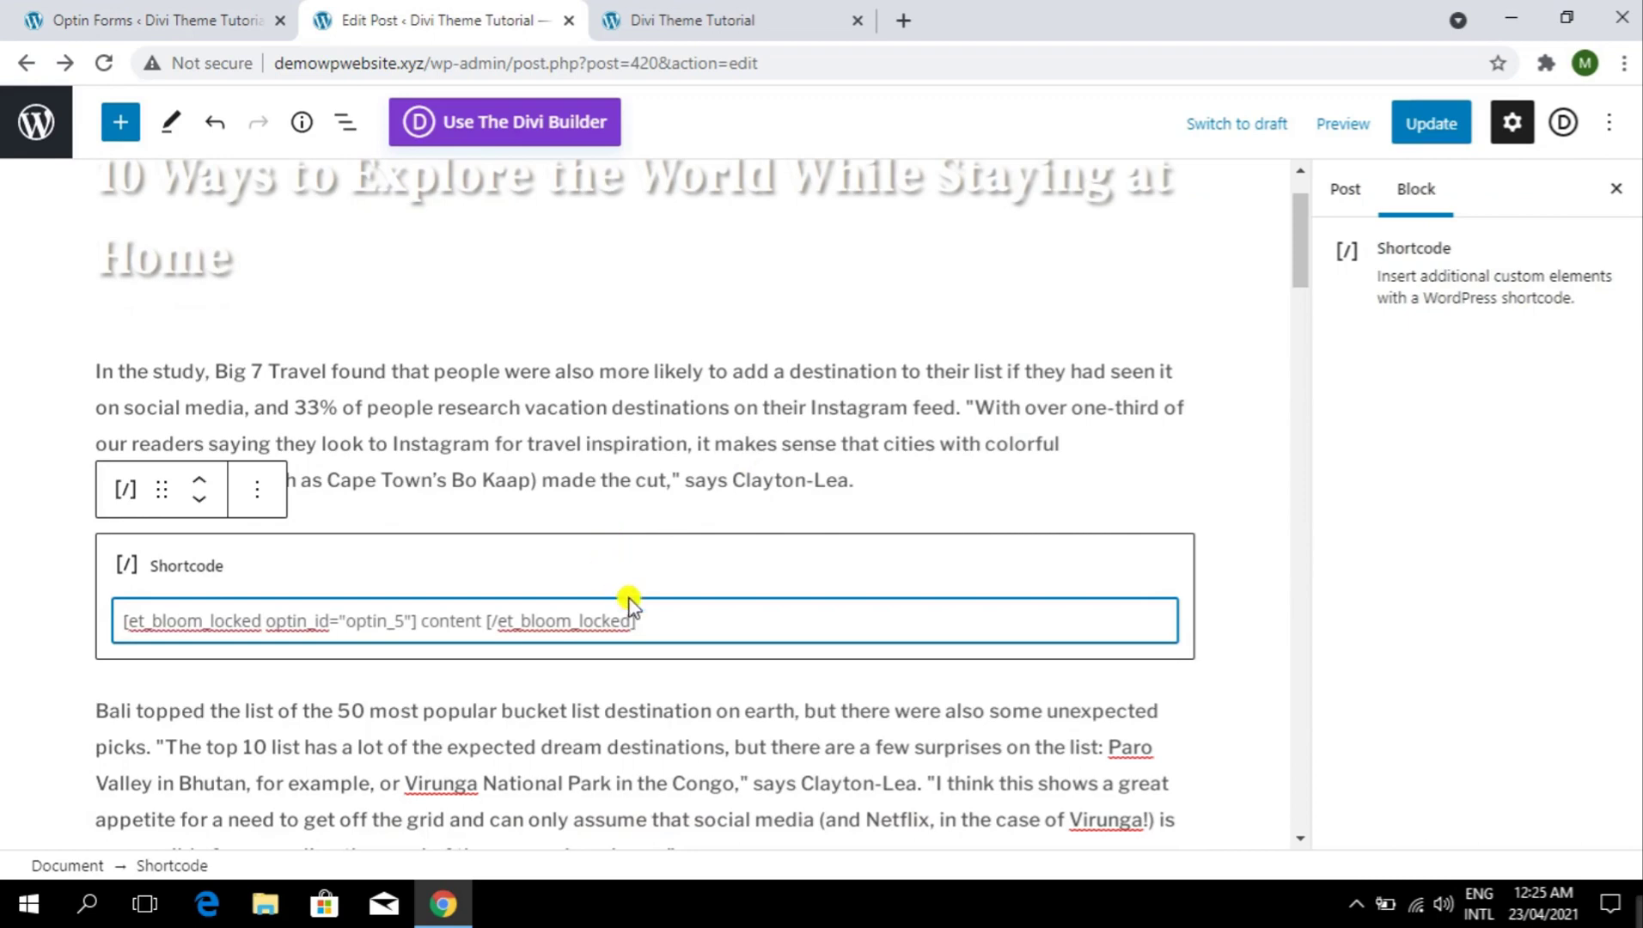
- Delete the word "content" and cut the closing tag, leaving only [et_bloom_locked optin_id="optin_5"] in the Shortcode block
double_click(450, 621)
key("BackSpace")
left_click_drag(421, 621, 608, 623)
key("ctrl+x")
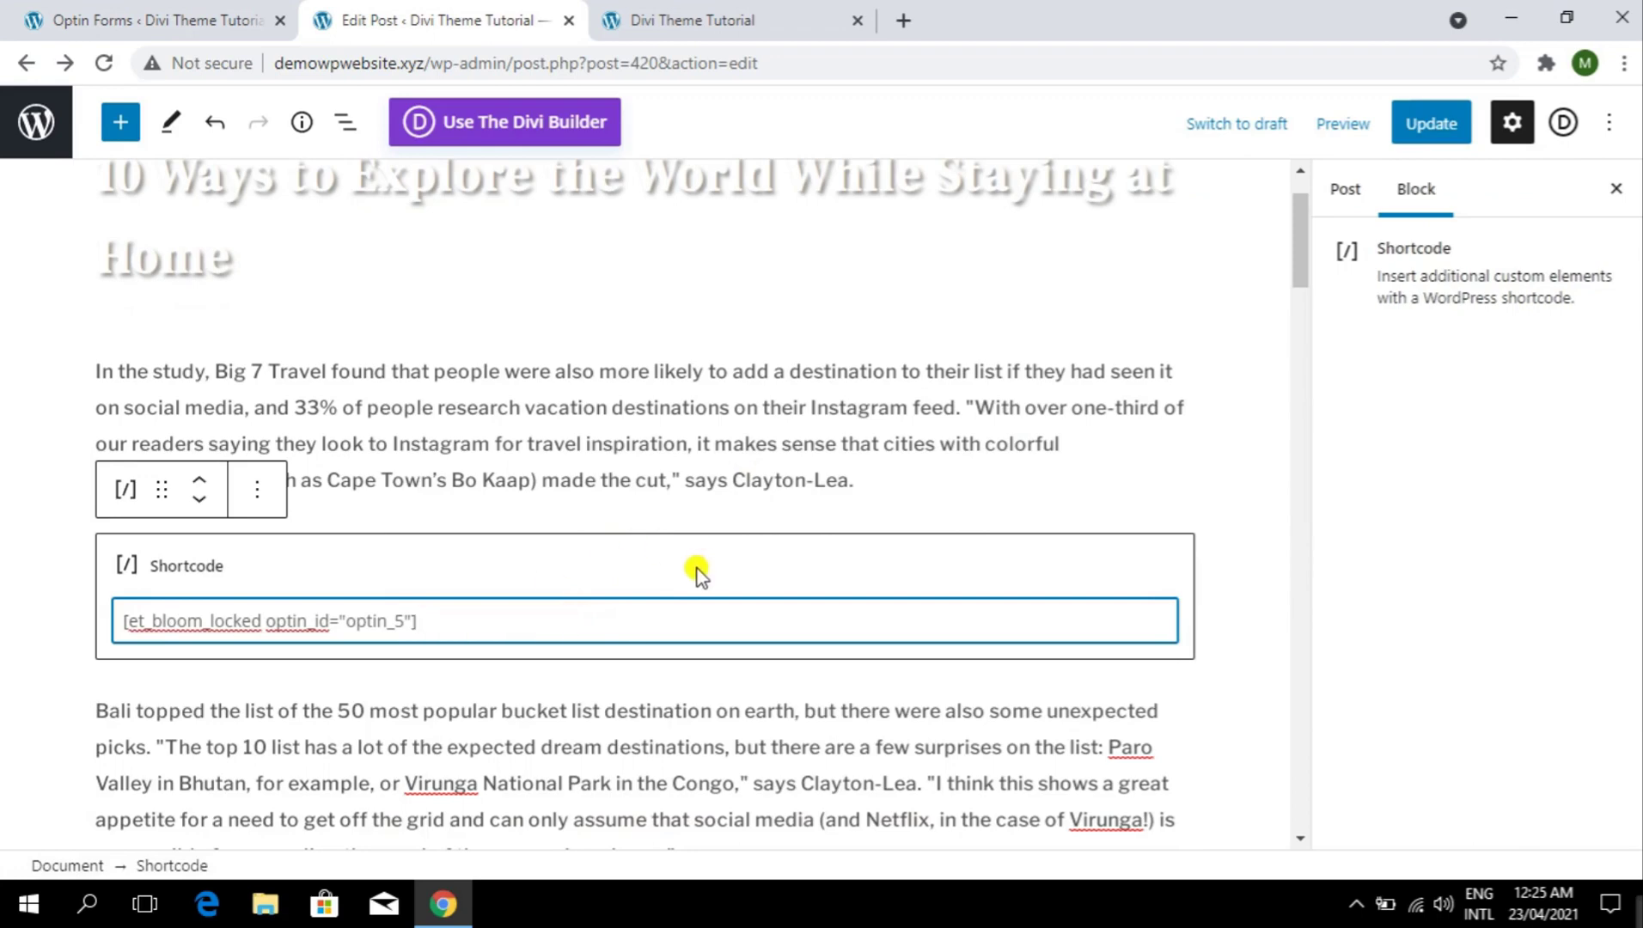
left_click_drag(422, 621, 81, 619)
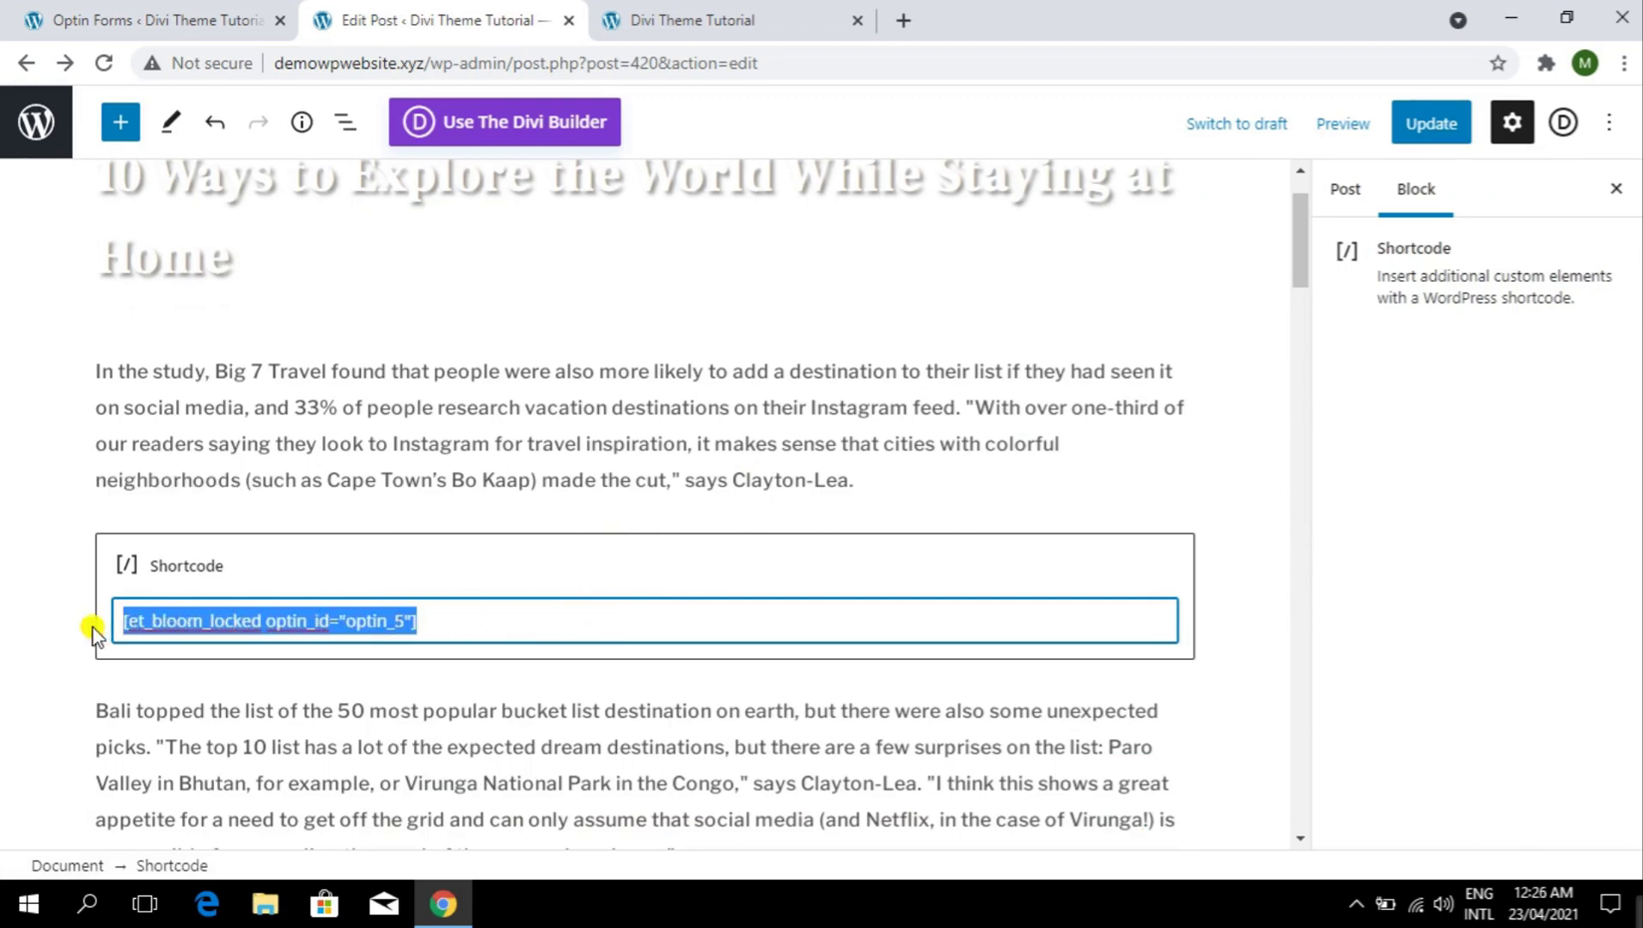
left_click(526, 729)
scroll(400, 559, "down", 1)
left_click(616, 501)
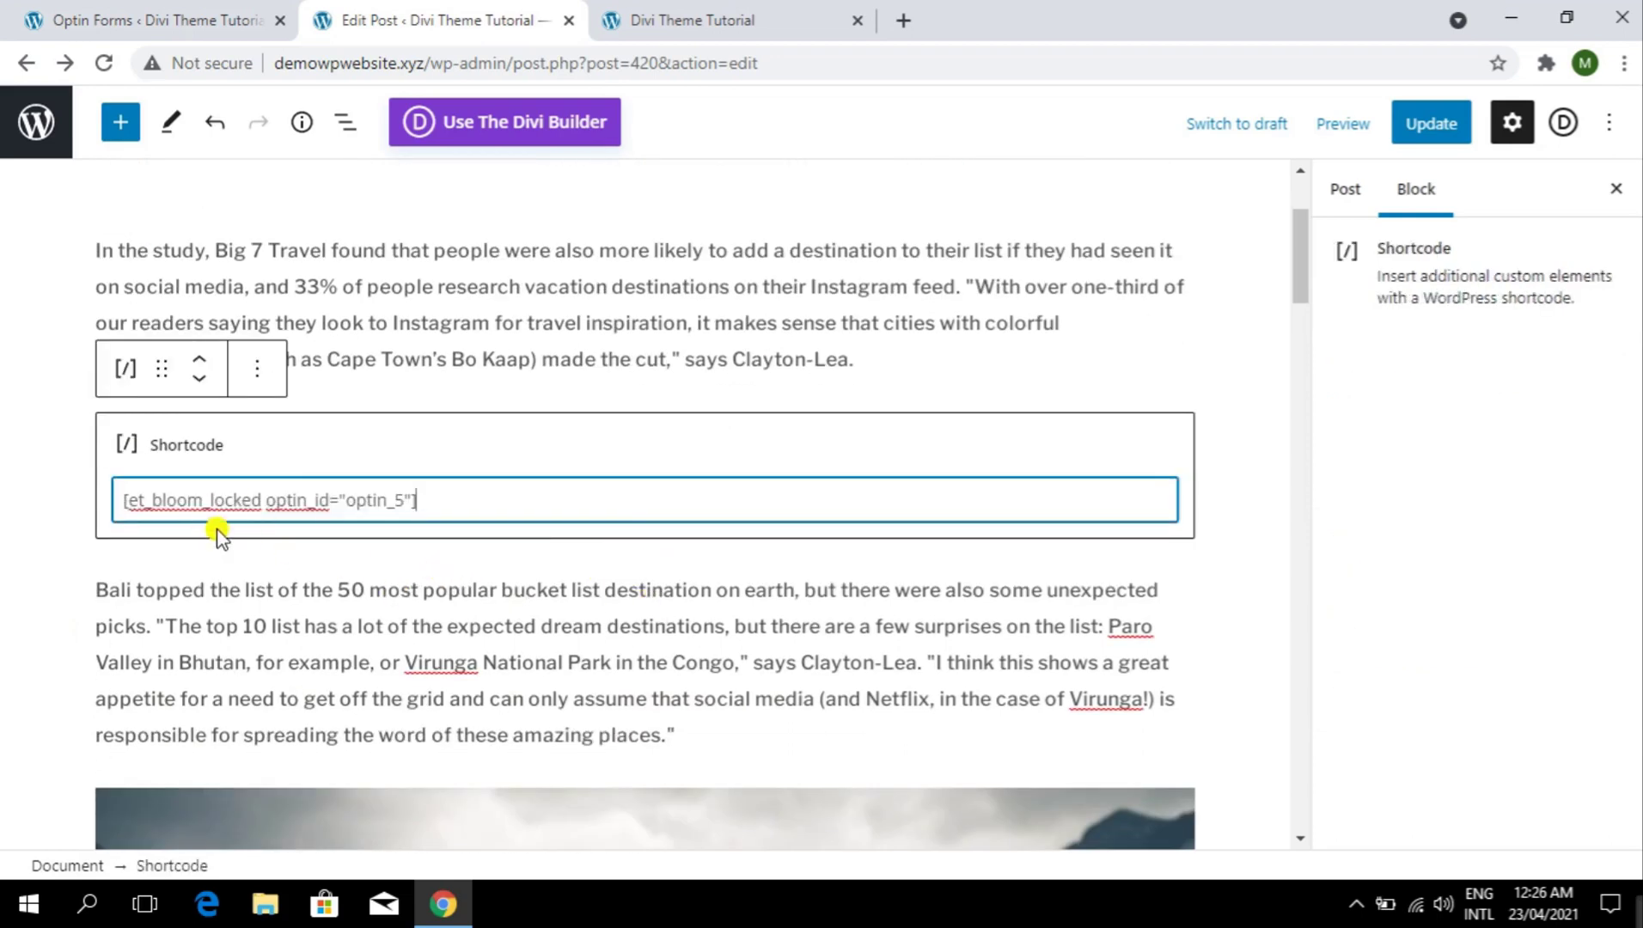
- Insert a second Shortcode block before the post's last paragraph and paste the closing tag [/et_bloom_locked] into it
scroll(415, 525, "down", 15)
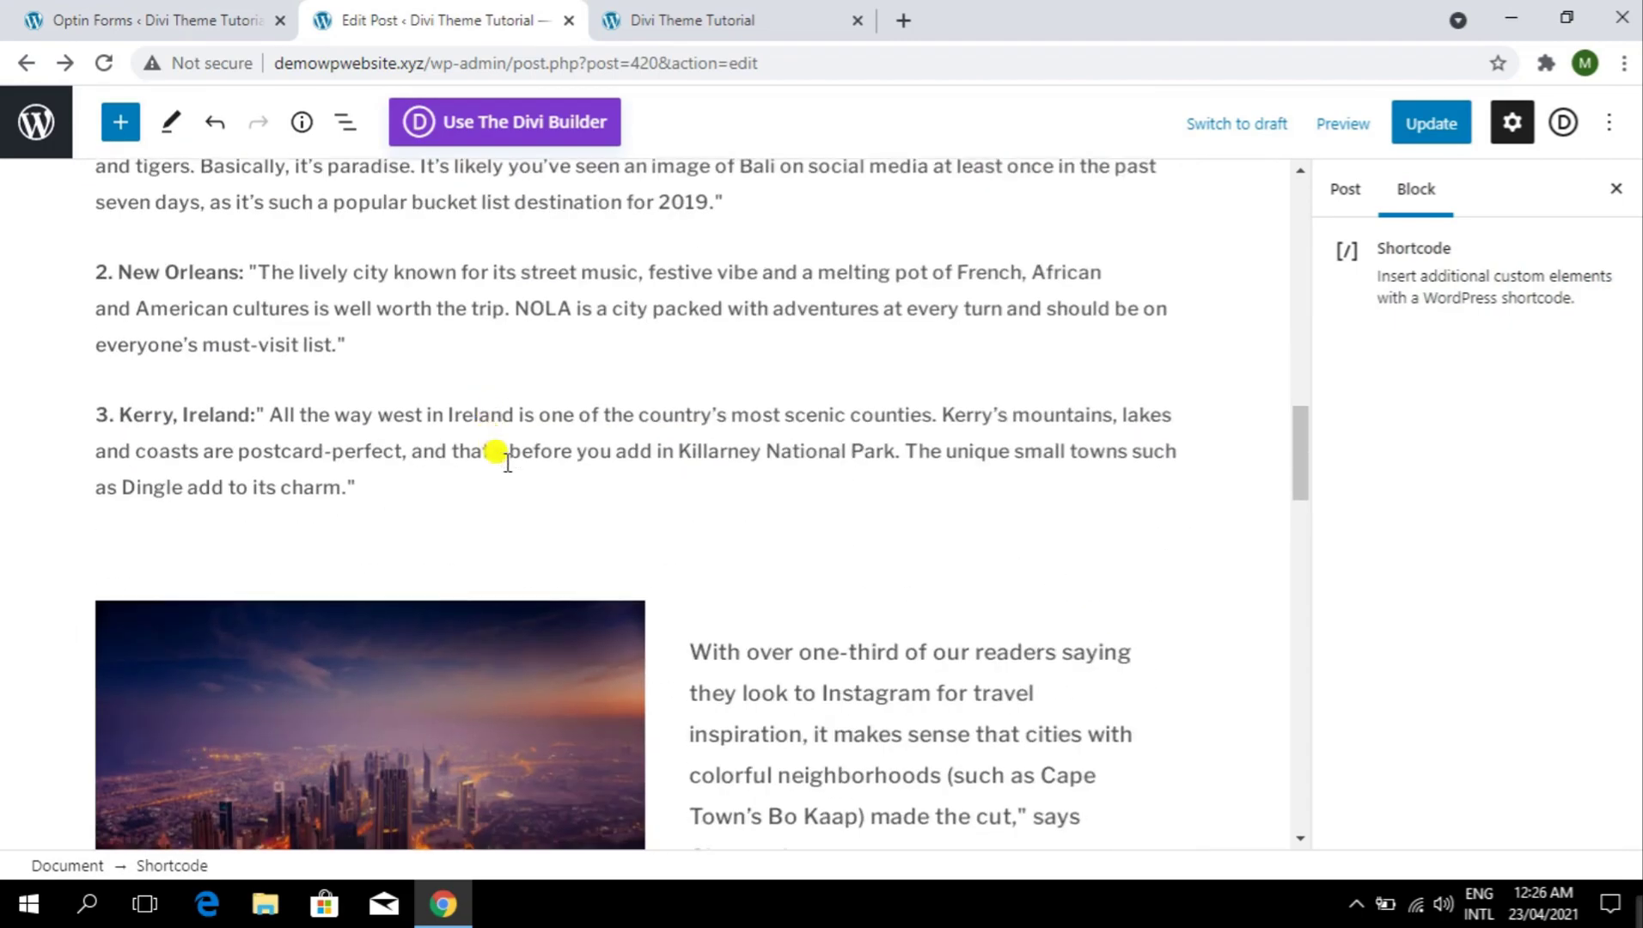
scroll(507, 463, "down", 3)
left_click(879, 655)
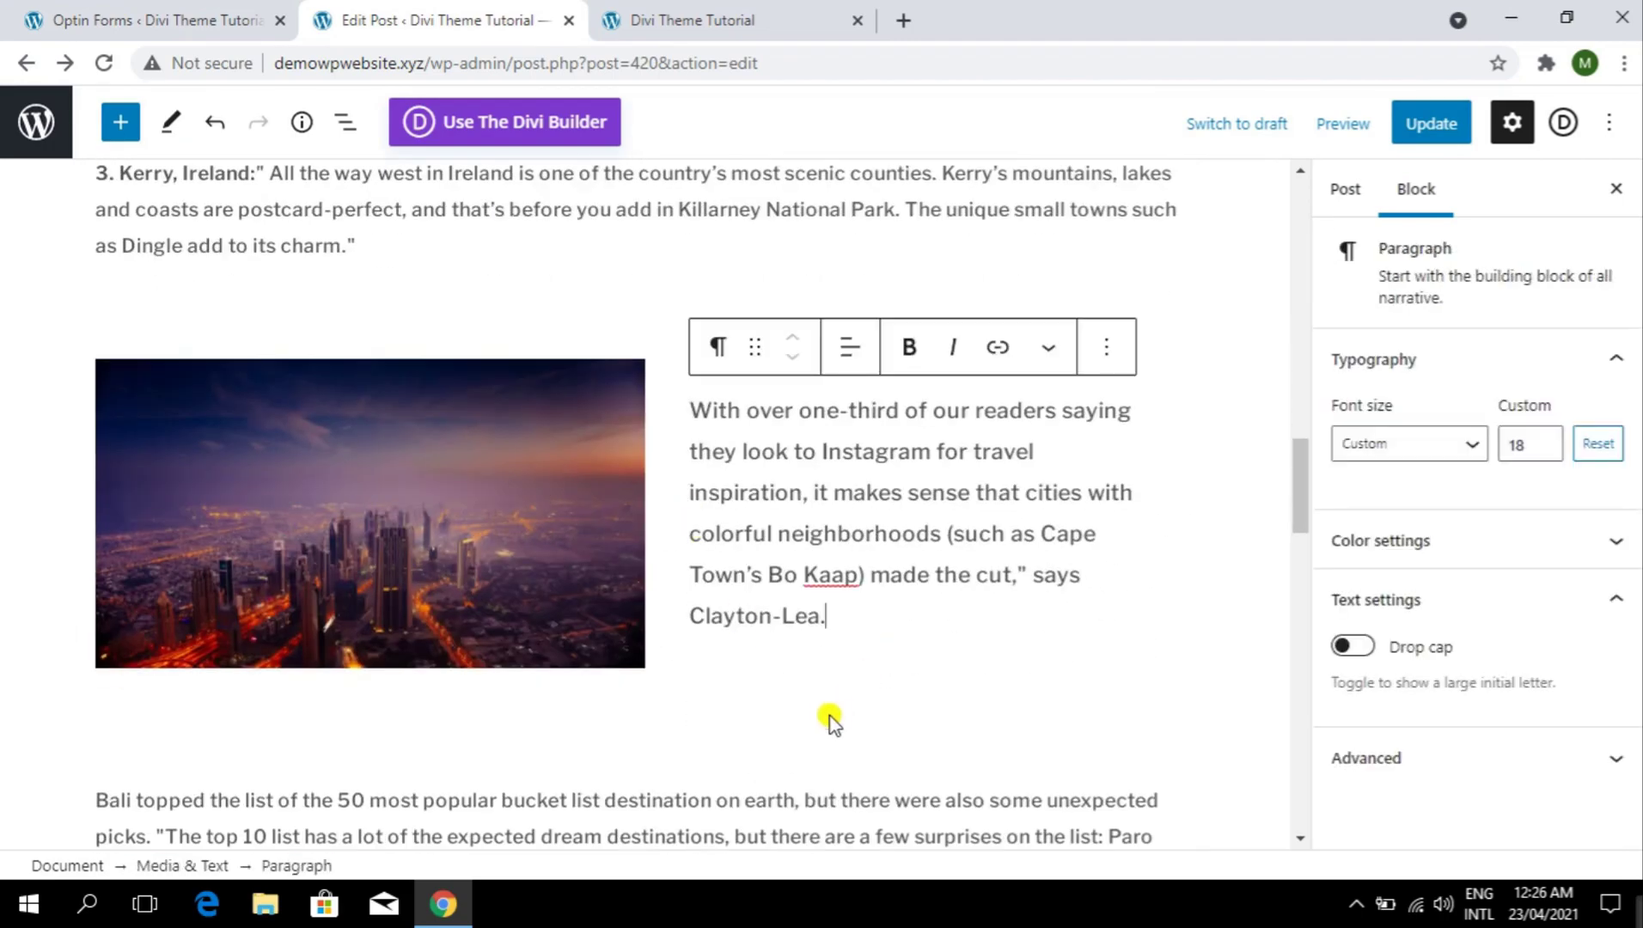
left_click(647, 722)
scroll(646, 722, "down", 2)
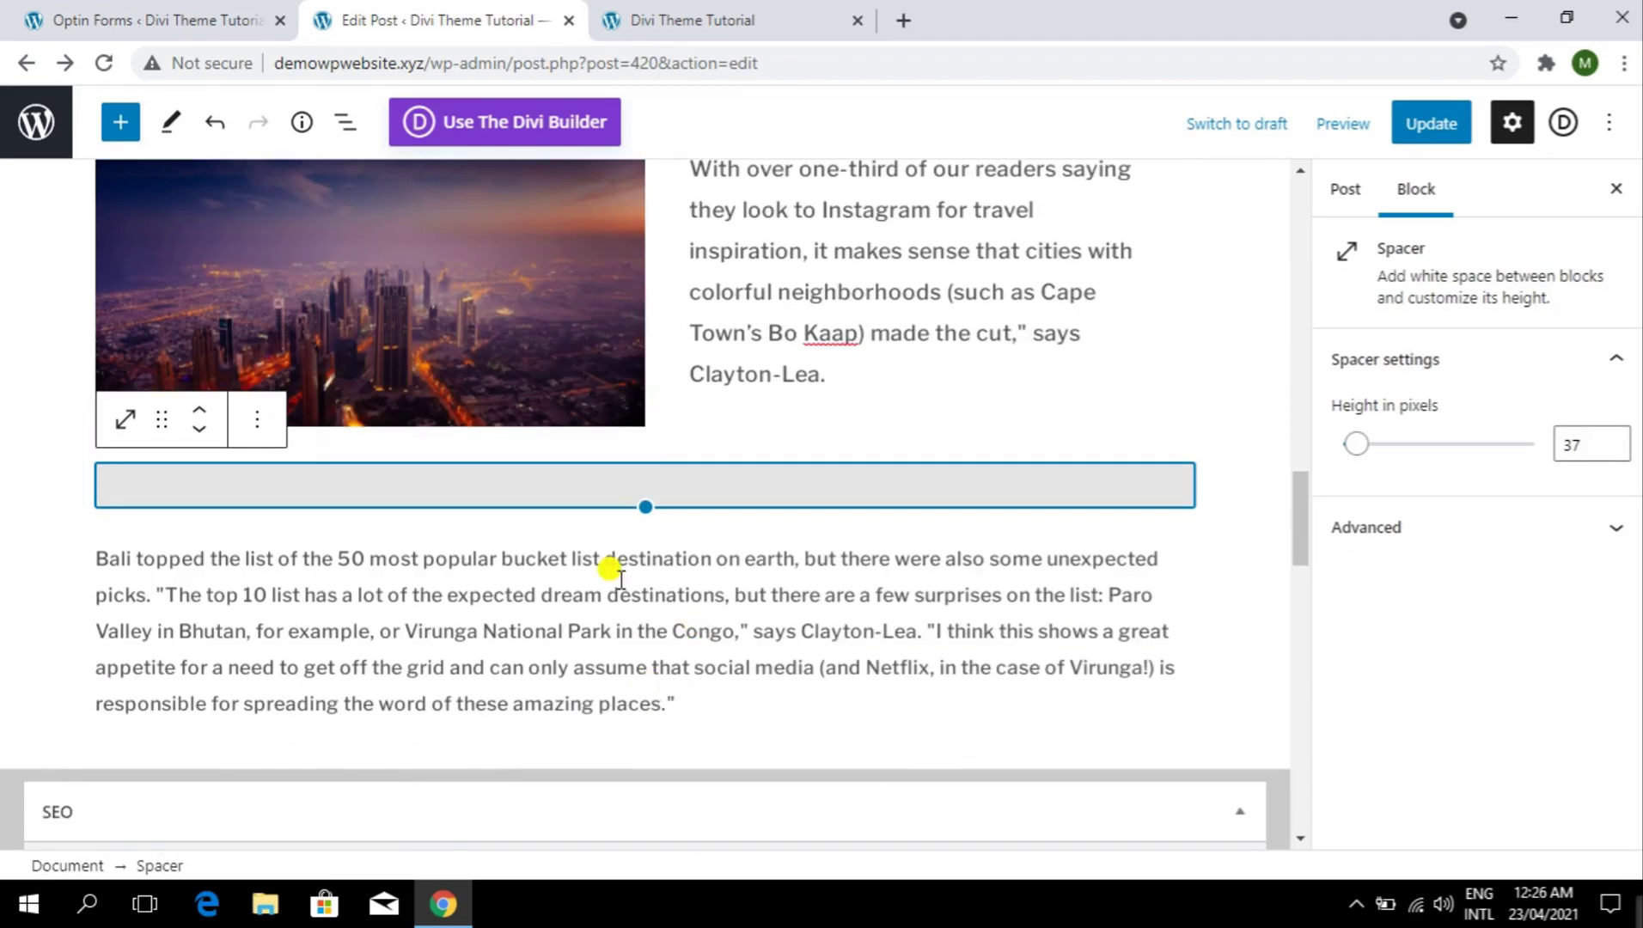
left_click(99, 561)
key("Return")
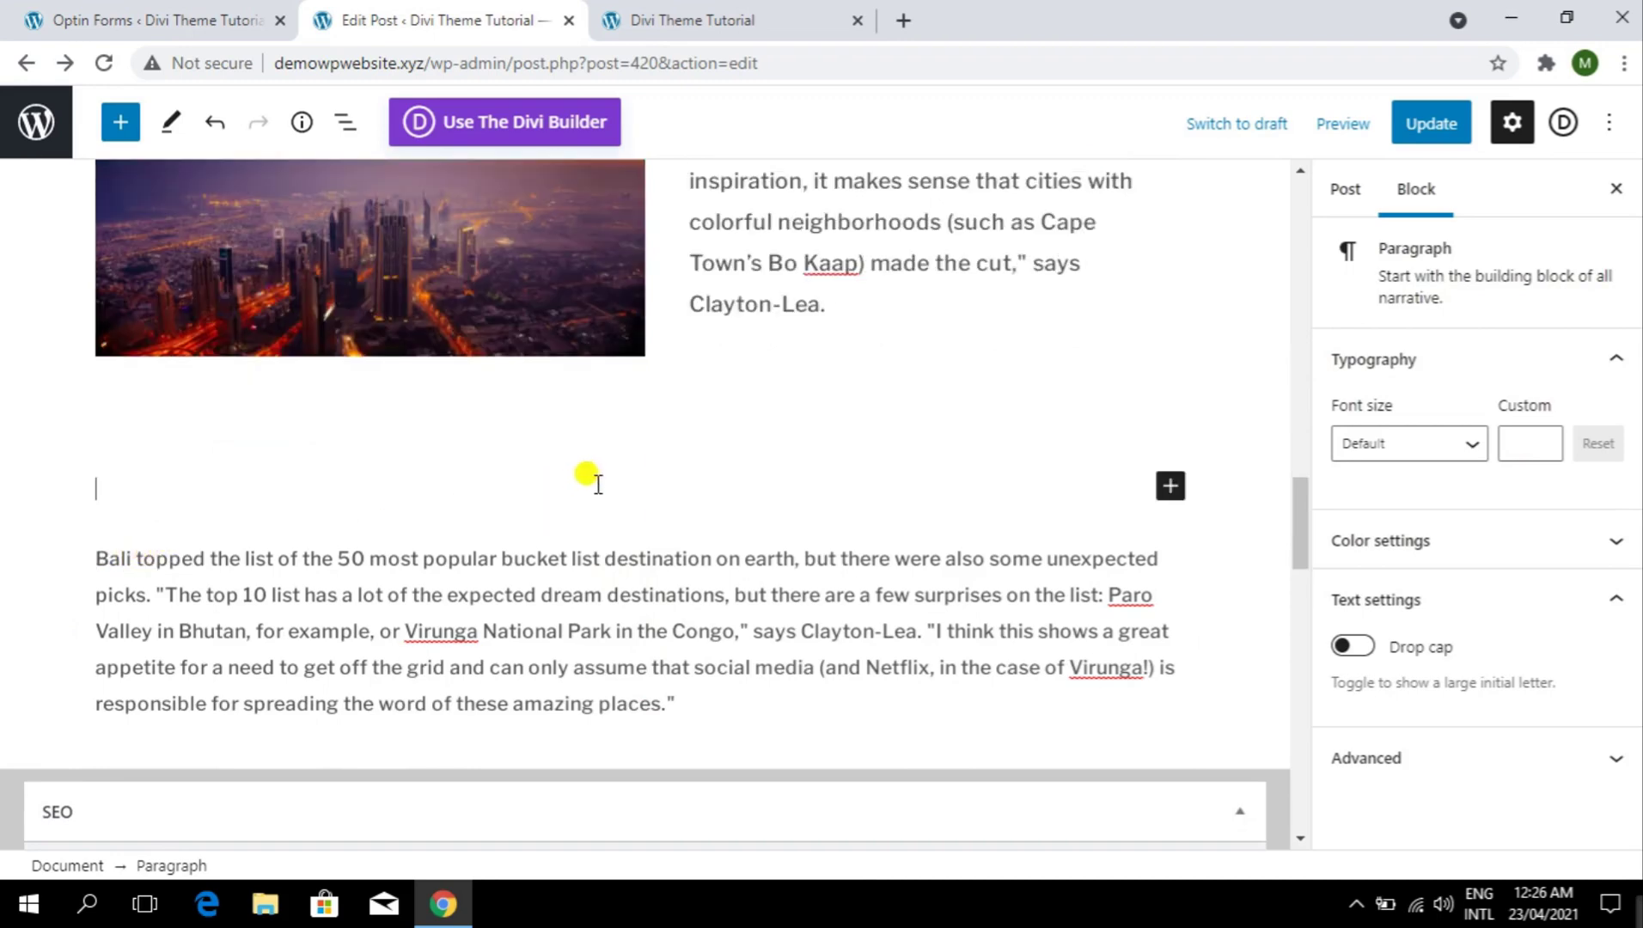
left_click(1160, 487)
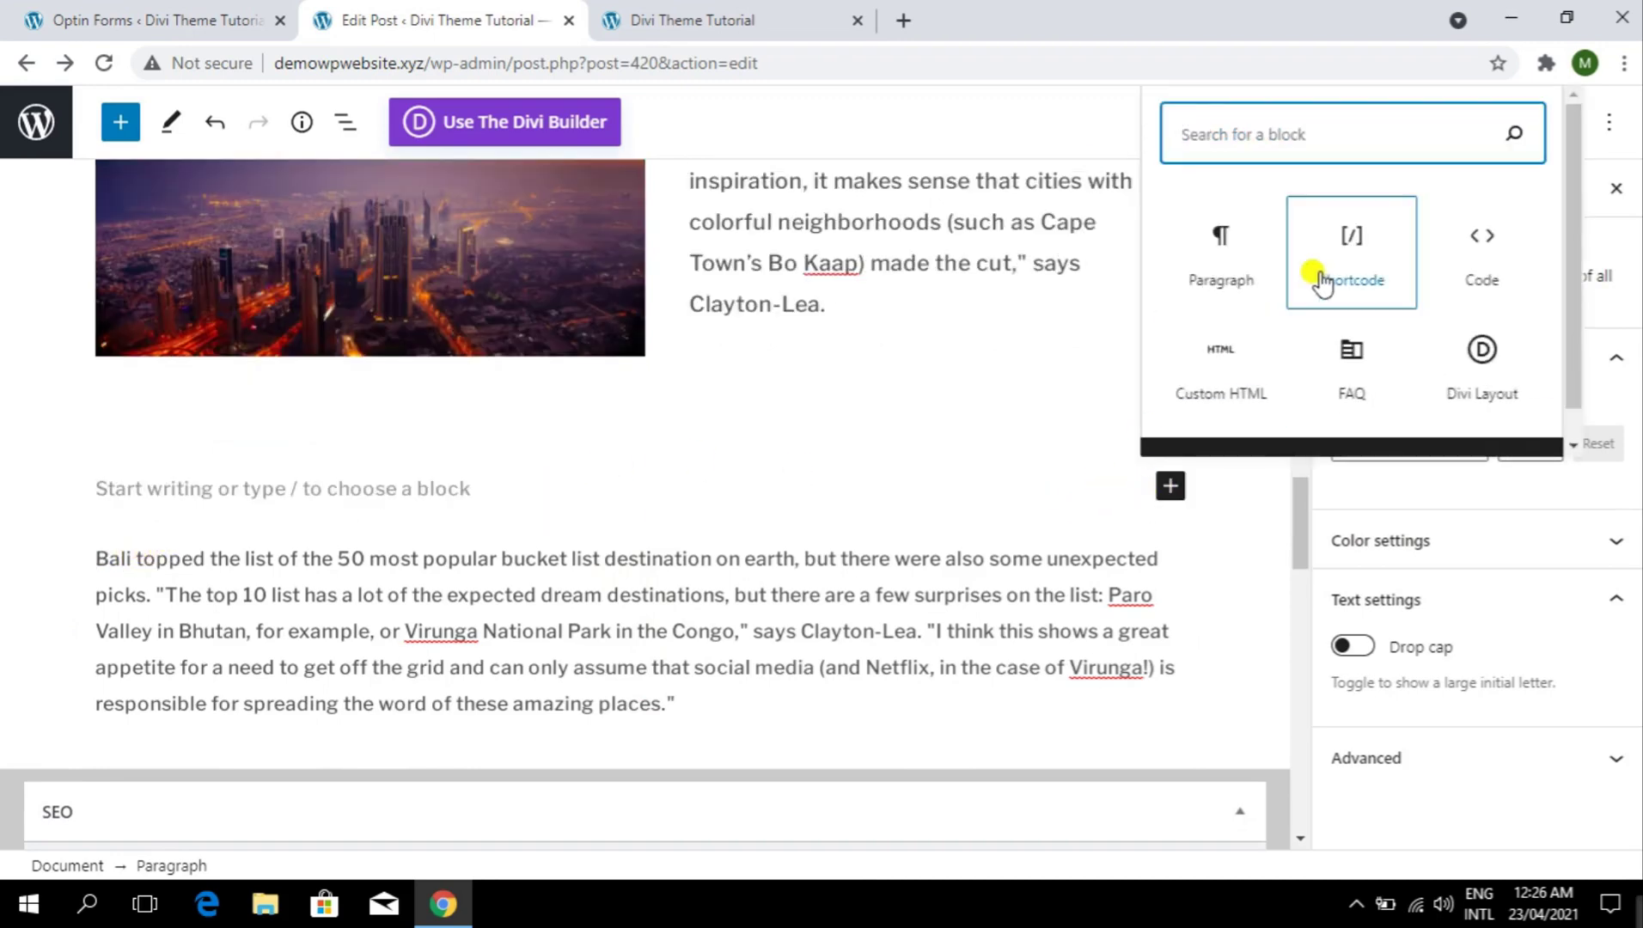
left_click(1352, 251)
key("ctrl+v")
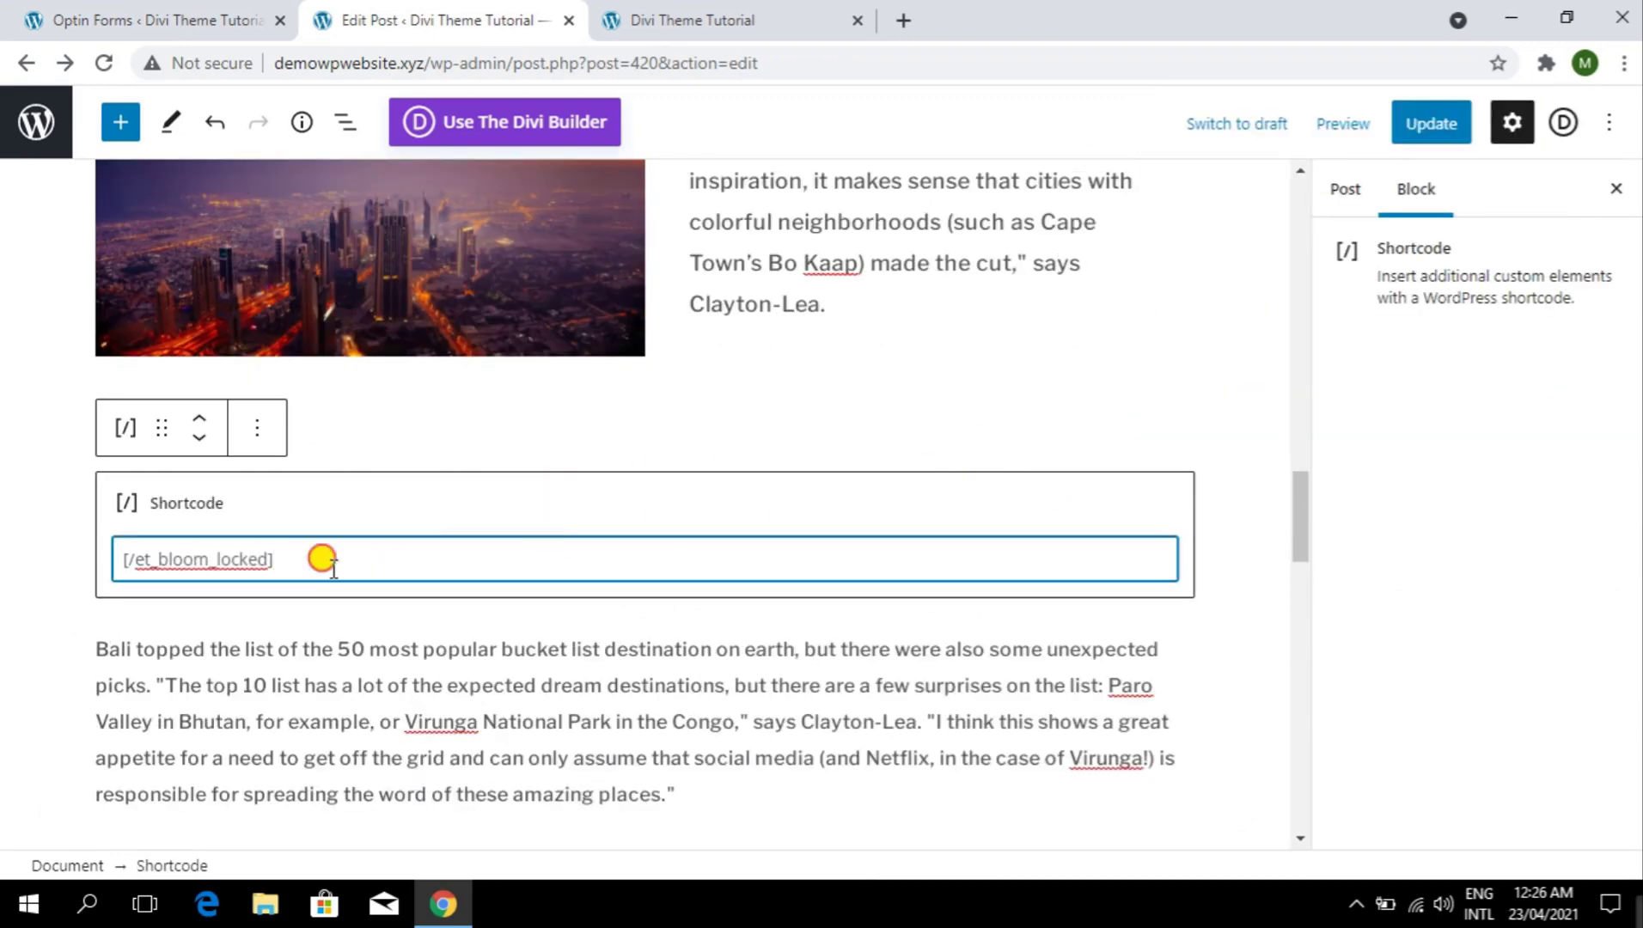
left_click_drag(324, 559, 70, 558)
scroll(530, 458, "up", 15)
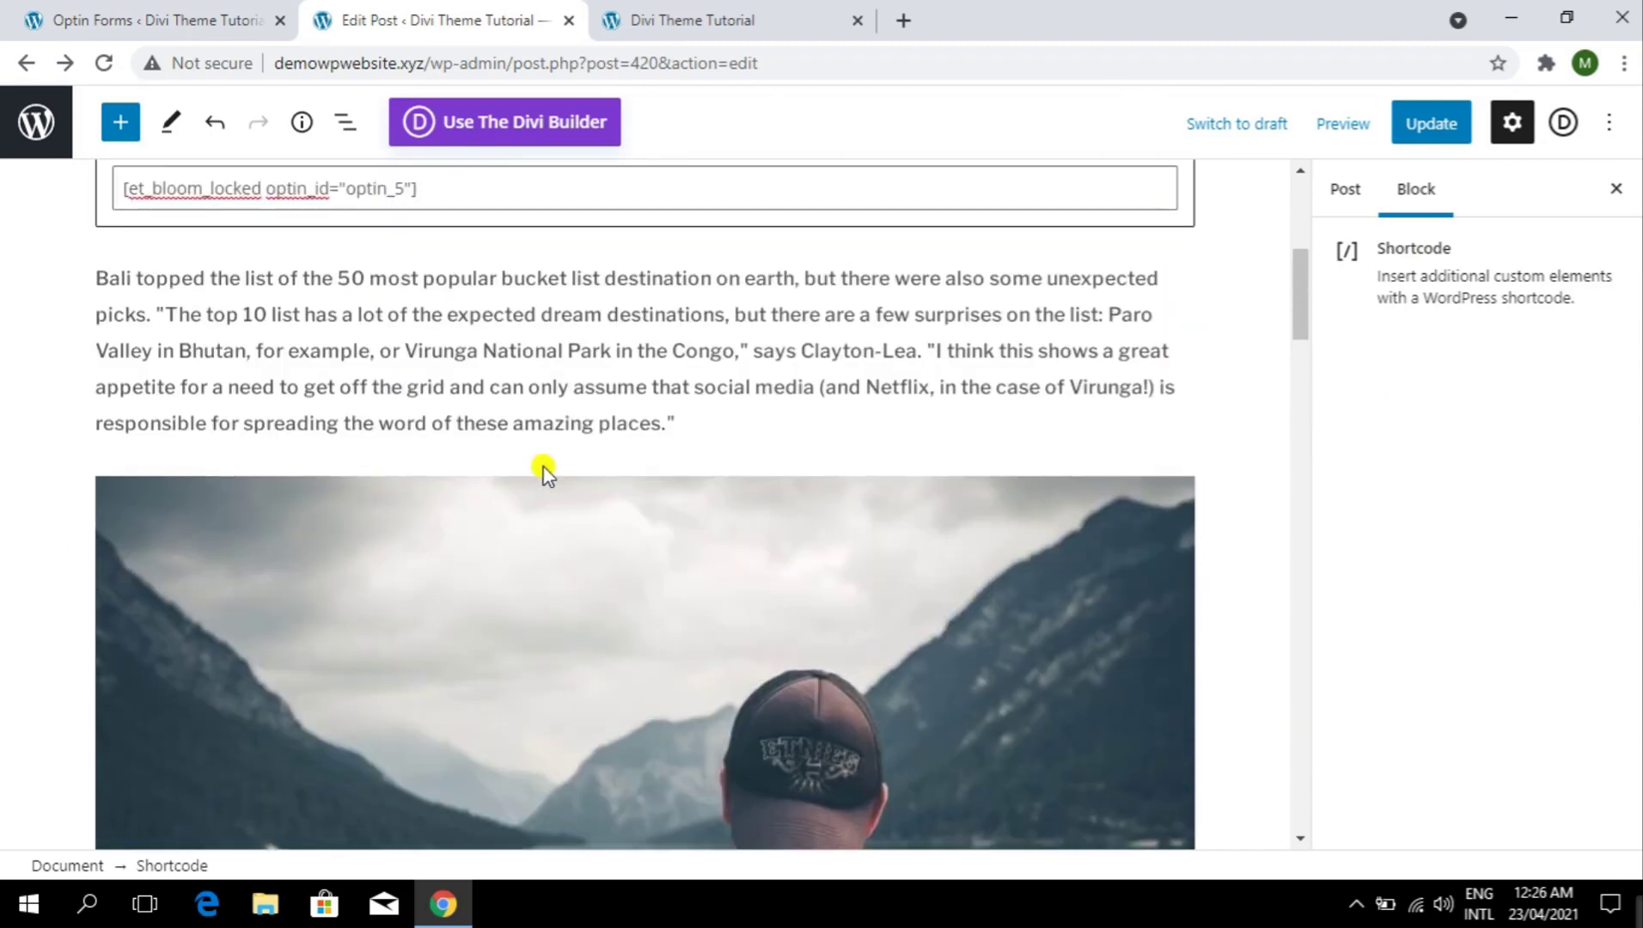
- Check the opening and closing locked content shortcodes around the post's middle section and update the post
scroll(543, 469, "down", 1)
scroll(543, 469, "up", 3)
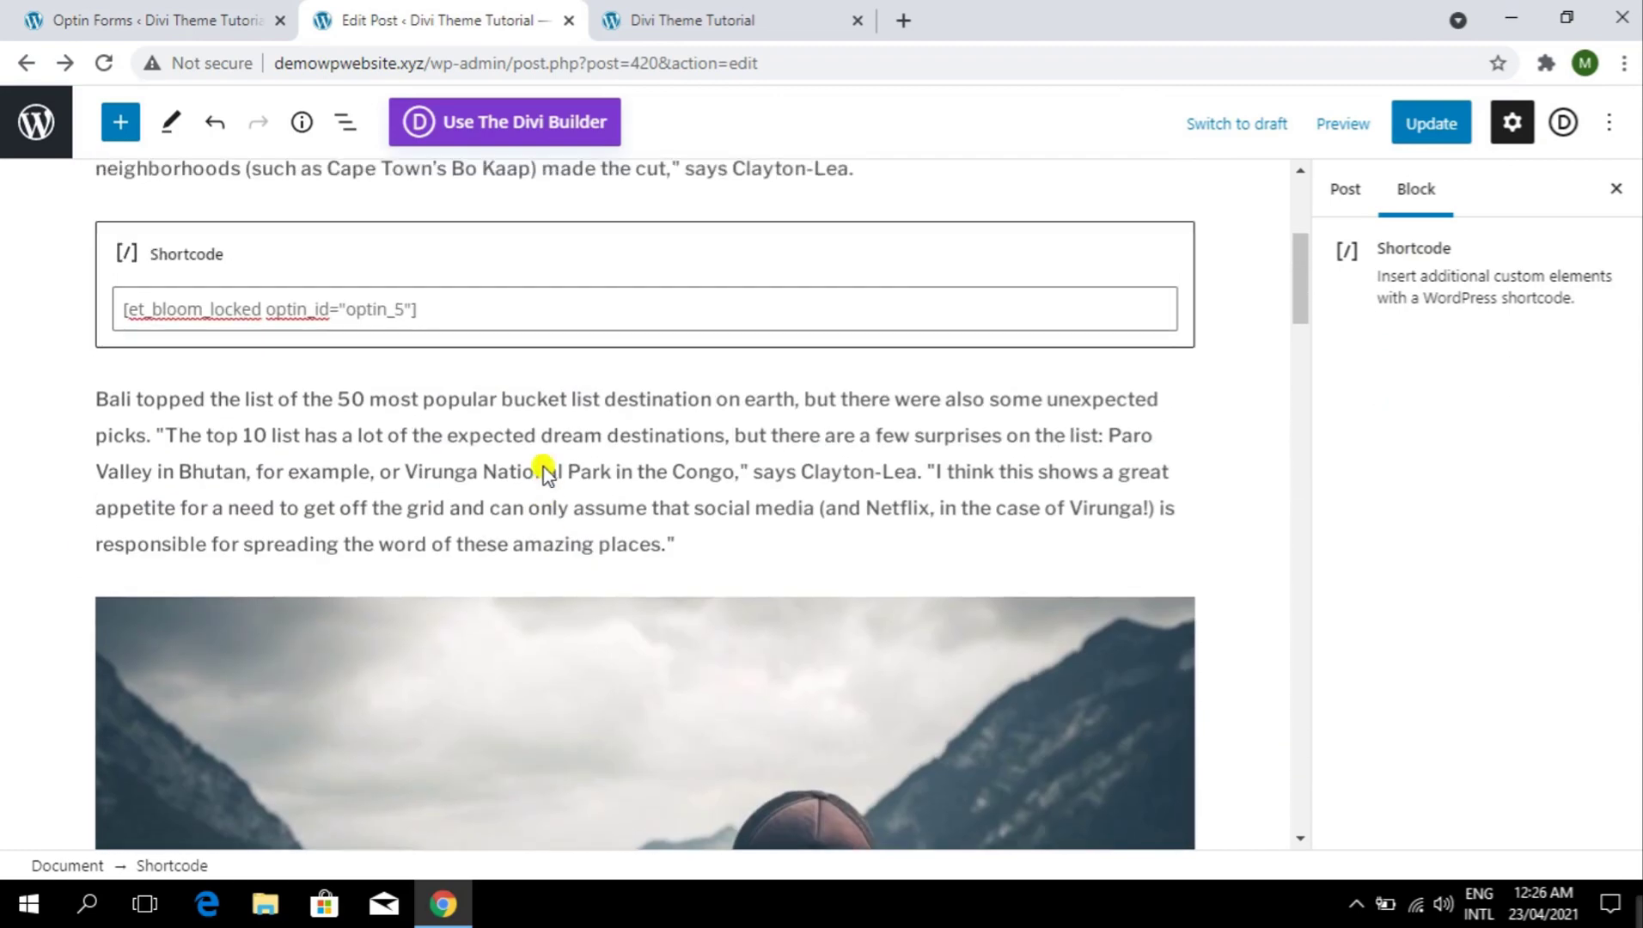
left_click_drag(547, 296, 85, 321)
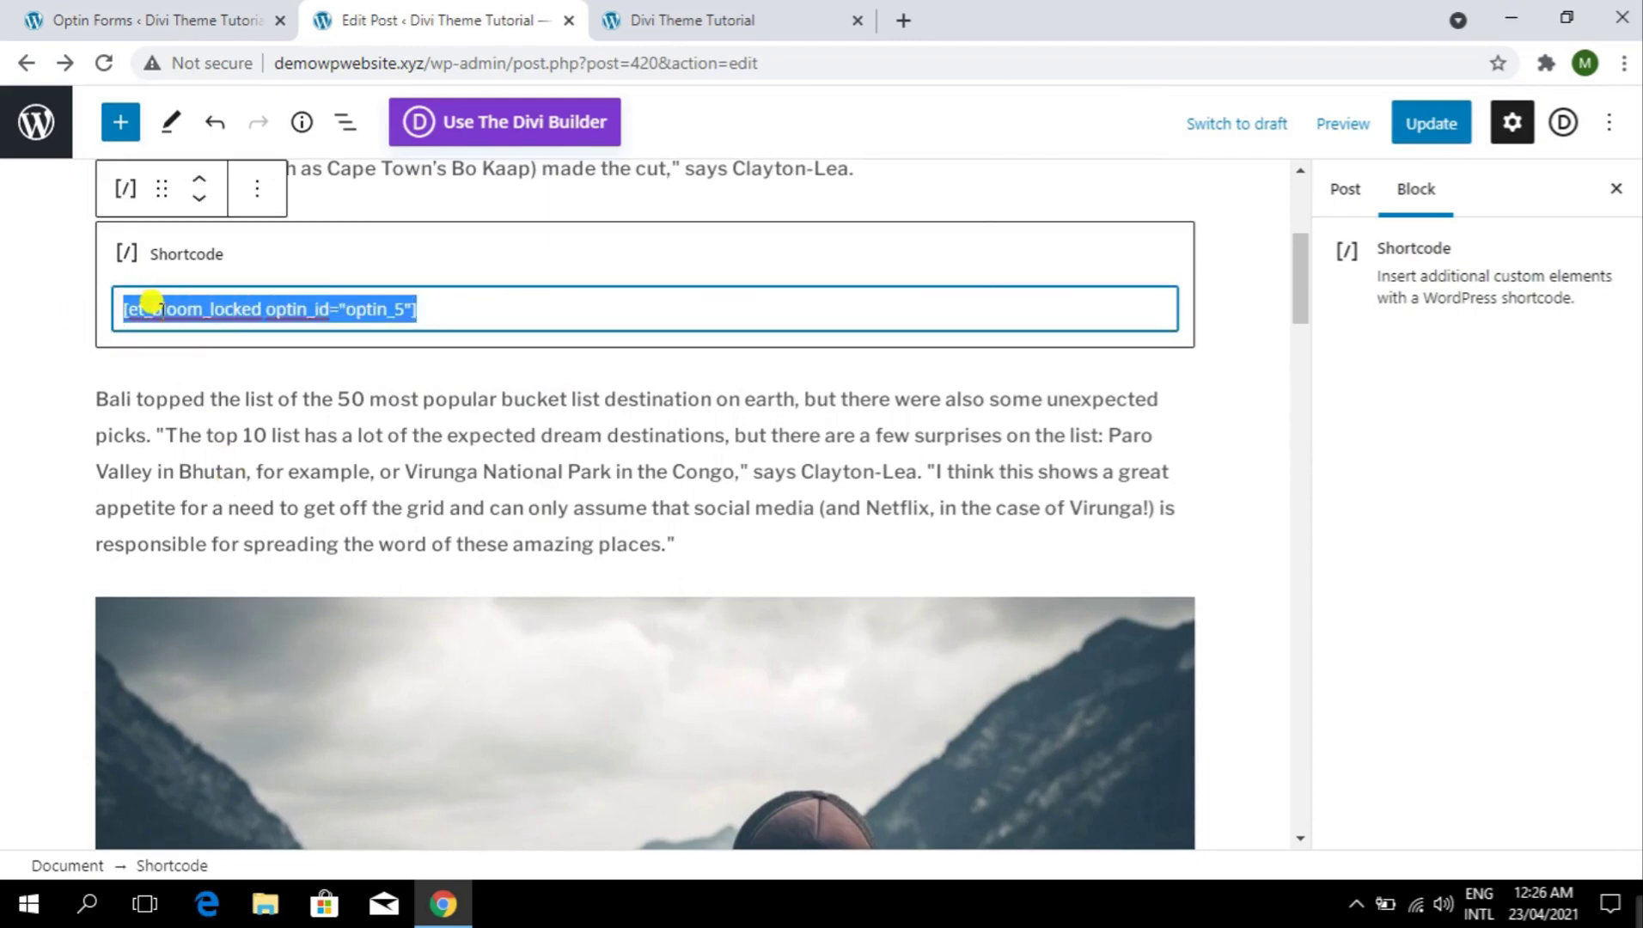
scroll(175, 384, "down", 18)
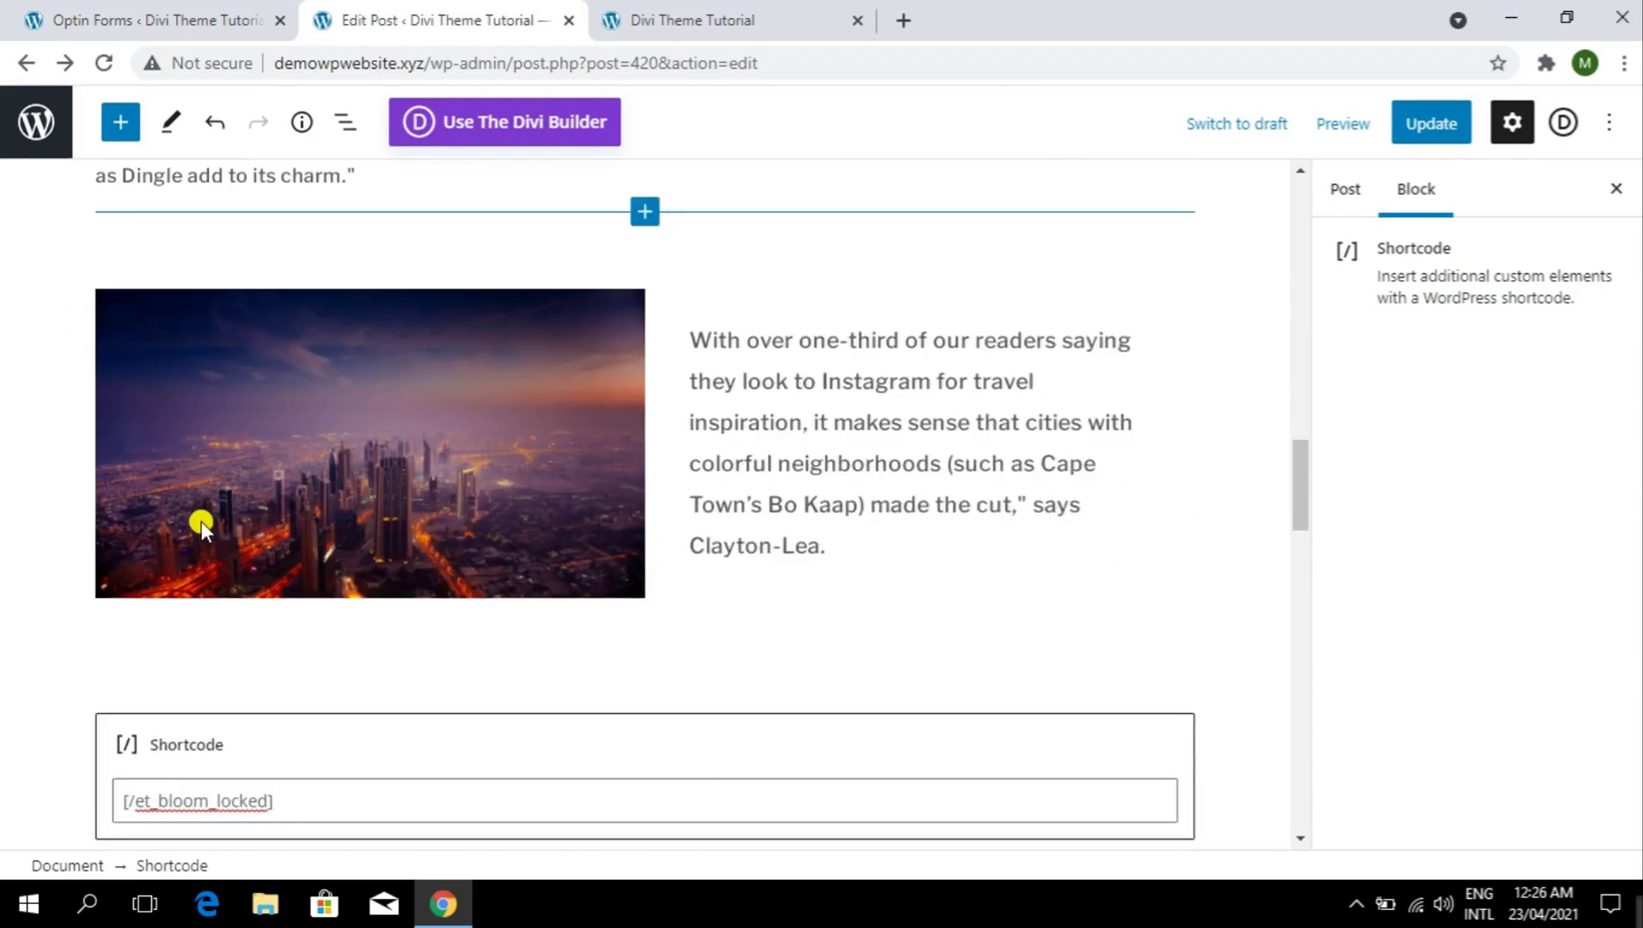
scroll(202, 523, "down", 4)
left_click_drag(293, 440, 109, 439)
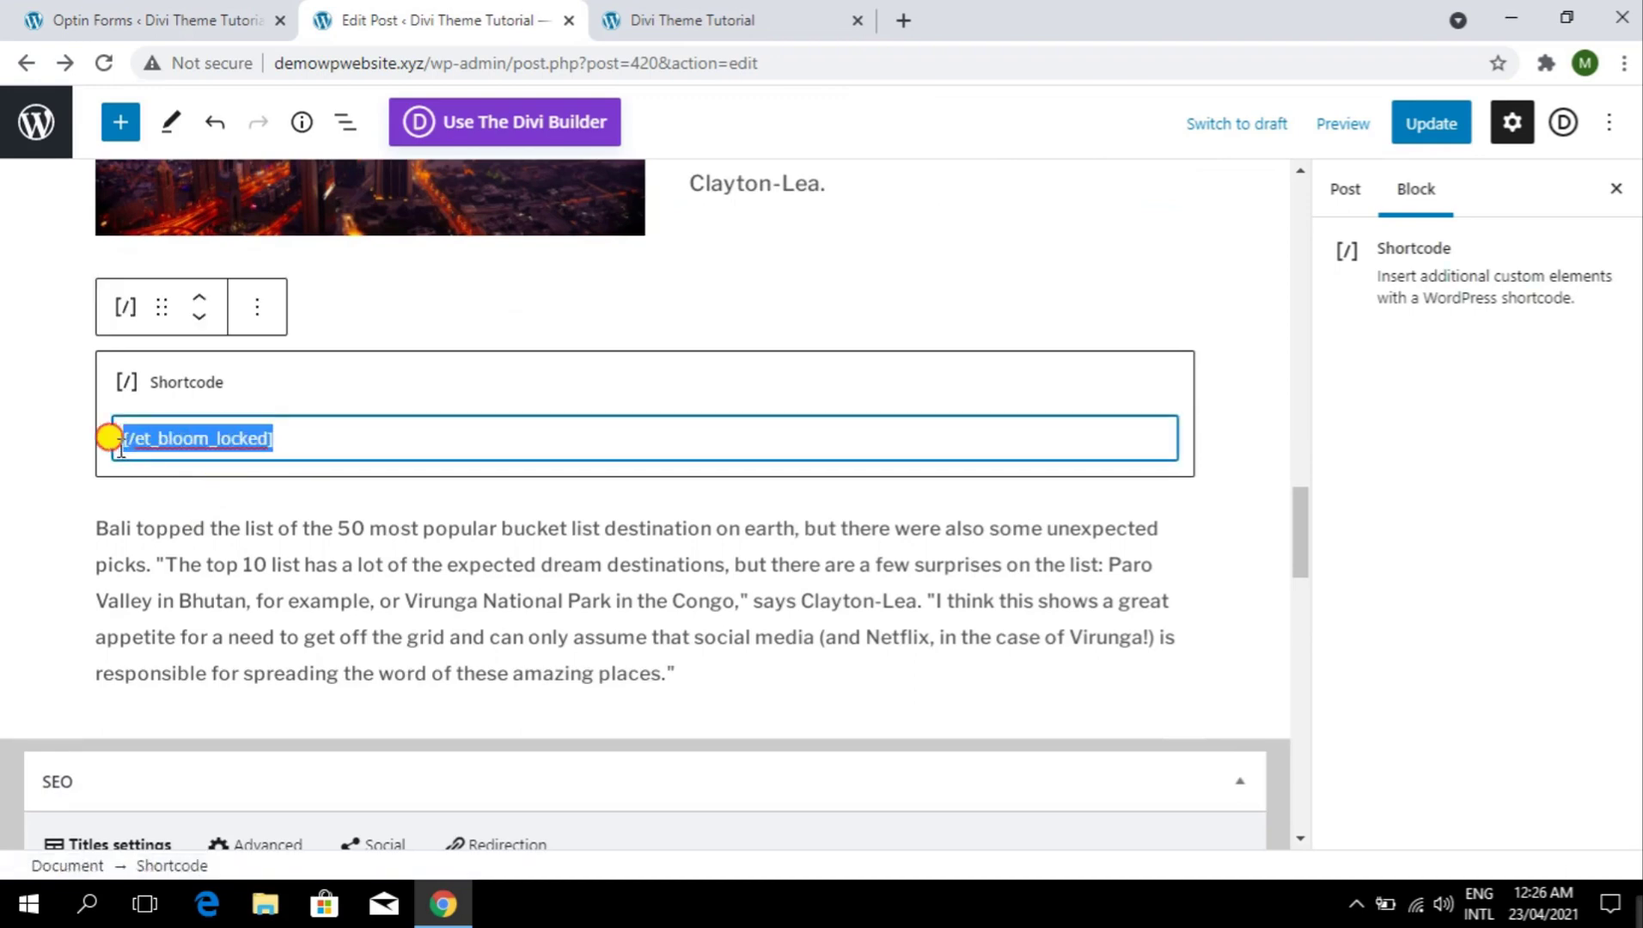
left_click(1427, 123)
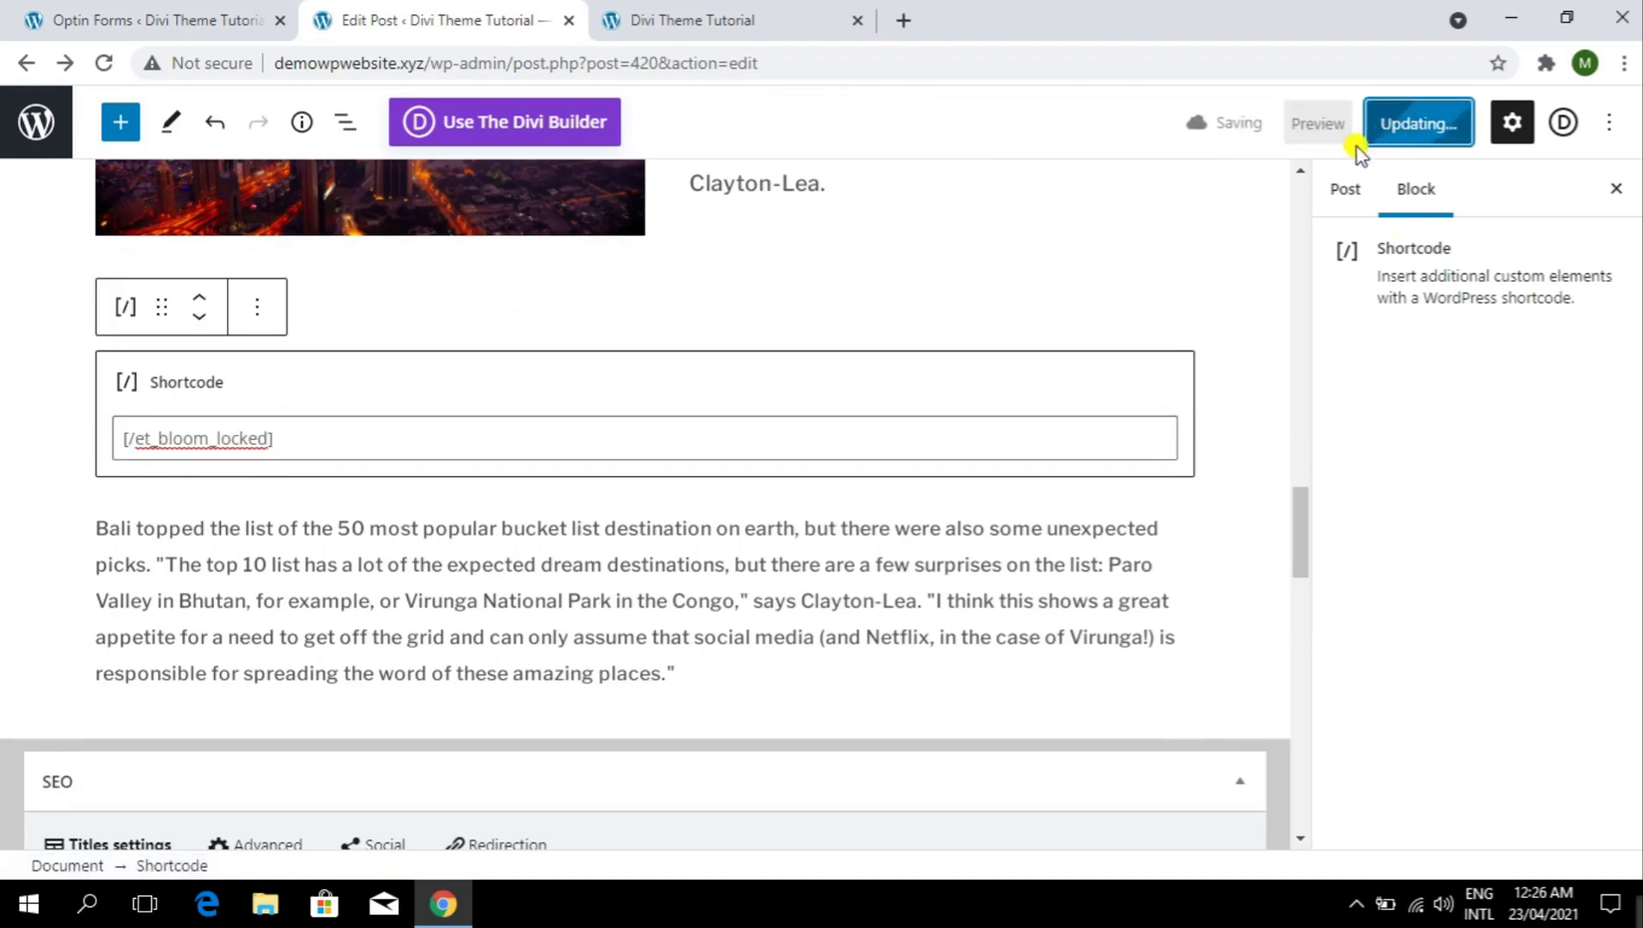
- Preview the updated post in a new tab, check the locked content optin and close the newsletter popup
left_click(1323, 127)
left_click(1165, 338)
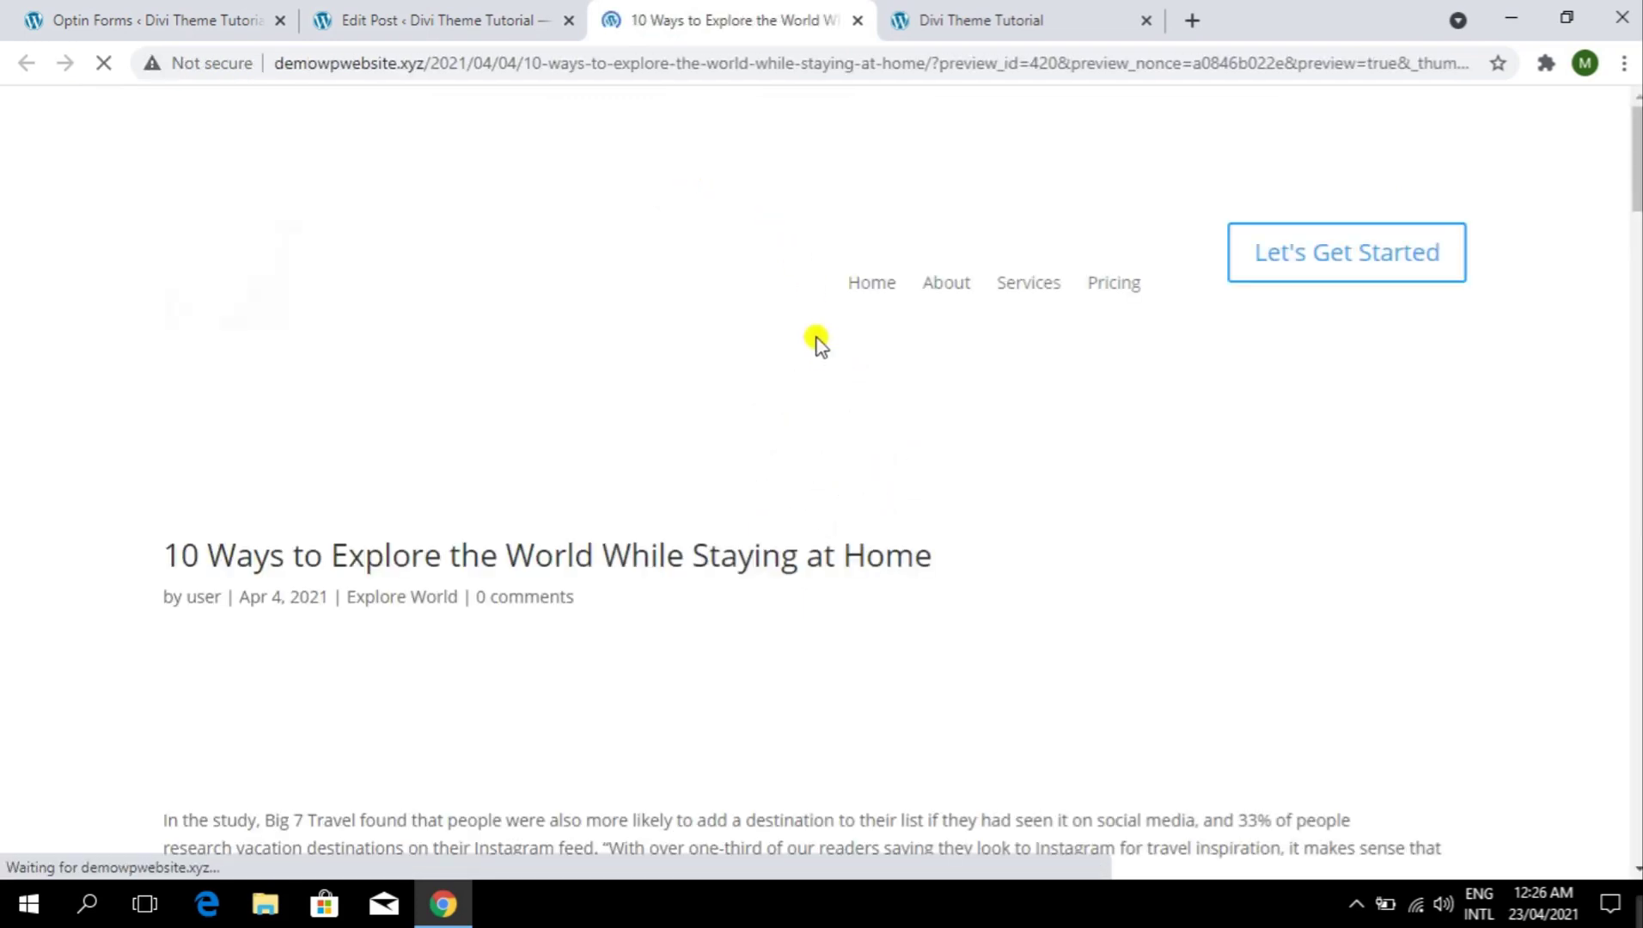
scroll(816, 335, "down", 10)
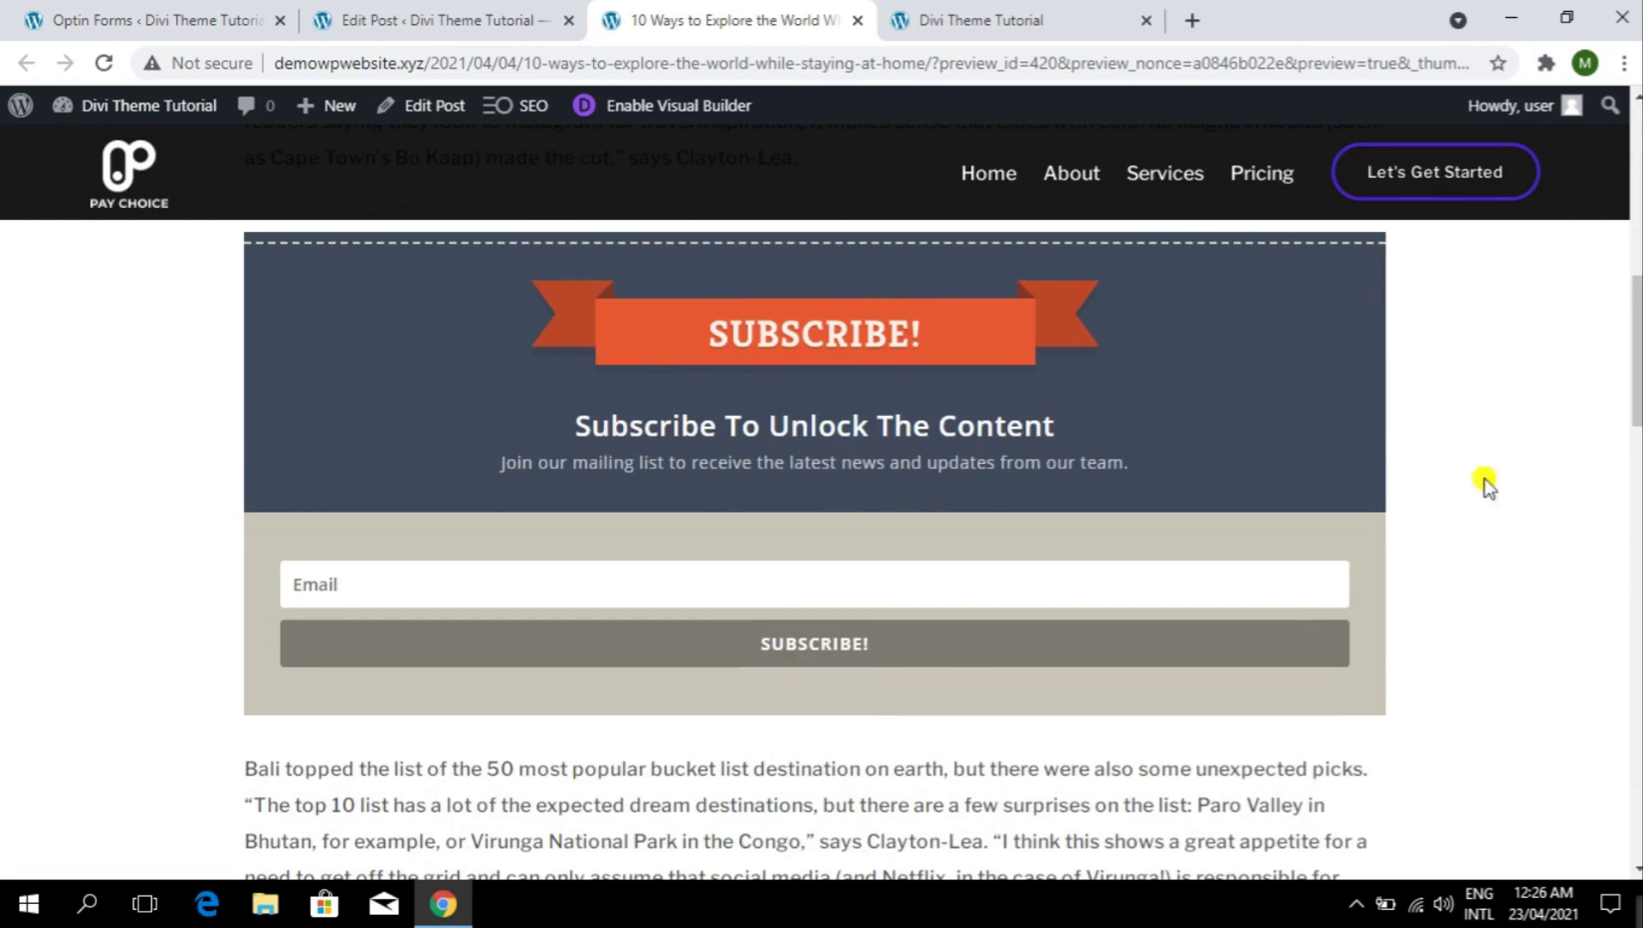
scroll(1485, 481, "down", 5)
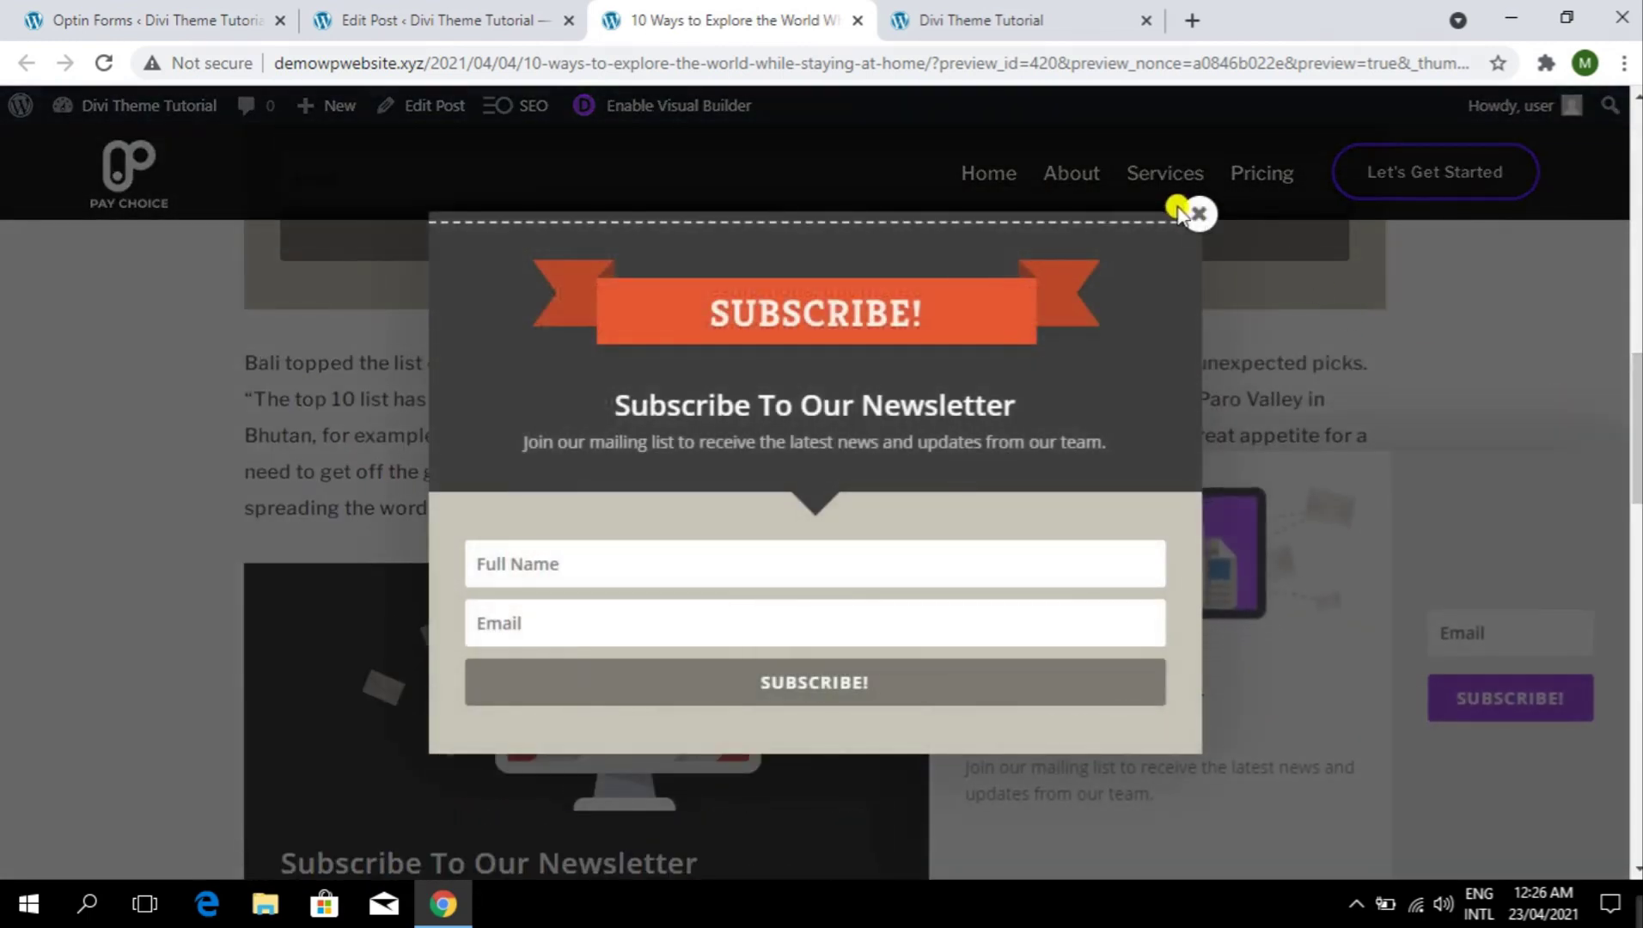
left_click(1199, 215)
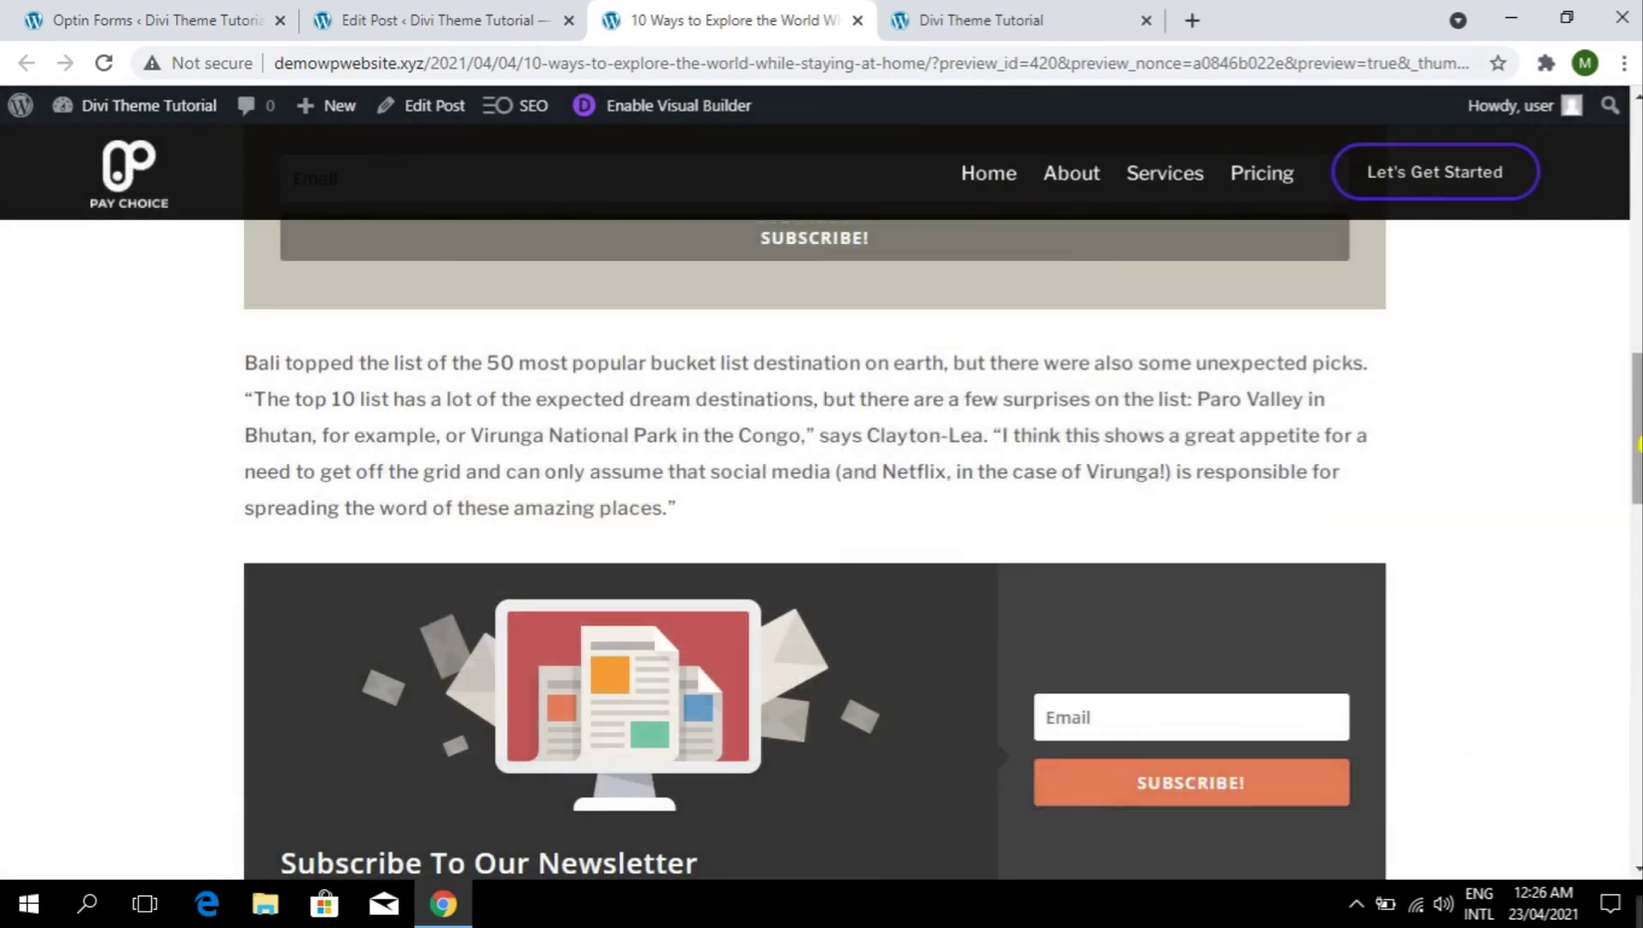
- Enter the subscriber's email in the "Subscribe To Unlock The Content" form and submit it
scroll(1640, 387, "down", 3)
scroll(1640, 344, "up", 10)
mouse_move(1640, 335)
left_mouse_down()
mouse_move(1640, 253)
mouse_move(1637, 534)
mouse_move(1638, 361)
left_mouse_up()
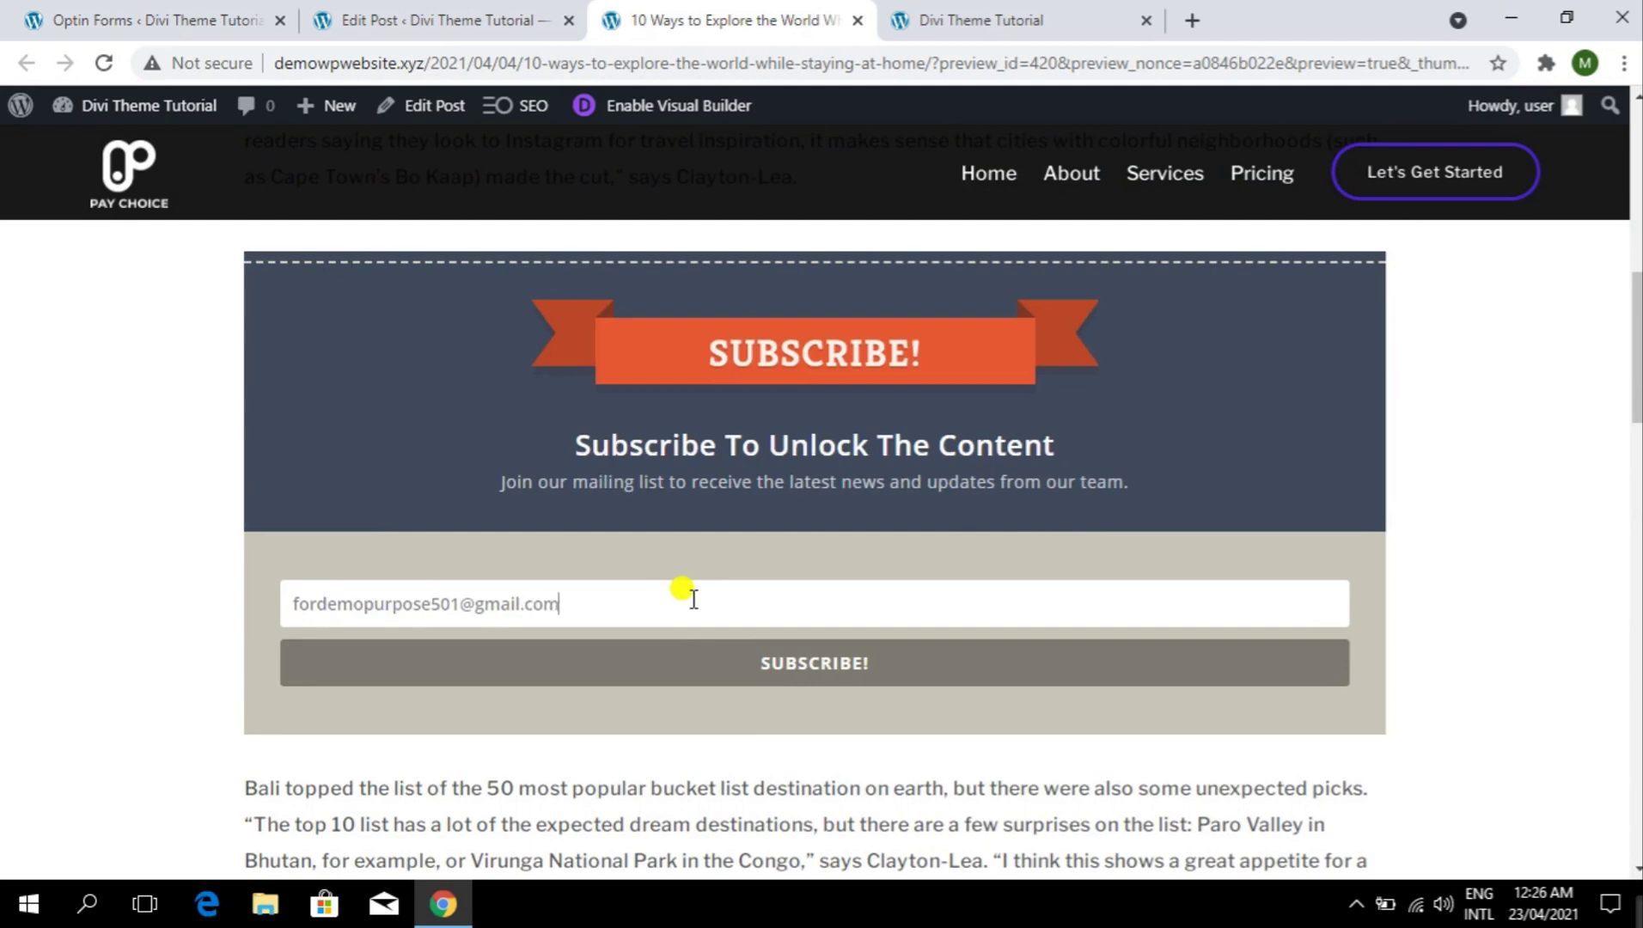
key("Return")
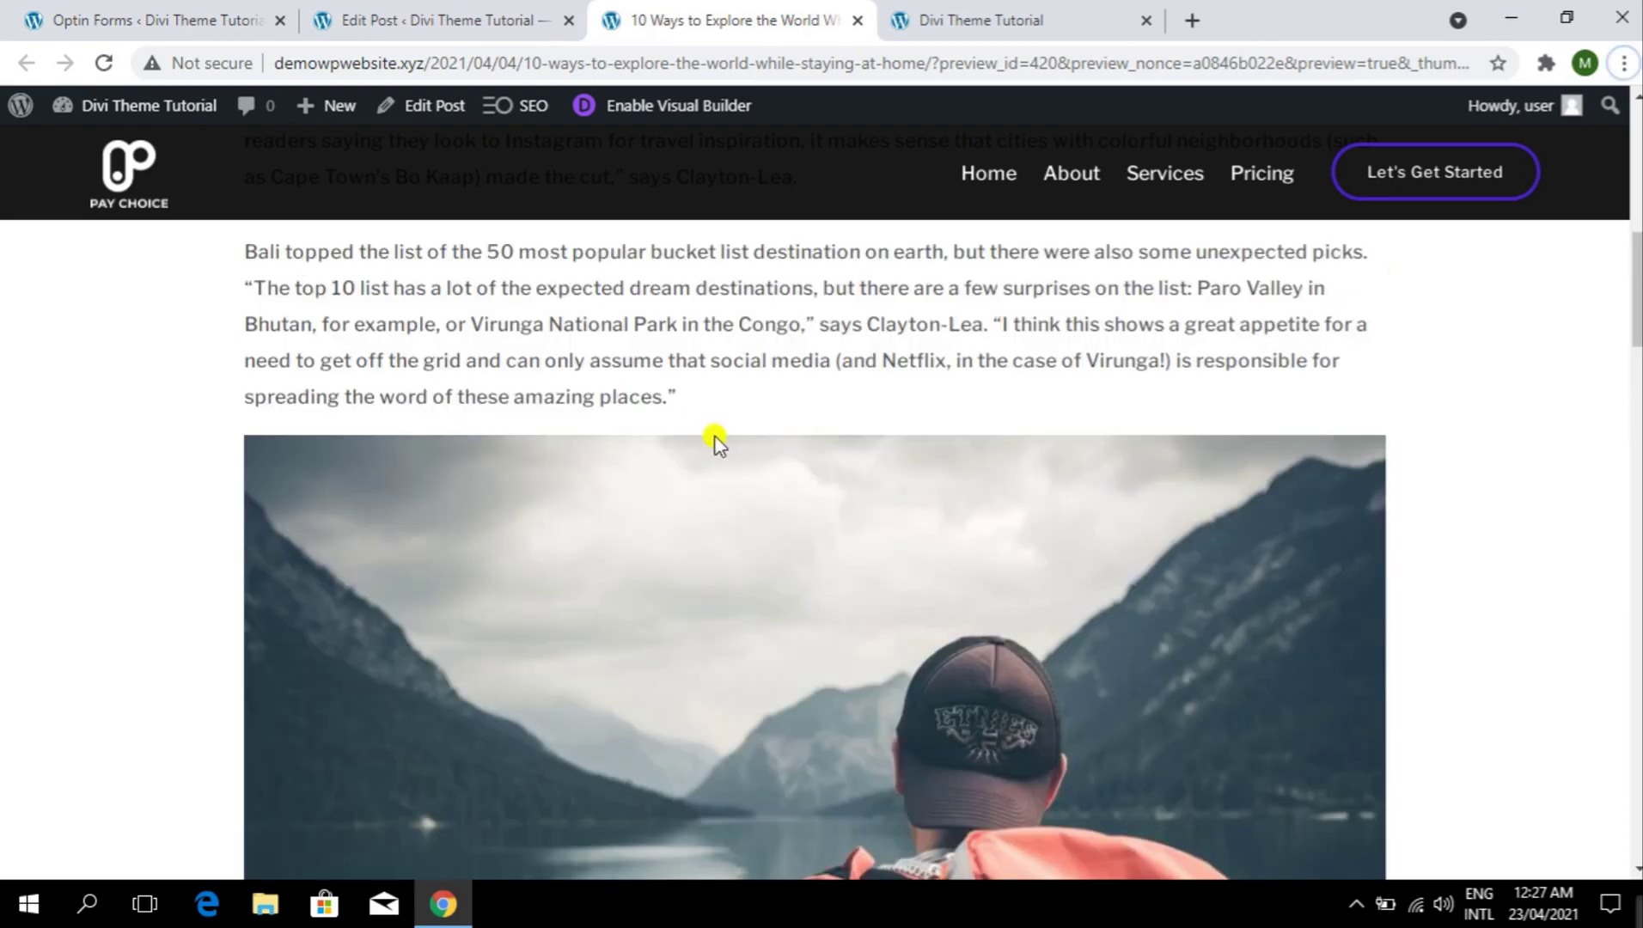
- Look through the previewed post from the formerly locked section down to the below-post optin and back up
scroll(682, 385, "up", 2)
scroll(687, 387, "down", 15)
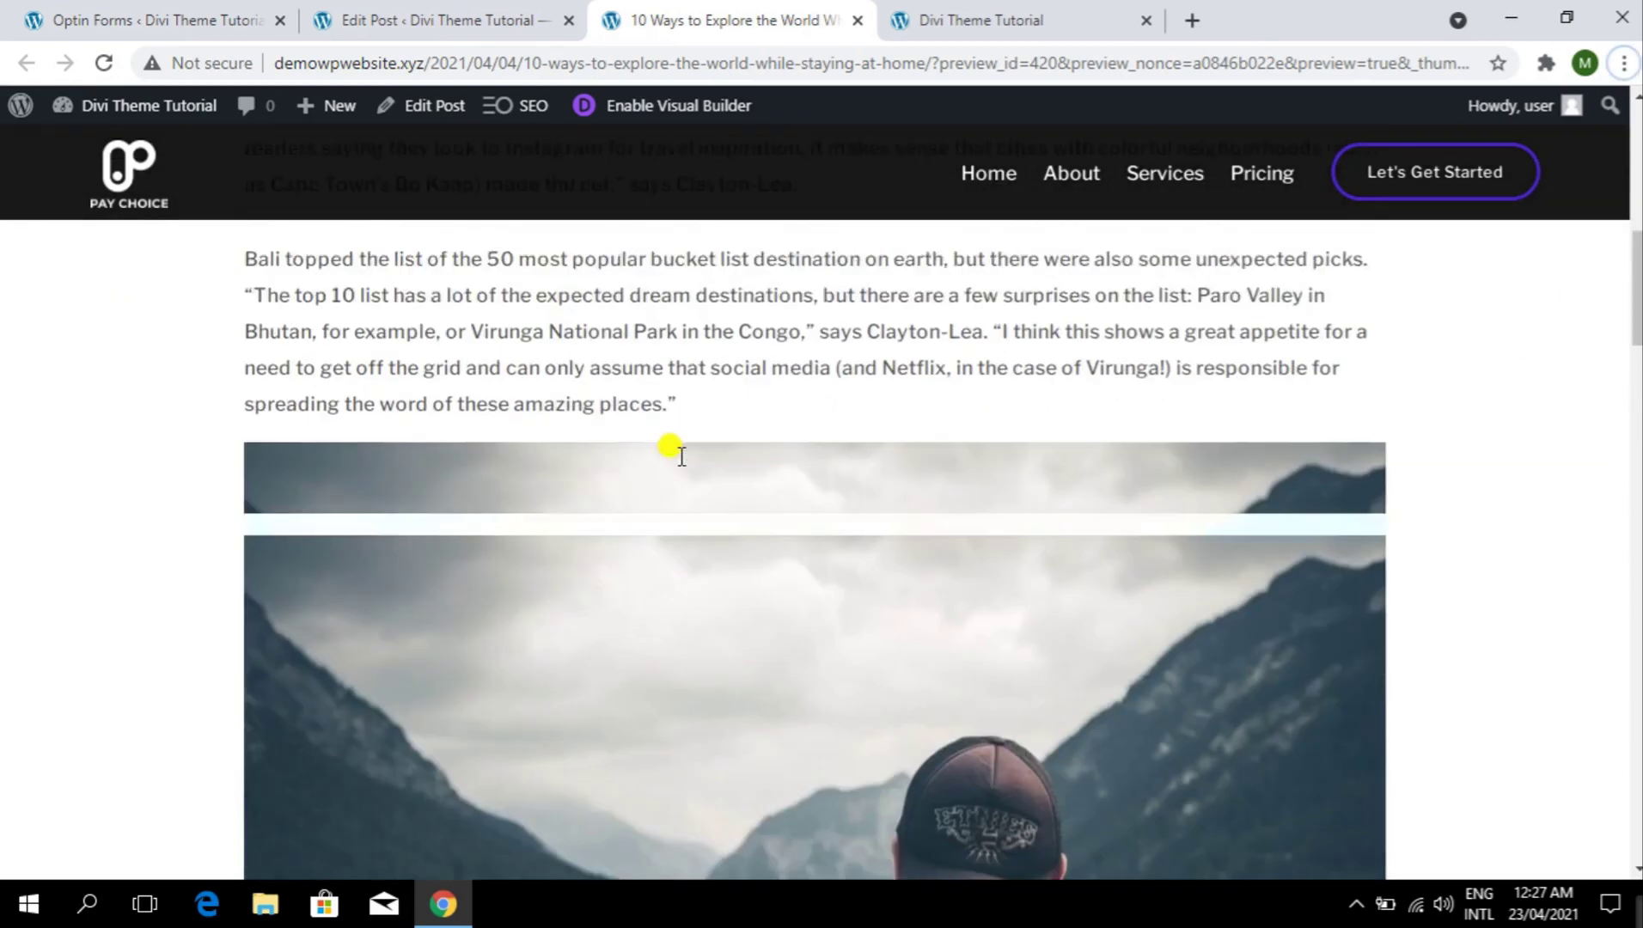
scroll(671, 445, "down", 6)
scroll(859, 455, "up", 15)
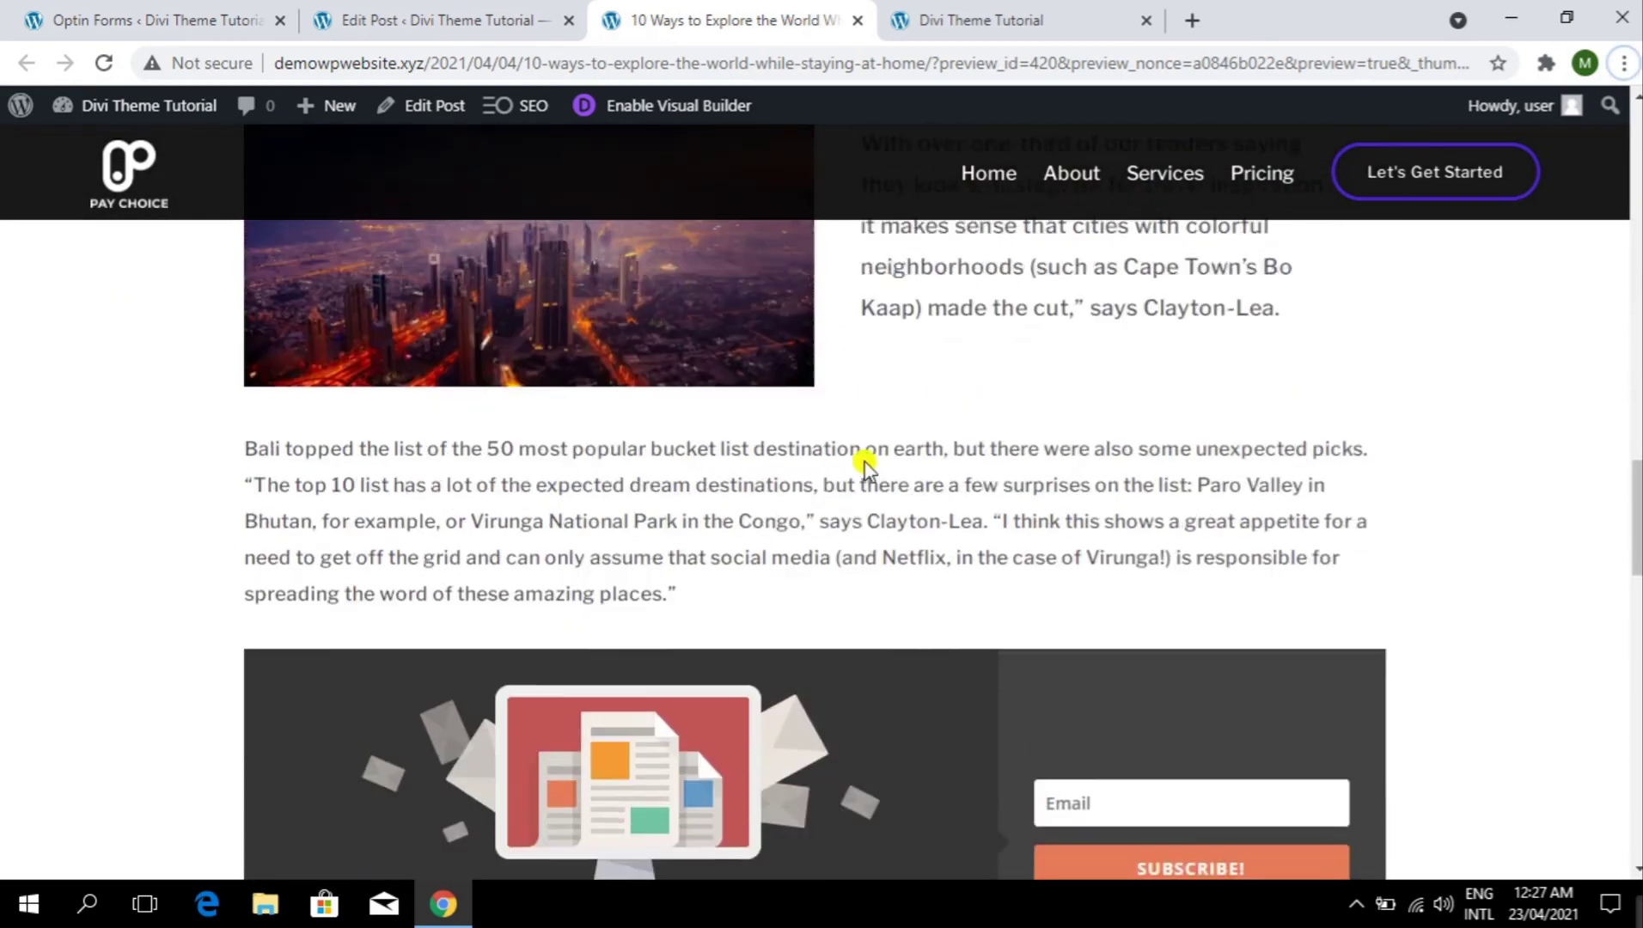
scroll(857, 450, "up", 12)
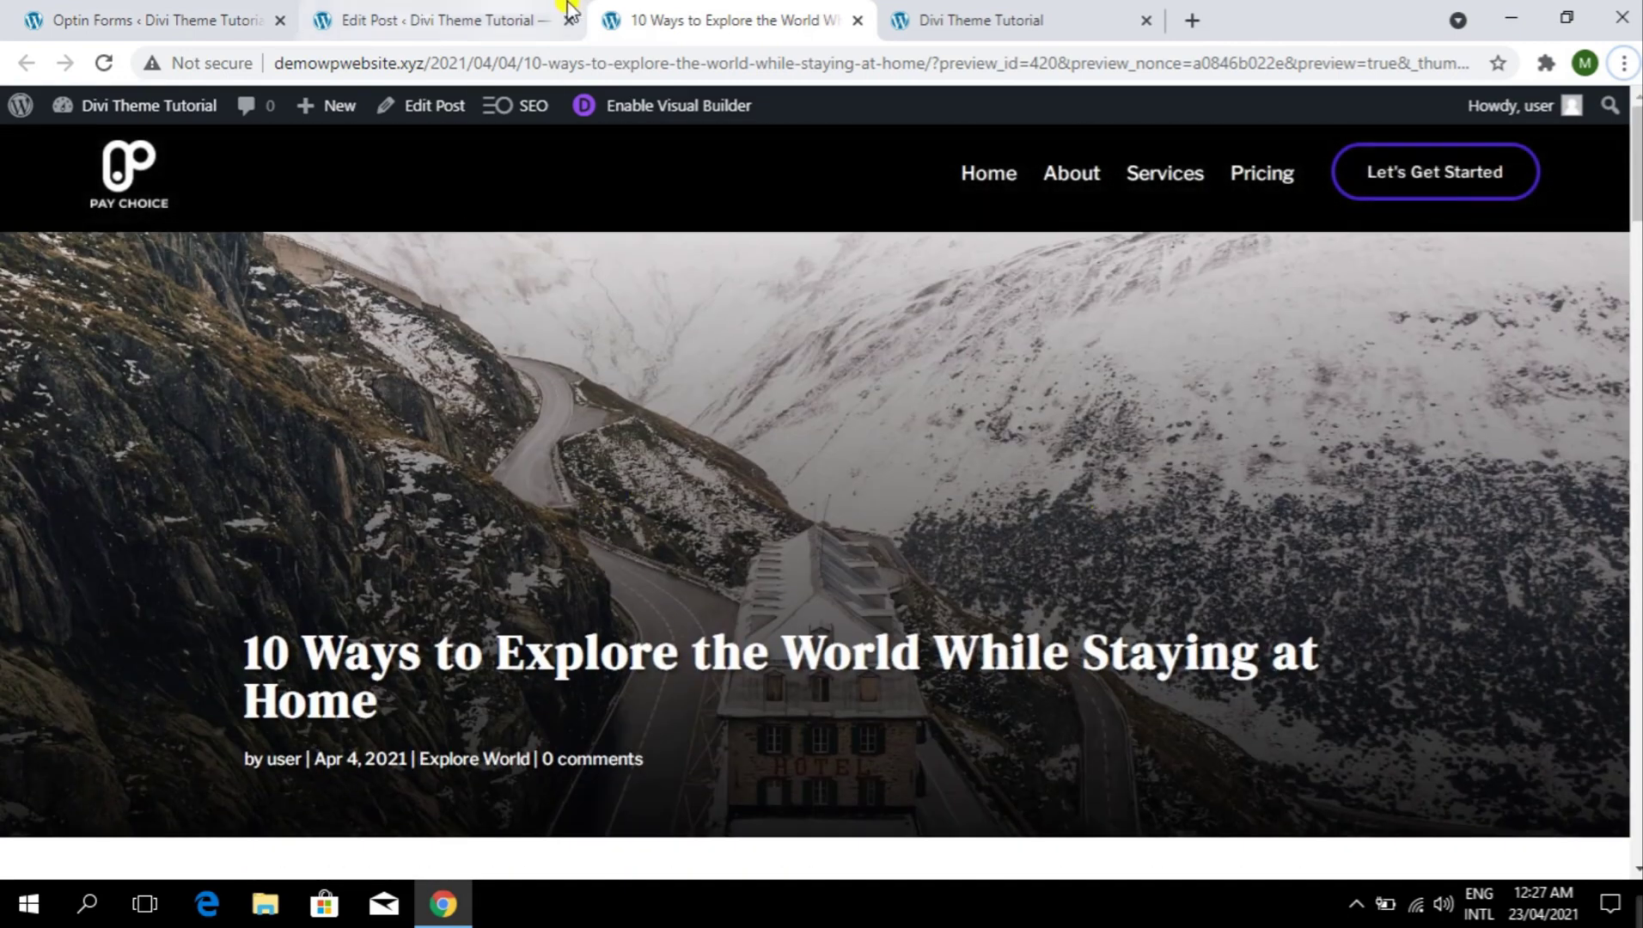
- Close the post preview, return to the Bloom optin list and dismiss the shortcode dialog
left_click(858, 20)
left_click(182, 16)
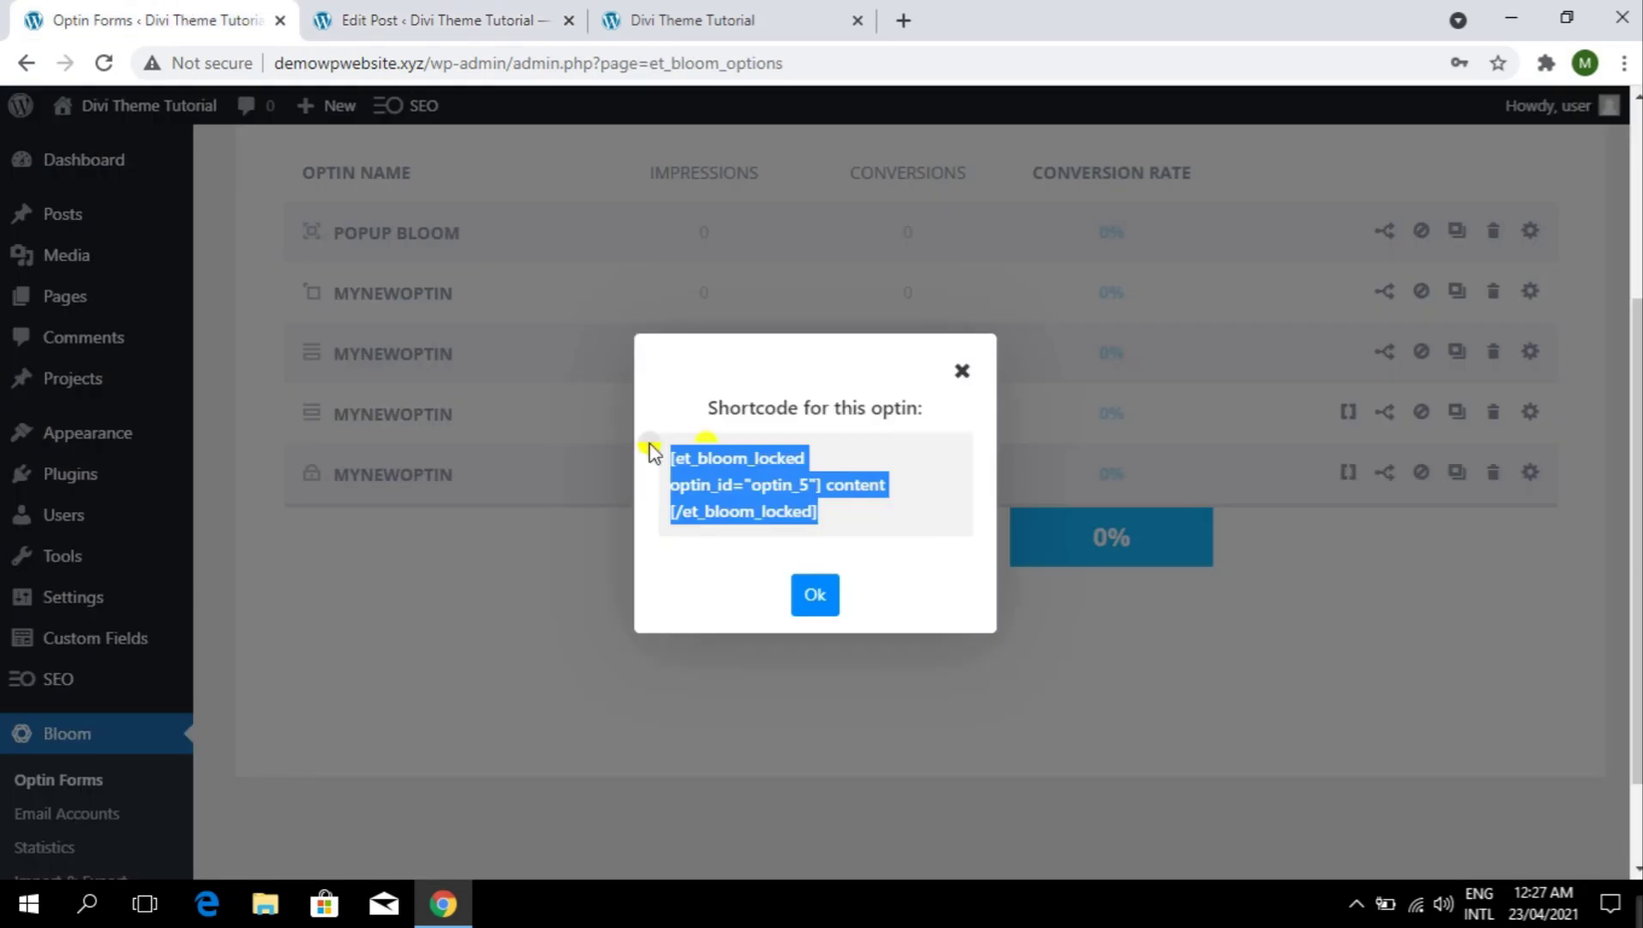
left_click(976, 365)
scroll(803, 506, "up", 3)
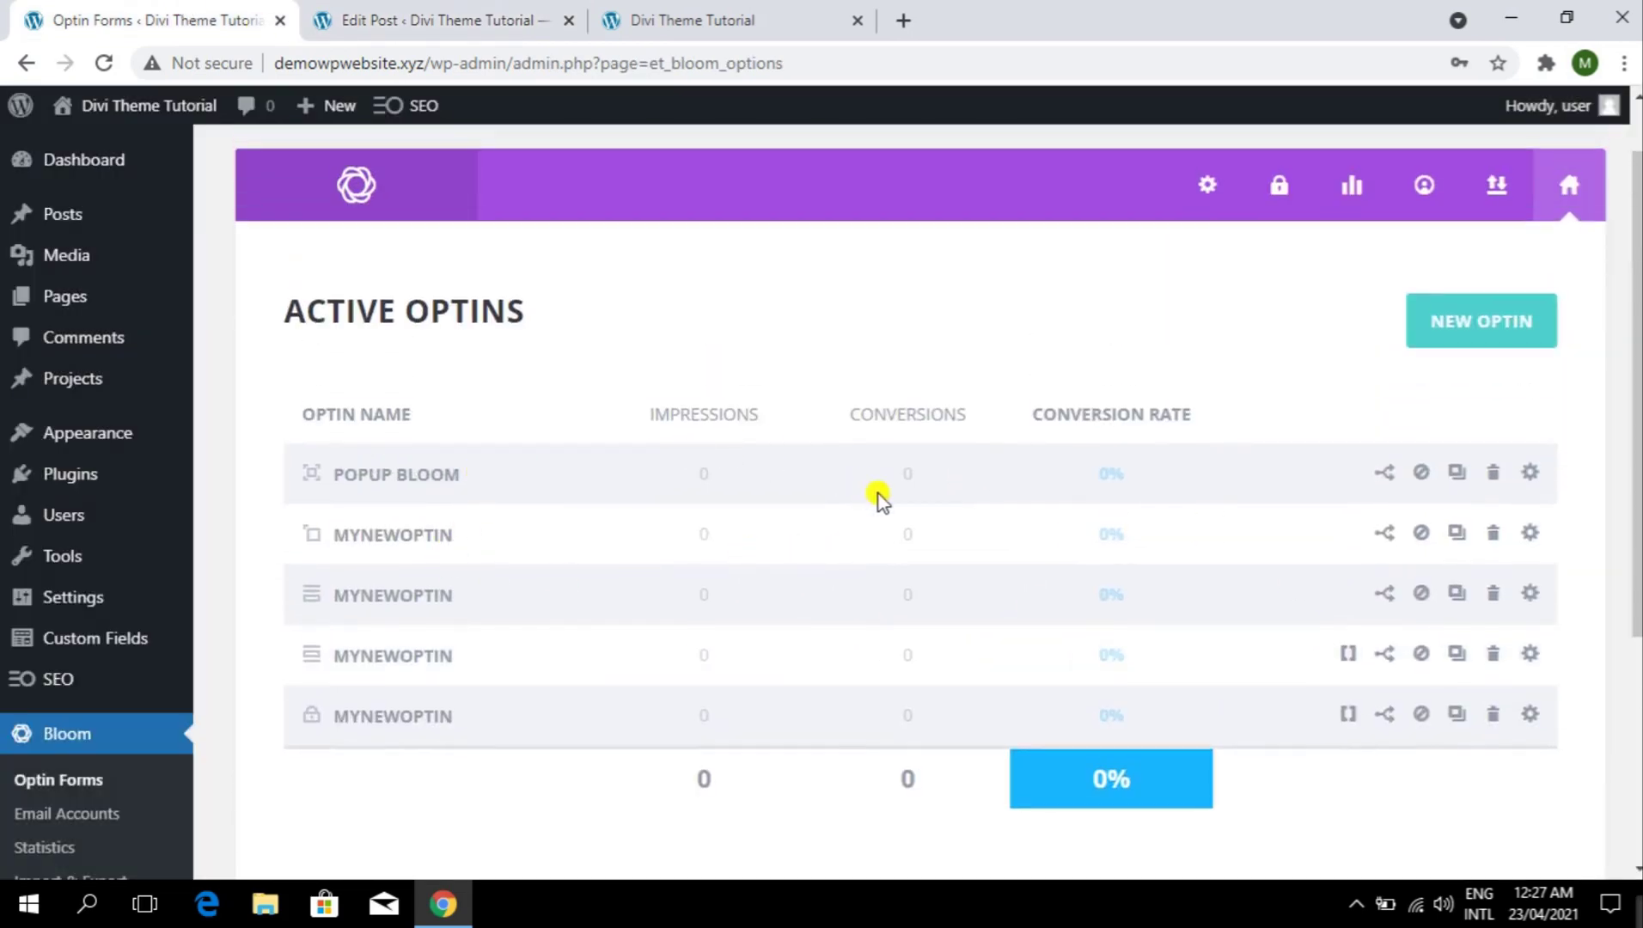
- Open Bloom's optin statistics and examine the overview, My Optins, New Sign Ups and the Site Builders list's subscribers
left_click(1352, 204)
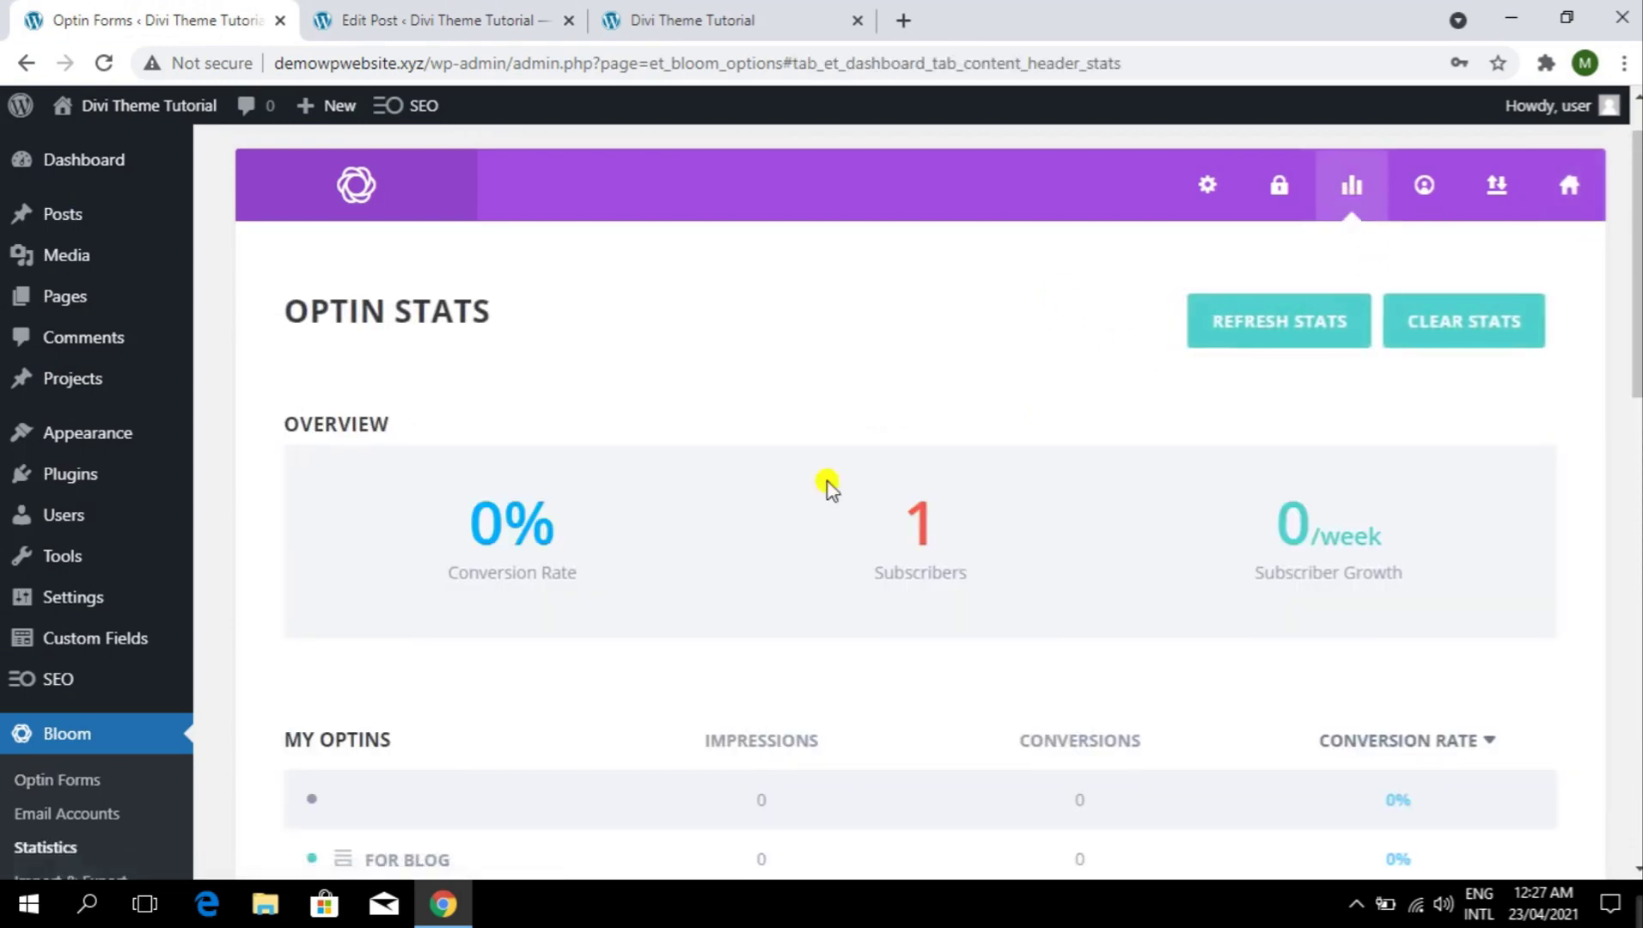
scroll(653, 361, "down", 2)
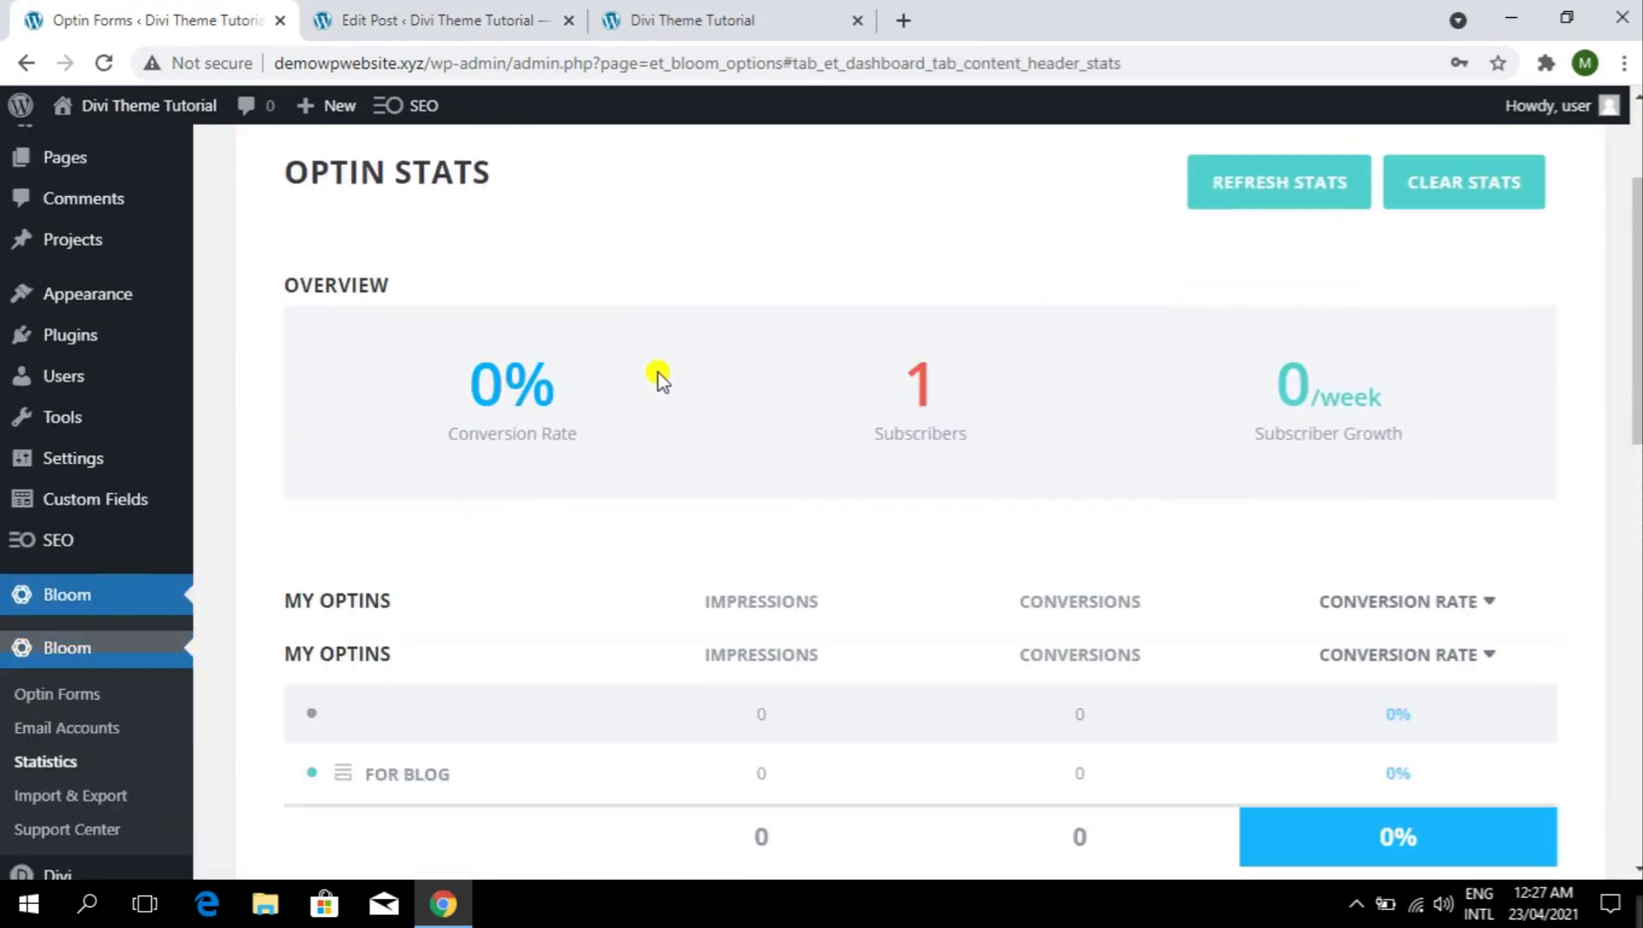
scroll(659, 378, "up", 2)
left_click_drag(1639, 308, 1639, 469)
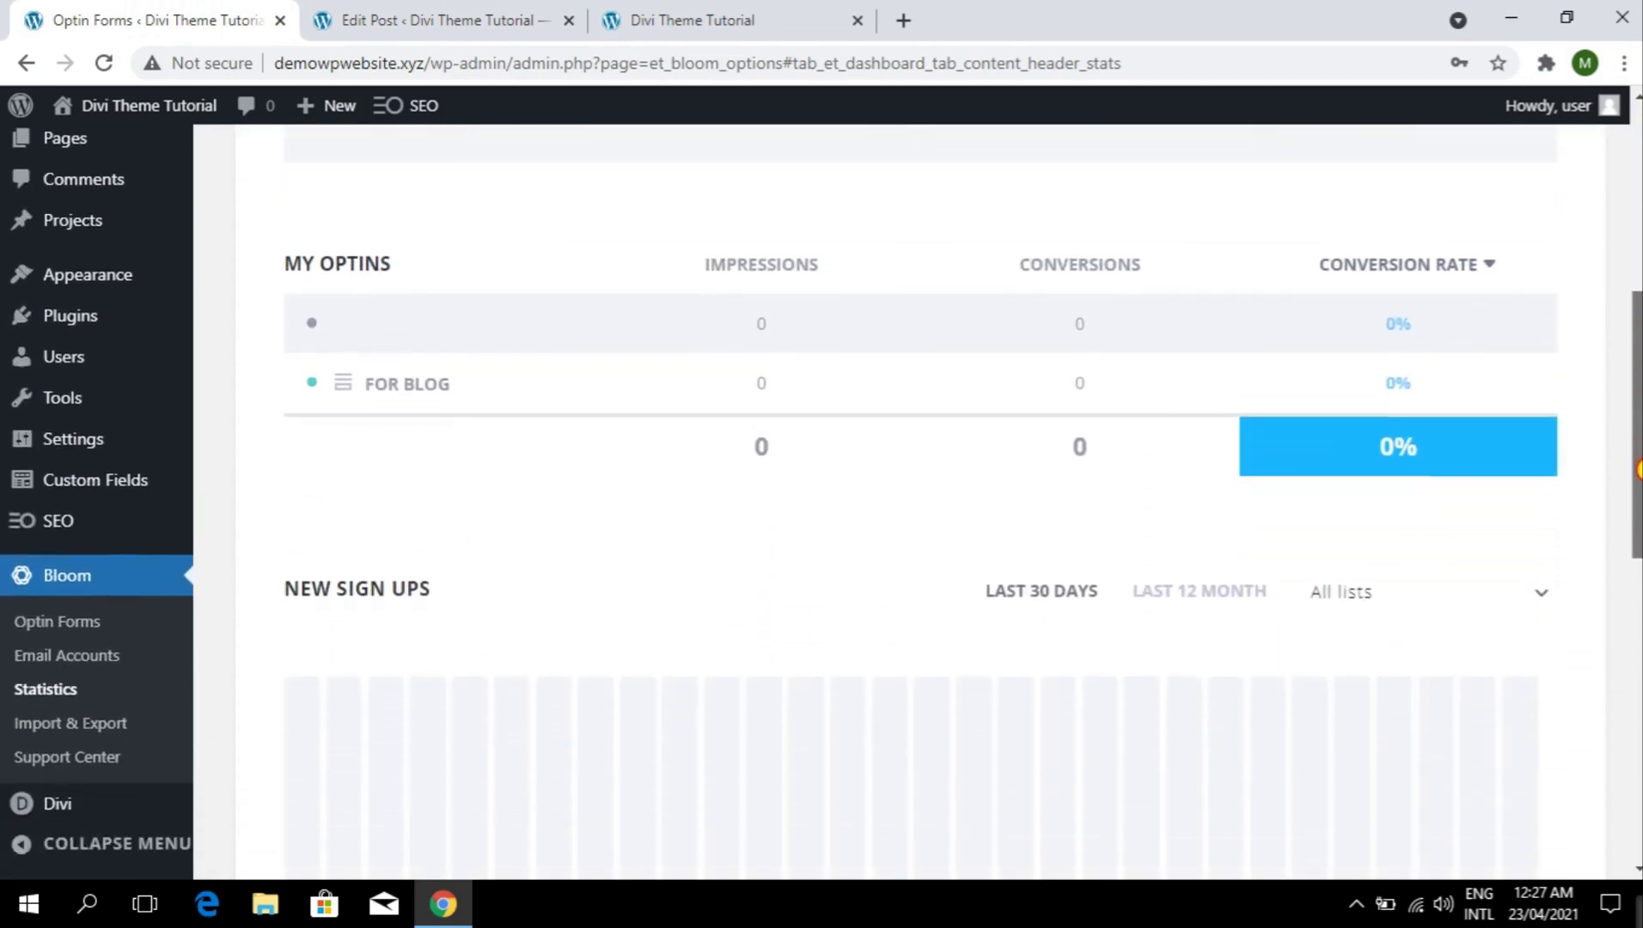
left_click_drag(286, 257, 528, 267)
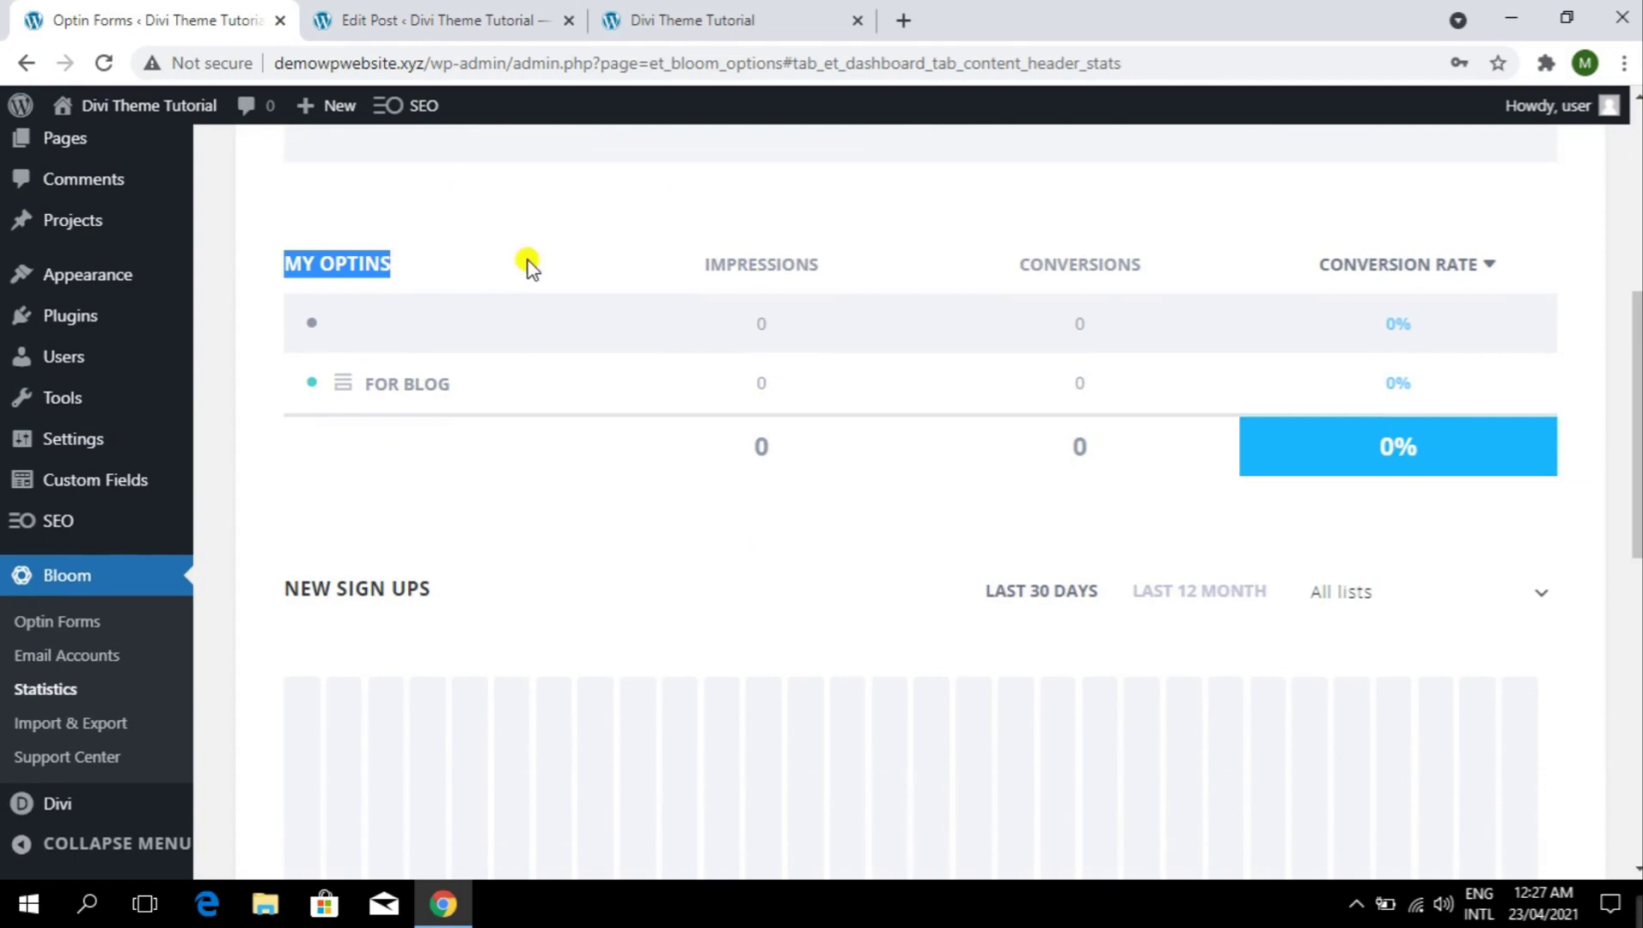
triple_click(427, 384)
scroll(664, 469, "down", 8)
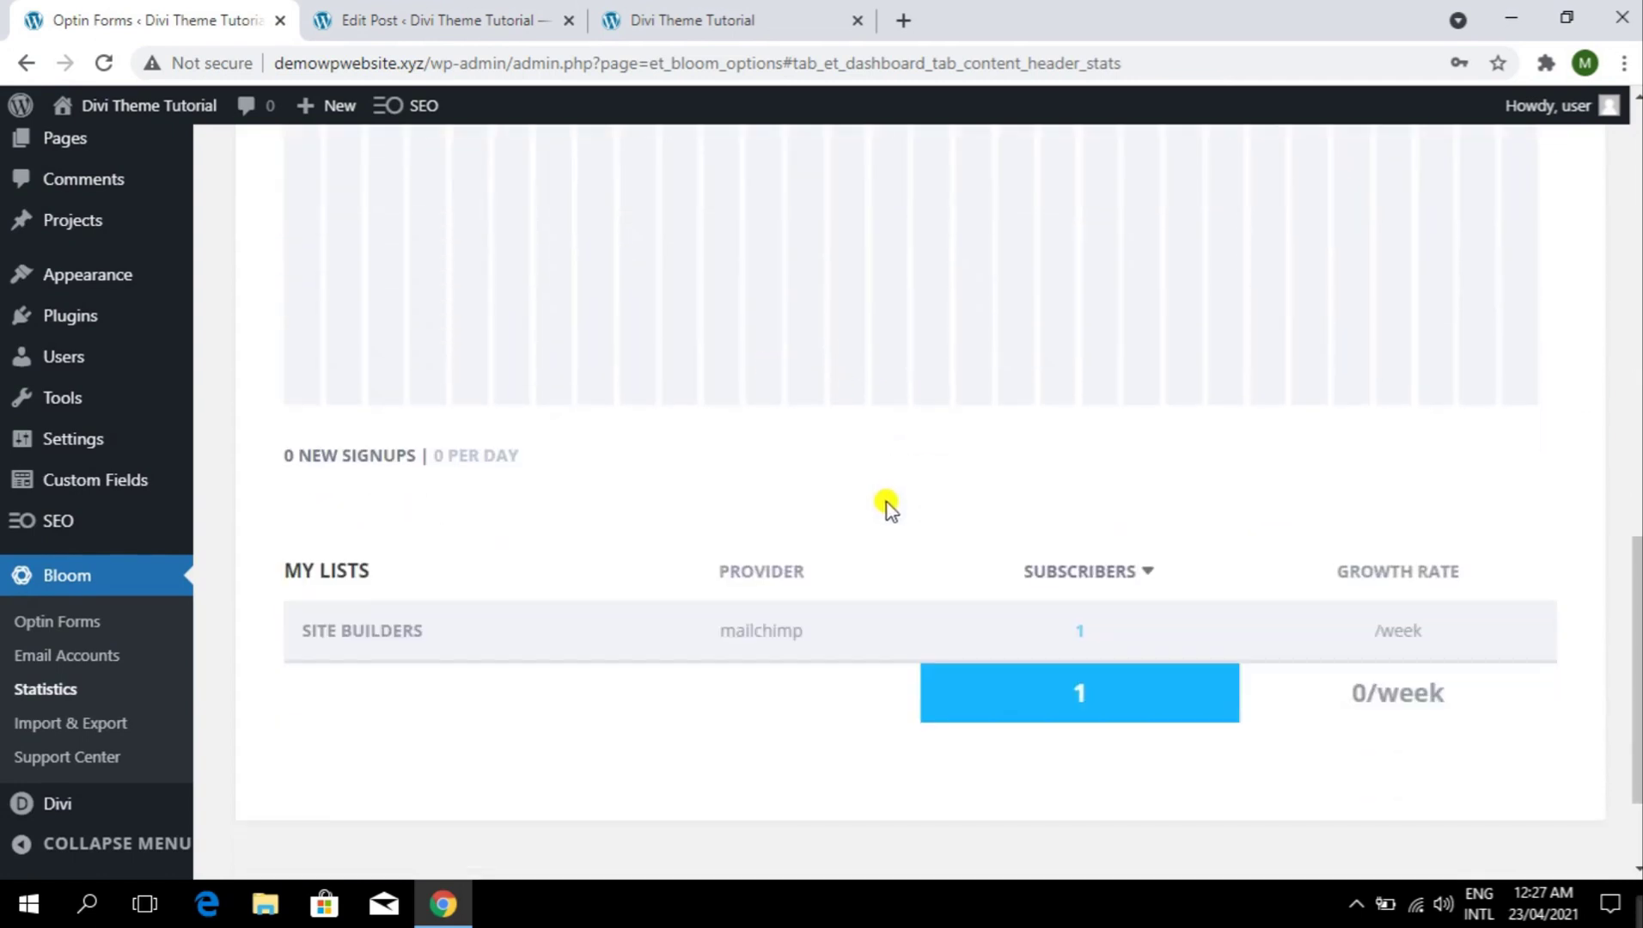
scroll(889, 509, "down", 2)
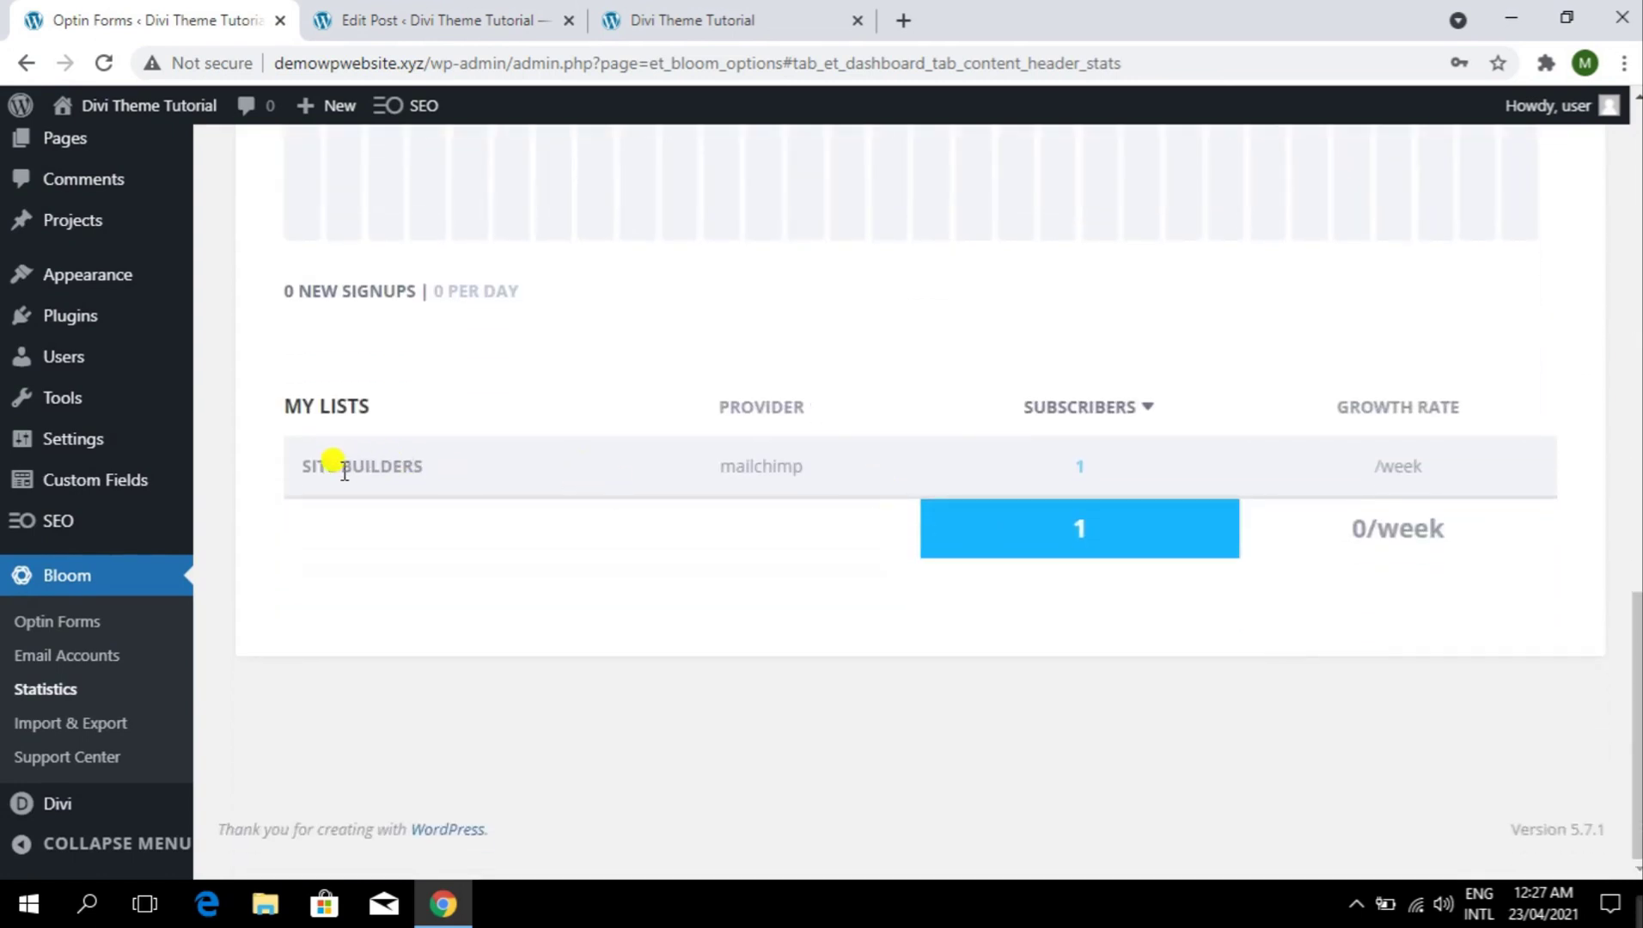
left_click_drag(296, 469, 479, 469)
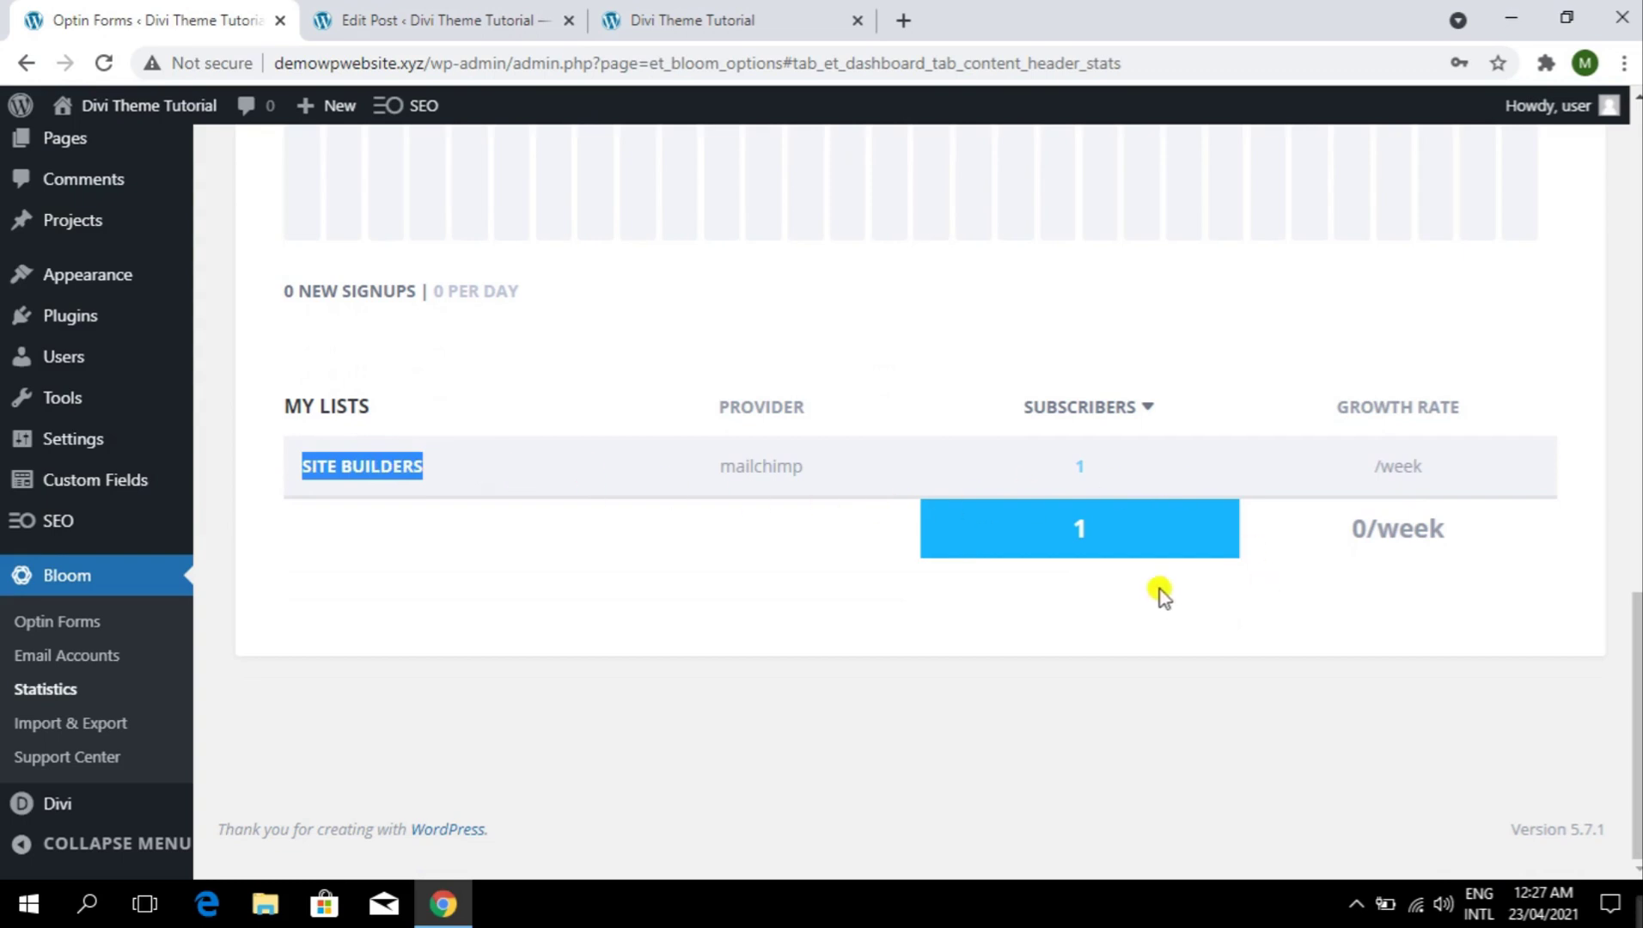
left_click(1071, 465)
left_click_drag(1639, 705, 1639, 209)
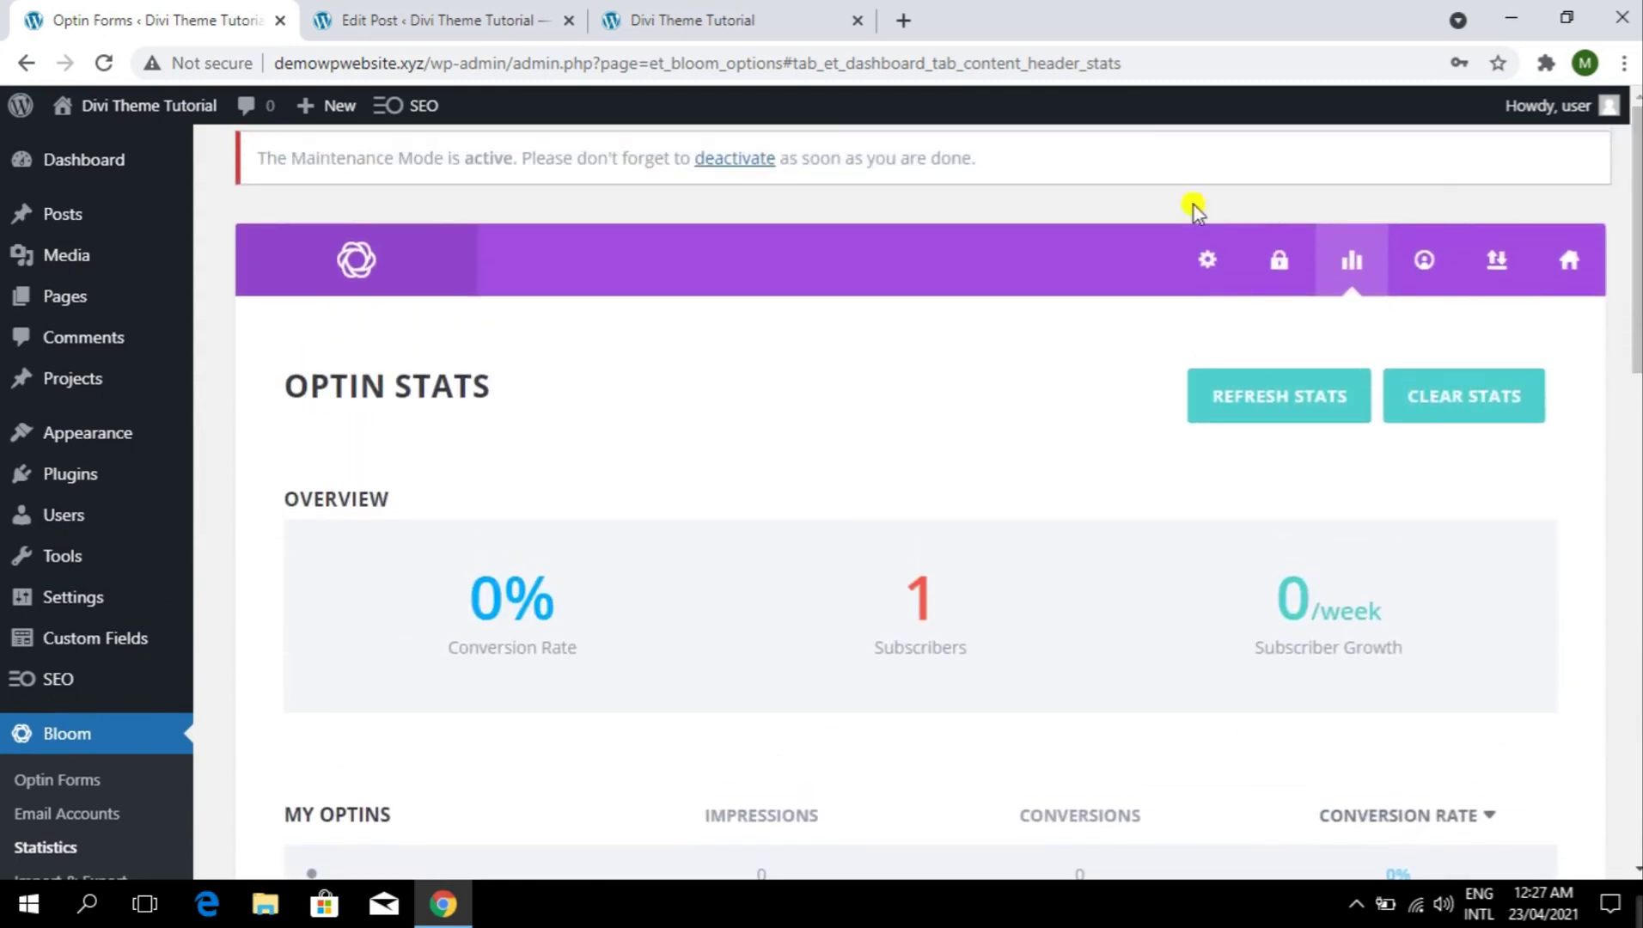
- Look at the Bloom settings, then return to the active optins and review their impressions, conversions and conversion rate columns
left_click(1203, 260)
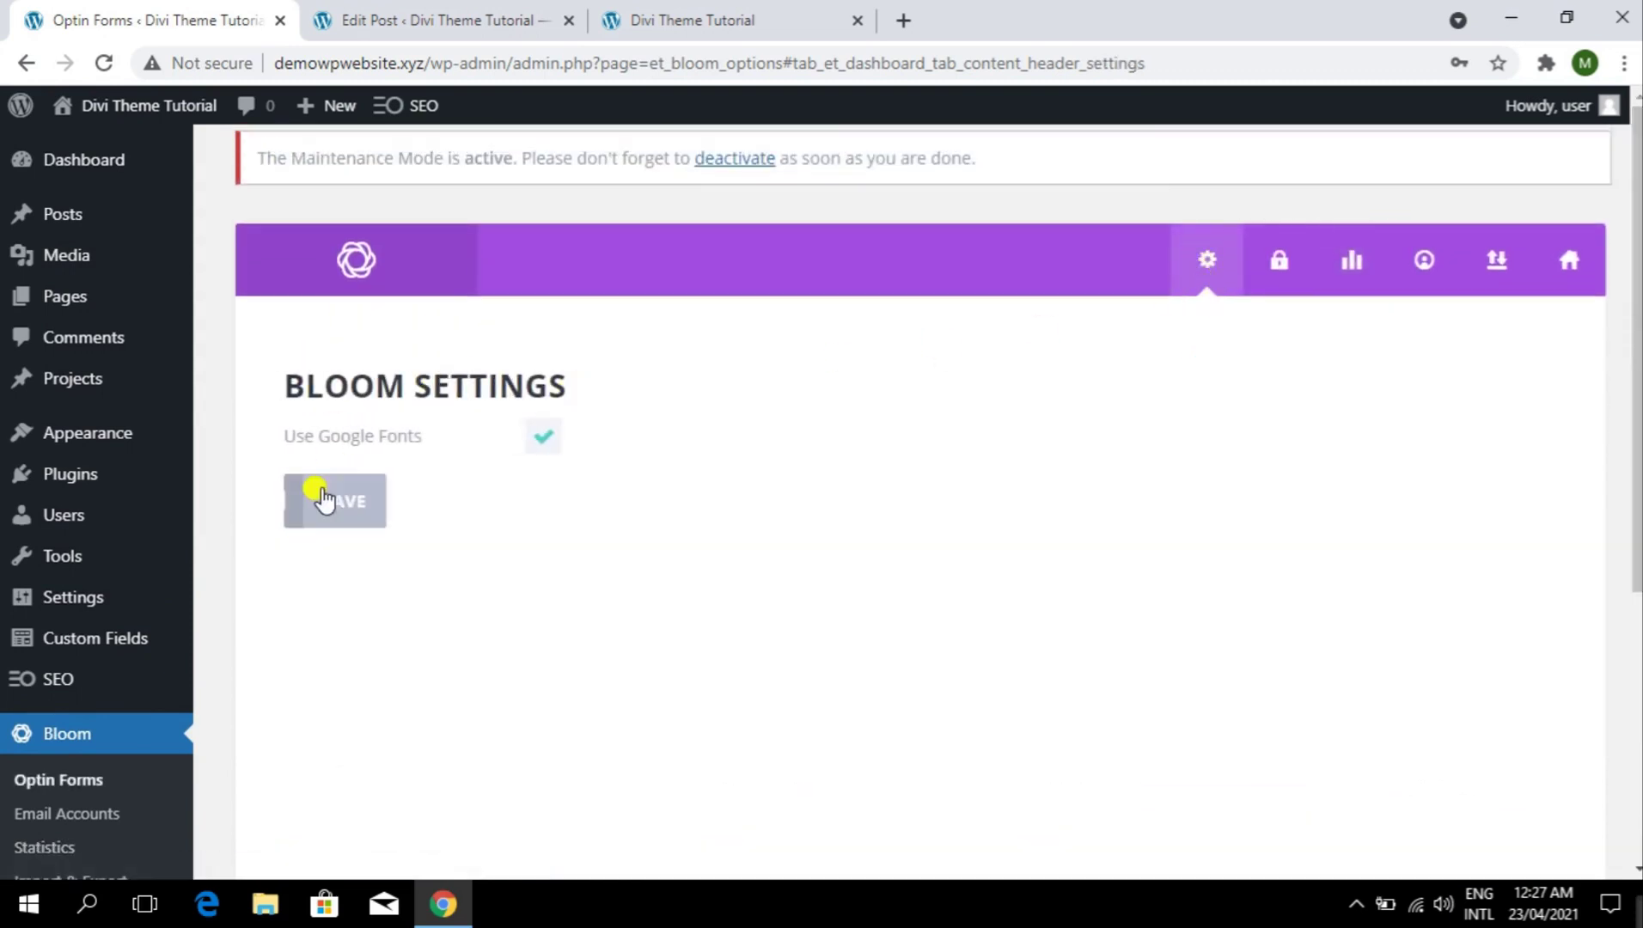
left_click(99, 781)
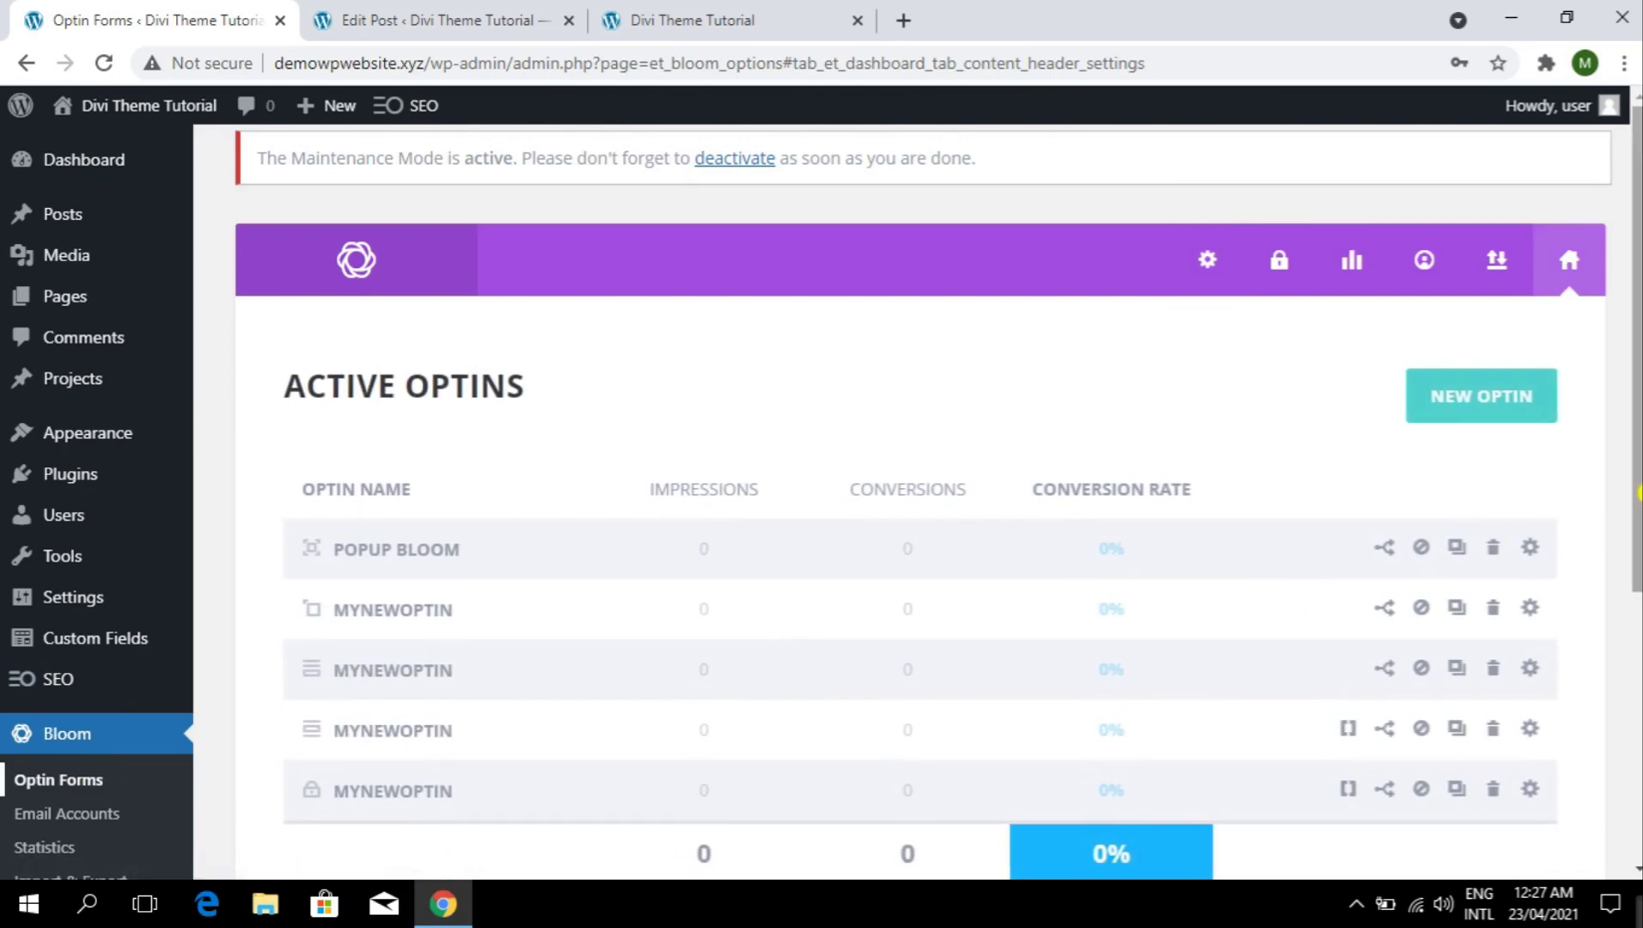
scroll(1612, 514, "down", 3)
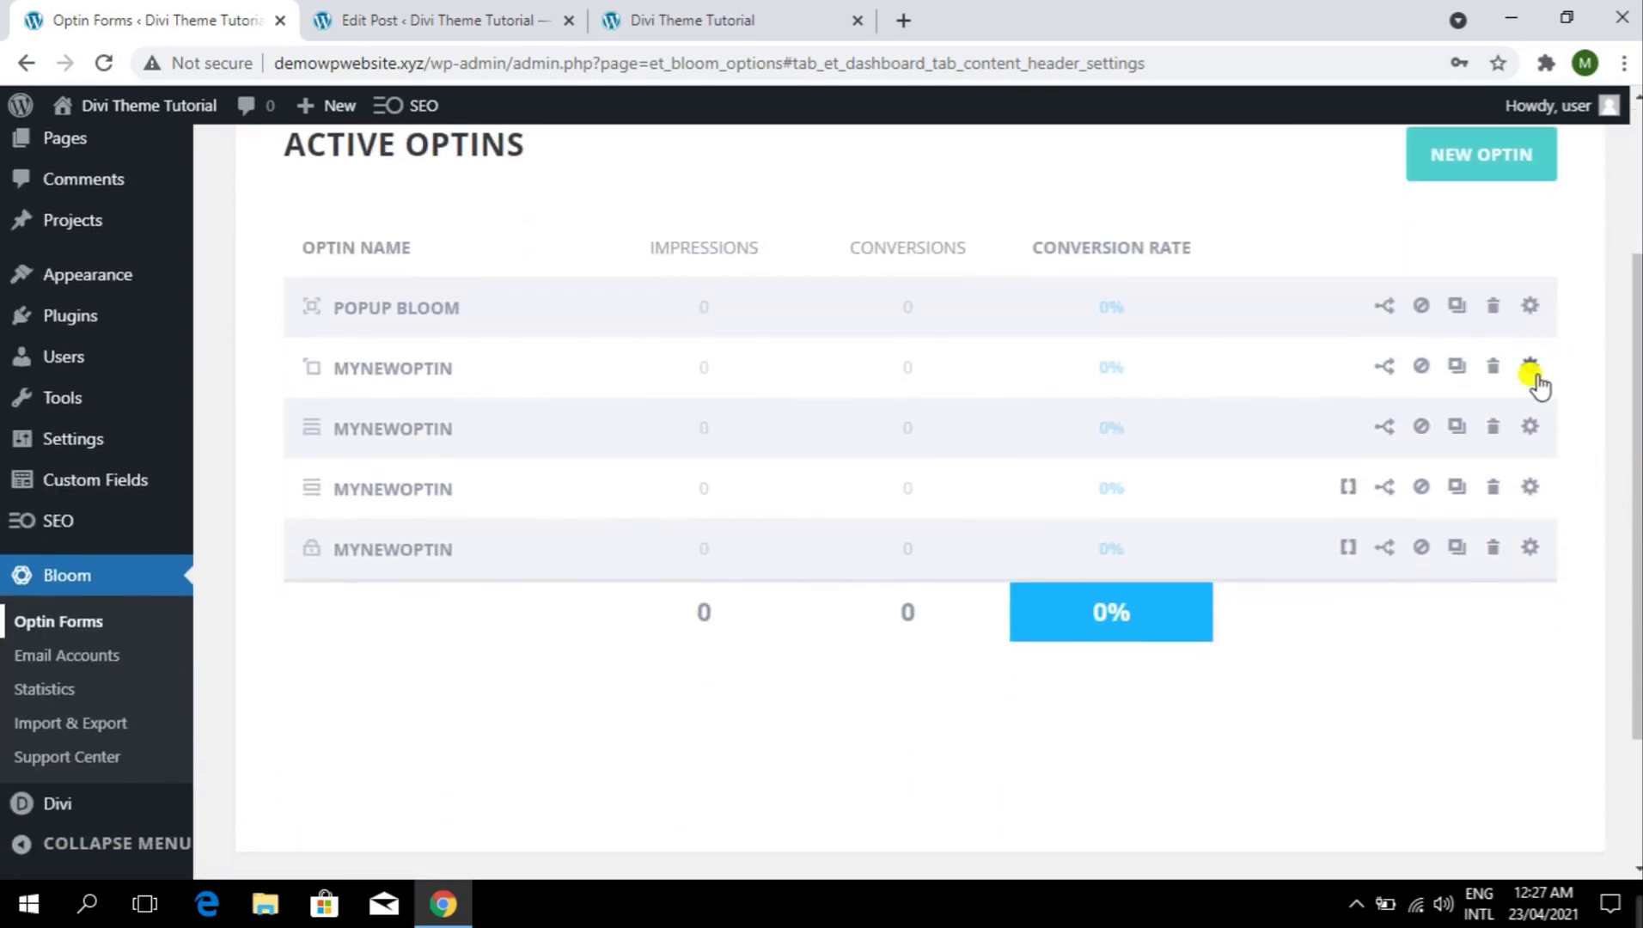
scroll(1548, 438, "up", 2)
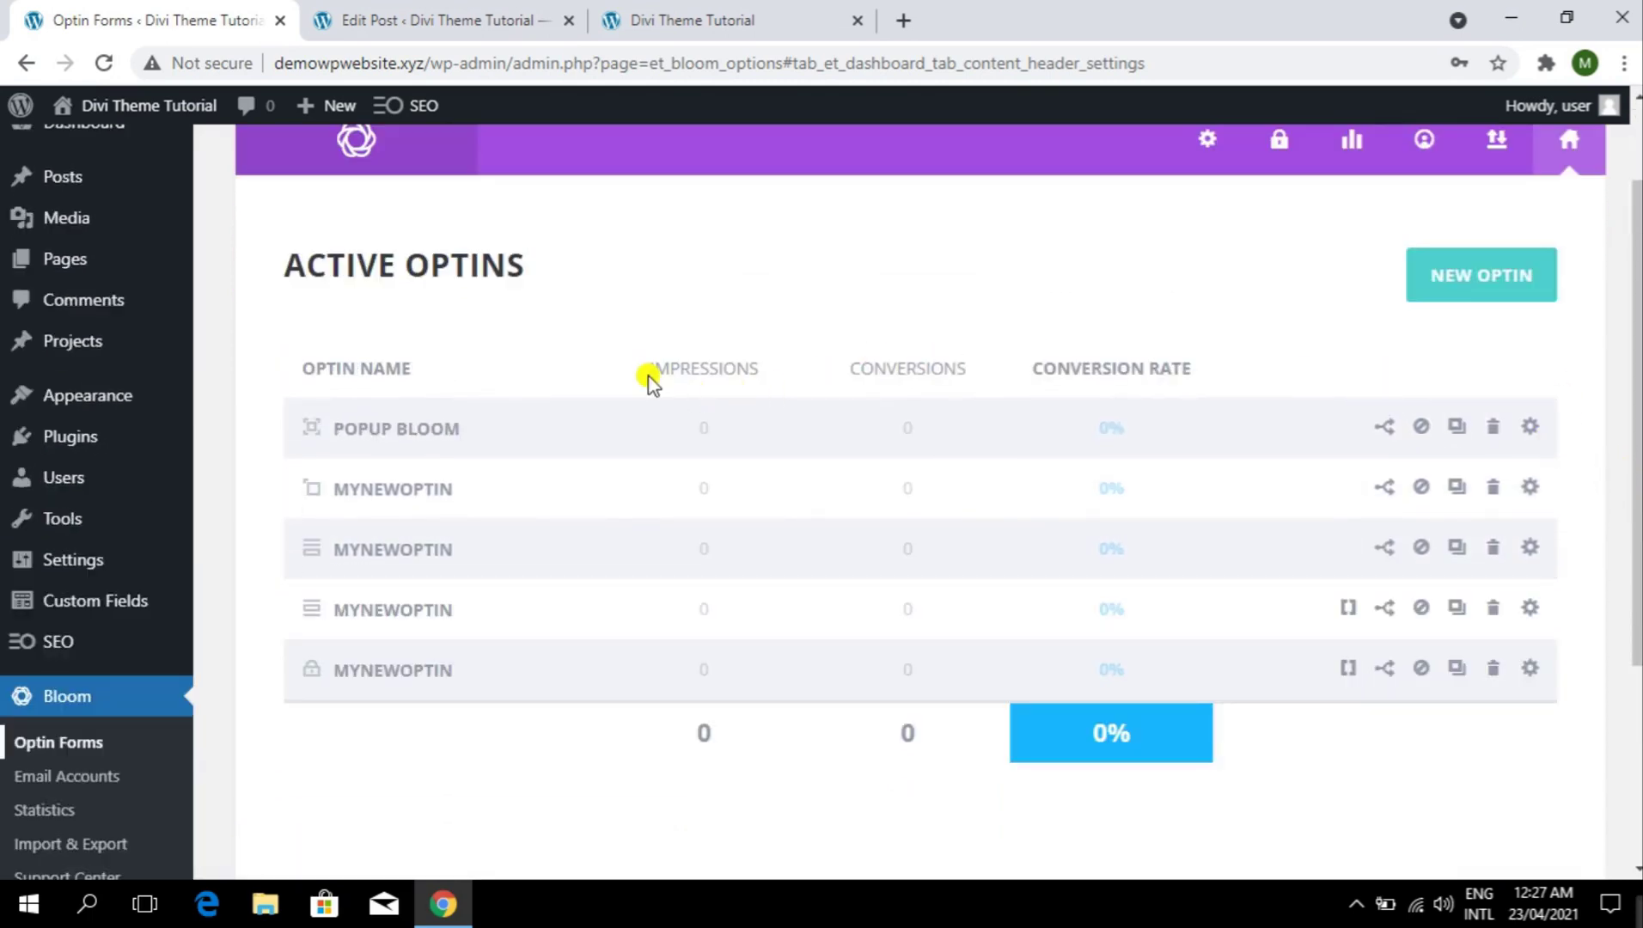
left_click_drag(650, 378, 741, 354)
left_click(761, 370)
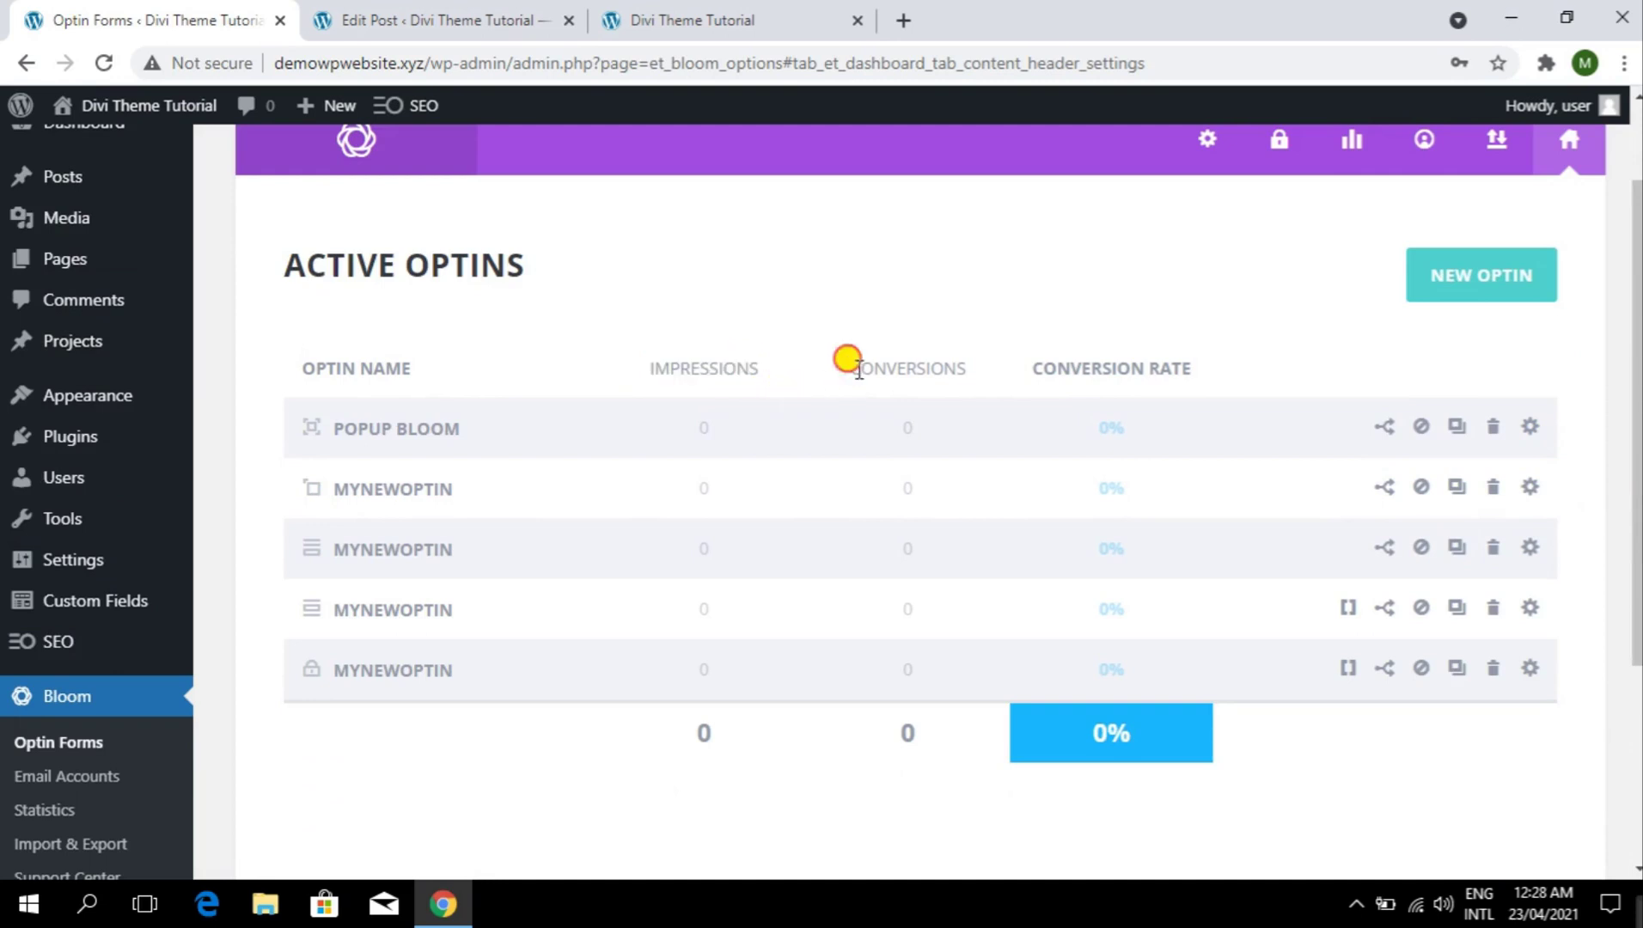
left_click_drag(859, 370, 1240, 370)
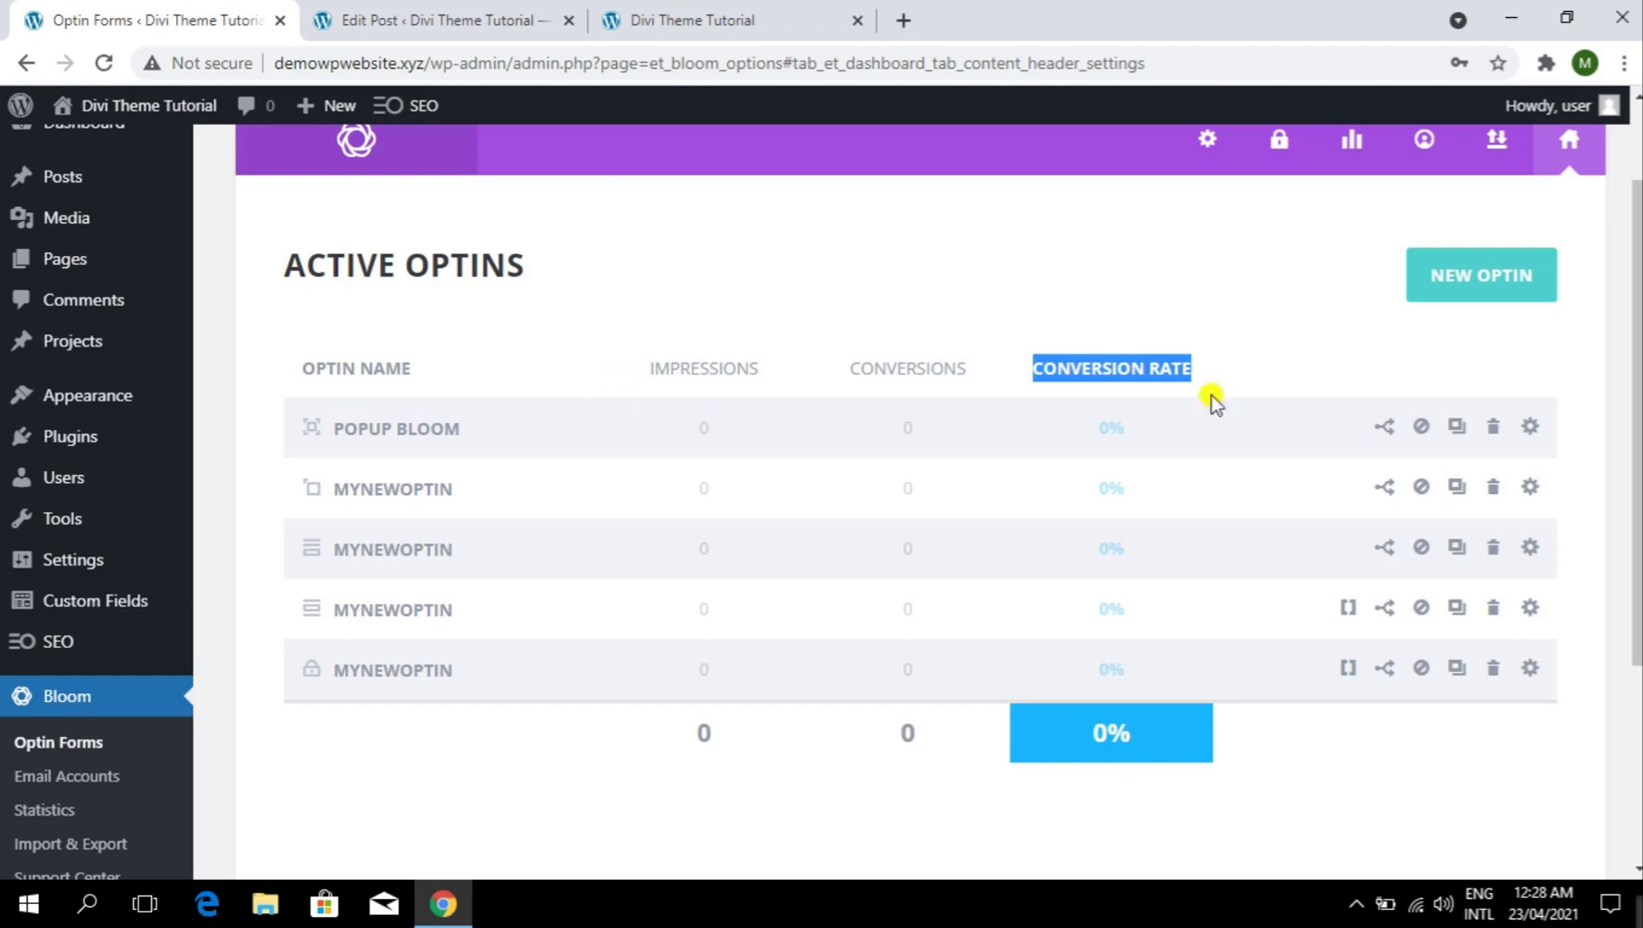
scroll(1638, 376, "up", 1)
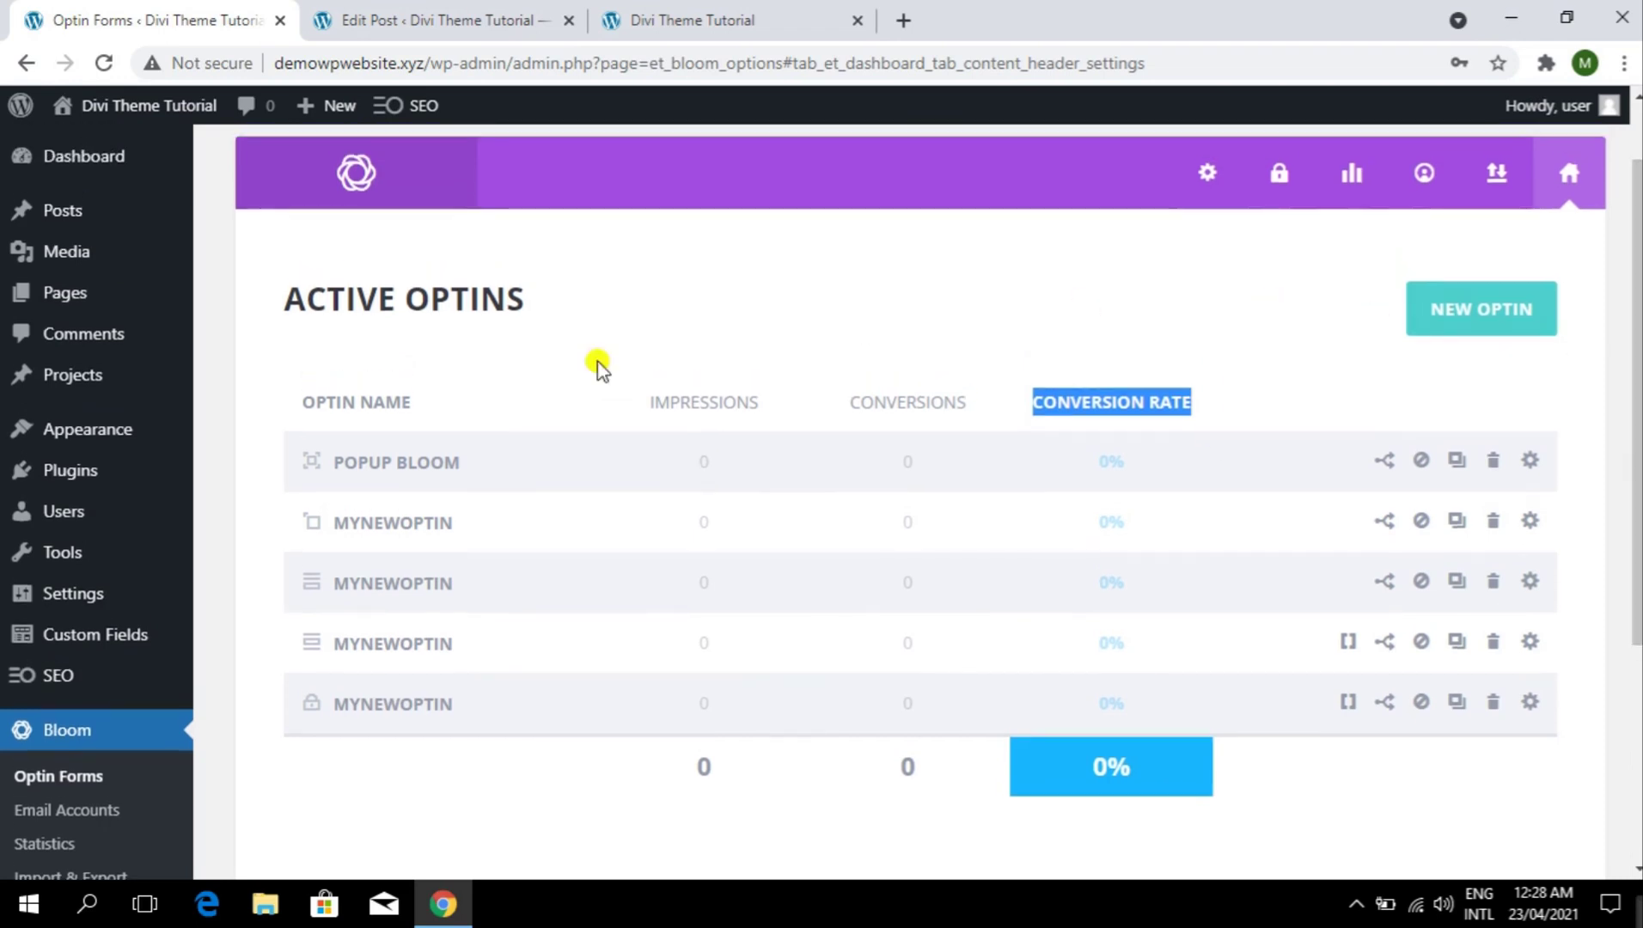